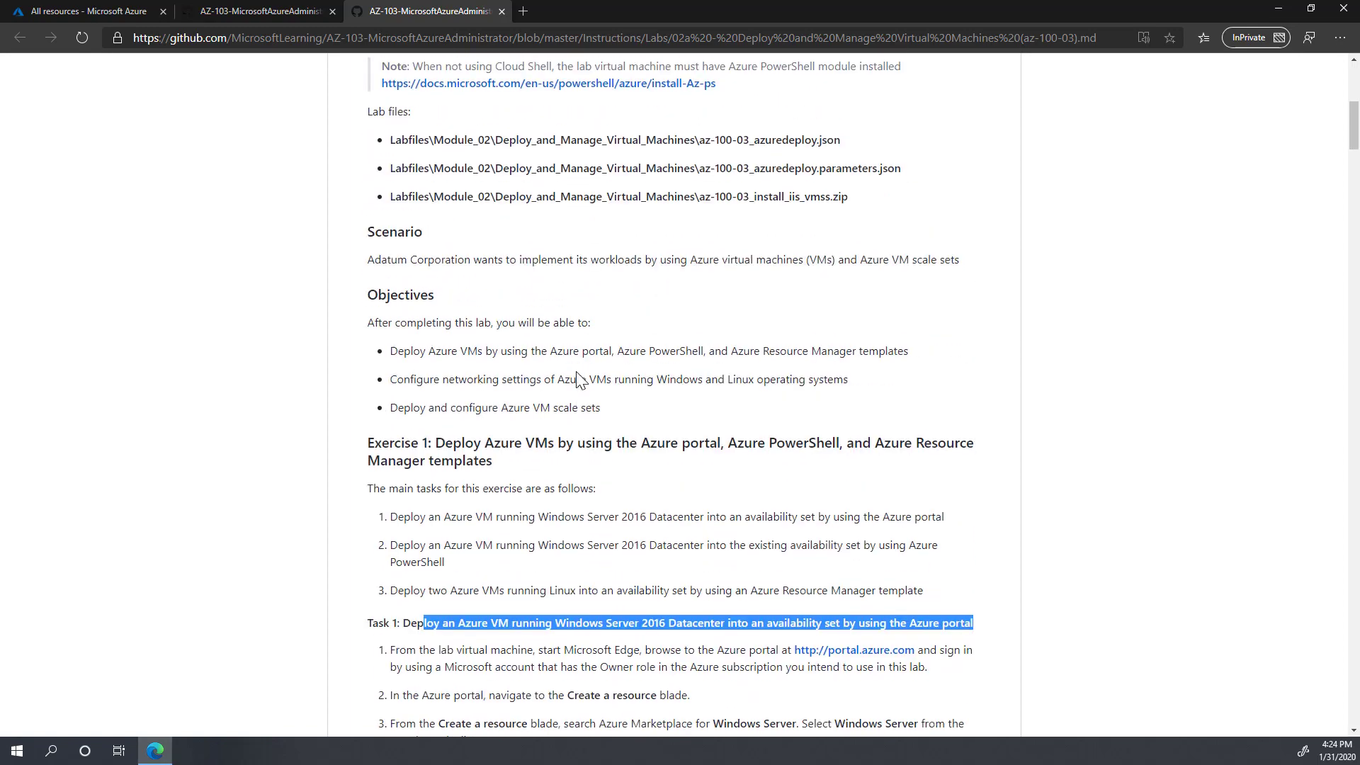
# Step: Review the Task 1 lab steps for the [smalldisk] Windows Server 2016 Datacenter image, then discard the VM draft
pyautogui.scroll(-4, 468, 435)
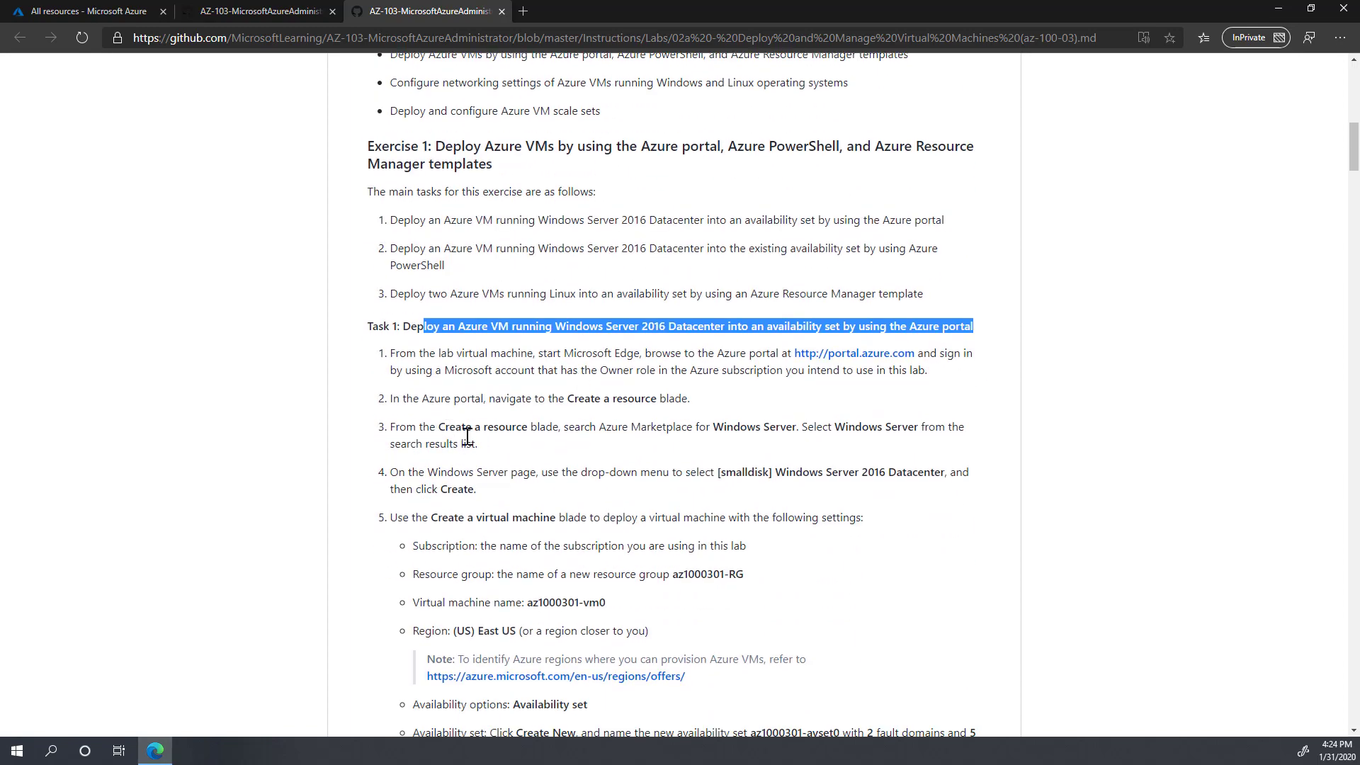
pyautogui.moveTo(714, 428); pyautogui.dragTo(903, 427)
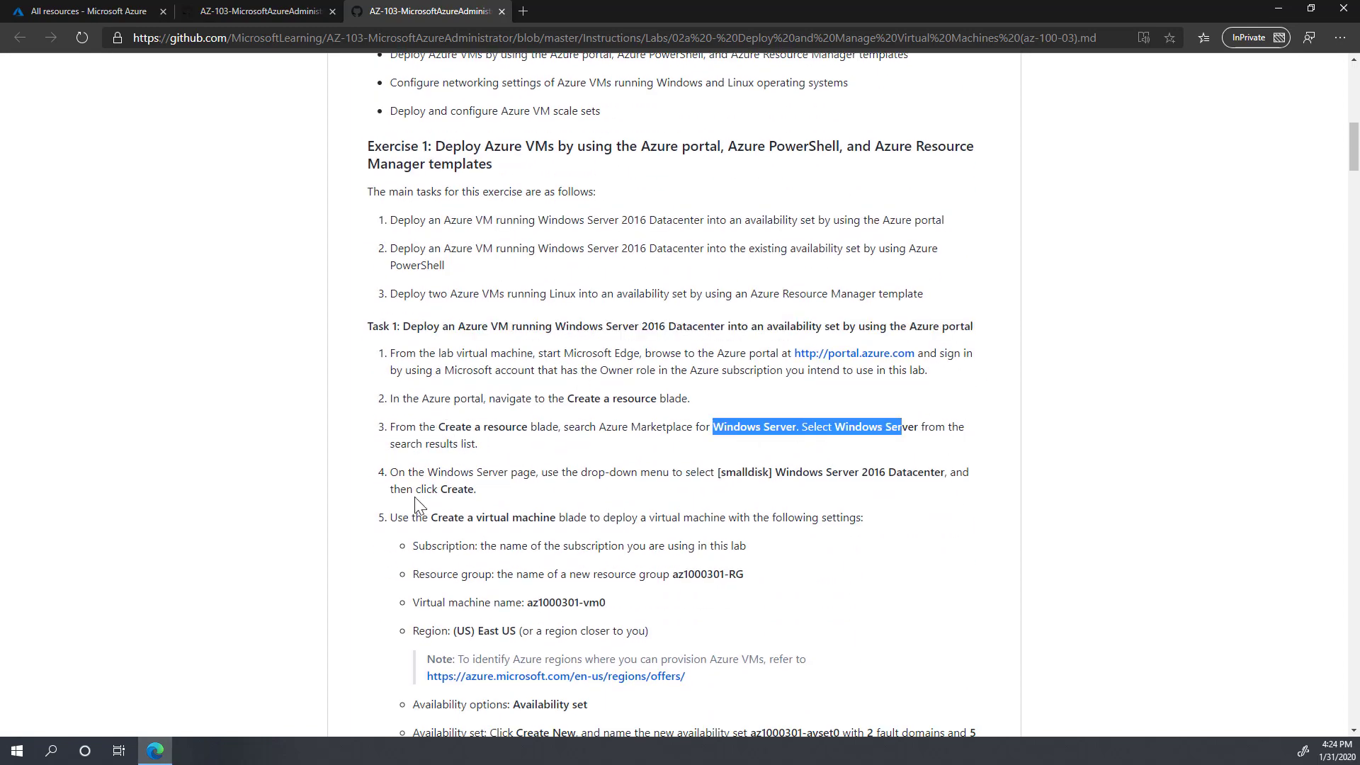
pyautogui.moveTo(712, 490); pyautogui.dragTo(948, 475)
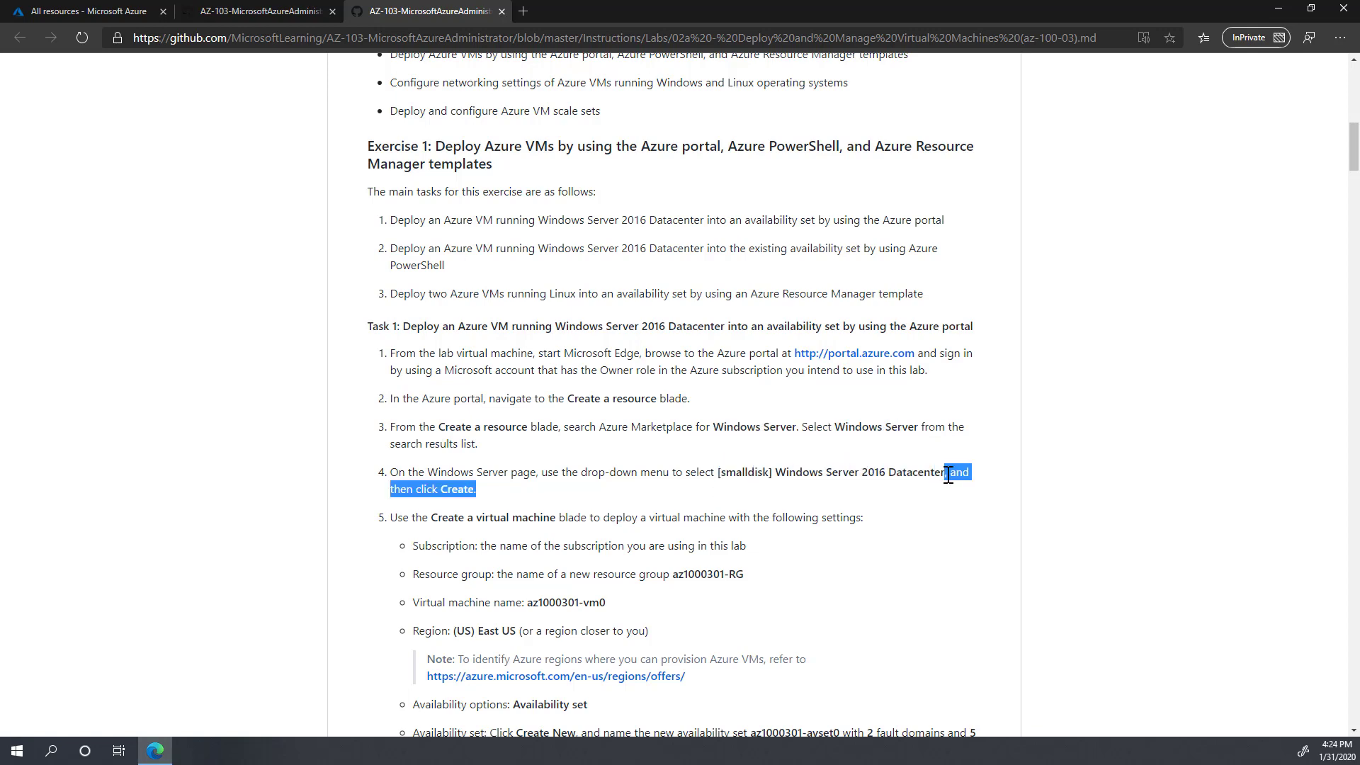
pyautogui.moveTo(720, 474); pyautogui.dragTo(945, 473)
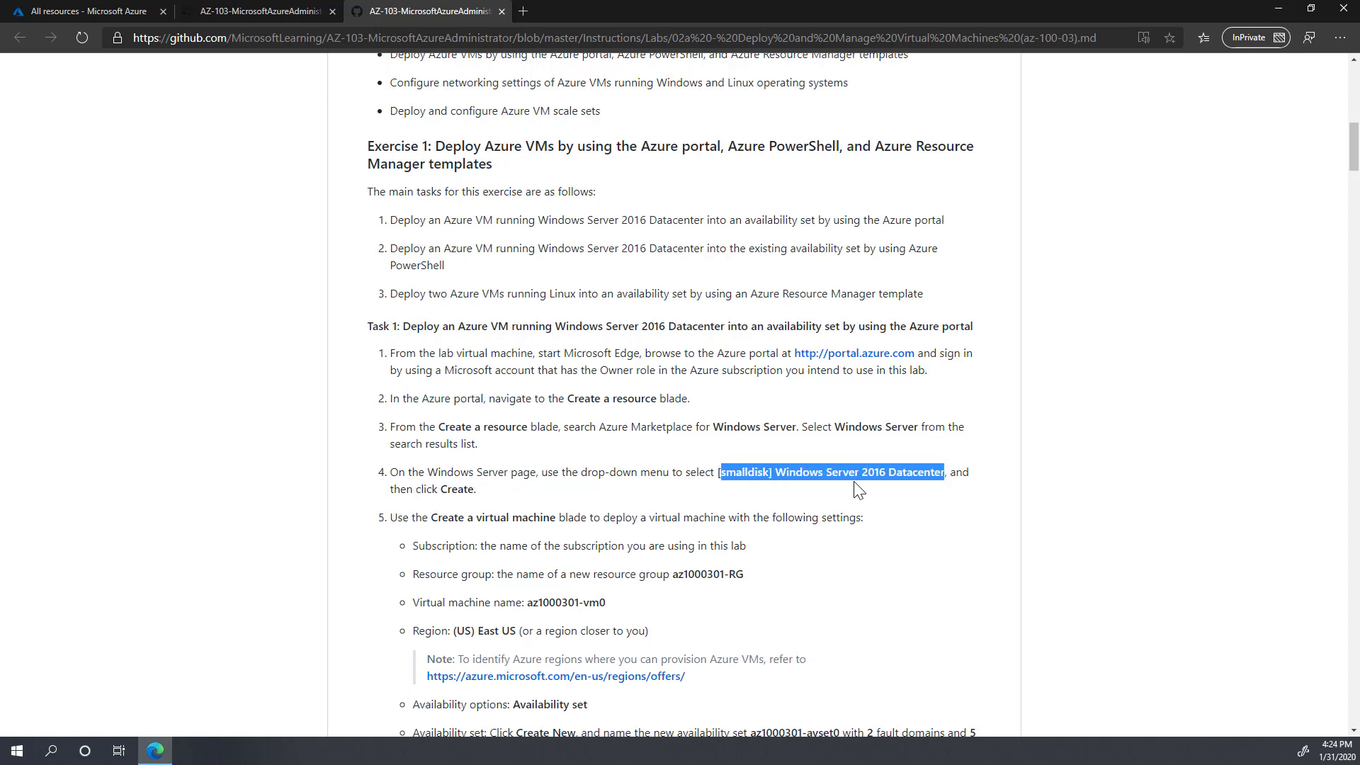
pyautogui.scroll(-1, 855, 483)
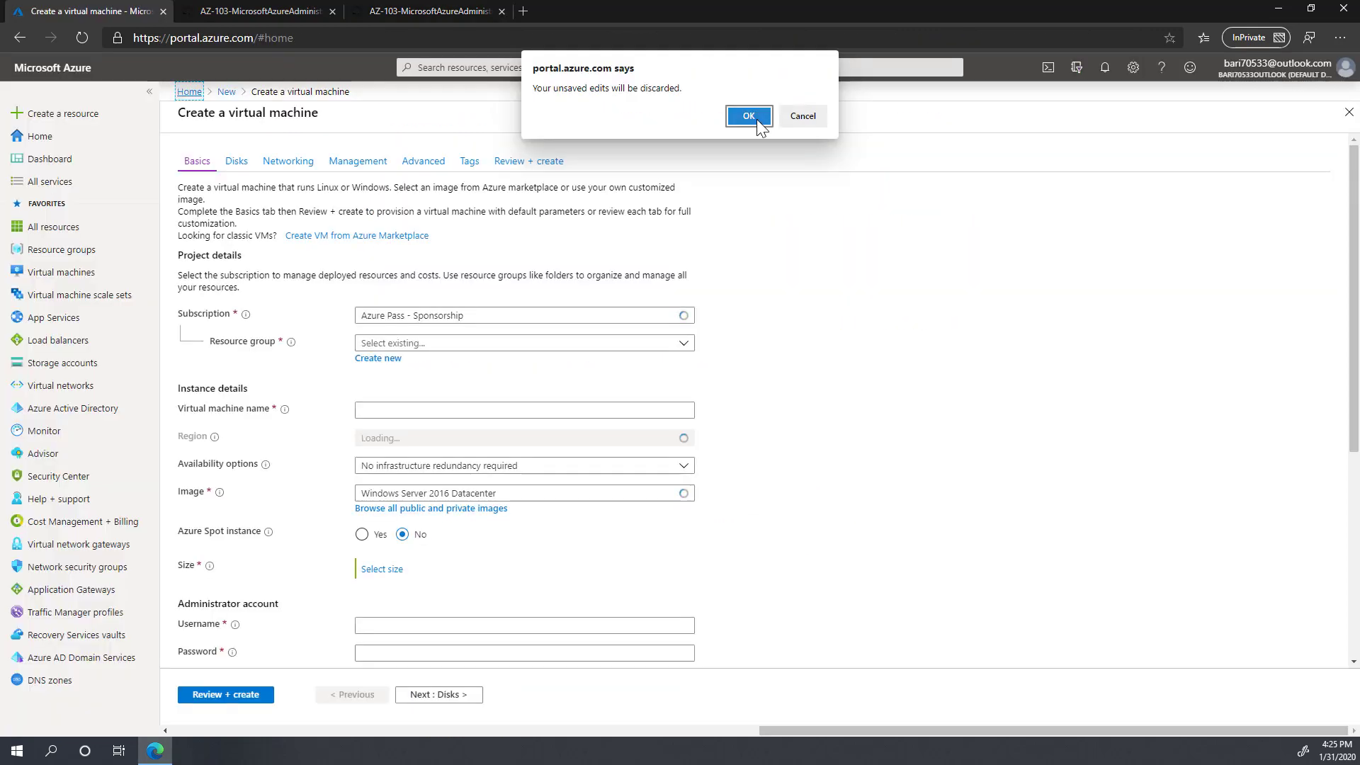
pyautogui.click(756, 118)
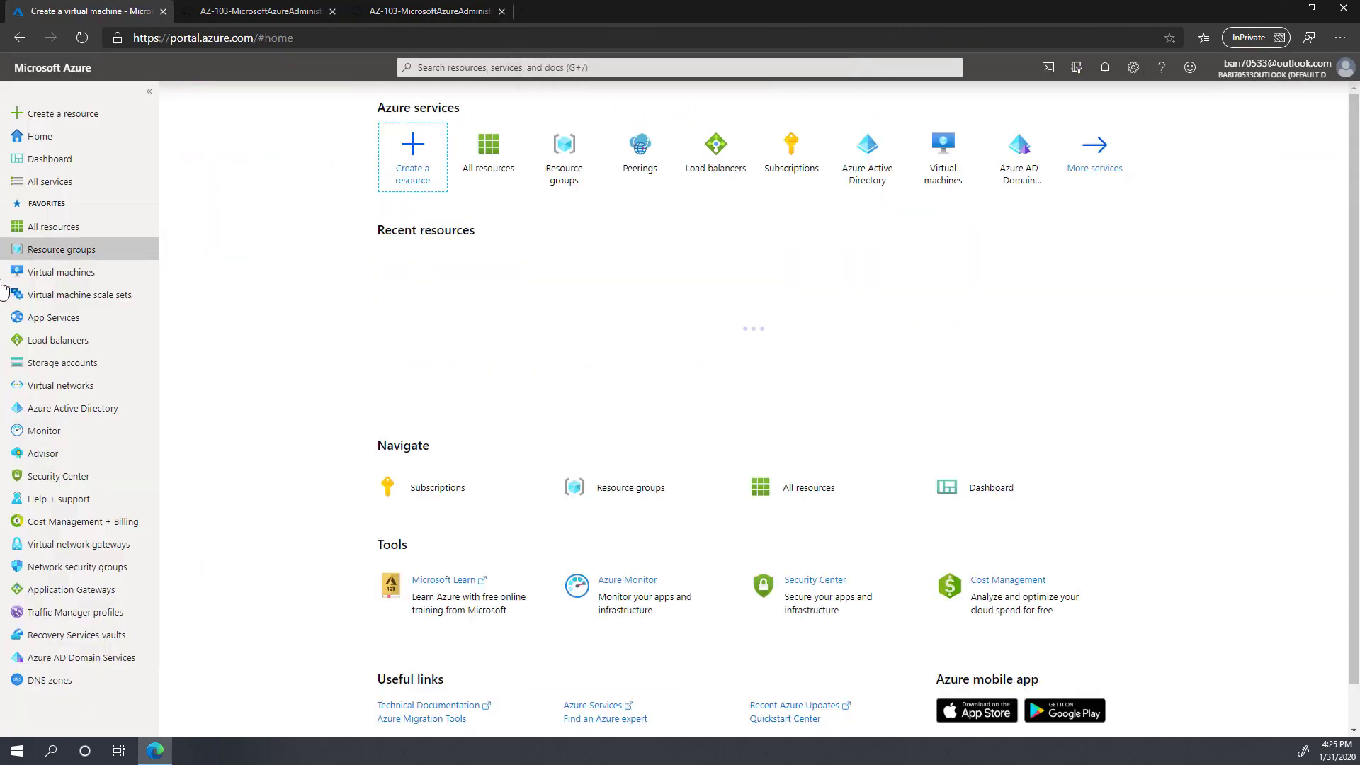
# Step: Search the Marketplace for 'windows server' and open the Windows Server offer
pyautogui.click(73, 121)
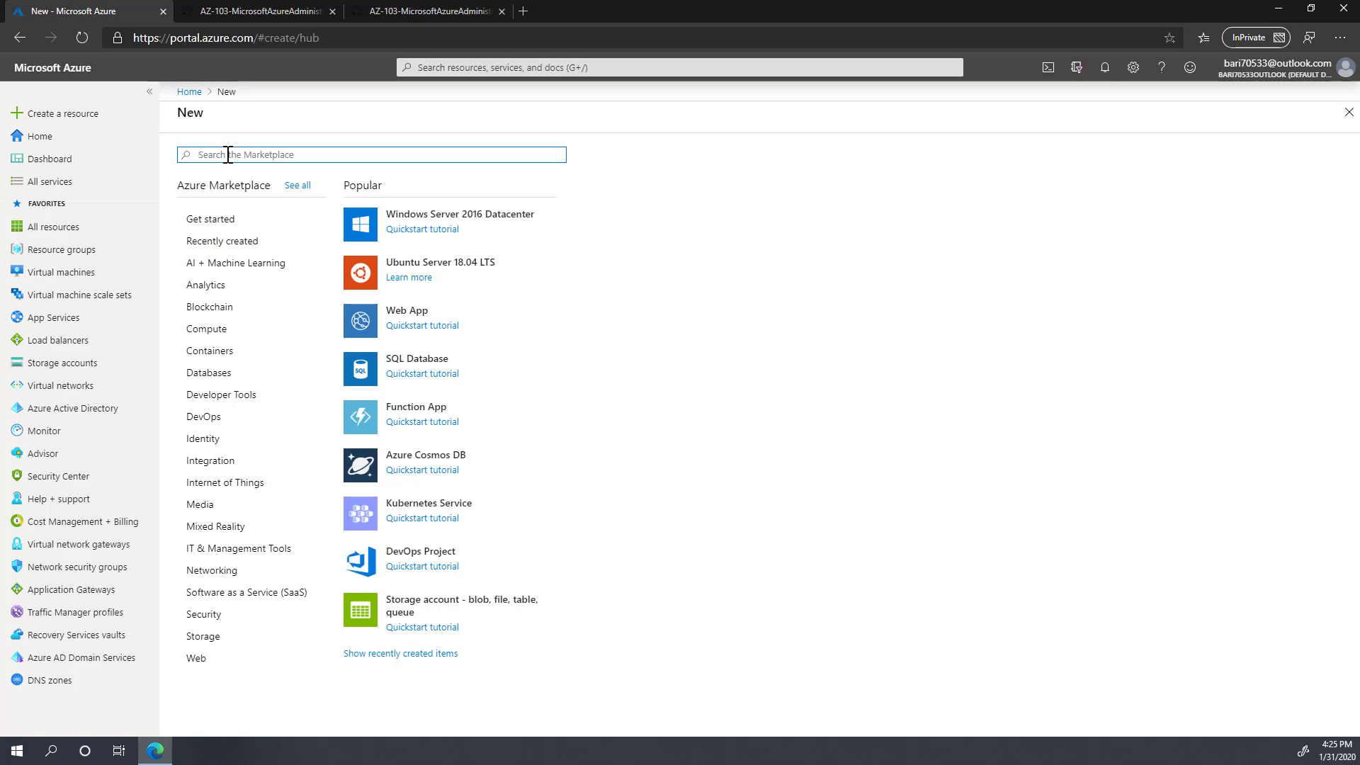
pyautogui.write('windows serve')
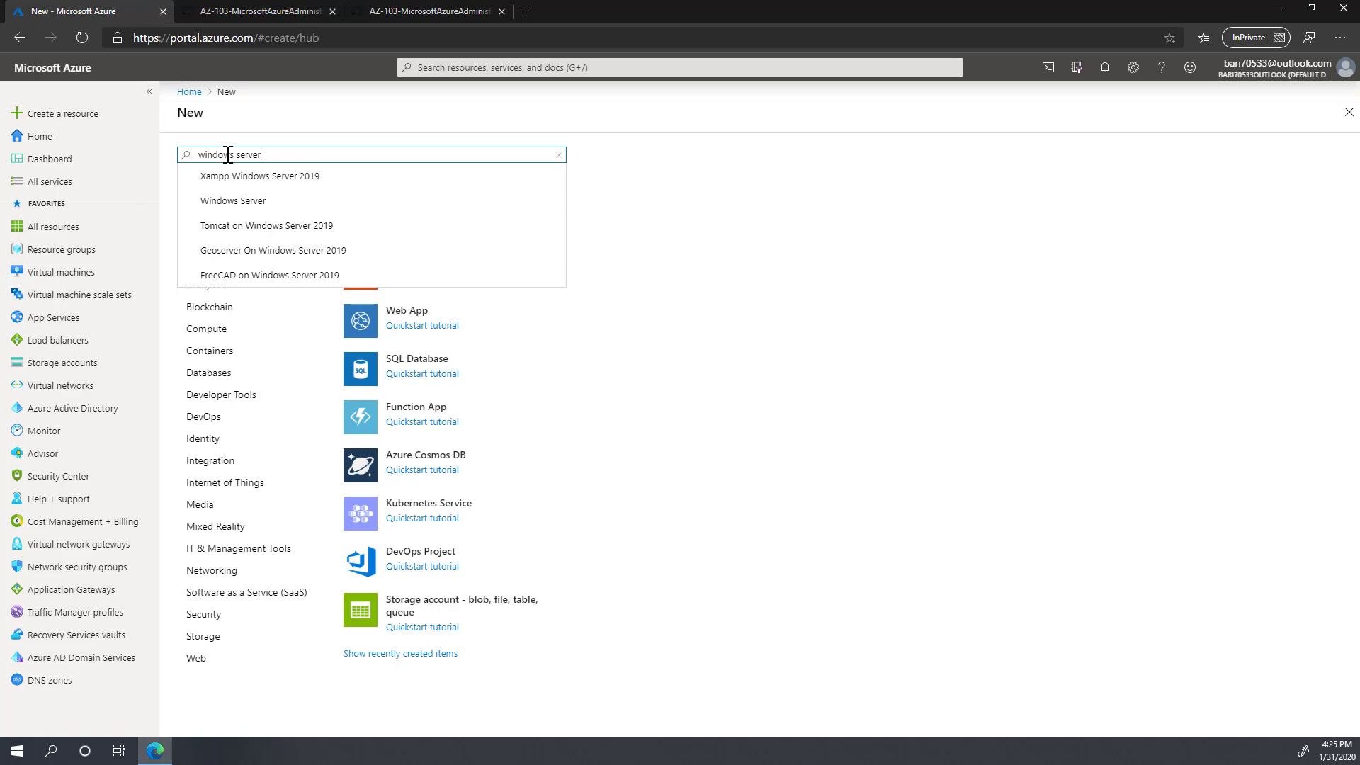
pyautogui.write('r')
pyautogui.press('Return')
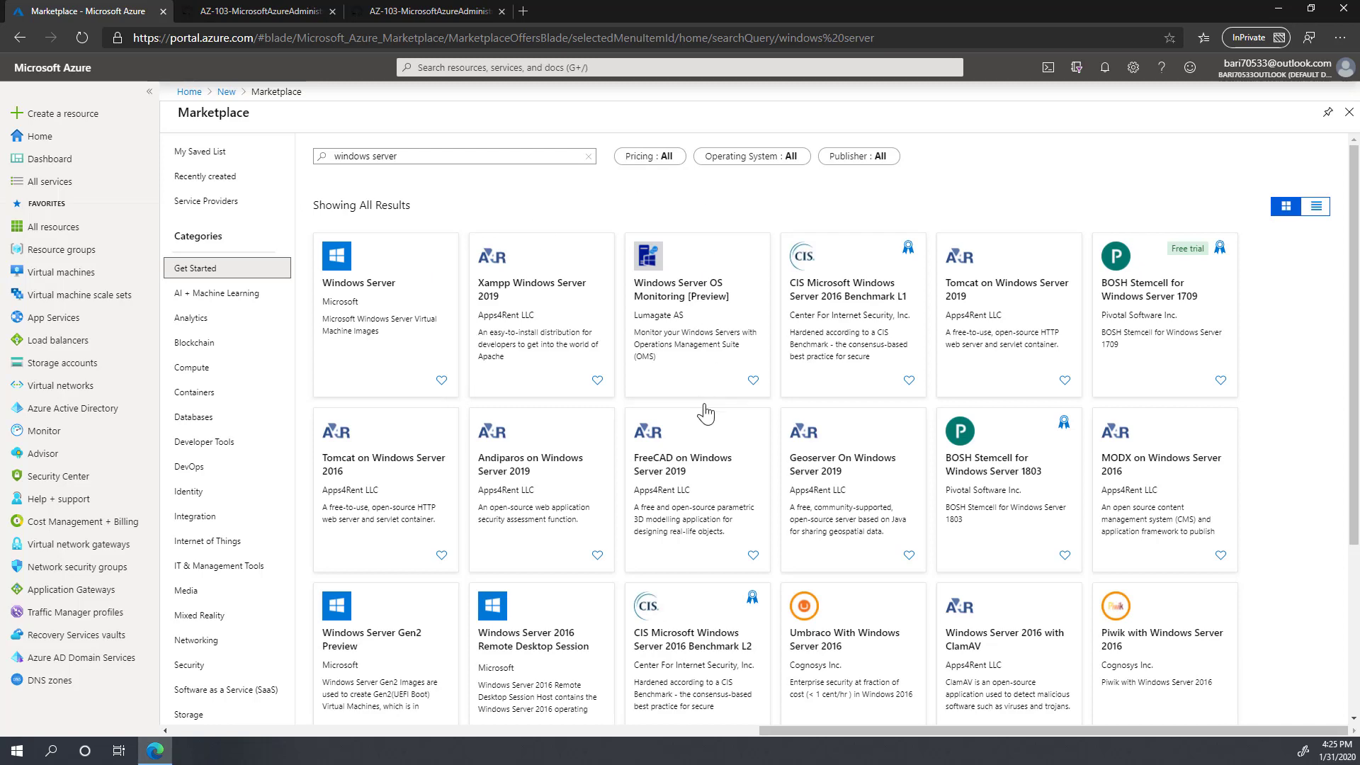
pyautogui.scroll(-3, 704, 410)
pyautogui.scroll(3, 567, 425)
pyautogui.click(364, 299)
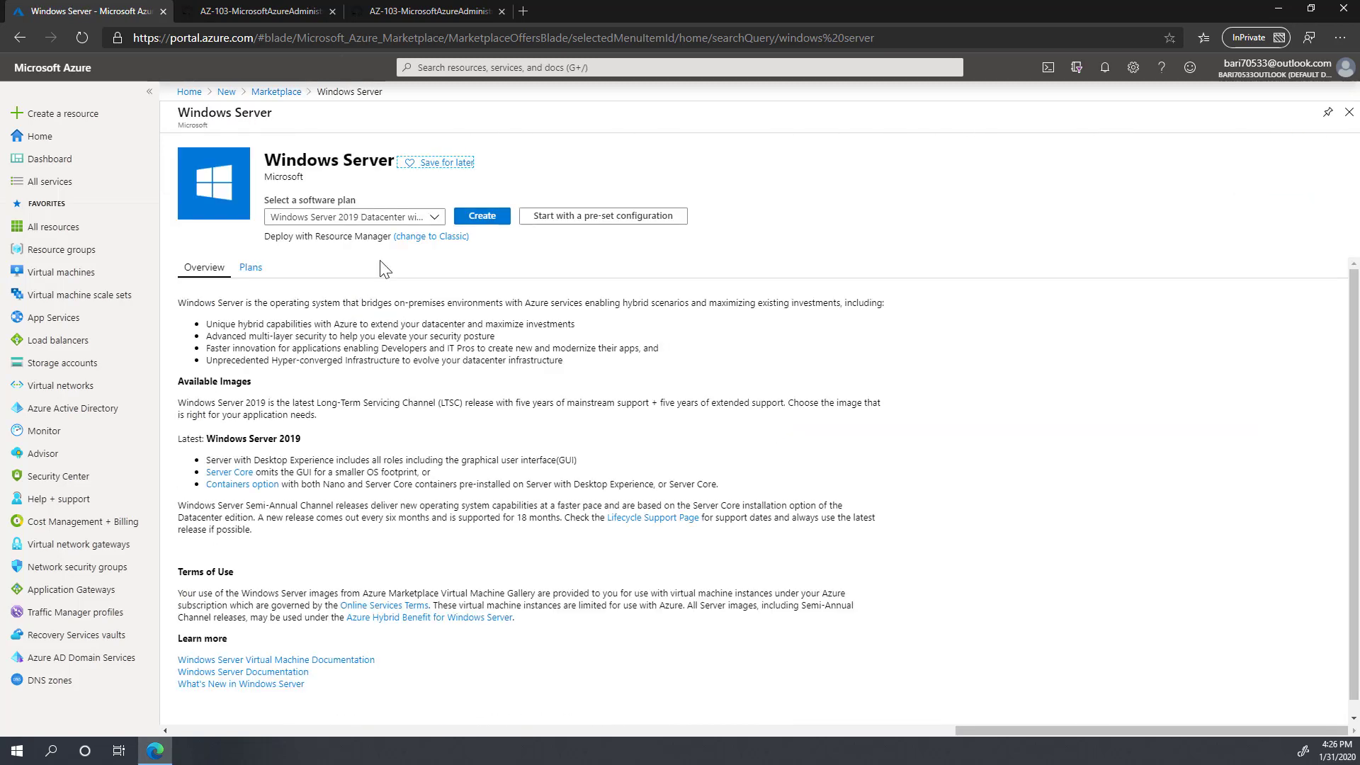
# Step: Choose the [smalldisk] Windows Server 2016 Datacenter plan and start creating the VM
pyautogui.click(435, 219)
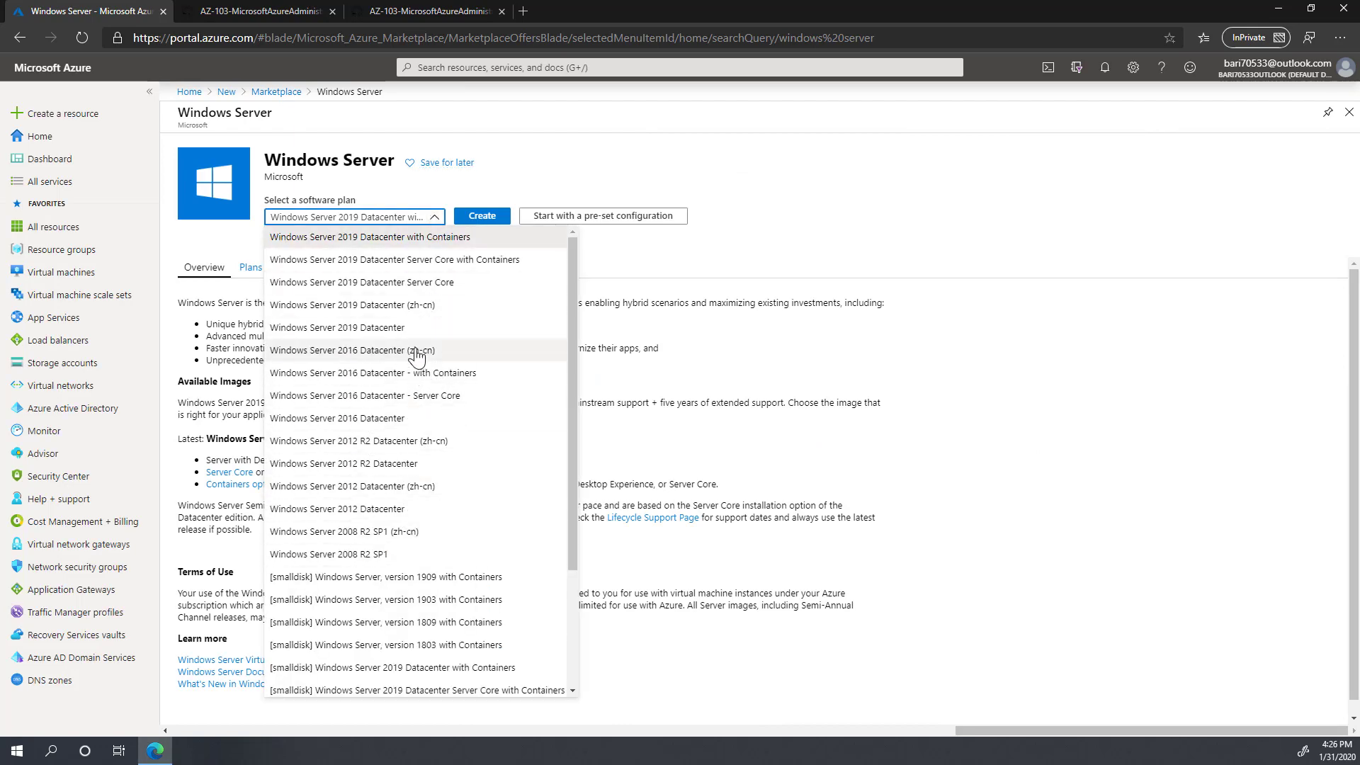
pyautogui.scroll(-3, 445, 504)
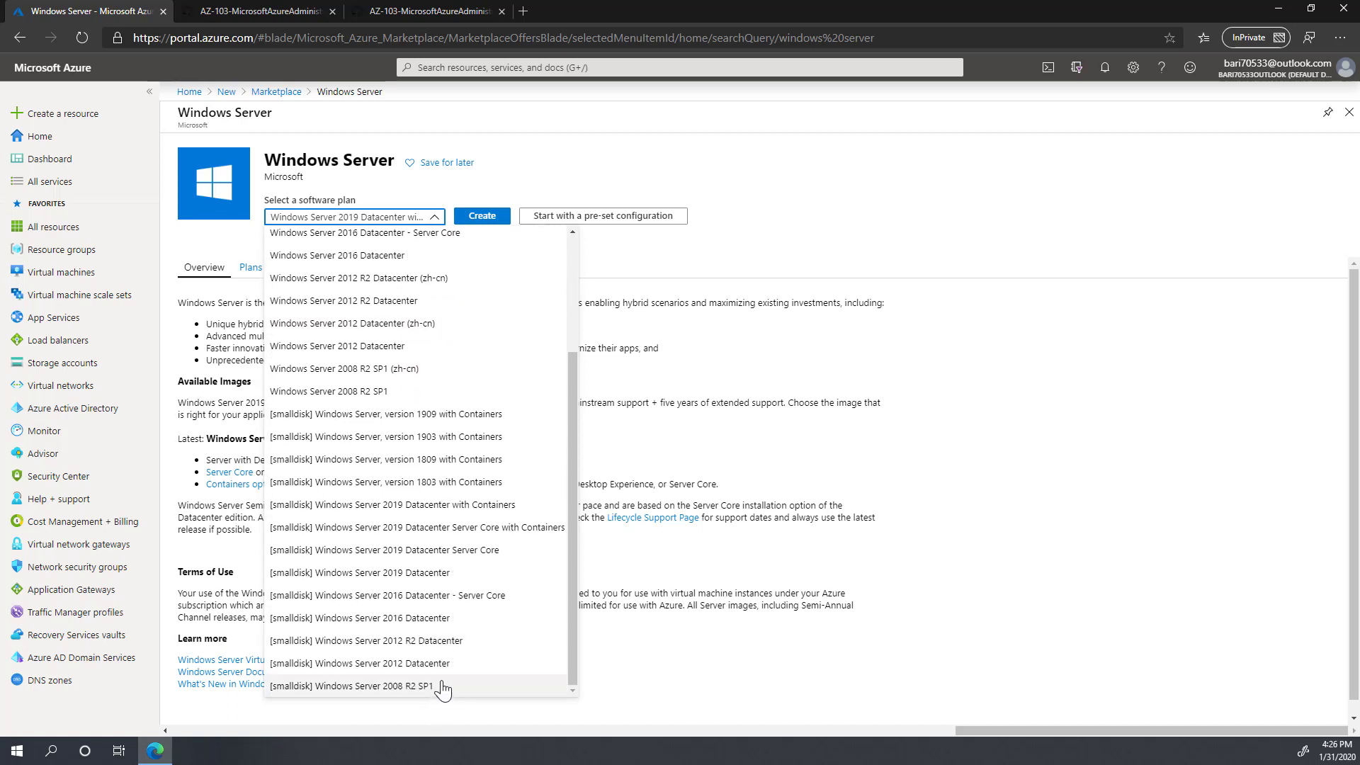
pyautogui.click(400, 619)
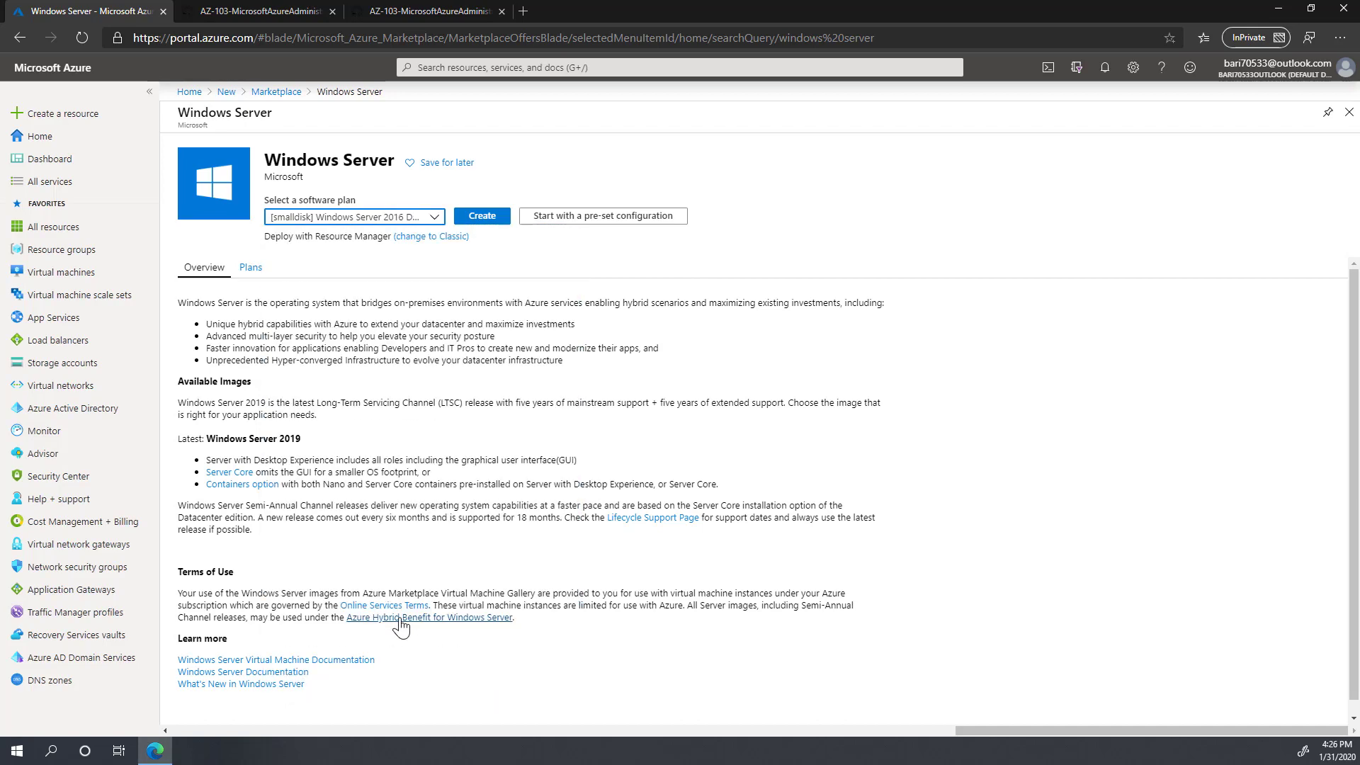
pyautogui.click(484, 218)
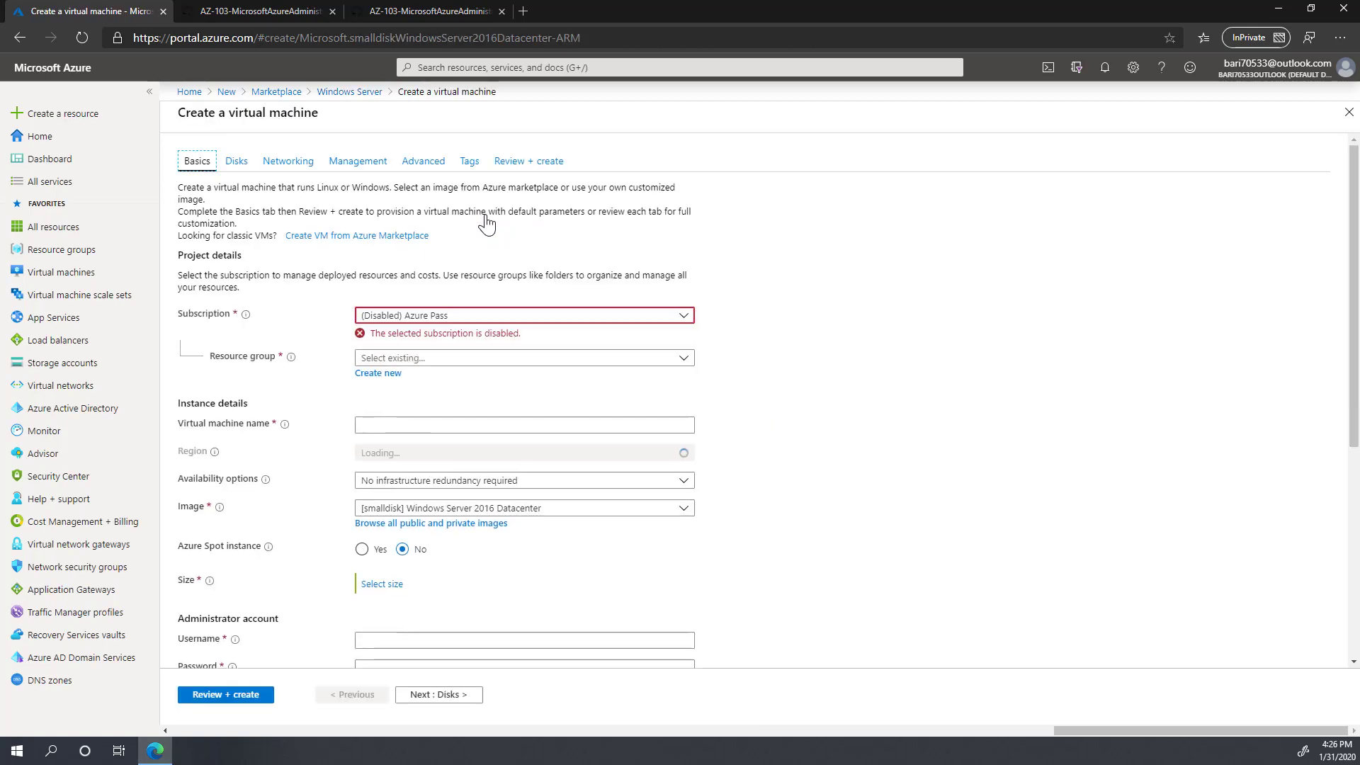
# Step: Use the Azure Pass - Sponsorship subscription and create the new resource group az1000301-RG
pyautogui.click(486, 315)
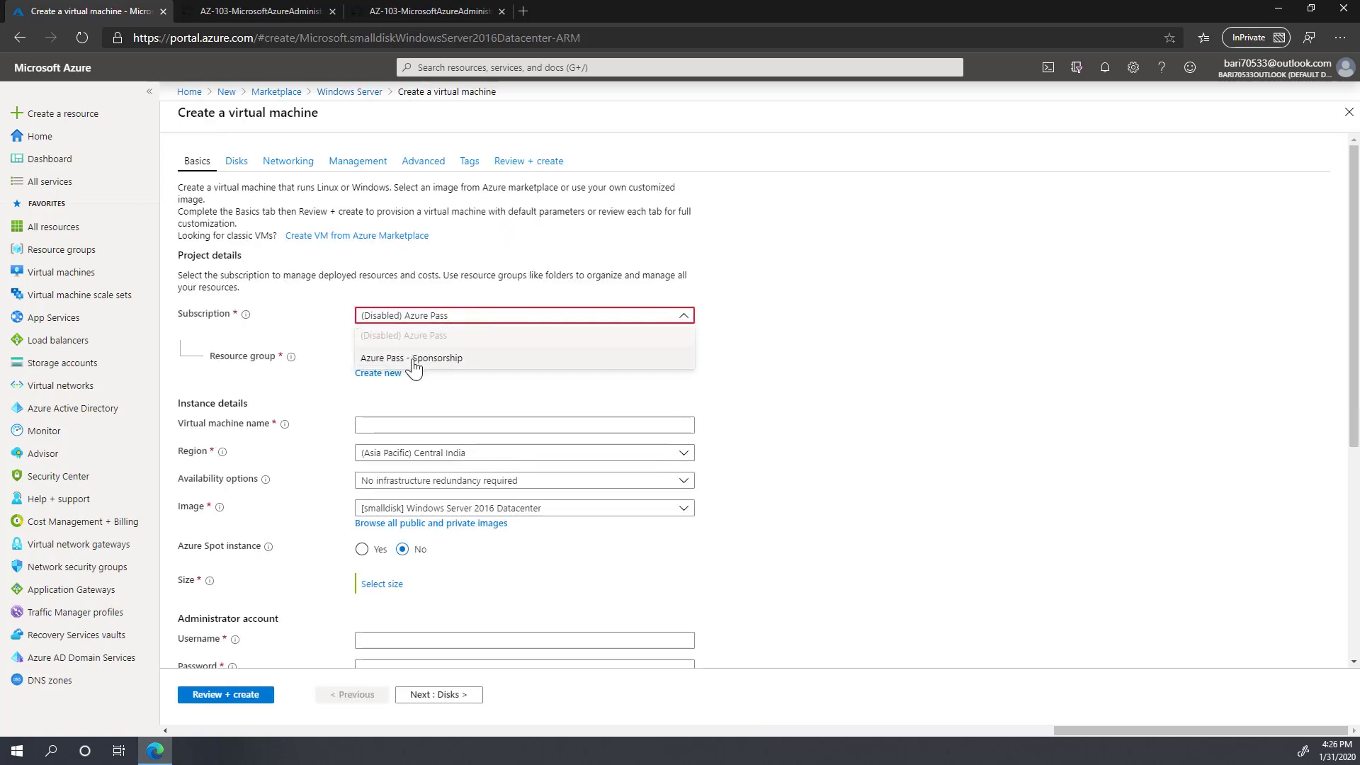
pyautogui.click(412, 360)
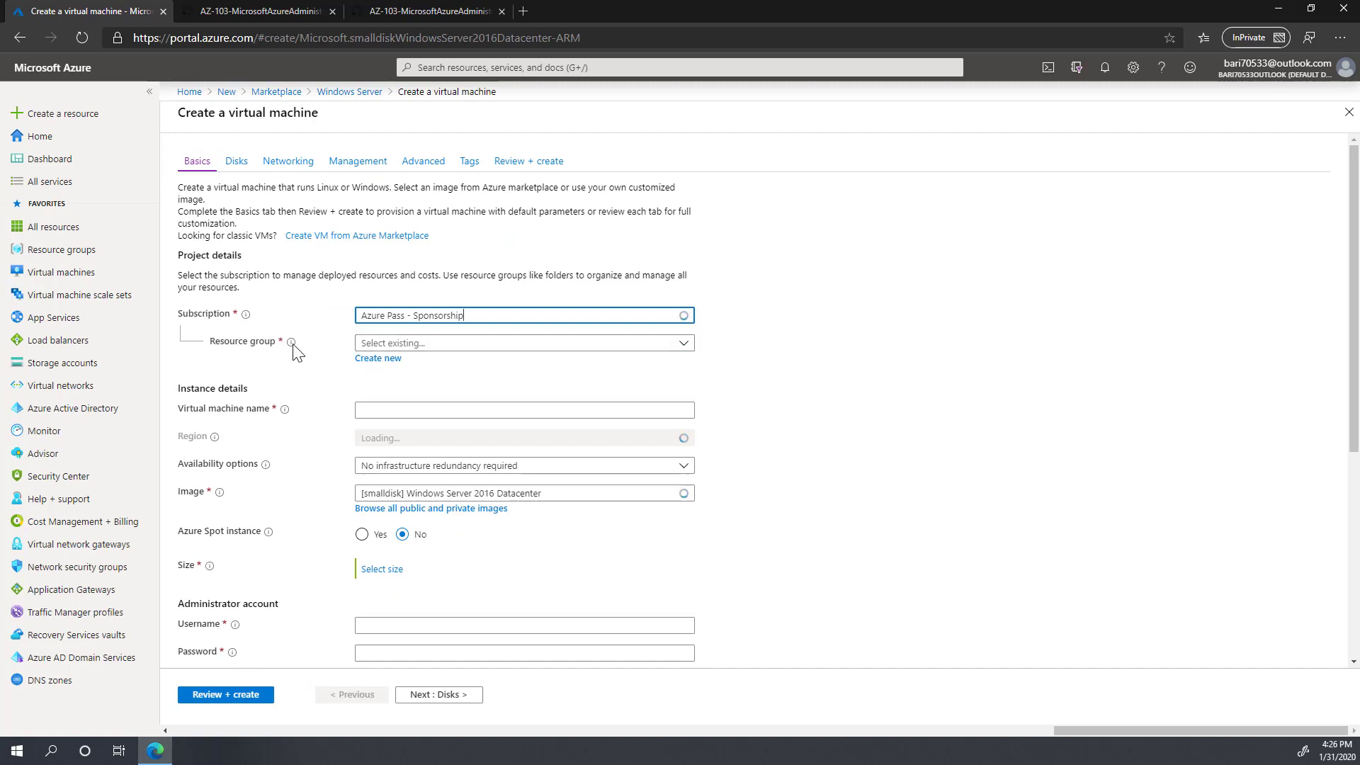
pyautogui.click(379, 359)
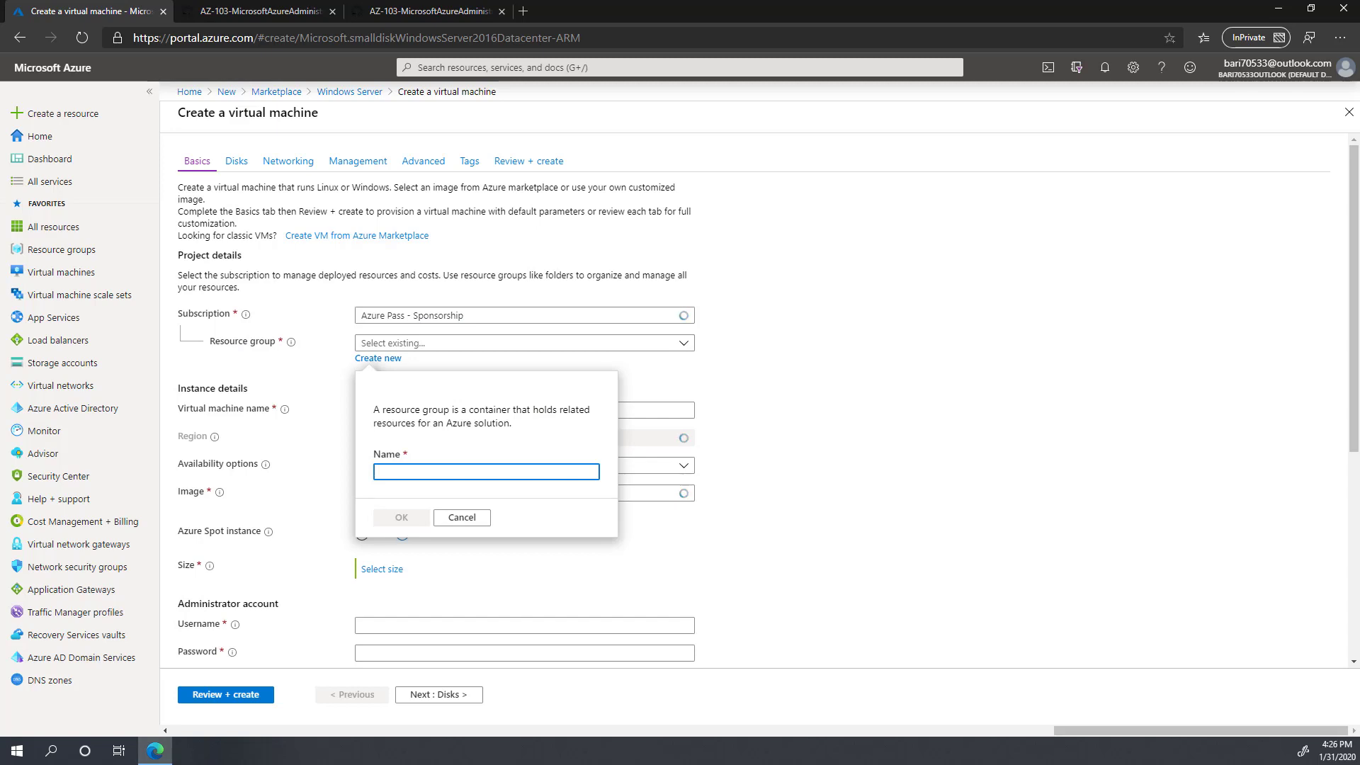
pyautogui.click(404, 472)
pyautogui.write('az1000301-RG')
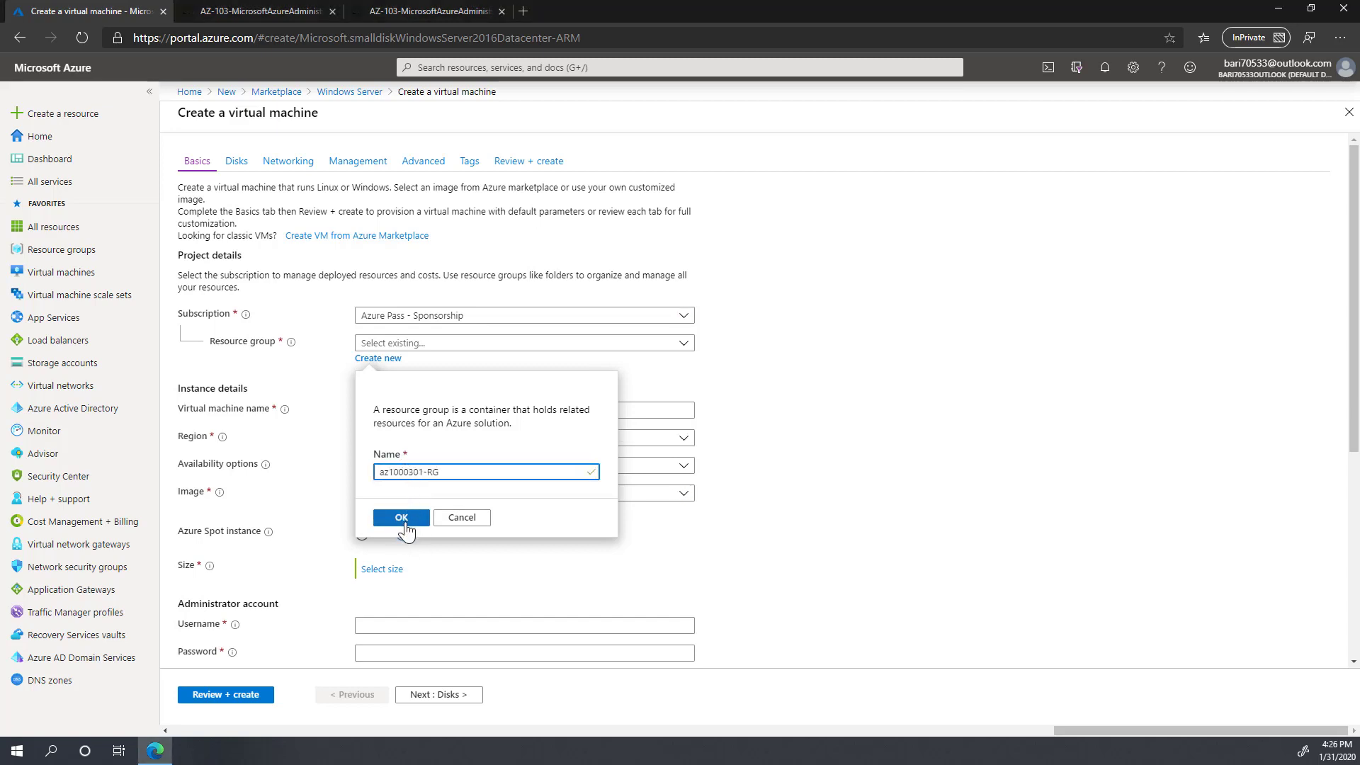
pyautogui.click(403, 523)
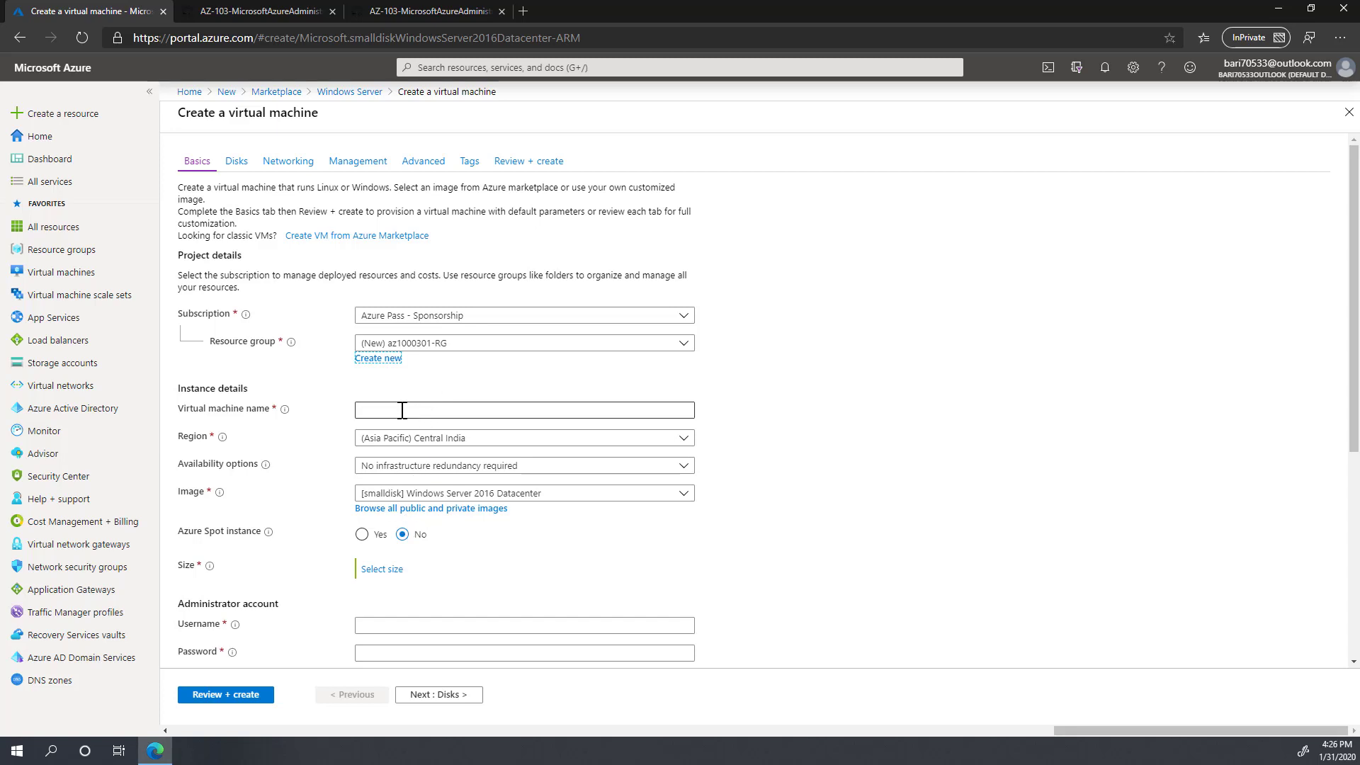
# Step: Name the VM az1000301-vm0 and place it in (US) East US
pyautogui.click(402, 410)
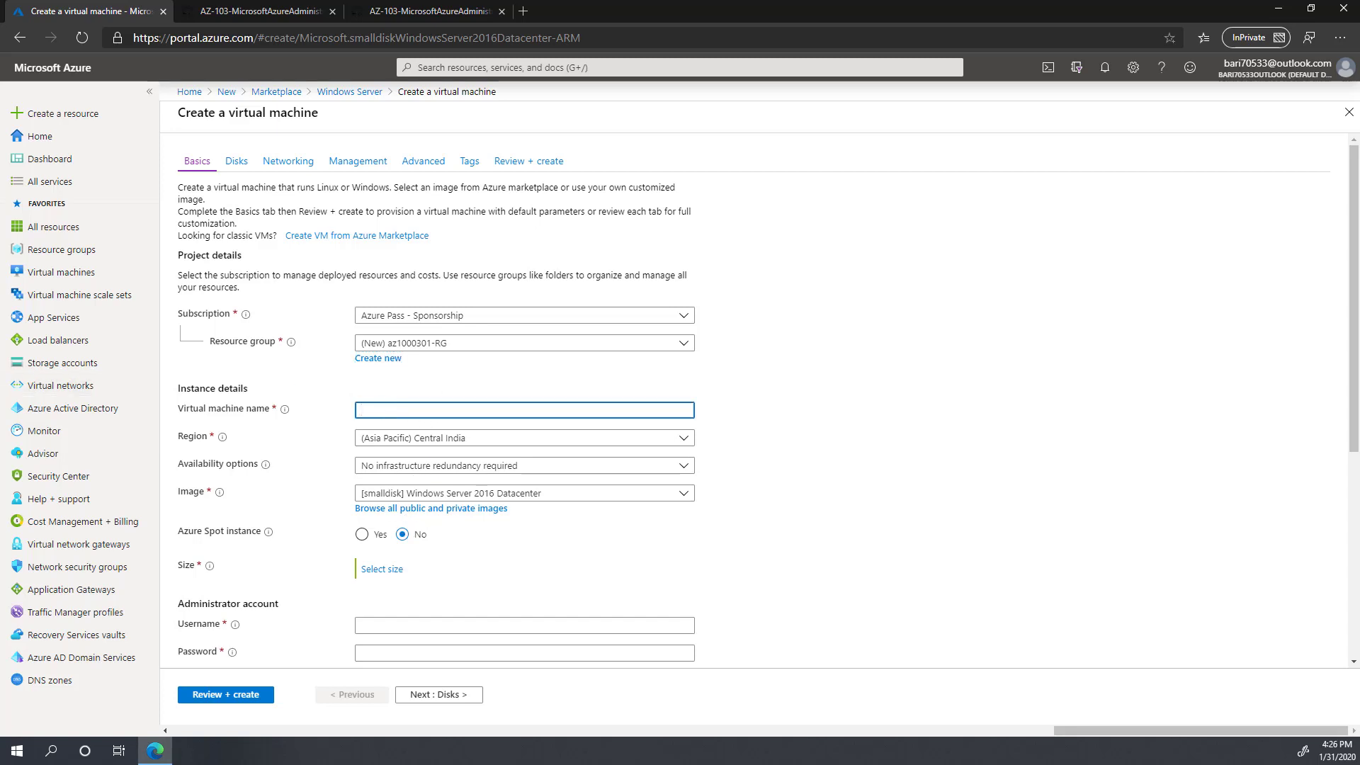
pyautogui.hotkey('alt', 'Tab')
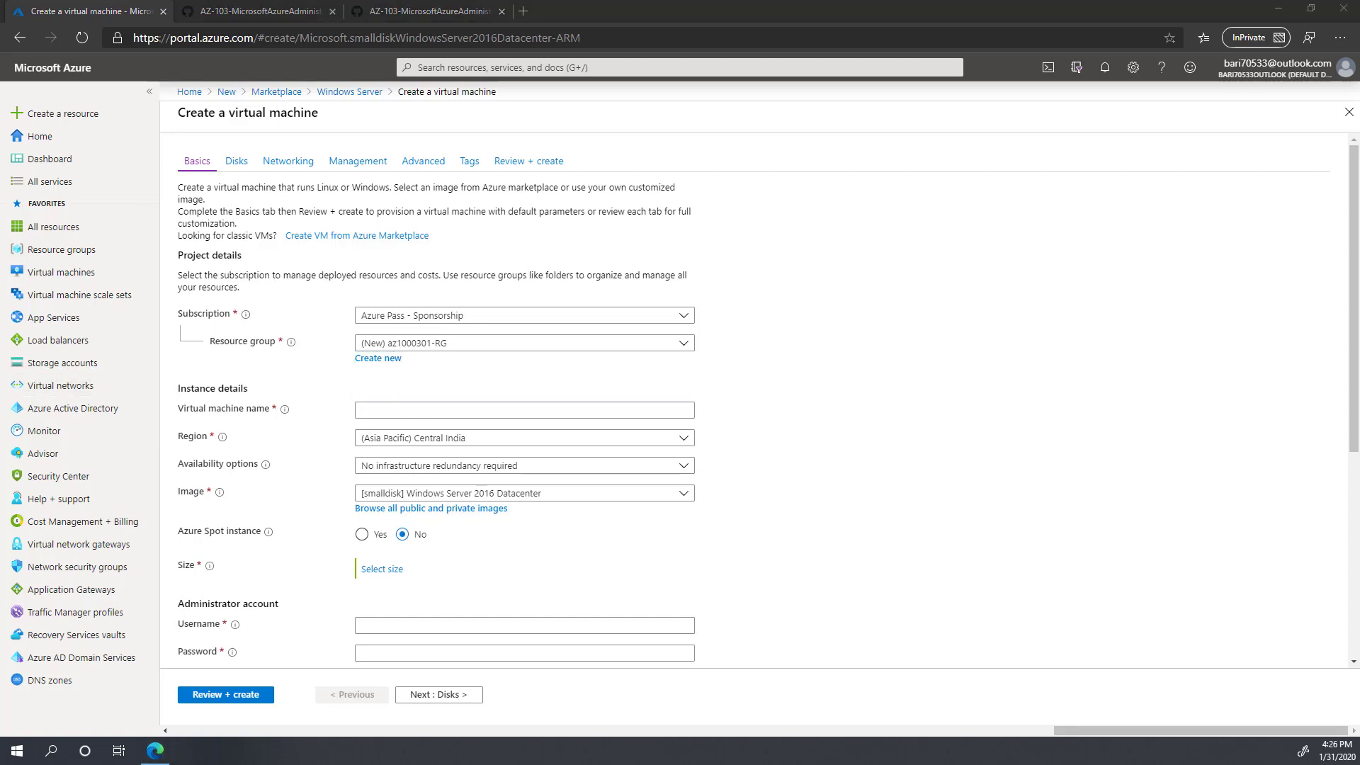
pyautogui.click(390, 409)
pyautogui.write('az1000301-vm0')
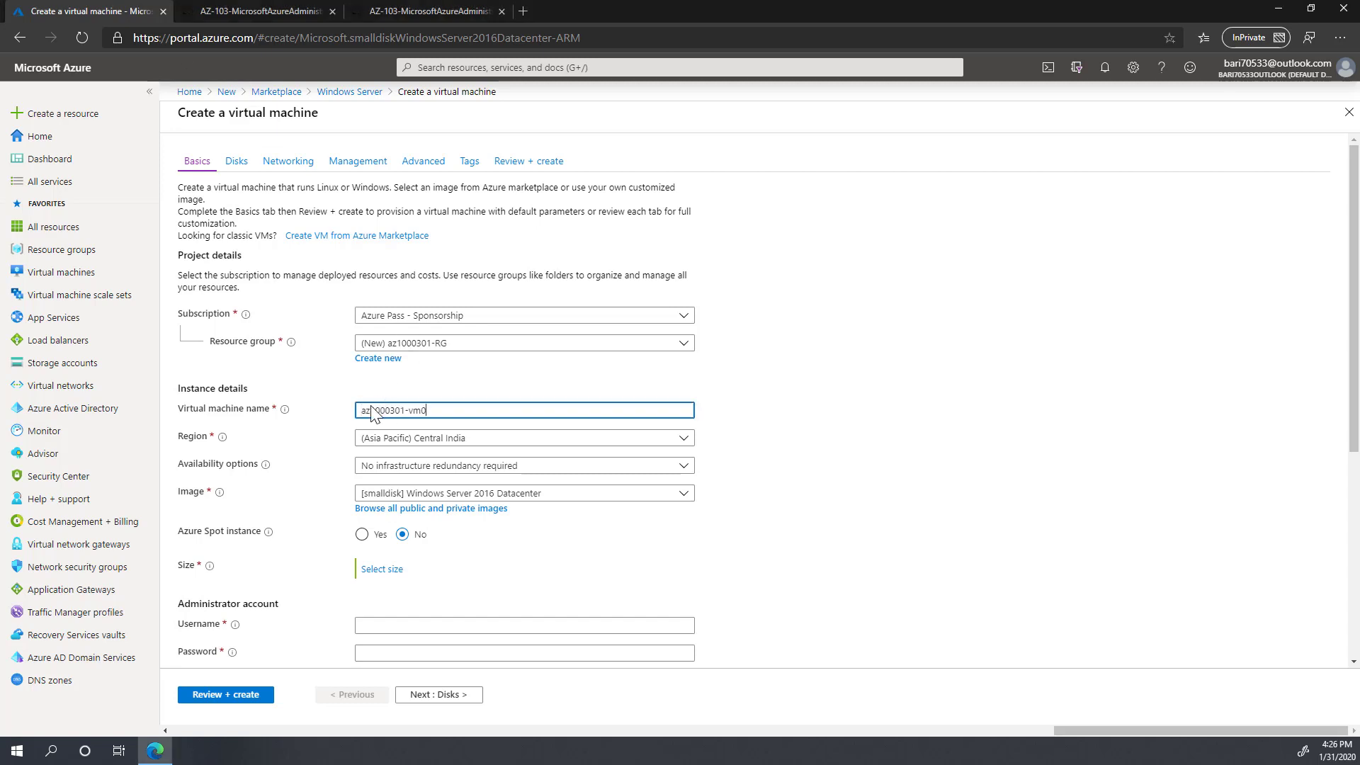
pyautogui.click(494, 438)
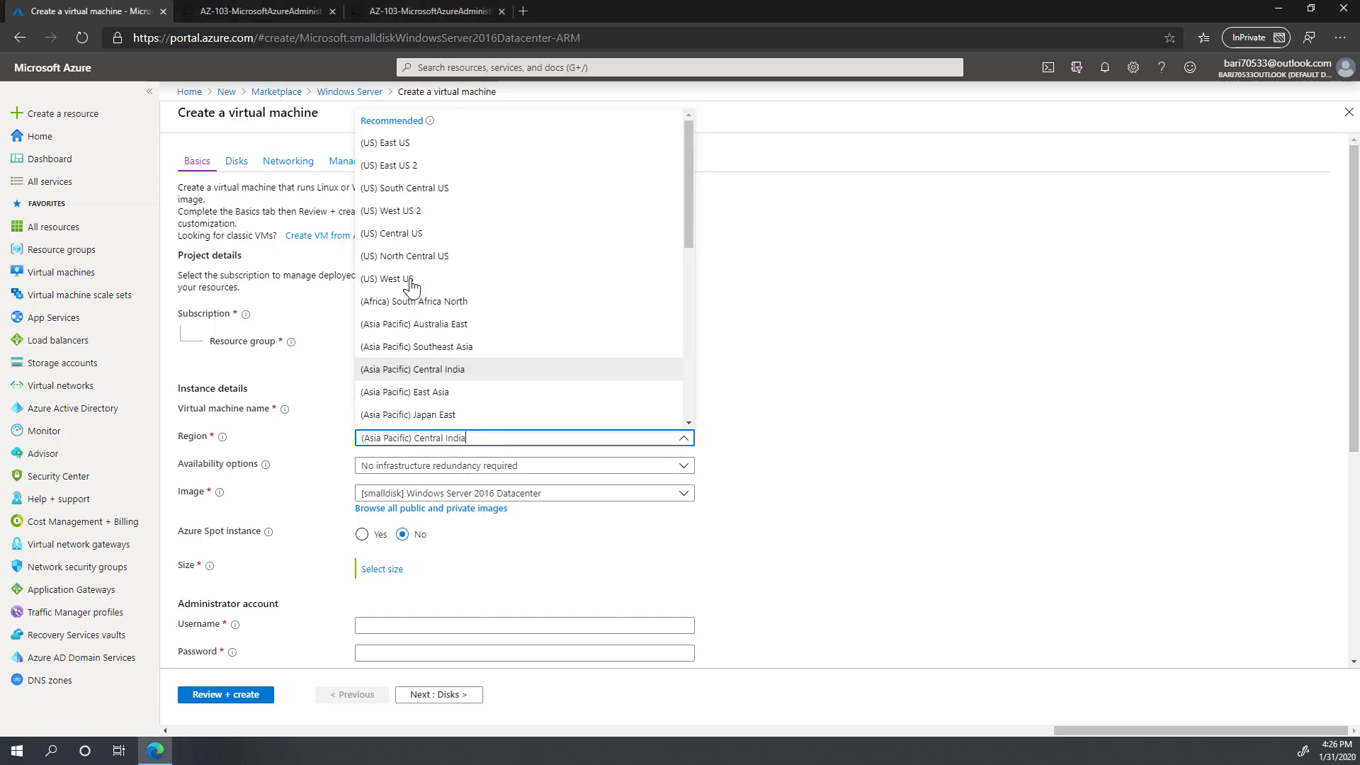
pyautogui.click(418, 142)
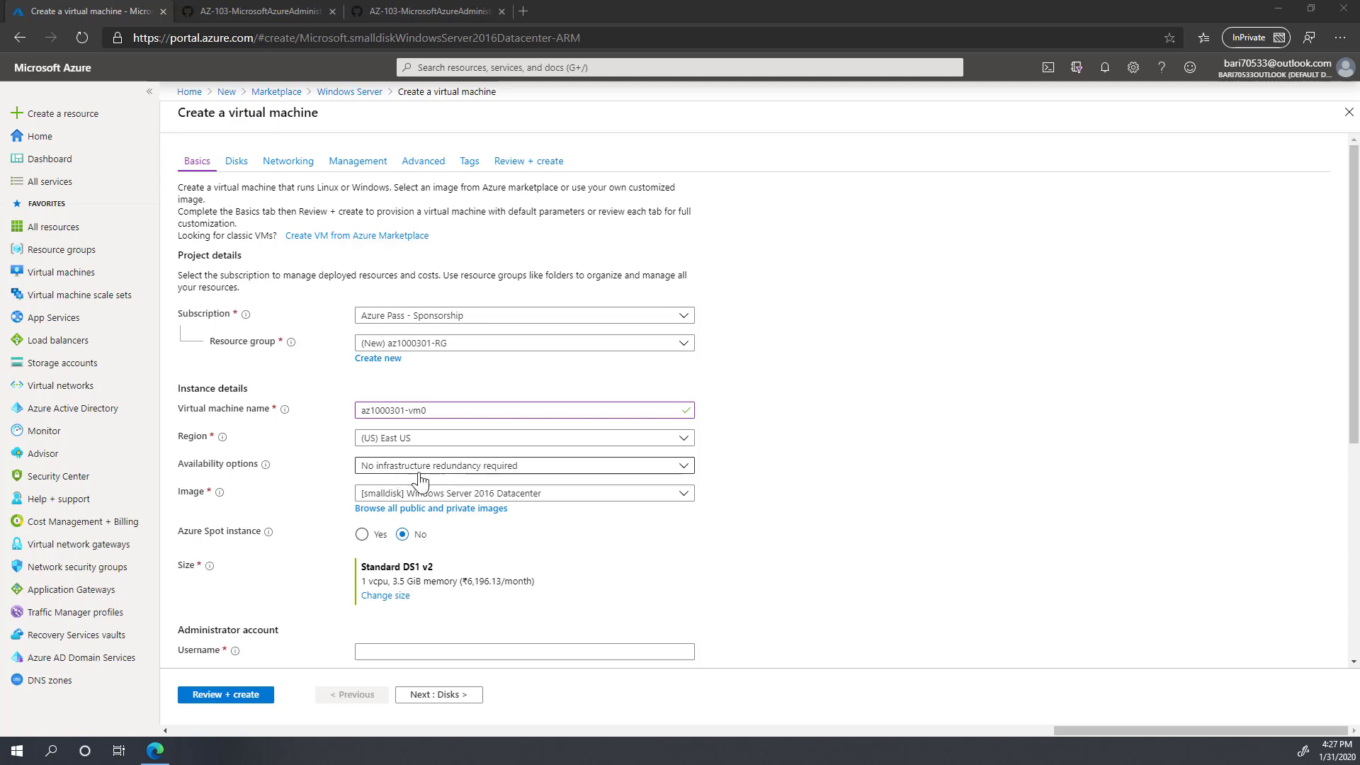
# Step: Choose availability-set redundancy and start creating a new availability set
pyautogui.click(417, 469)
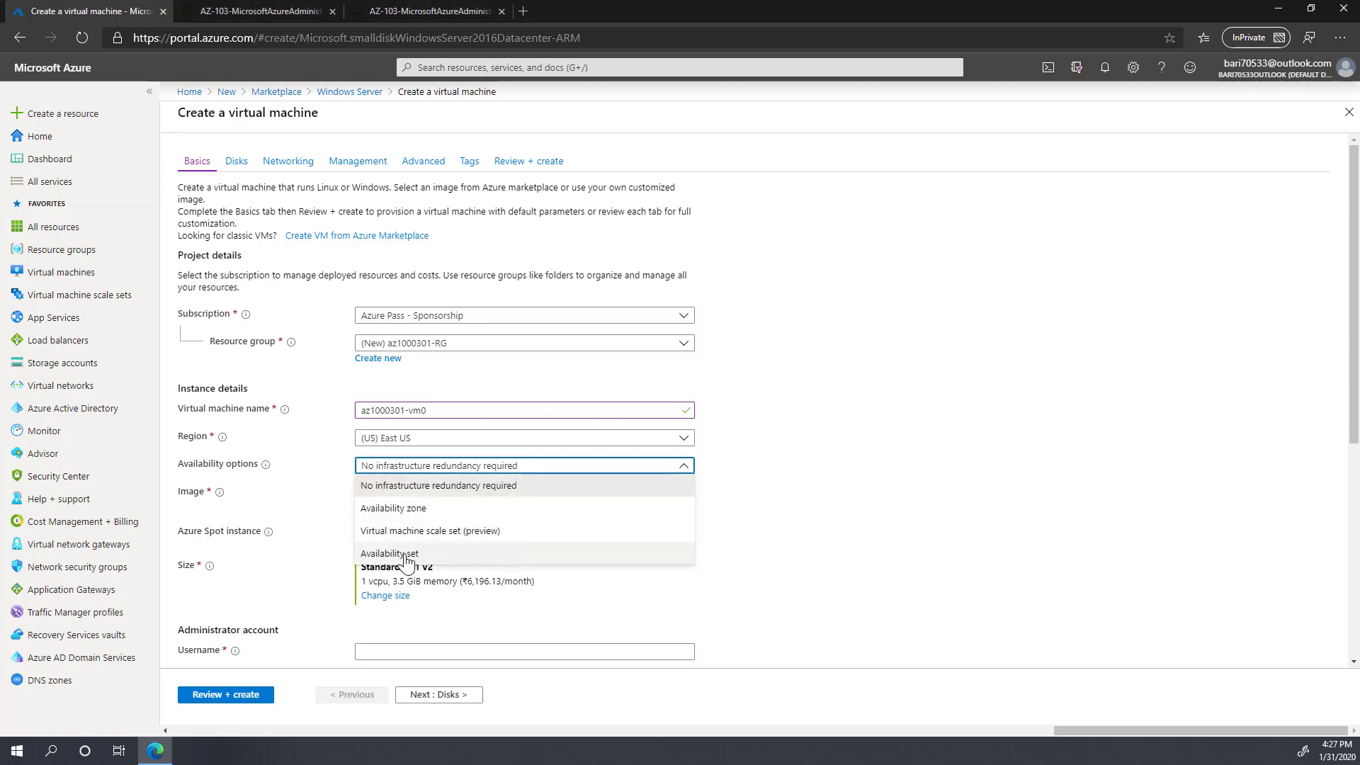
pyautogui.click(406, 560)
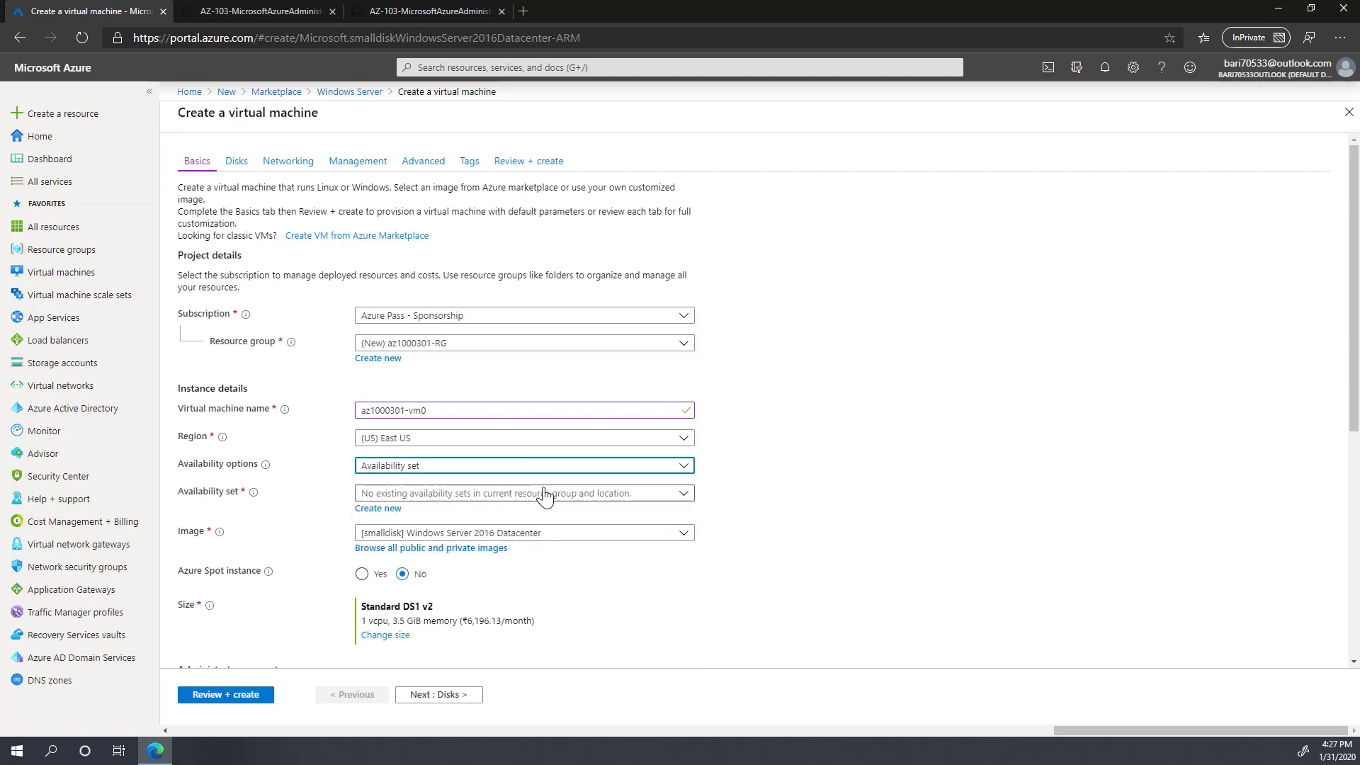
pyautogui.click(381, 510)
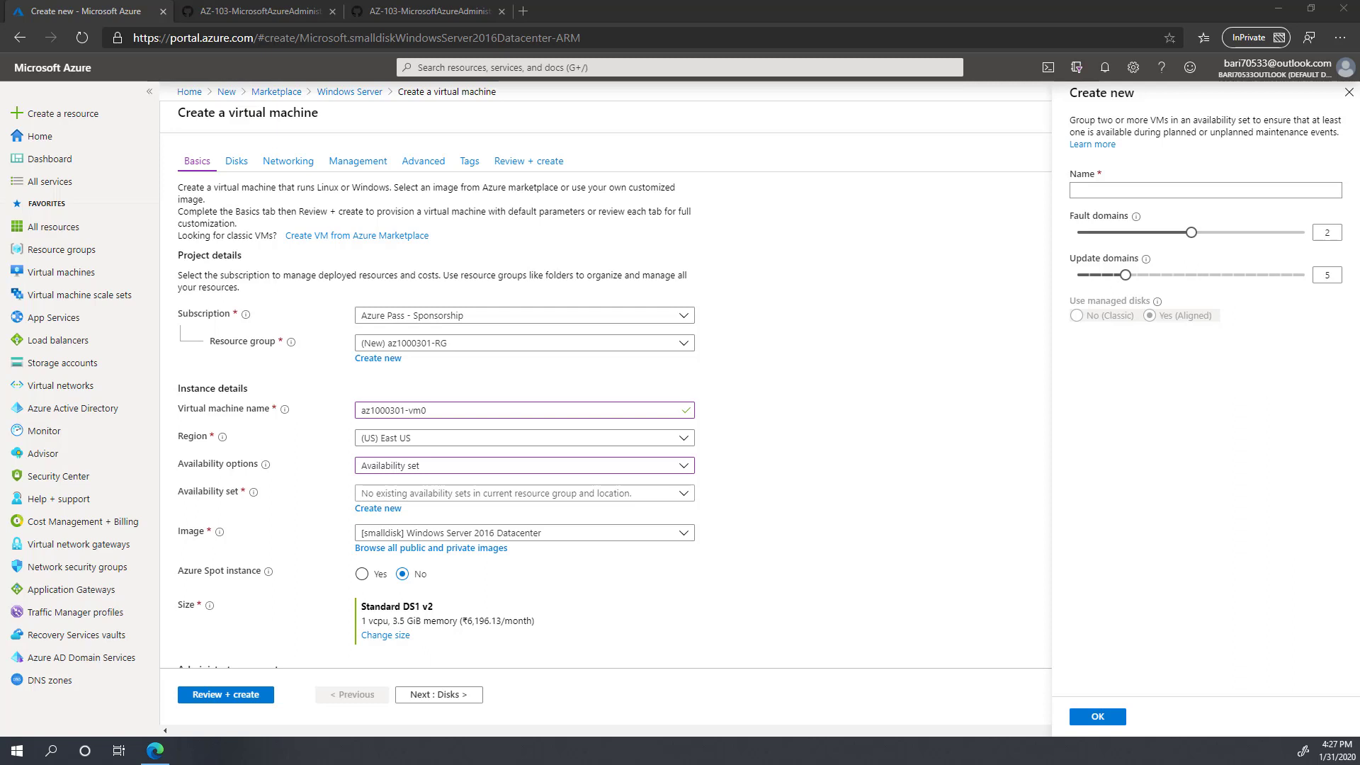
# Step: Create availability set az1000301-avset0 for the VM and advance to Disks
pyautogui.click(1118, 189)
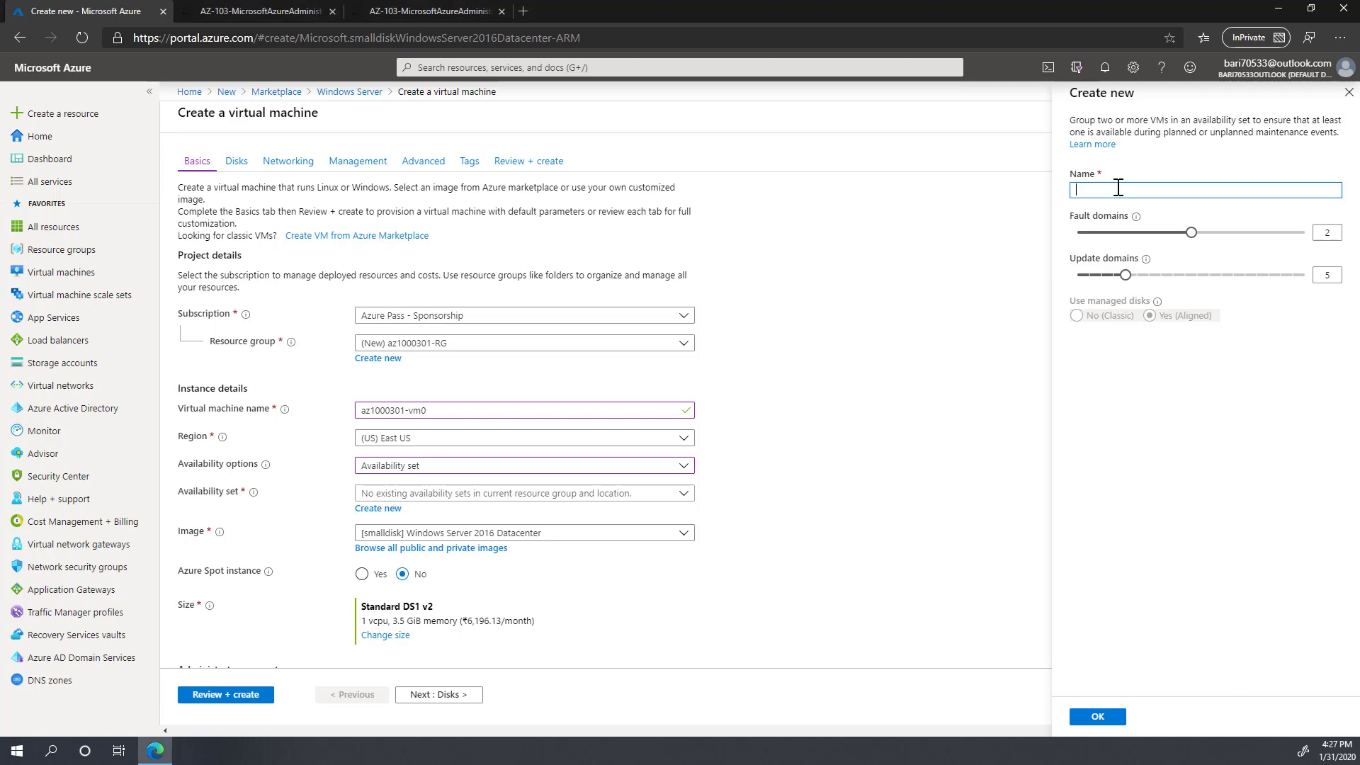
pyautogui.write('az1000301-avset0')
pyautogui.click(1099, 717)
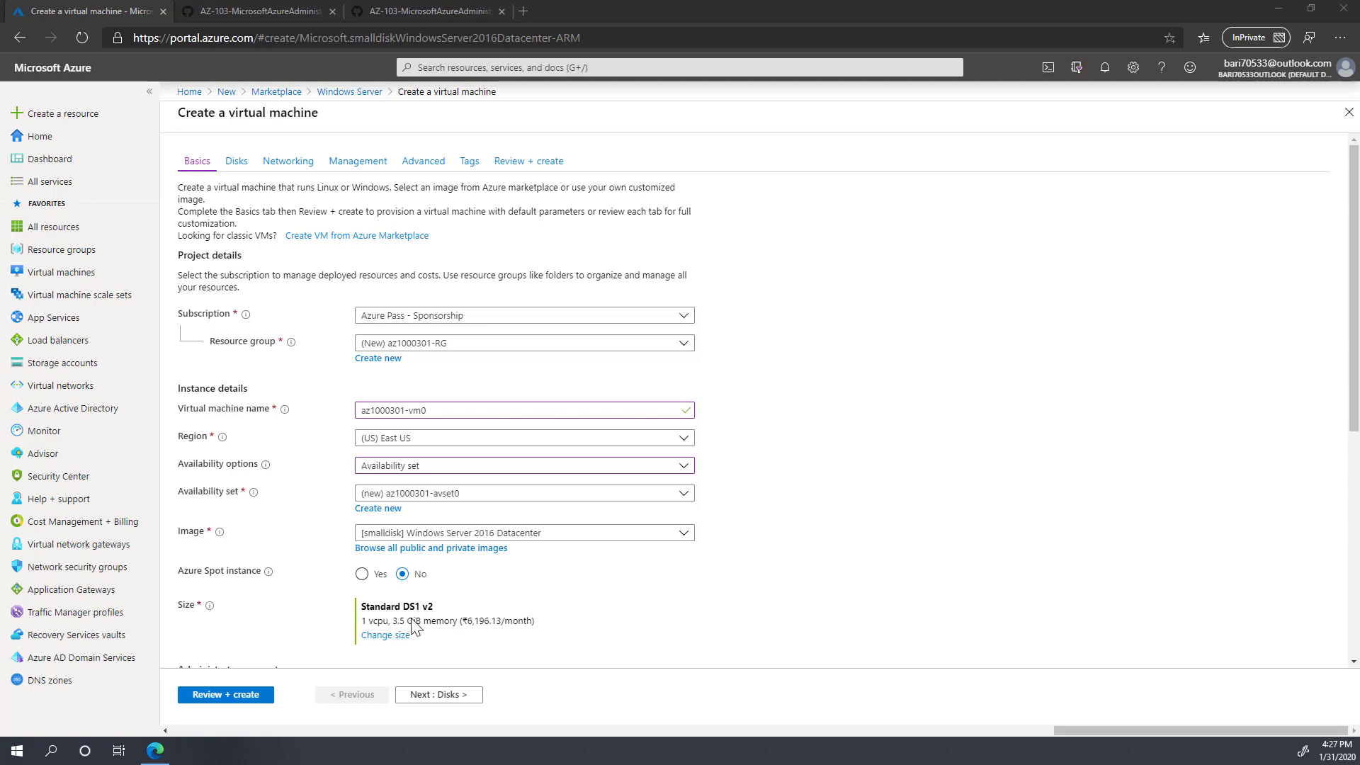
pyautogui.click(443, 696)
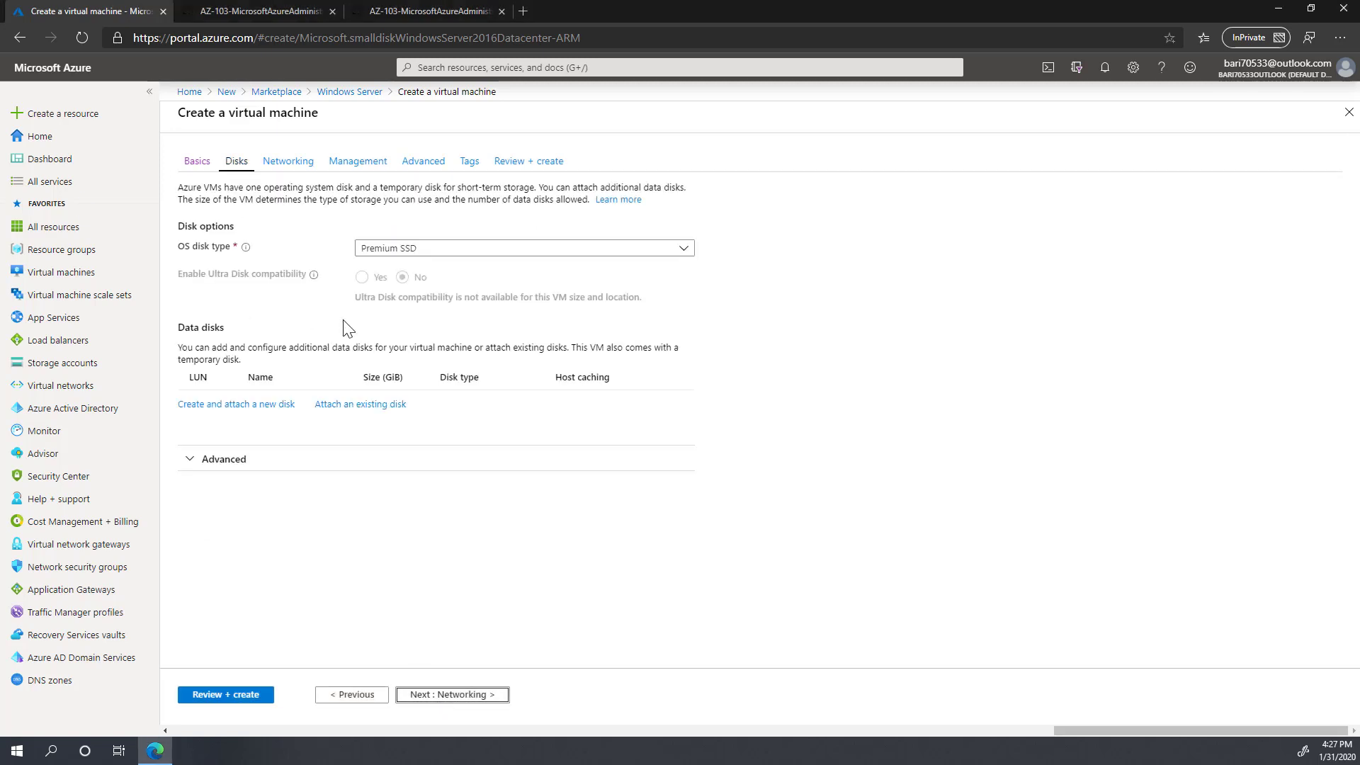
# Step: Set the OS disk type to Standard HDD and continue to Networking
pyautogui.click(466, 253)
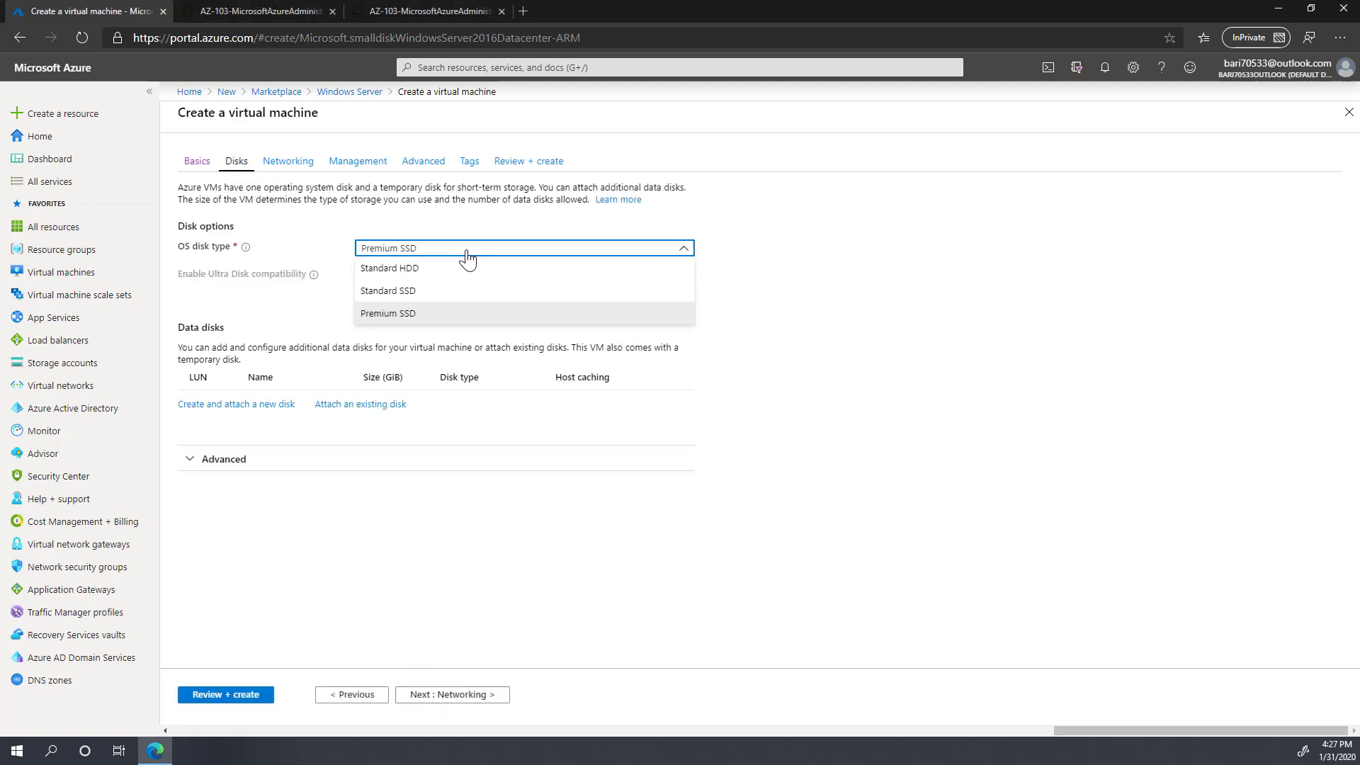
pyautogui.click(403, 269)
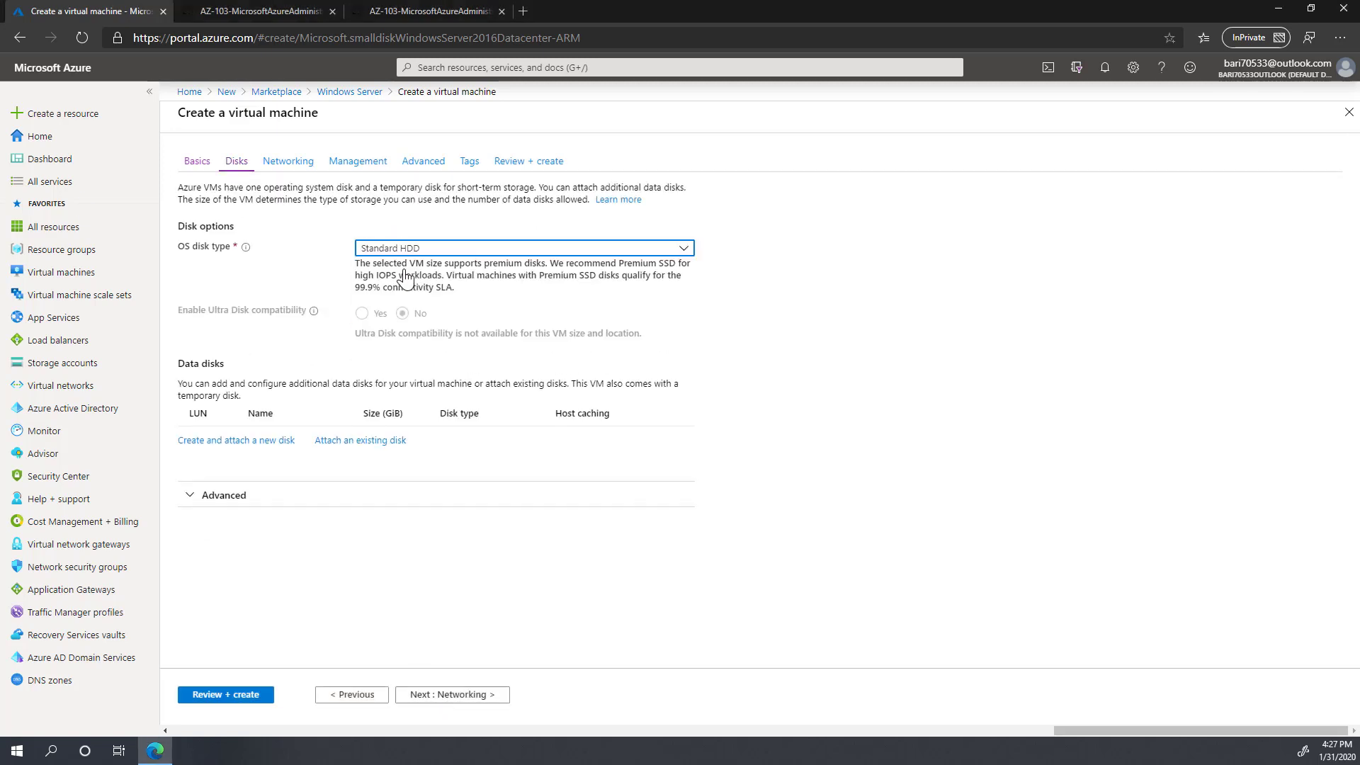
pyautogui.click(454, 697)
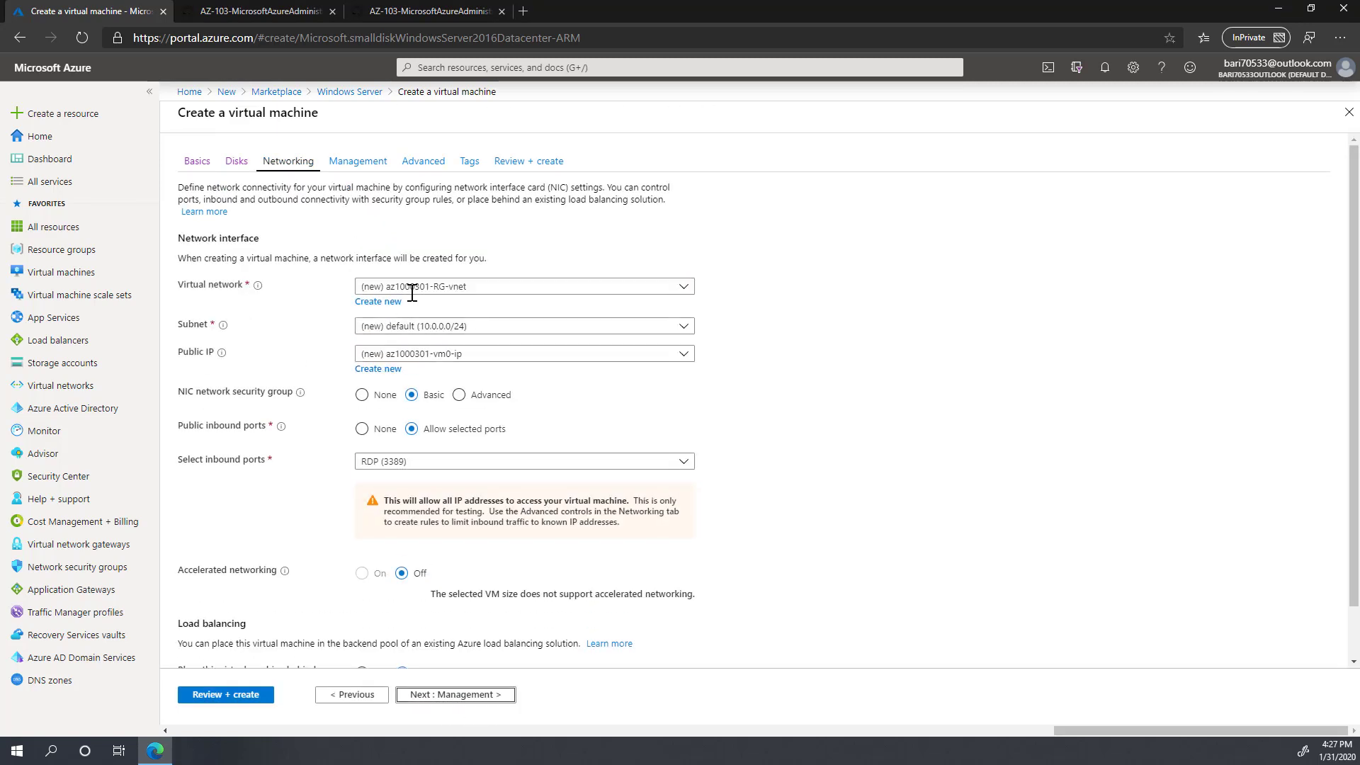
# Step: Check the available virtual networks and subnets, then begin defining a new virtual network
pyautogui.click(500, 288)
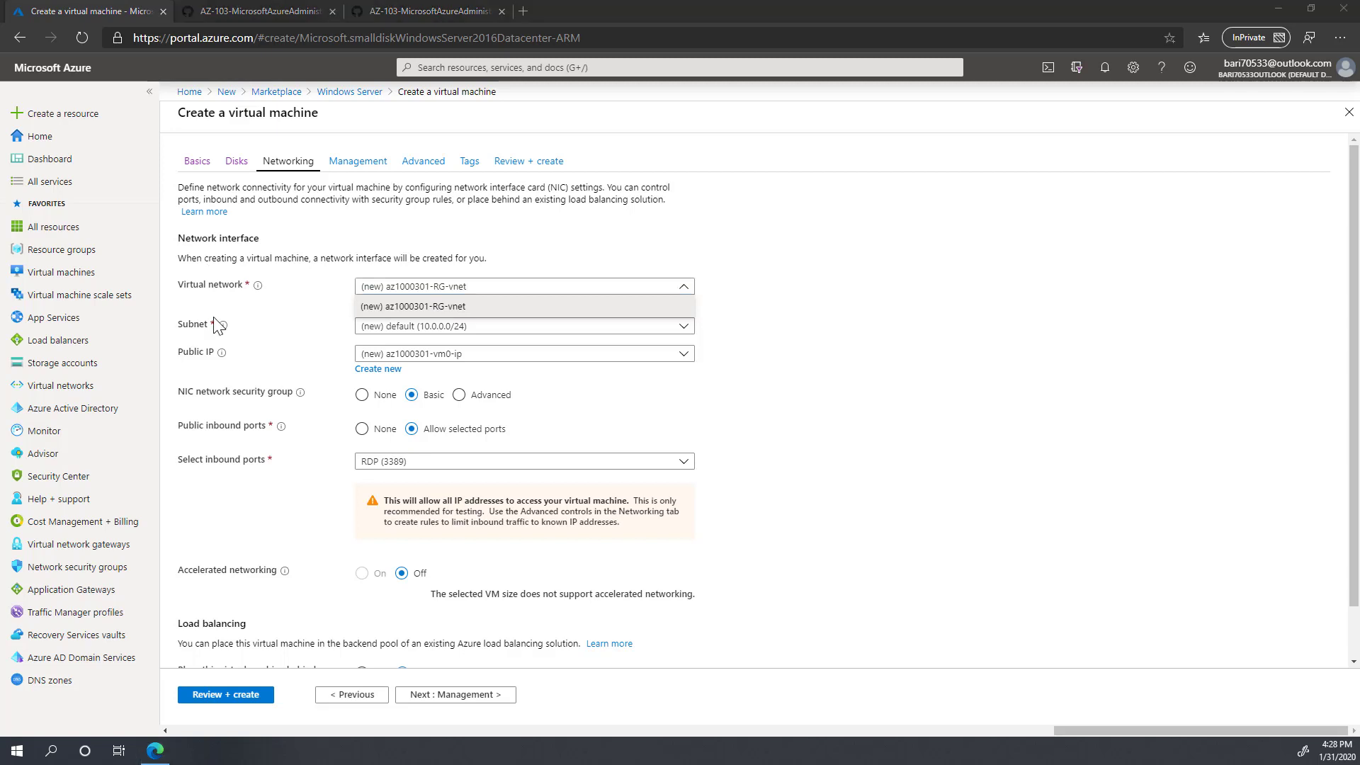
pyautogui.click(499, 320)
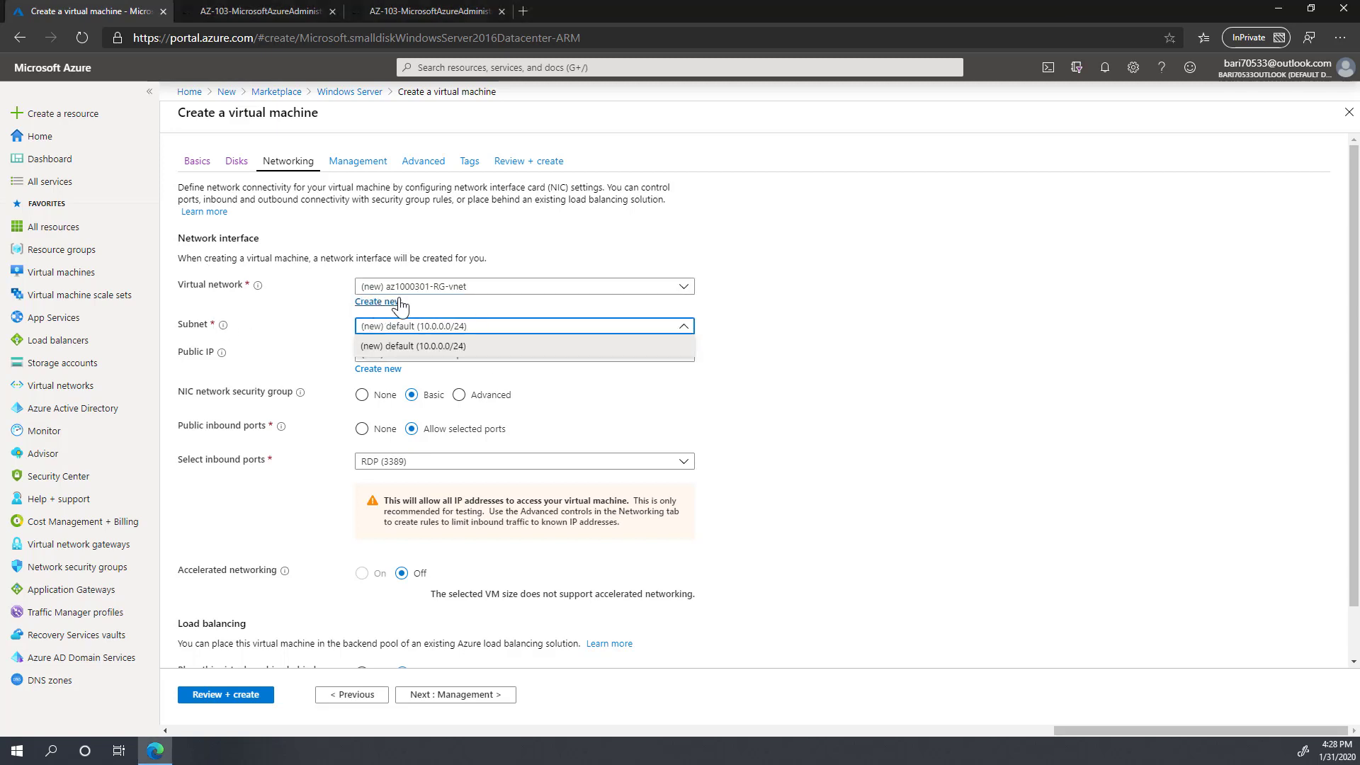
pyautogui.click(390, 304)
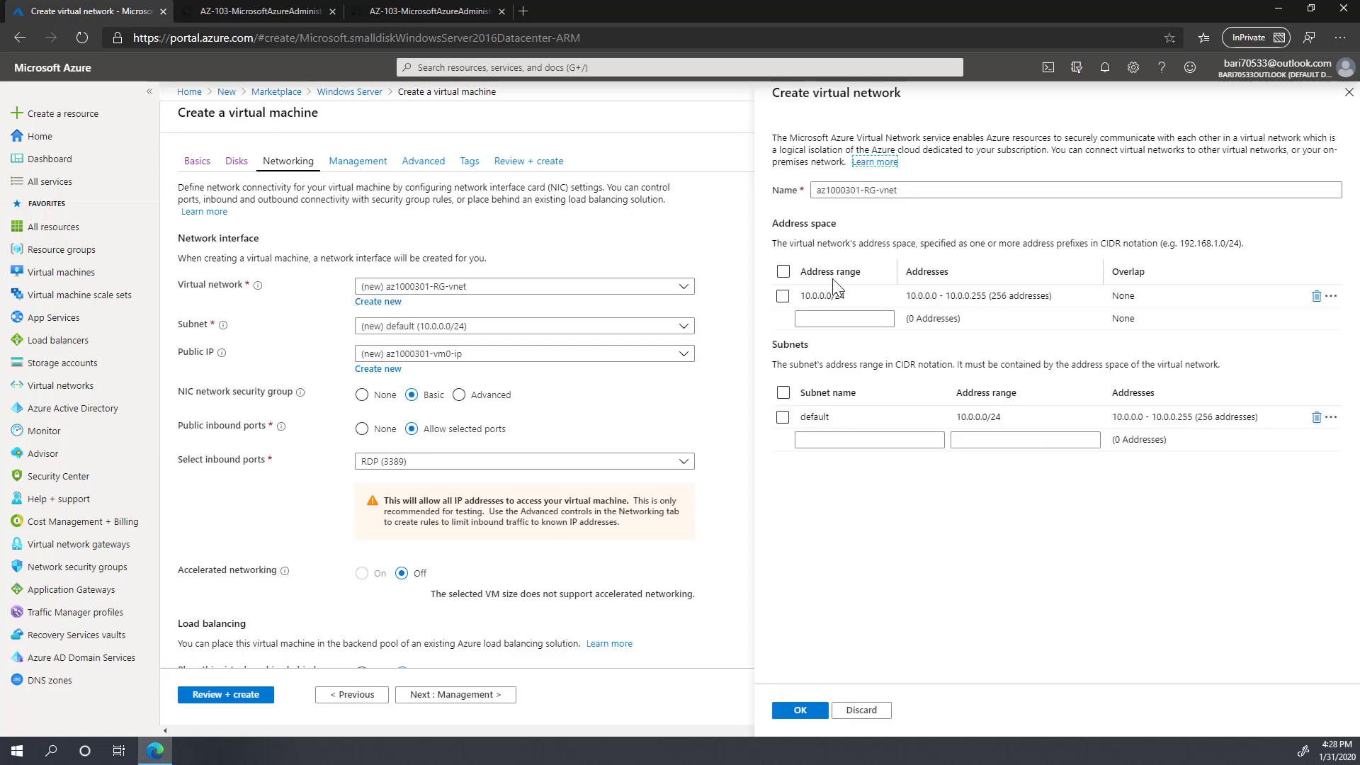
# Step: Replace the default 10.0.0.0/24 range with address space 10.103.0.0/16
pyautogui.click(1317, 300)
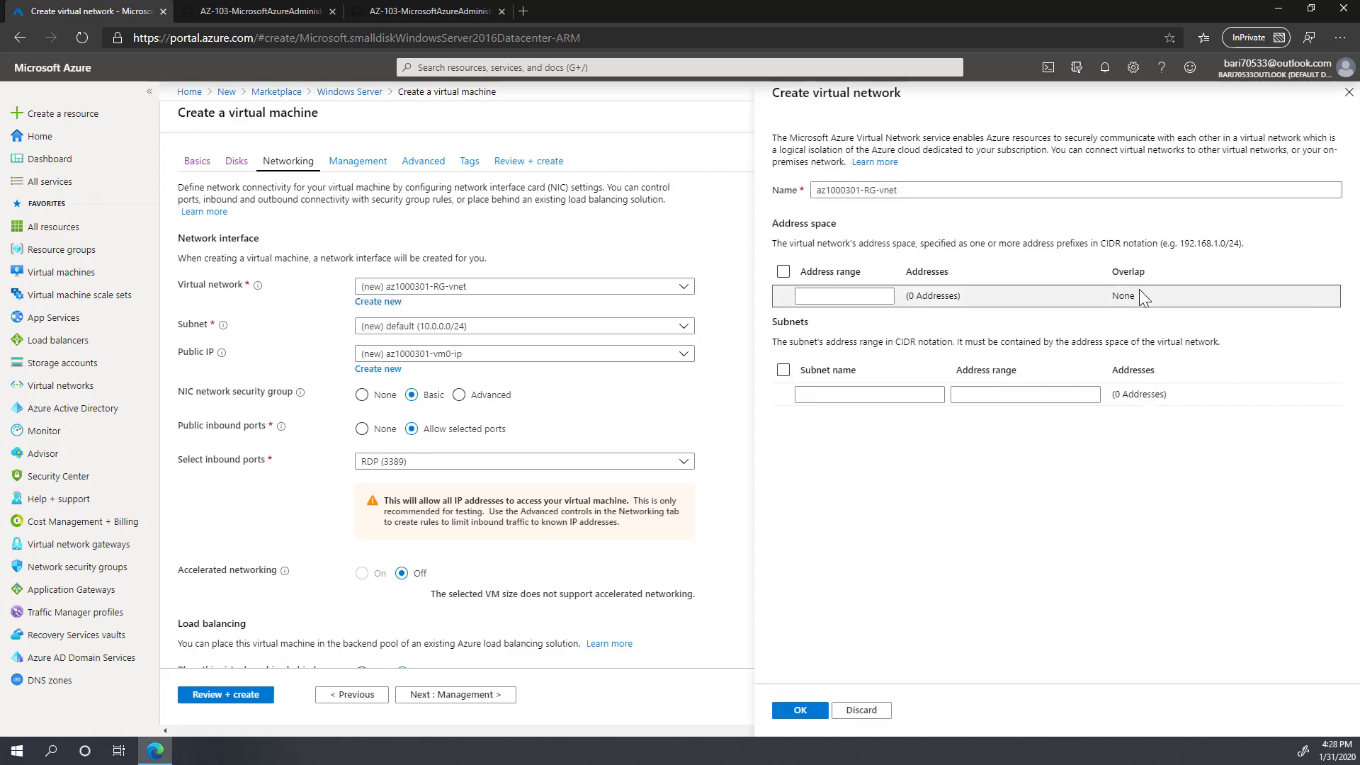
pyautogui.click(818, 296)
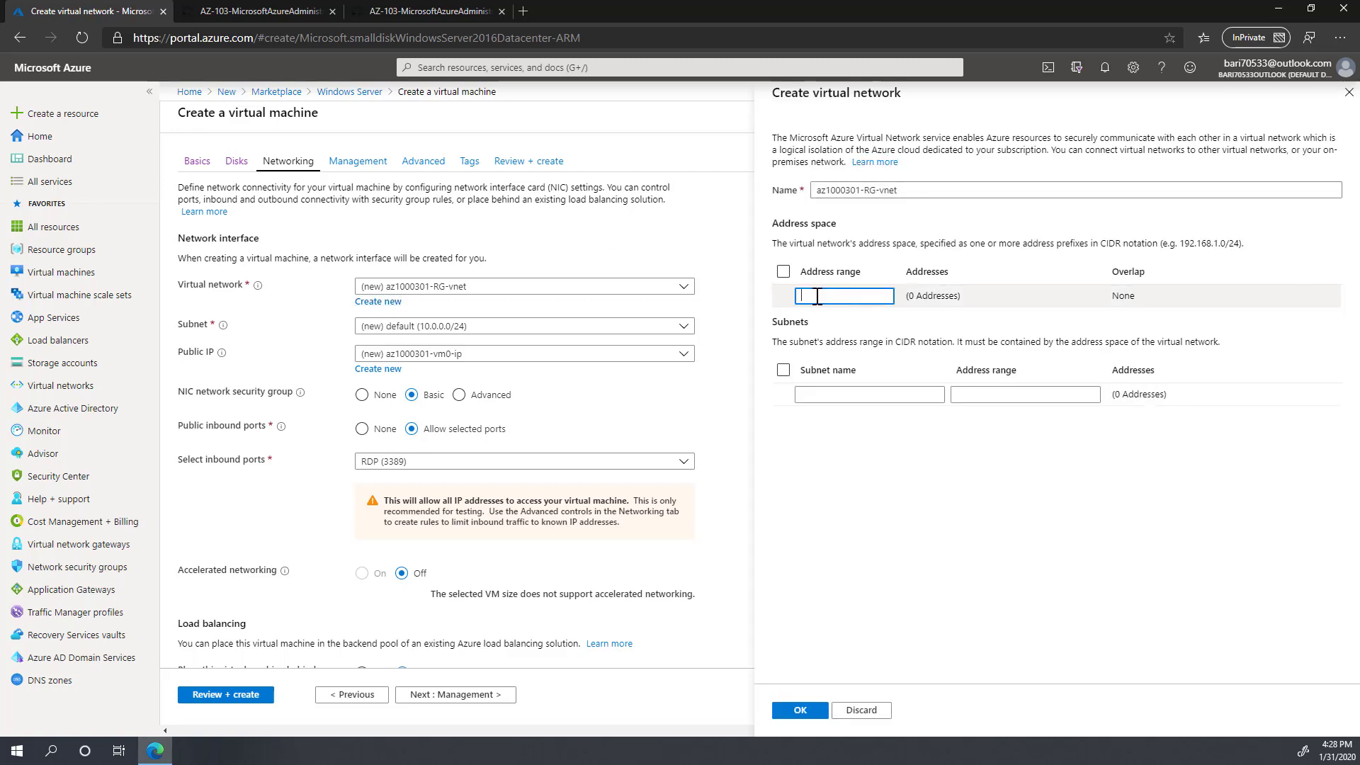
pyautogui.write('10.103.')
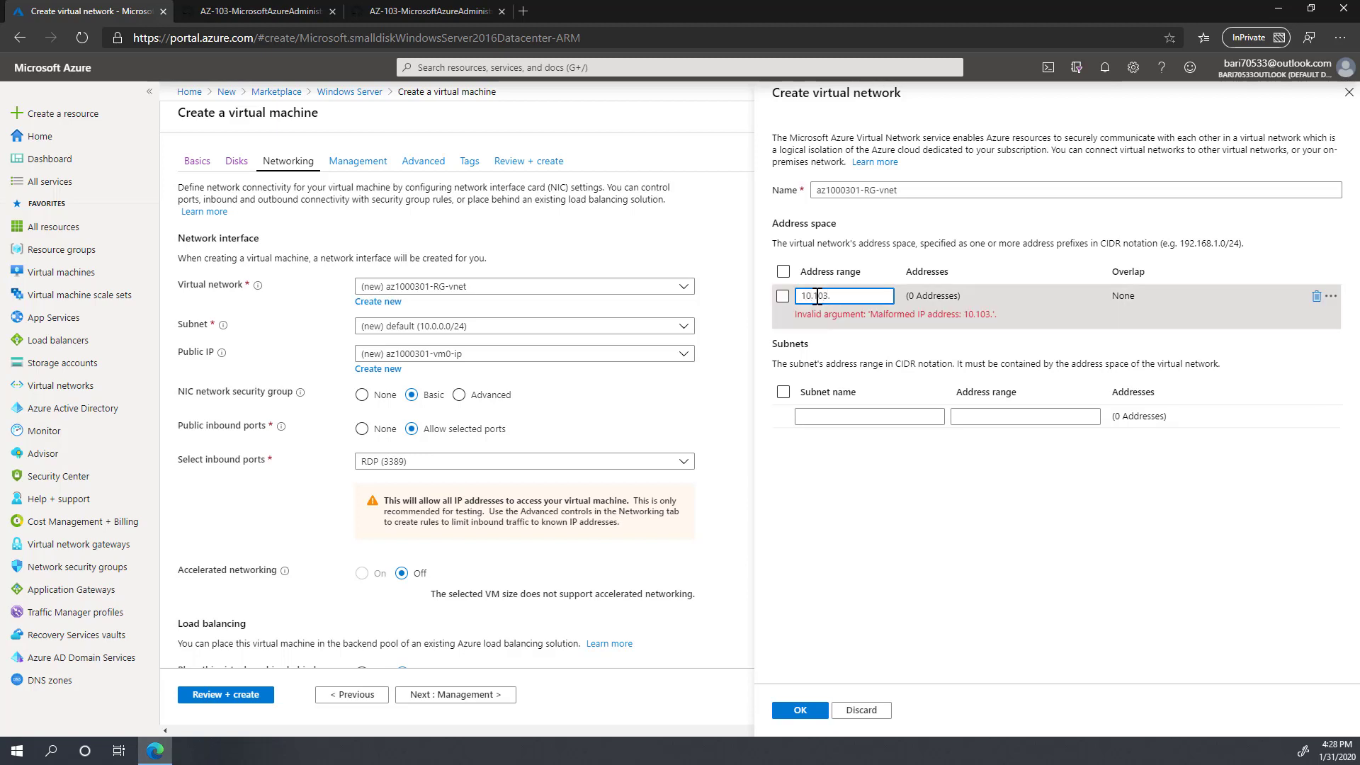
pyautogui.write('0.0')
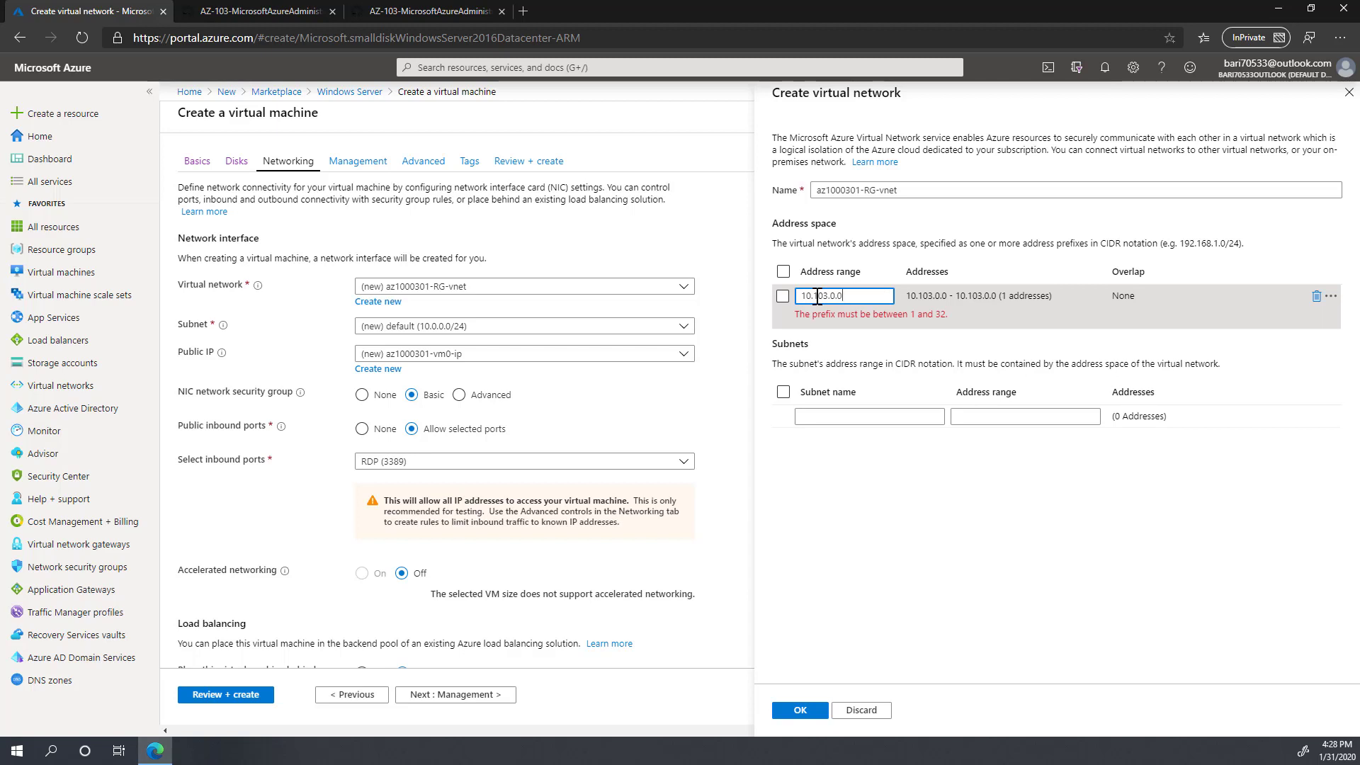
pyautogui.write('/')
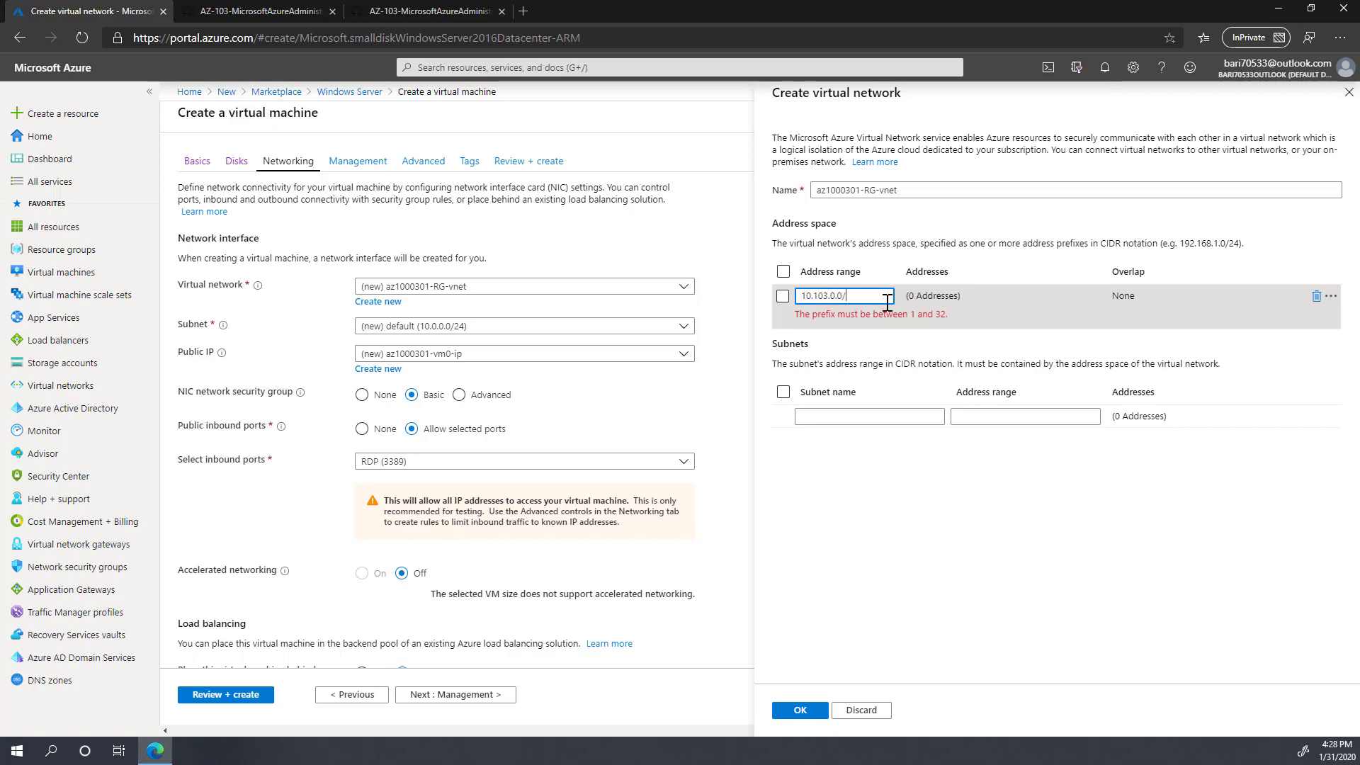
pyautogui.write('16')
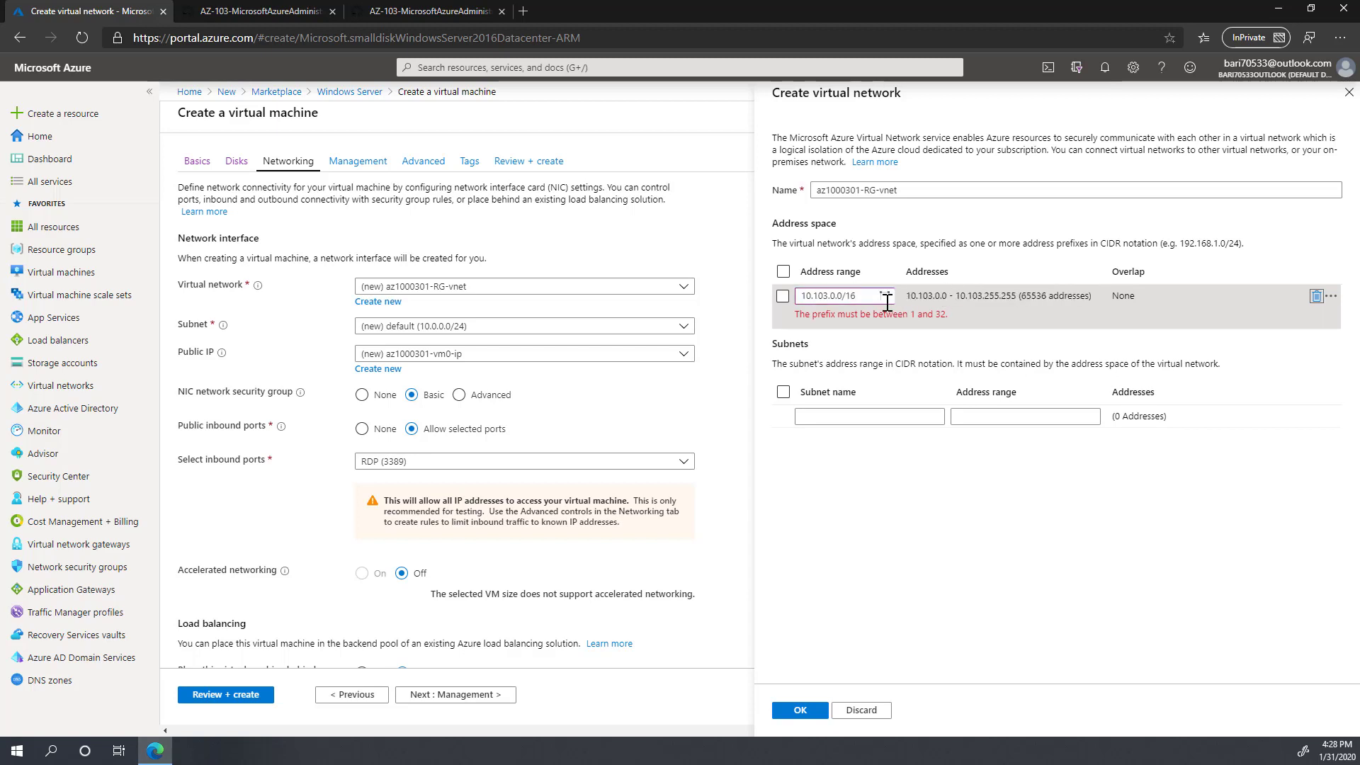
# Step: Add subnet Subnet0 with range 10.103.0.0/24 and save the virtual network
pyautogui.click(821, 418)
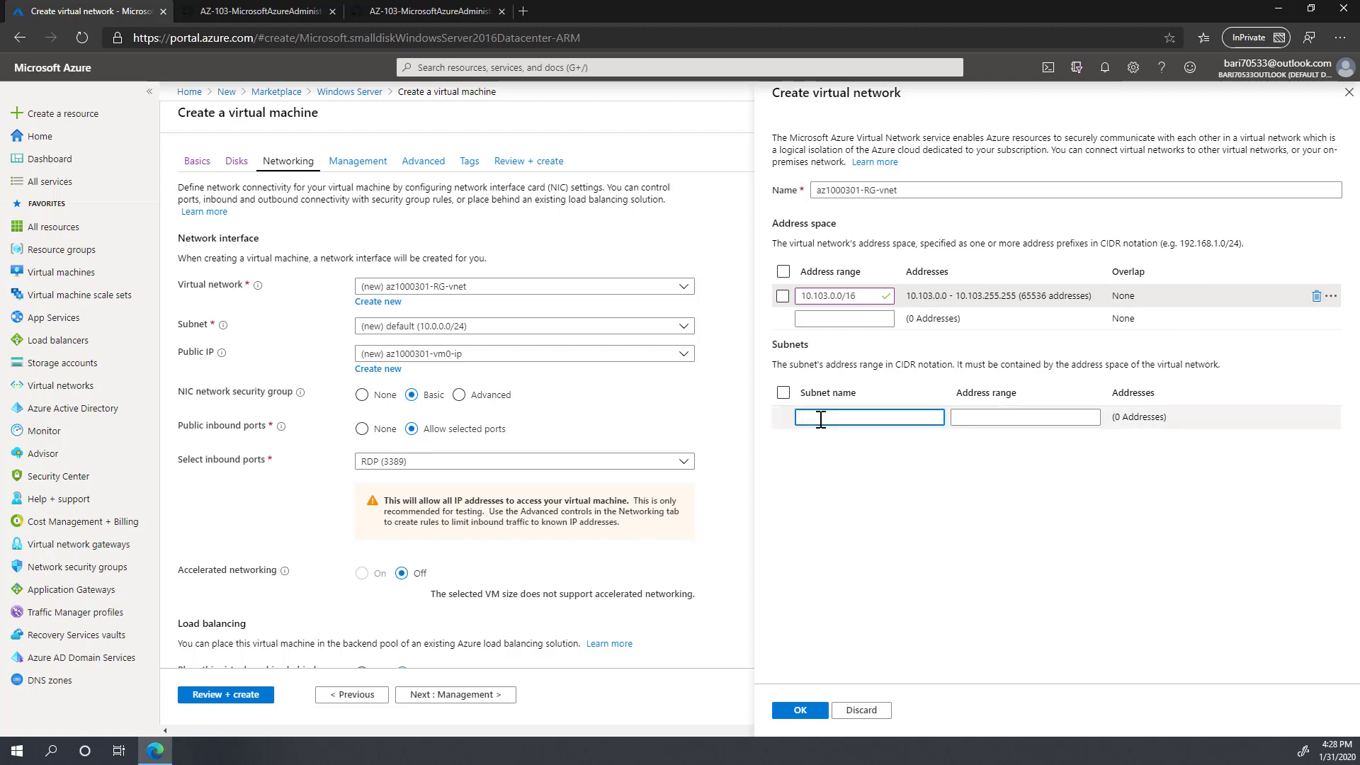
pyautogui.write('Subnet0')
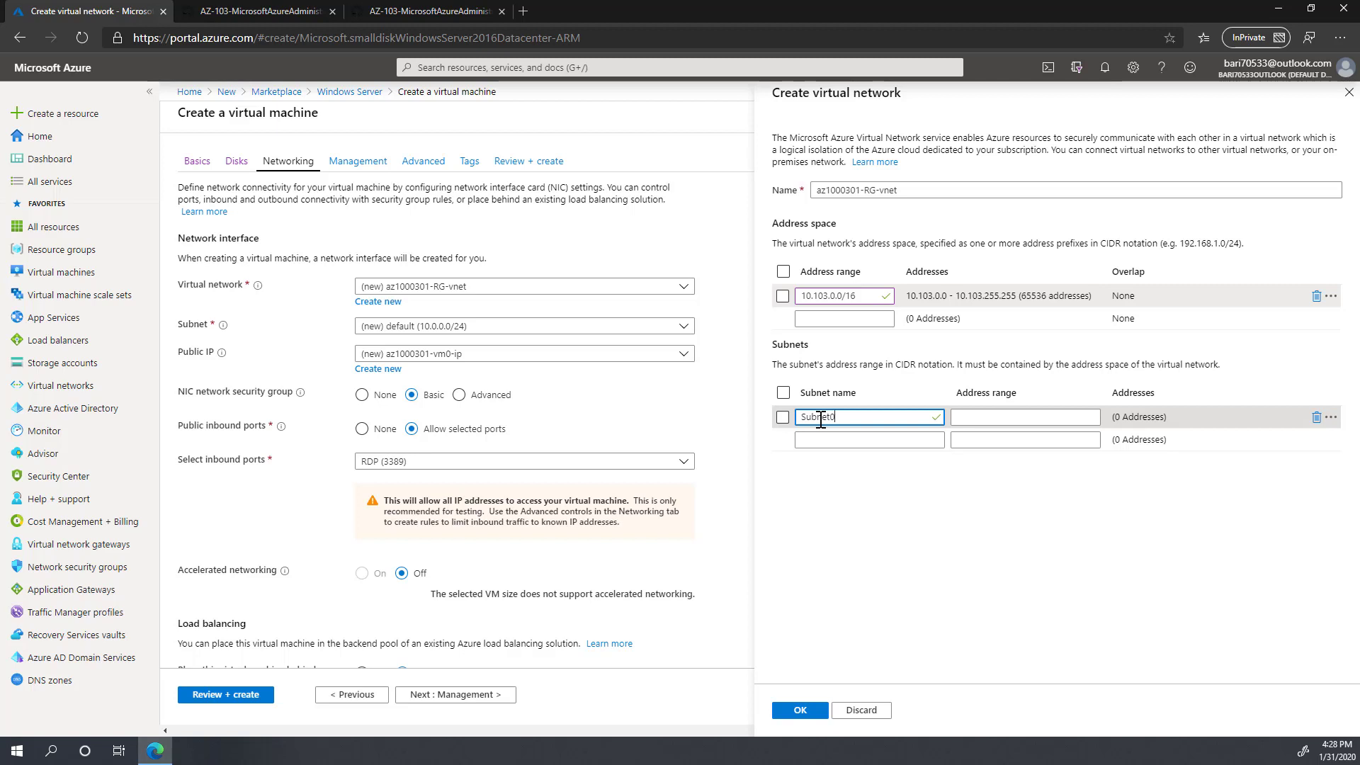
pyautogui.press('Tab')
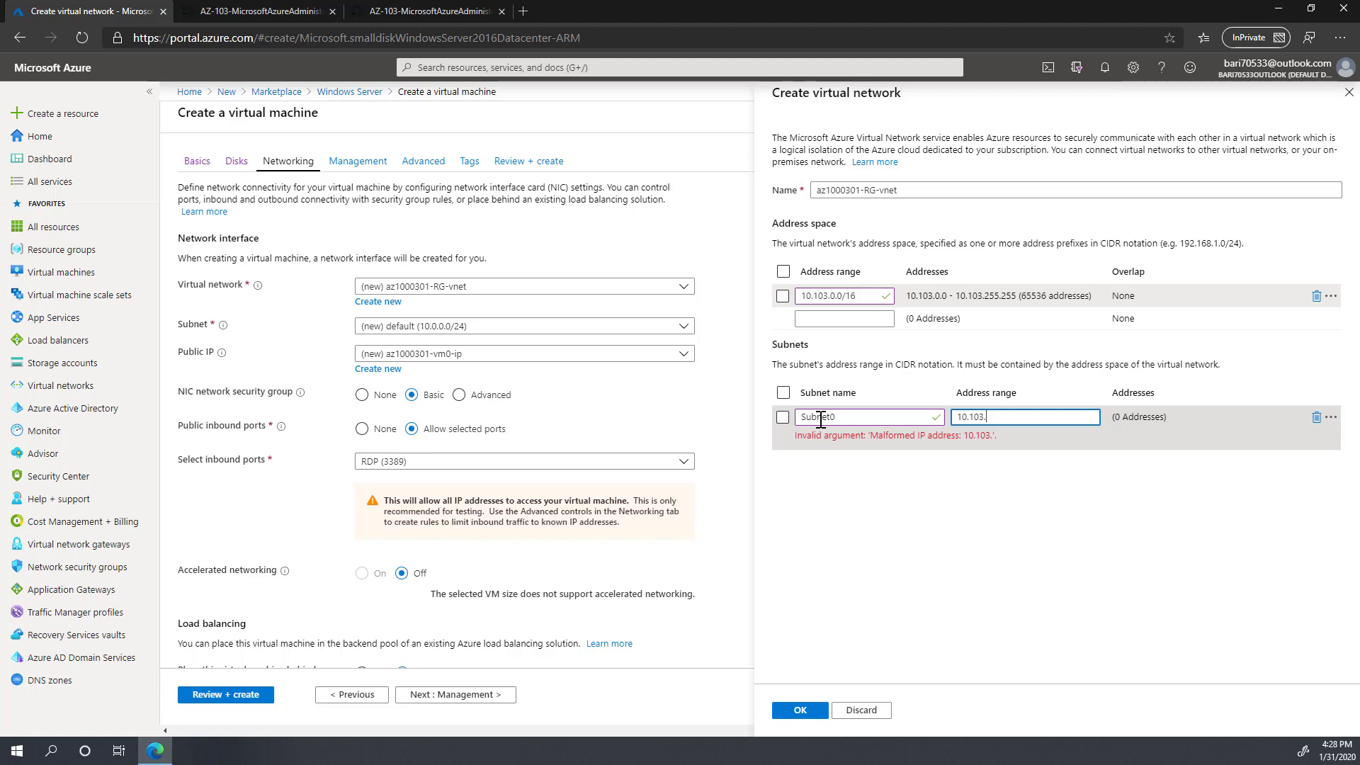
pyautogui.write('10.103.0.0/24')
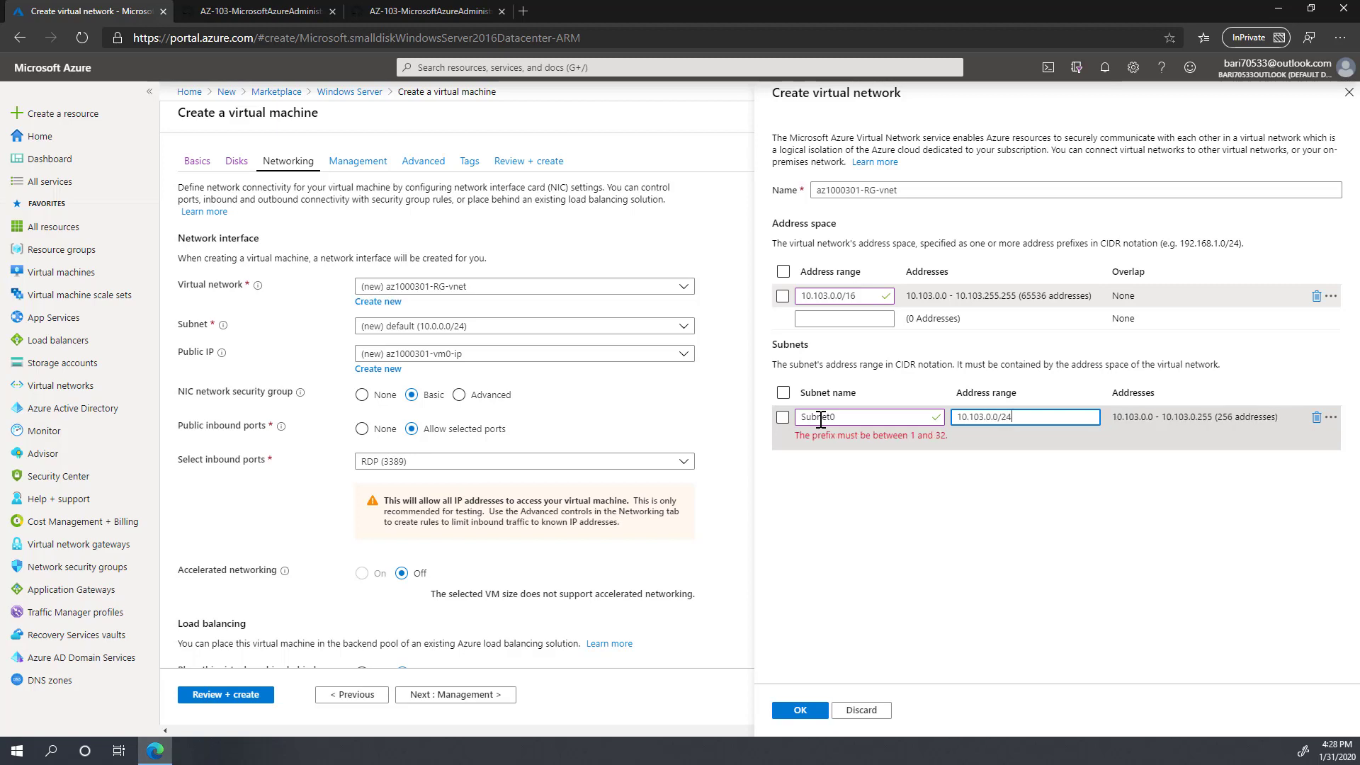
pyautogui.press('Tab')
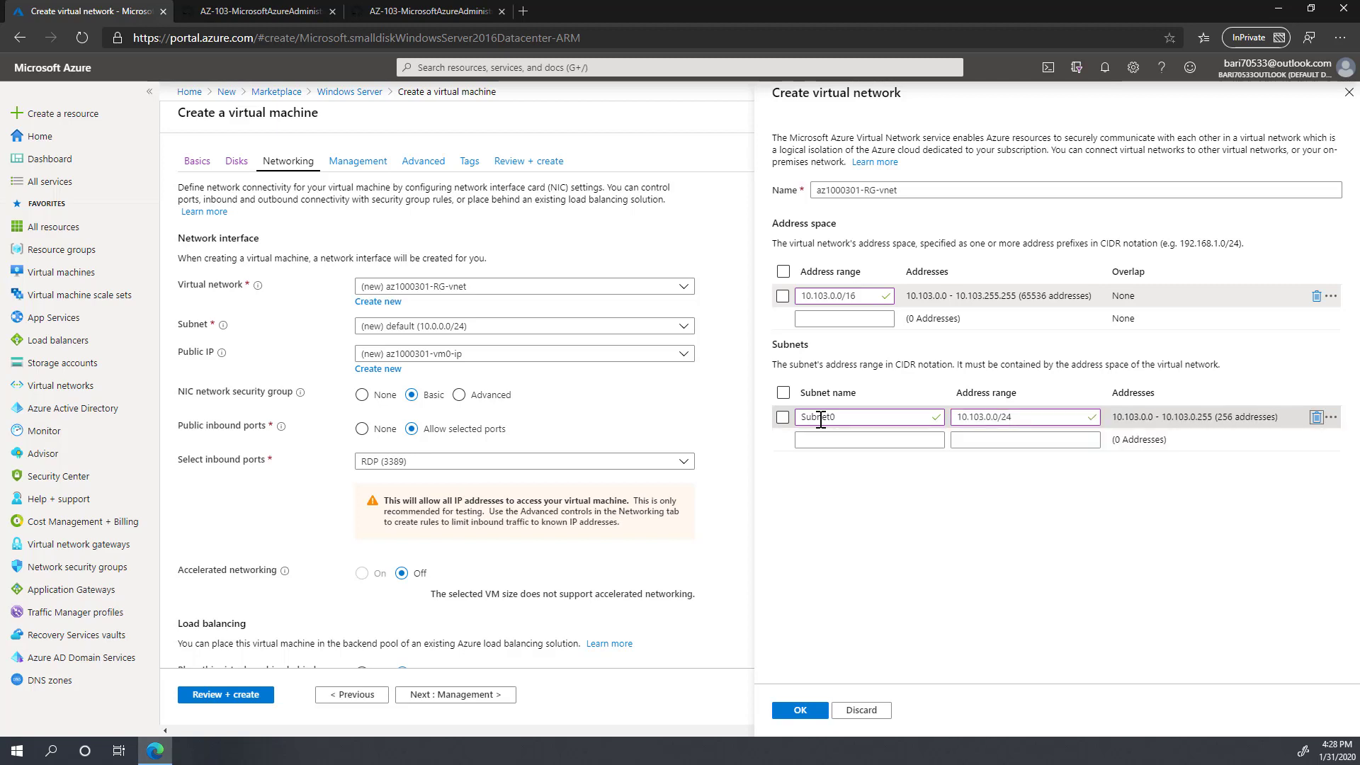
pyautogui.click(807, 714)
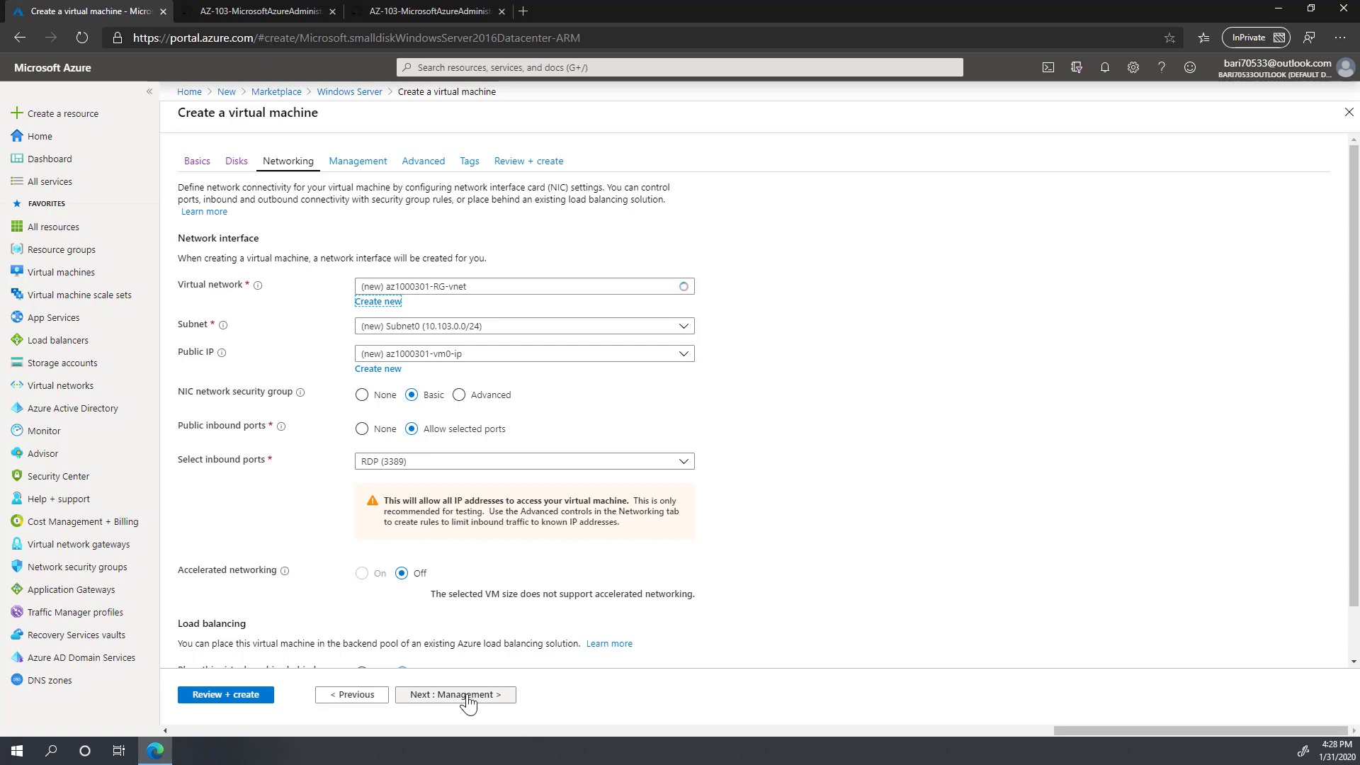
# Step: Set the Security Center basic plan to No and boot diagnostics to Off, then advance to Tags
pyautogui.scroll(-1, 623, 592)
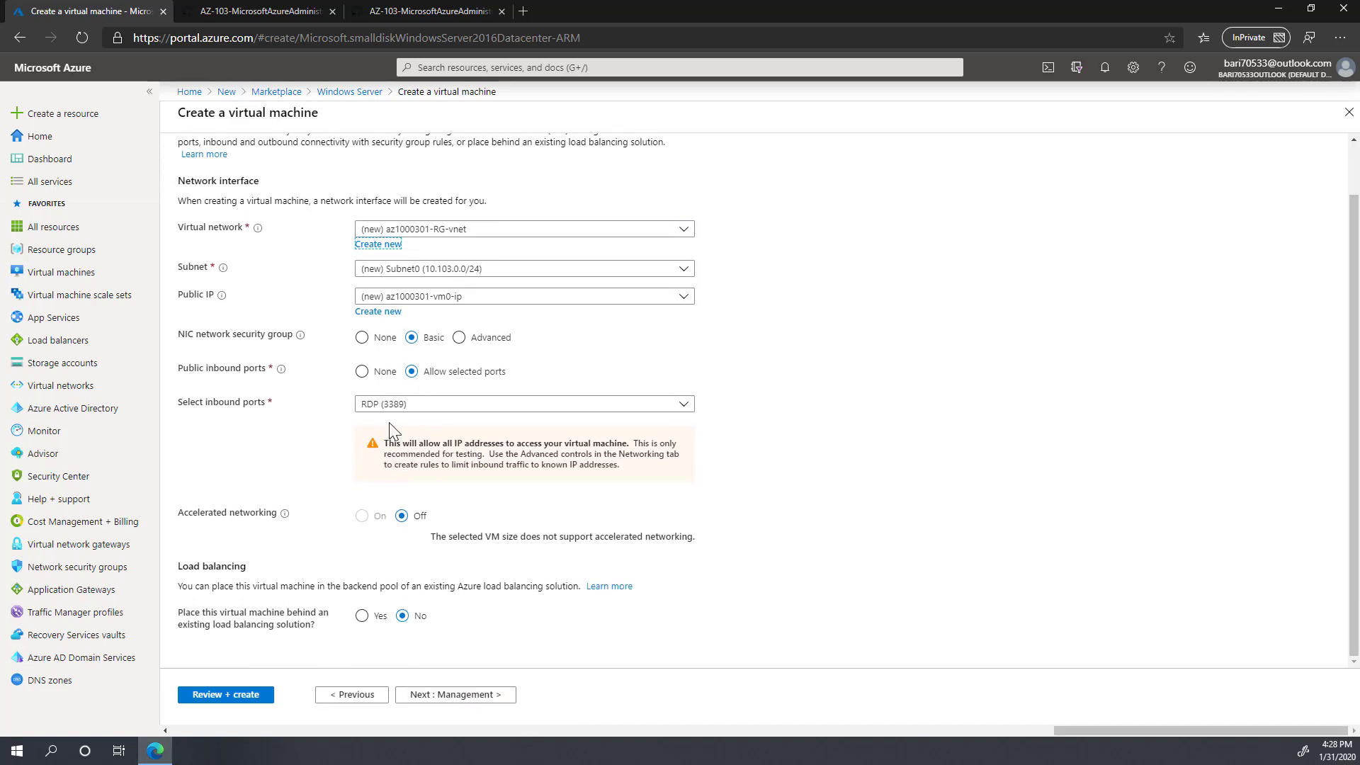
pyautogui.click(464, 698)
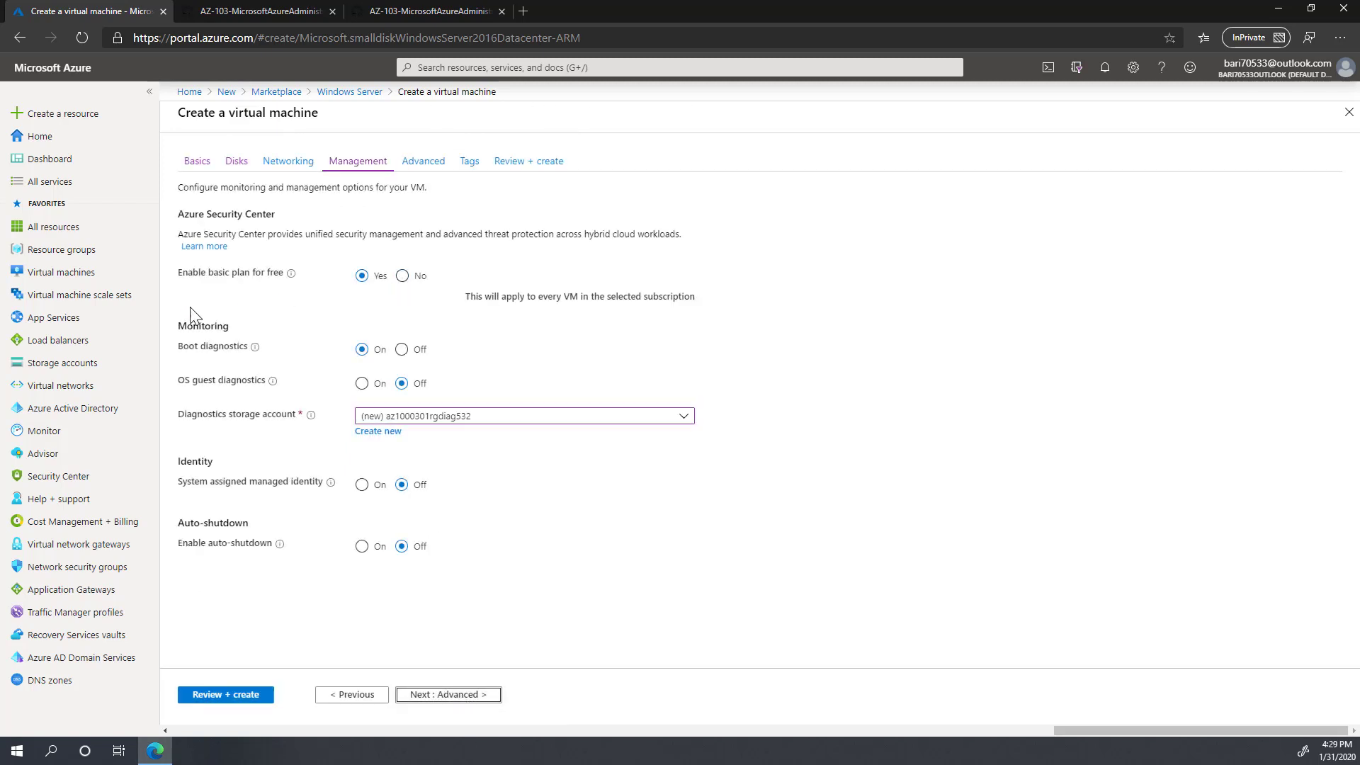
pyautogui.click(402, 276)
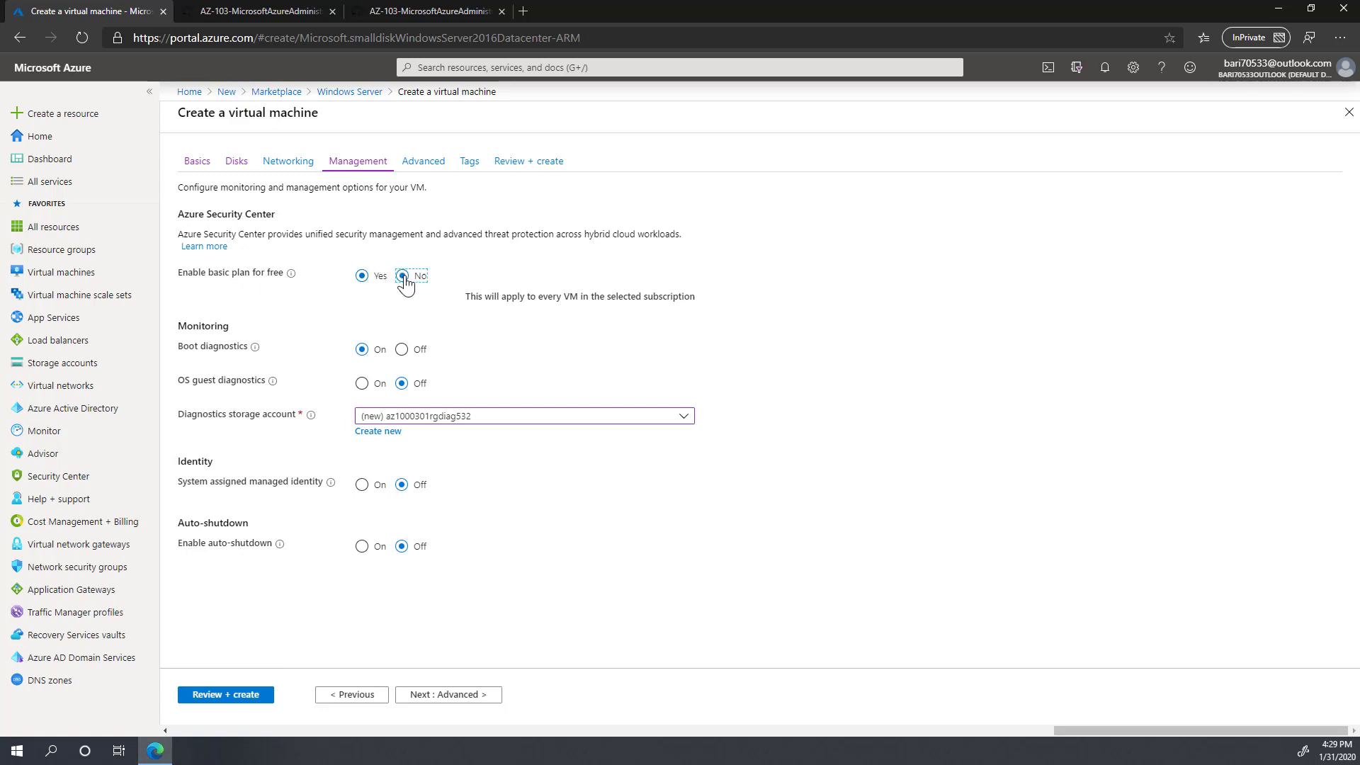
pyautogui.click(401, 350)
pyautogui.click(448, 696)
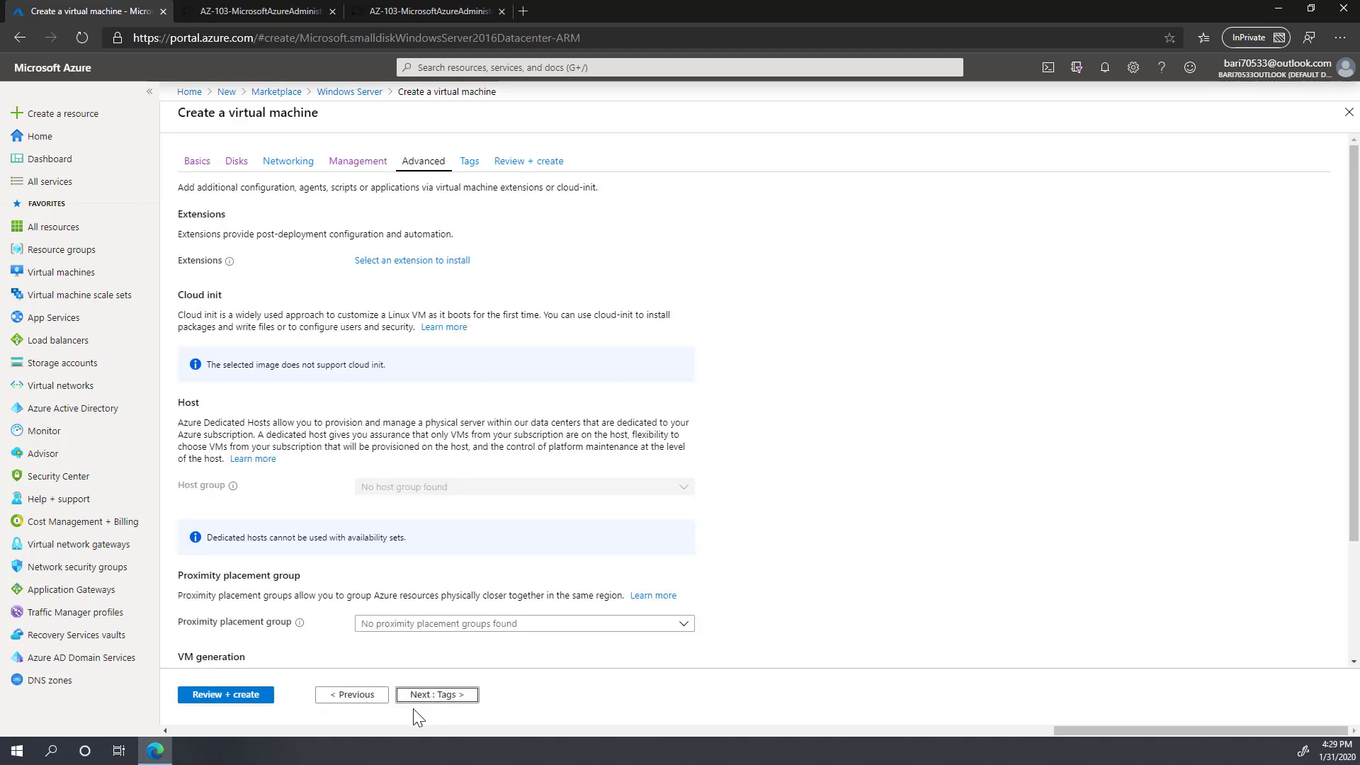
pyautogui.click(431, 701)
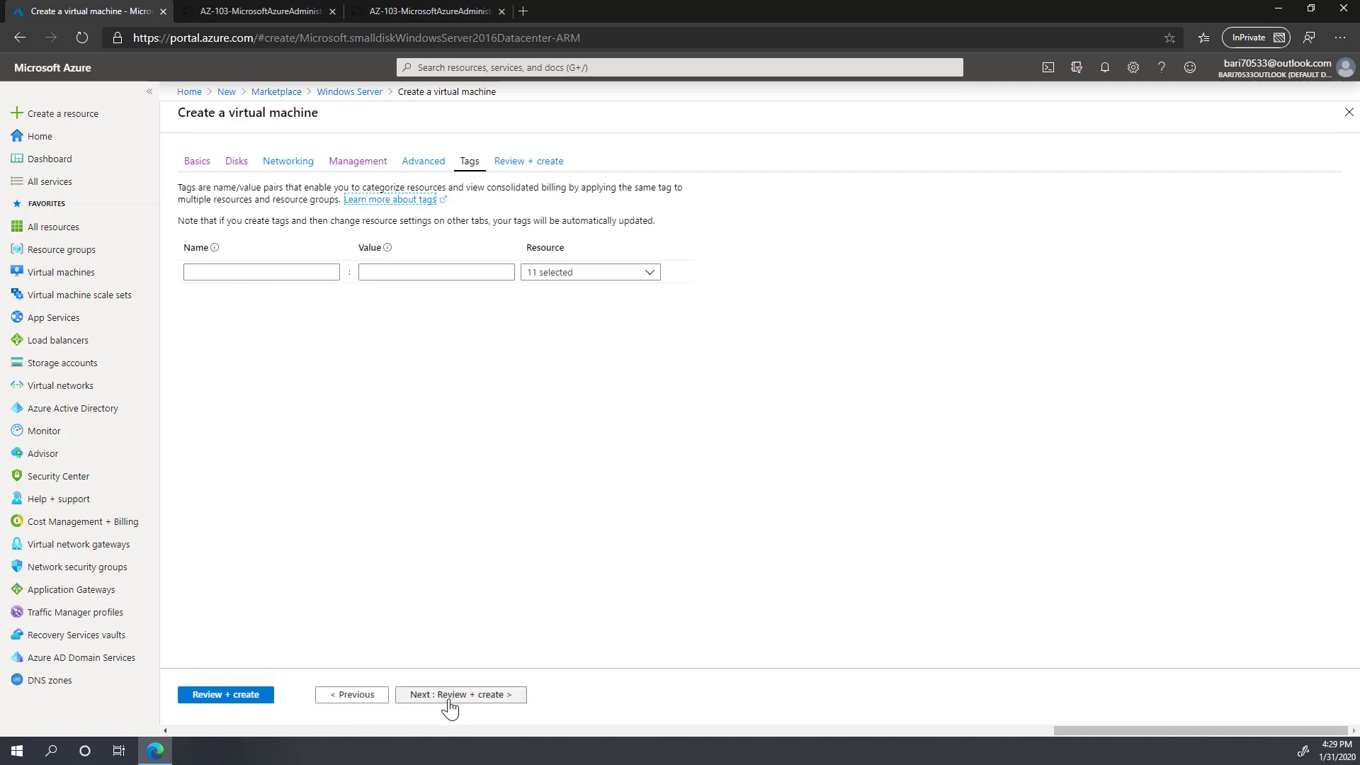
# Step: Run Review + create validation, which fails on missing basics such as the administrator username
pyautogui.click(450, 698)
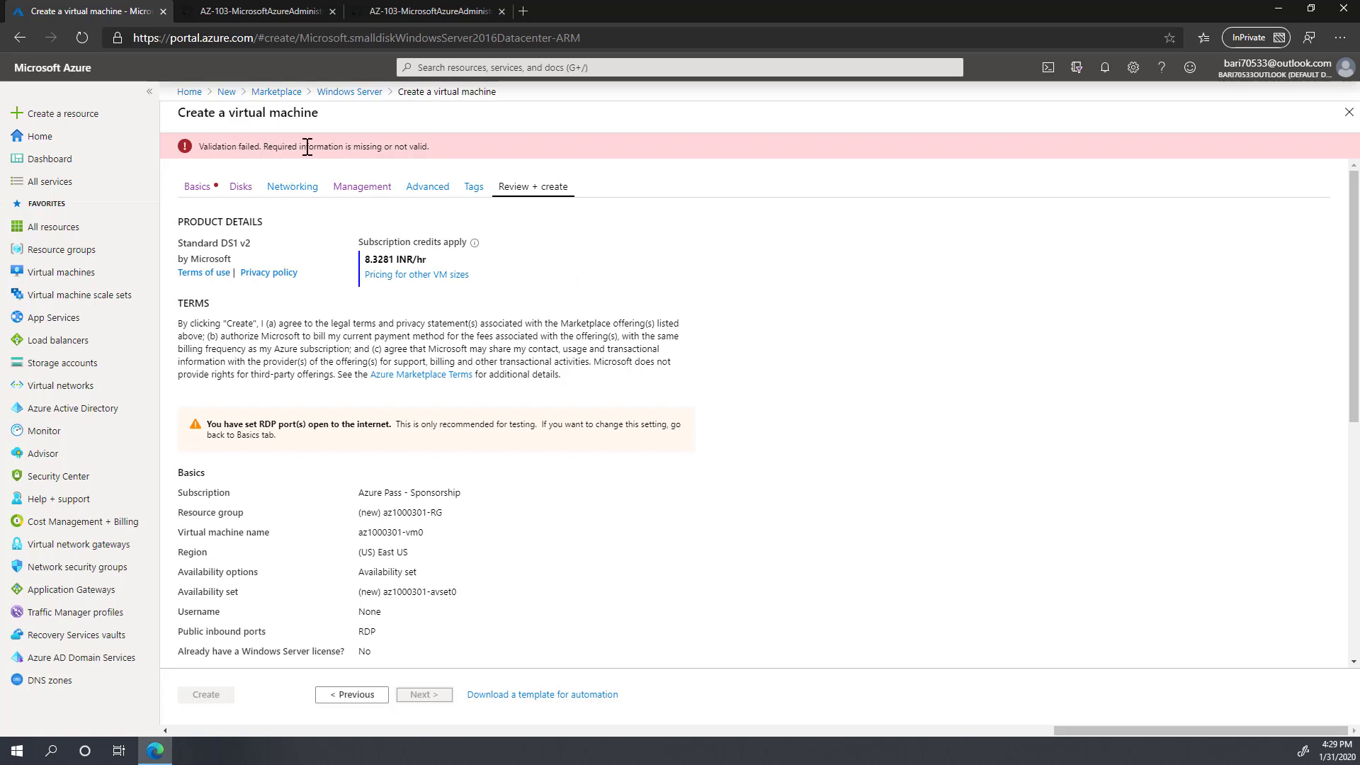
# Step: Return to Basics and fill in the administrator username, password and password confirmation
pyautogui.click(195, 187)
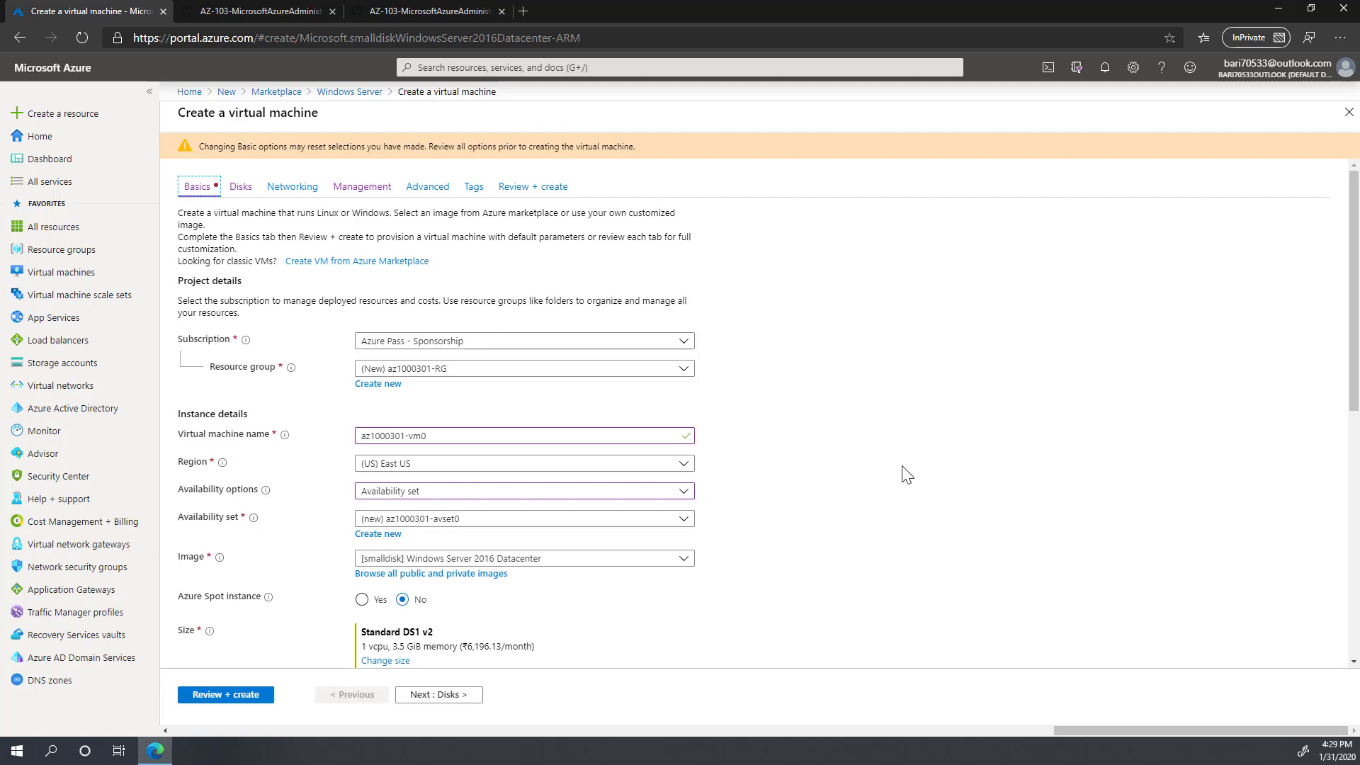
pyautogui.scroll(-2, 900, 470)
pyautogui.click(411, 487)
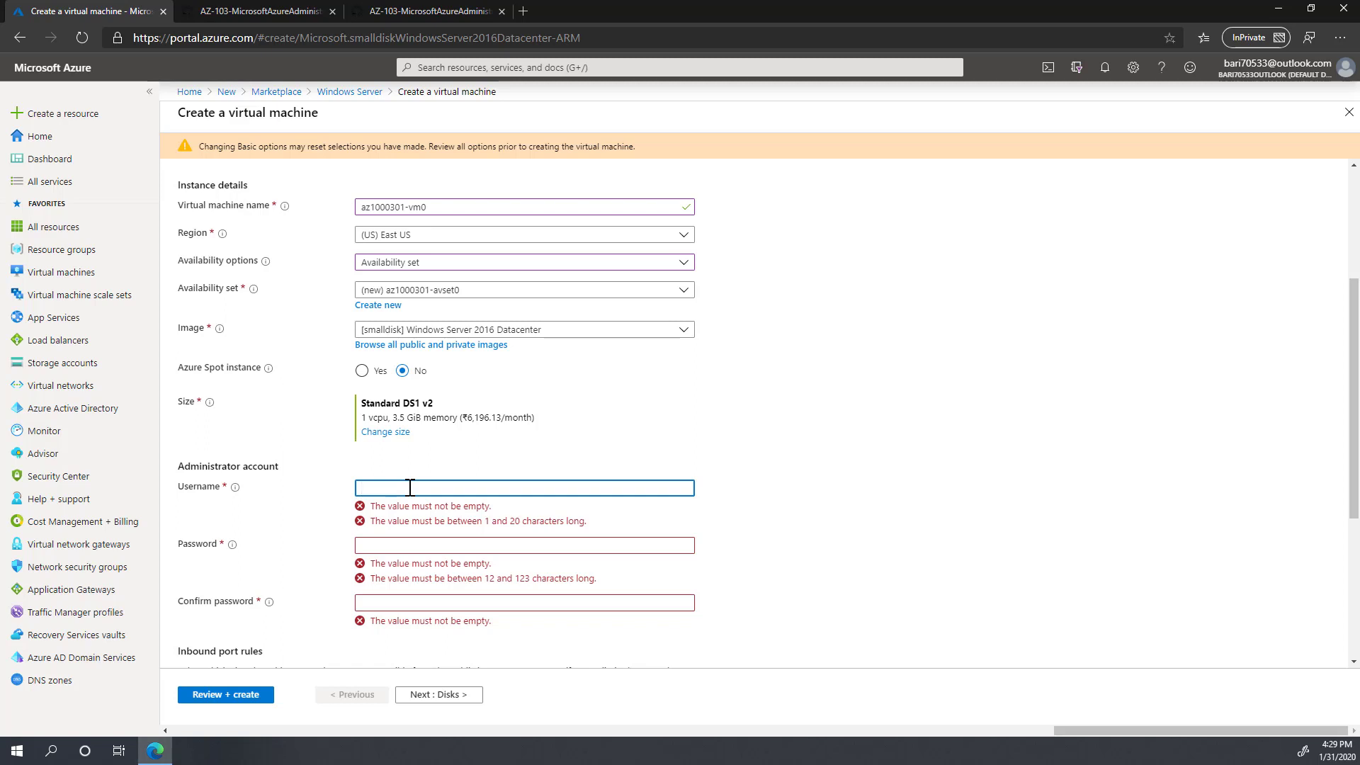
pyautogui.press('BackSpace')
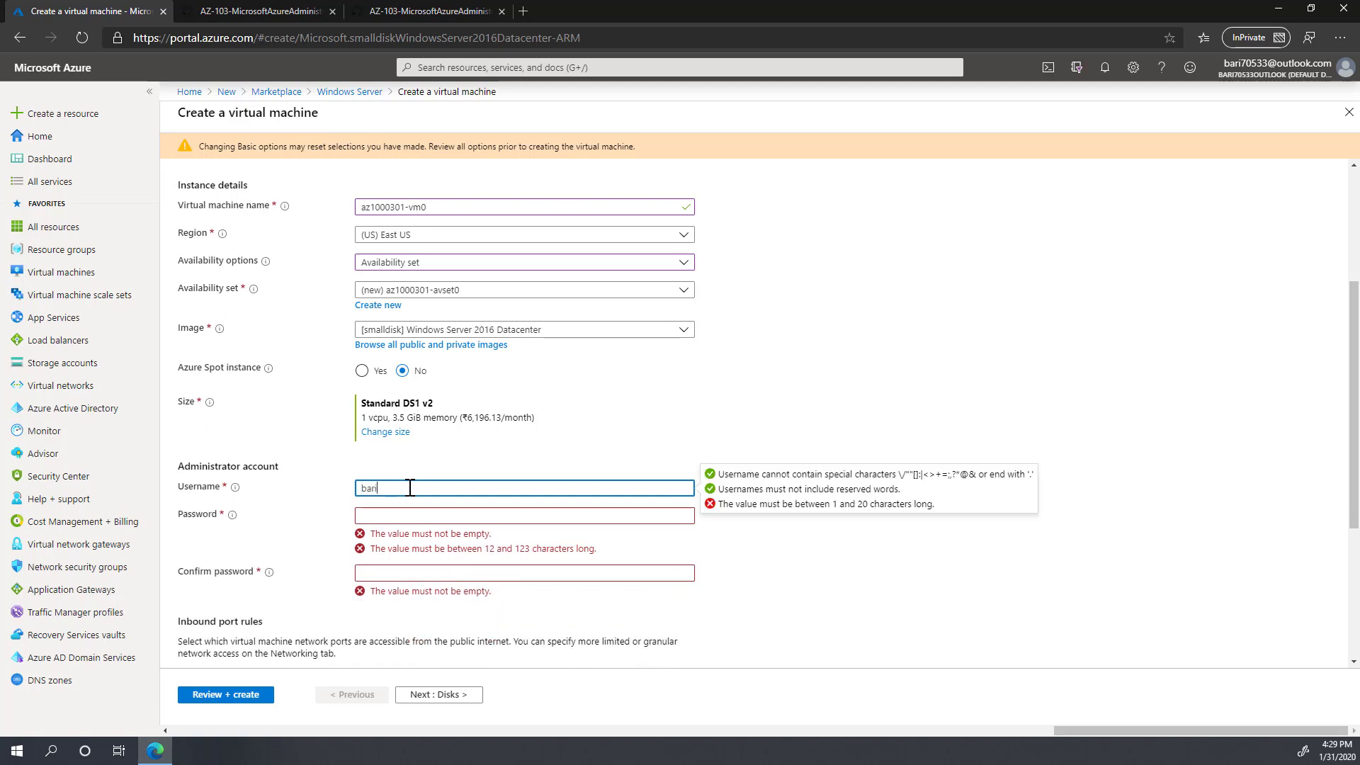
pyautogui.press('Tab')
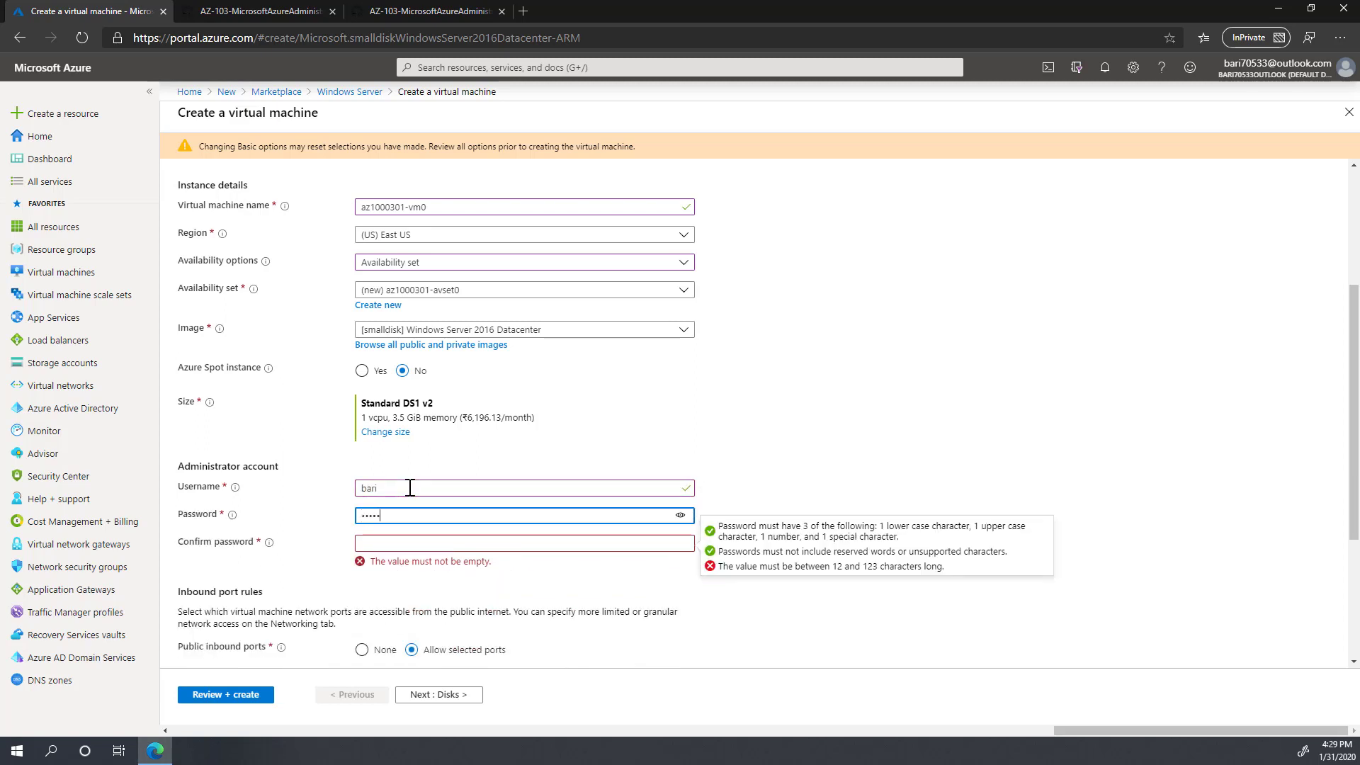
pyautogui.press('Tab')
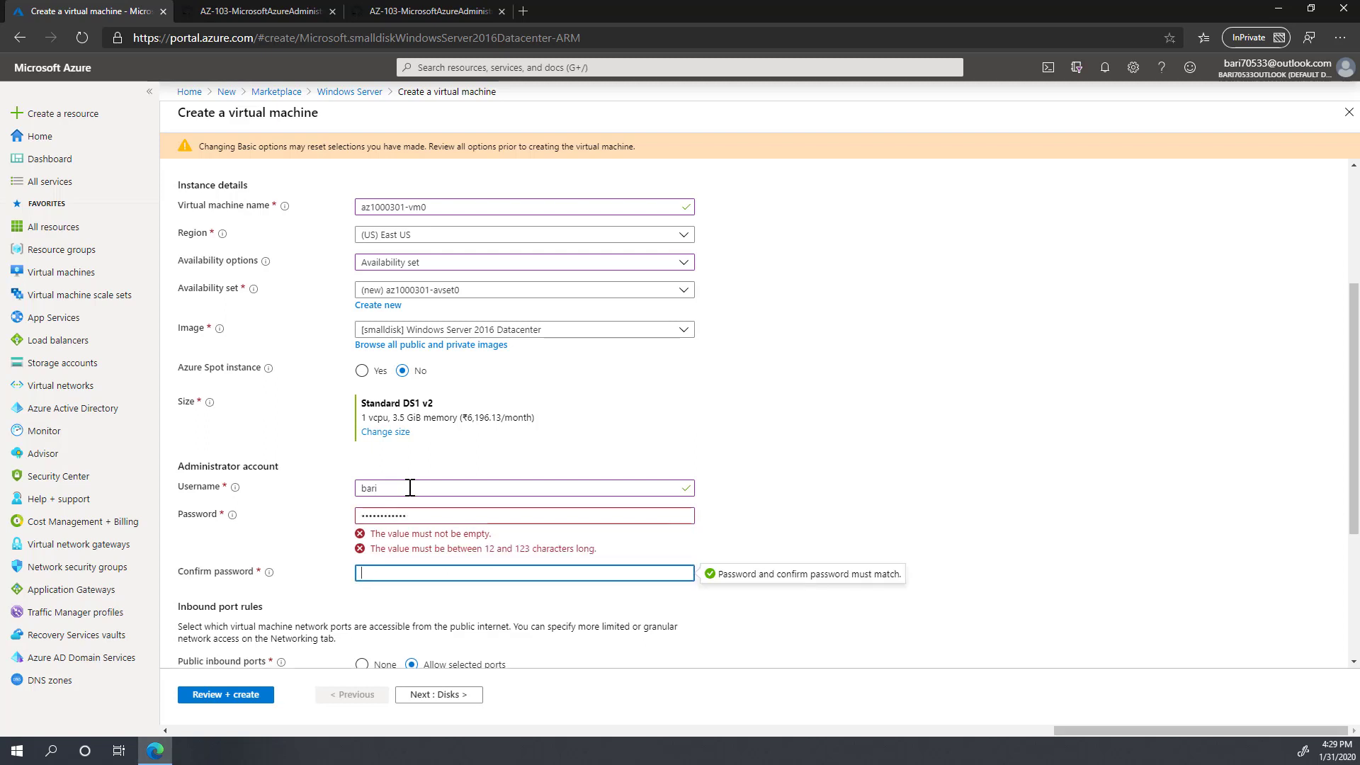
pyautogui.write('Pa5')
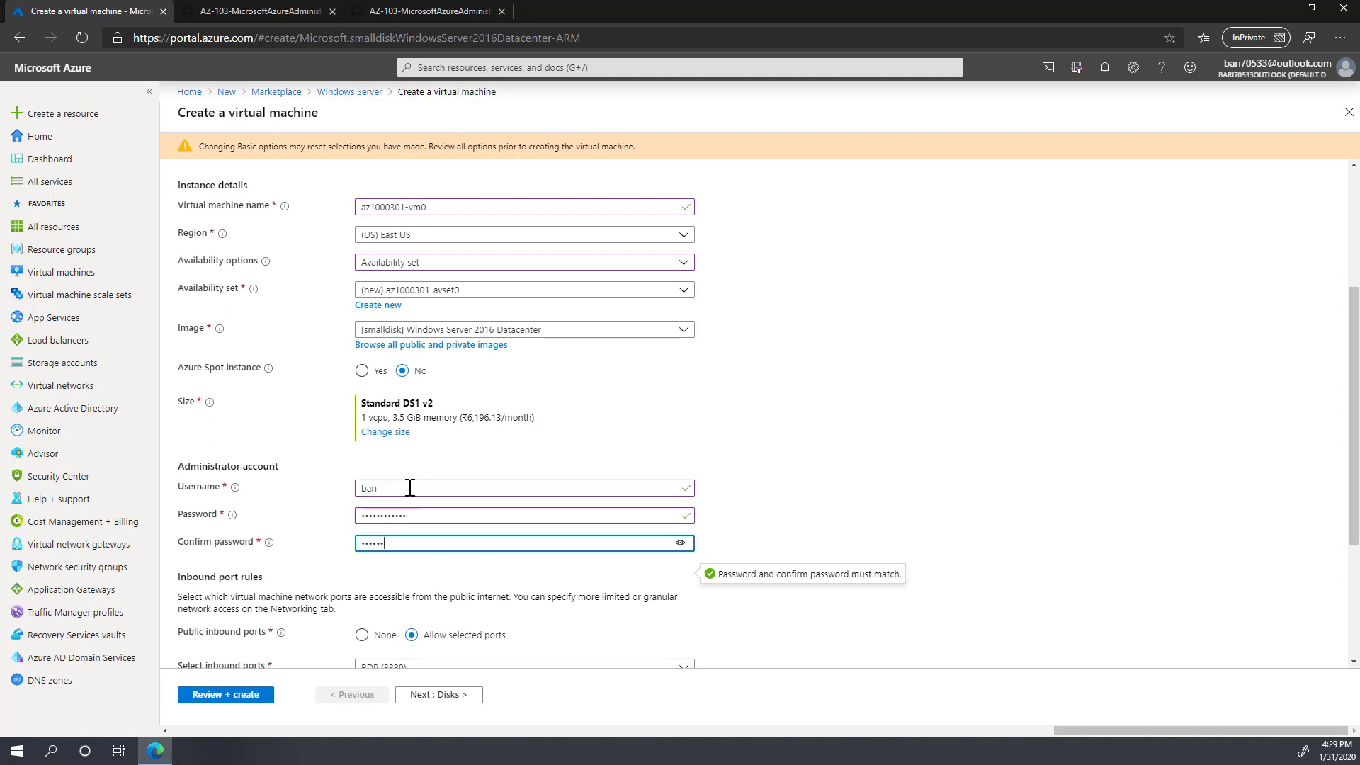
pyautogui.write('34')
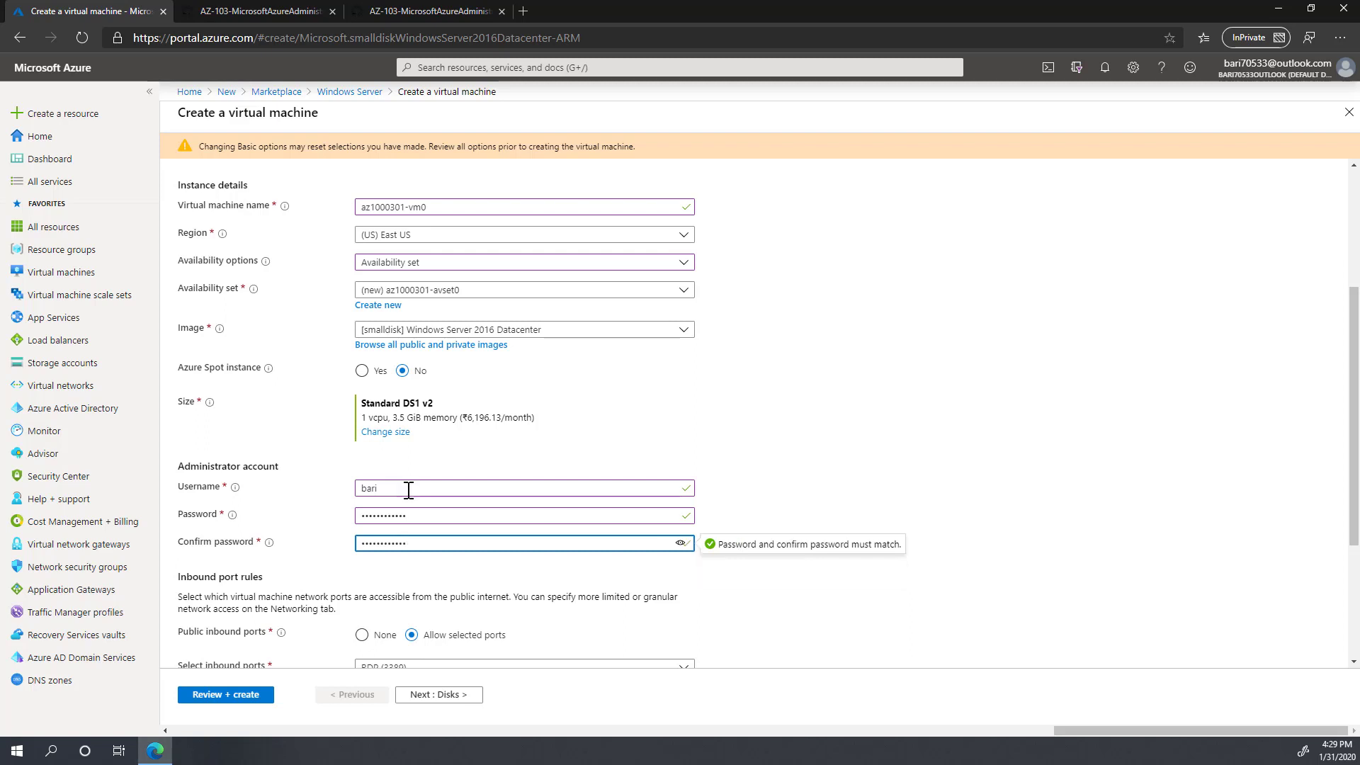
# Step: Open the Select a VM size list showing 13 sizes with monthly costs
pyautogui.scroll(-1, 407, 486)
pyautogui.scroll(-1, 348, 495)
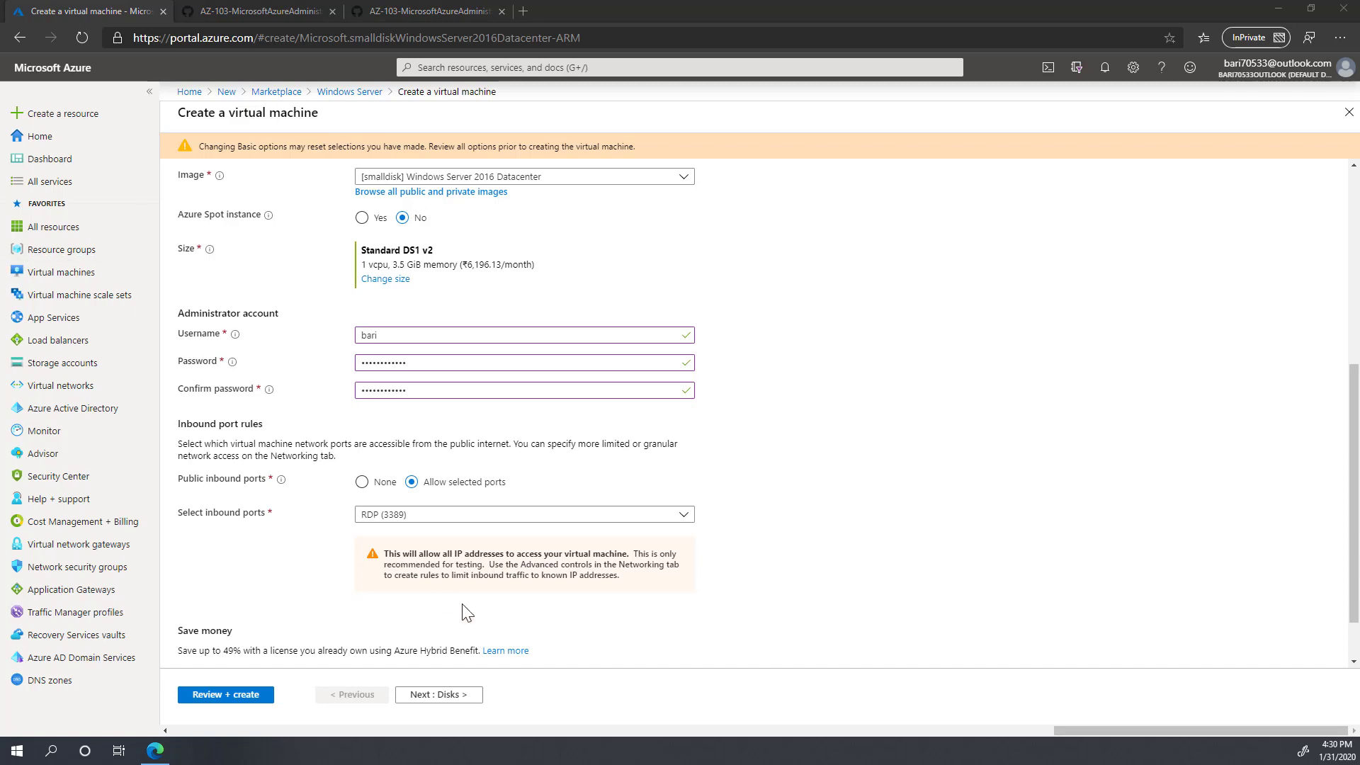
pyautogui.scroll(-1, 642, 547)
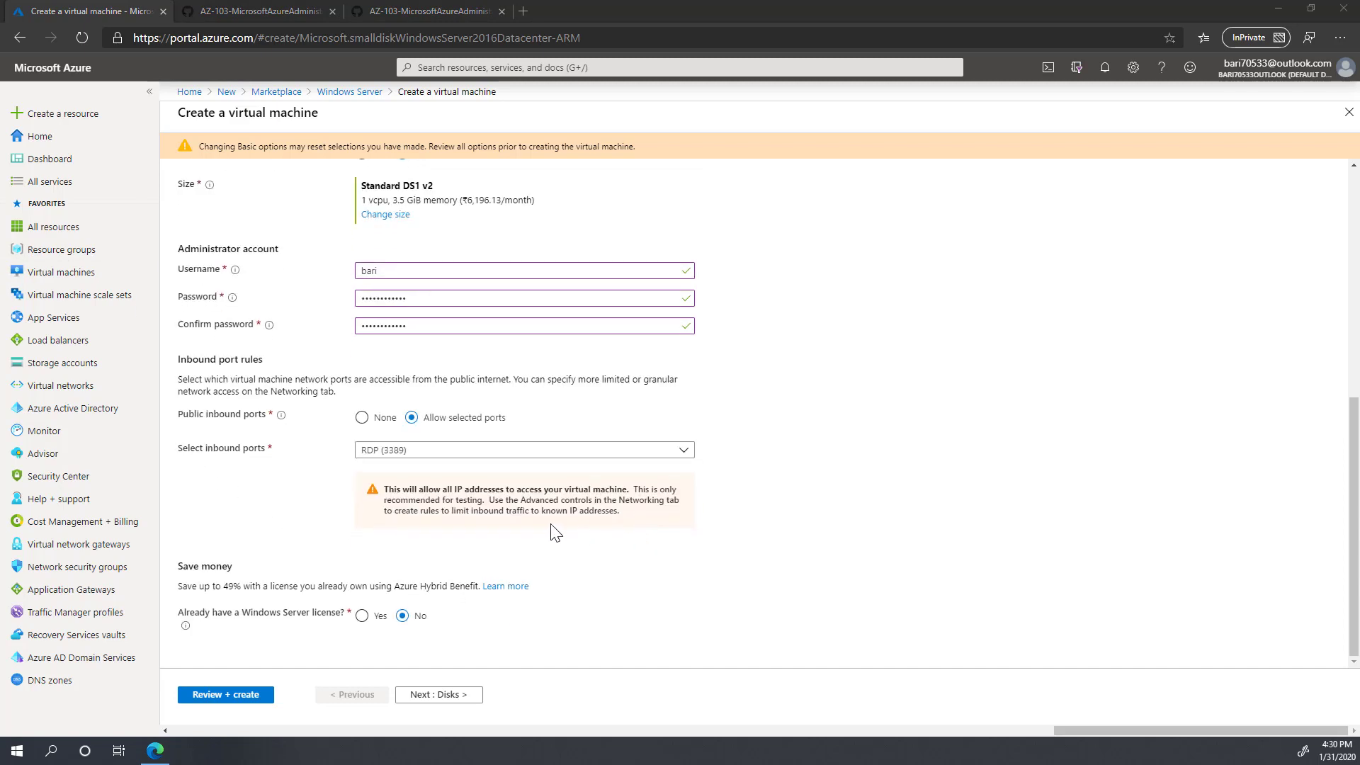
pyautogui.scroll(5, 517, 533)
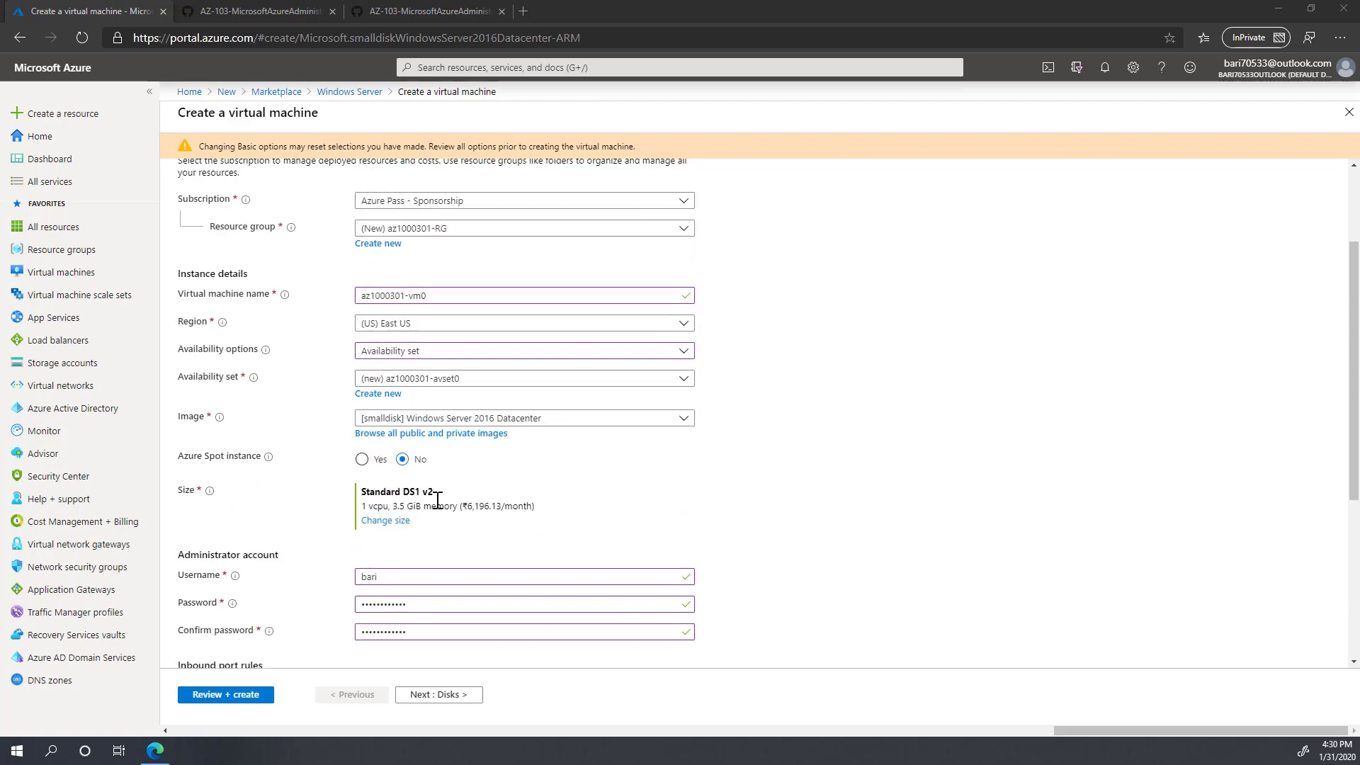
pyautogui.click(385, 524)
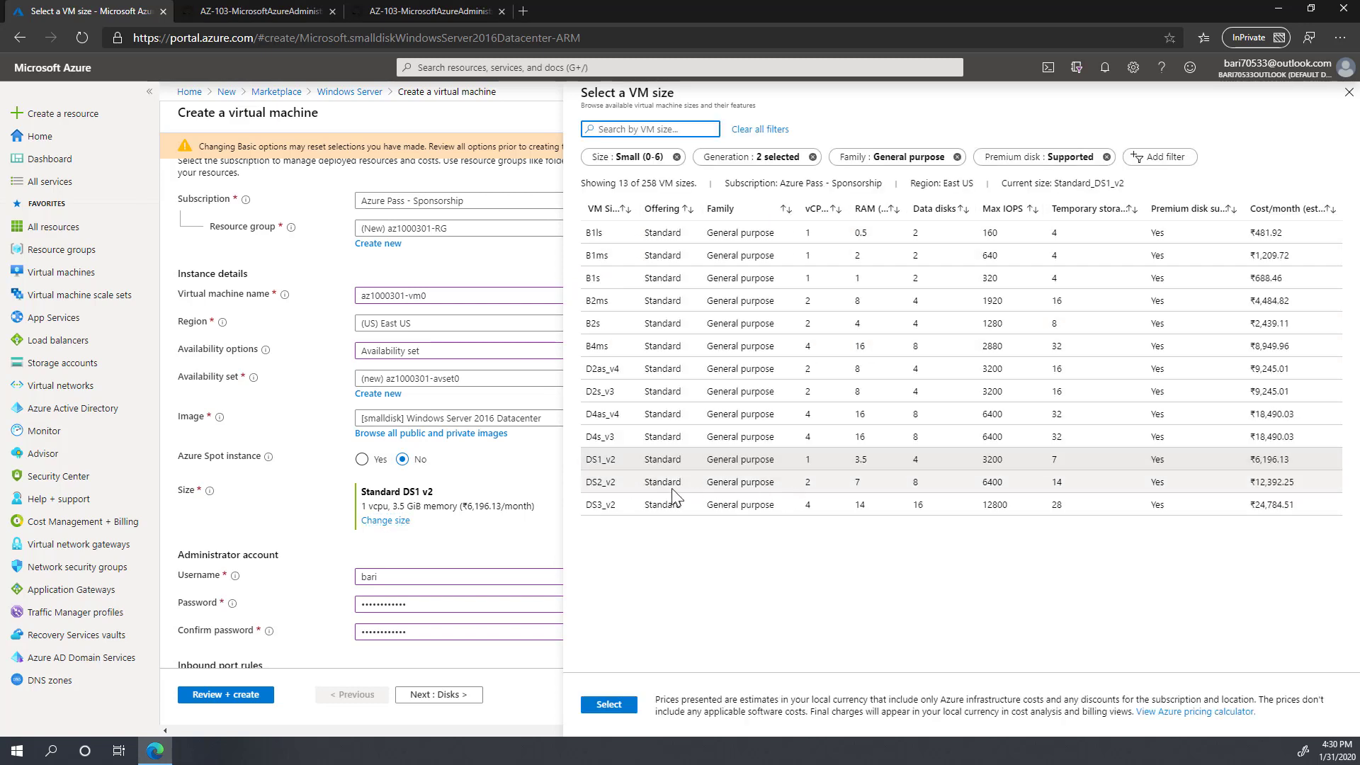
# Step: Choose the Standard DS2 v2 size and move on to the VM review summary
pyautogui.click(613, 483)
pyautogui.click(611, 705)
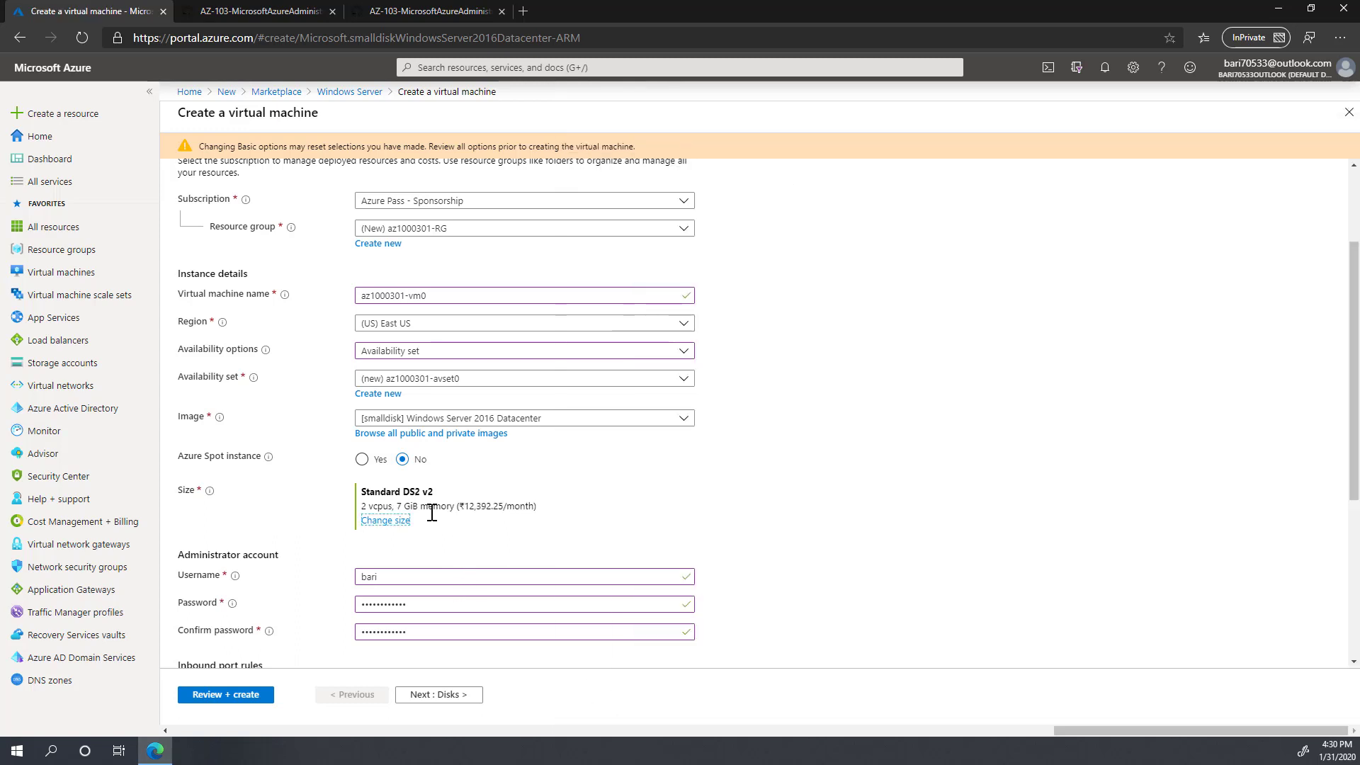
pyautogui.moveTo(403, 492); pyautogui.dragTo(361, 500)
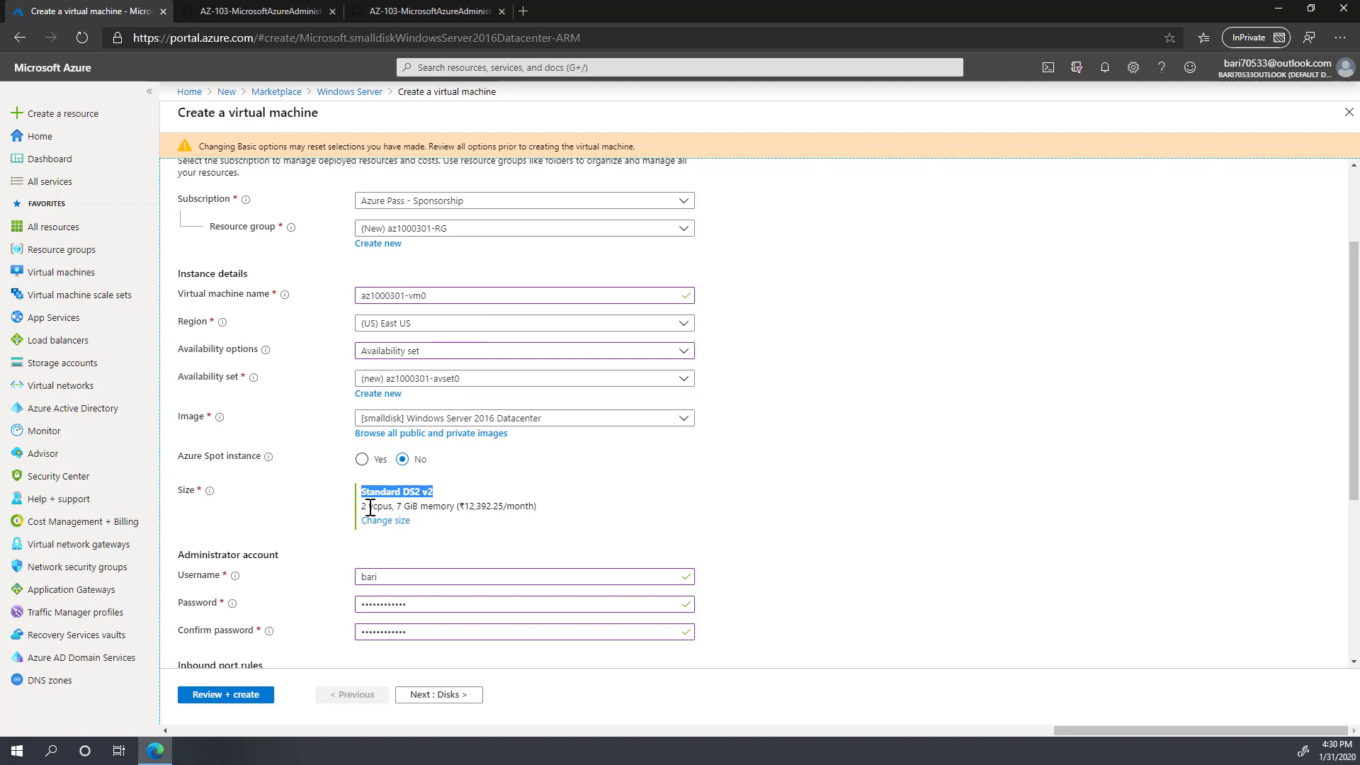
pyautogui.moveTo(362, 506); pyautogui.dragTo(469, 508)
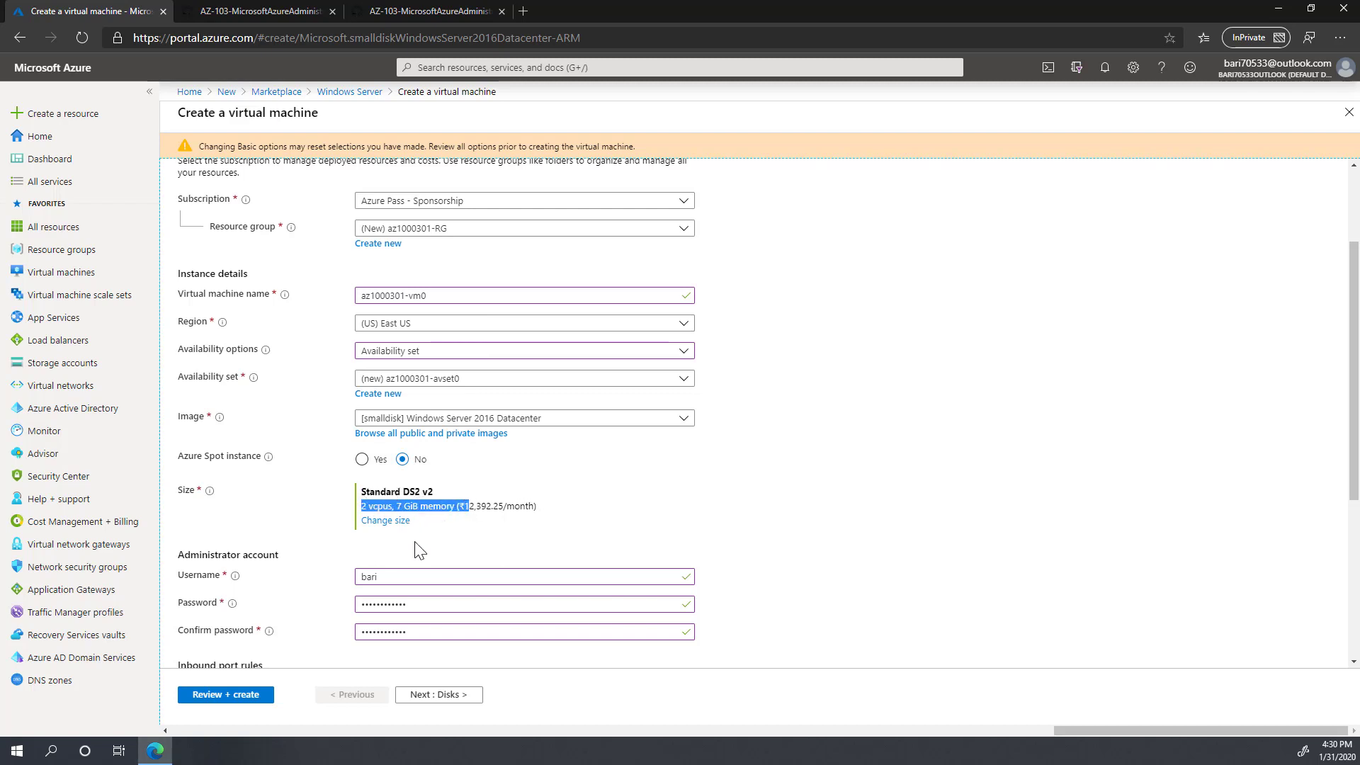
pyautogui.click(225, 696)
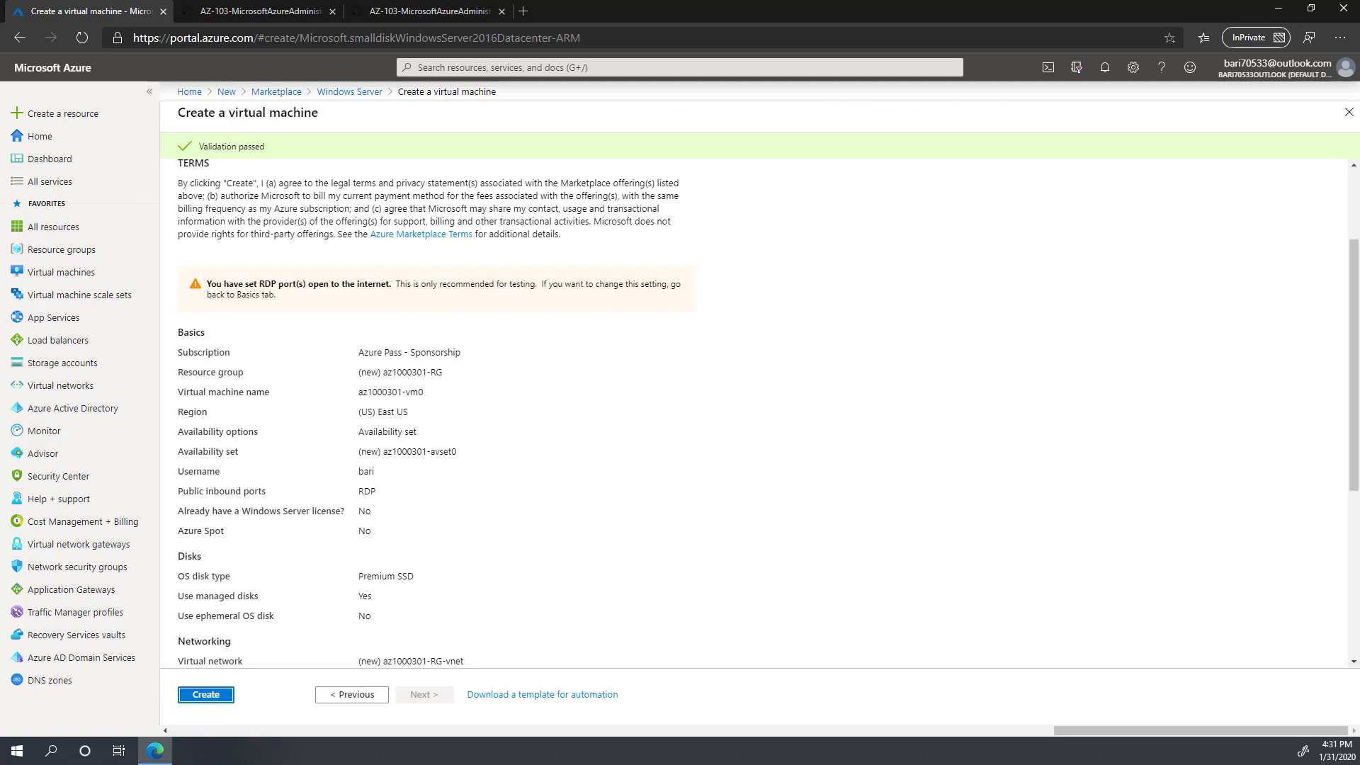
# Step: Start creating the VM in az1000301-RG, check the deployment notification, and open a new browser tab
pyautogui.click(206, 696)
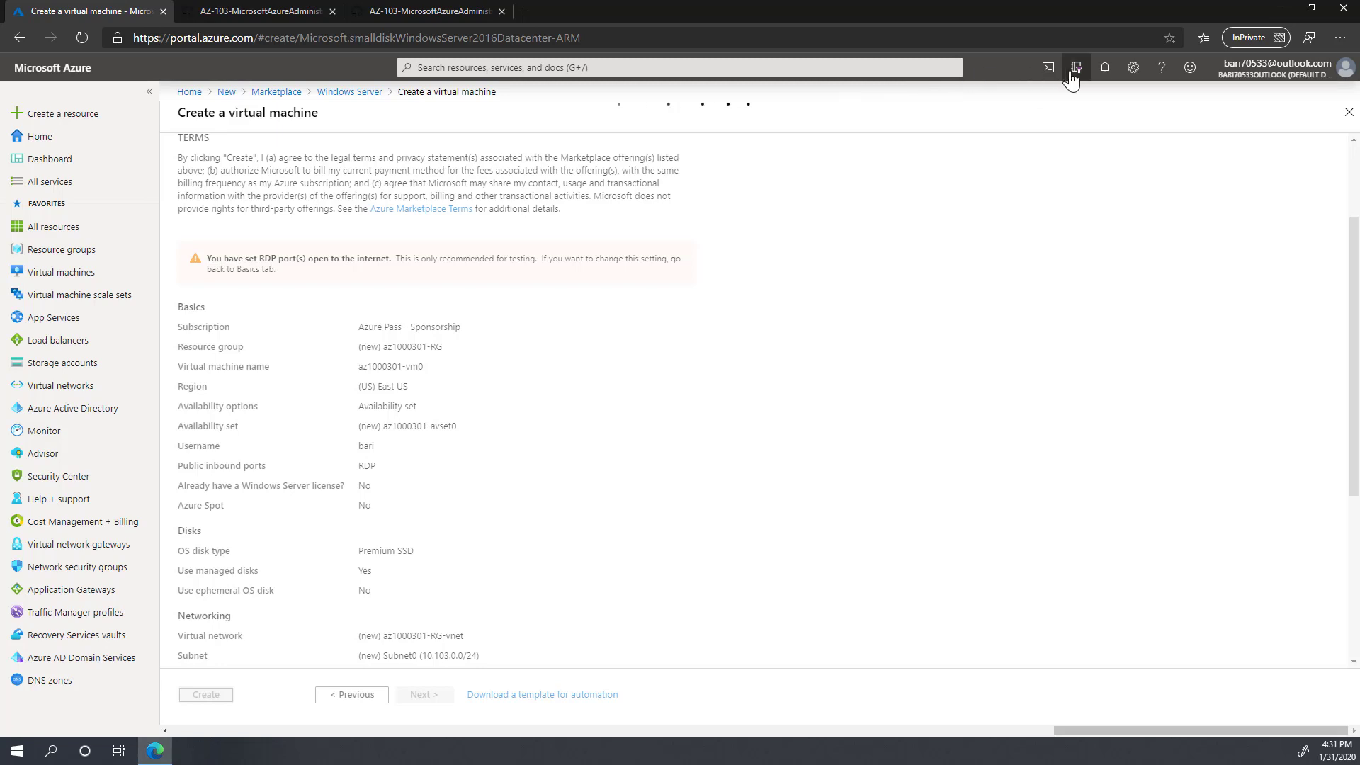
pyautogui.click(1104, 71)
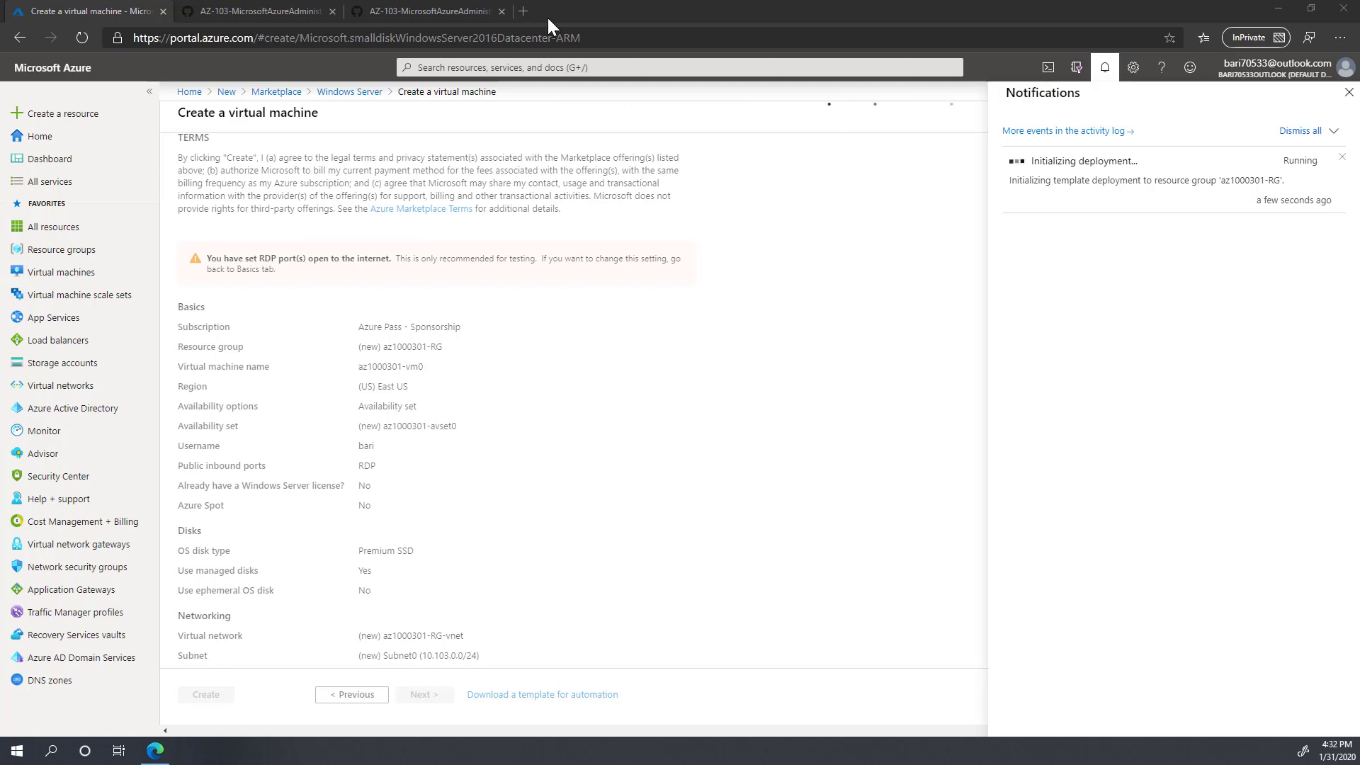
pyautogui.click(521, 14)
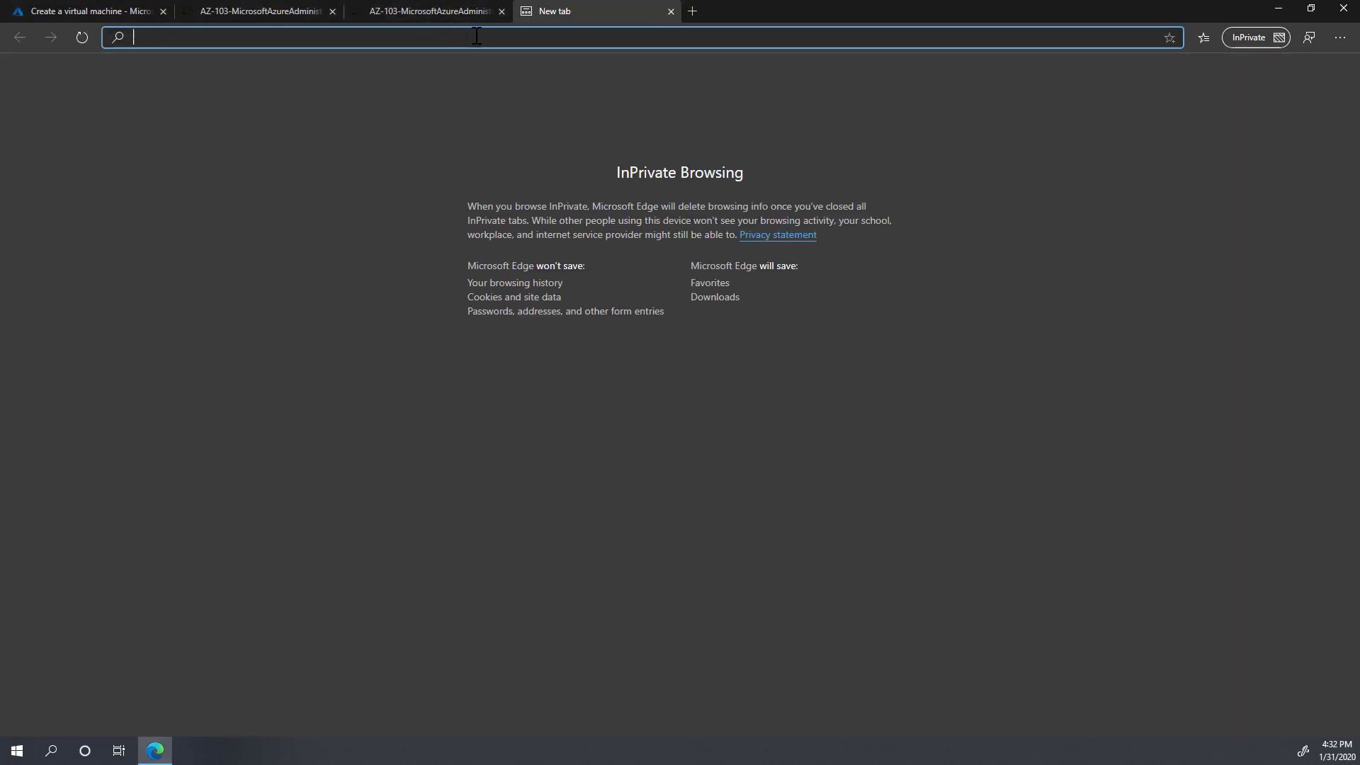
# Step: Load shell.azure.com in the new tab, then return to the Azure portal
pyautogui.write('shell.azure.com')
pyautogui.press('Return')
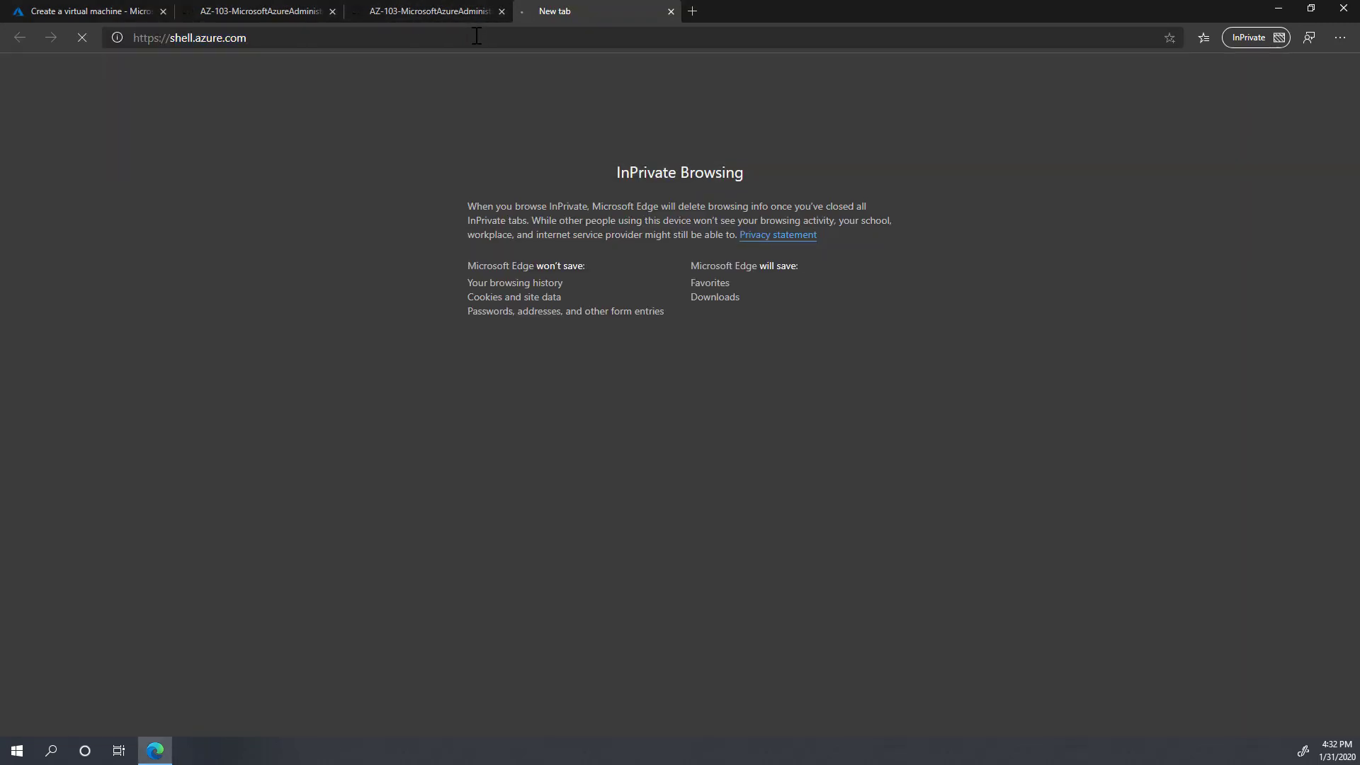
pyautogui.click(77, 12)
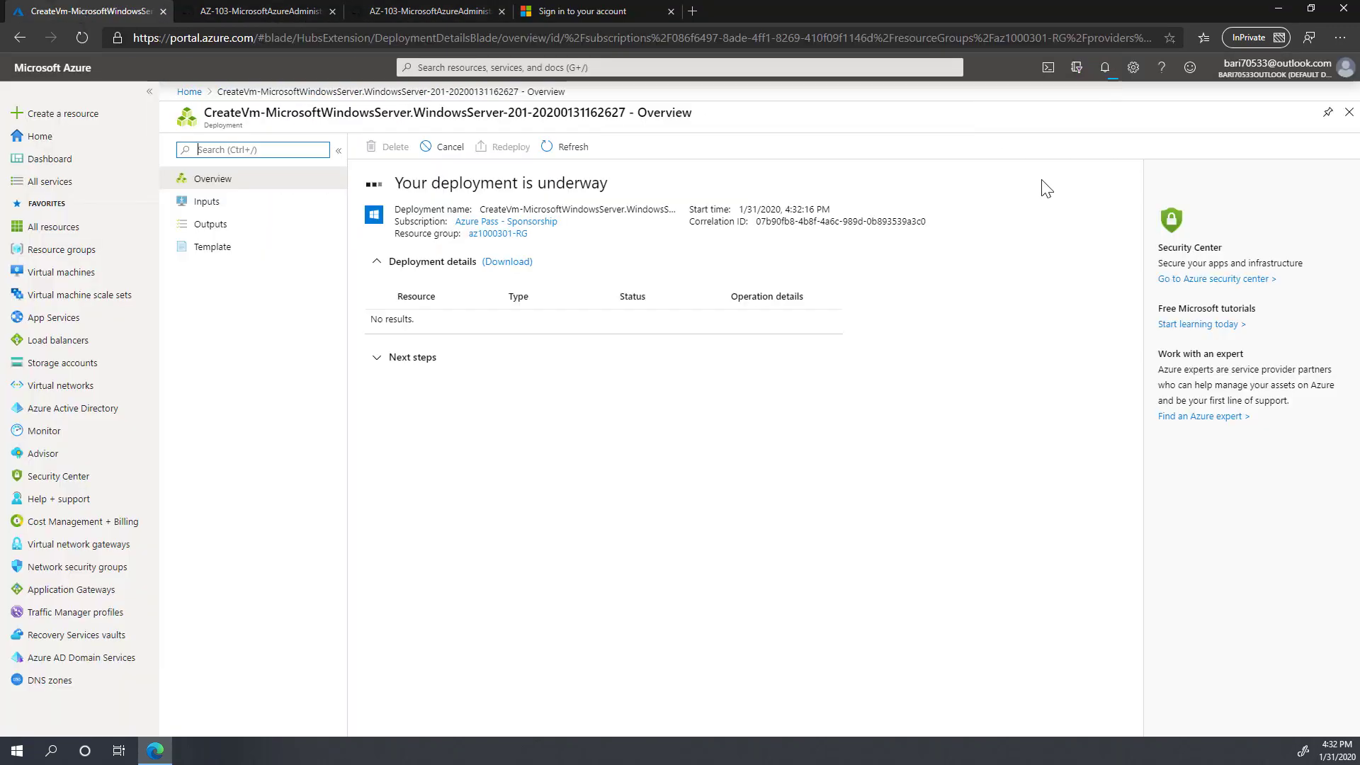
# Step: Launch Cloud Shell and create its storage in the Azure Pass - Sponsorship subscription
pyautogui.click(1050, 68)
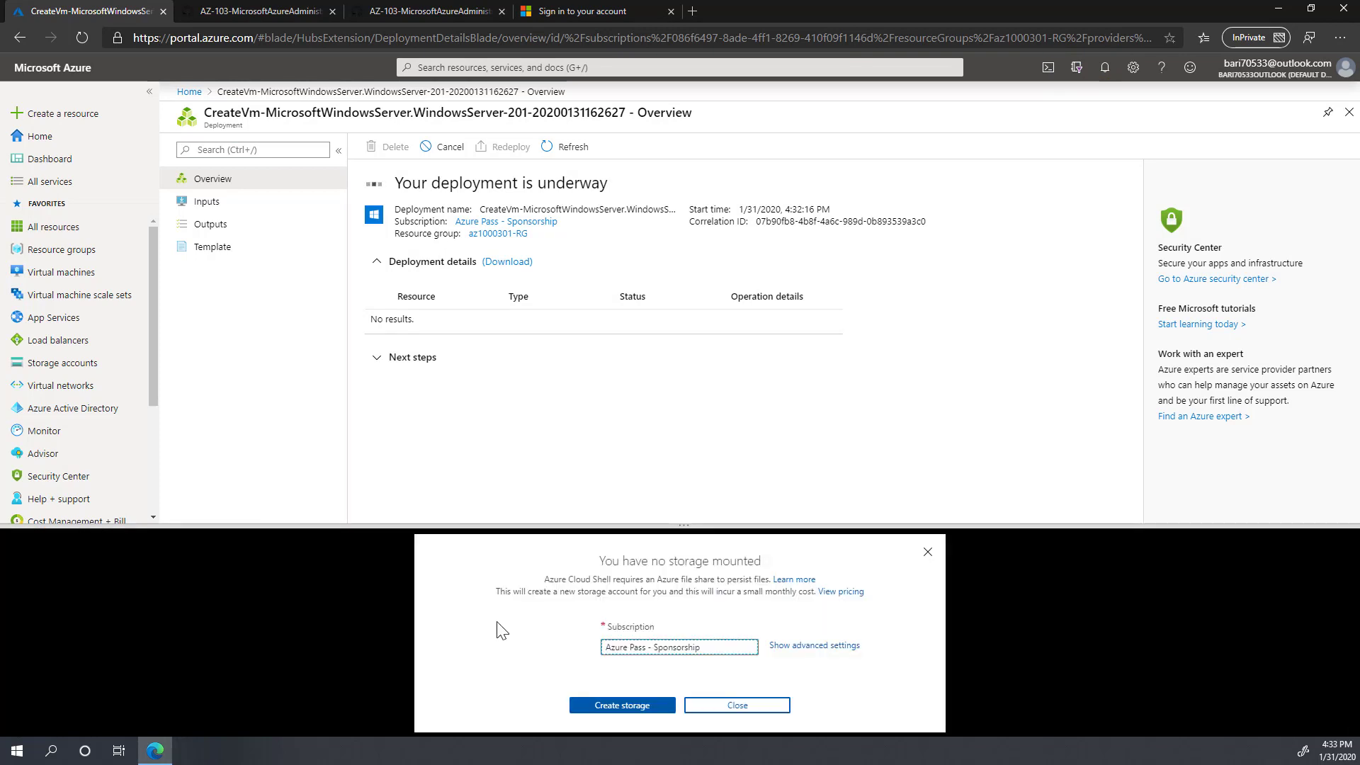
pyautogui.click(723, 647)
pyautogui.click(659, 670)
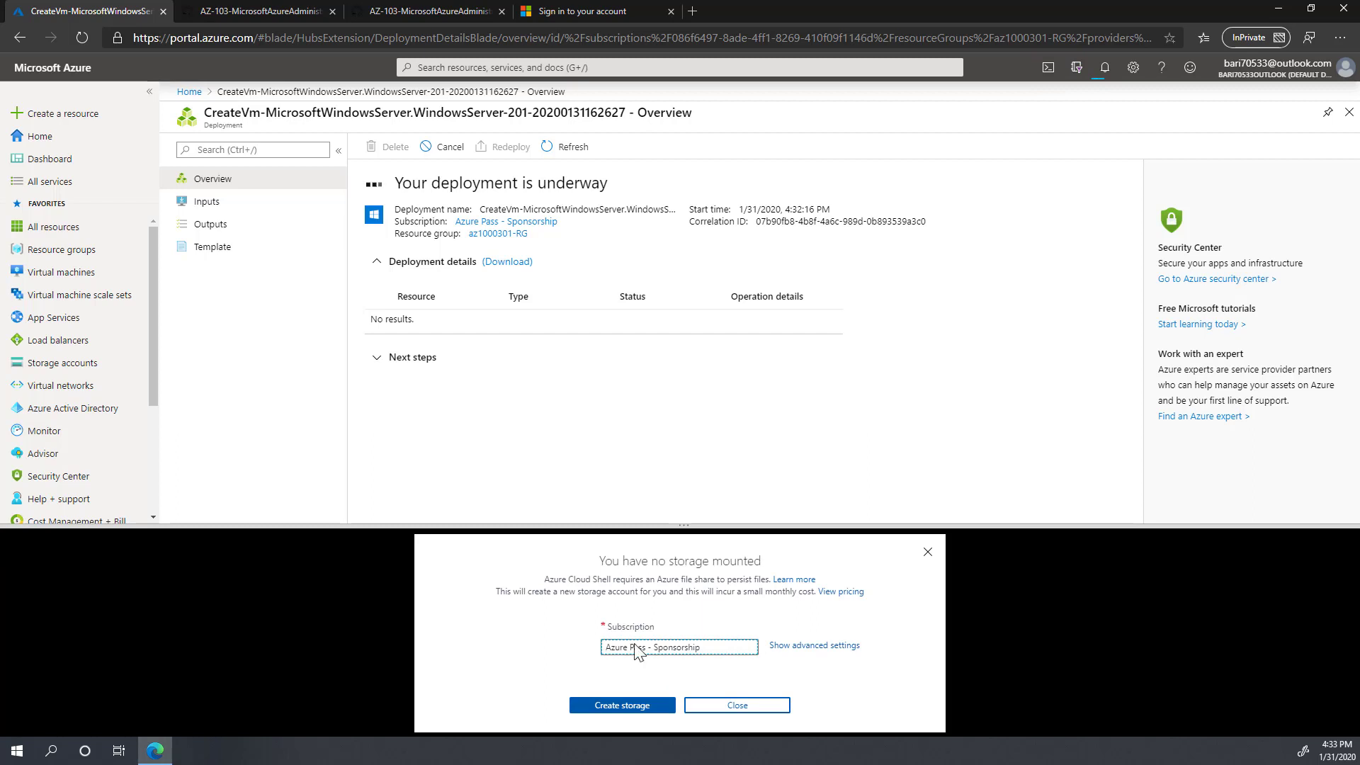
pyautogui.click(621, 705)
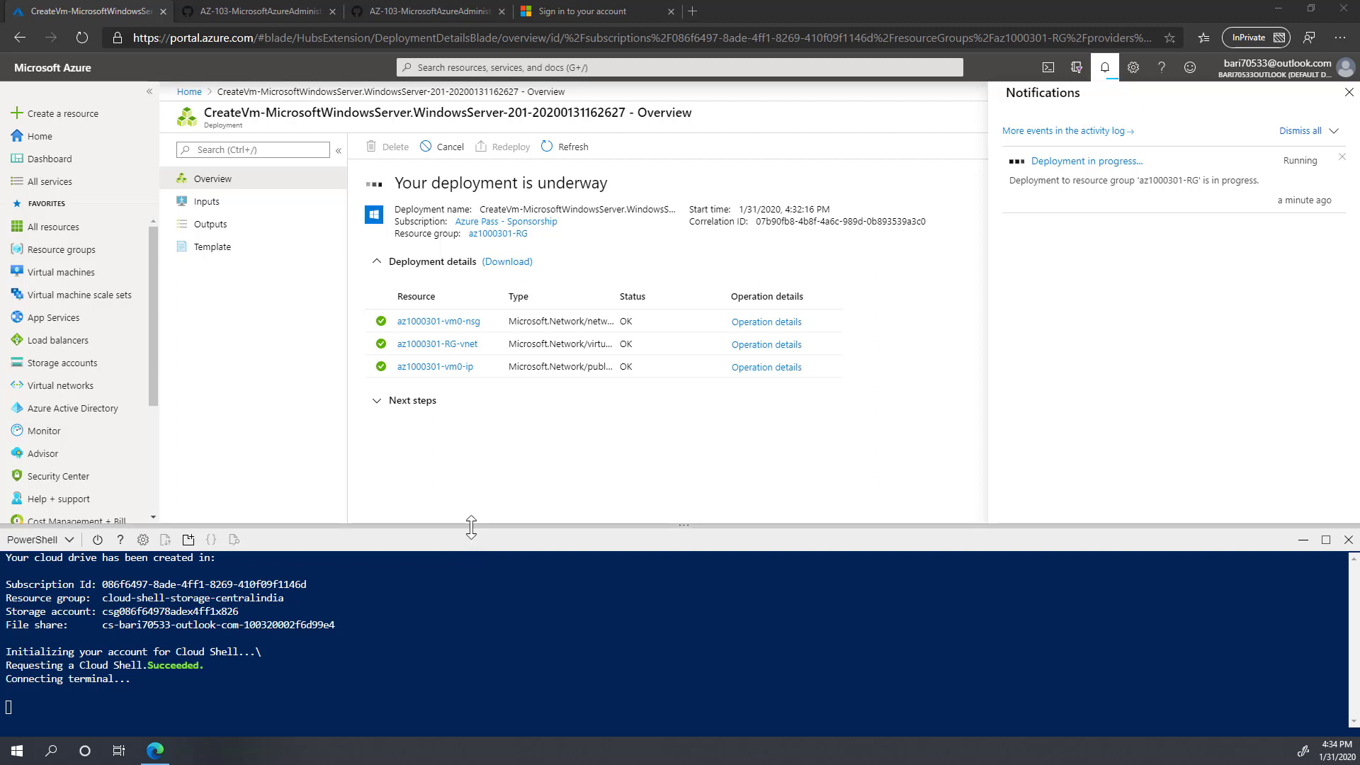
# Step: Enlarge the Cloud Shell pane and clear the terminal with cls
pyautogui.moveTo(471, 526); pyautogui.dragTo(470, 440)
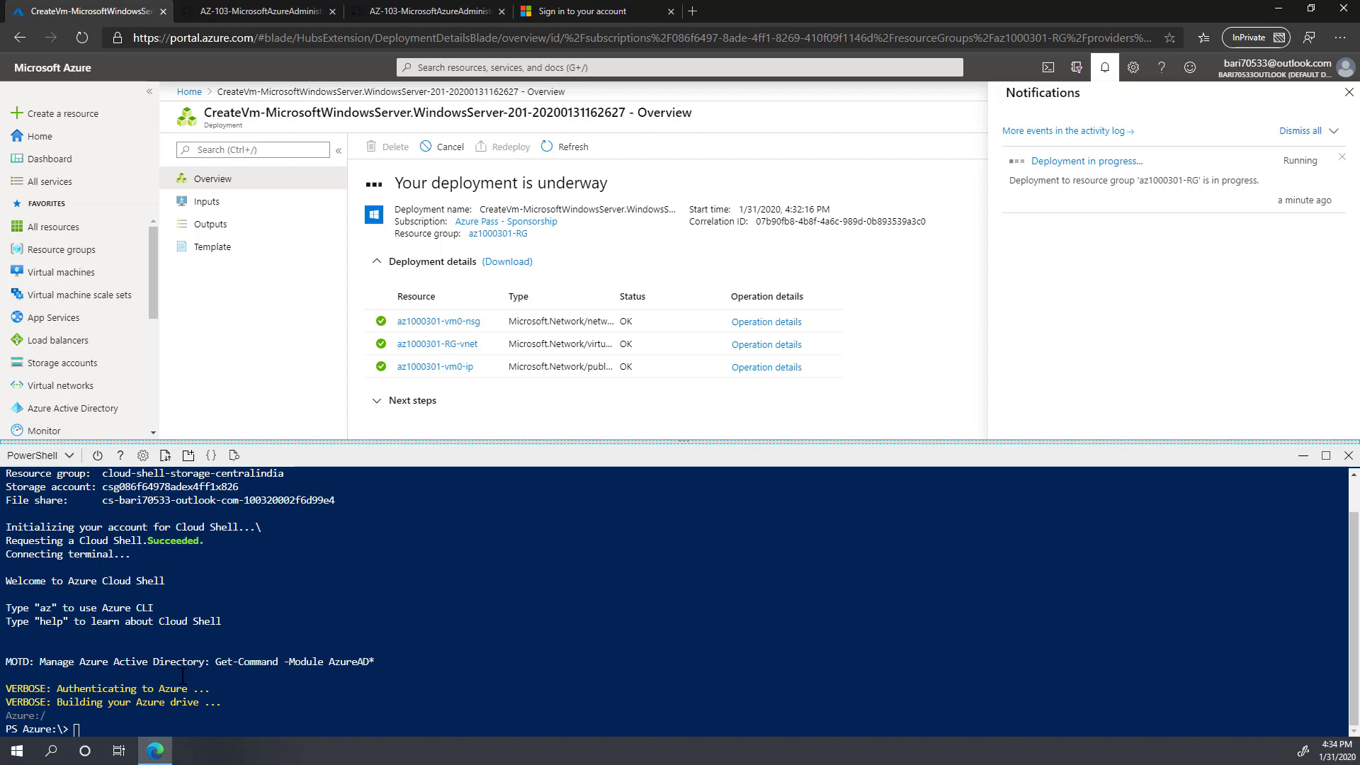
pyautogui.click(349, 691)
pyautogui.write('cls')
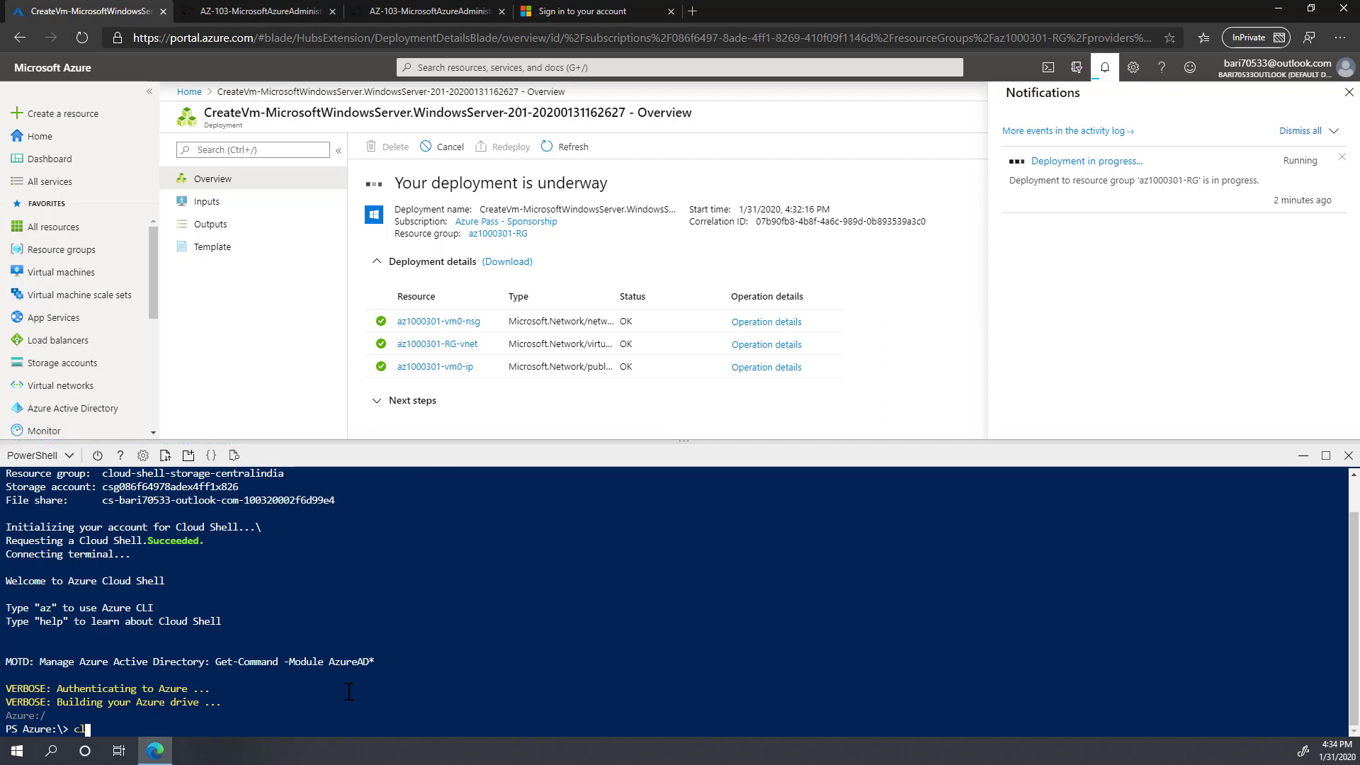
pyautogui.press('Return')
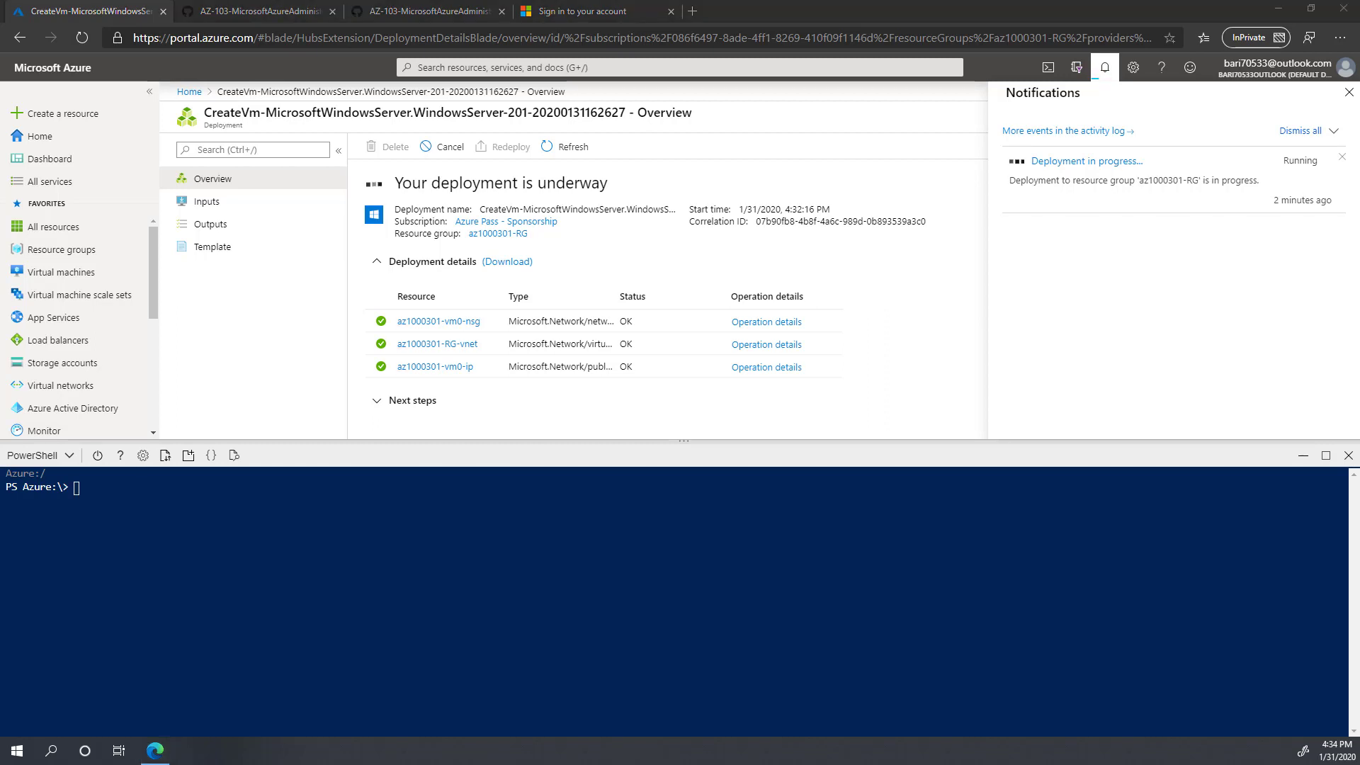
# Step: Set $vmName to az1000301-vm1 and $vmSize to Standard_DS2_v2
pyautogui.rightClick(139, 516)
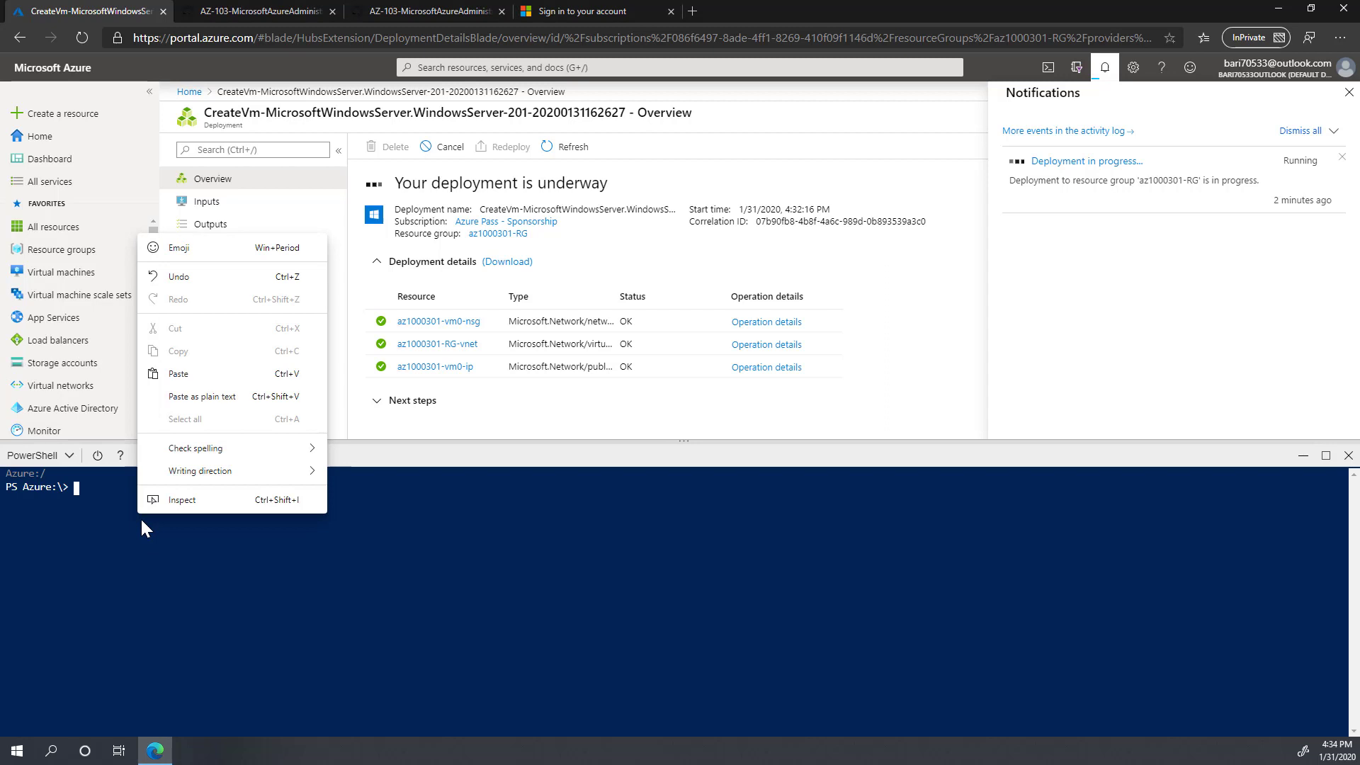
pyautogui.click(195, 380)
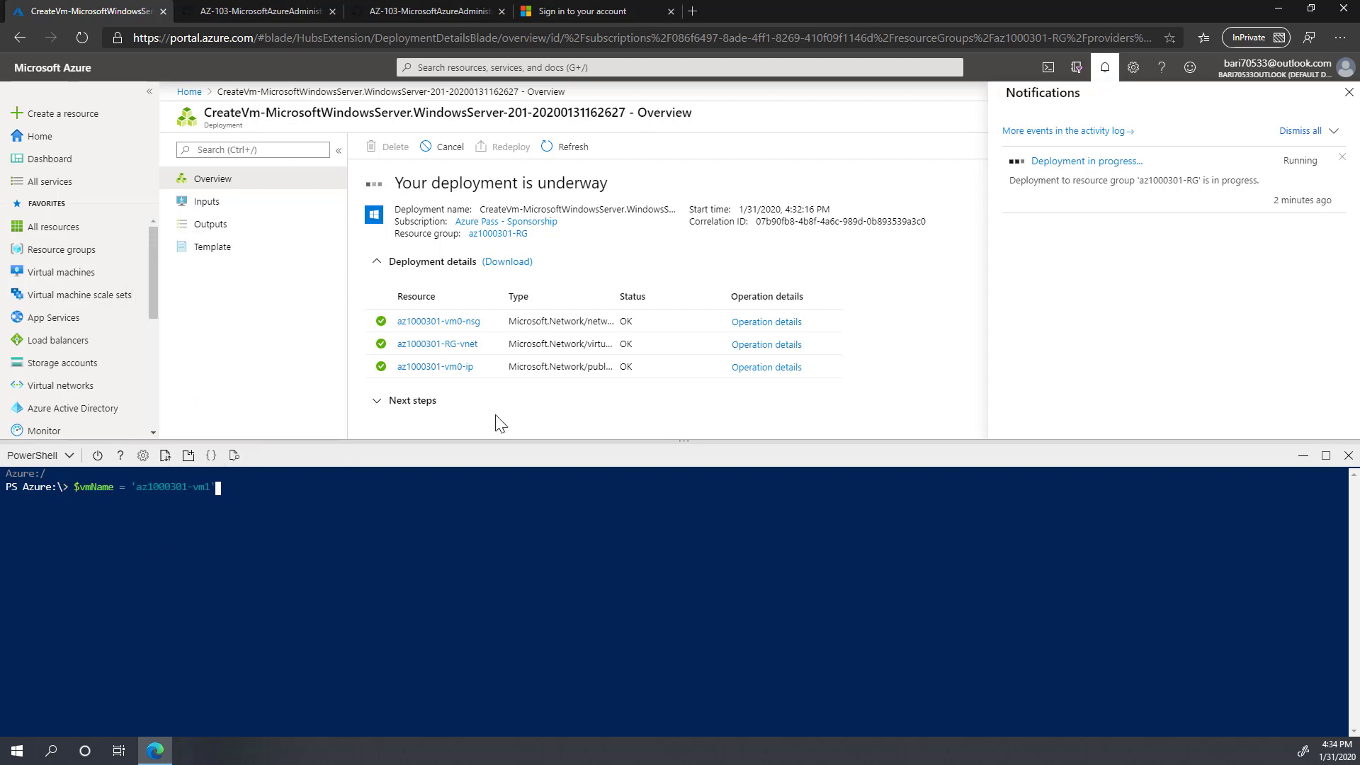
pyautogui.press('Return')
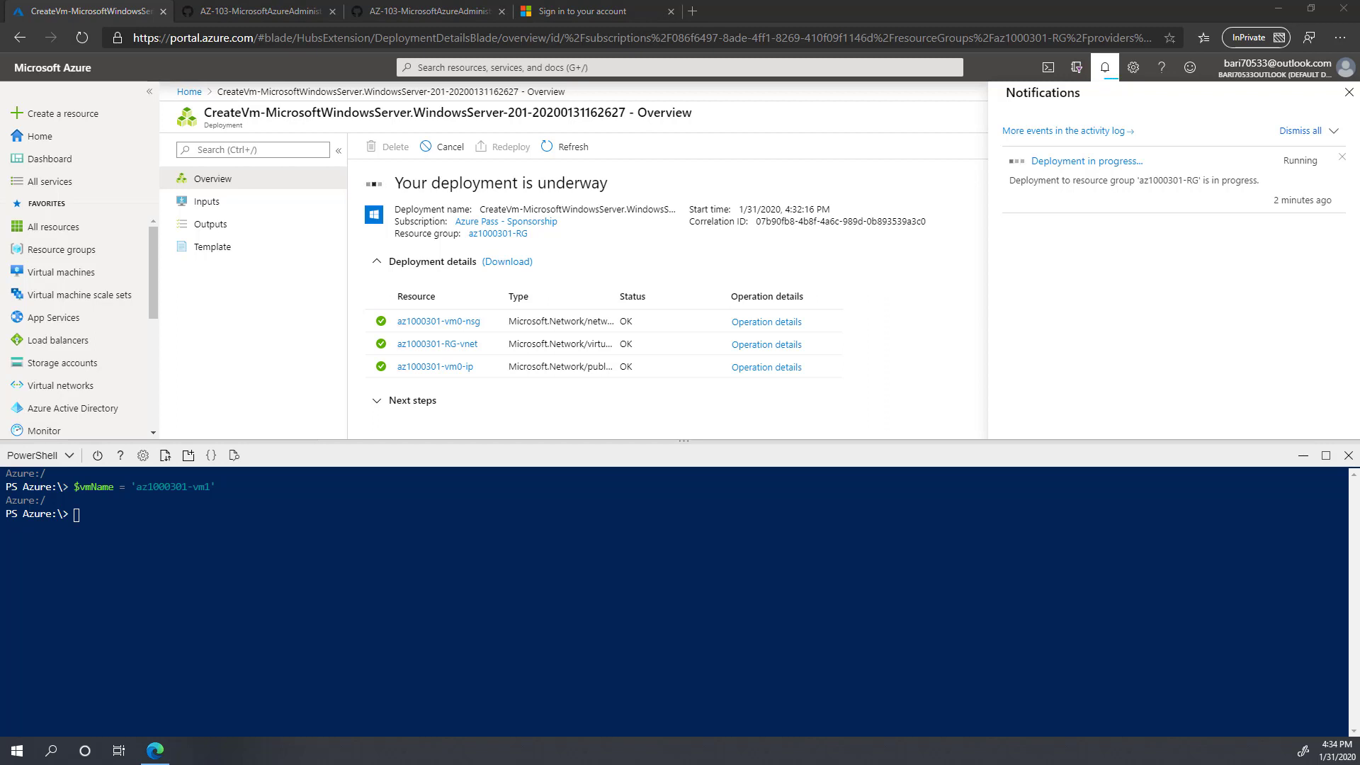
pyautogui.rightClick(87, 524)
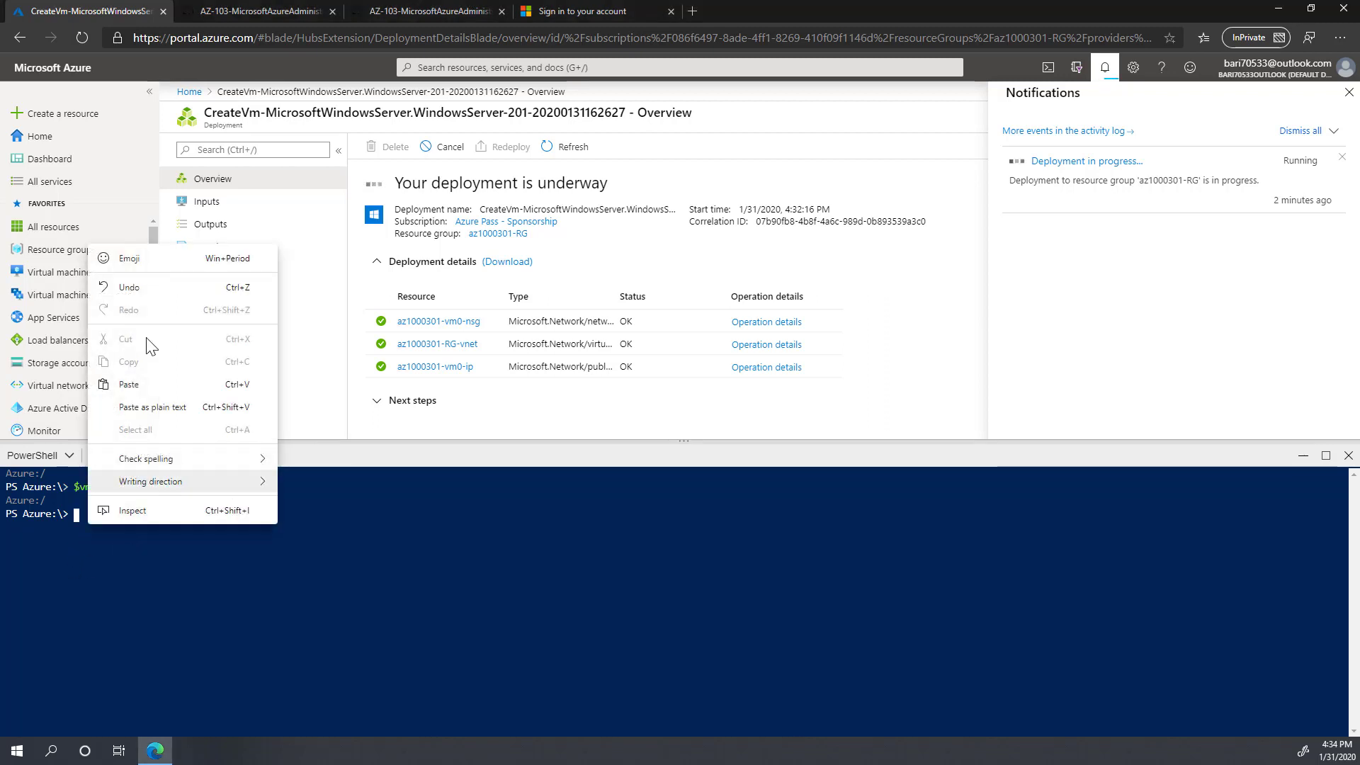
pyautogui.click(155, 387)
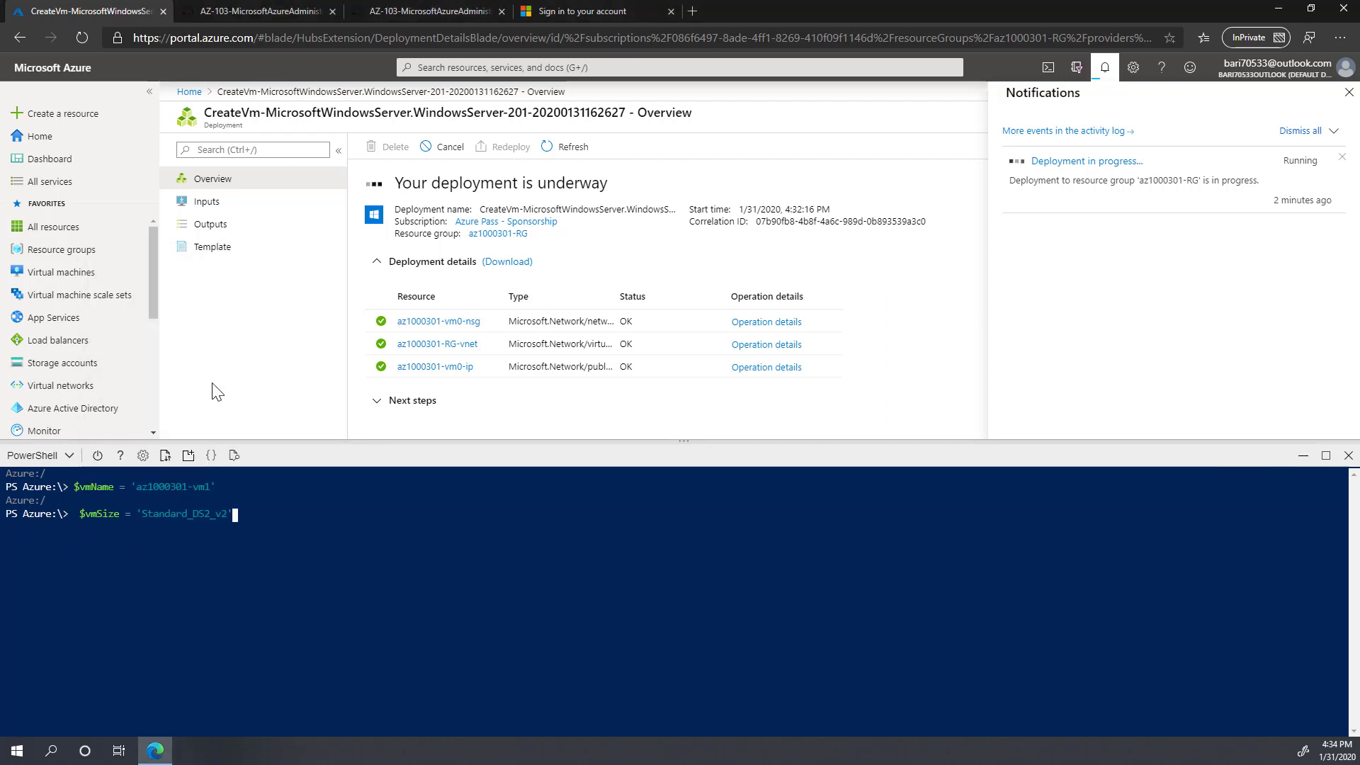
pyautogui.press('Return')
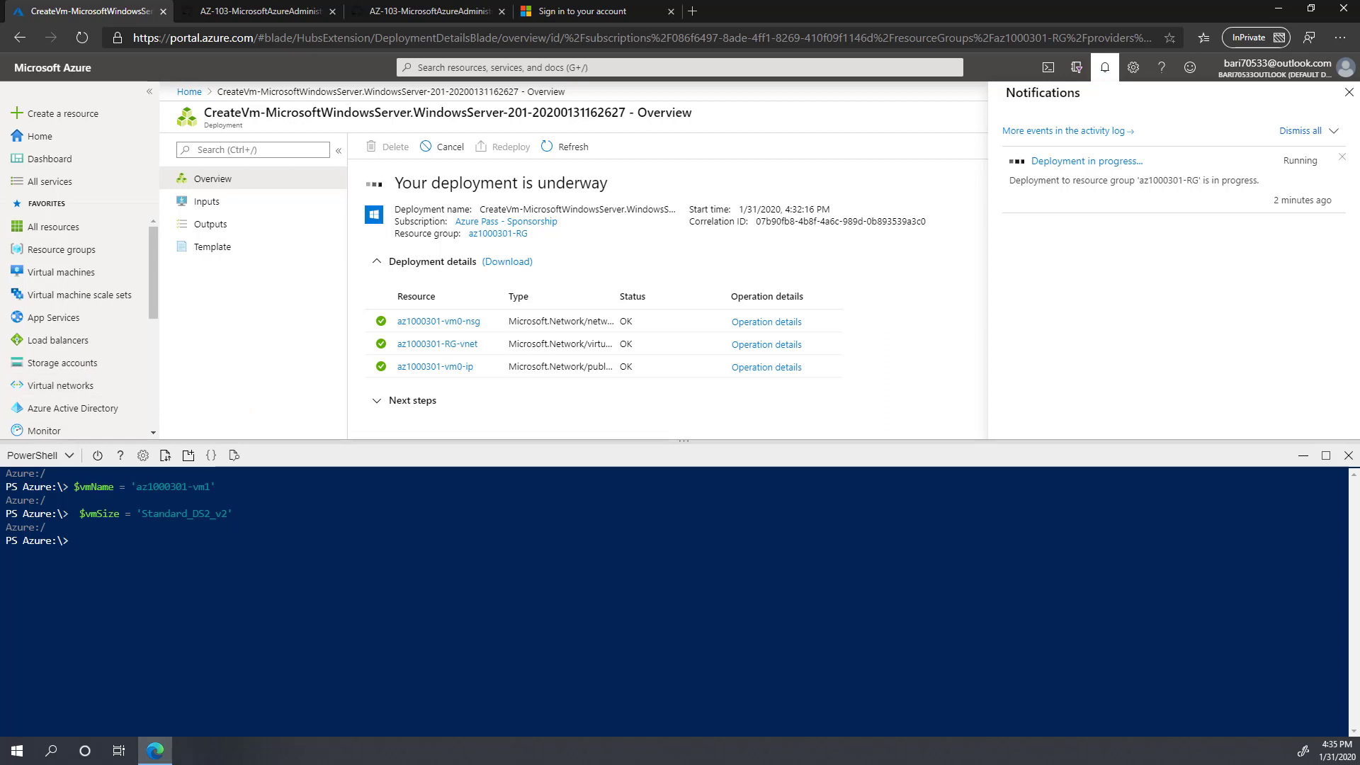
# Step: Store the az1000301-RG resource group and its location in shell variables
pyautogui.hotkey('alt', 'Tab')
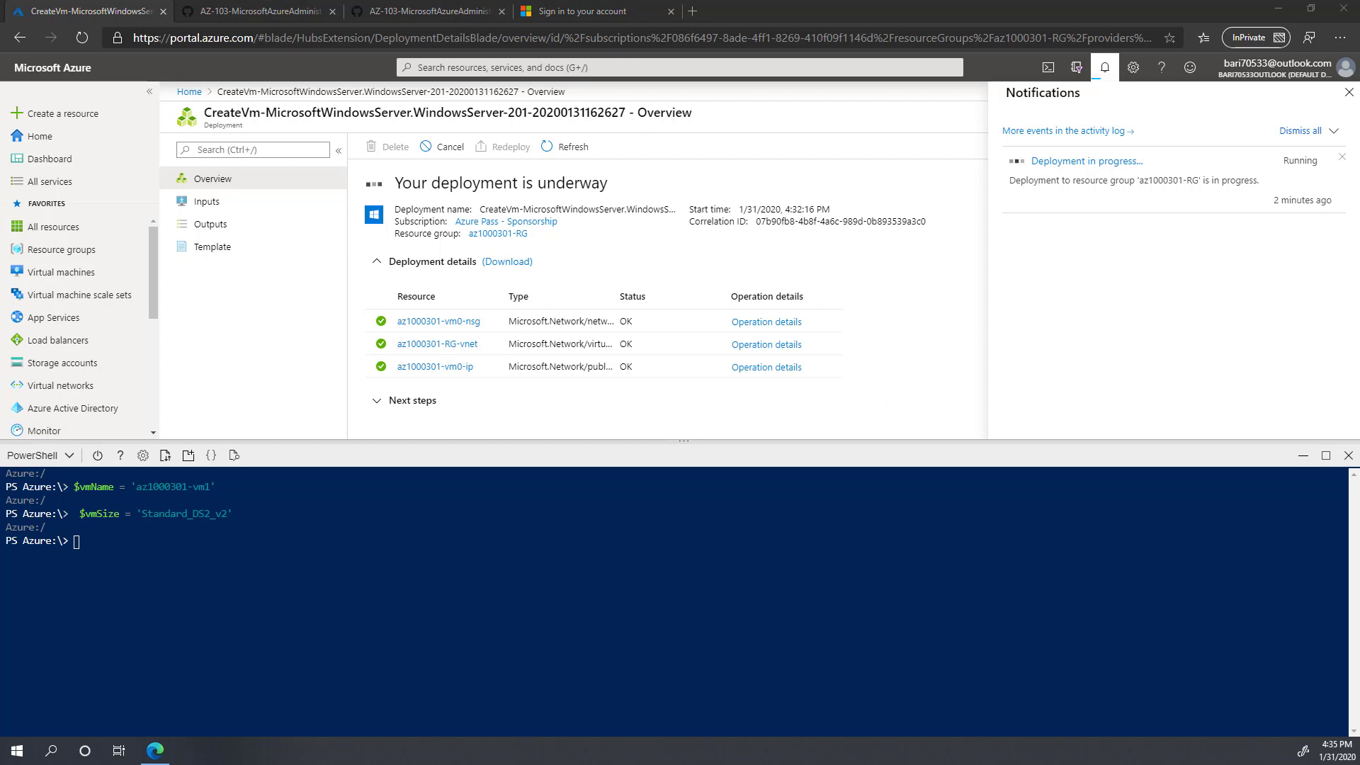
pyautogui.rightClick(142, 547)
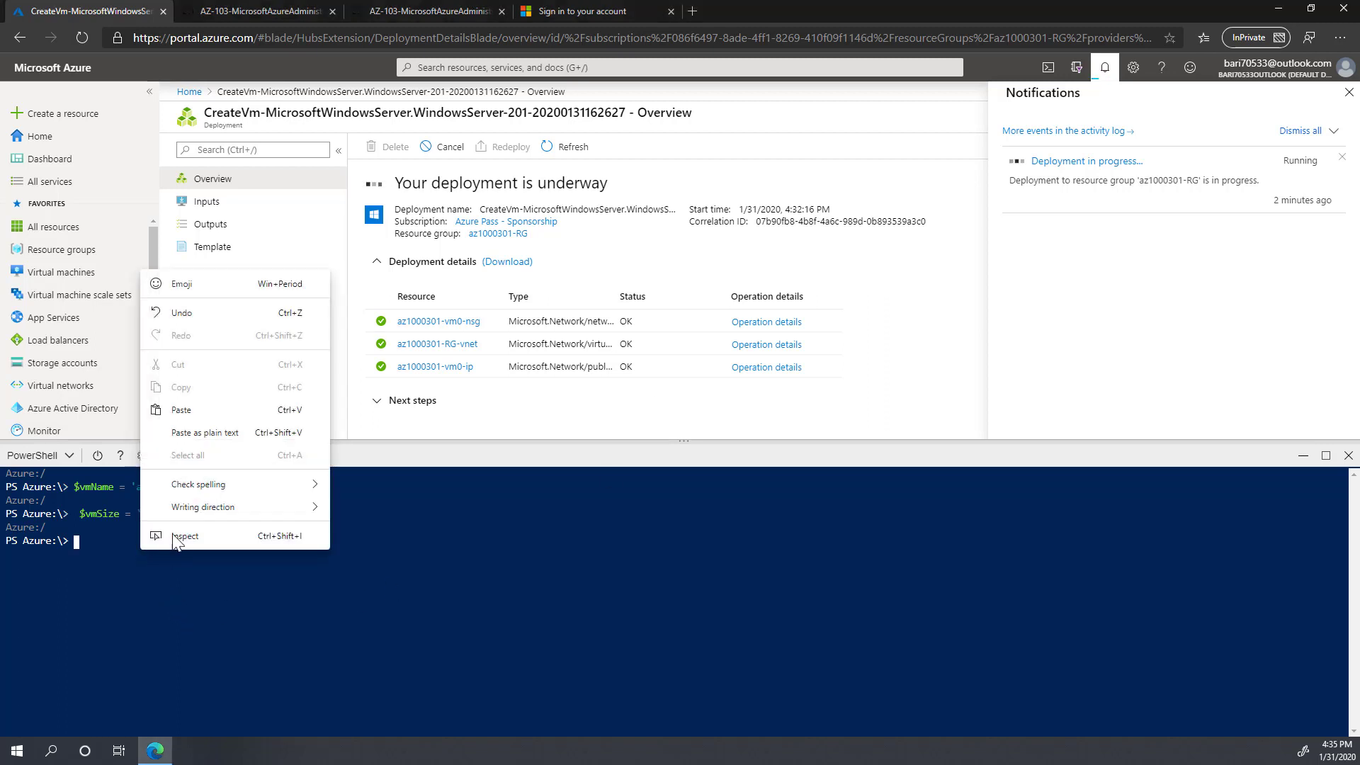
pyautogui.click(181, 410)
pyautogui.press('Return')
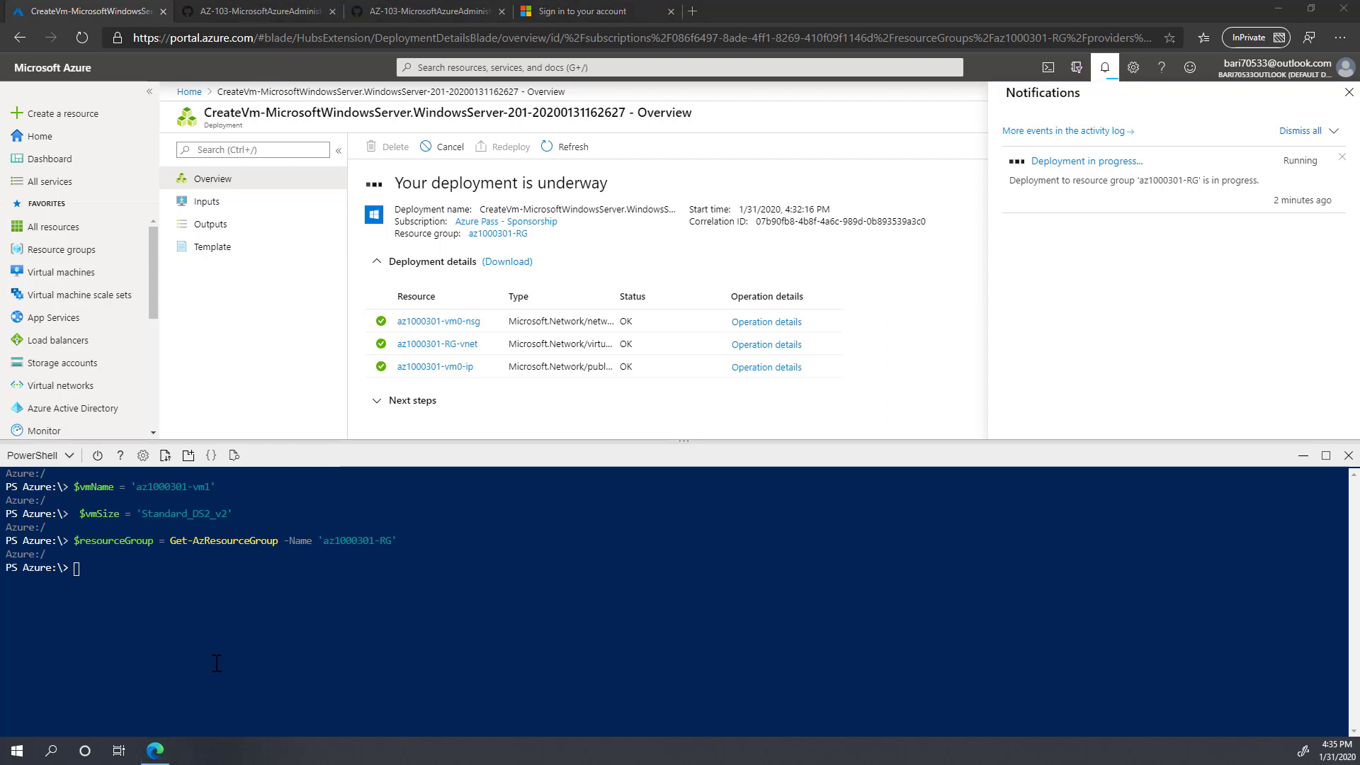
pyautogui.rightClick(155, 573)
pyautogui.click(196, 436)
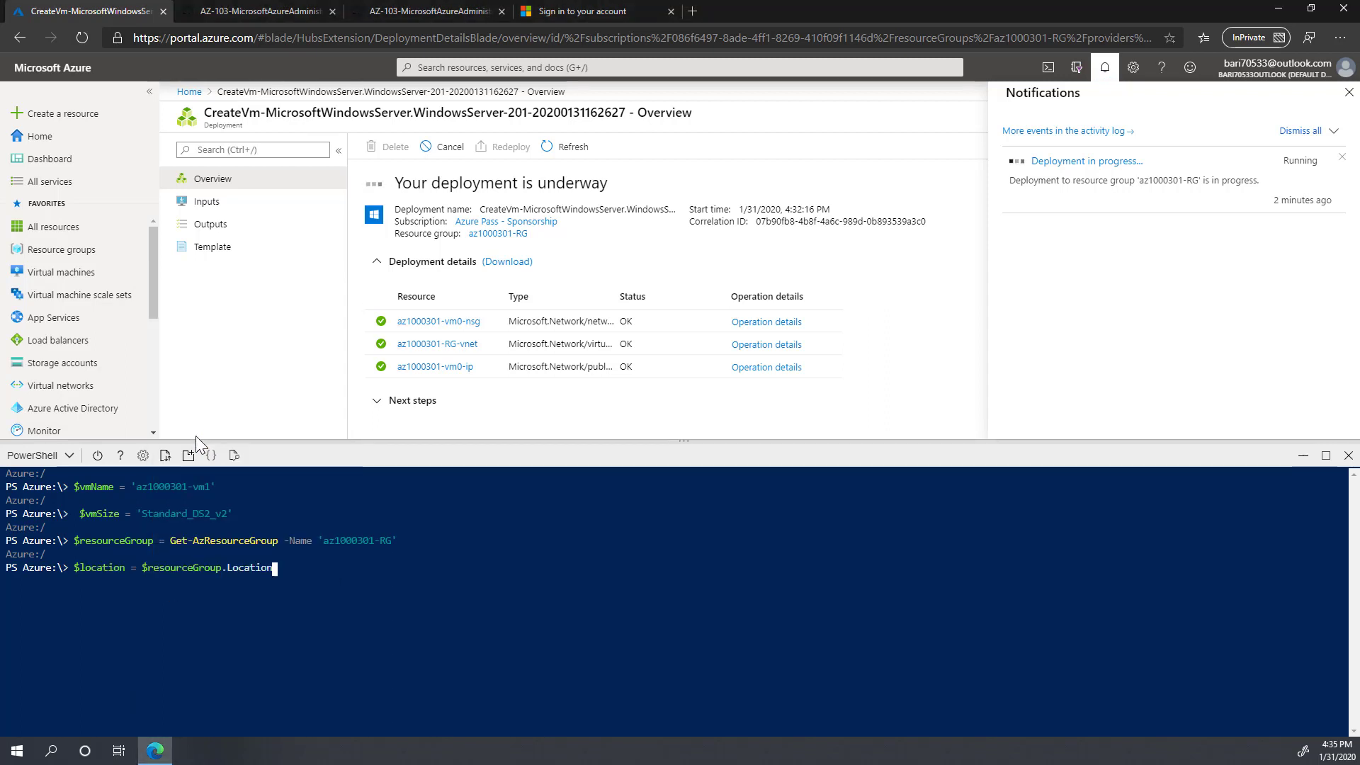
pyautogui.press('Return')
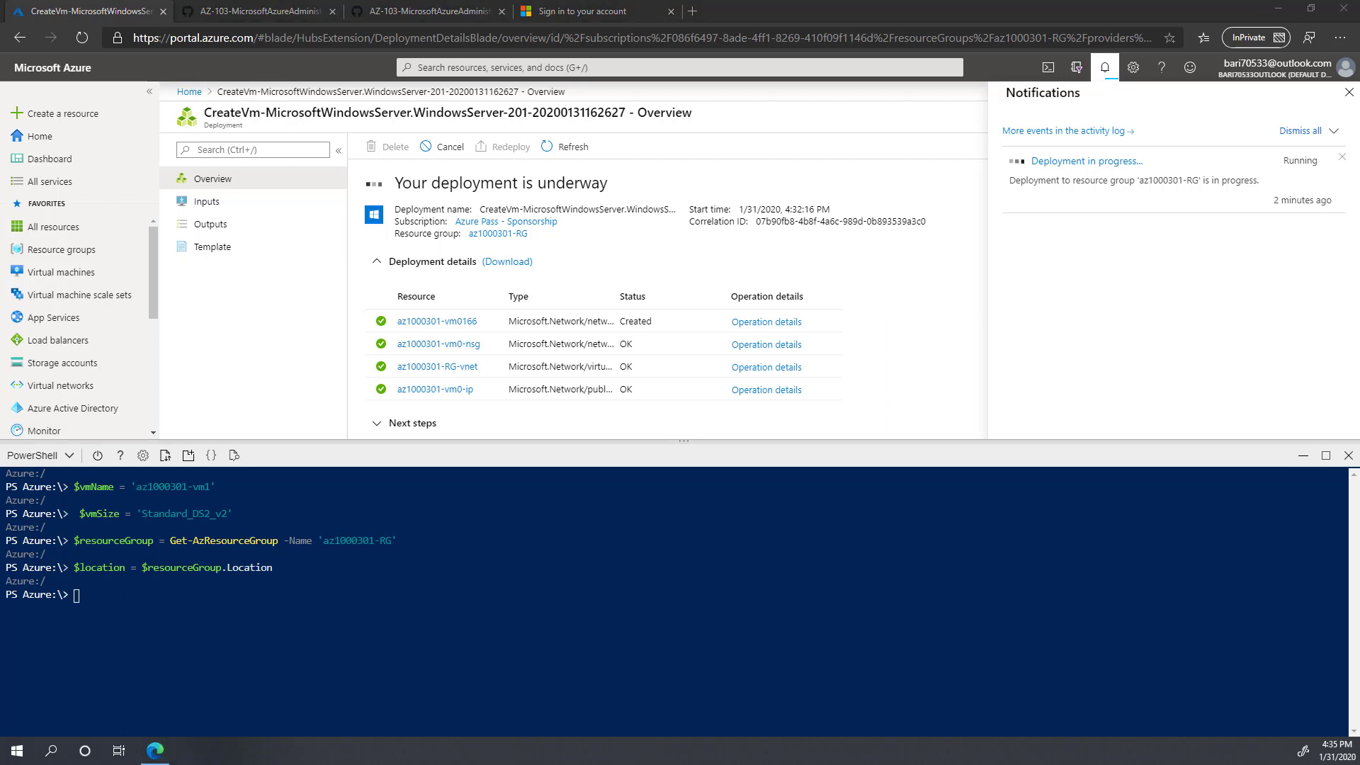
# Step: Look up availability set az1000301-avset0, virtual network az1000301-RG-vnet, and the subnet0 ID
pyautogui.rightClick(138, 602)
pyautogui.click(178, 464)
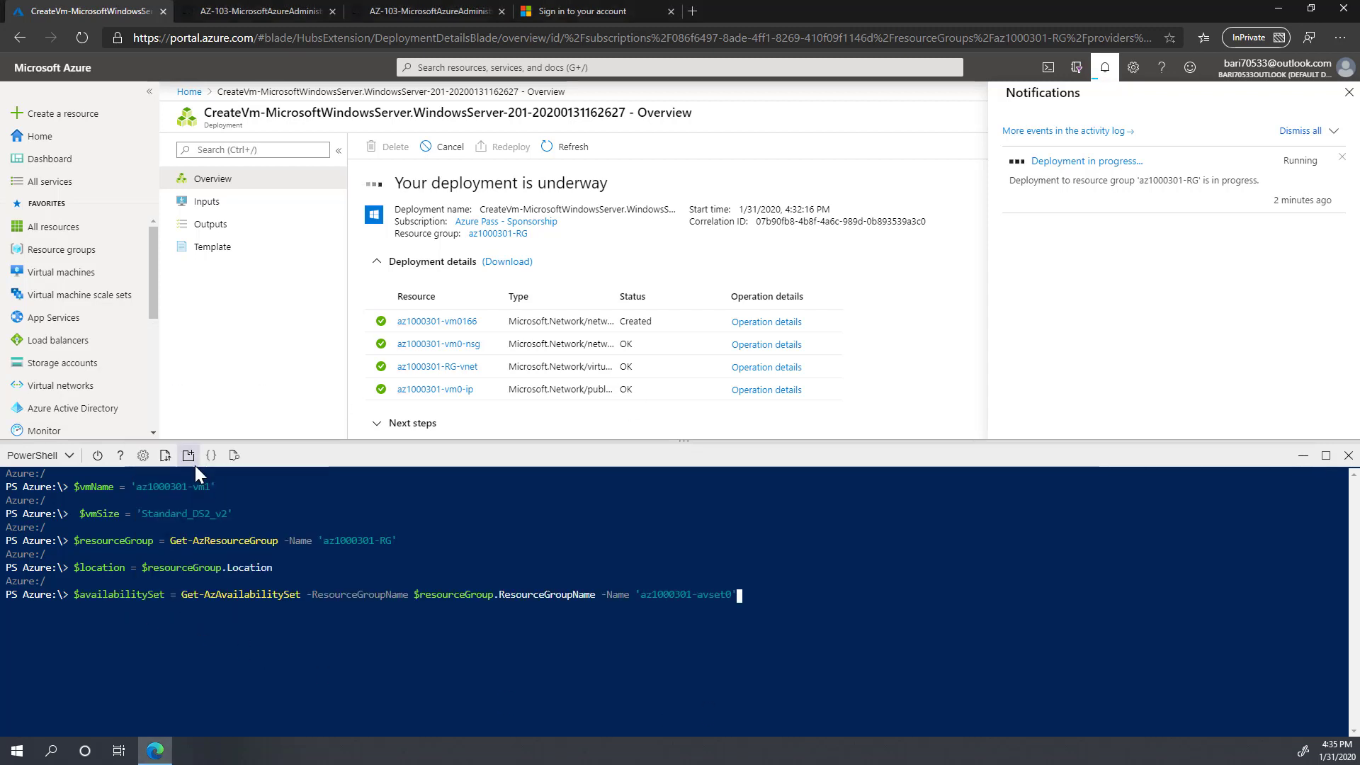
pyautogui.press('Return')
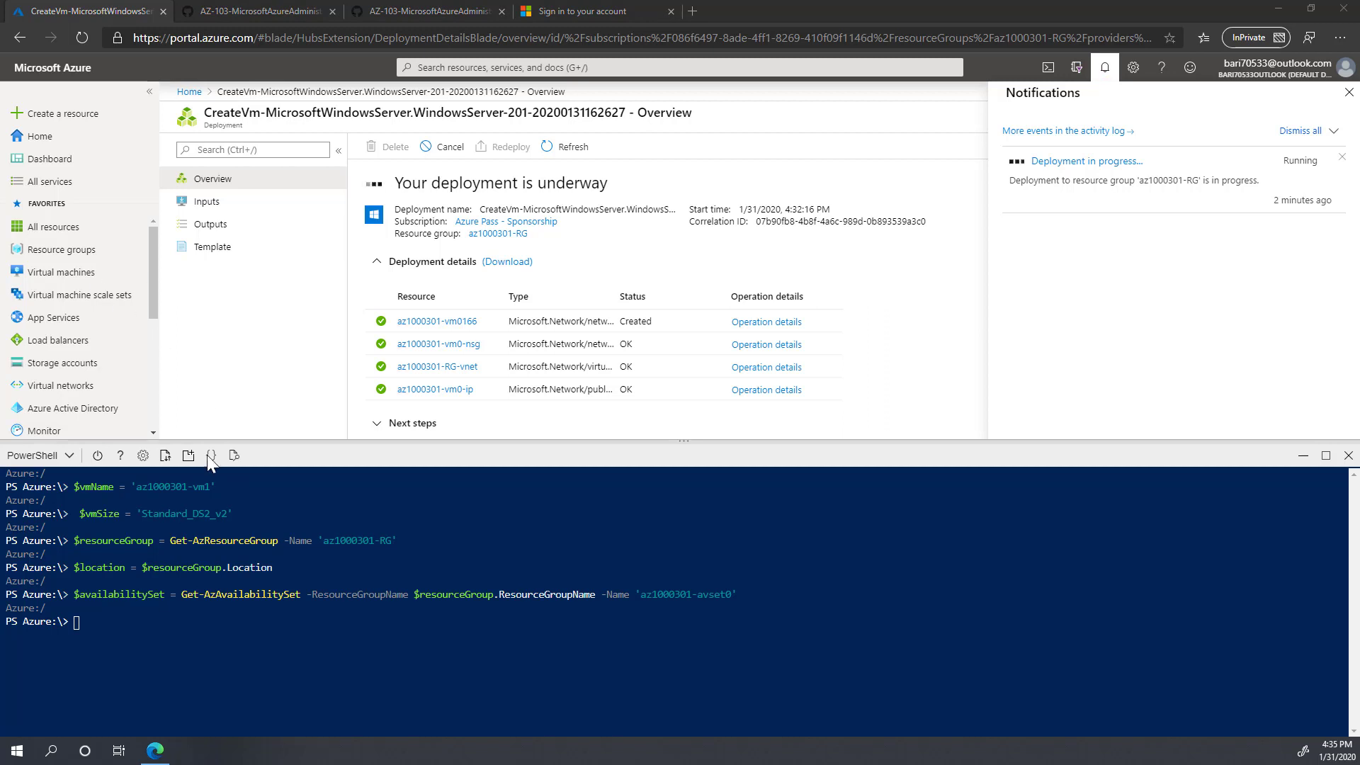
pyautogui.rightClick(120, 628)
pyautogui.click(156, 489)
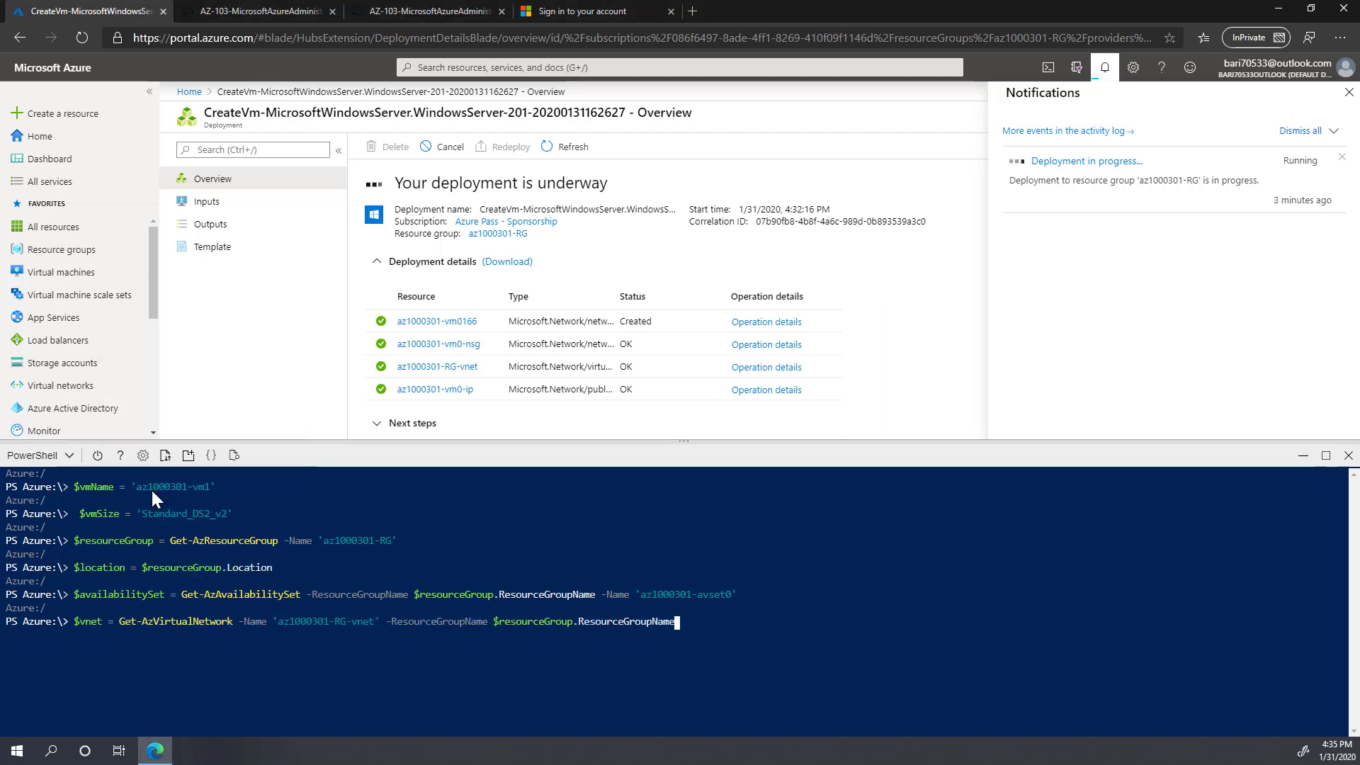
pyautogui.press('Return')
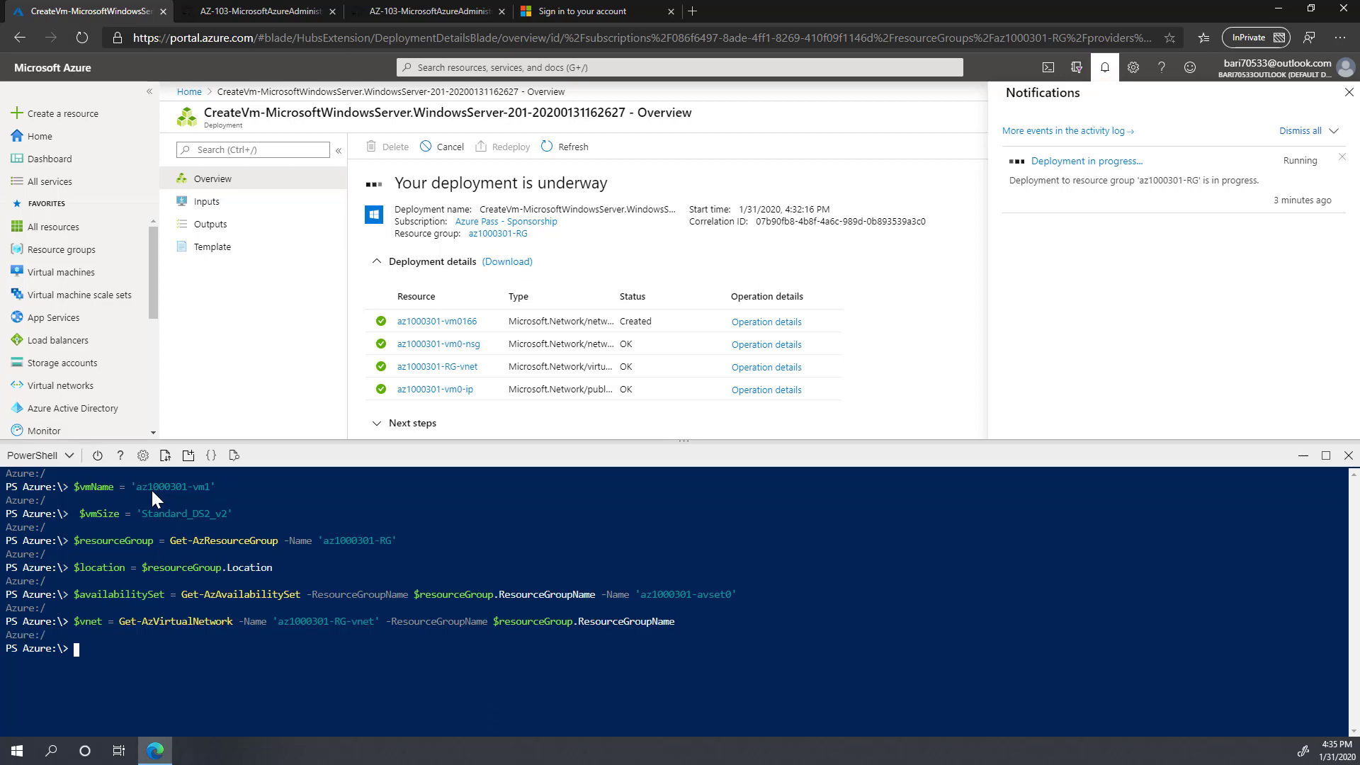
pyautogui.rightClick(132, 656)
pyautogui.click(186, 526)
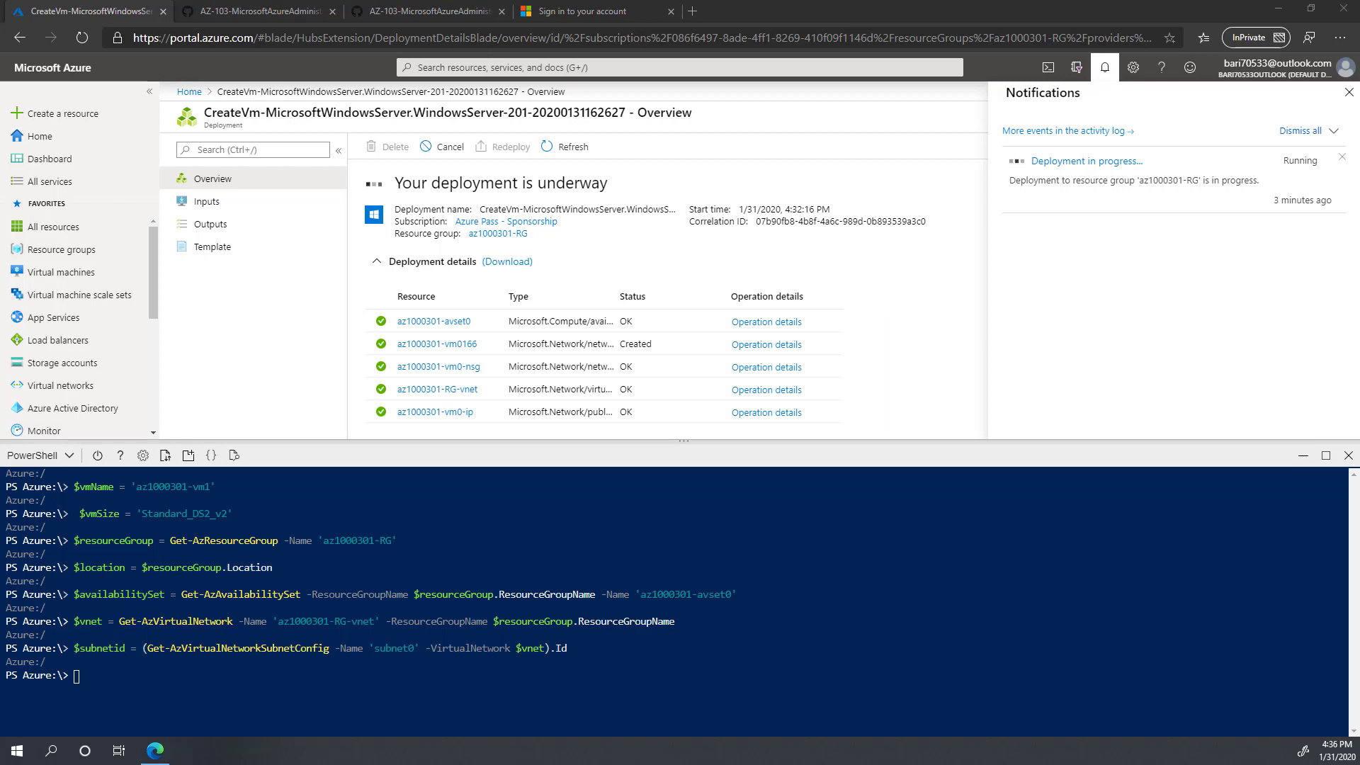
# Step: Create the VM's network security group and a dynamic public IP address
pyautogui.rightClick(118, 675)
pyautogui.click(173, 536)
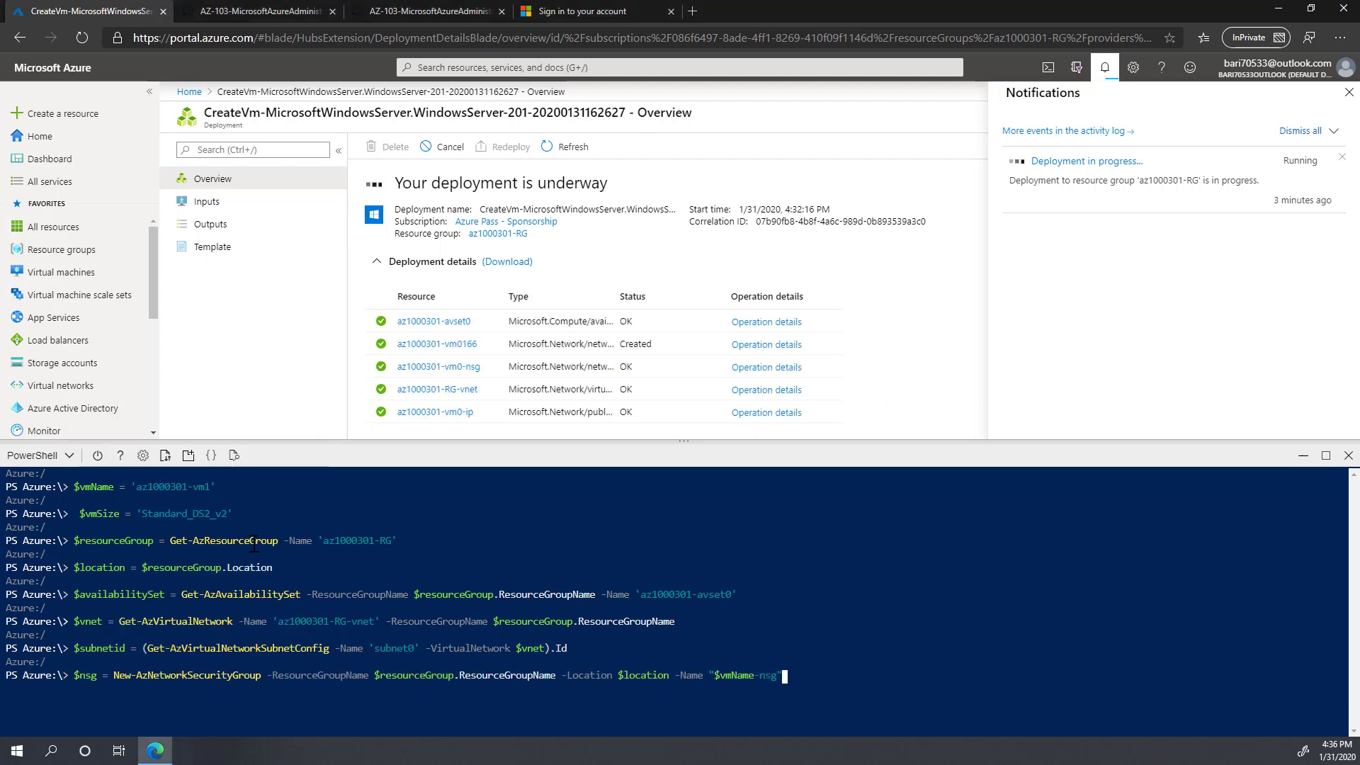
pyautogui.press('Return')
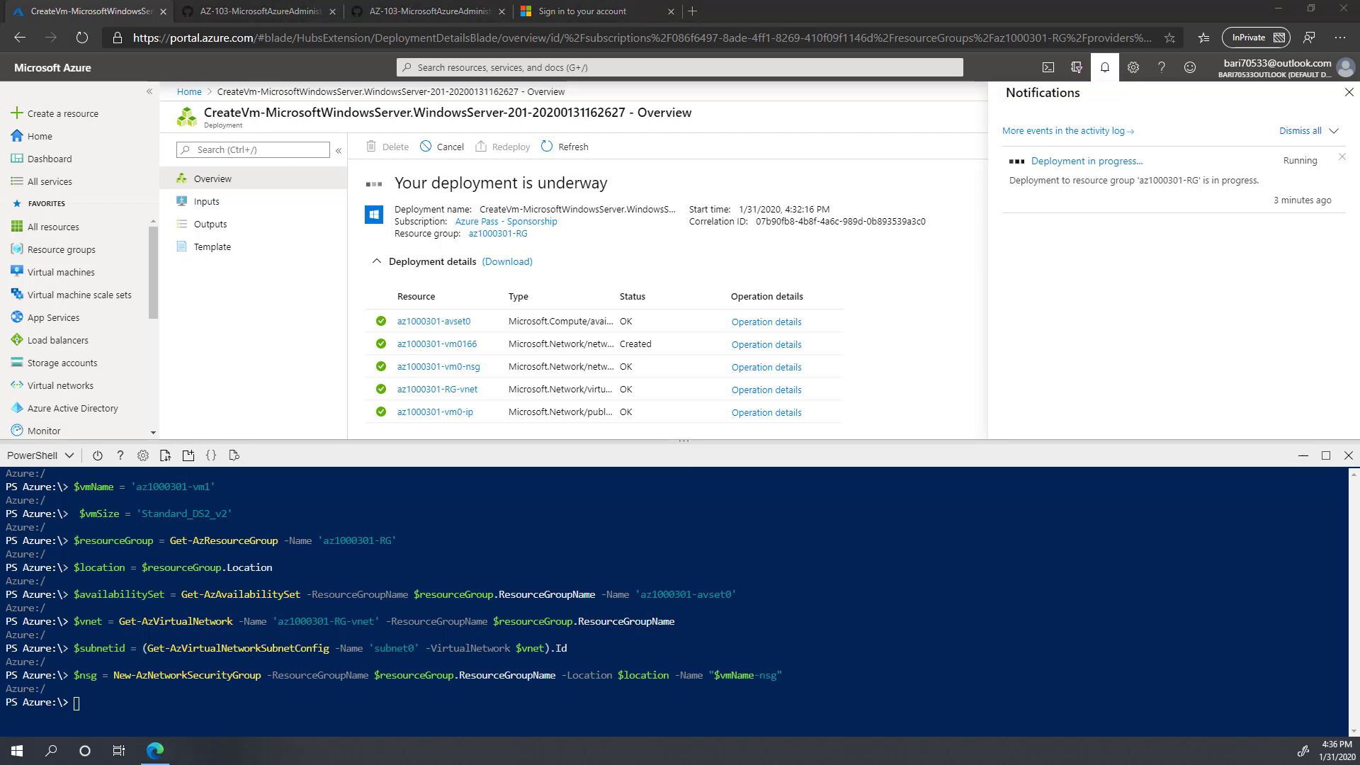
pyautogui.rightClick(182, 704)
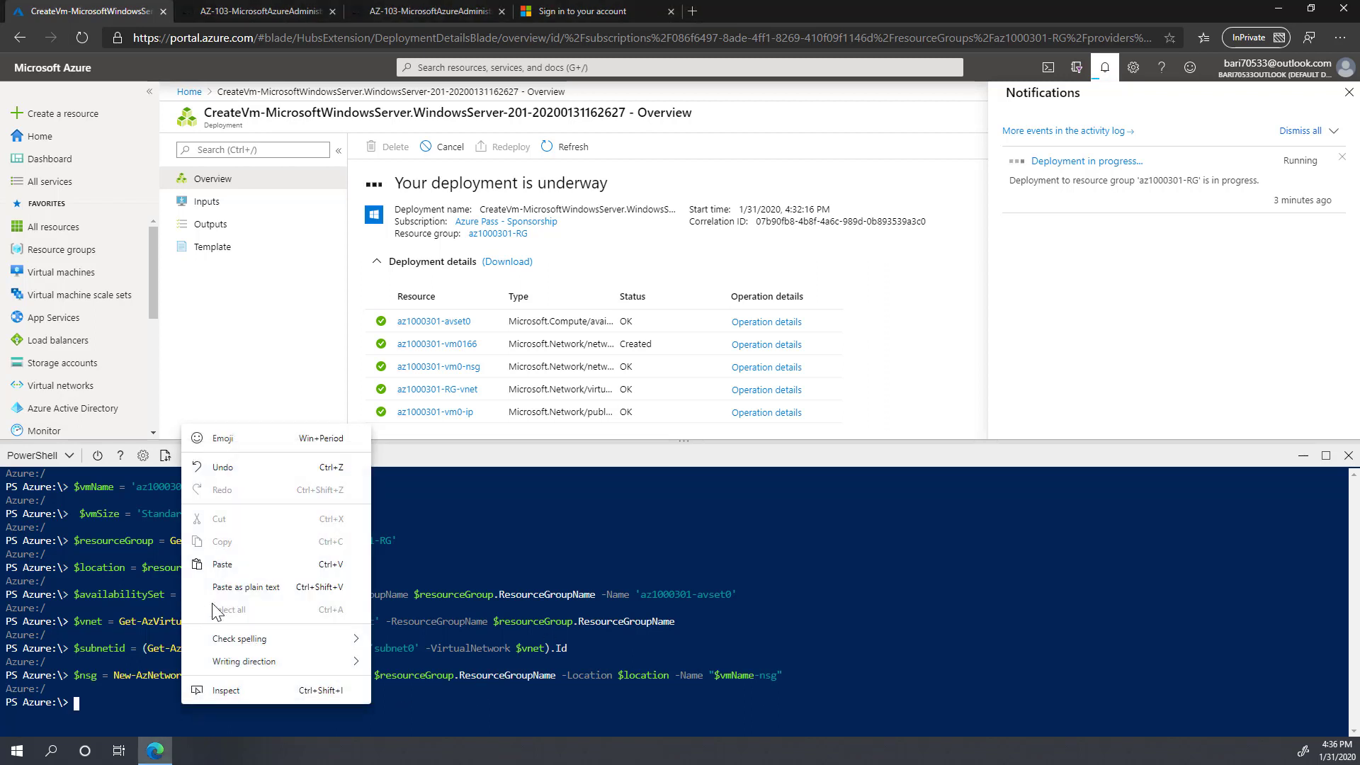
pyautogui.click(222, 565)
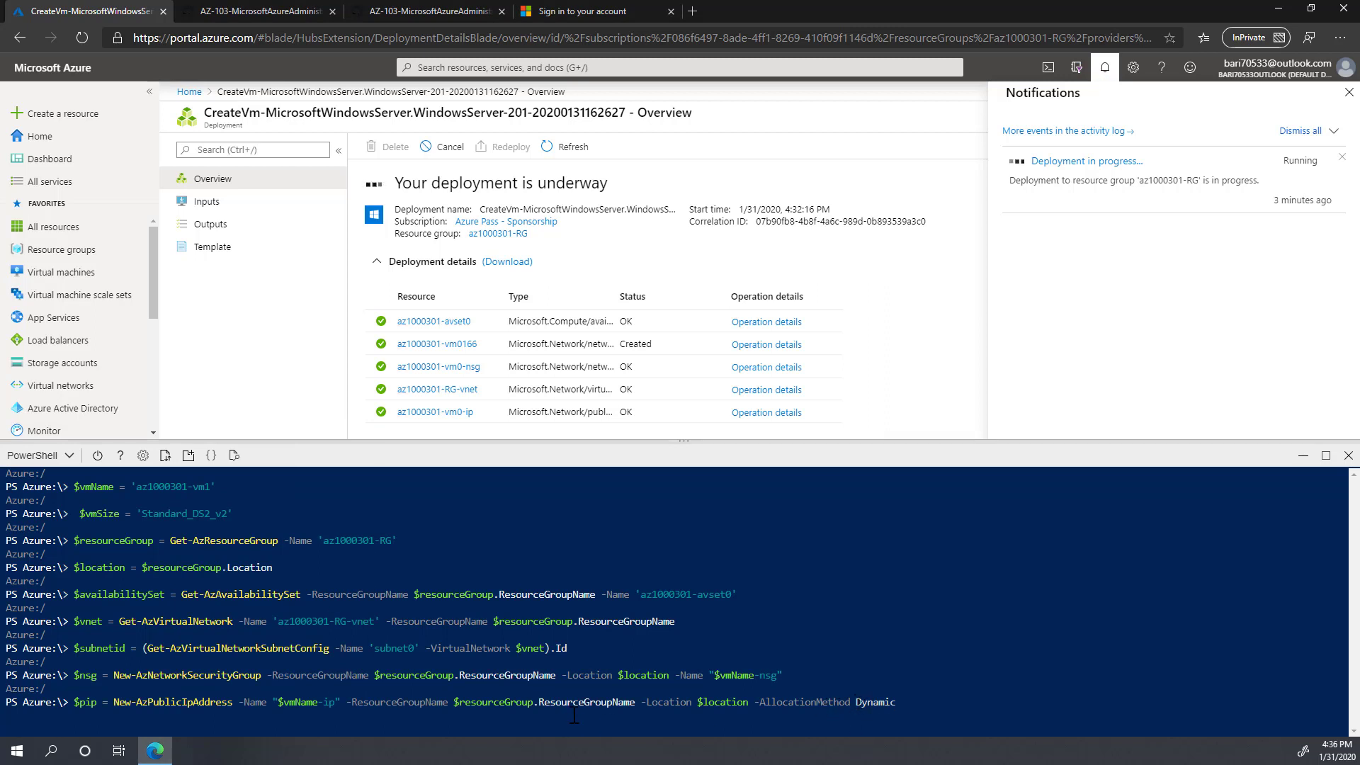
pyautogui.press('Return')
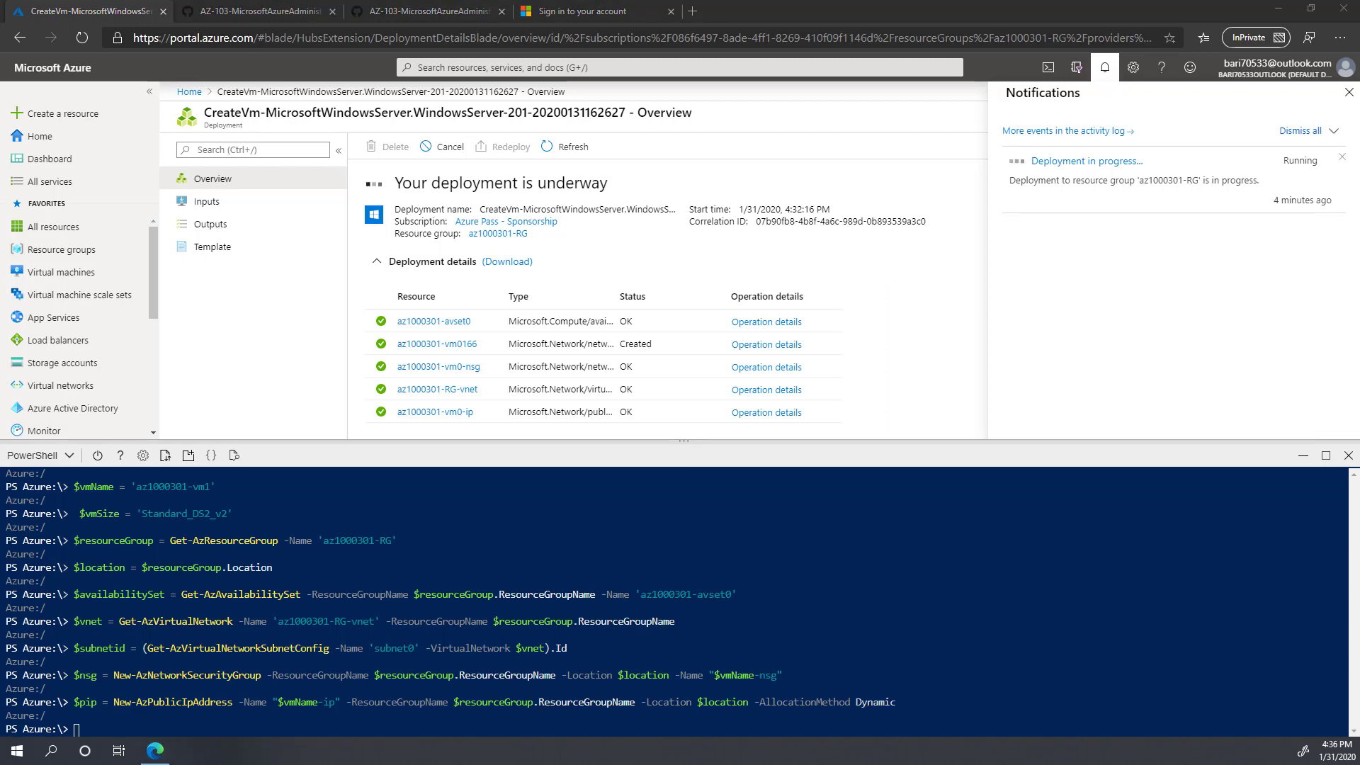
# Step: Create the network interface for the new VM
pyautogui.rightClick(198, 714)
pyautogui.click(239, 578)
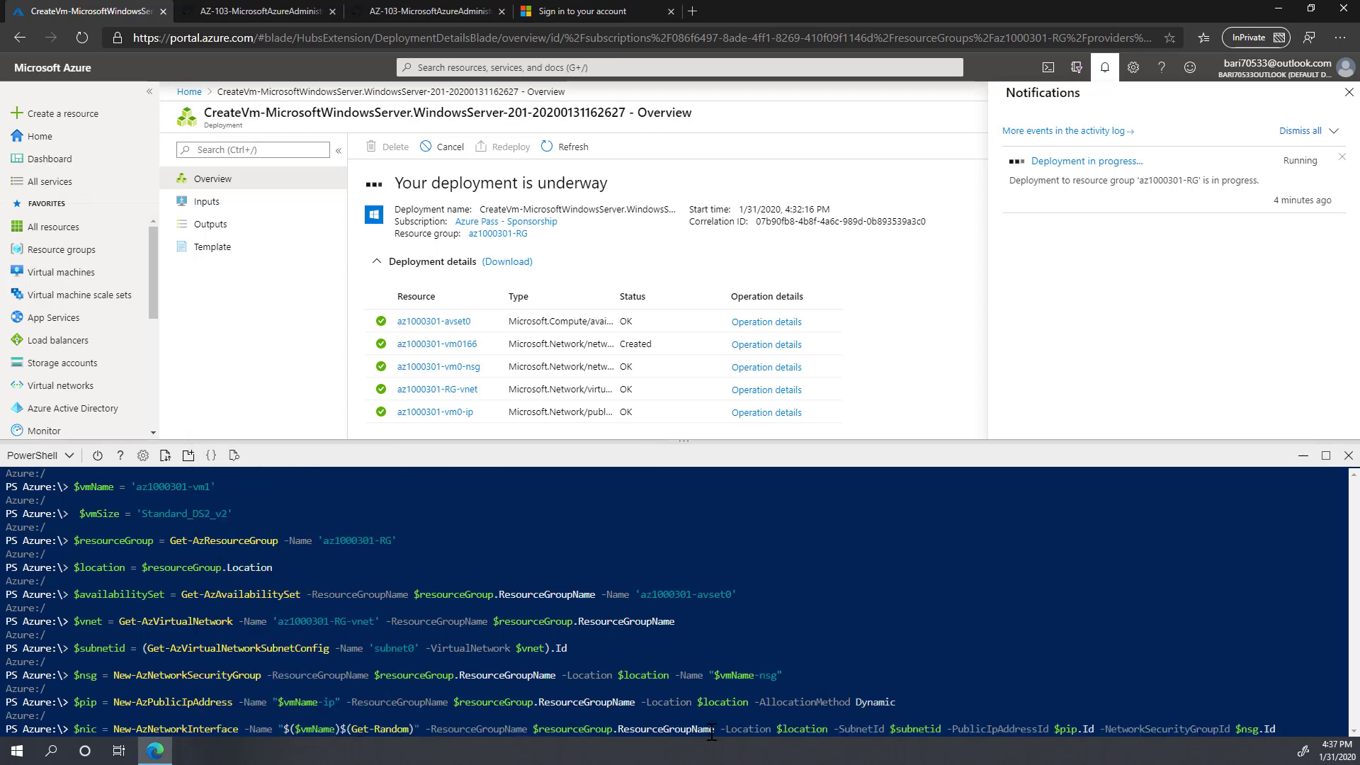
pyautogui.press('Return')
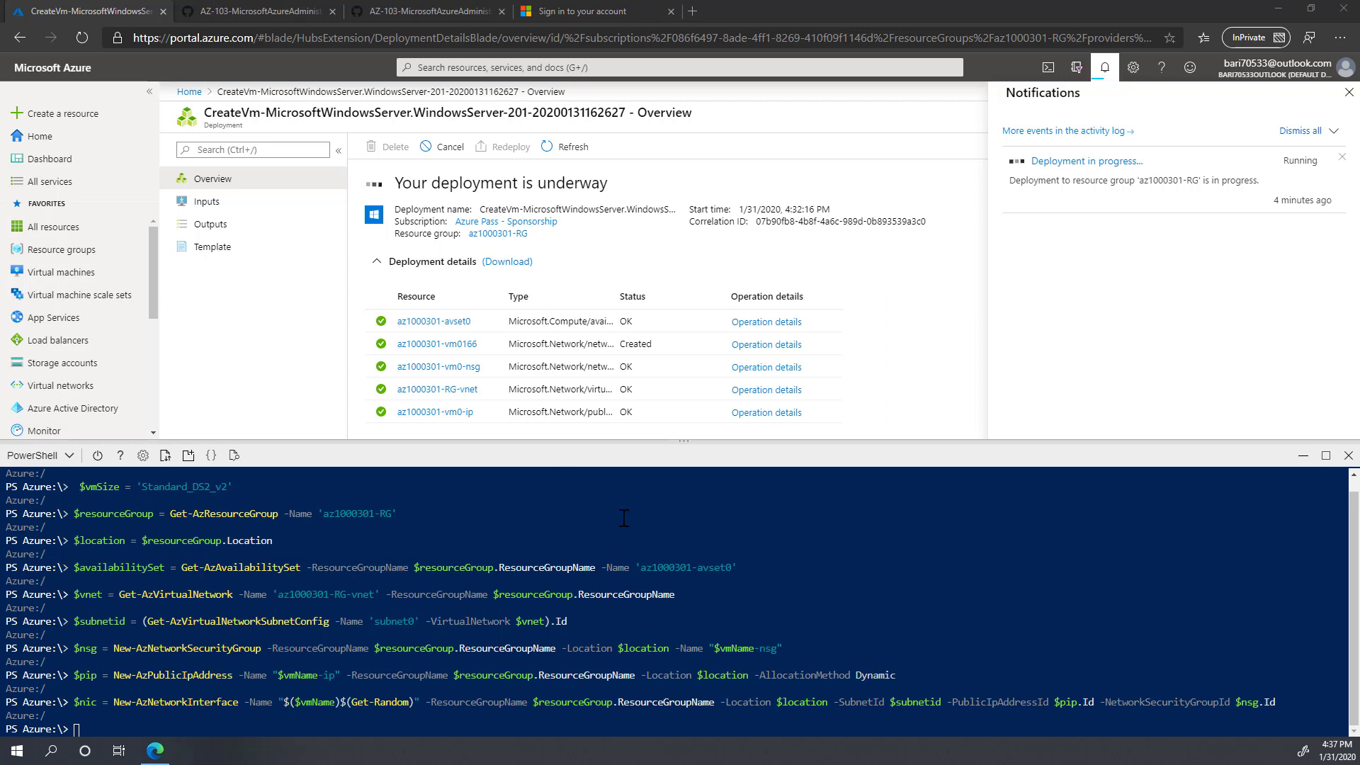
pyautogui.rightClick(206, 727)
# Step: Store the admin username and a replacement admin password in shell variables
pyautogui.click(244, 594)
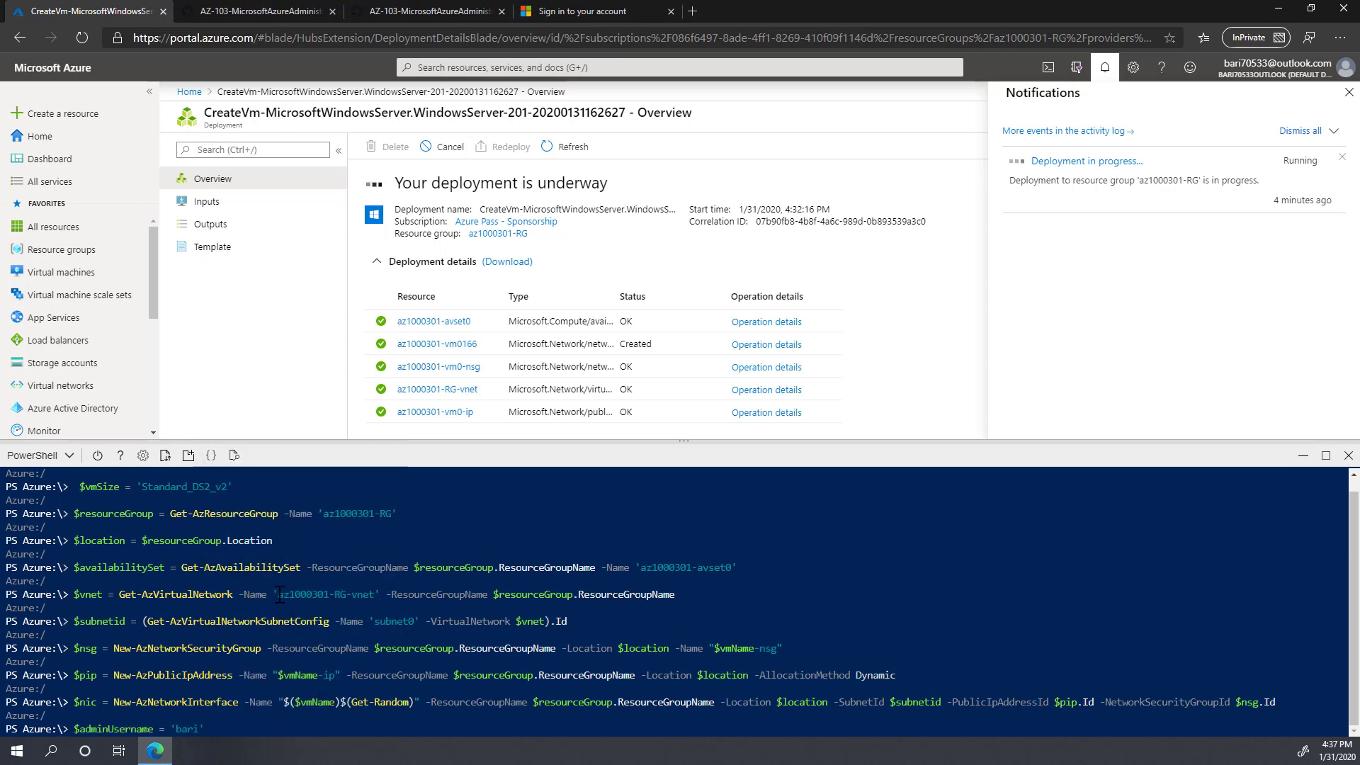
pyautogui.press('Return')
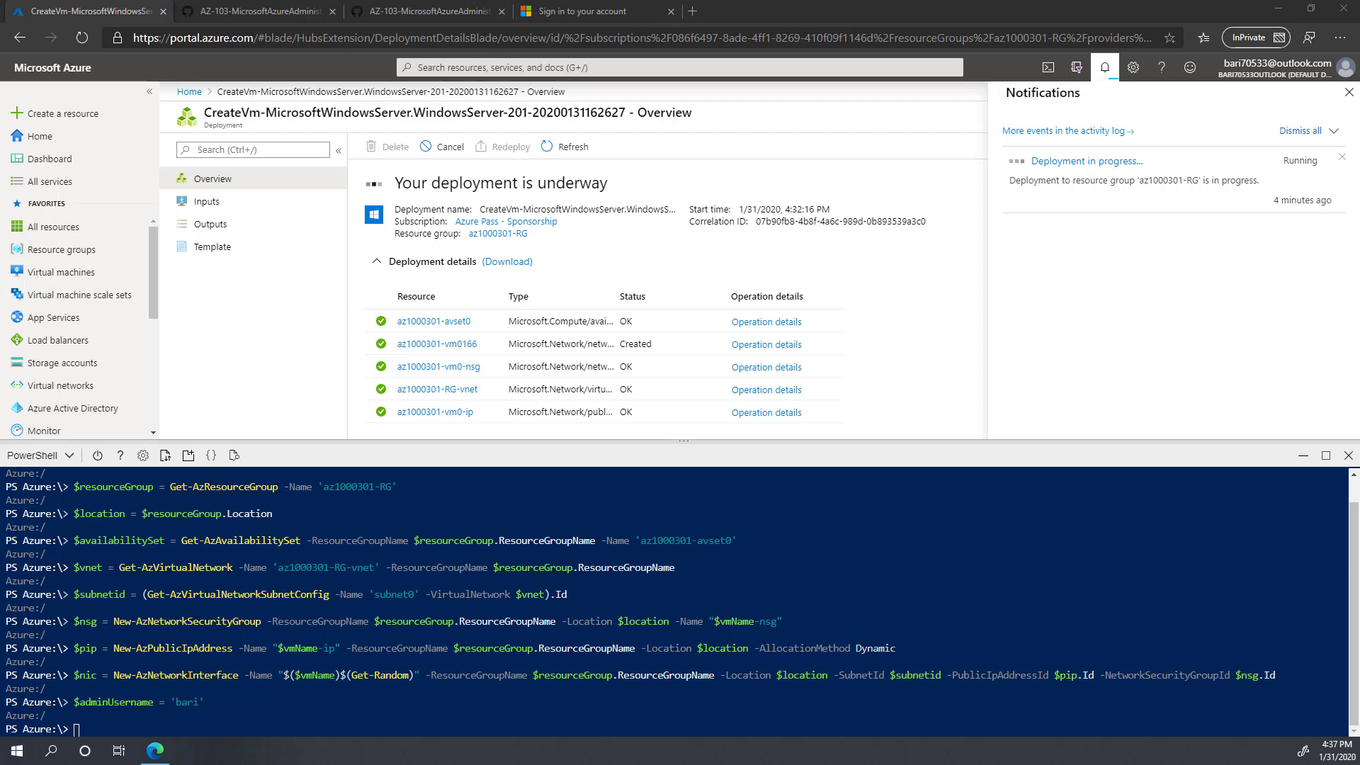
pyautogui.rightClick(142, 717)
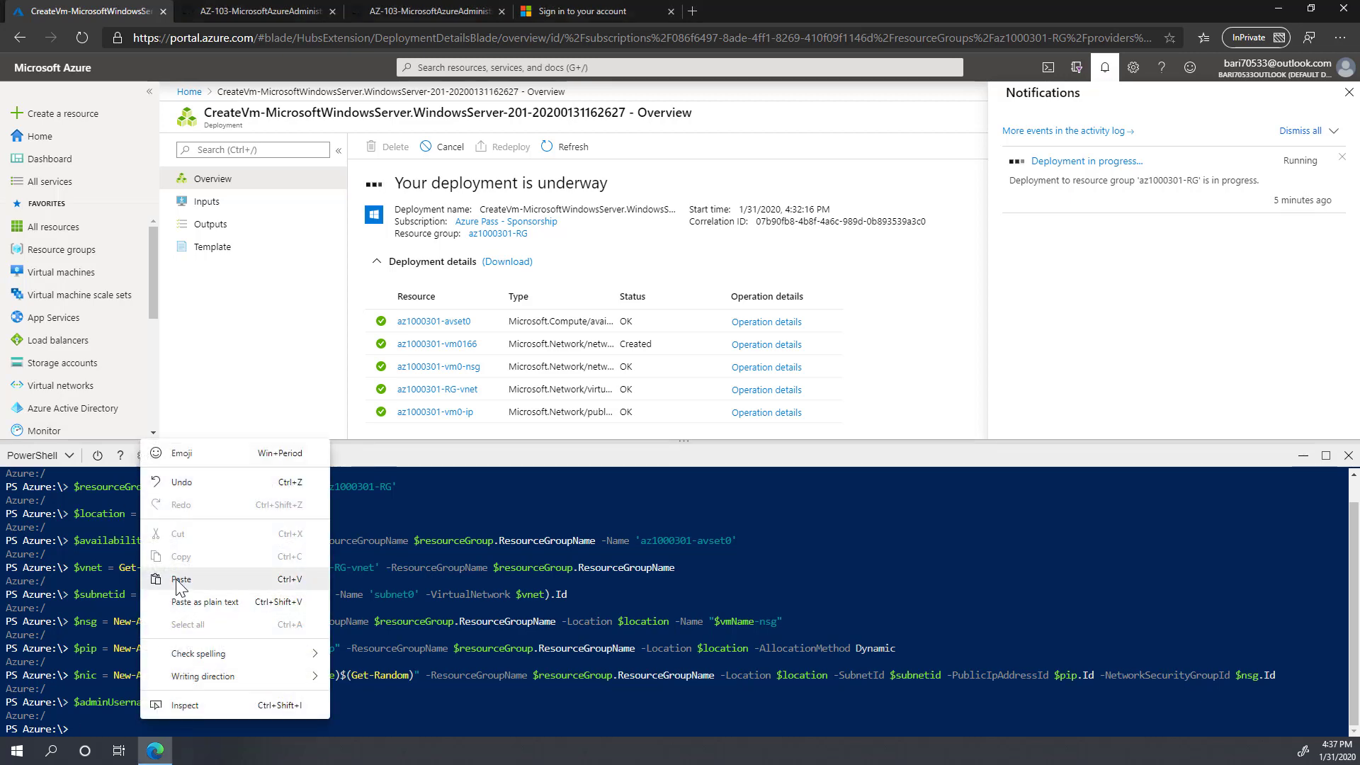
pyautogui.click(180, 588)
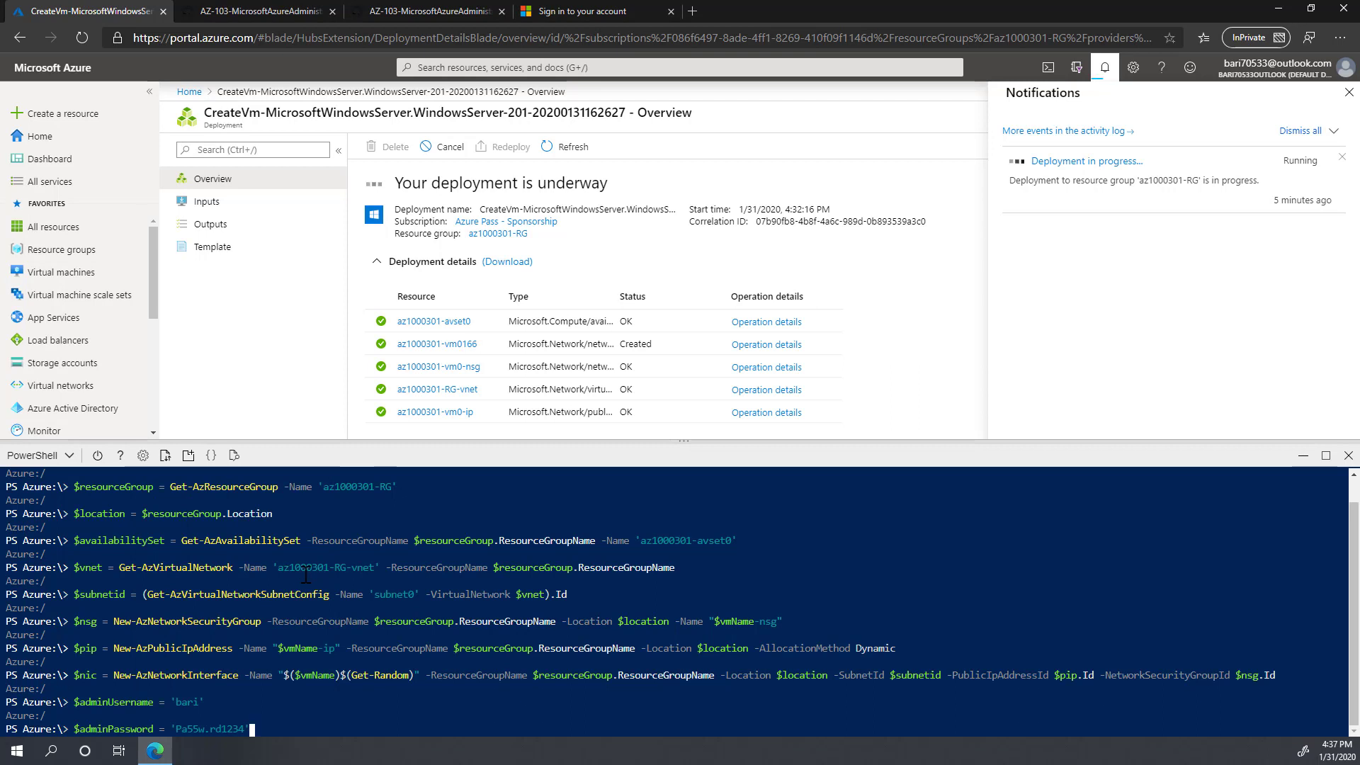
pyautogui.press('Left')
pyautogui.press('BackSpace')
pyautogui.press('BackSpace')
pyautogui.press('BackSpace')
pyautogui.press('BackSpace')
pyautogui.press('BackSpace')
pyautogui.press('BackSpace')
pyautogui.press('BackSpace')
pyautogui.press('BackSpace')
pyautogui.press('BackSpace')
pyautogui.press('BackSpace')
pyautogui.press('BackSpace')
pyautogui.press('BackSpace')
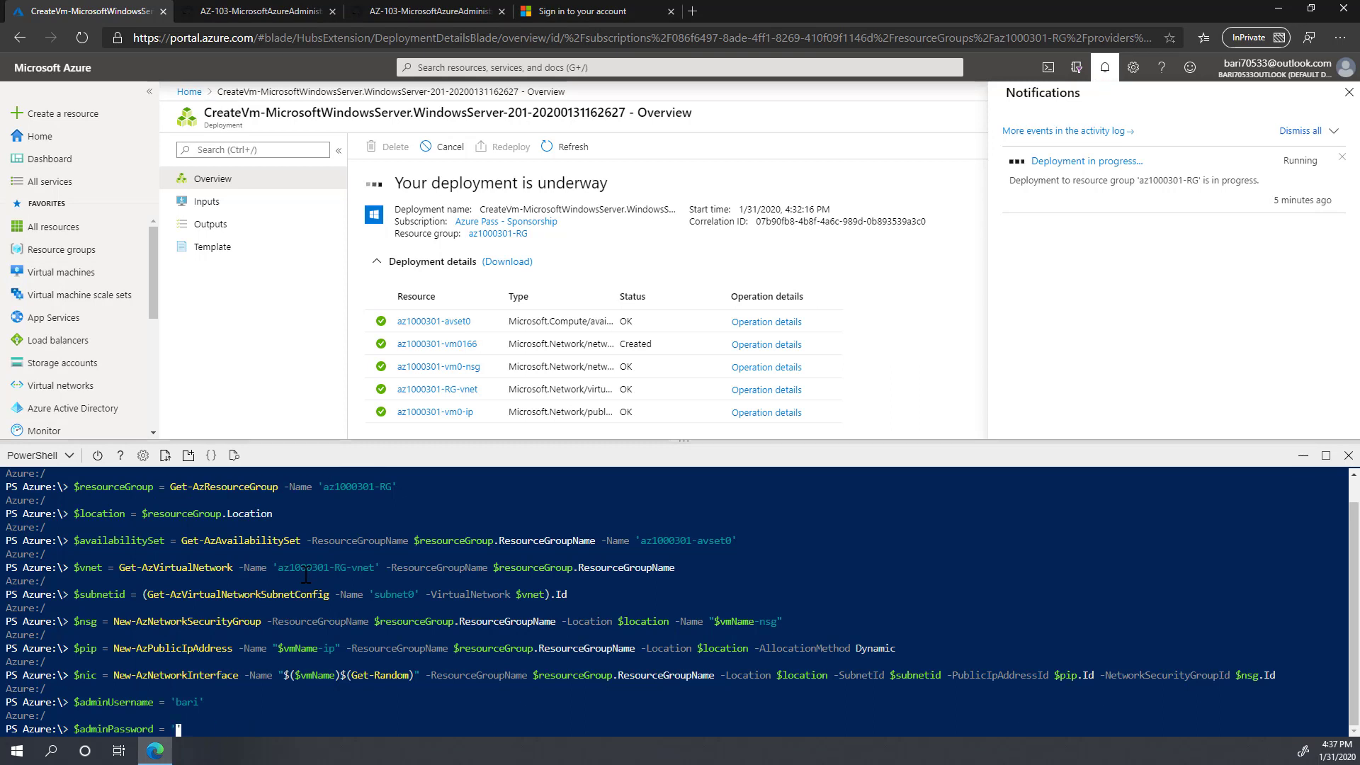
pyautogui.write('P@$$')
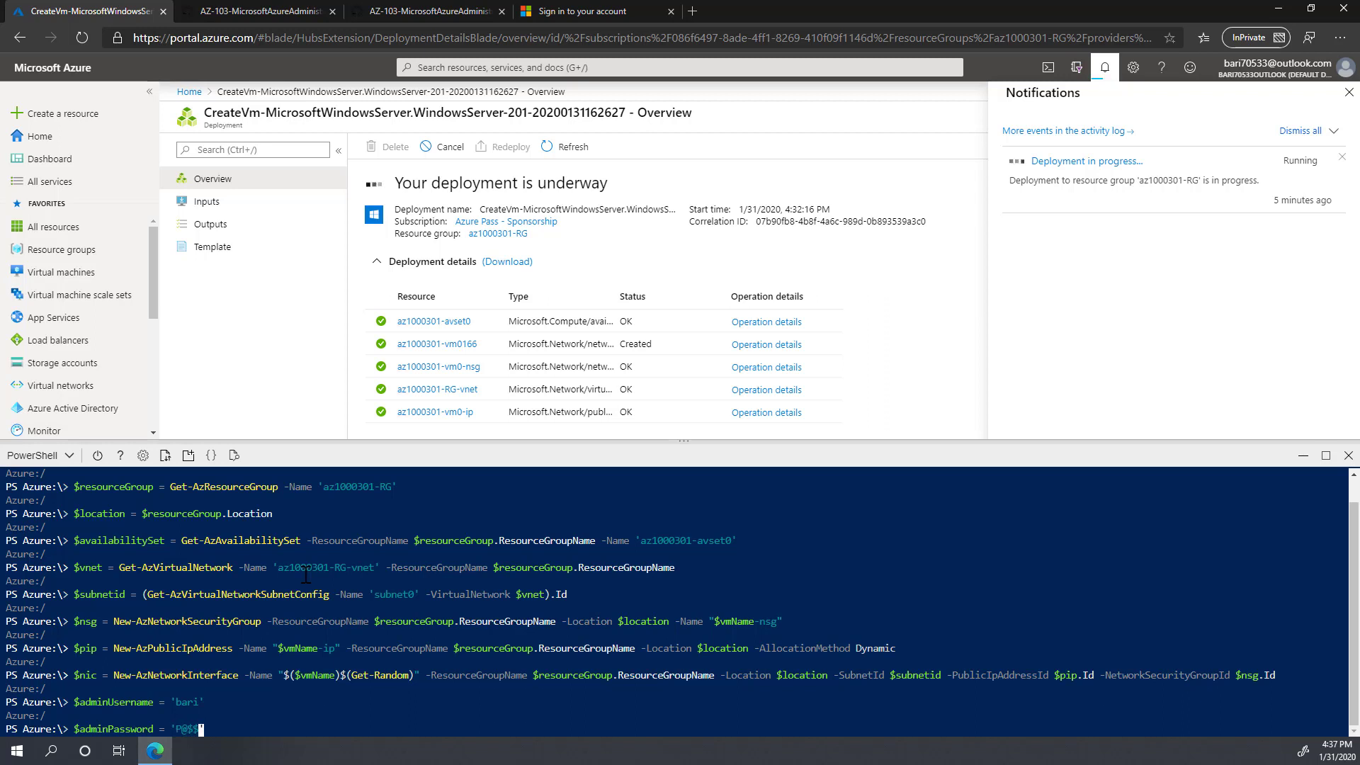
pyautogui.write('w0rd@123')
pyautogui.press('Return')
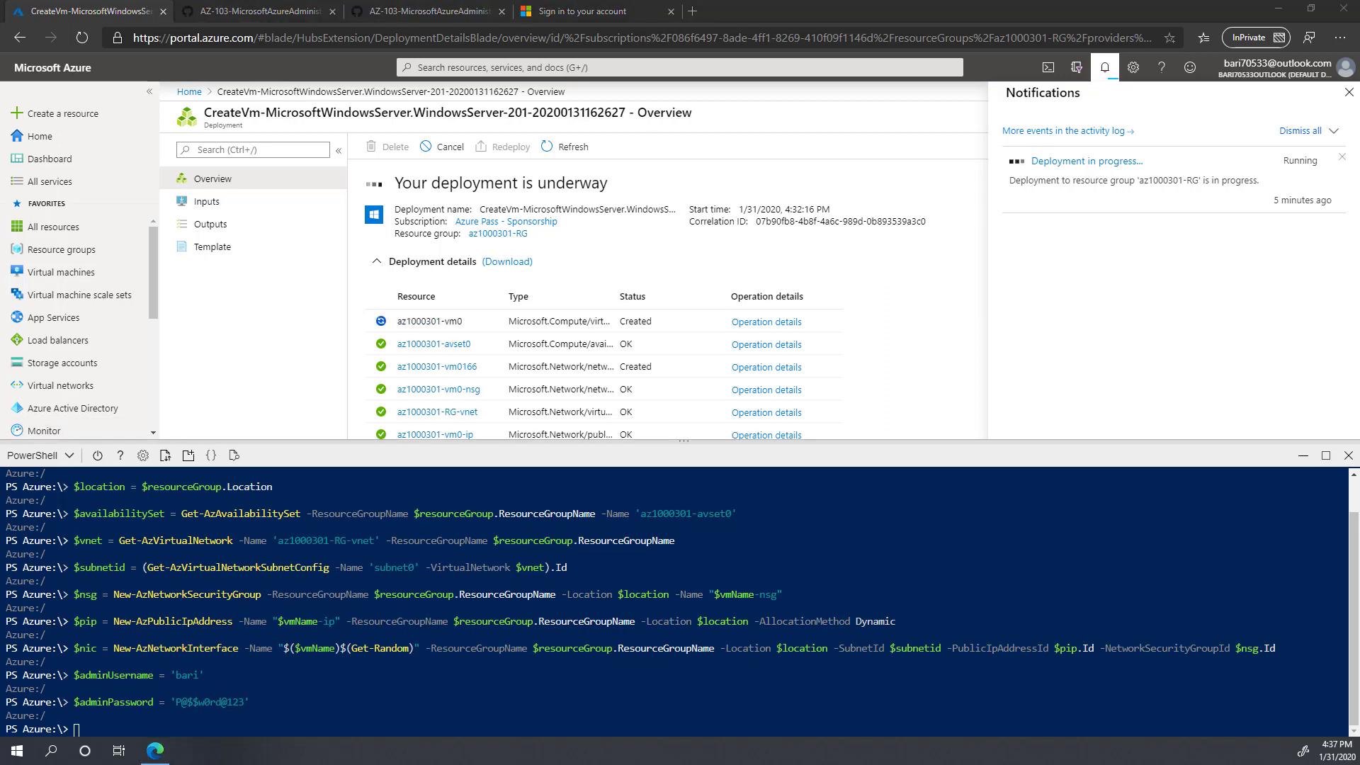
# Step: Build the admin PSCredential object from the username and password
pyautogui.rightClick(254, 724)
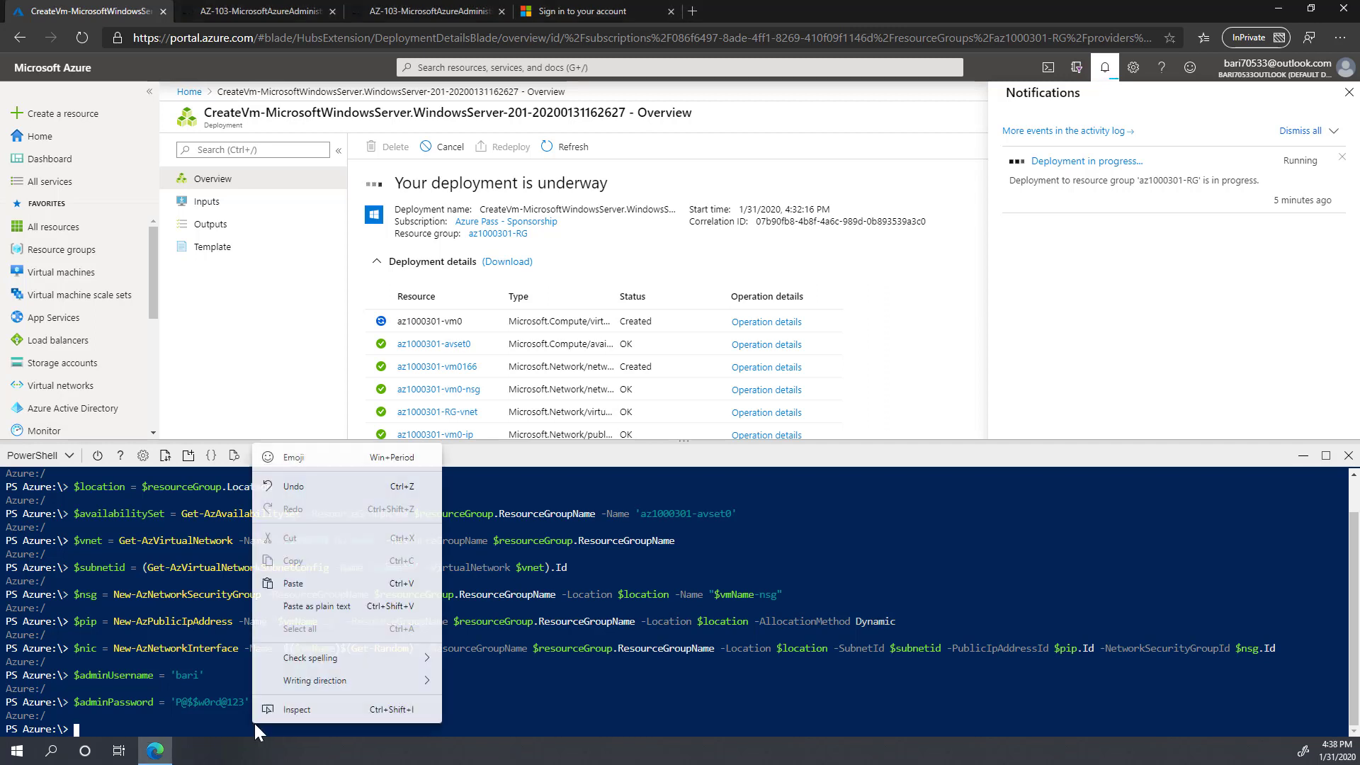
pyautogui.click(292, 583)
pyautogui.press('Return')
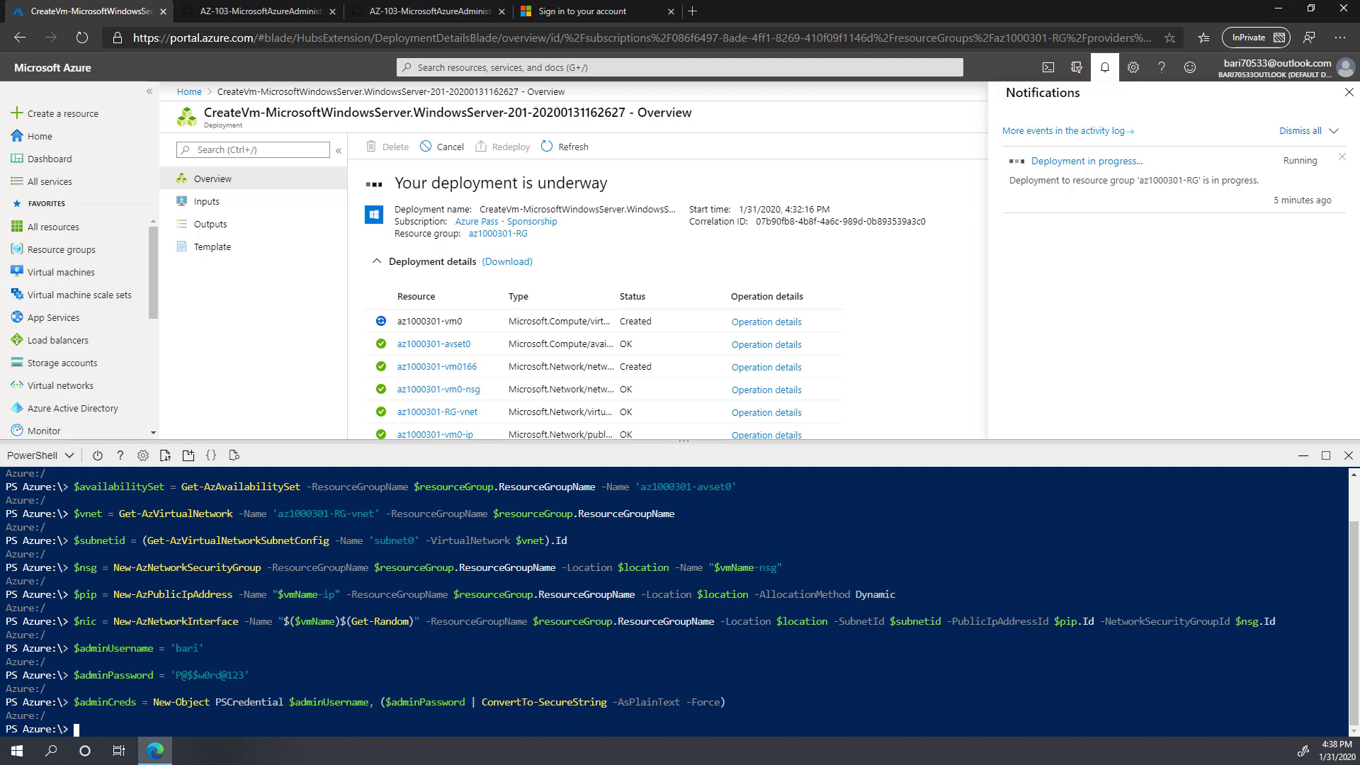
pyautogui.hotkey('alt', 'Tab')
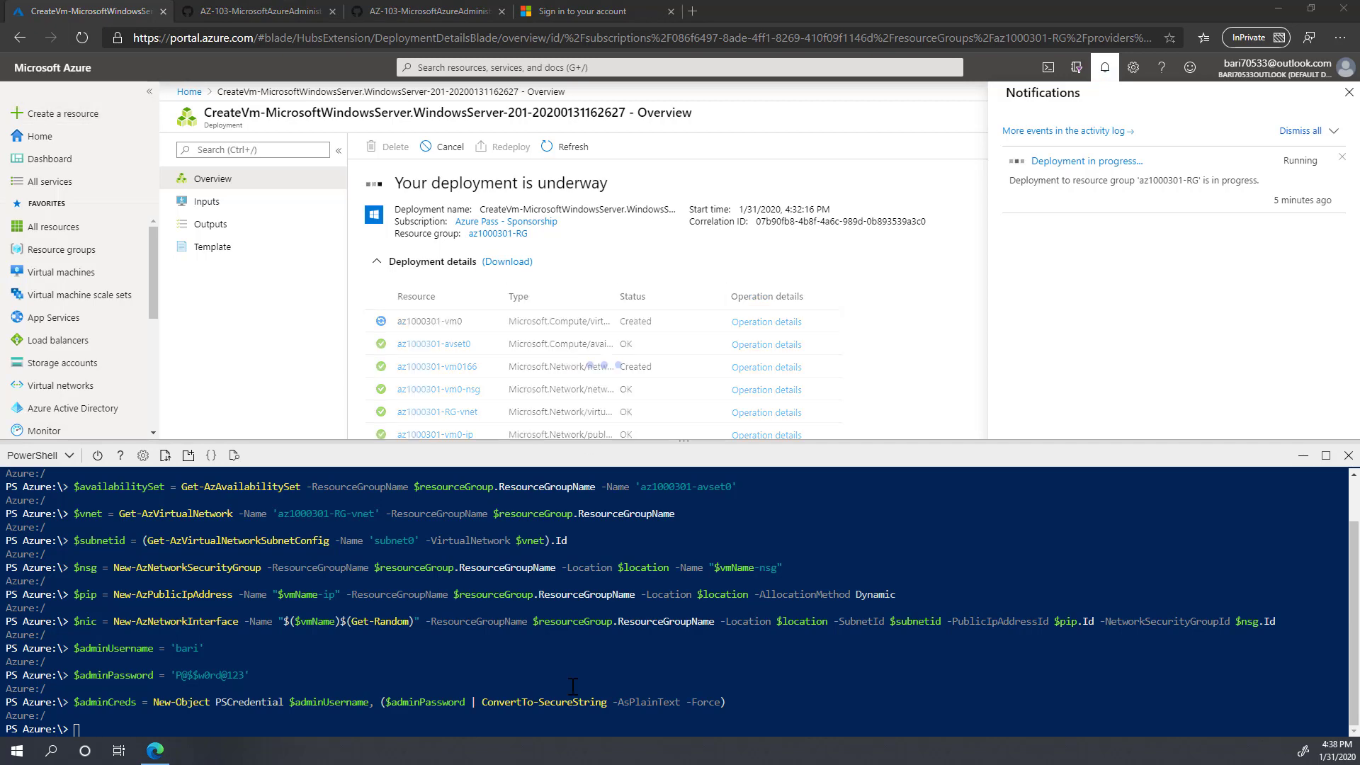
# Step: Set the image publisher to MicrosoftWindowsServer and the offer to WindowsServer
pyautogui.rightClick(180, 712)
pyautogui.click(221, 578)
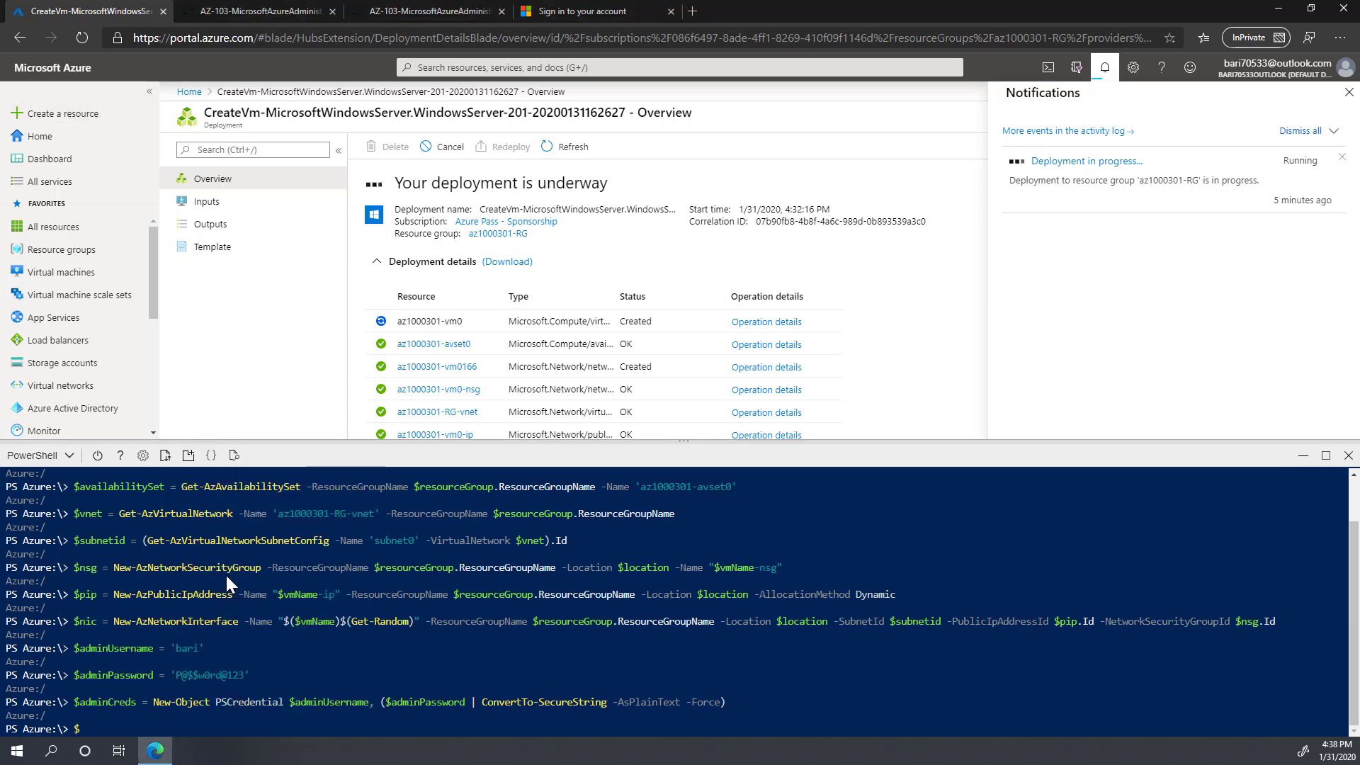
pyautogui.press('Return')
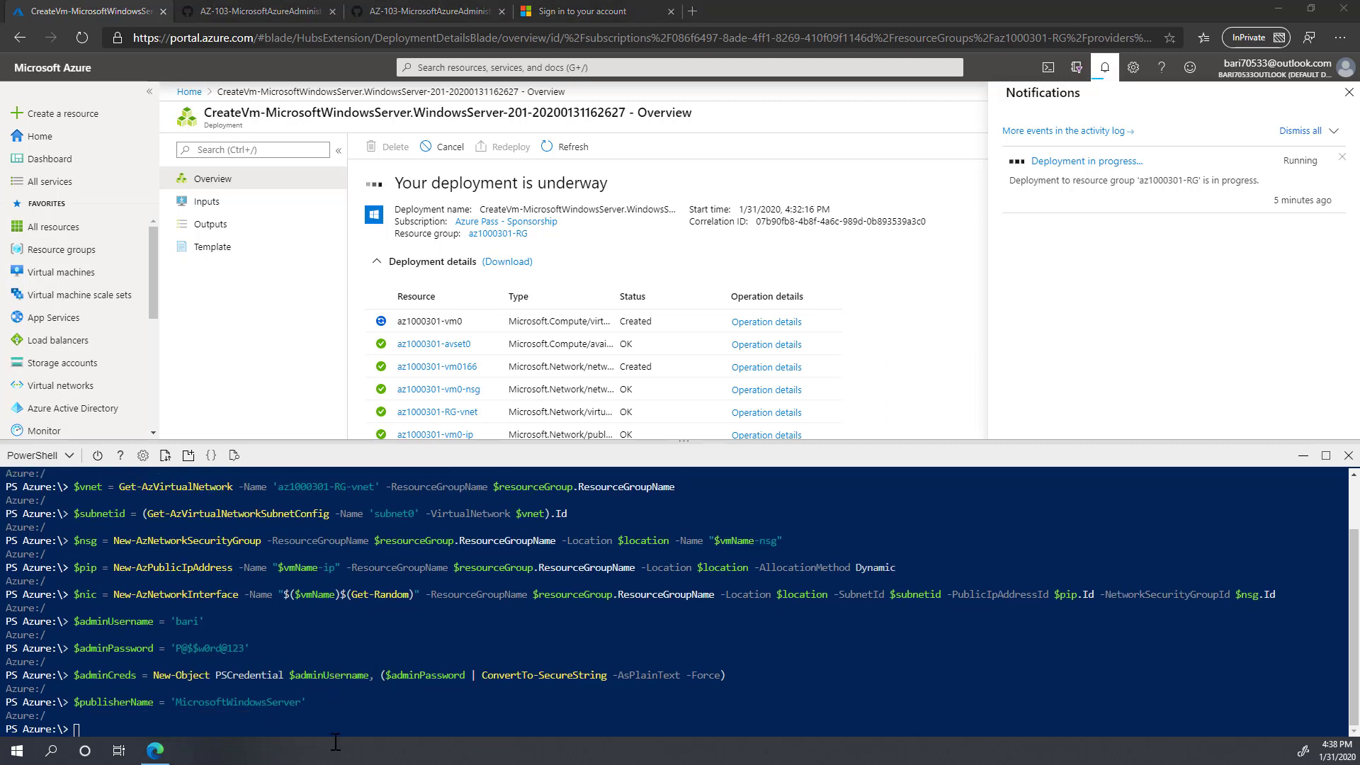
pyautogui.rightClick(207, 717)
pyautogui.click(256, 591)
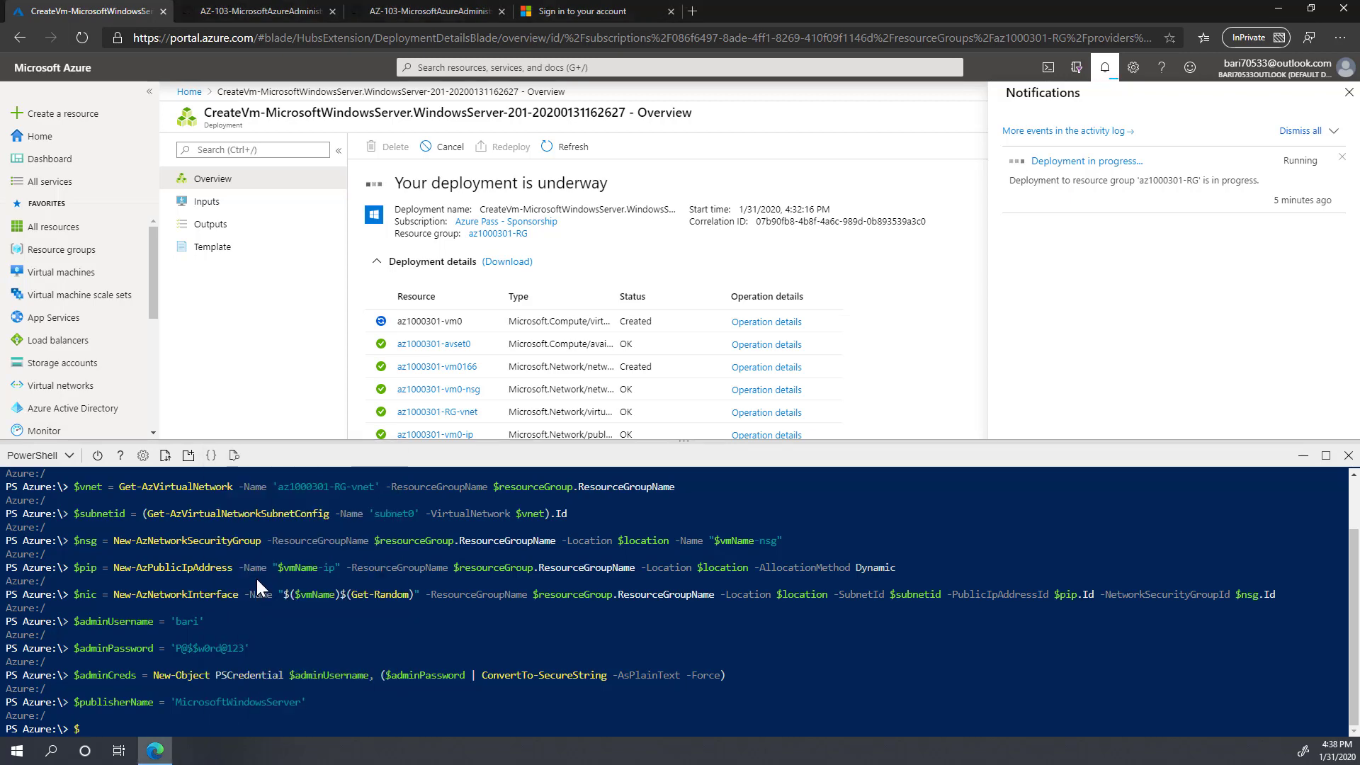
pyautogui.press('Return')
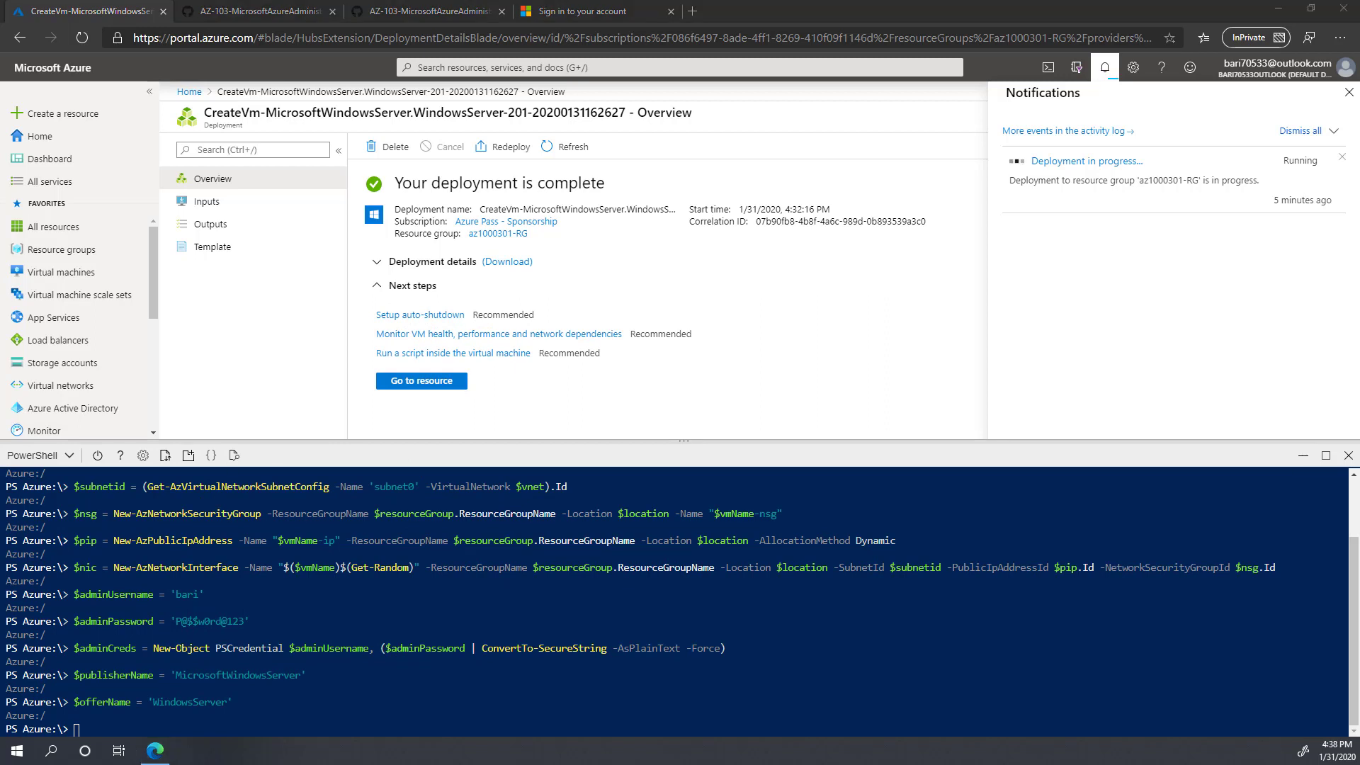
# Step: Set the 2016-Datacenter SKU and look up the OS disk type
pyautogui.rightClick(254, 705)
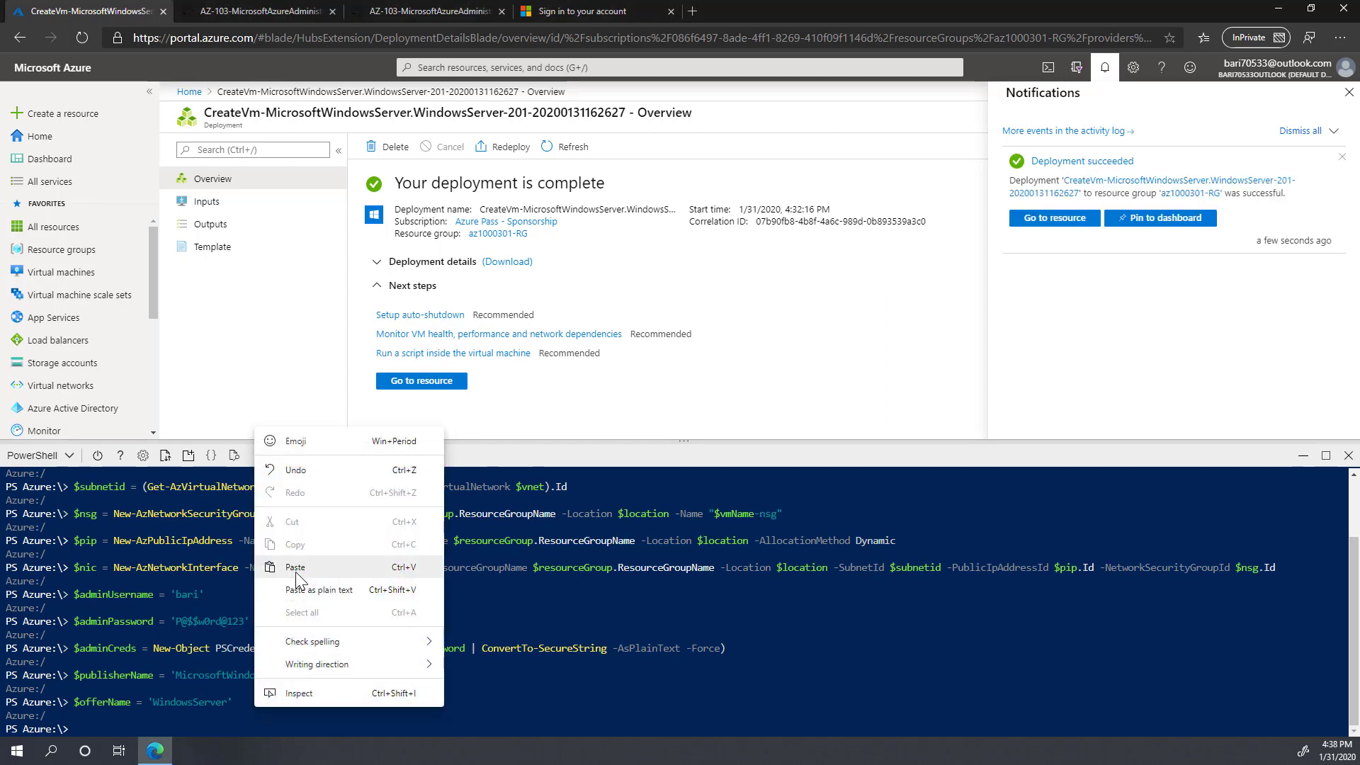
pyautogui.click(295, 568)
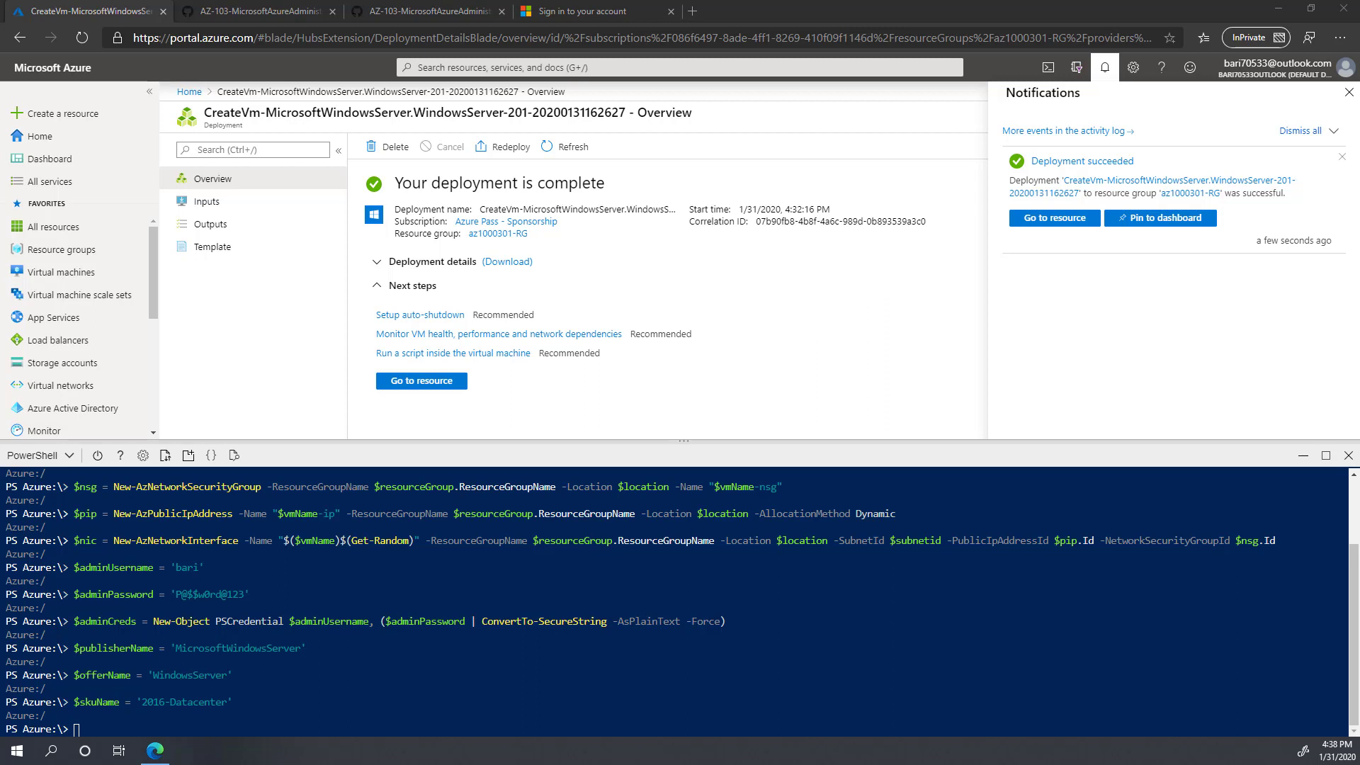
pyautogui.rightClick(308, 685)
pyautogui.click(345, 541)
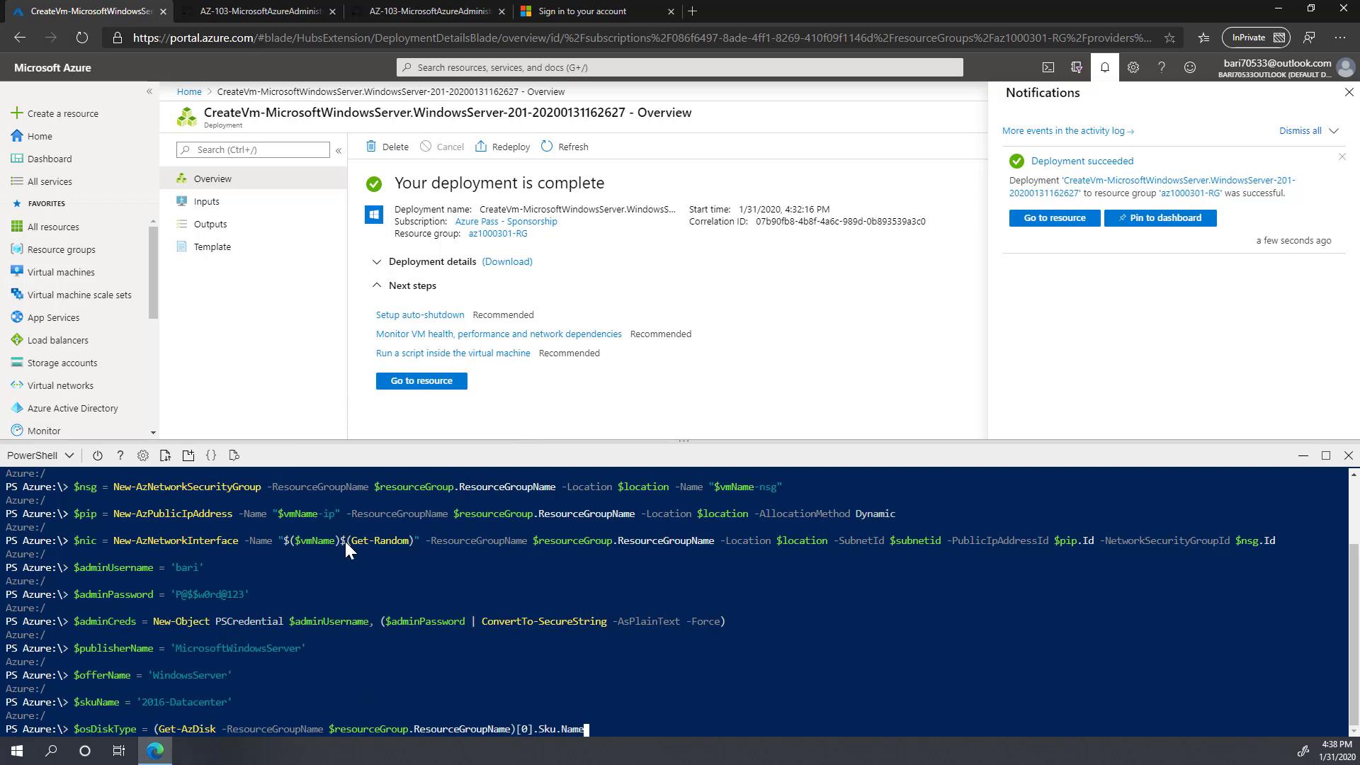
pyautogui.press('Return')
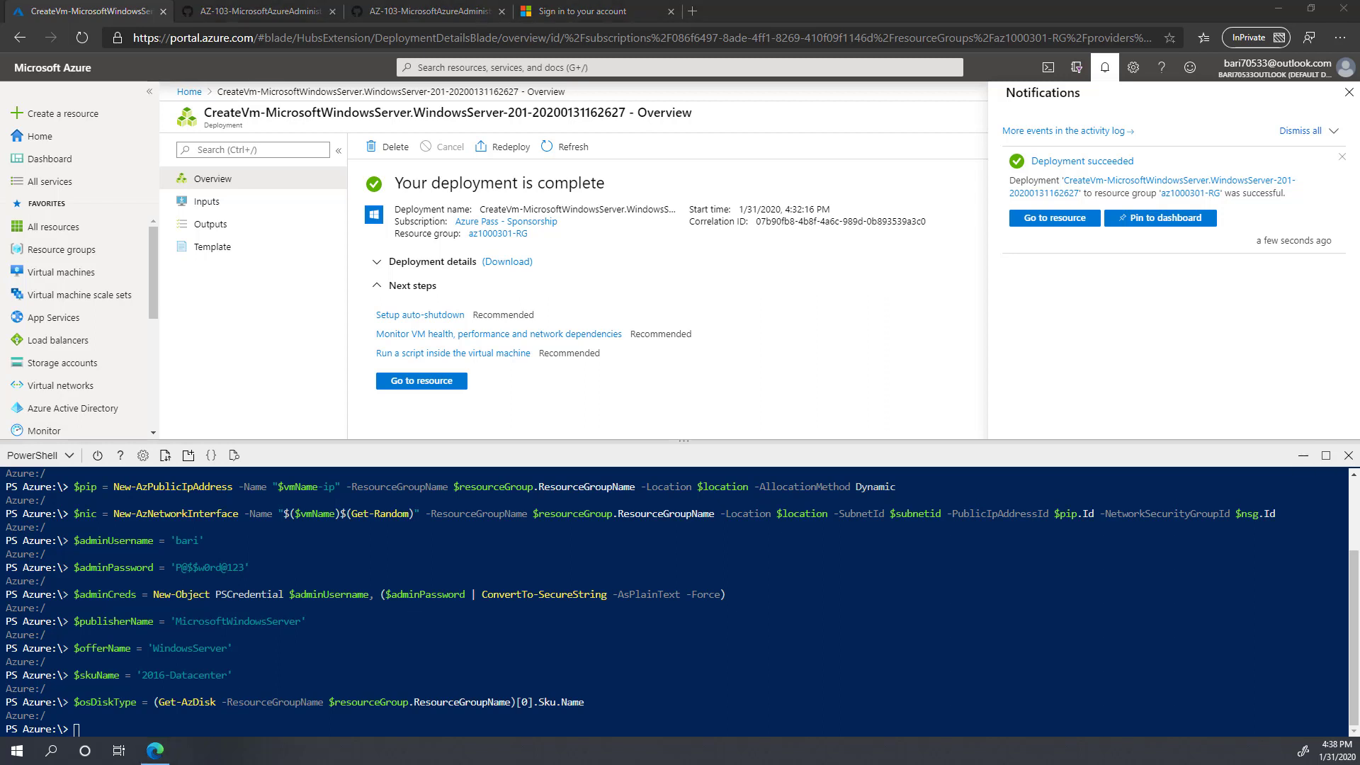
# Step: Build the VM configuration in the availability set, attach the NIC, and apply OS settings
pyautogui.rightClick(205, 709)
pyautogui.click(245, 559)
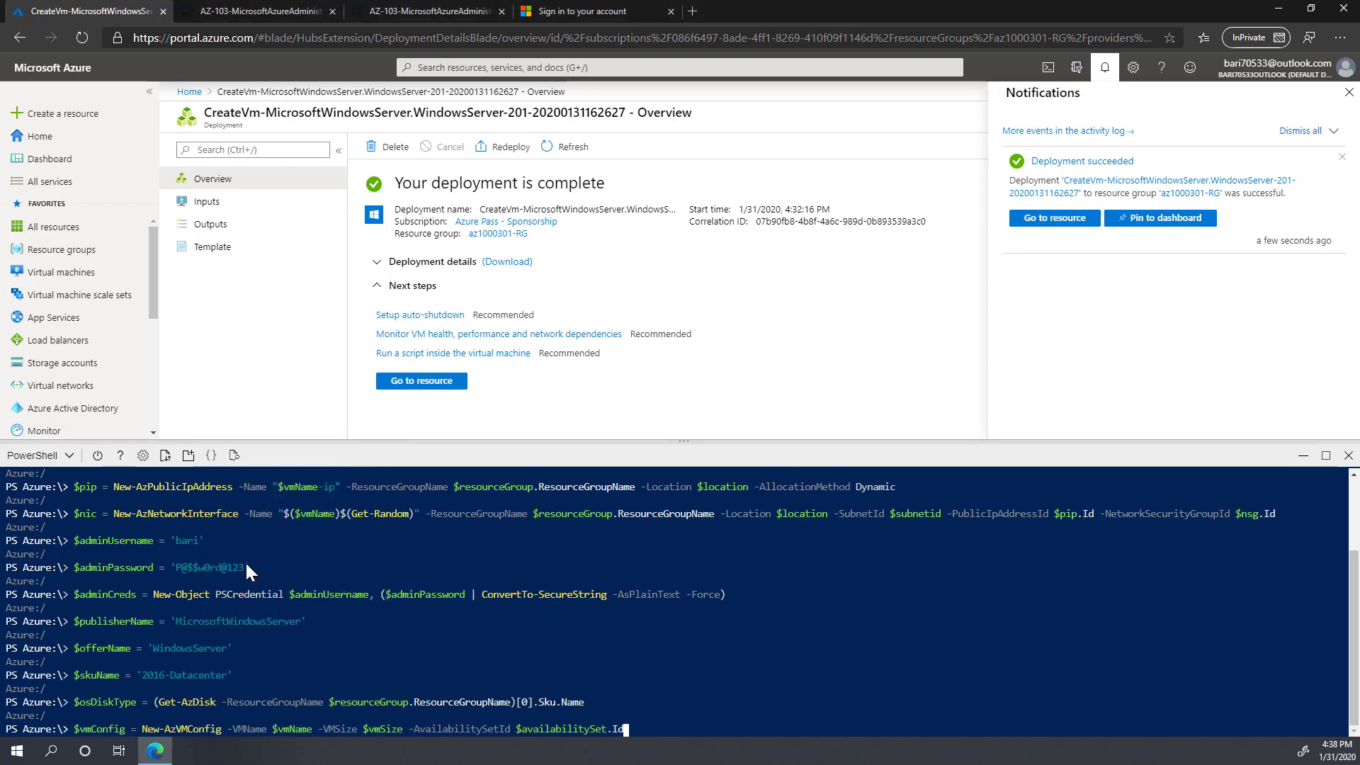
pyautogui.press('Return')
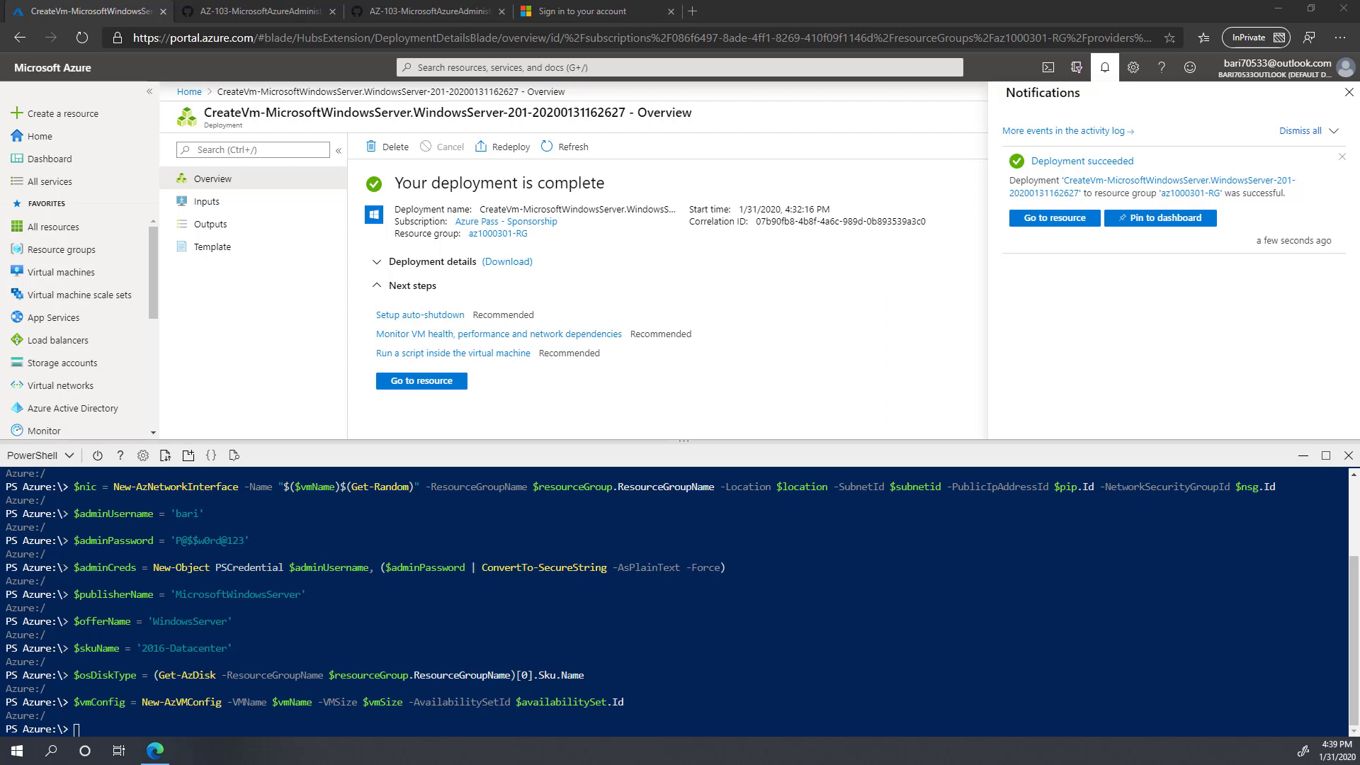
pyautogui.rightClick(99, 719)
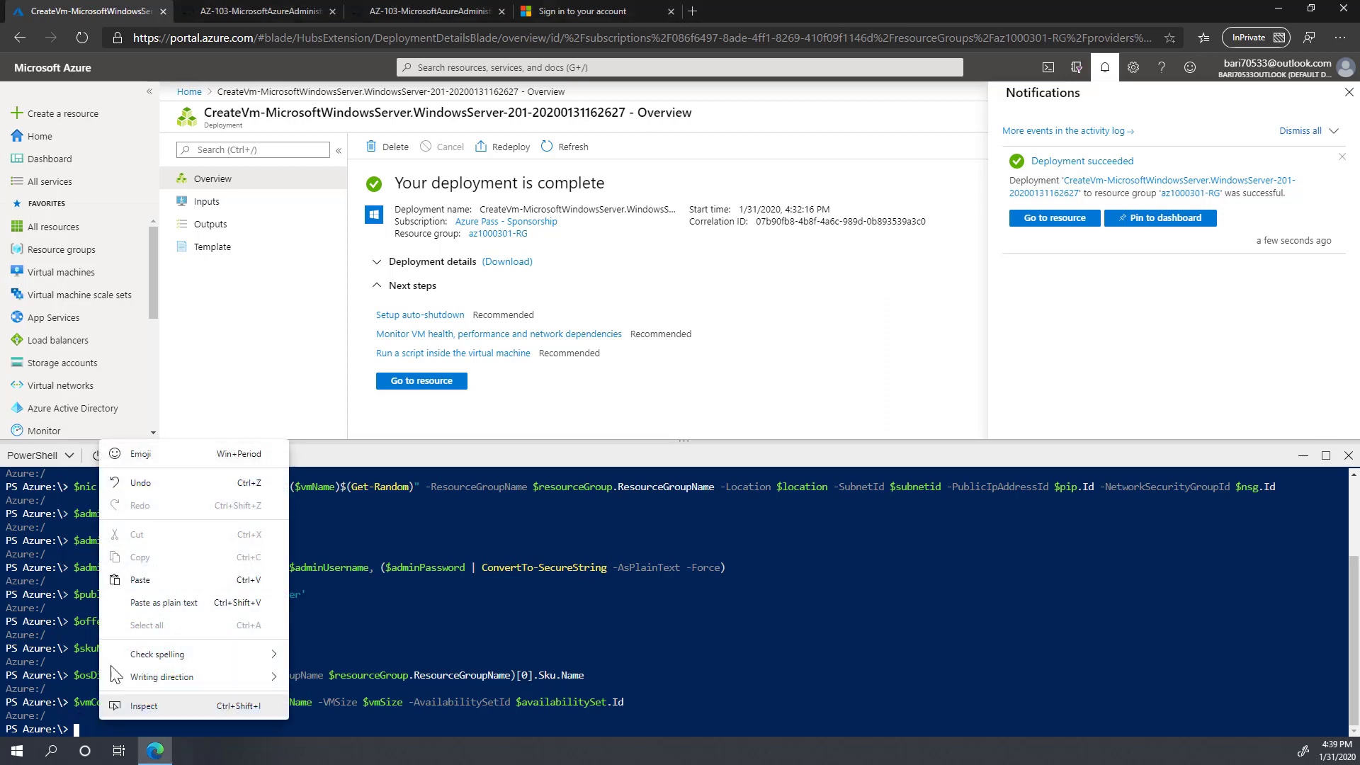
pyautogui.click(147, 577)
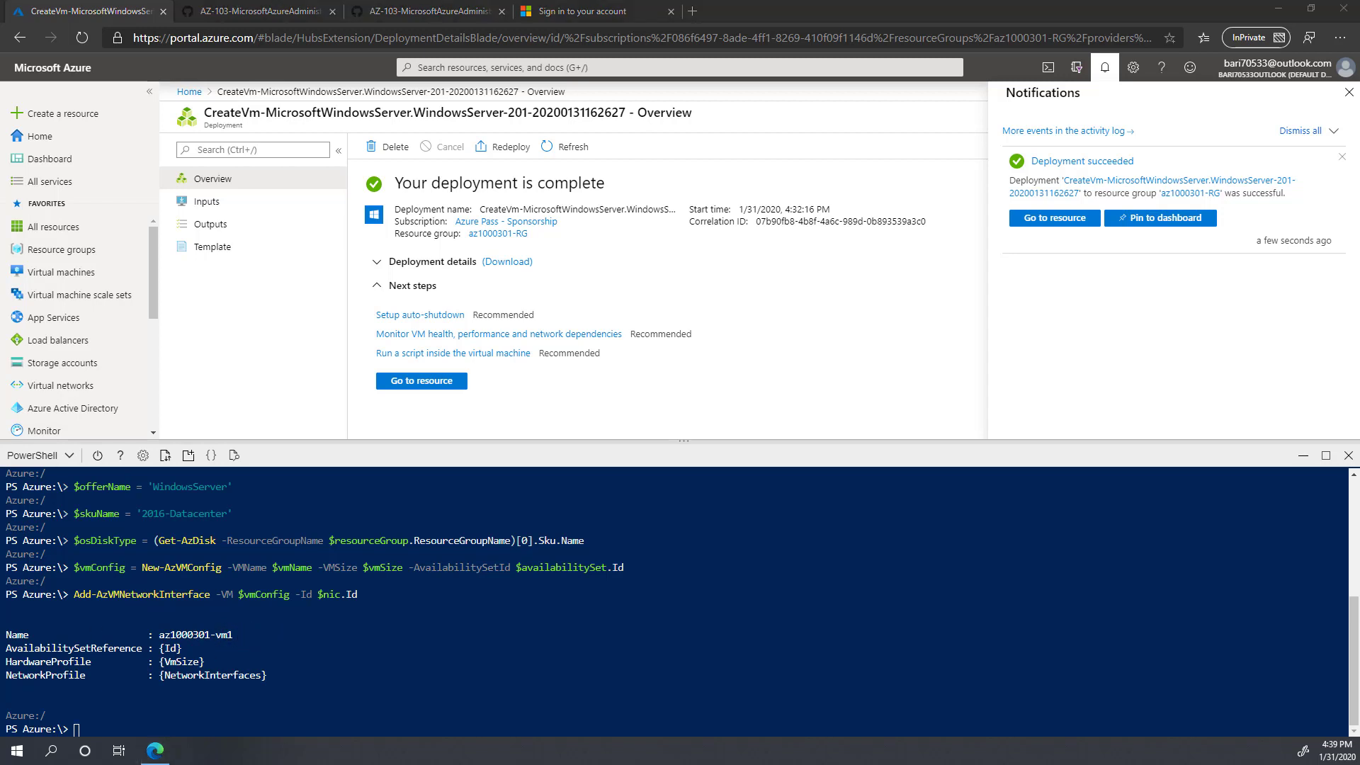
pyautogui.rightClick(175, 709)
pyautogui.click(211, 568)
pyautogui.press('Return')
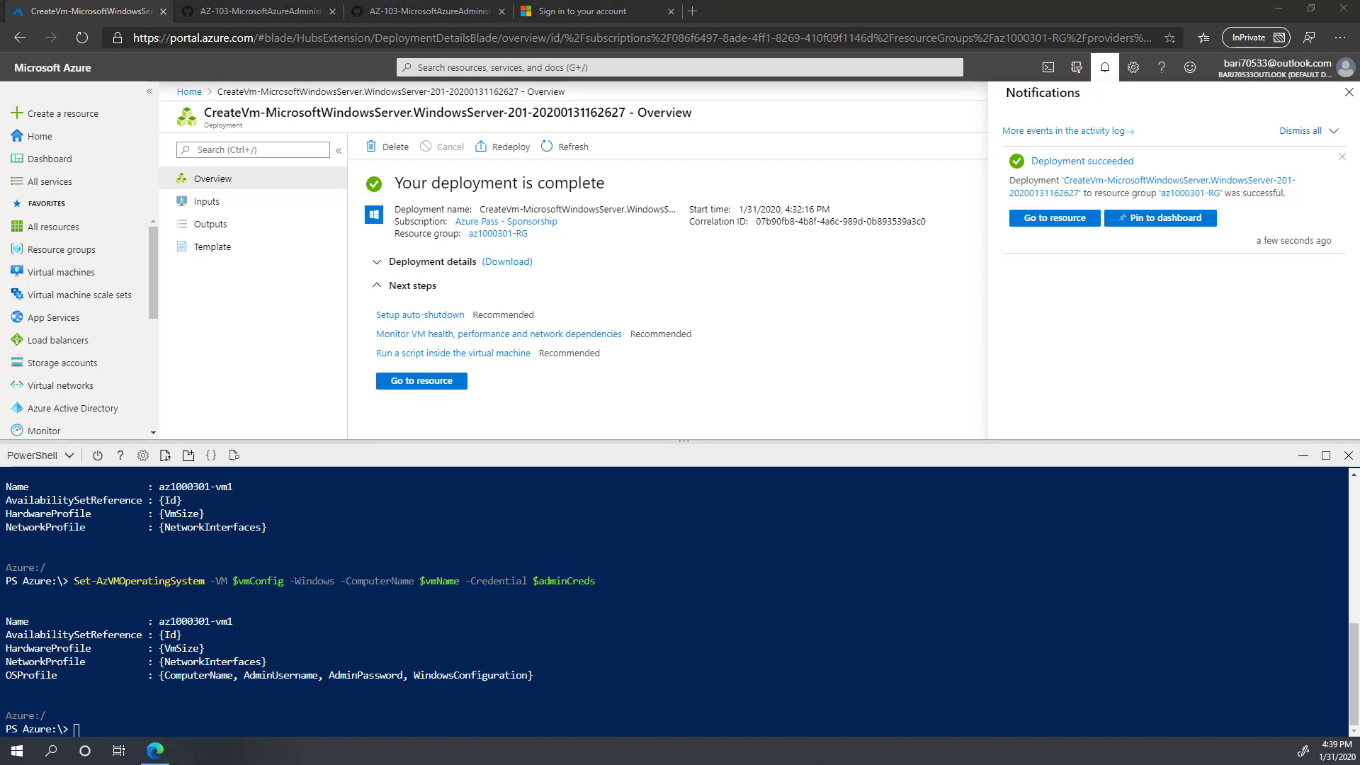
# Step: Apply the source image and OS disk settings to the VM configuration
pyautogui.rightClick(184, 723)
pyautogui.click(226, 567)
pyautogui.press('Return')
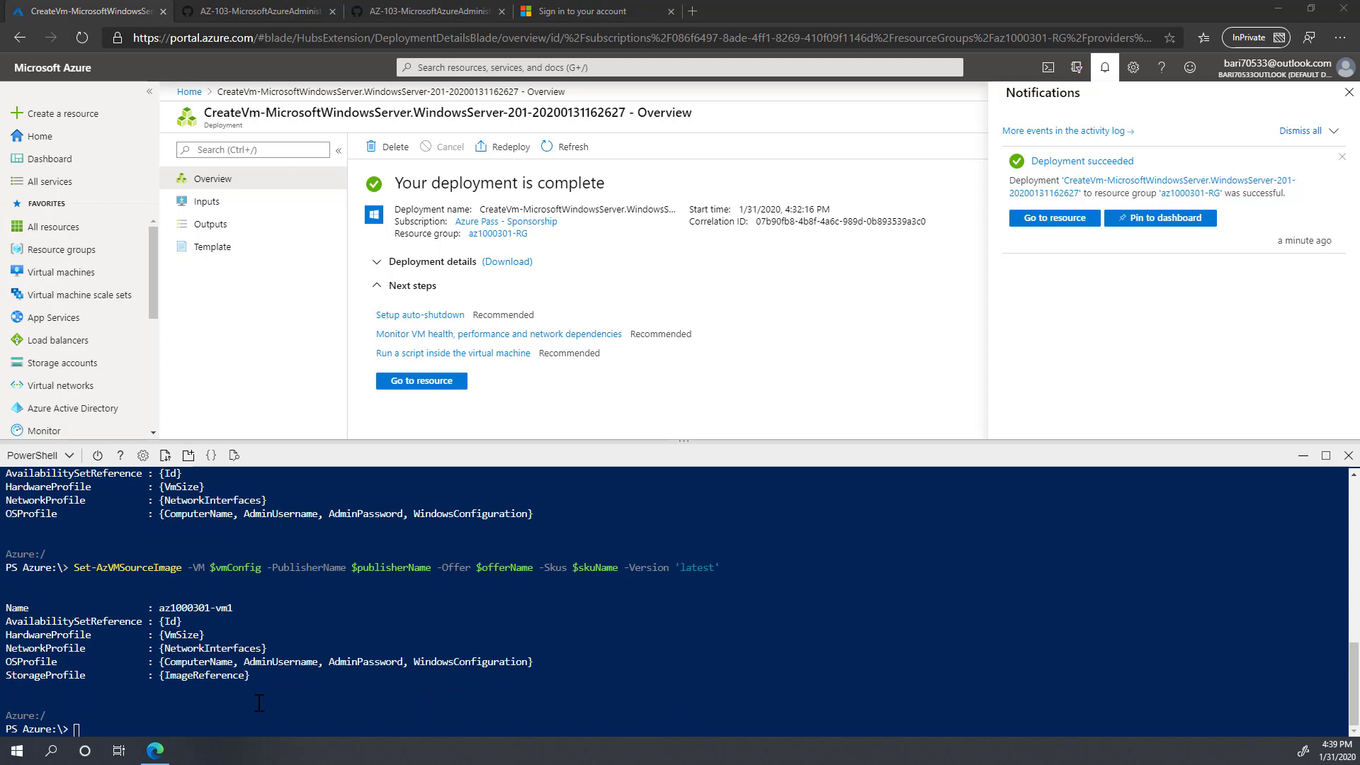
pyautogui.rightClick(211, 701)
pyautogui.click(268, 550)
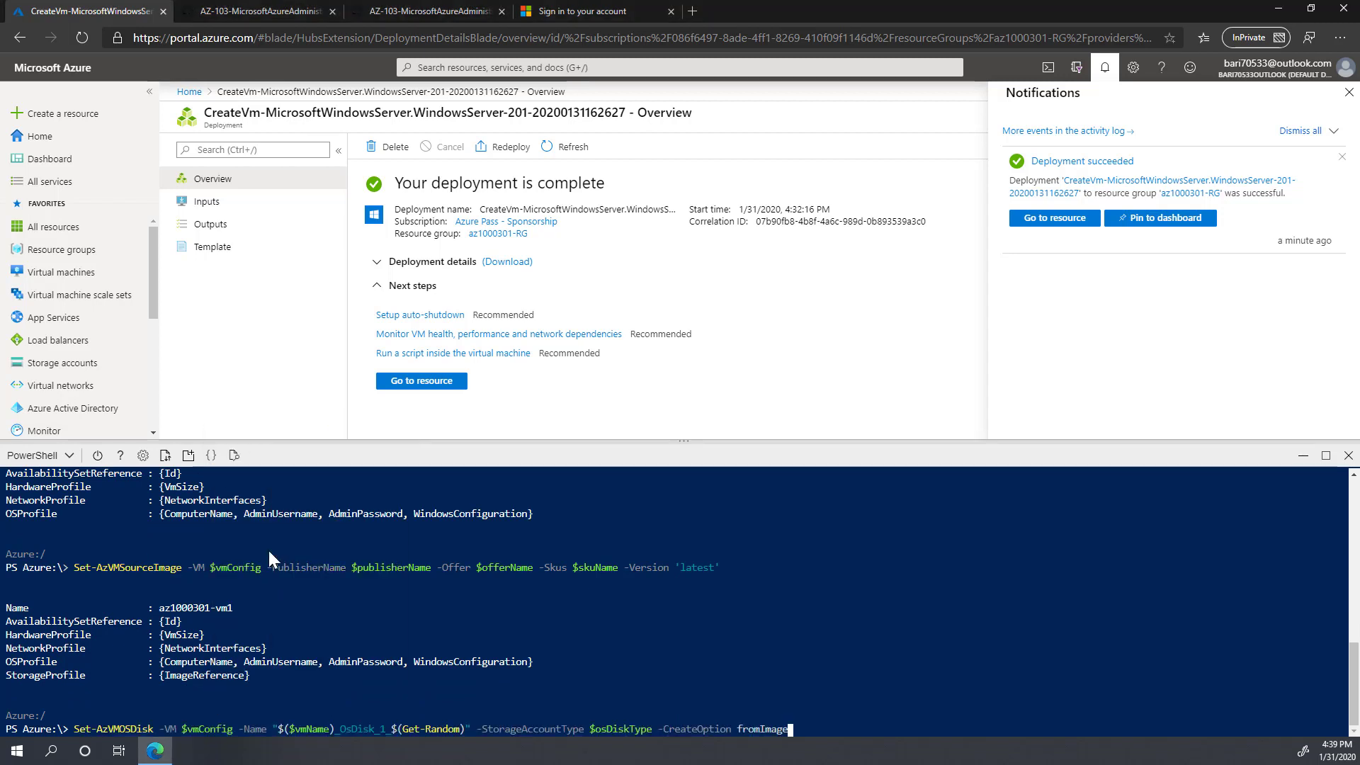
pyautogui.press('Return')
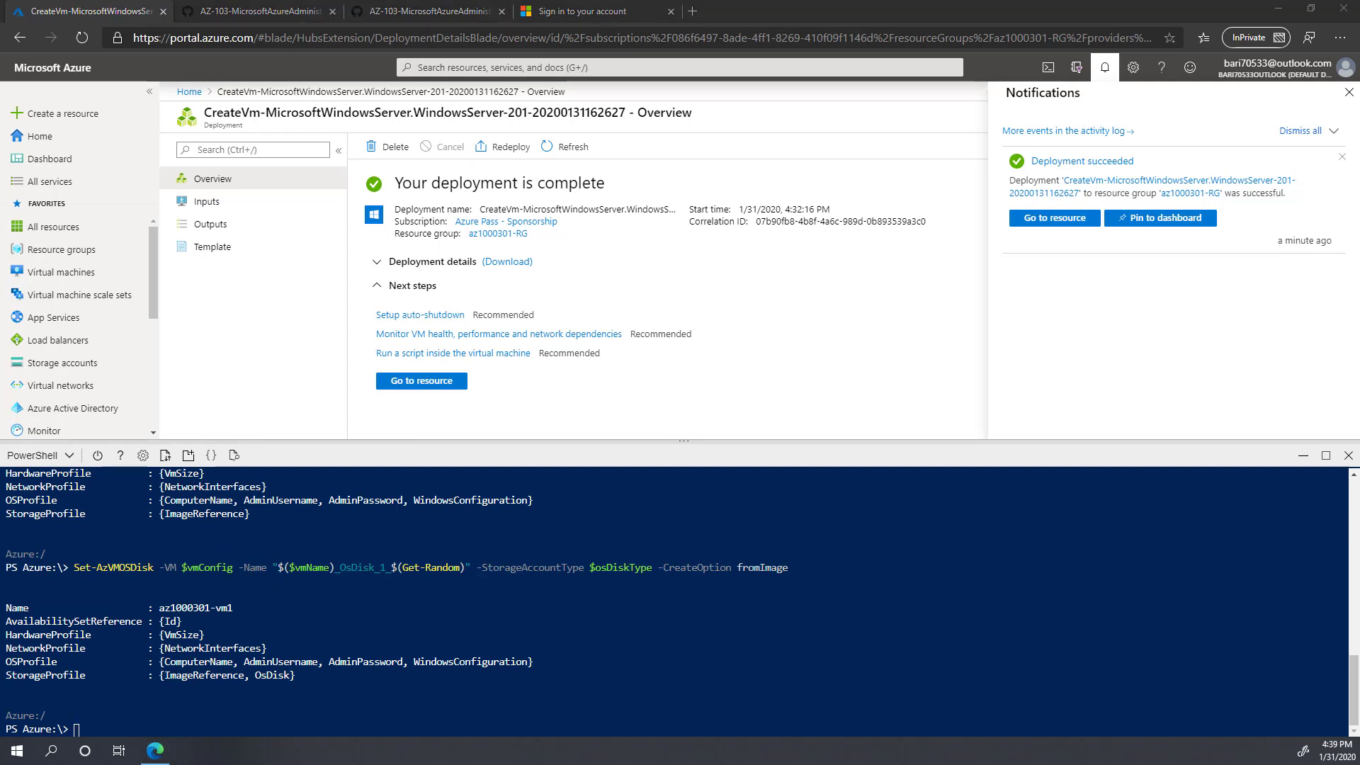
# Step: Disable boot diagnostics and submit New-AzVM to create az1000301-vm1
pyautogui.rightClick(140, 679)
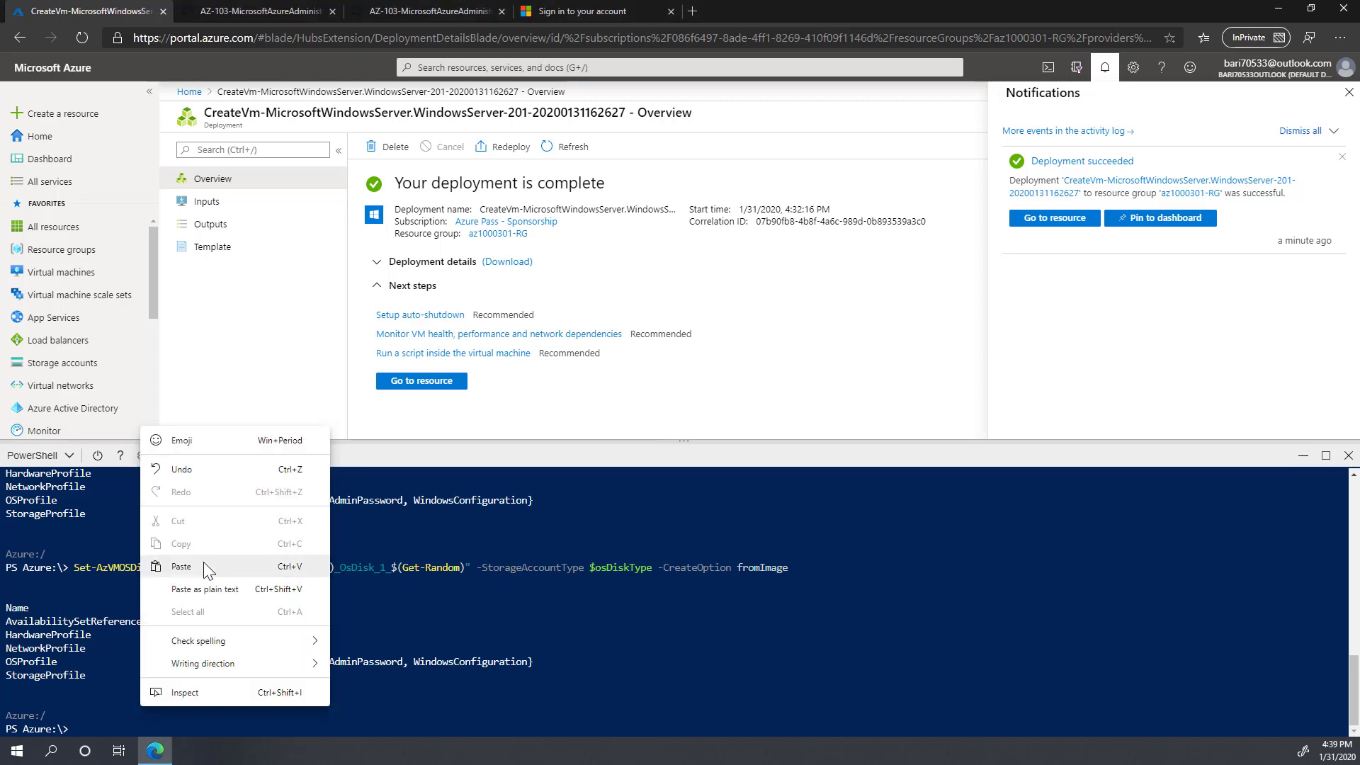
pyautogui.click(181, 566)
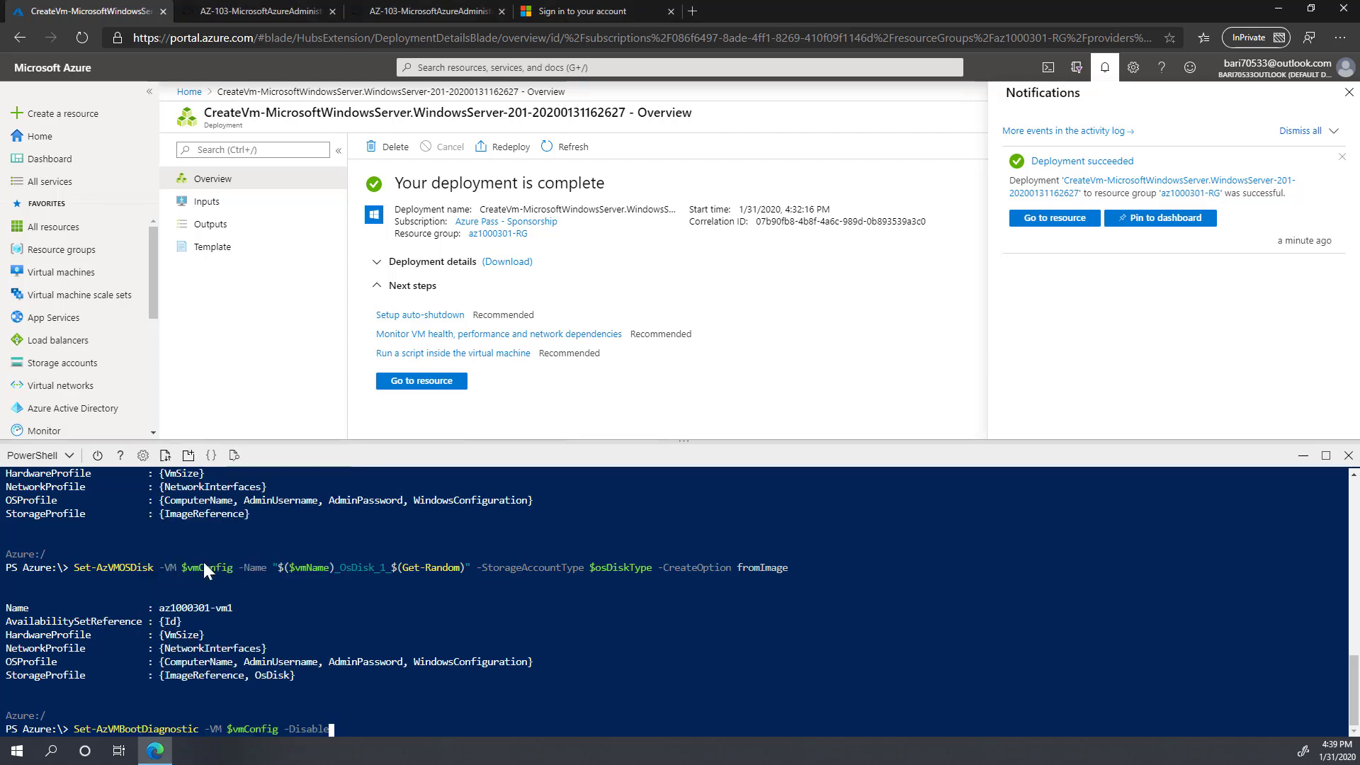
pyautogui.press('Return')
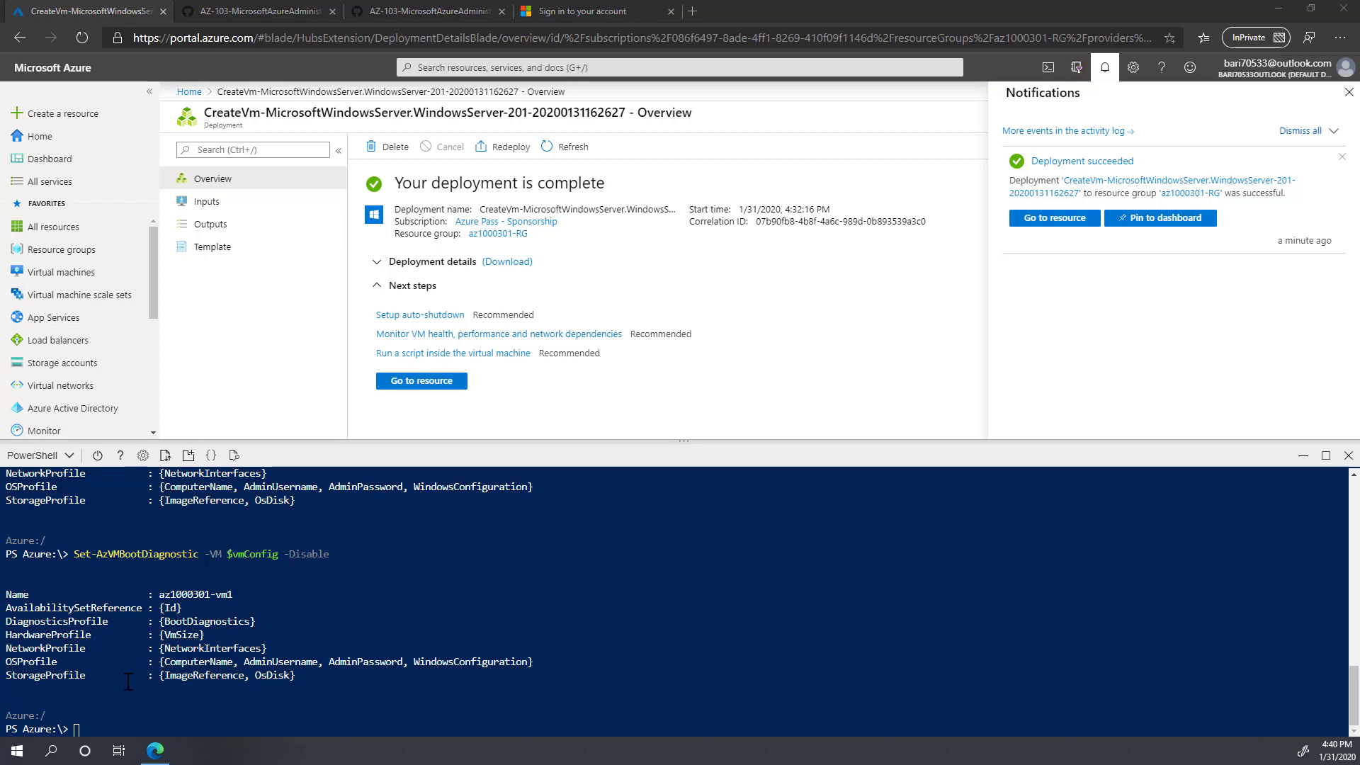
pyautogui.rightClick(145, 709)
pyautogui.click(191, 570)
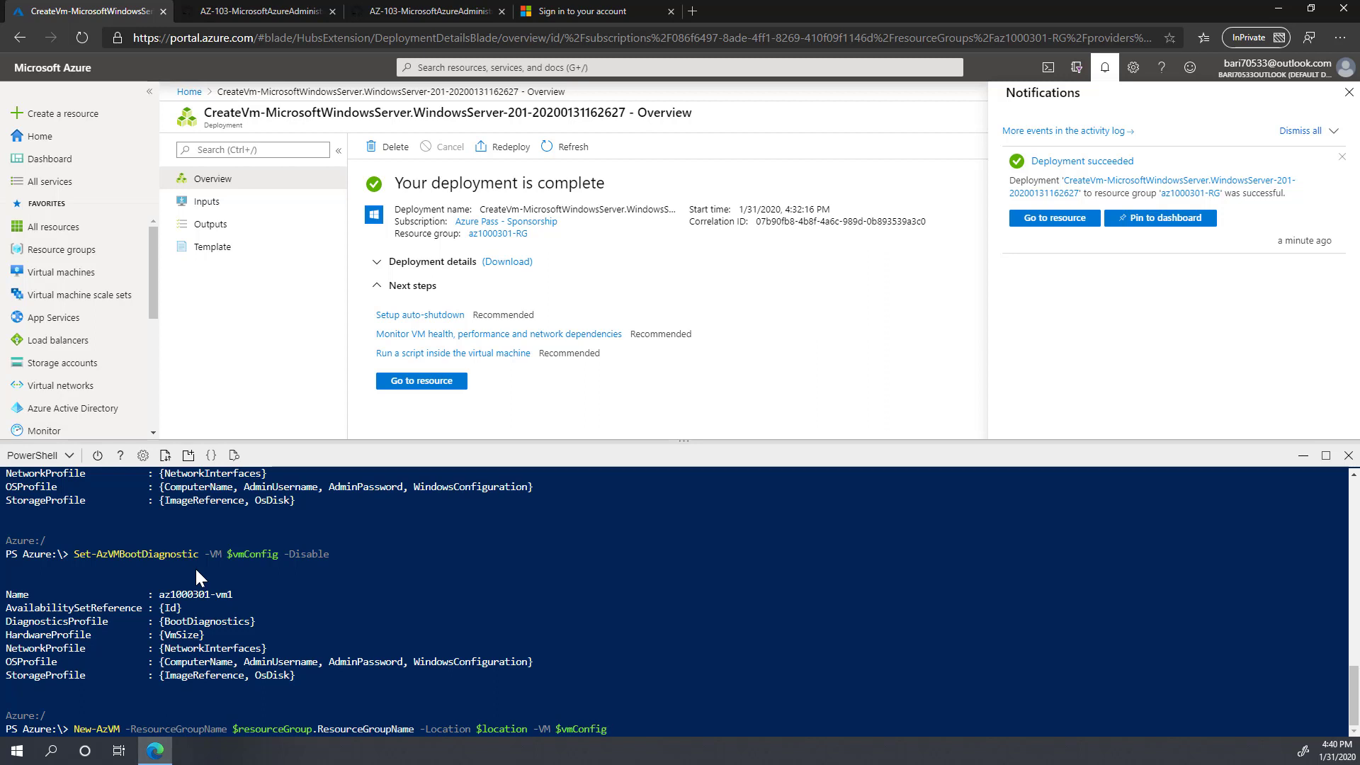
pyautogui.press('Return')
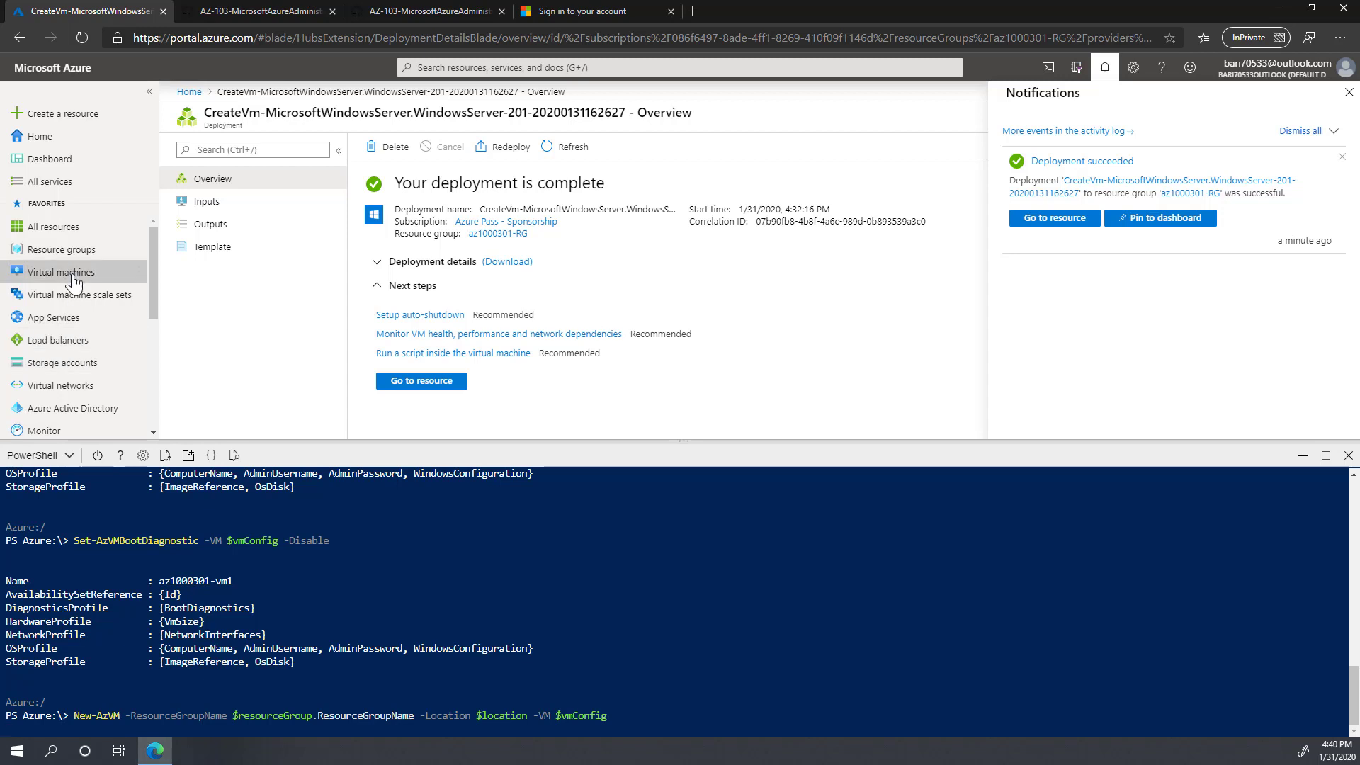
# Step: Open az1000301-vm0, then refresh the Virtual machines list to see az1000301-vm1 creating
pyautogui.moveTo(401, 183); pyautogui.dragTo(614, 186)
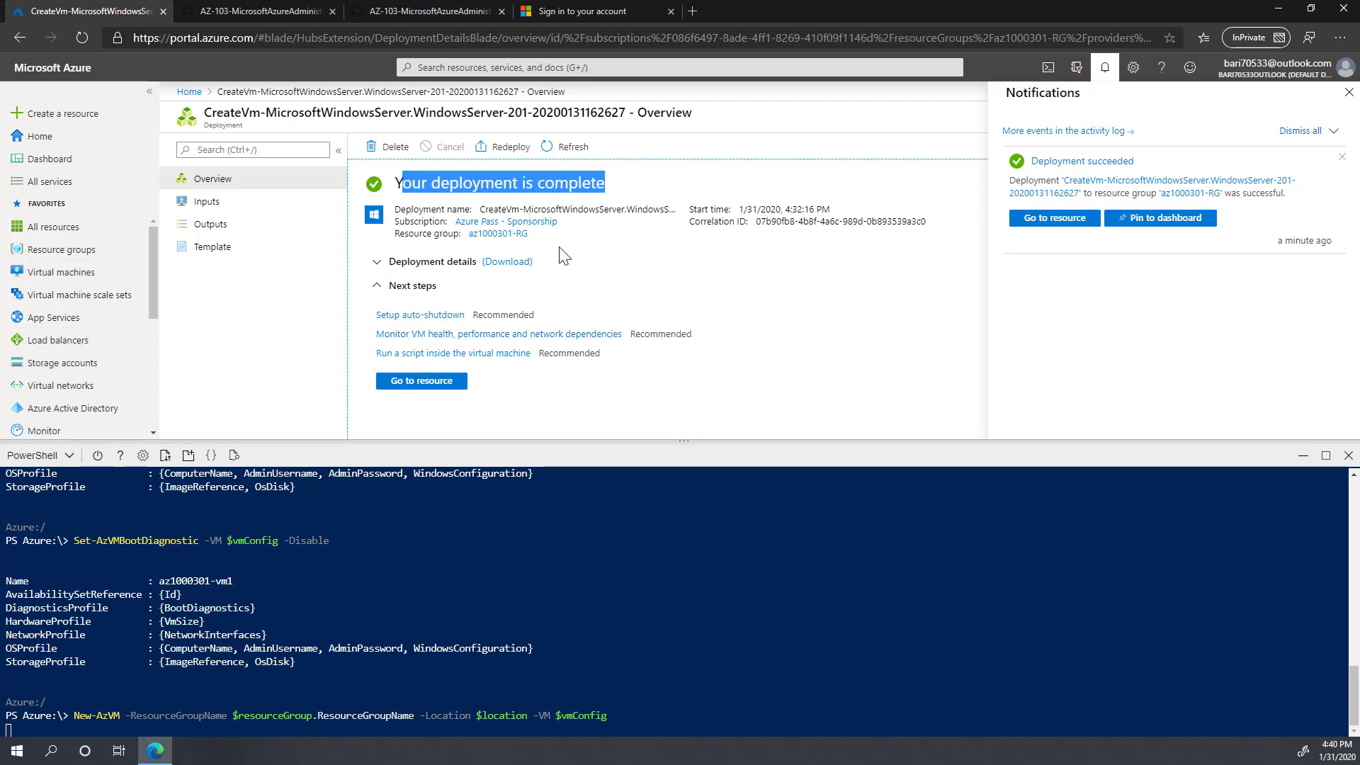
pyautogui.click(420, 382)
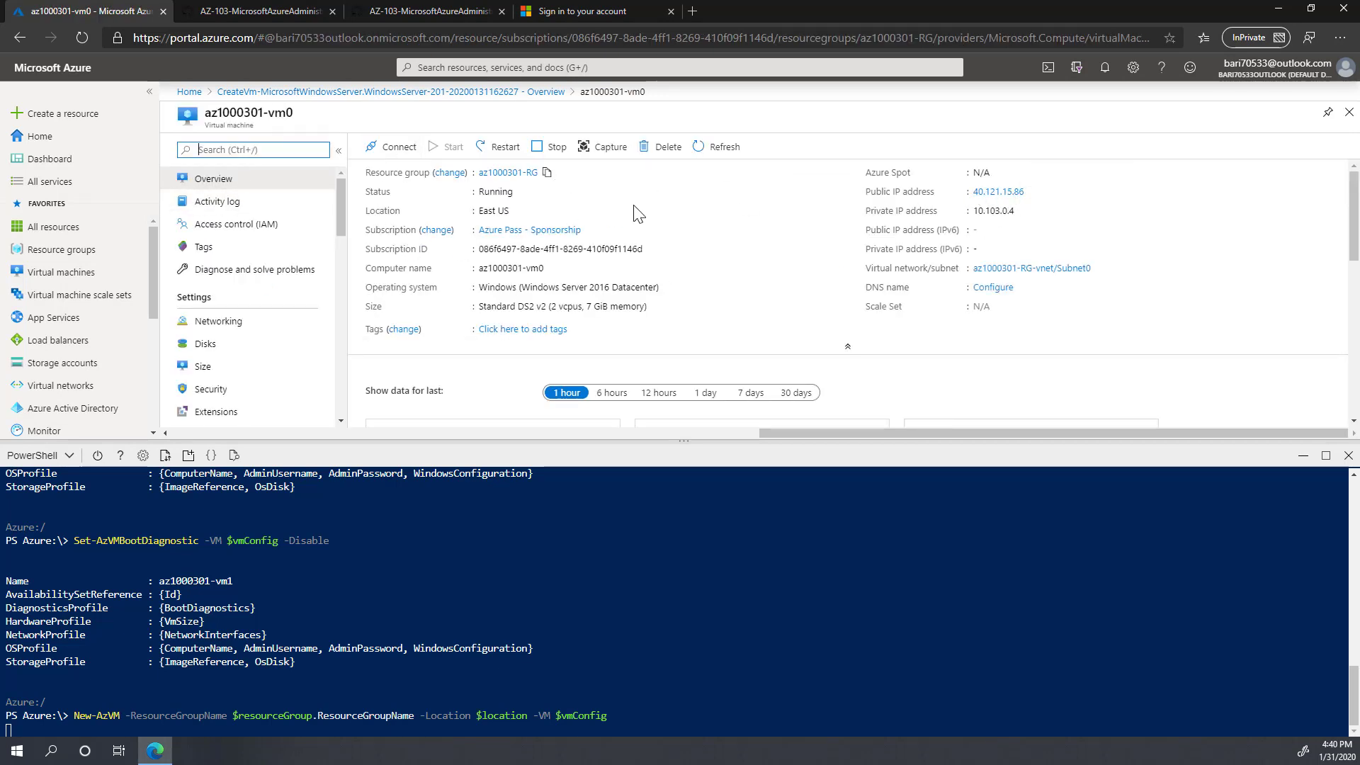
pyautogui.click(60, 275)
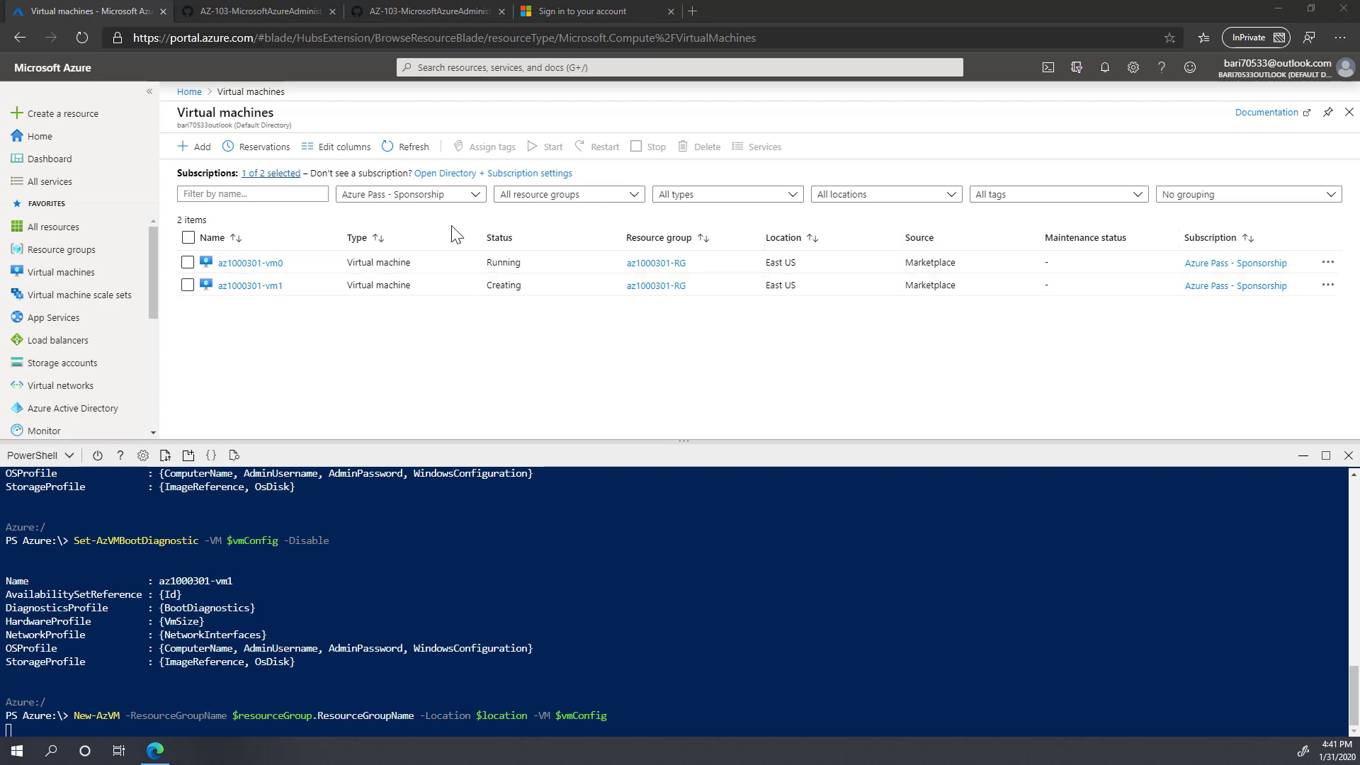
pyautogui.click(401, 148)
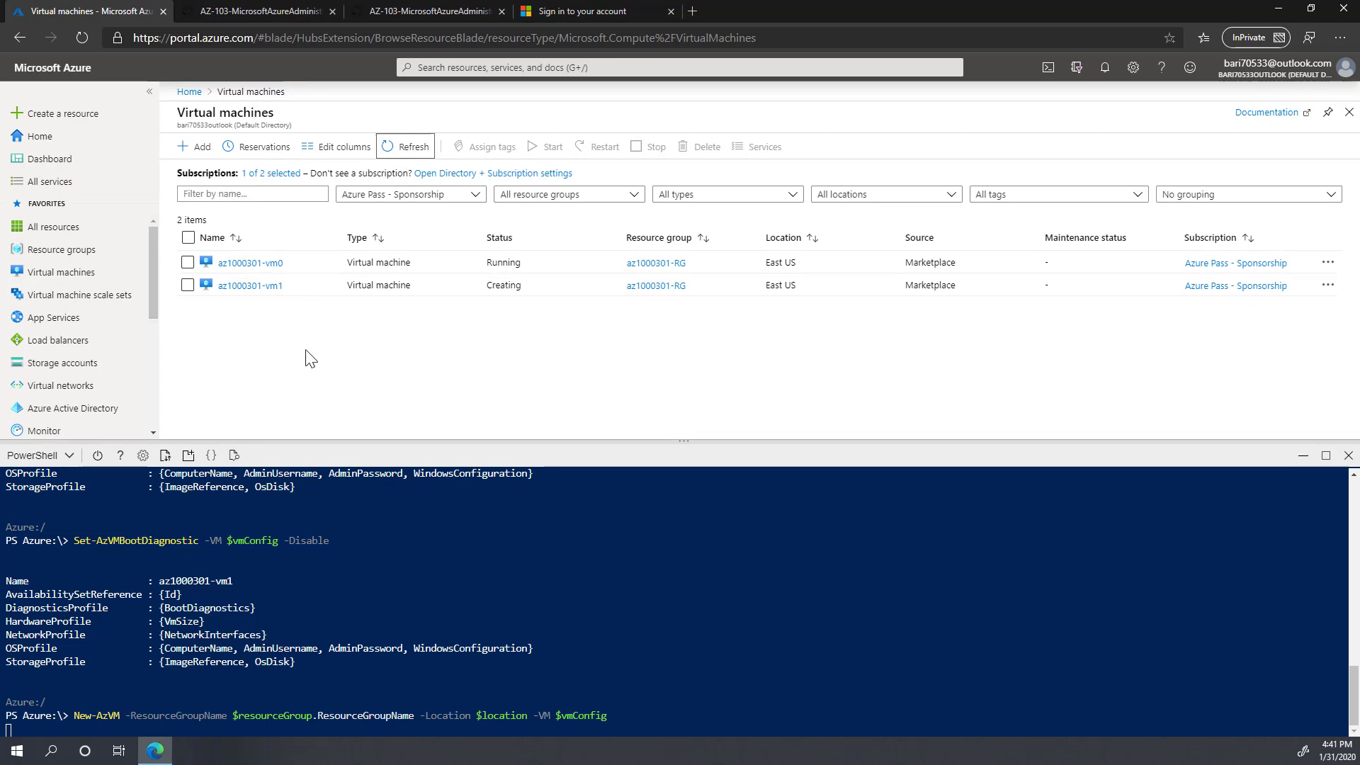
pyautogui.moveTo(681, 445); pyautogui.dragTo(672, 579)
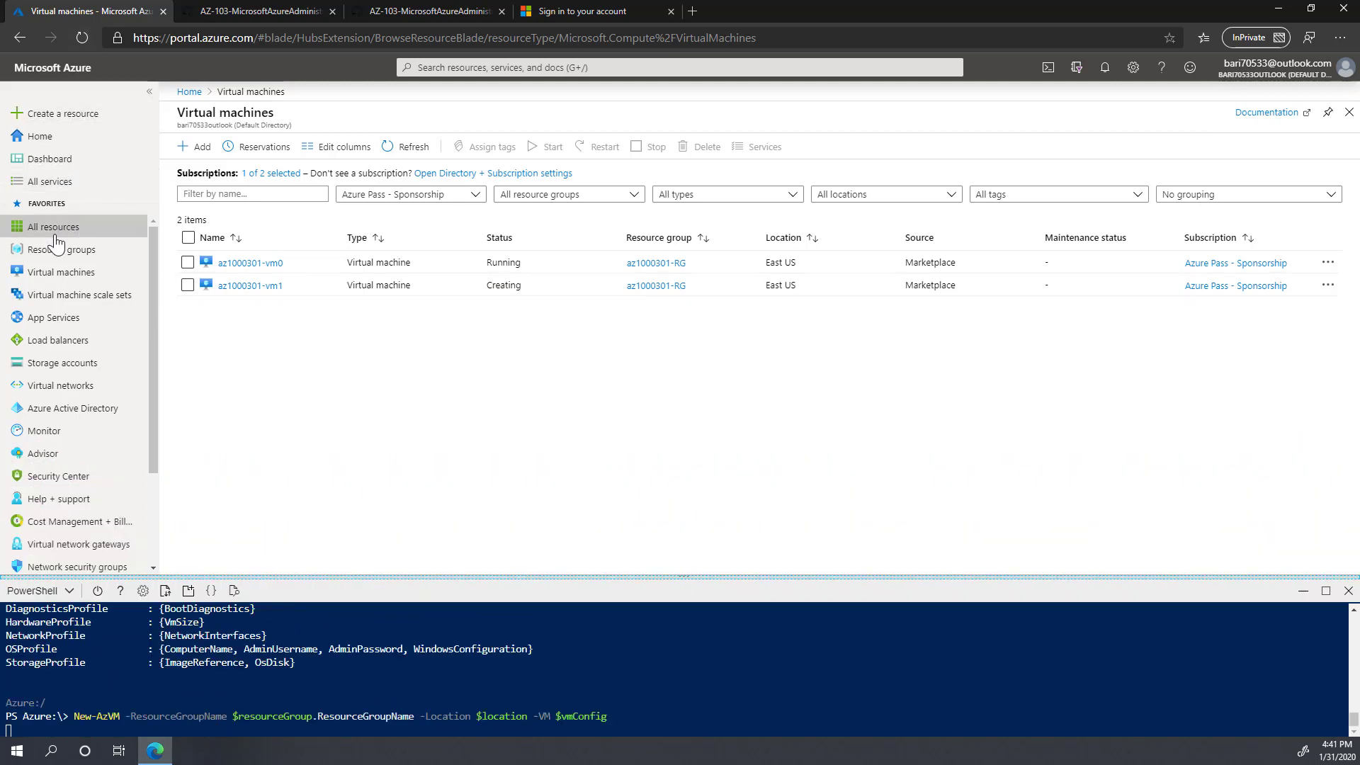
pyautogui.moveTo(74, 251)
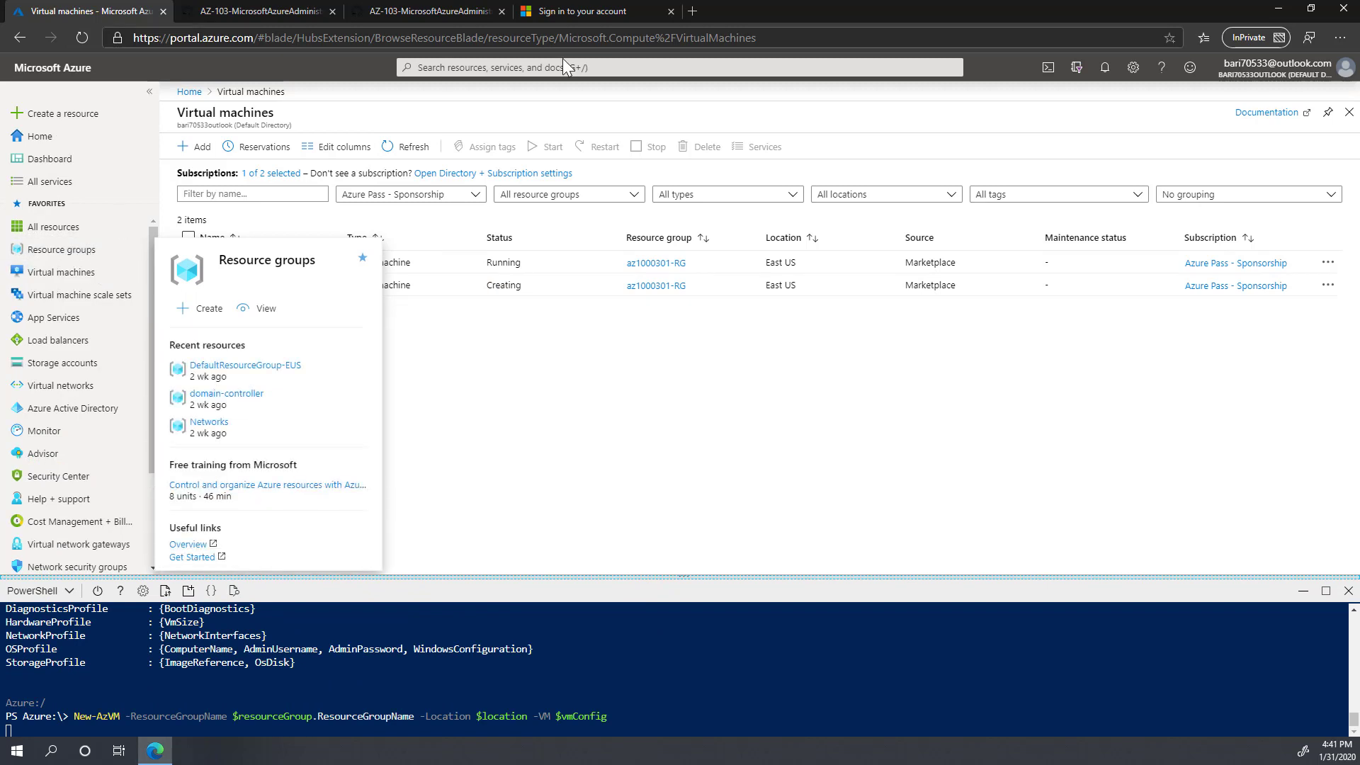
# Step: Start a custom template deployment from the 'deploy' search, building your own template
pyautogui.click(543, 67)
pyautogui.write('de')
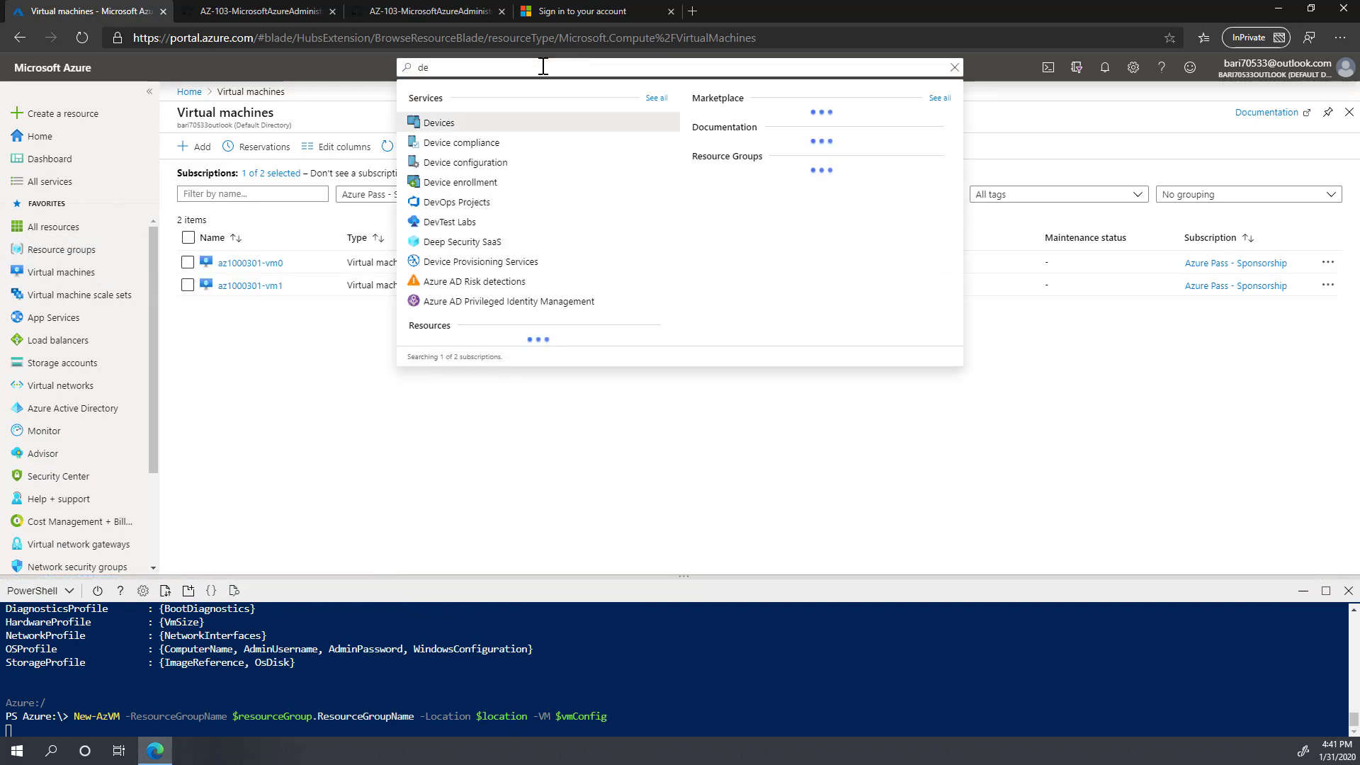
pyautogui.write('ploy')
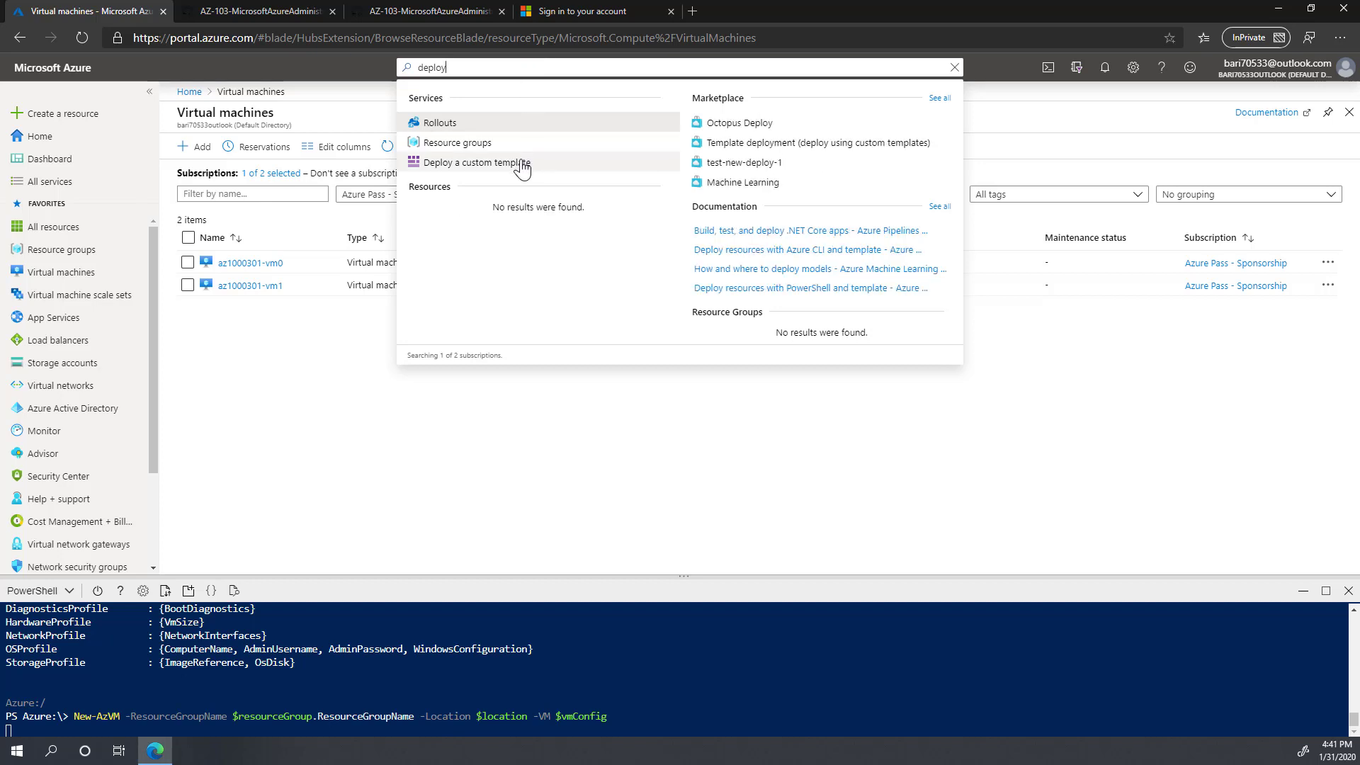
pyautogui.press('Escape')
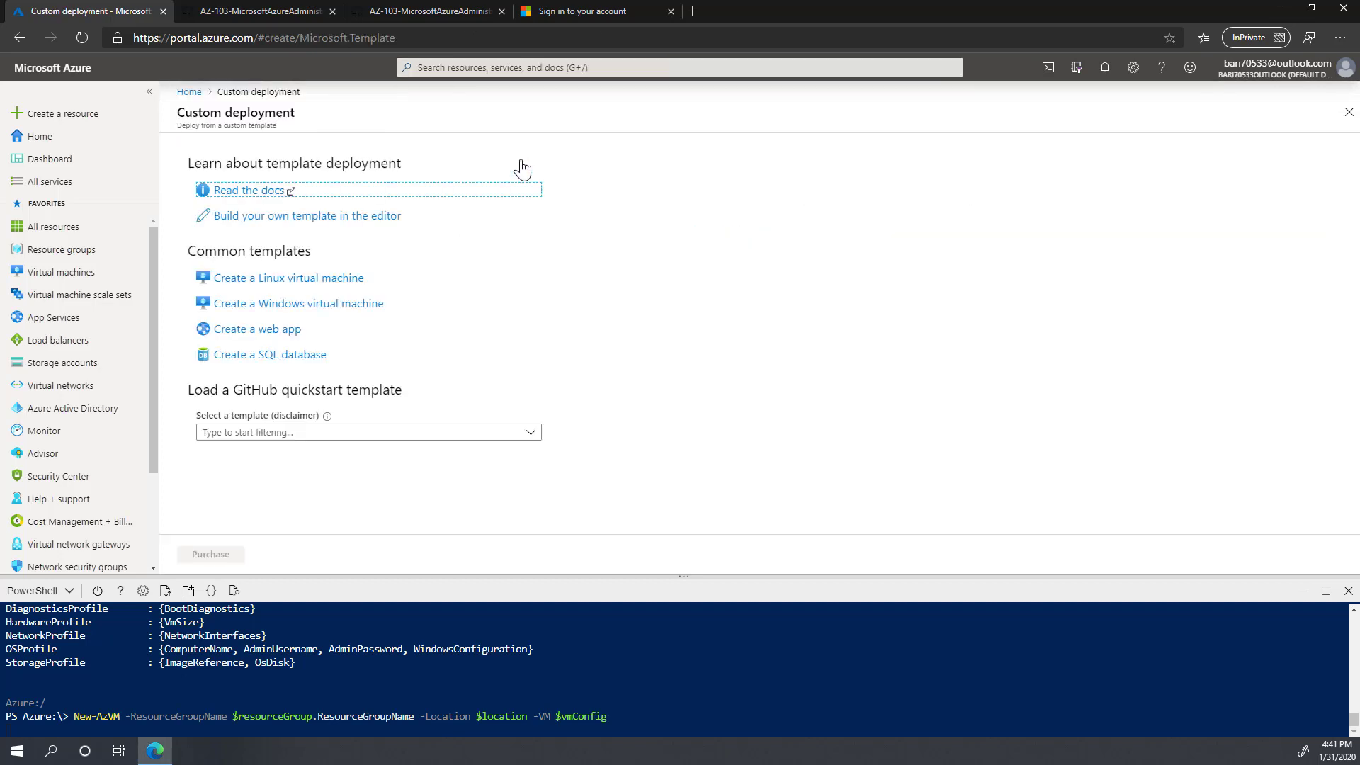
pyautogui.click(276, 216)
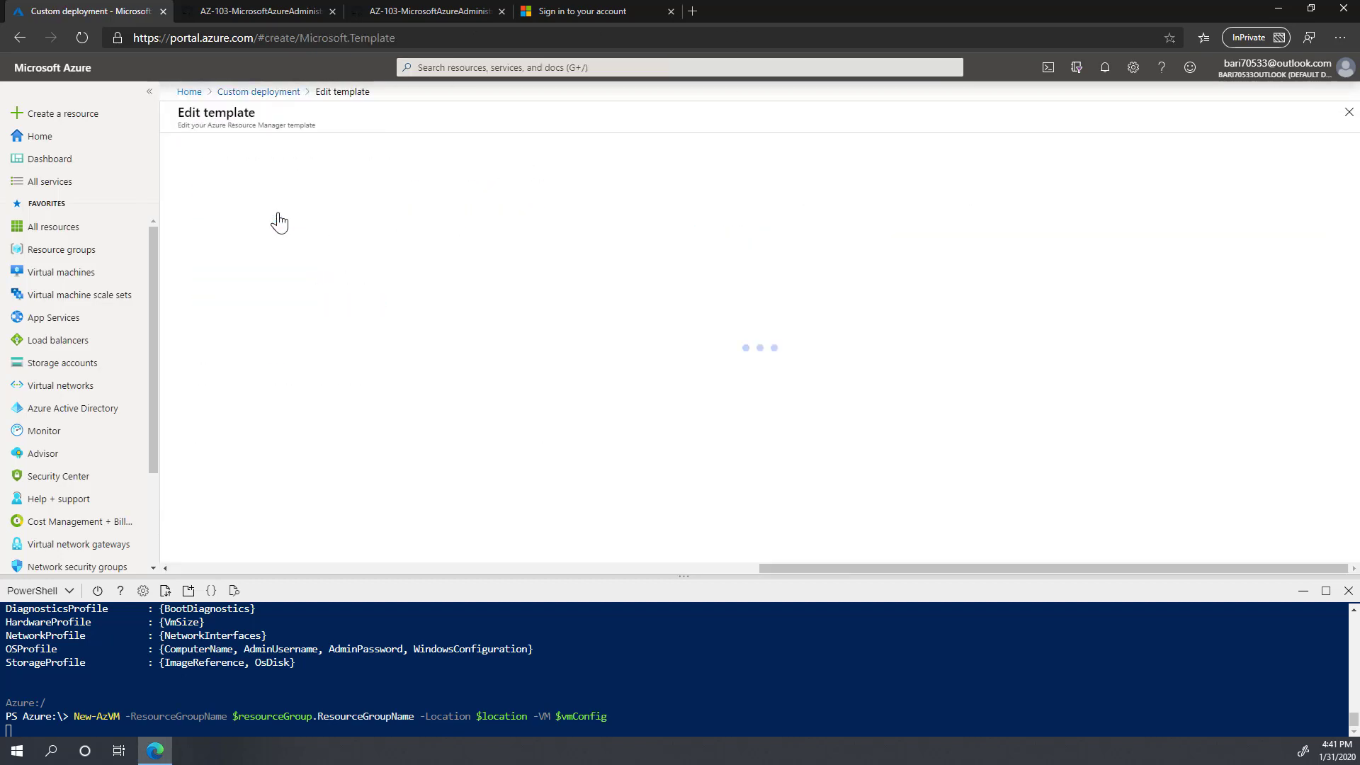
# Step: Load and save the az-100-03_azuredeploy.json template, then open its parameters for editing
pyautogui.click(394, 149)
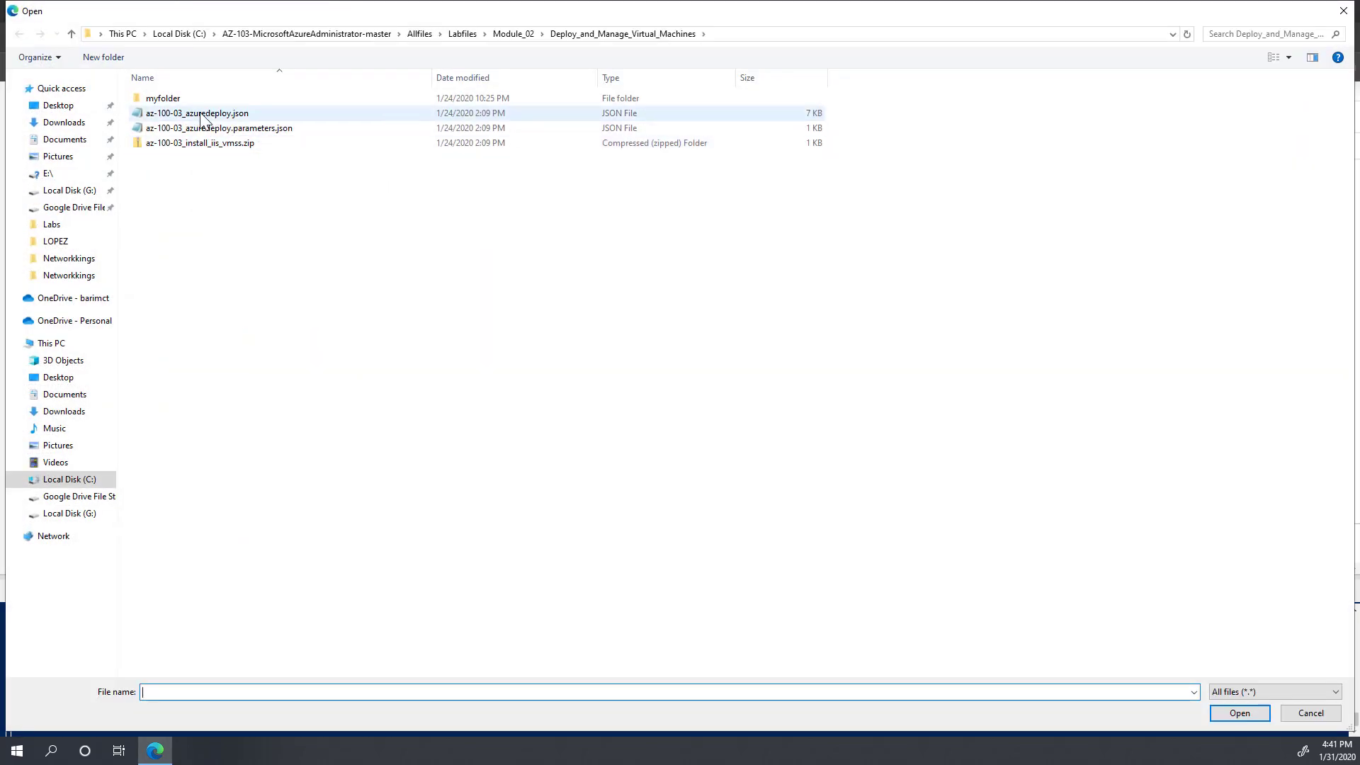
pyautogui.click(201, 115)
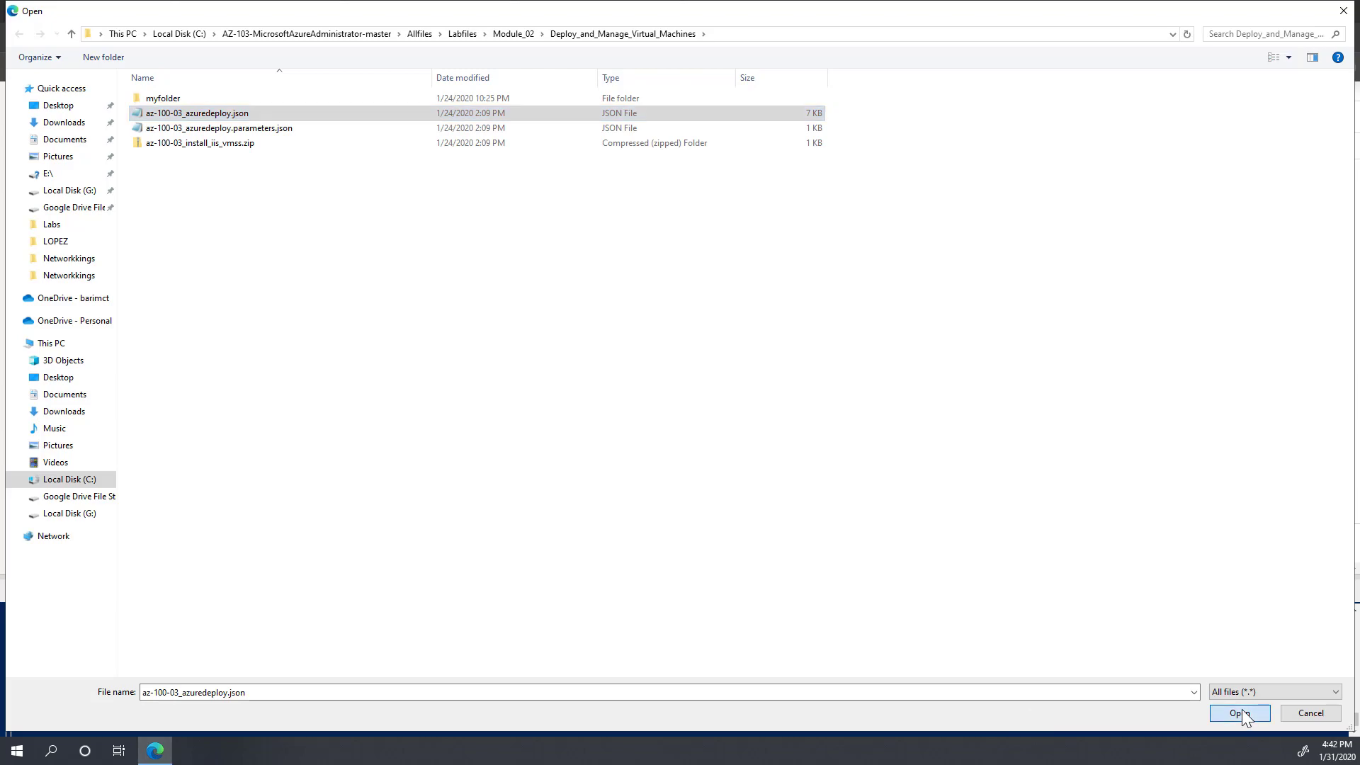
pyautogui.click(1243, 708)
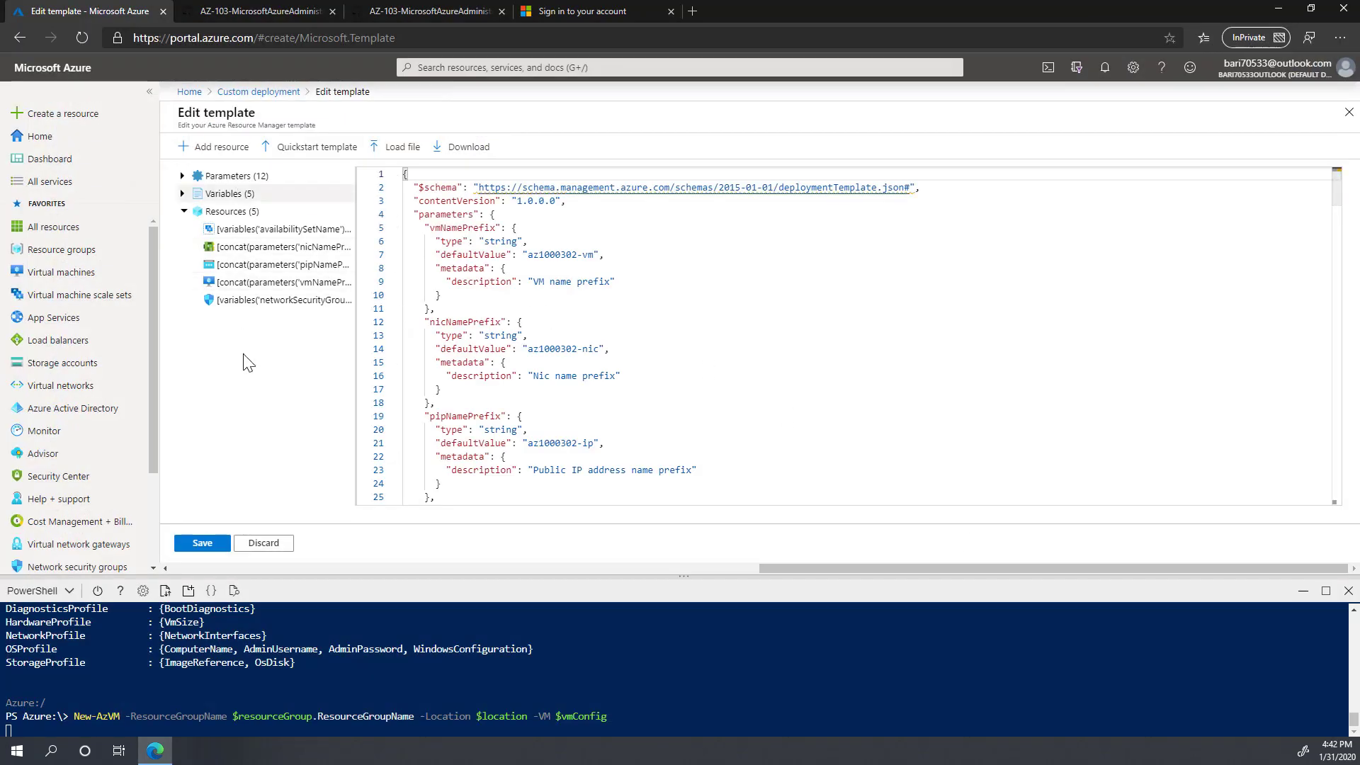
pyautogui.click(203, 546)
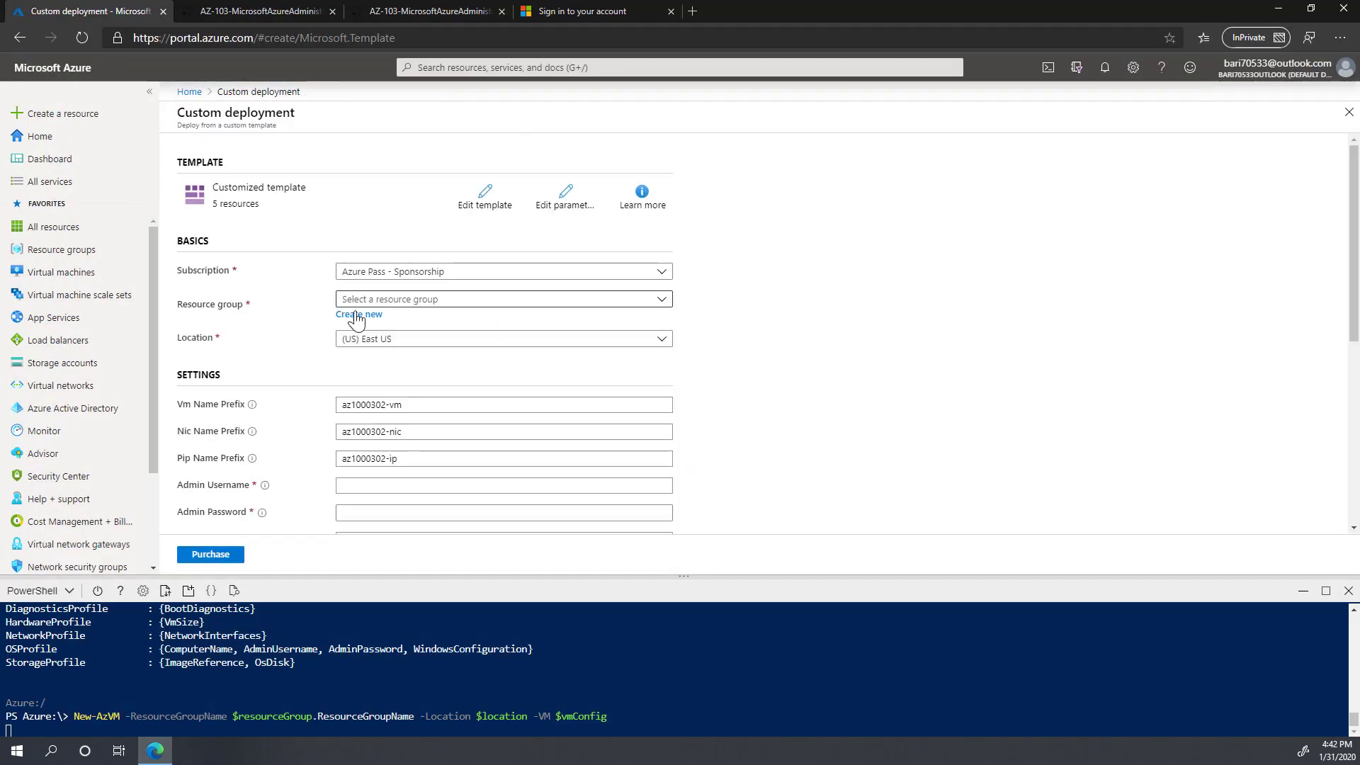
pyautogui.scroll(-5, 446, 408)
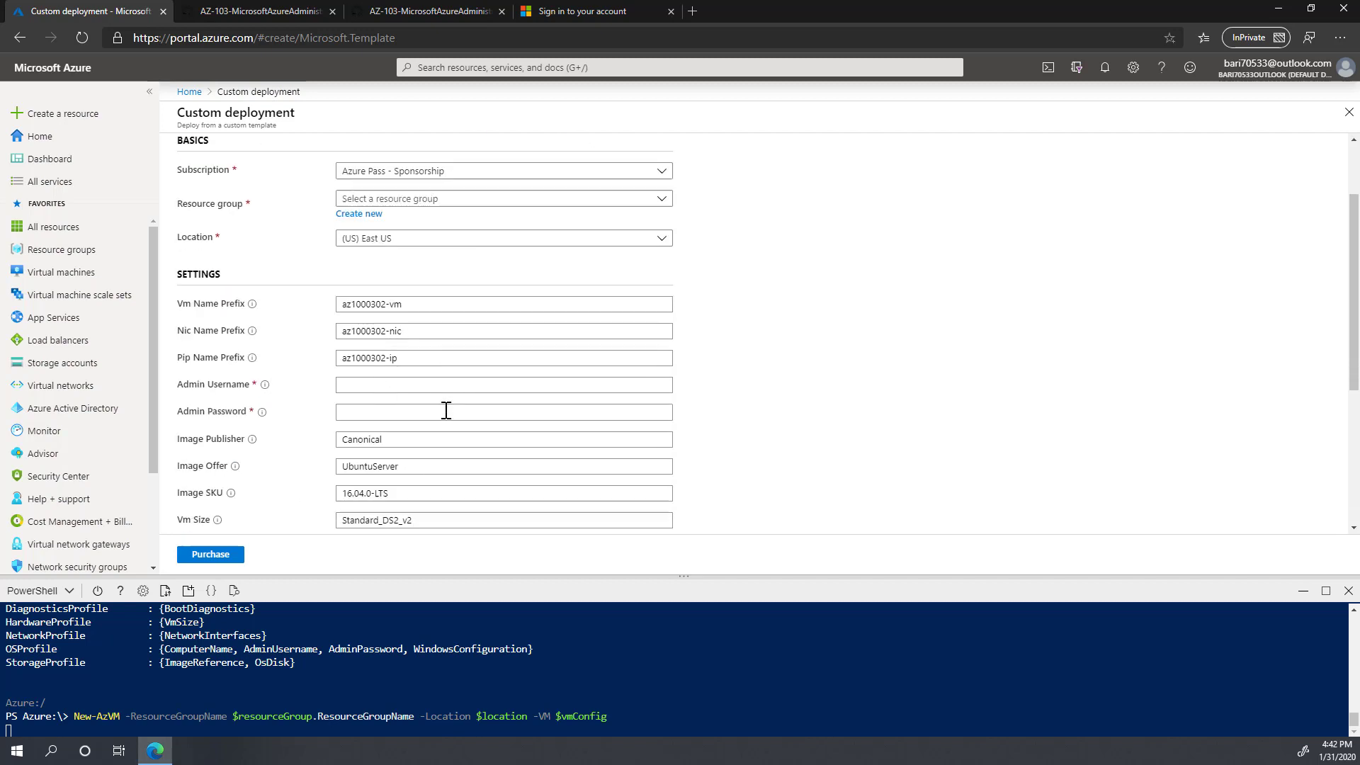
pyautogui.scroll(5, 446, 408)
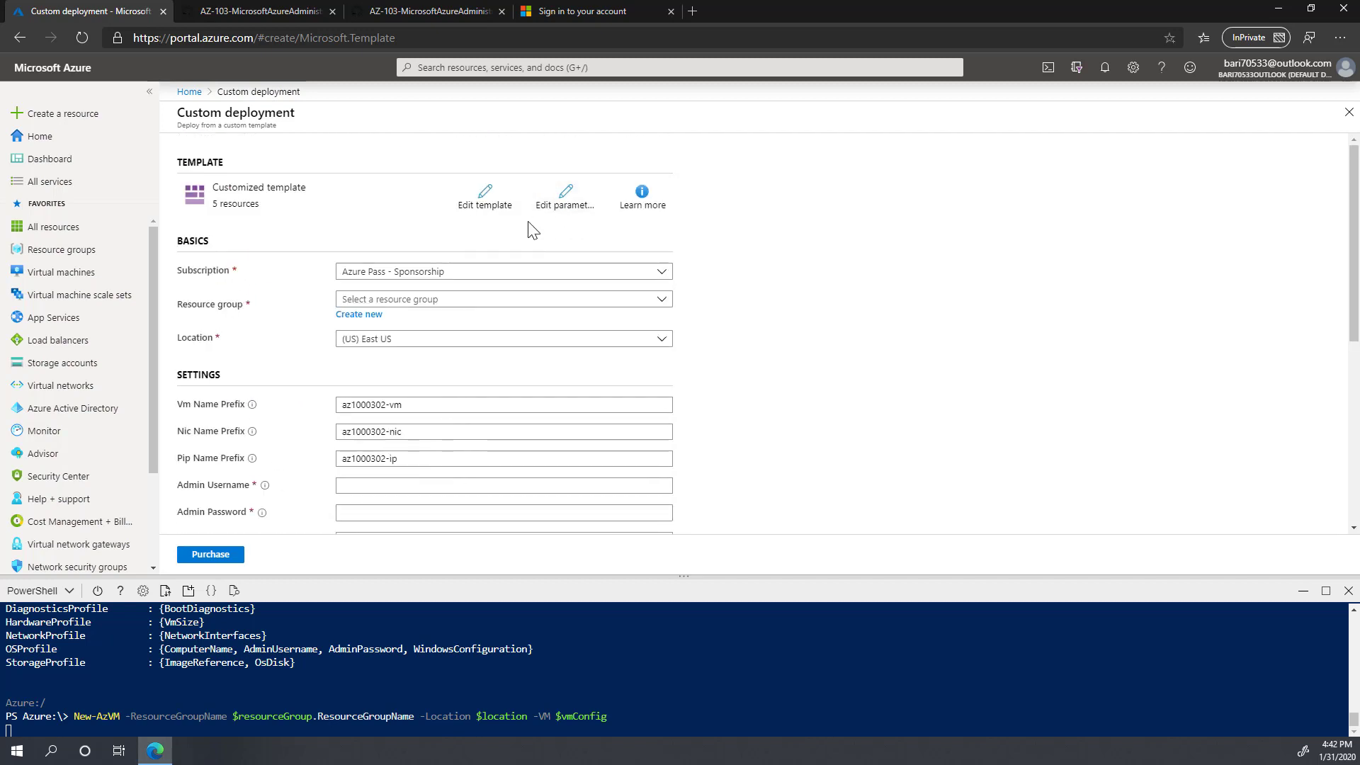
pyautogui.click(567, 207)
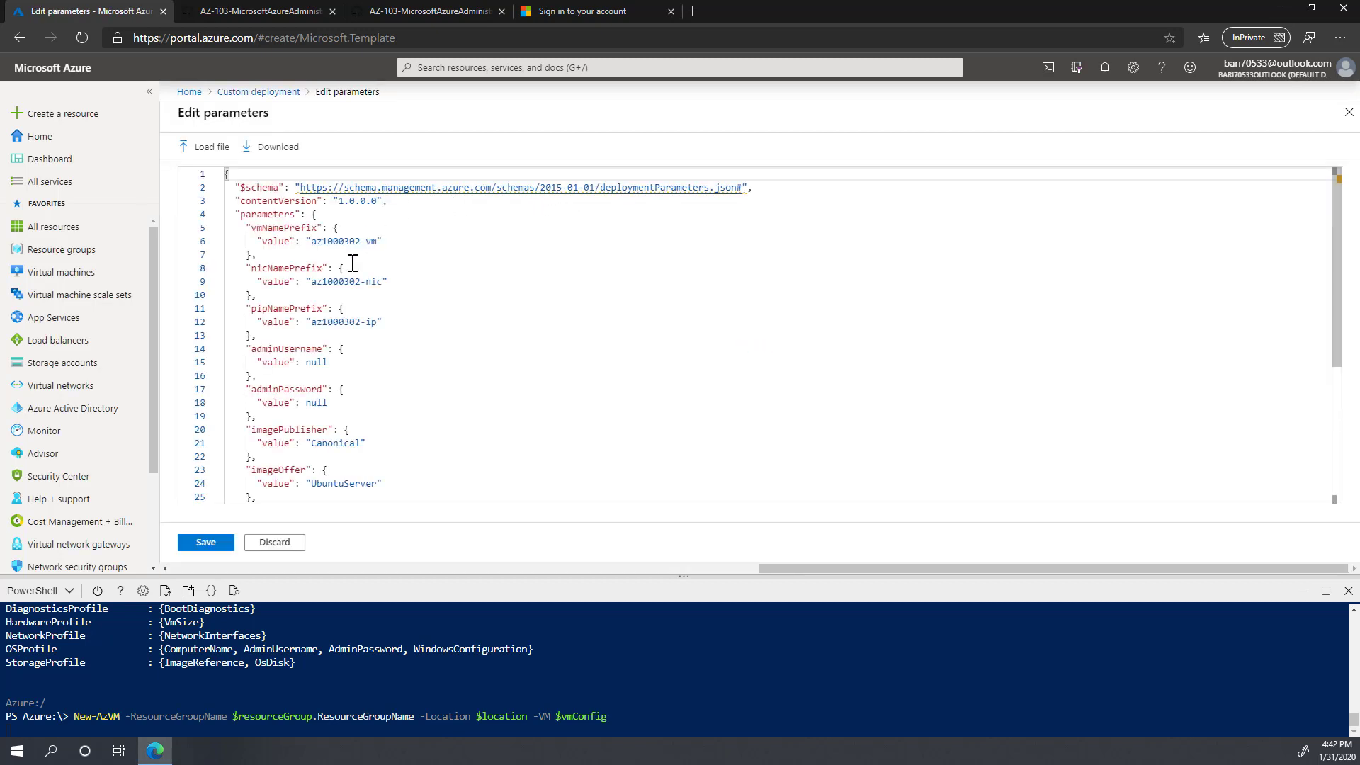
# Step: Load the az-100-03_azuredeploy.parameters.json parameters file
pyautogui.click(207, 146)
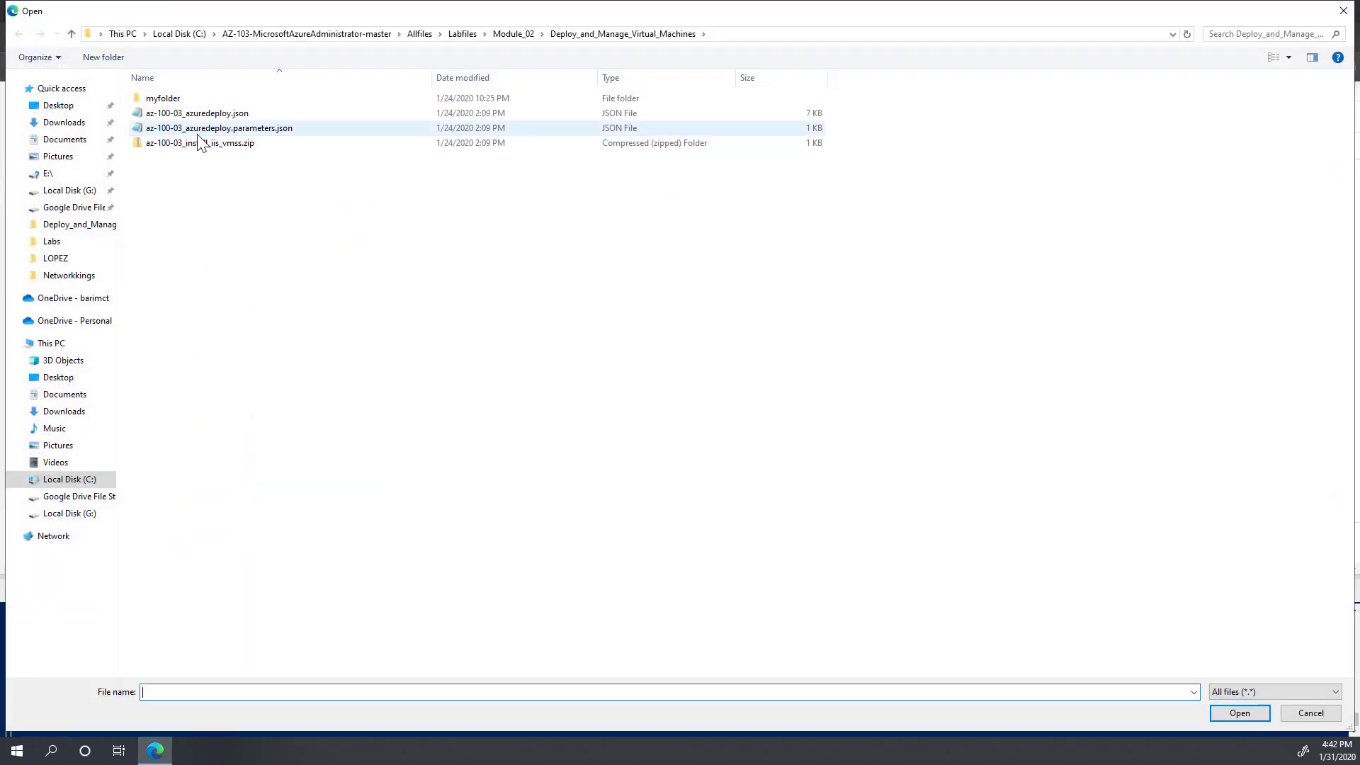
pyautogui.click(235, 129)
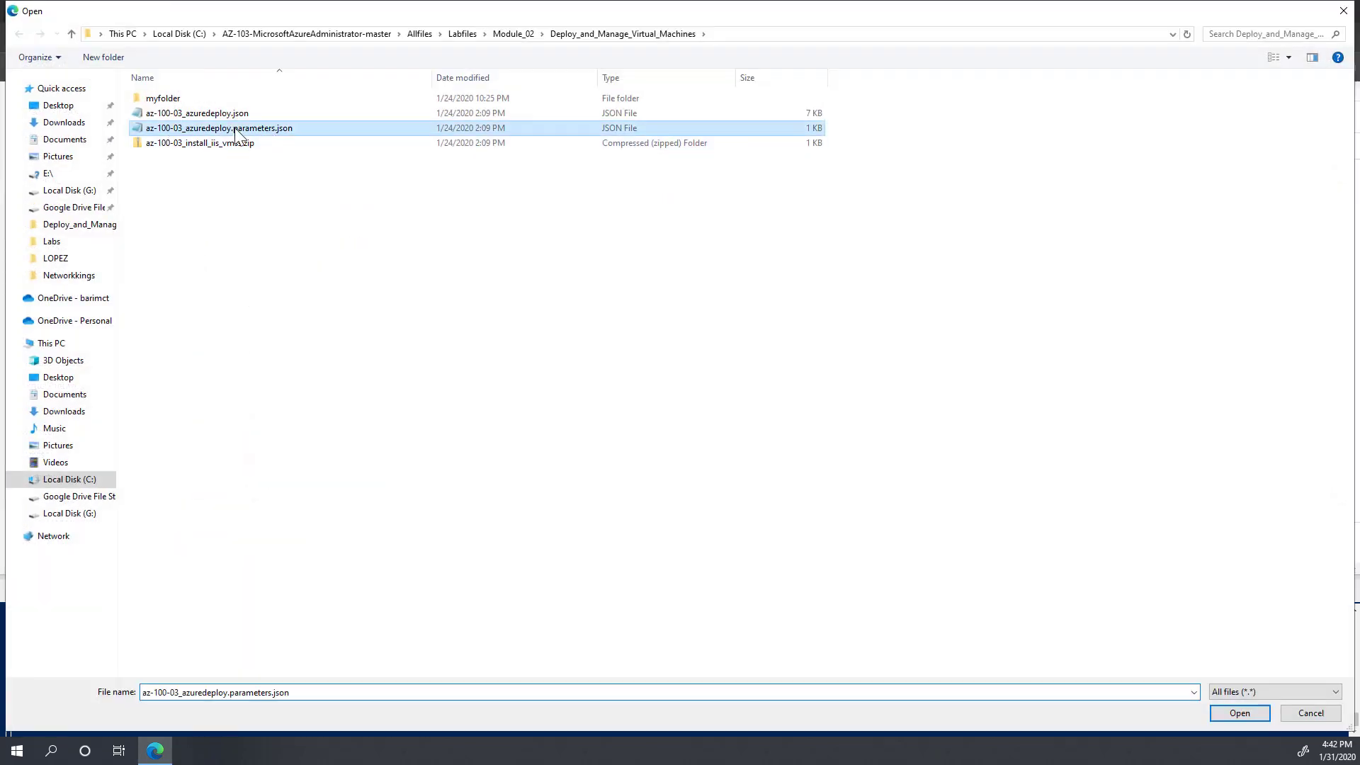
pyautogui.click(1240, 714)
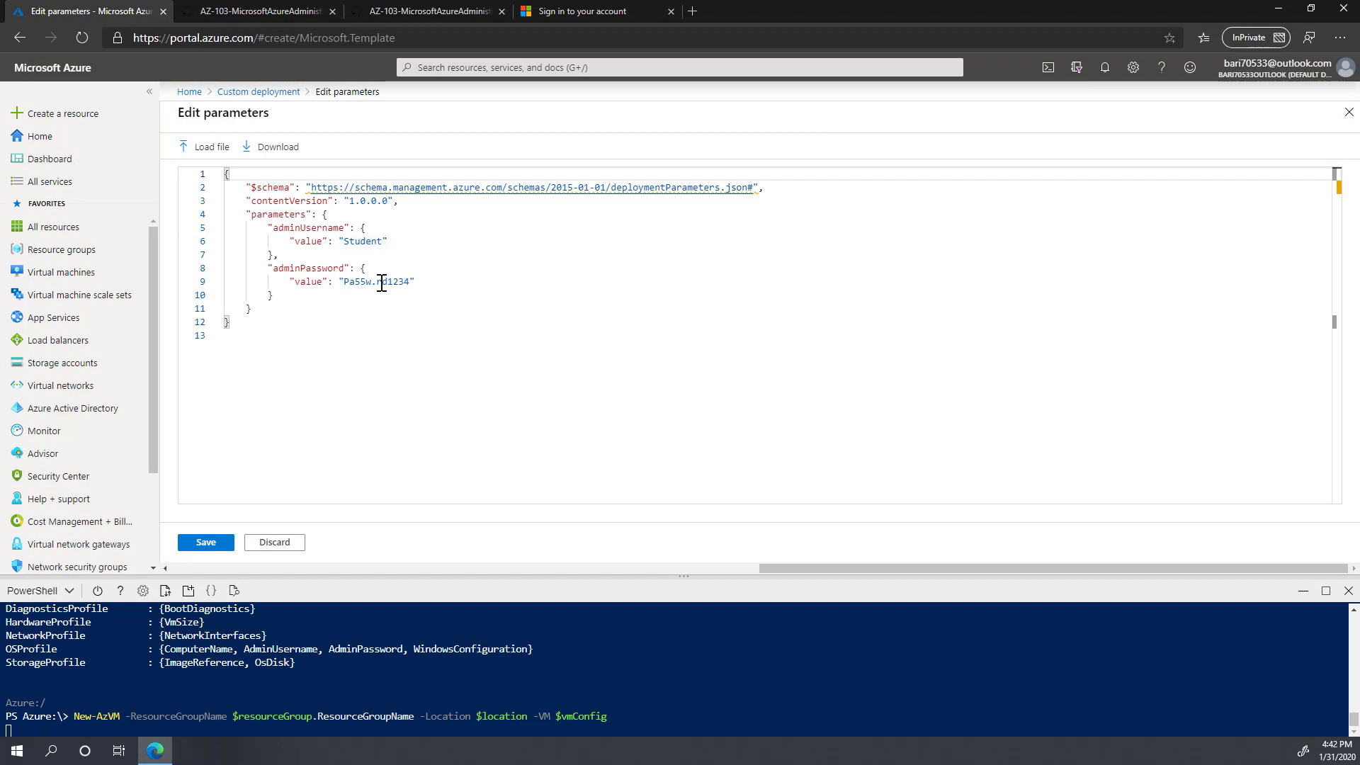
# Step: Replace the admin username and admin password values, then save the parameters
pyautogui.moveTo(383, 242); pyautogui.dragTo(347, 246)
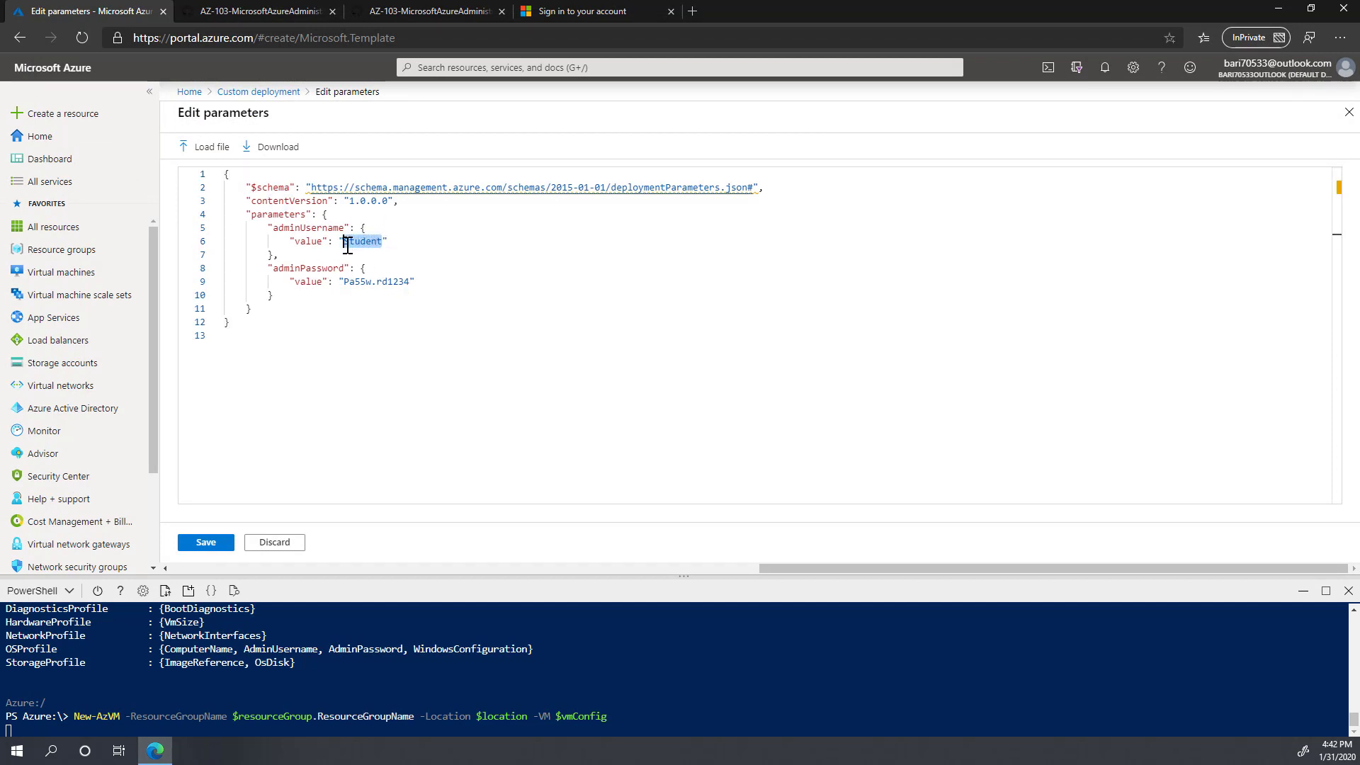
pyautogui.write('bari')
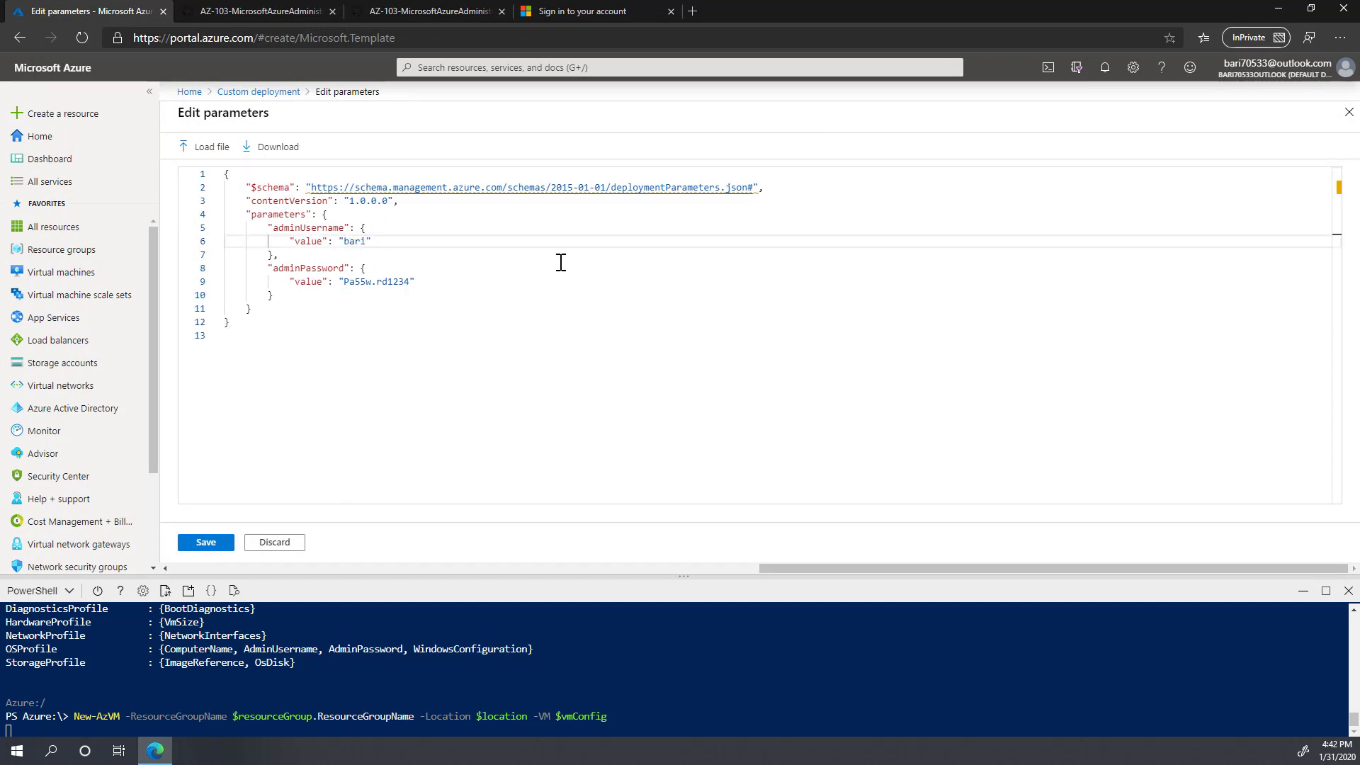
pyautogui.moveTo(409, 282); pyautogui.dragTo(345, 283)
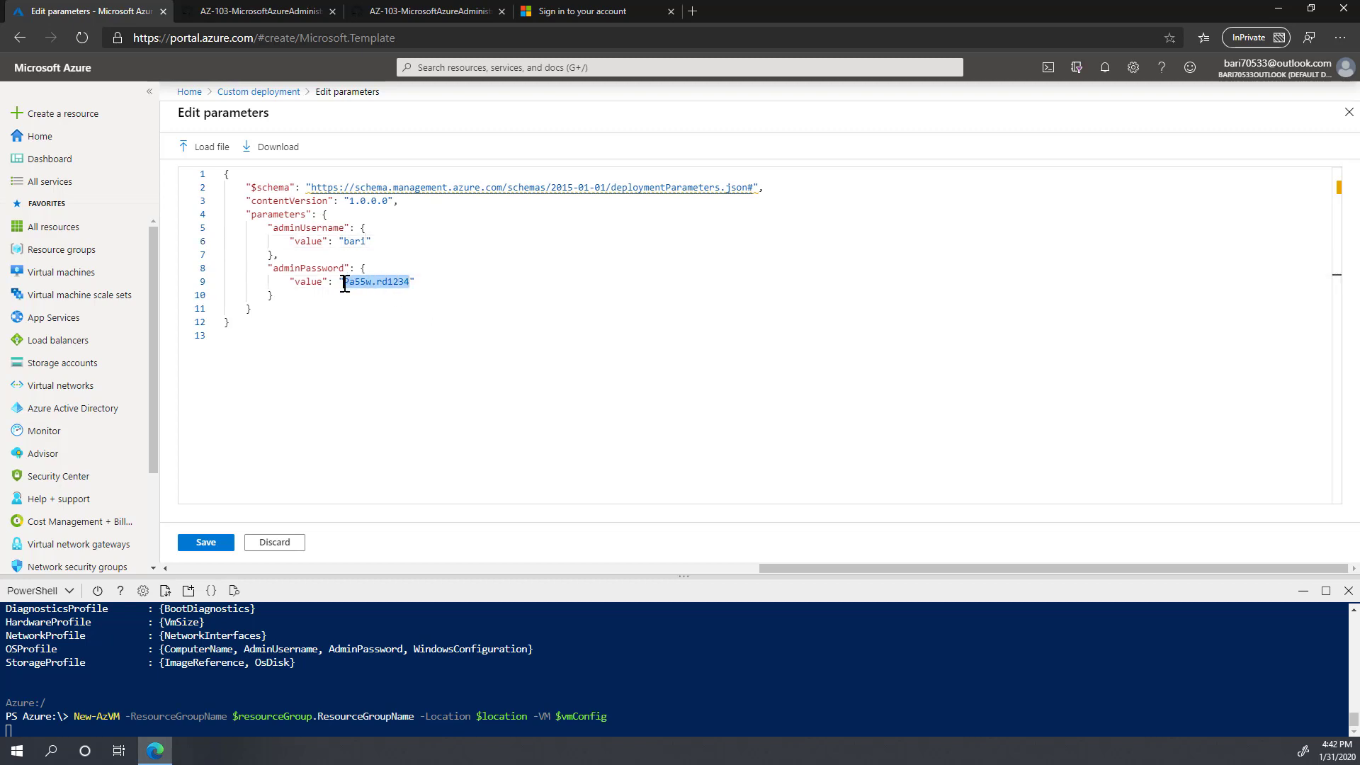
pyautogui.write('P@$$w0rd@')
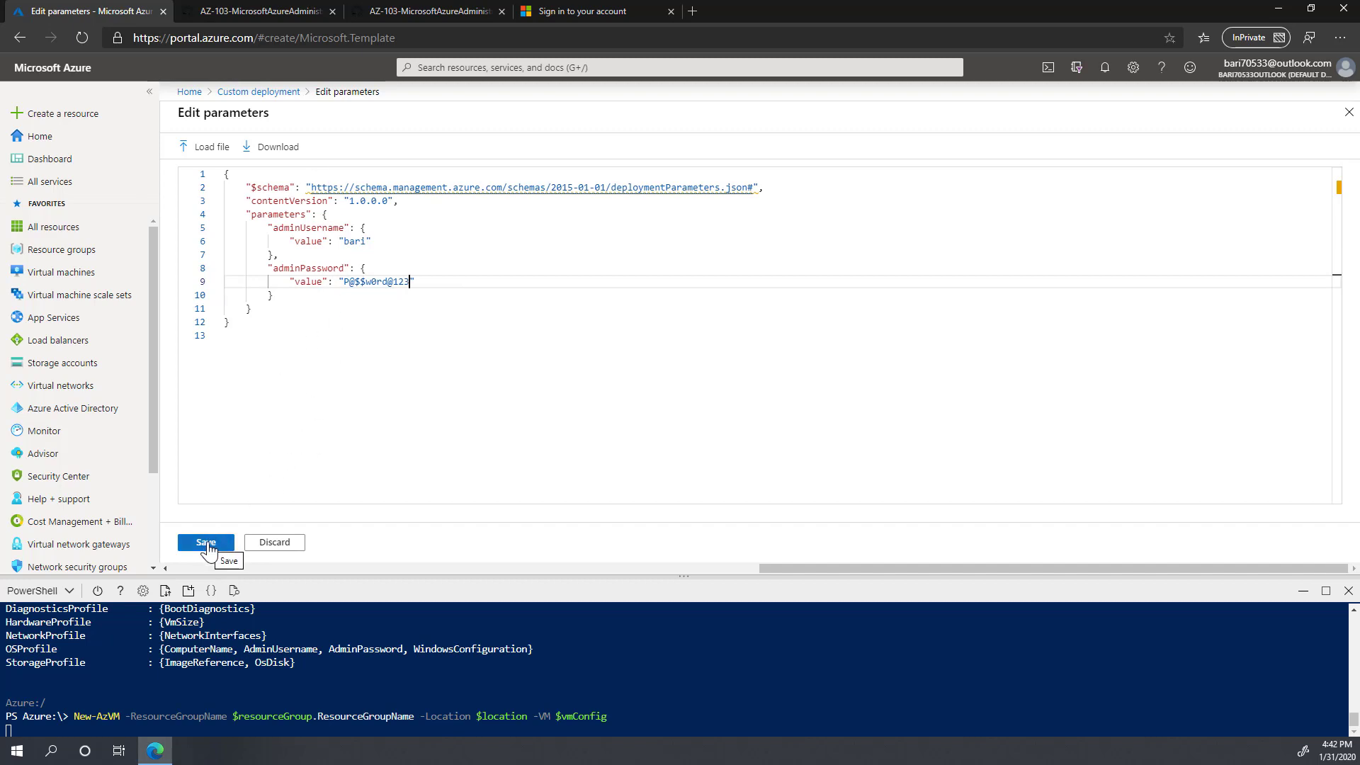
pyautogui.click(216, 548)
# Step: Agree to the custom deployment's terms and submit it, which flags the missing resource group
pyautogui.scroll(-2, 843, 407)
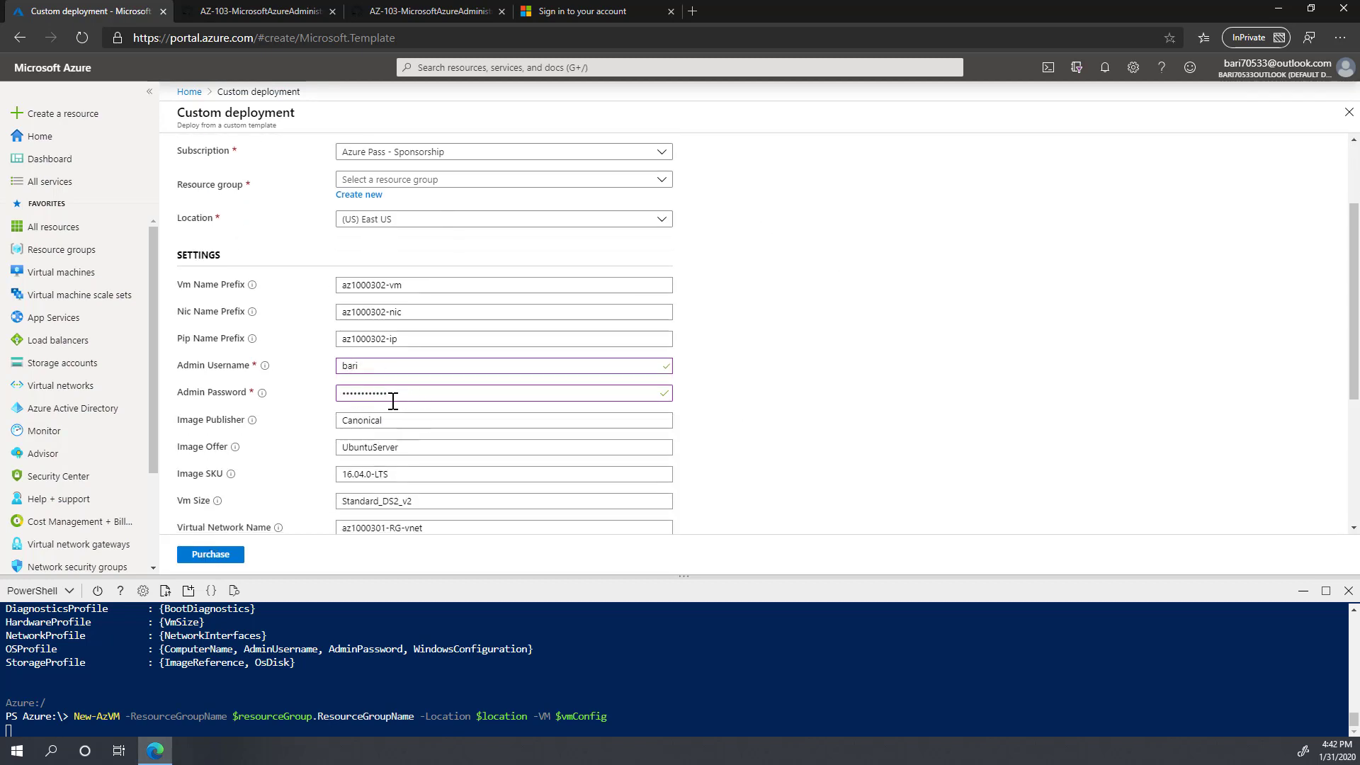
pyautogui.scroll(-1, 429, 451)
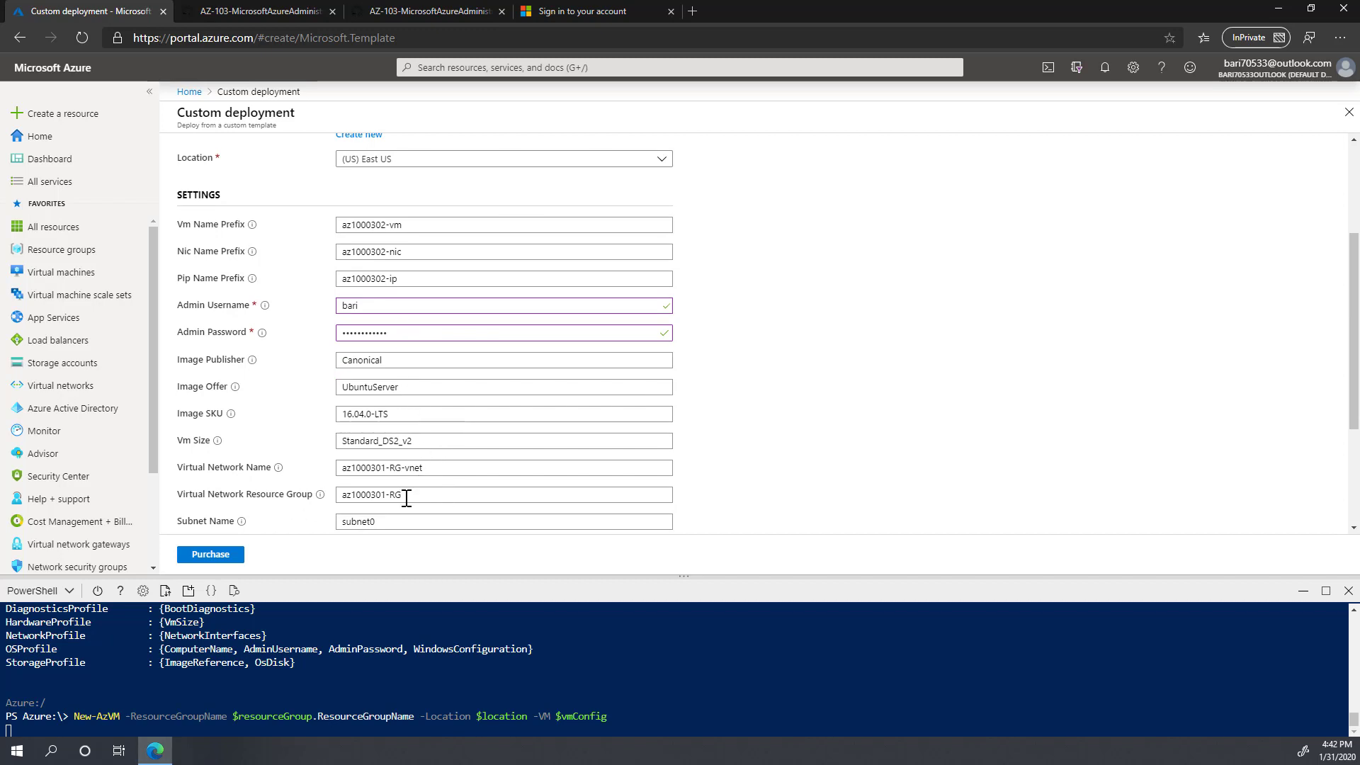
pyautogui.scroll(-1, 430, 510)
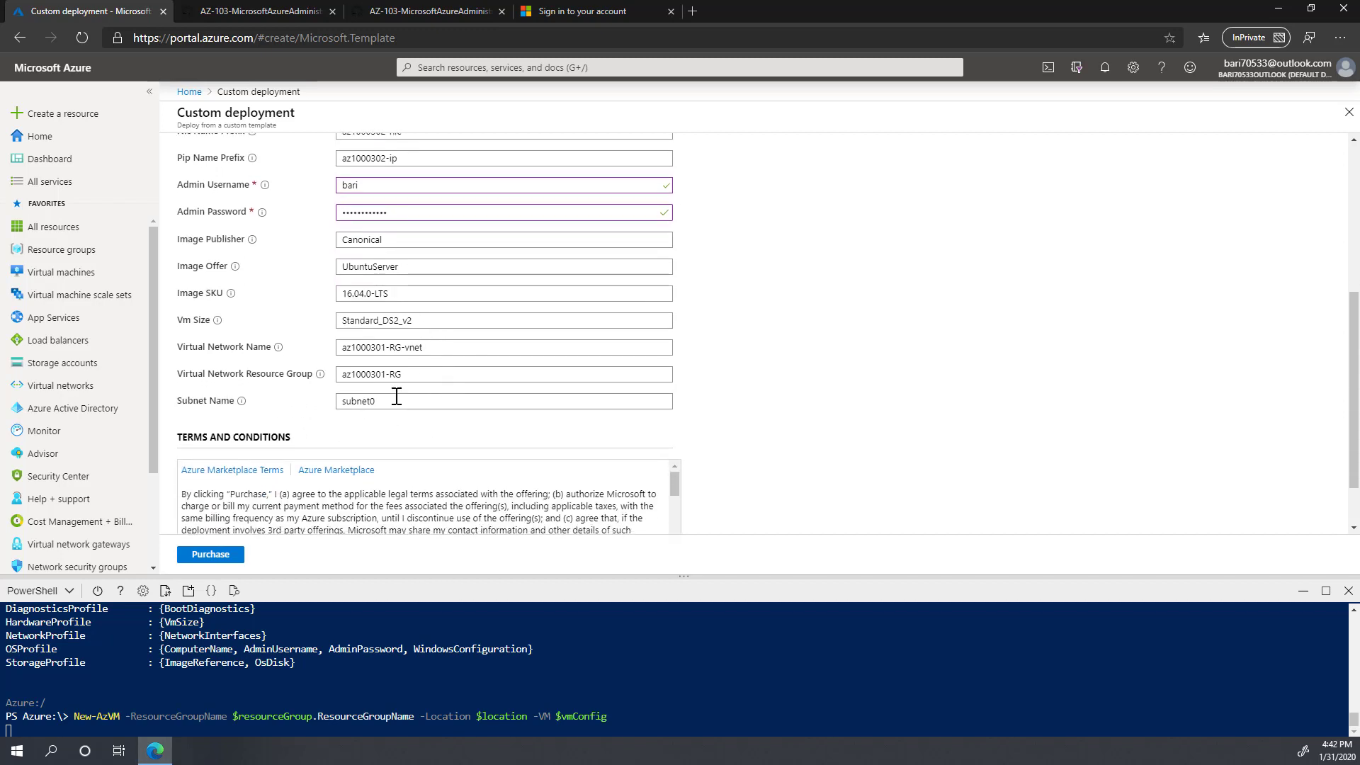
pyautogui.scroll(-1, 425, 381)
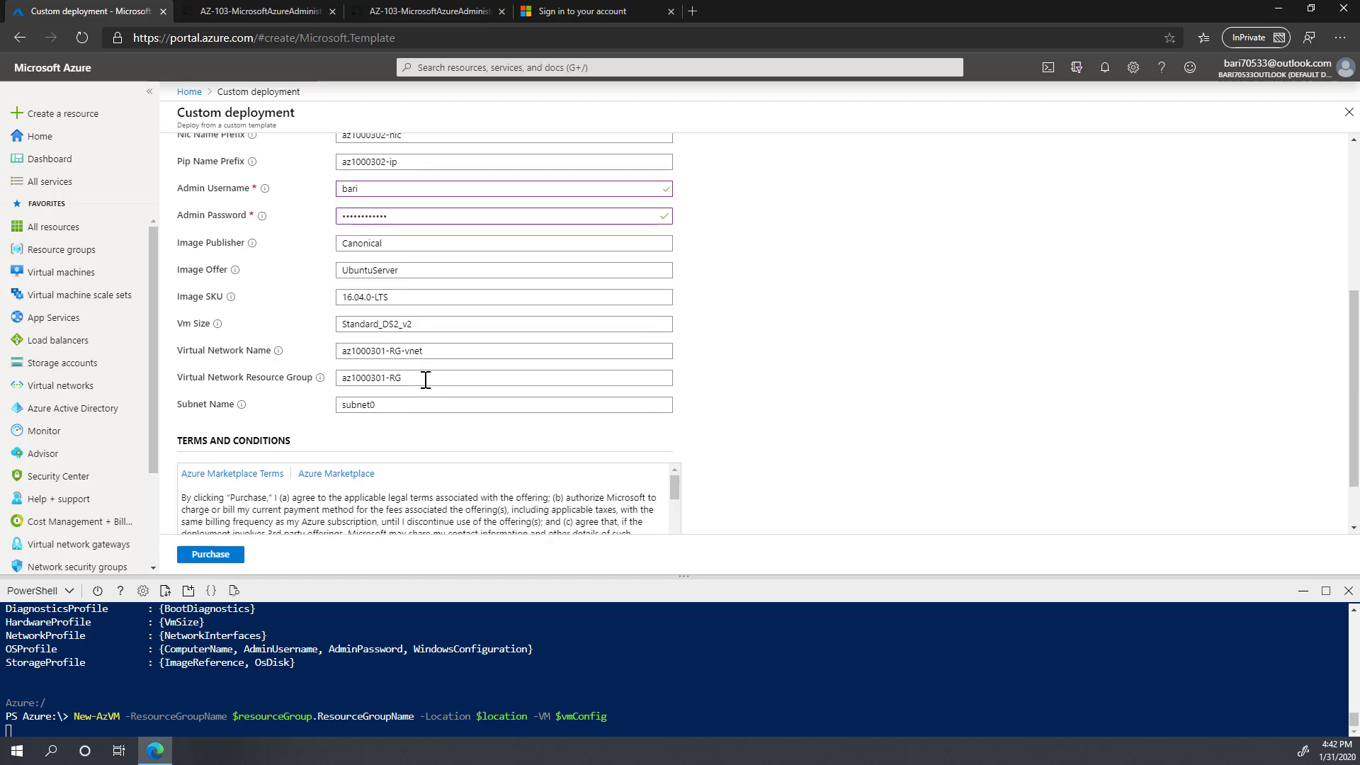
pyautogui.scroll(5, 419, 377)
pyautogui.scroll(-5, 420, 377)
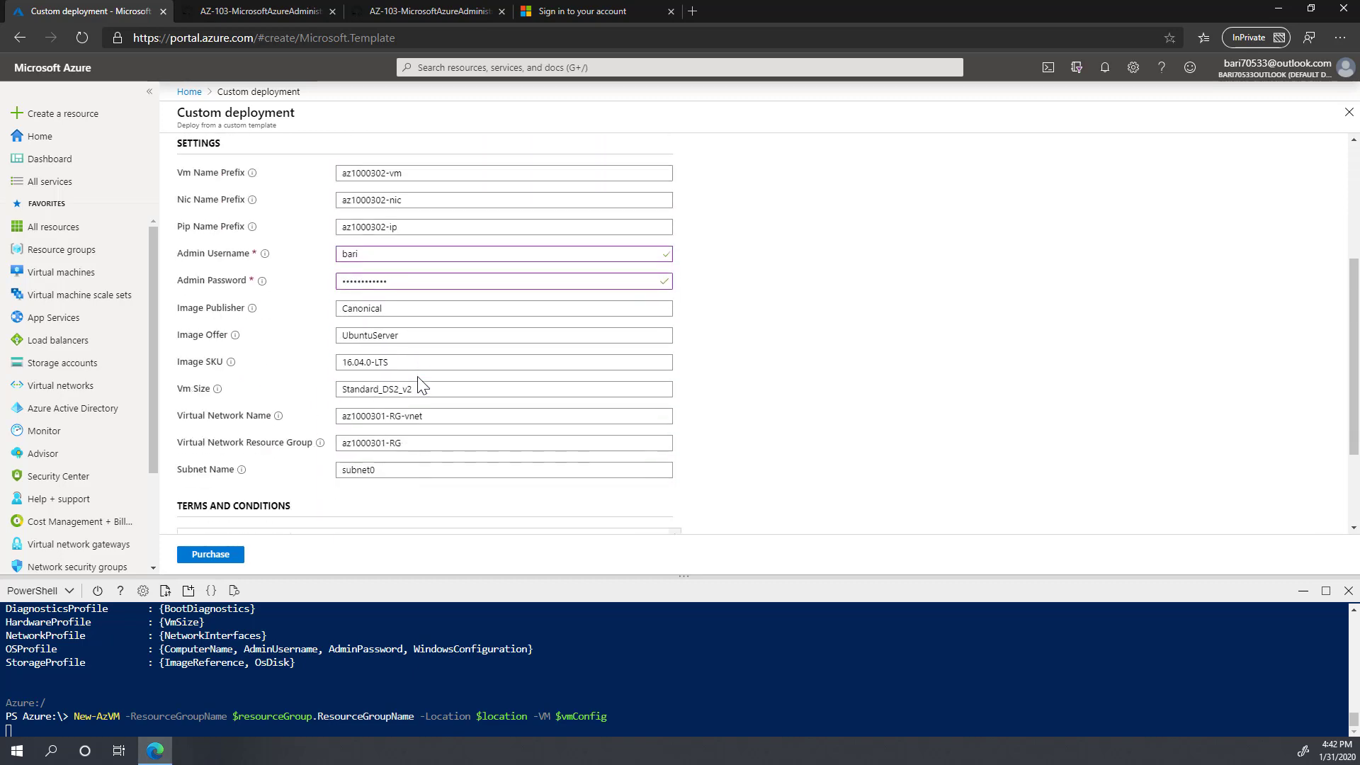
pyautogui.click(184, 505)
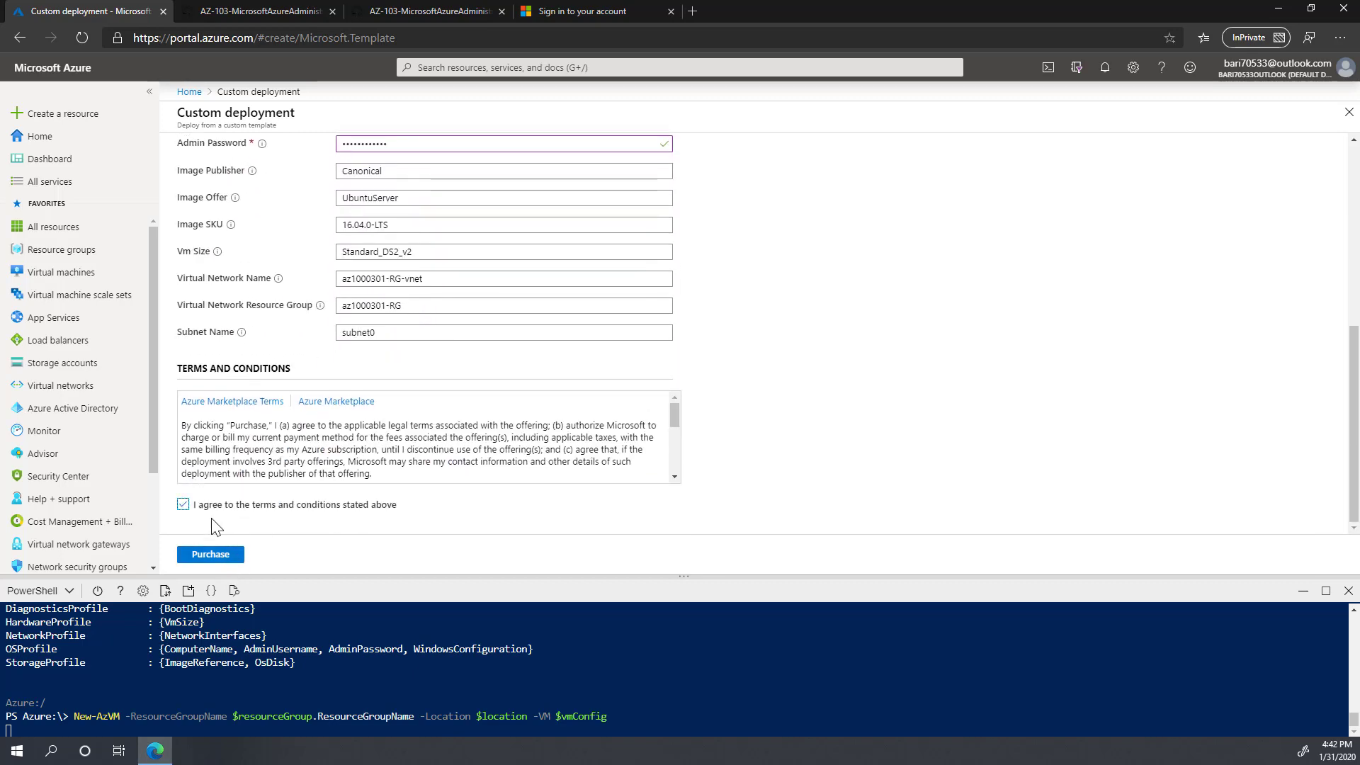
pyautogui.click(207, 556)
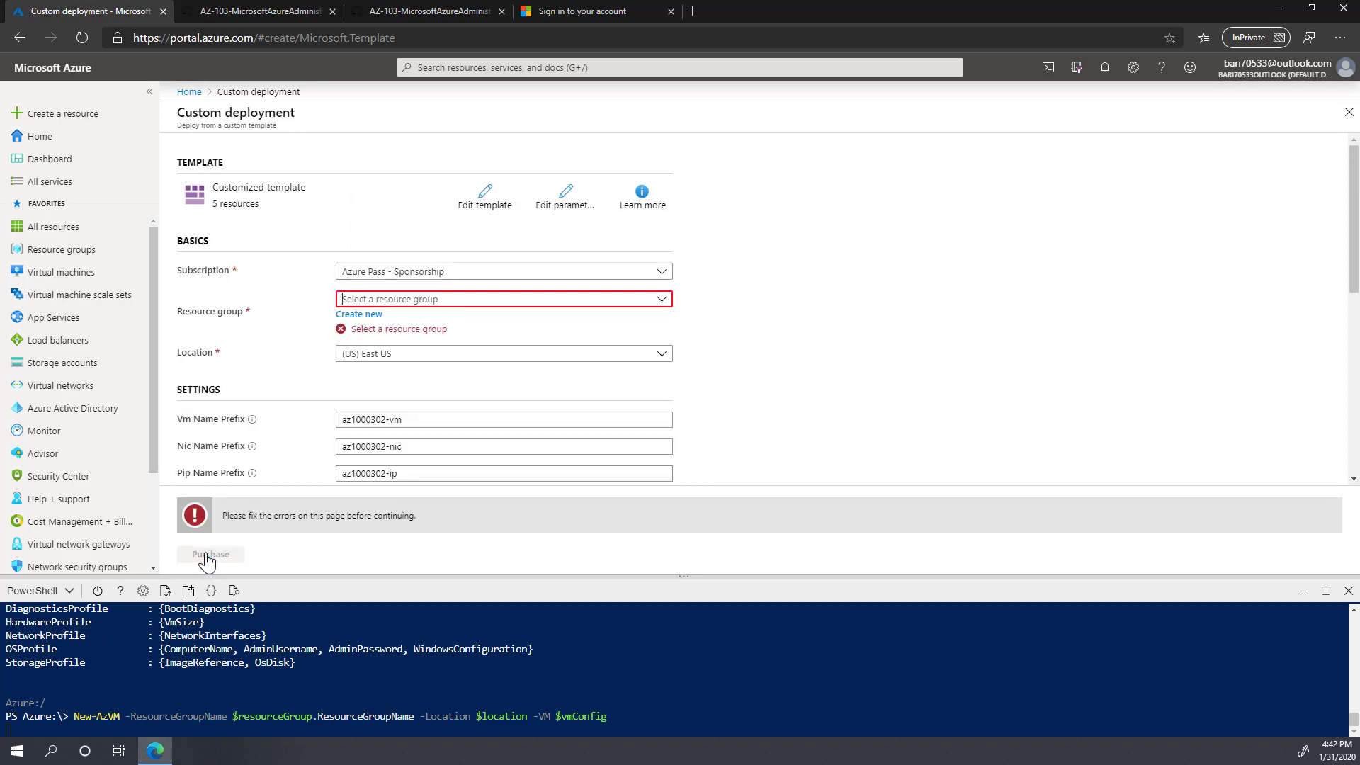
pyautogui.click(420, 299)
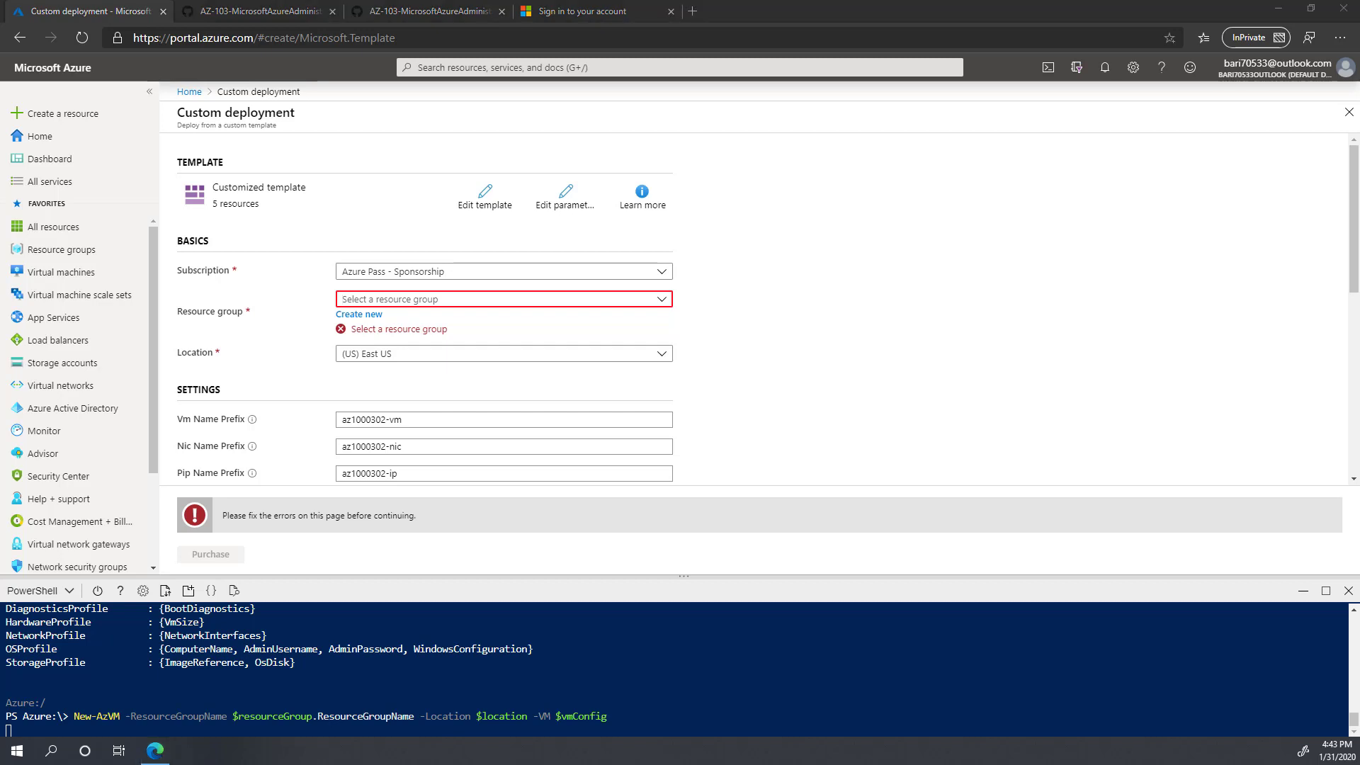
# Step: Create the new resource group az1000302-RG and purchase the deployment into it
pyautogui.click(355, 315)
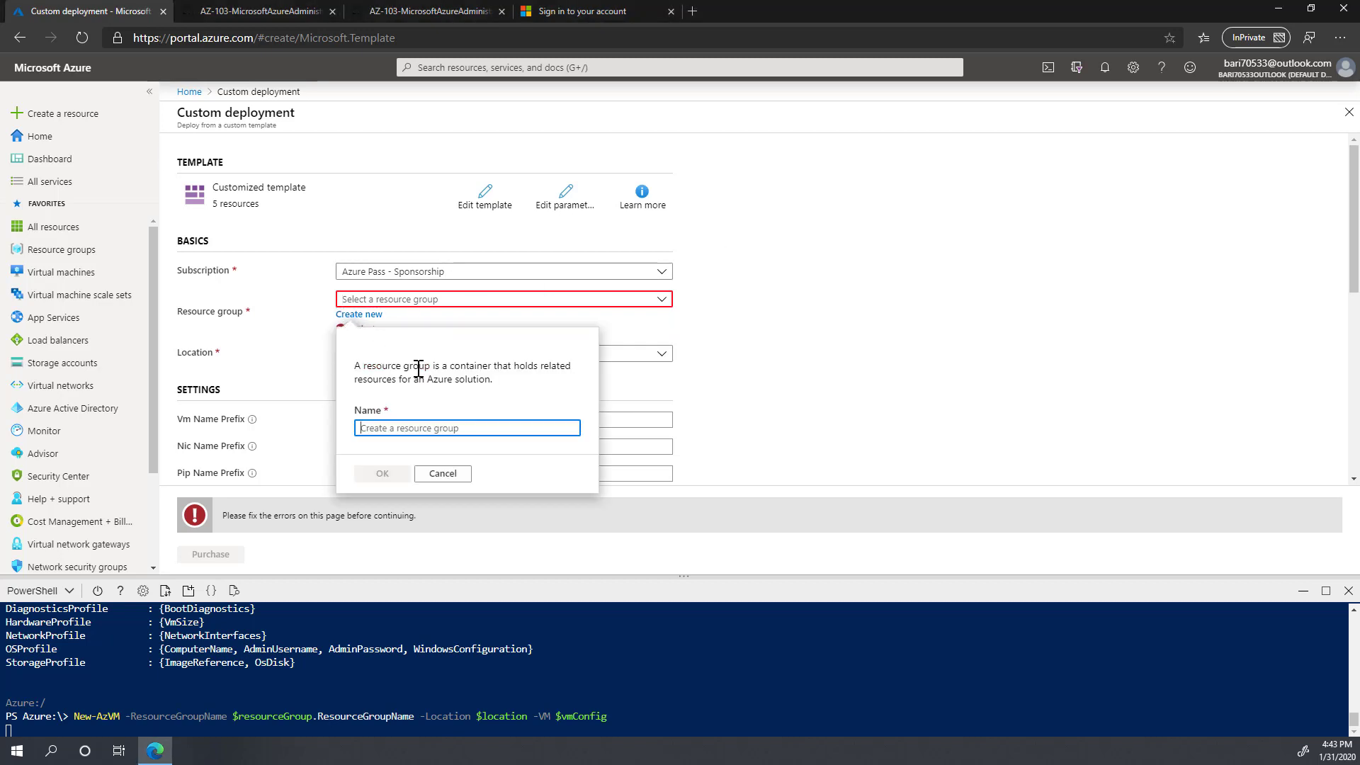
pyautogui.write('az1000302-RG')
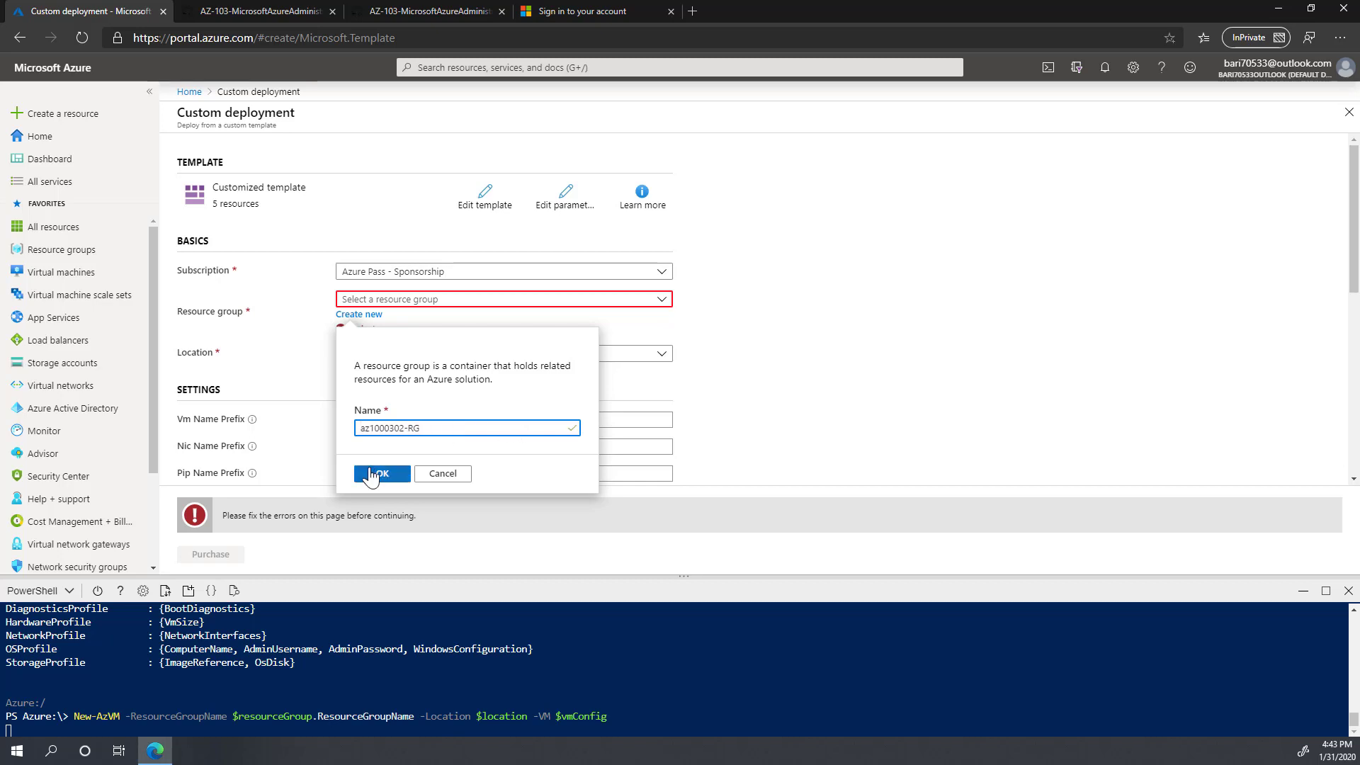
pyautogui.click(382, 473)
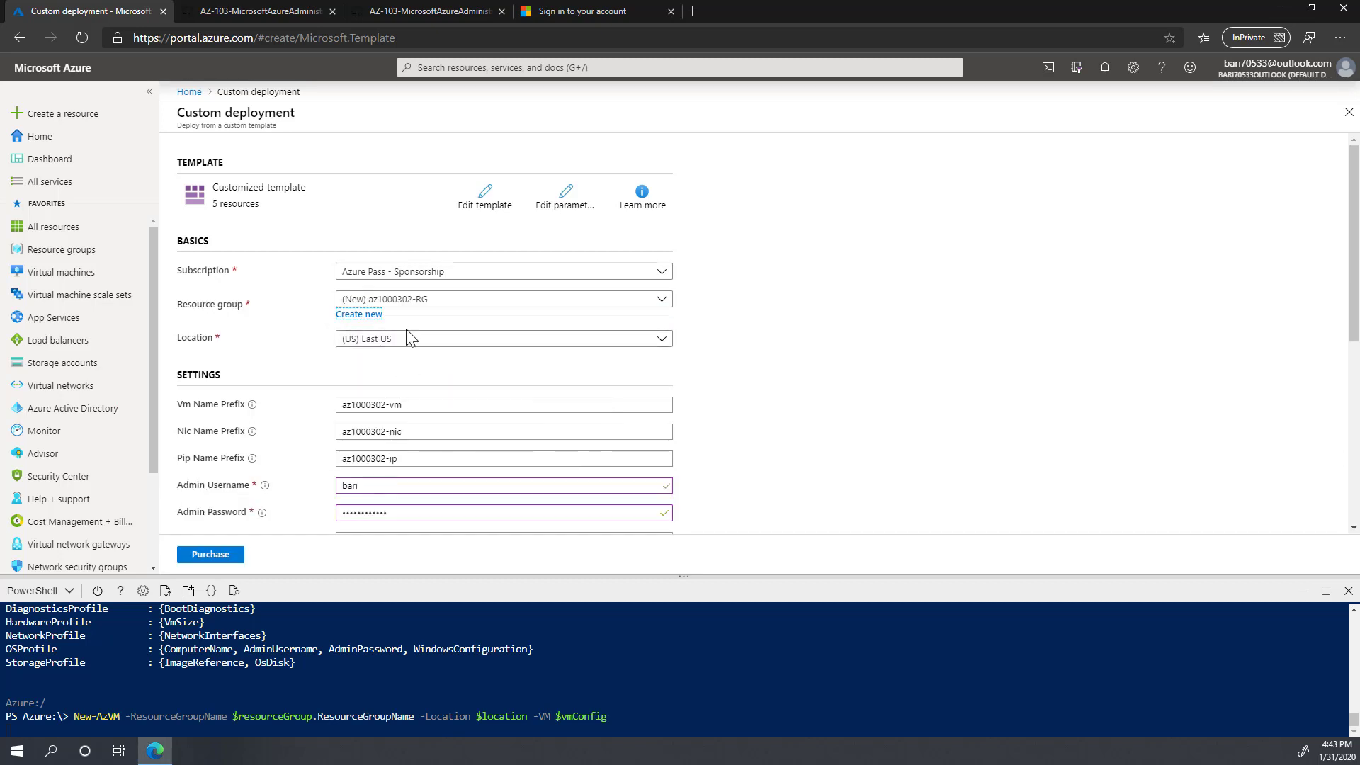
pyautogui.click(211, 556)
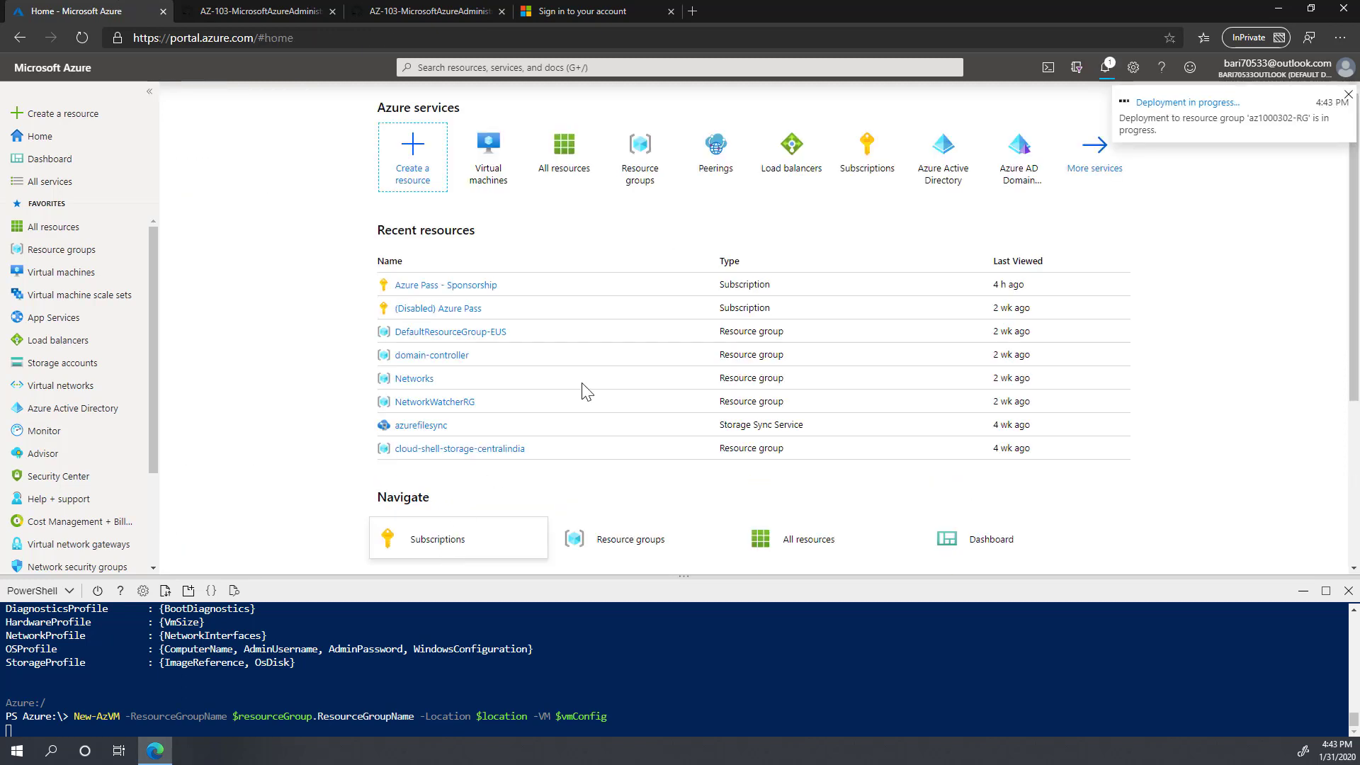
# Step: Open the in-progress Microsoft.Template deployment from notifications to watch the az1000302 resources being created
pyautogui.click(1110, 76)
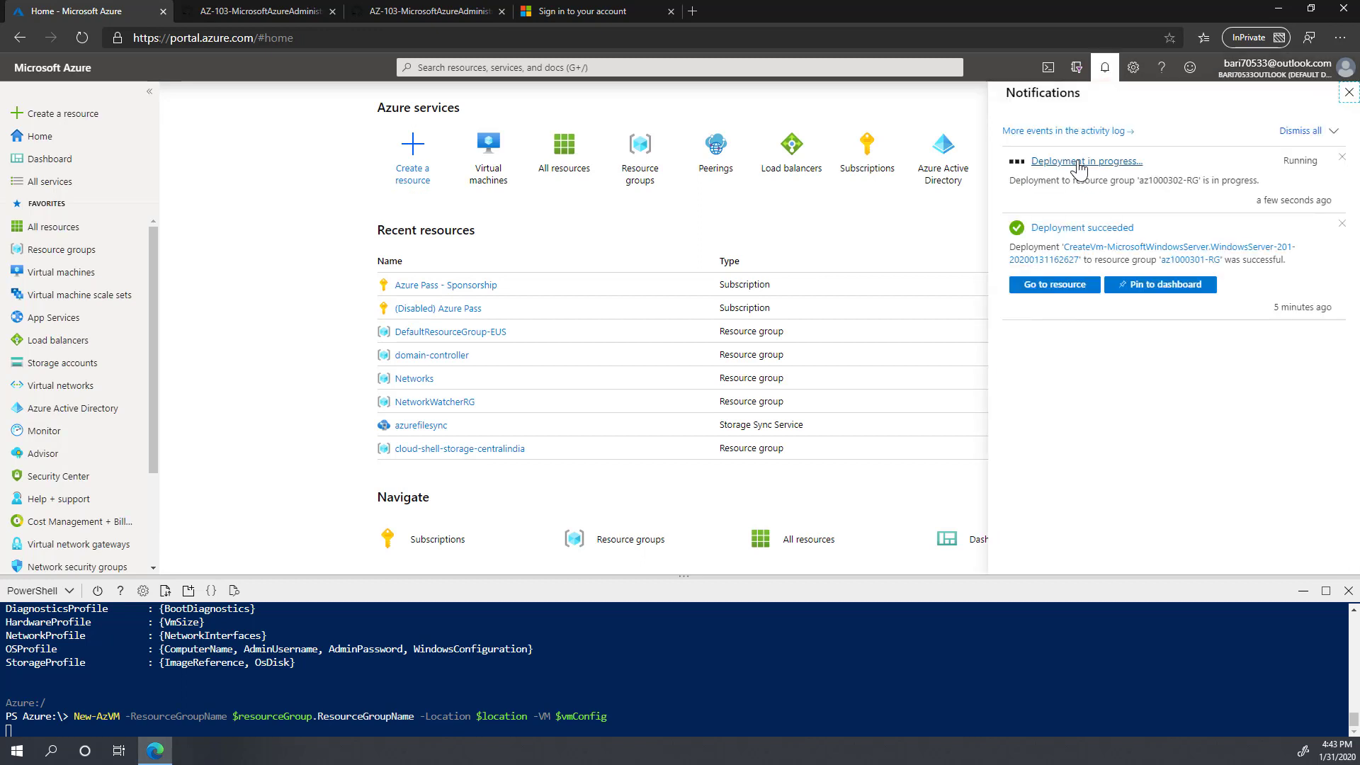
pyautogui.click(1077, 170)
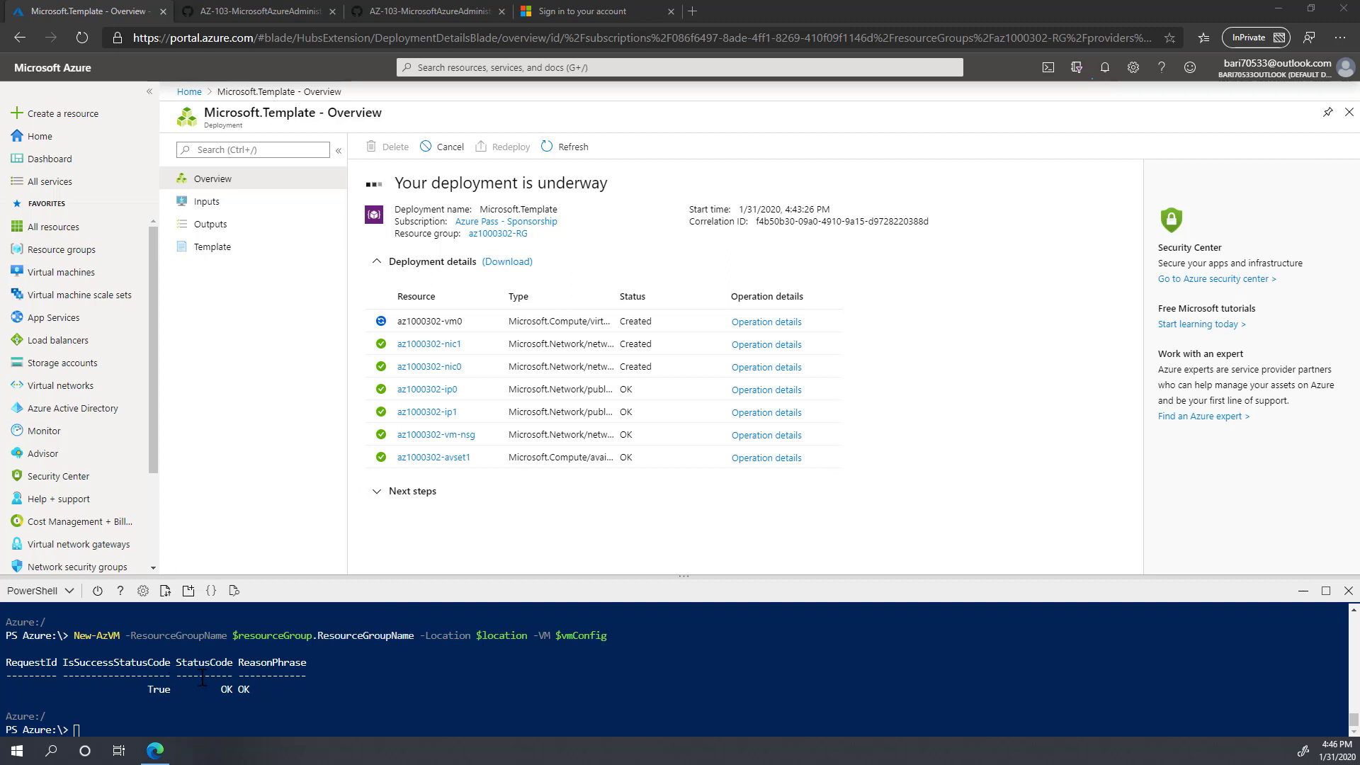
pyautogui.moveTo(7, 663); pyautogui.dragTo(269, 664)
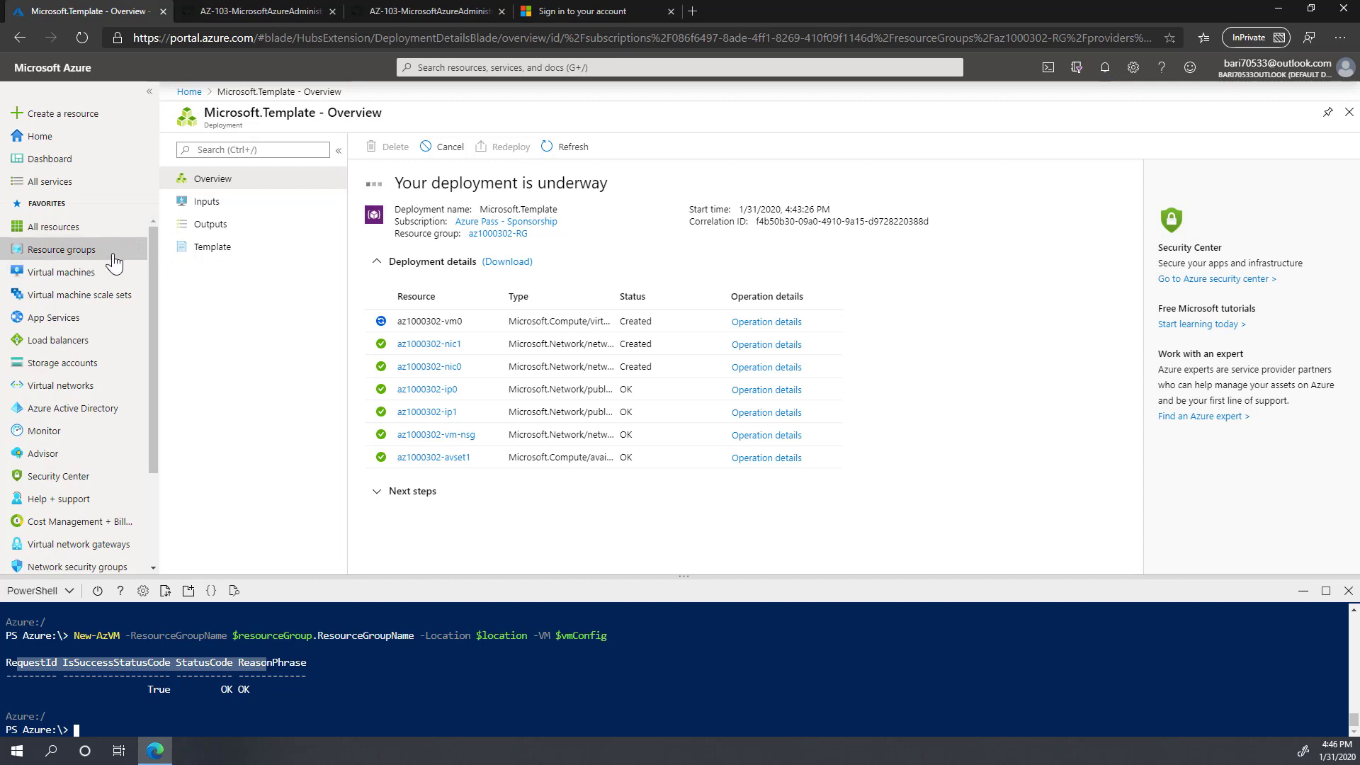
# Step: Open az1000301-RG, select az1000301-vm0 and az1000301-vm1, then list all virtual machines
pyautogui.click(69, 251)
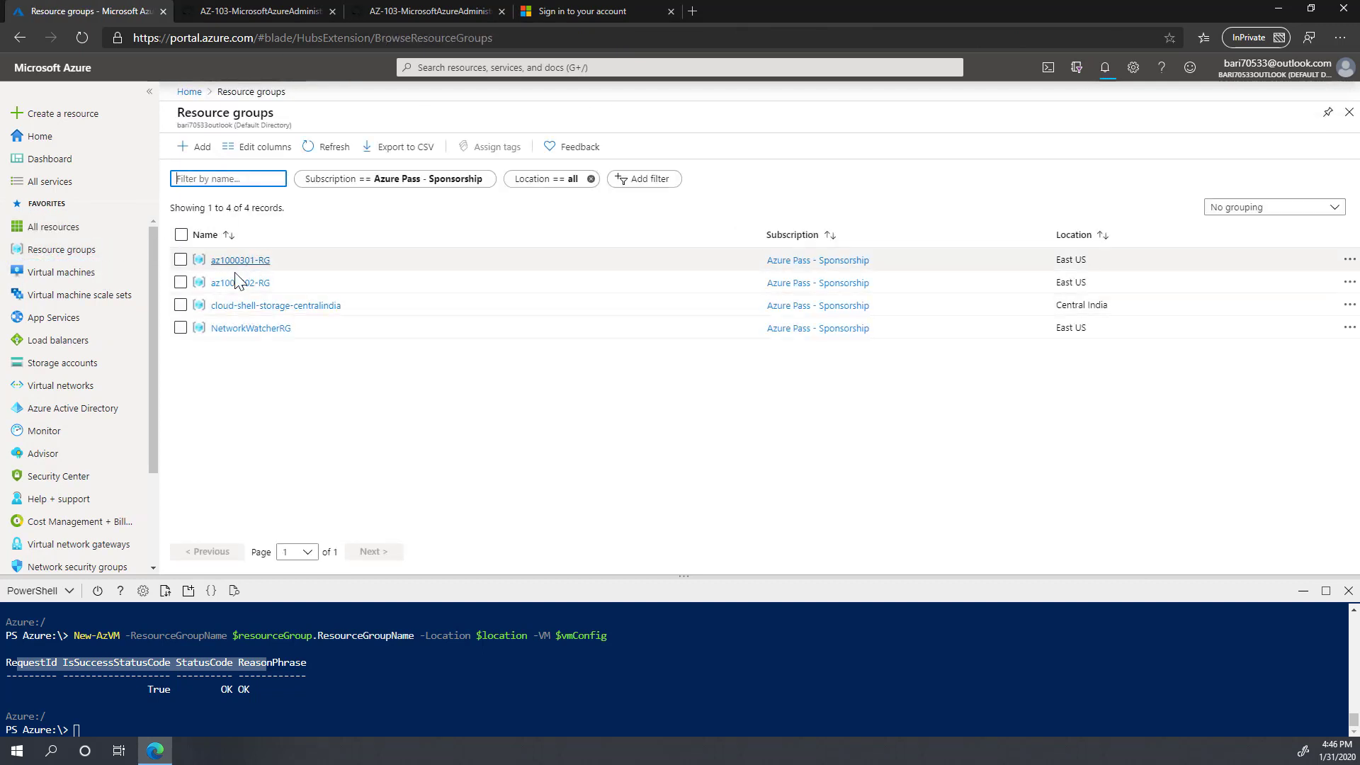
pyautogui.click(245, 262)
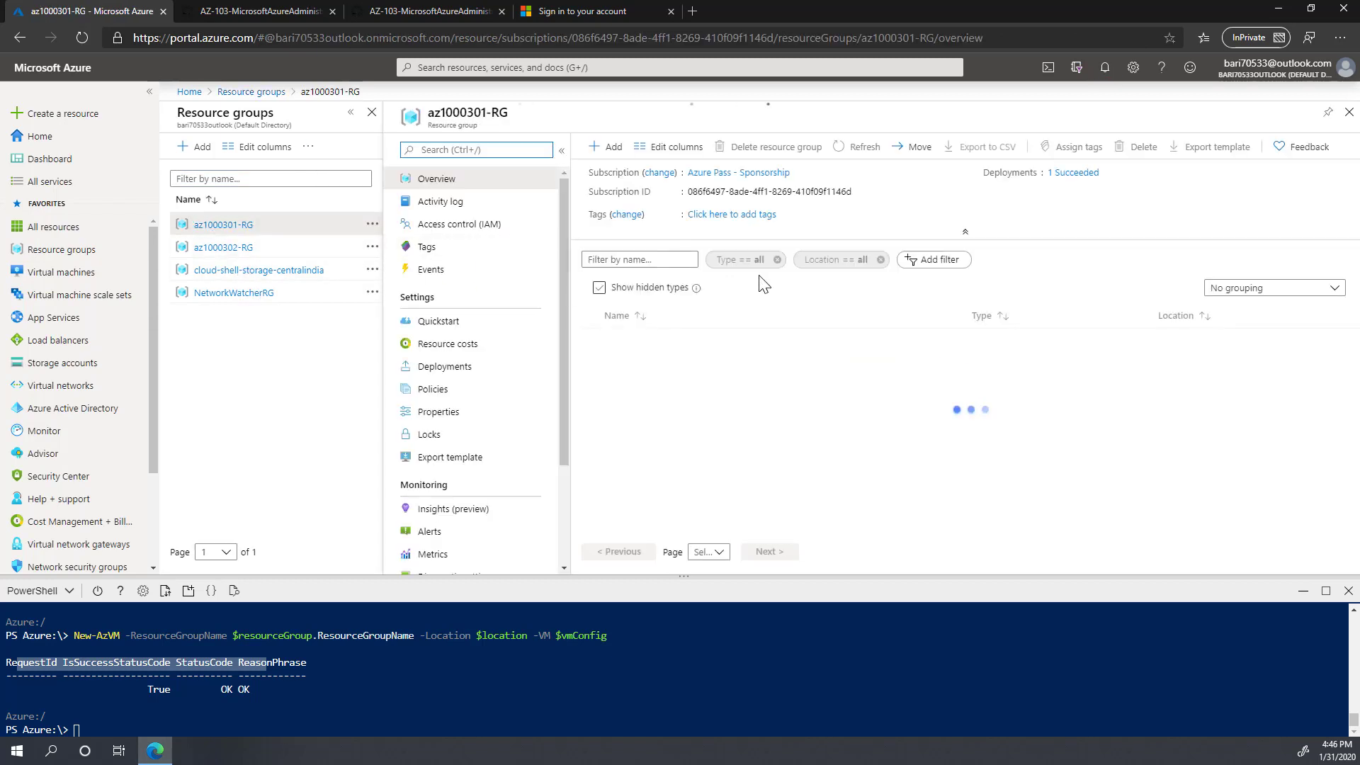
pyautogui.scroll(-2, 753, 420)
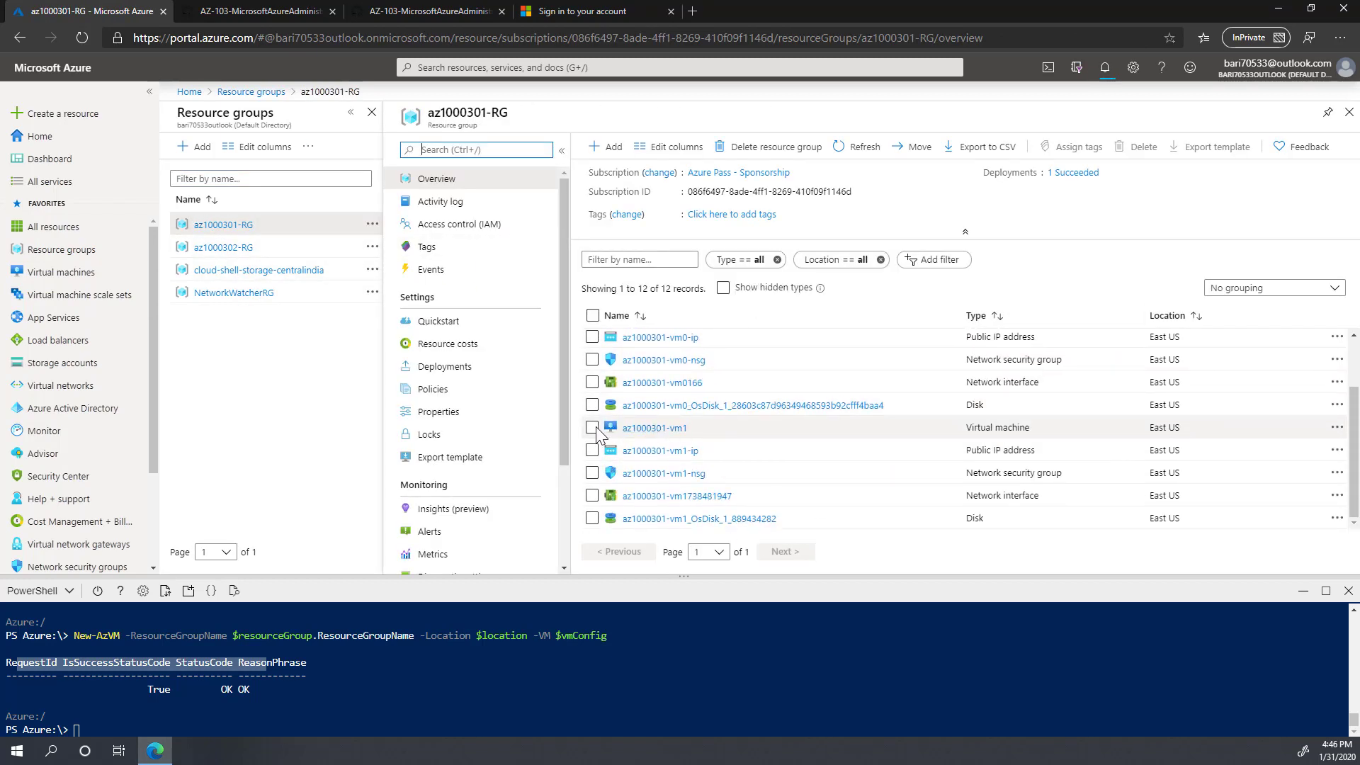
pyautogui.click(592, 427)
pyautogui.scroll(2, 739, 449)
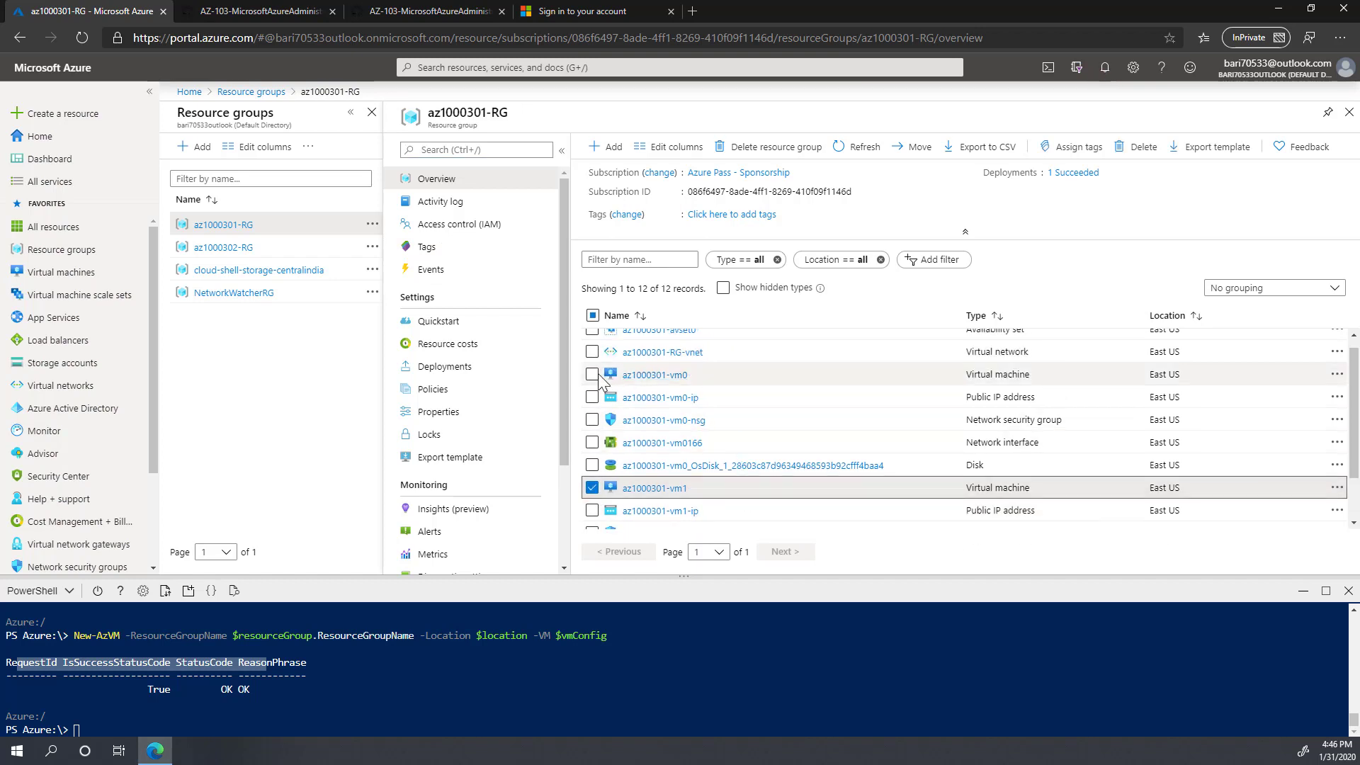
pyautogui.click(592, 374)
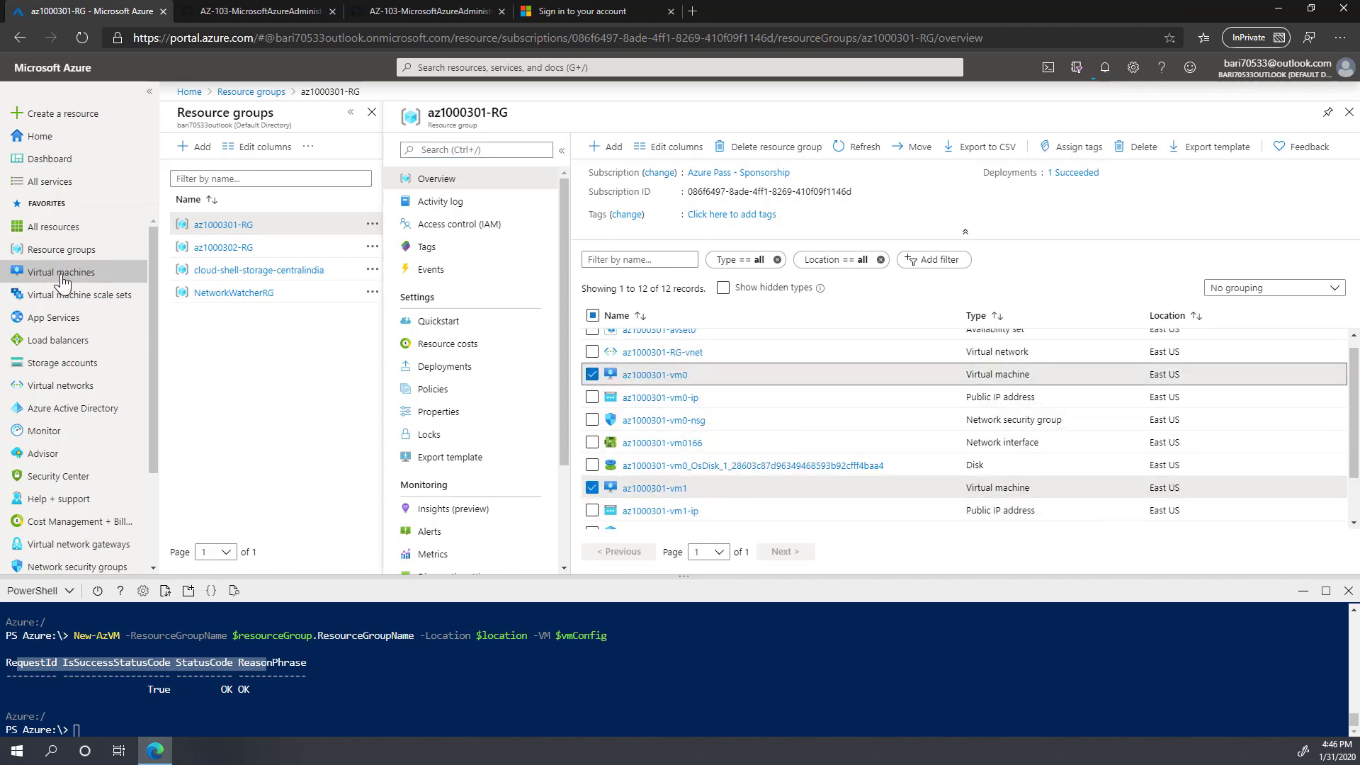
pyautogui.click(61, 274)
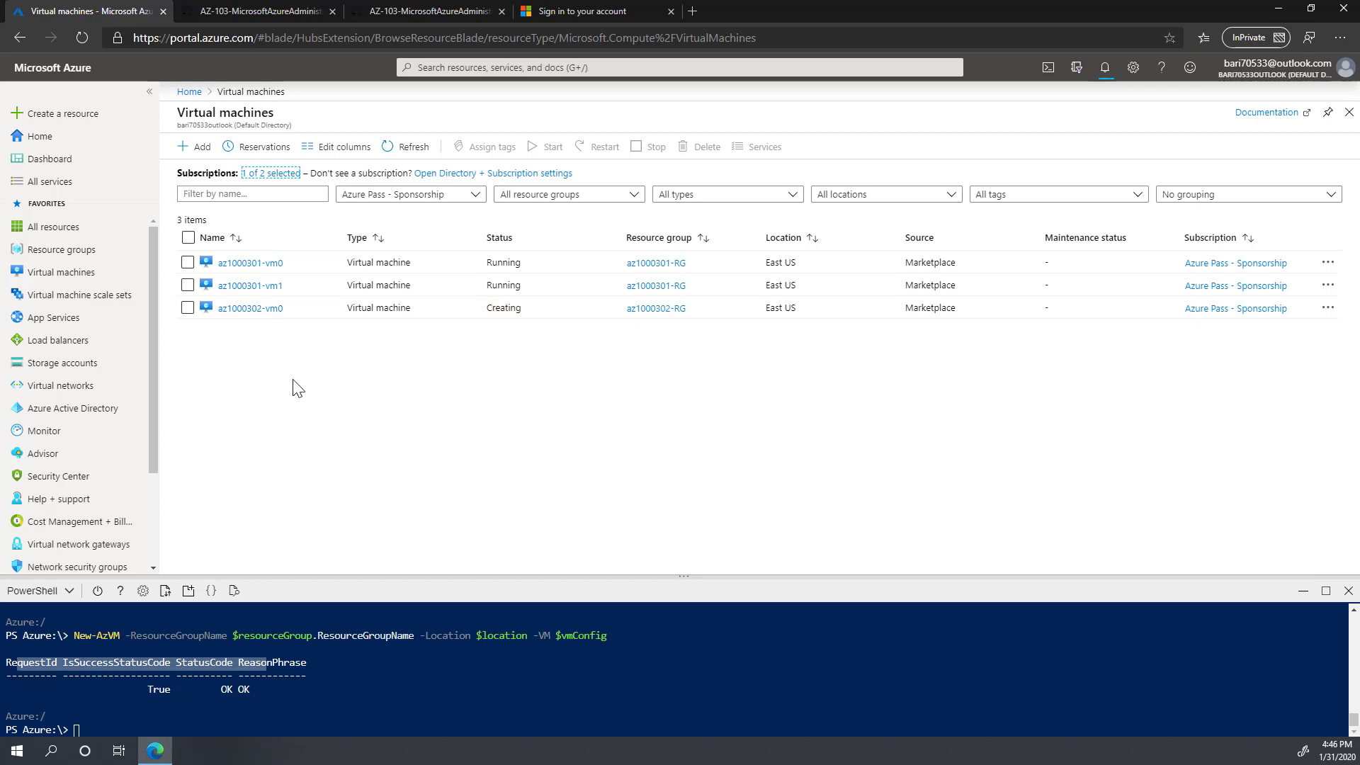
# Step: Open az1000301-vm0, copy its public IP address, and start a Remote Desktop connection to it
pyautogui.click(1106, 67)
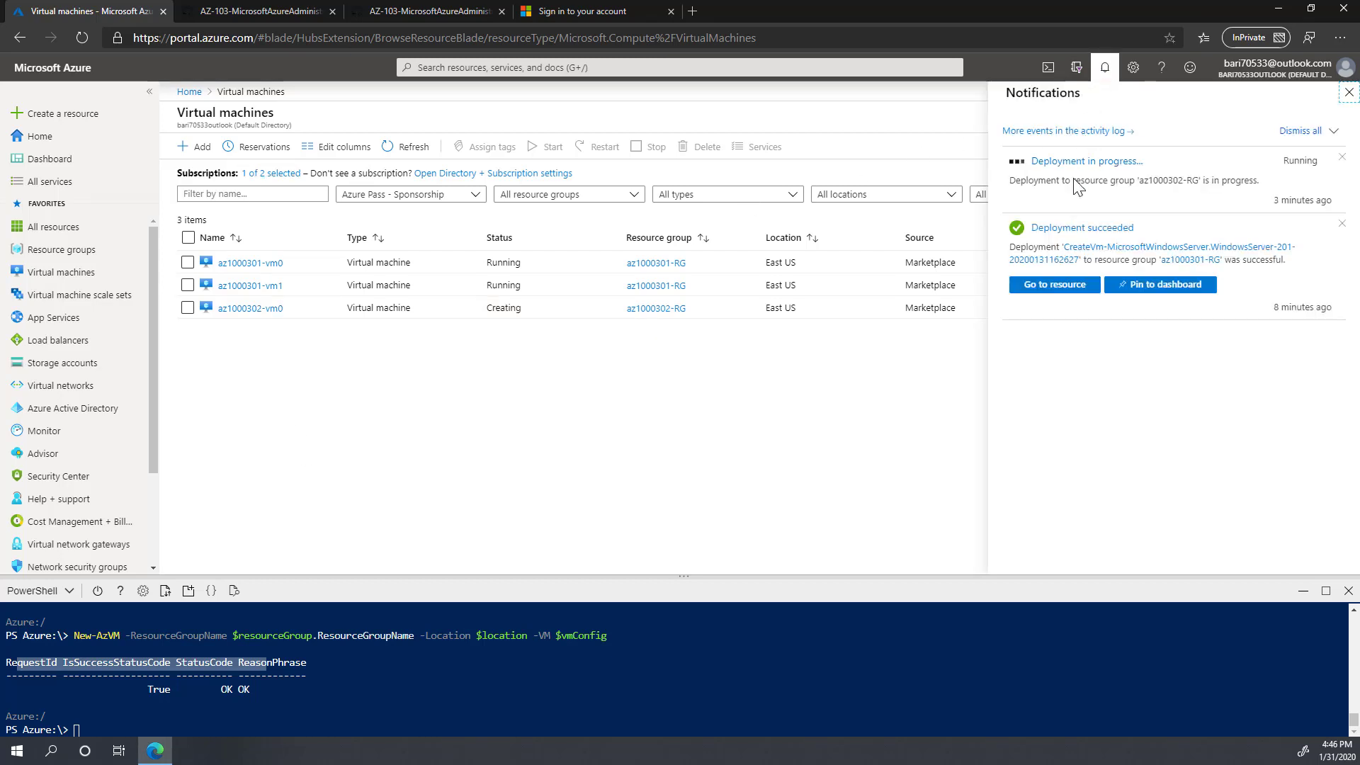
pyautogui.click(269, 266)
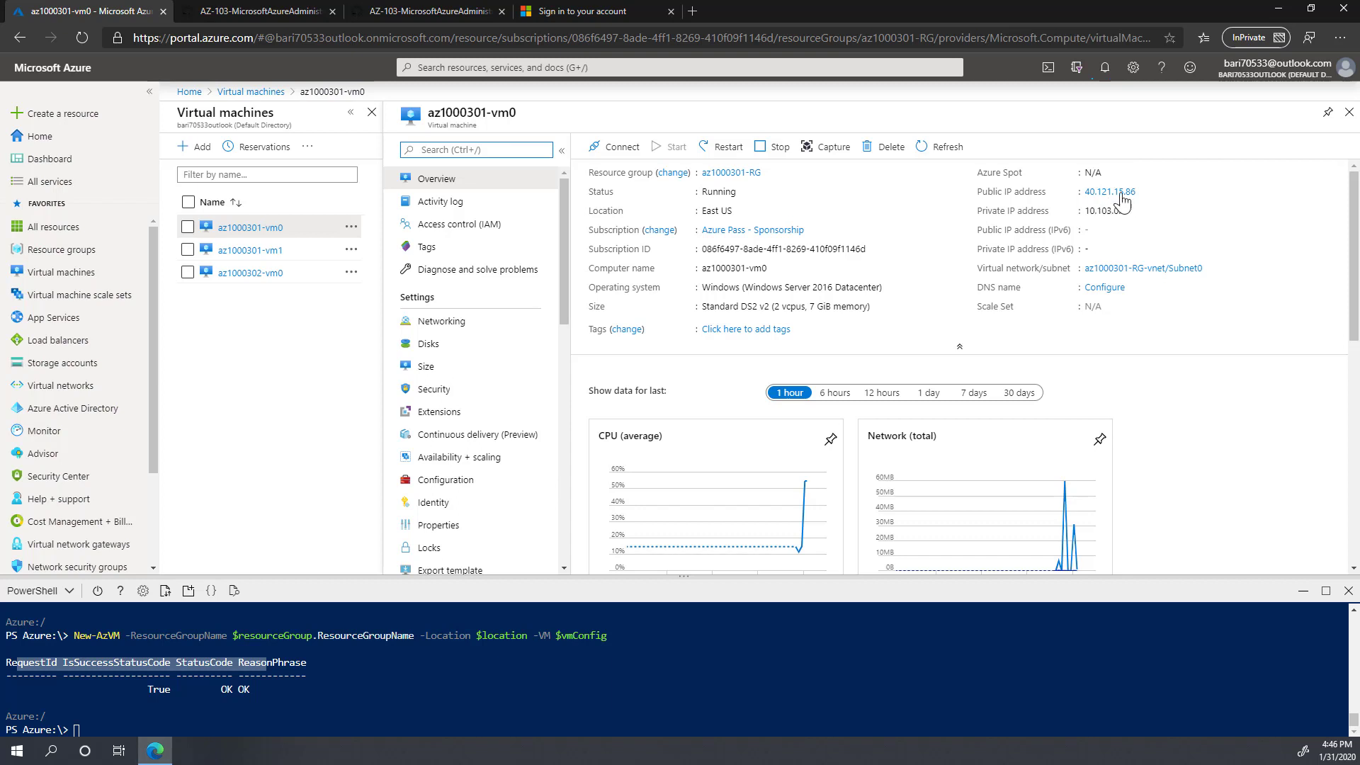
pyautogui.click(1144, 191)
pyautogui.press('super+r')
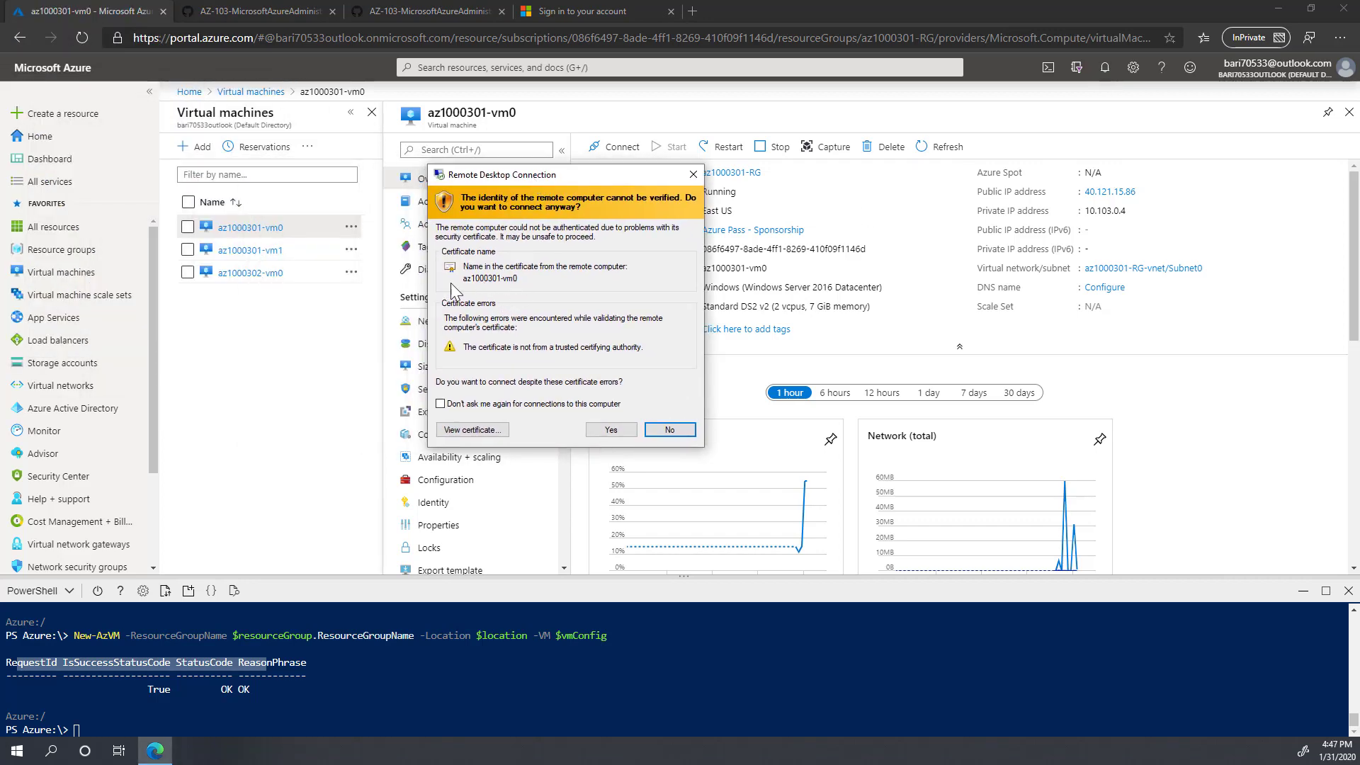
# Step: Accept the certificate warning and open a cmd command prompt on the VM
pyautogui.click(611, 430)
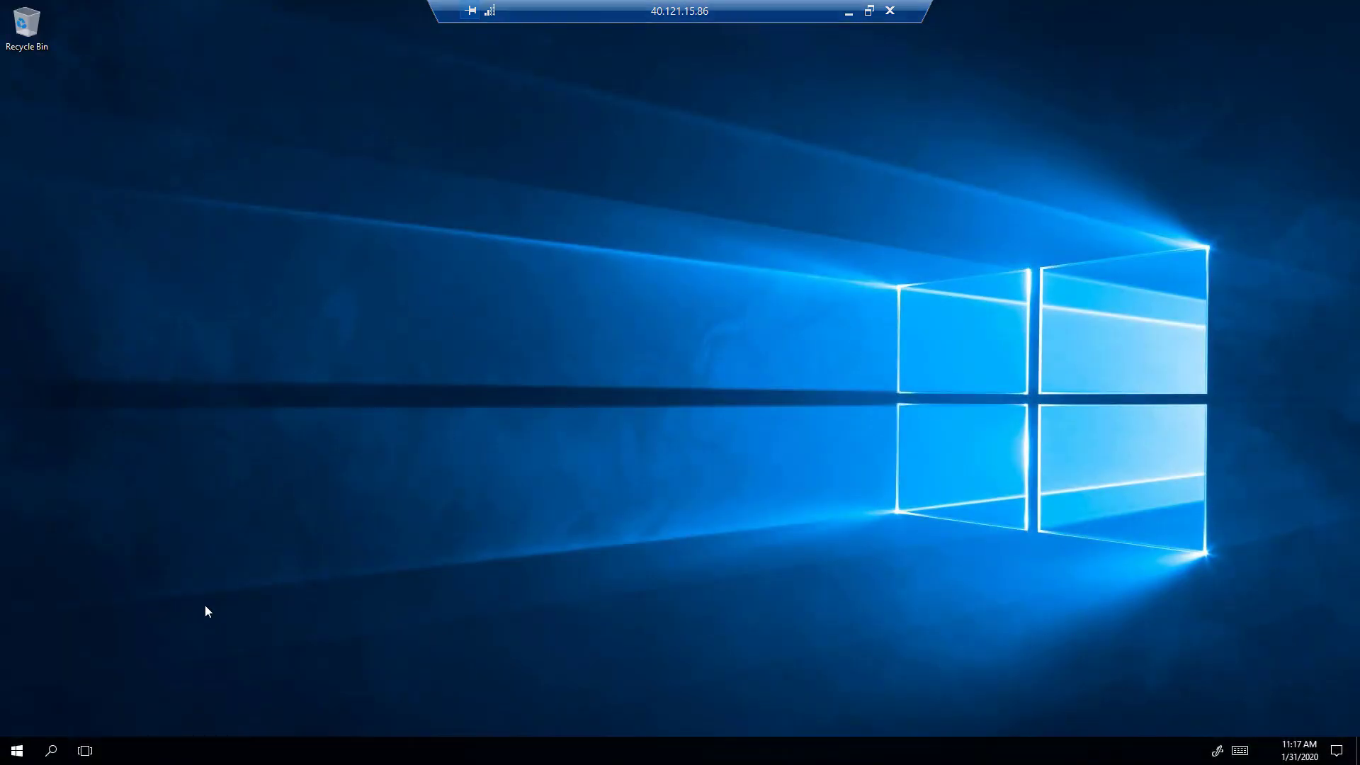
pyautogui.press('super+r')
pyautogui.write('cmd')
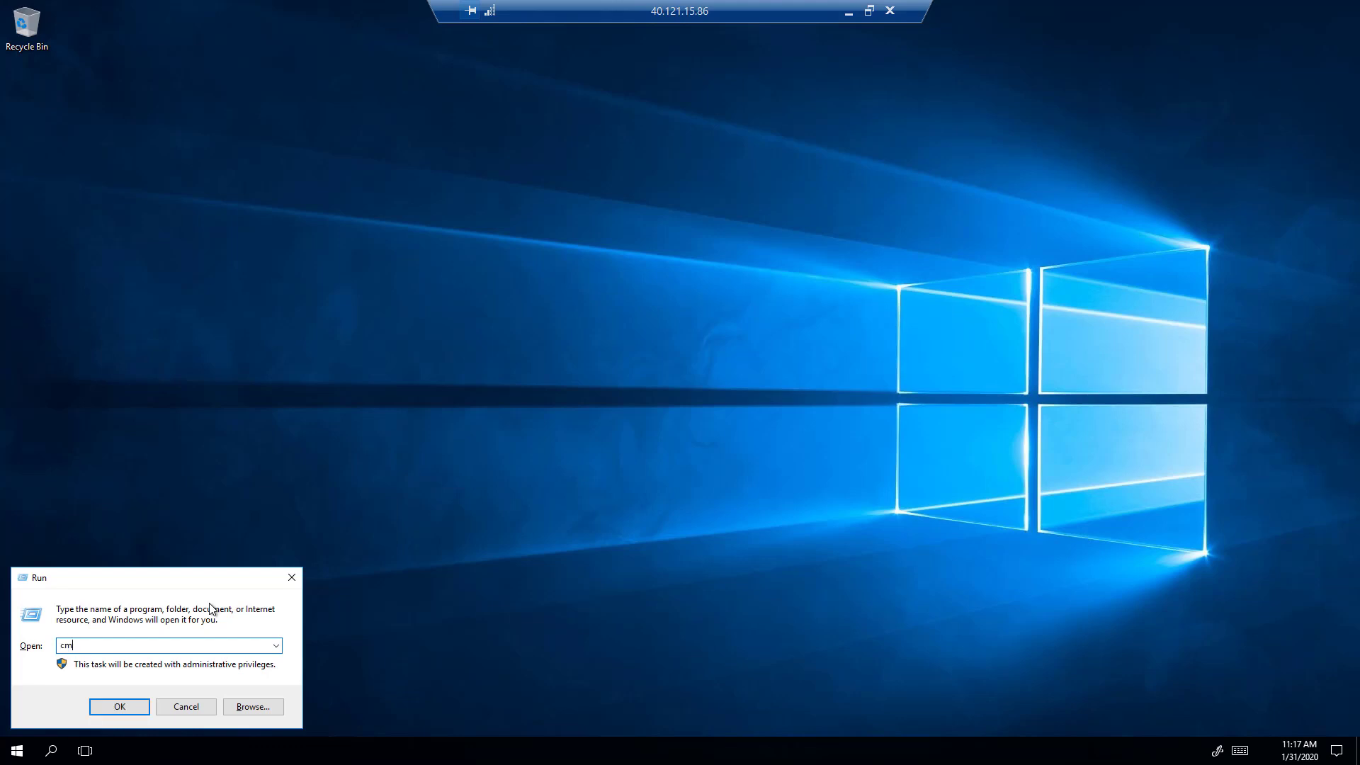
pyautogui.press('Return')
# Step: Run ipconfig to confirm IPv4 10.103.0.4, allow network discovery, and minimise the session
pyautogui.write('ipconfig')
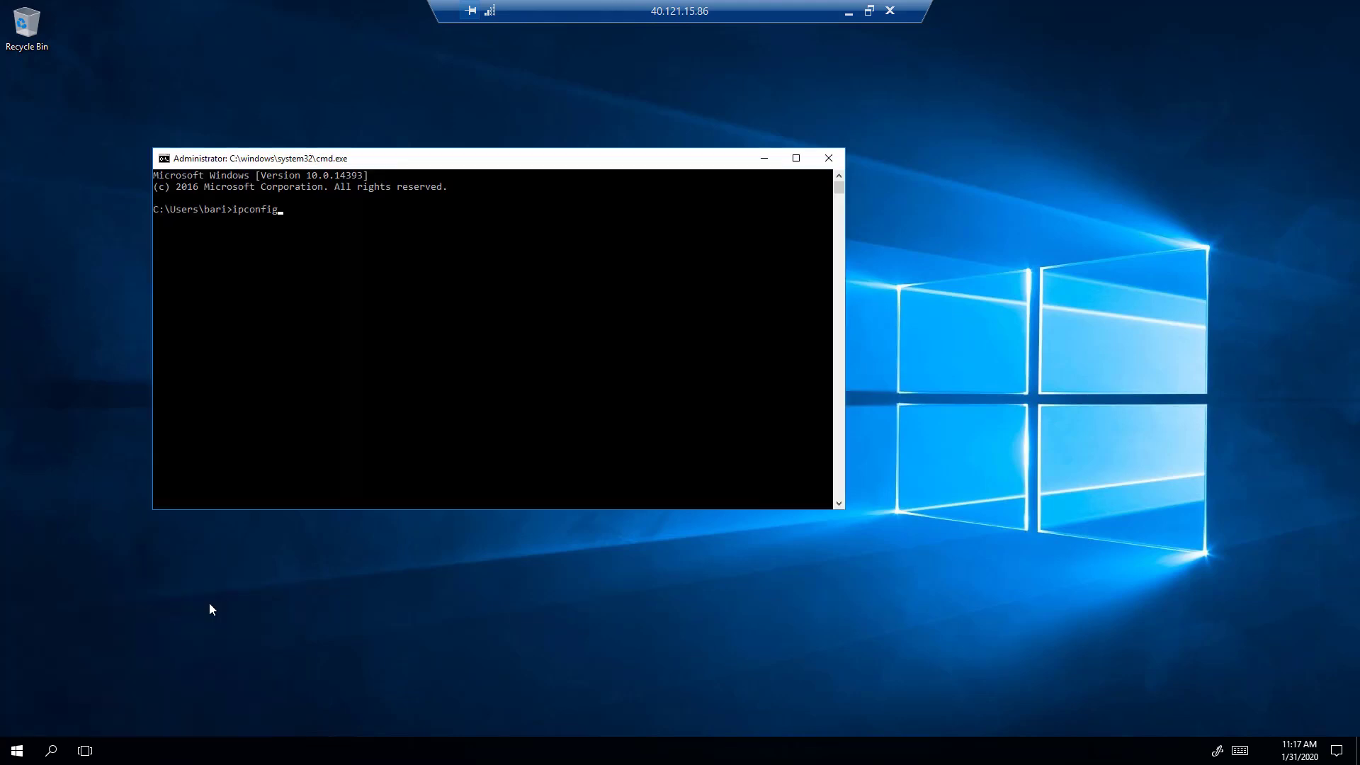
pyautogui.press('Return')
pyautogui.moveTo(375, 312); pyautogui.dragTo(435, 313)
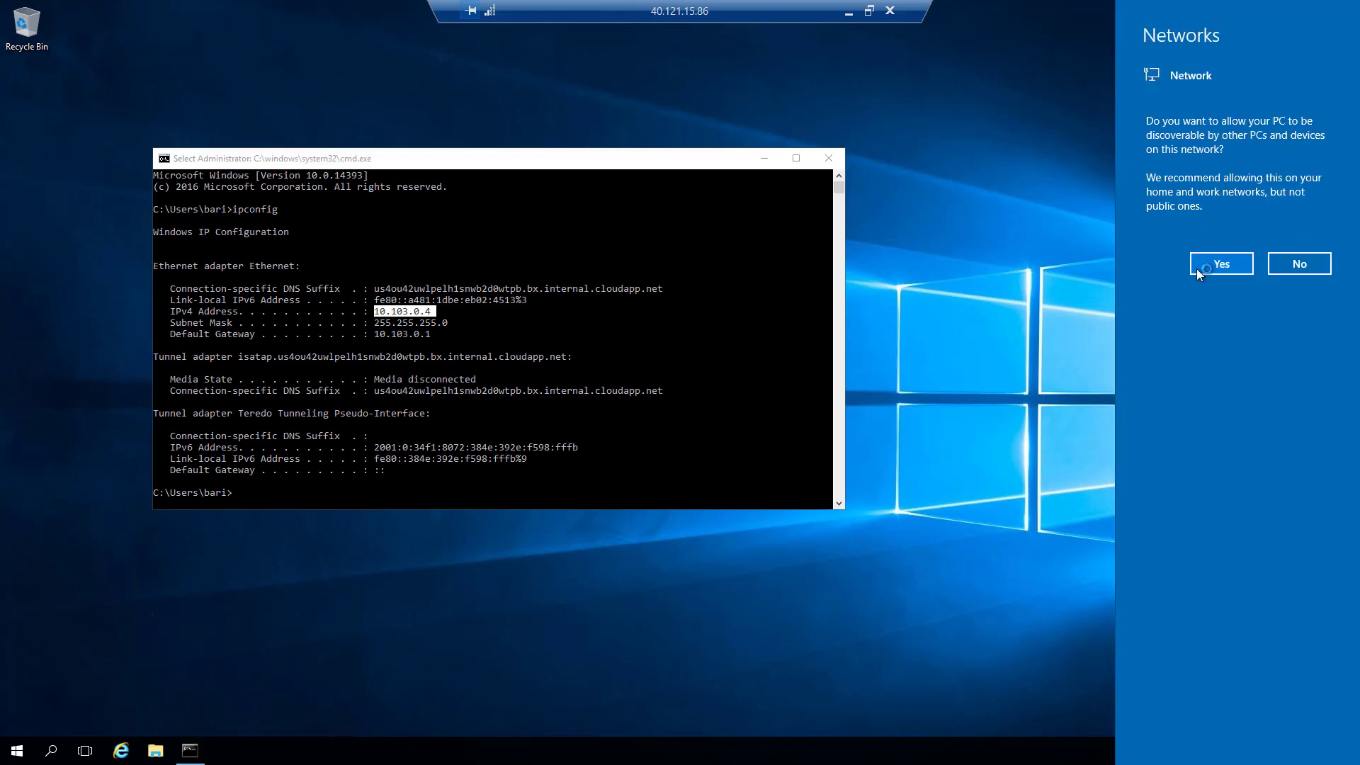
pyautogui.click(1221, 264)
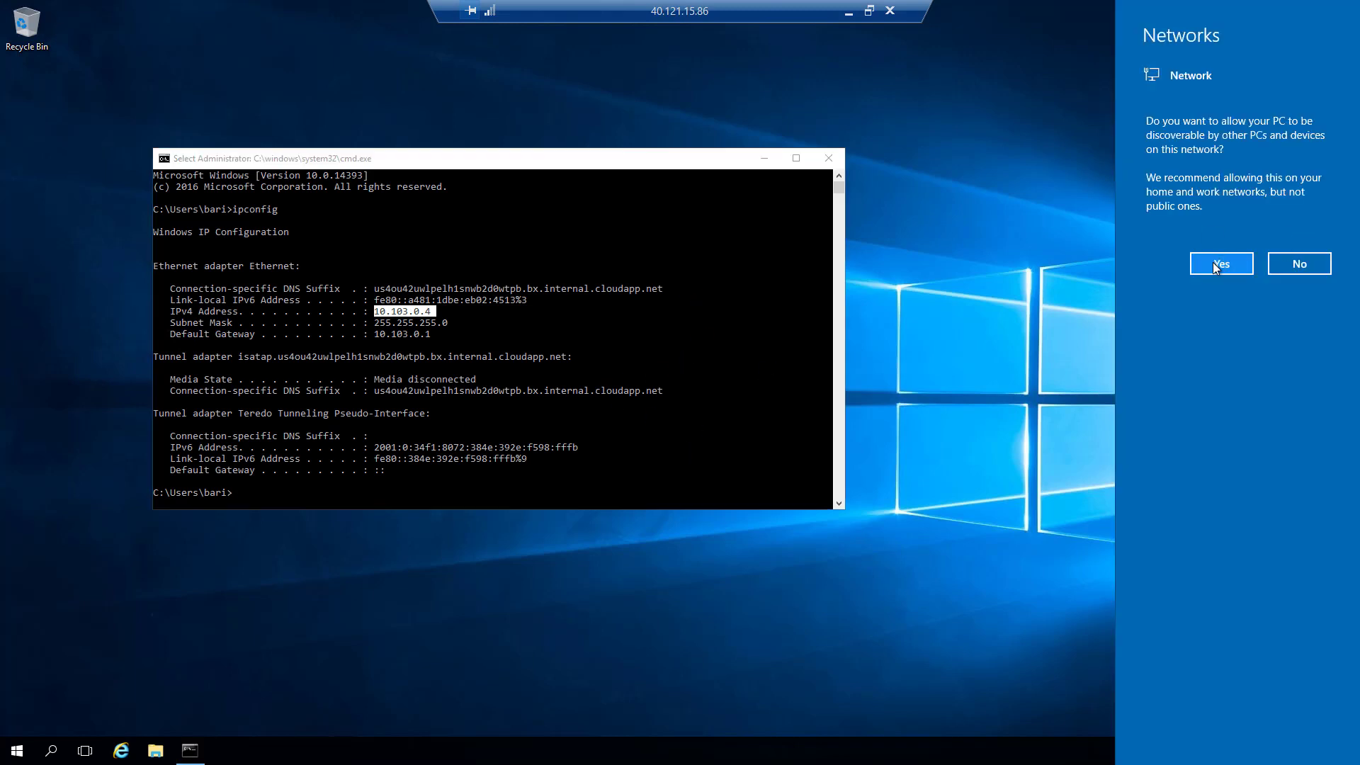
pyautogui.click(855, 14)
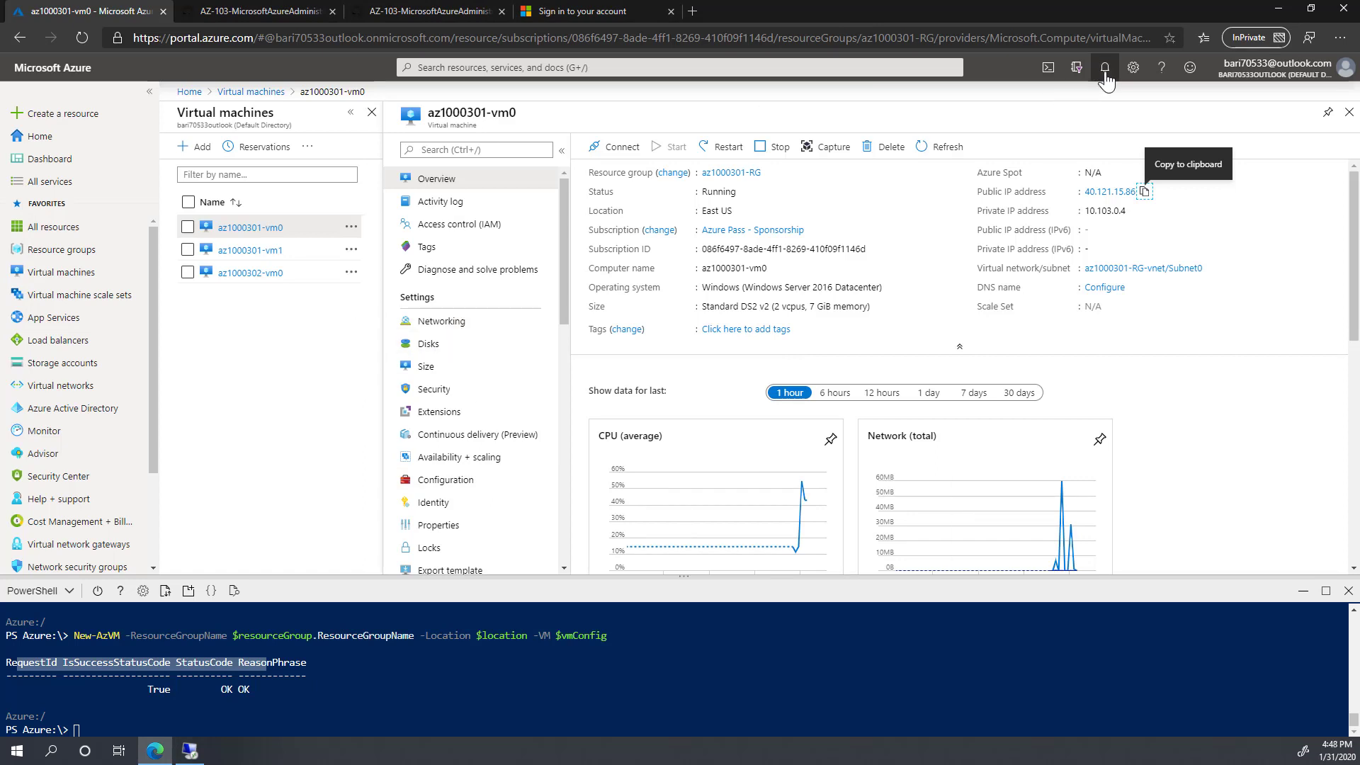
# Step: Search for availability sets, view az1000302-avset1, then switch to az1000301-avset0
pyautogui.click(1103, 68)
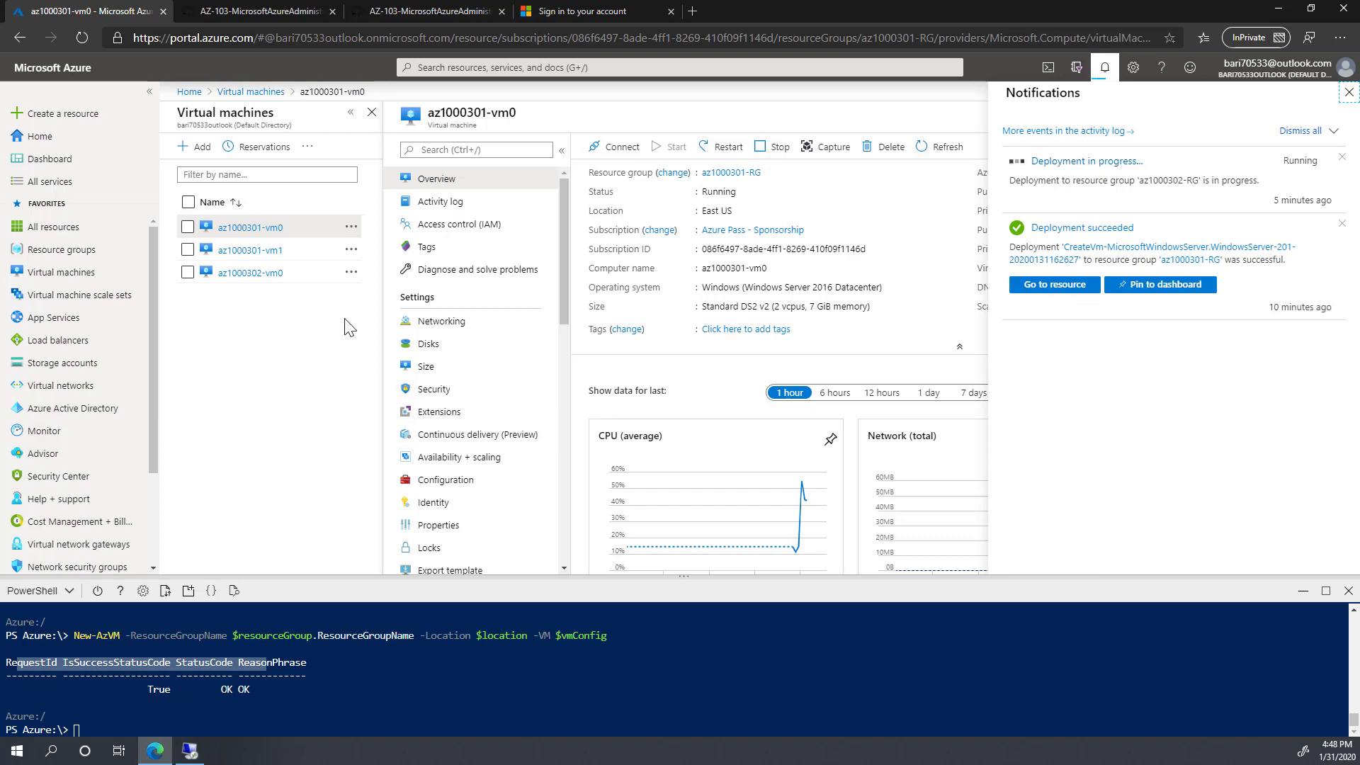
pyautogui.click(516, 68)
pyautogui.write('ava')
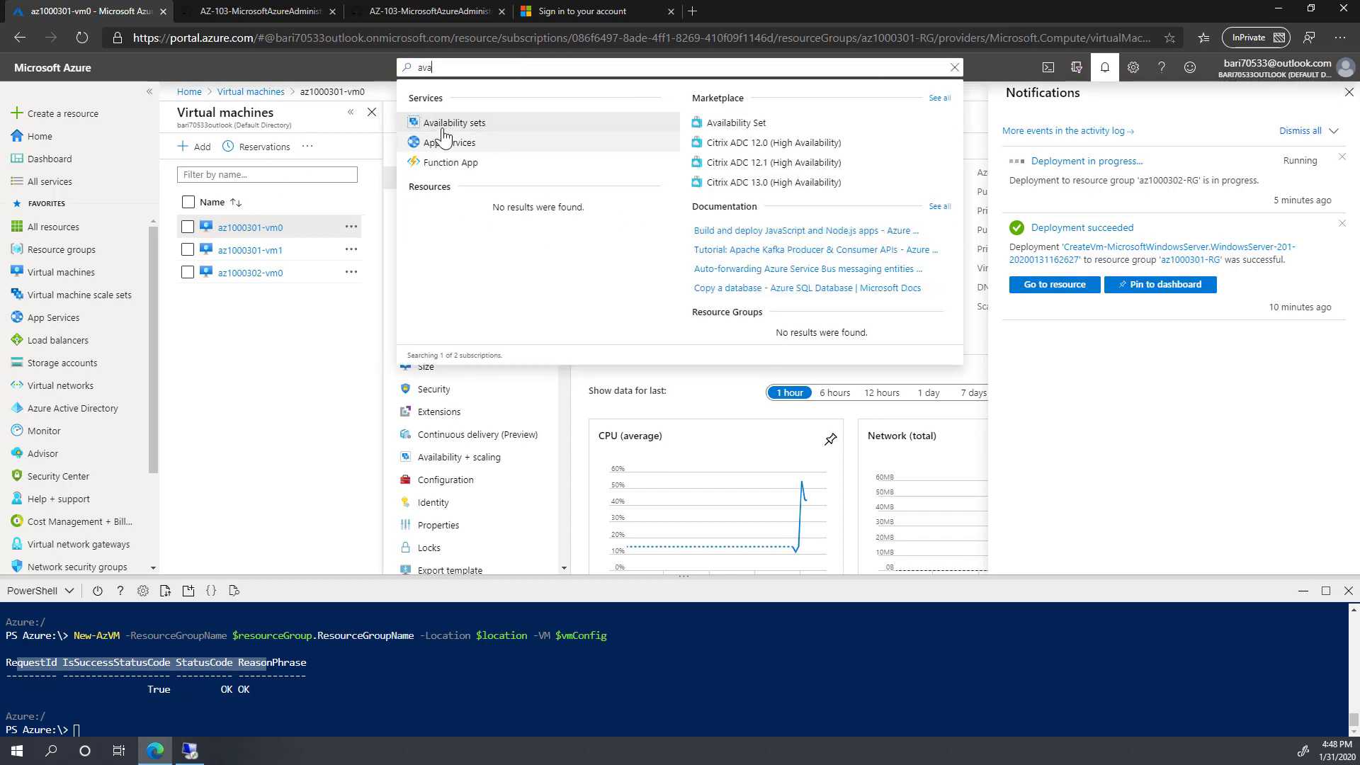
pyautogui.click(455, 123)
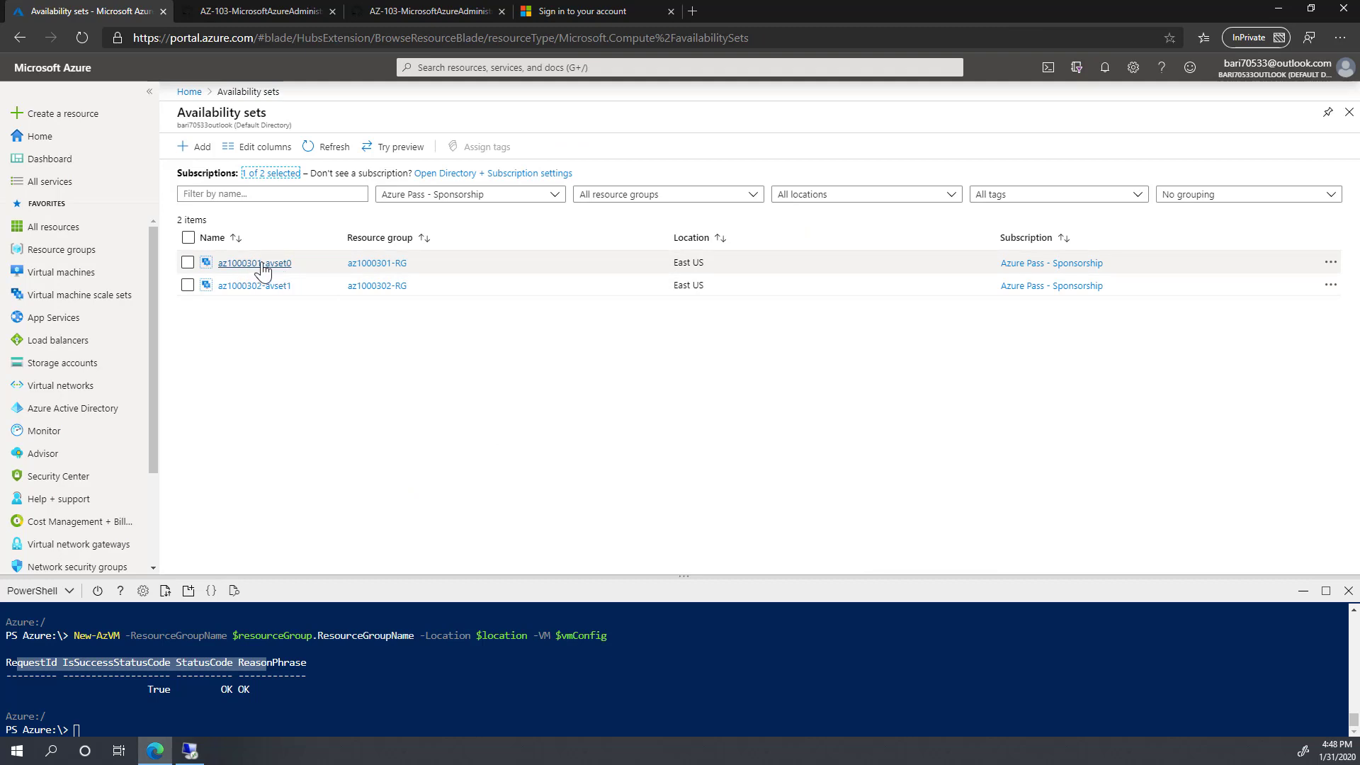
pyautogui.click(241, 286)
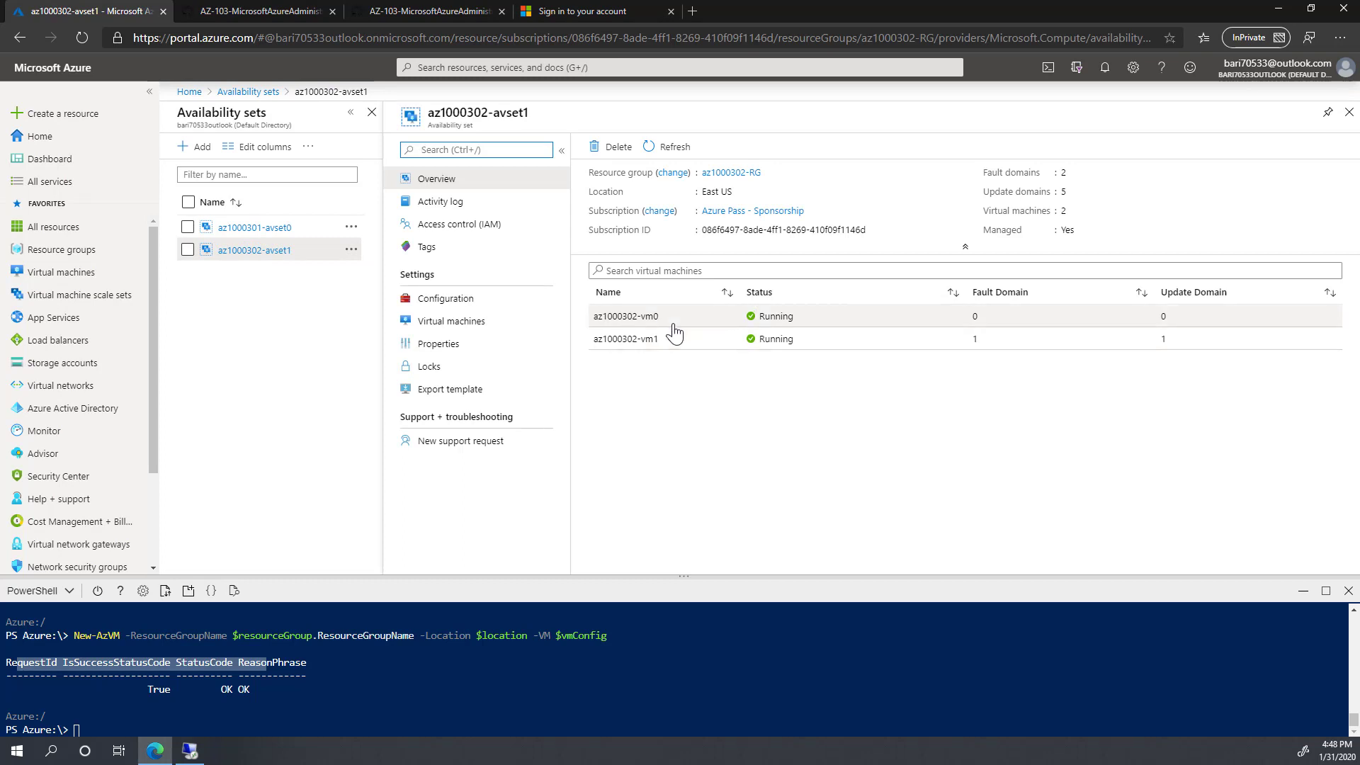
pyautogui.click(251, 227)
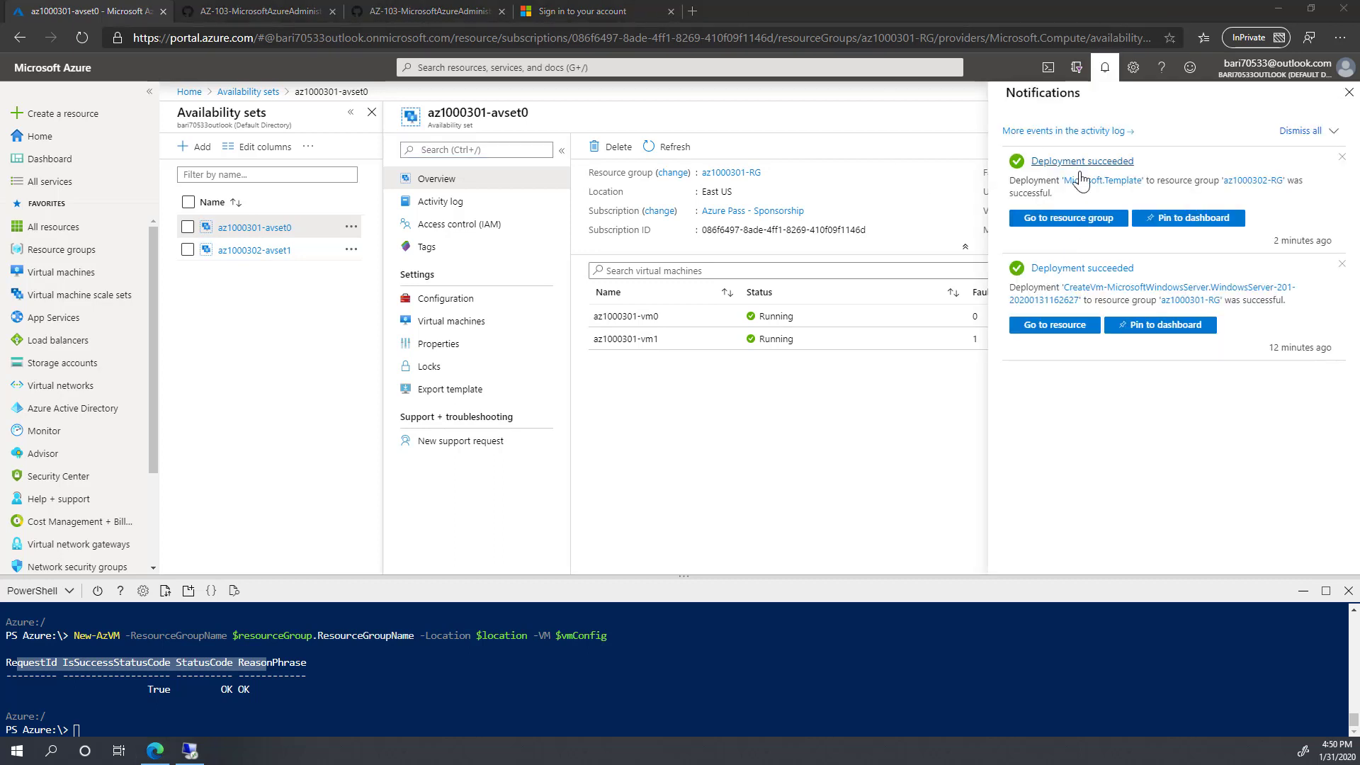
# Step: Open az1000302-vm0 from Virtual machines and copy its public IP 52.170.215.91
pyautogui.click(57, 277)
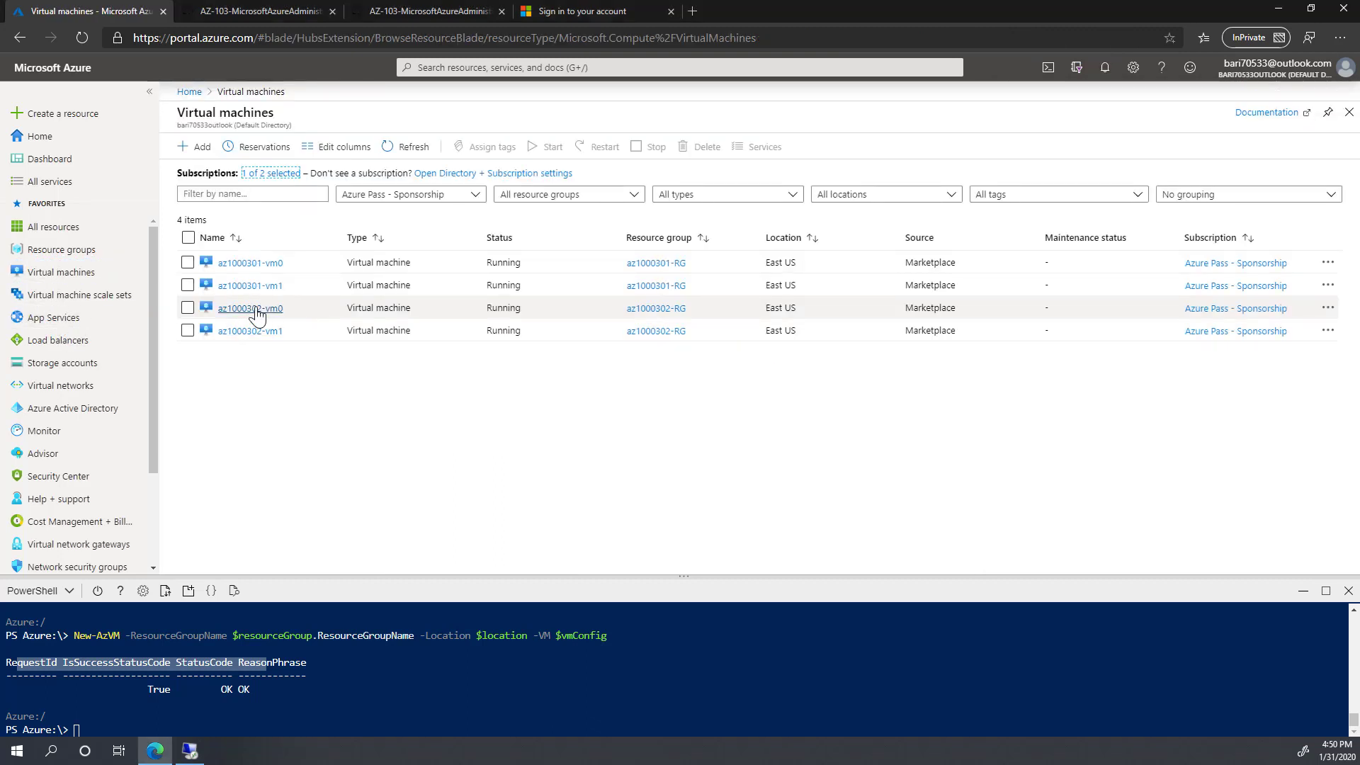
pyautogui.click(260, 315)
pyautogui.click(261, 314)
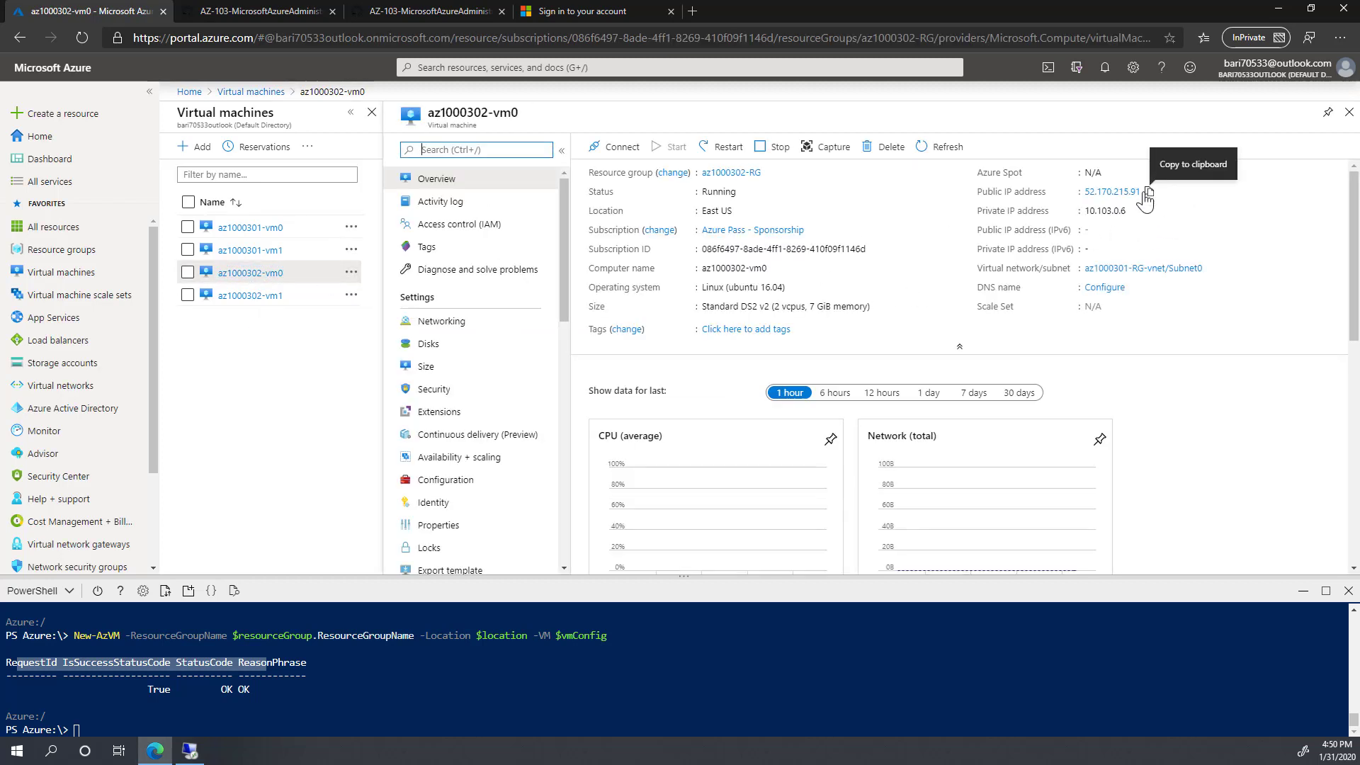
pyautogui.click(1150, 193)
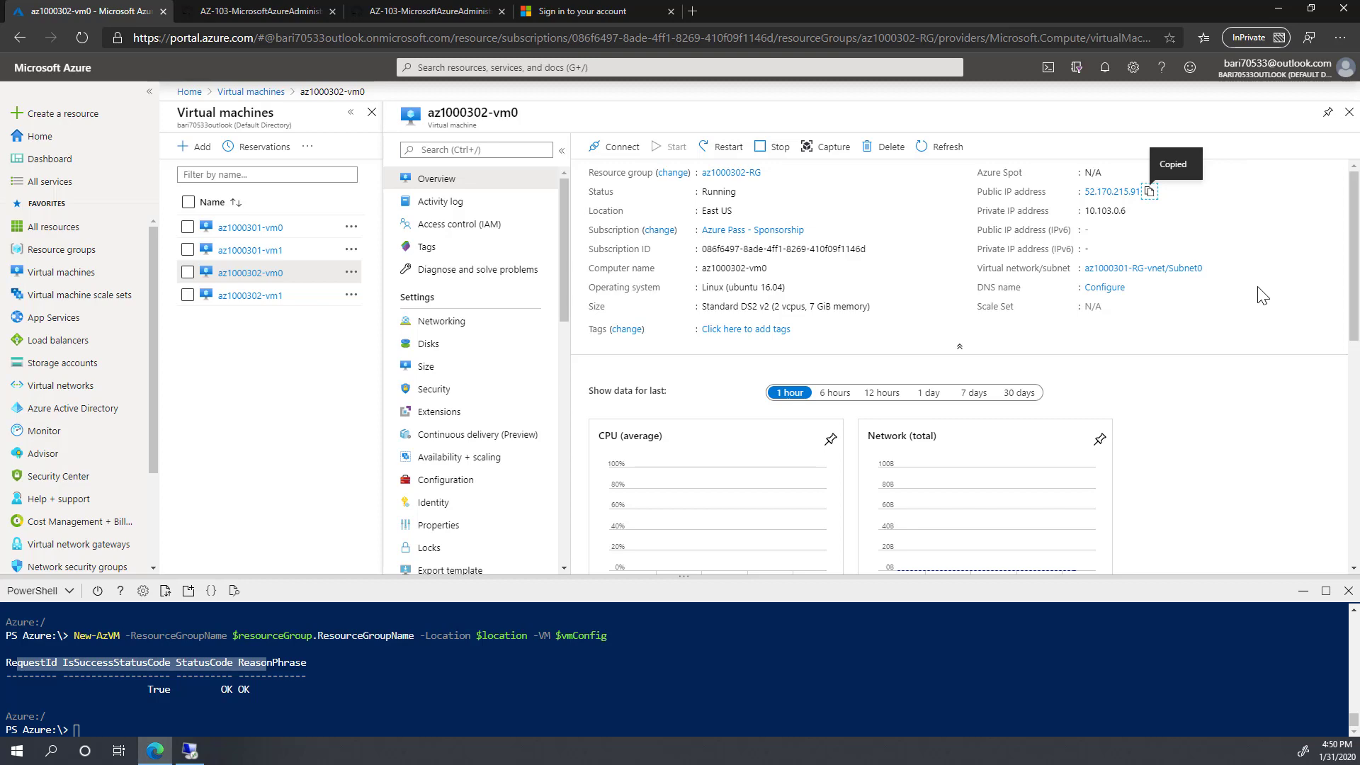
# Step: Launch PuTTY from the Windows Start menu
pyautogui.click(18, 751)
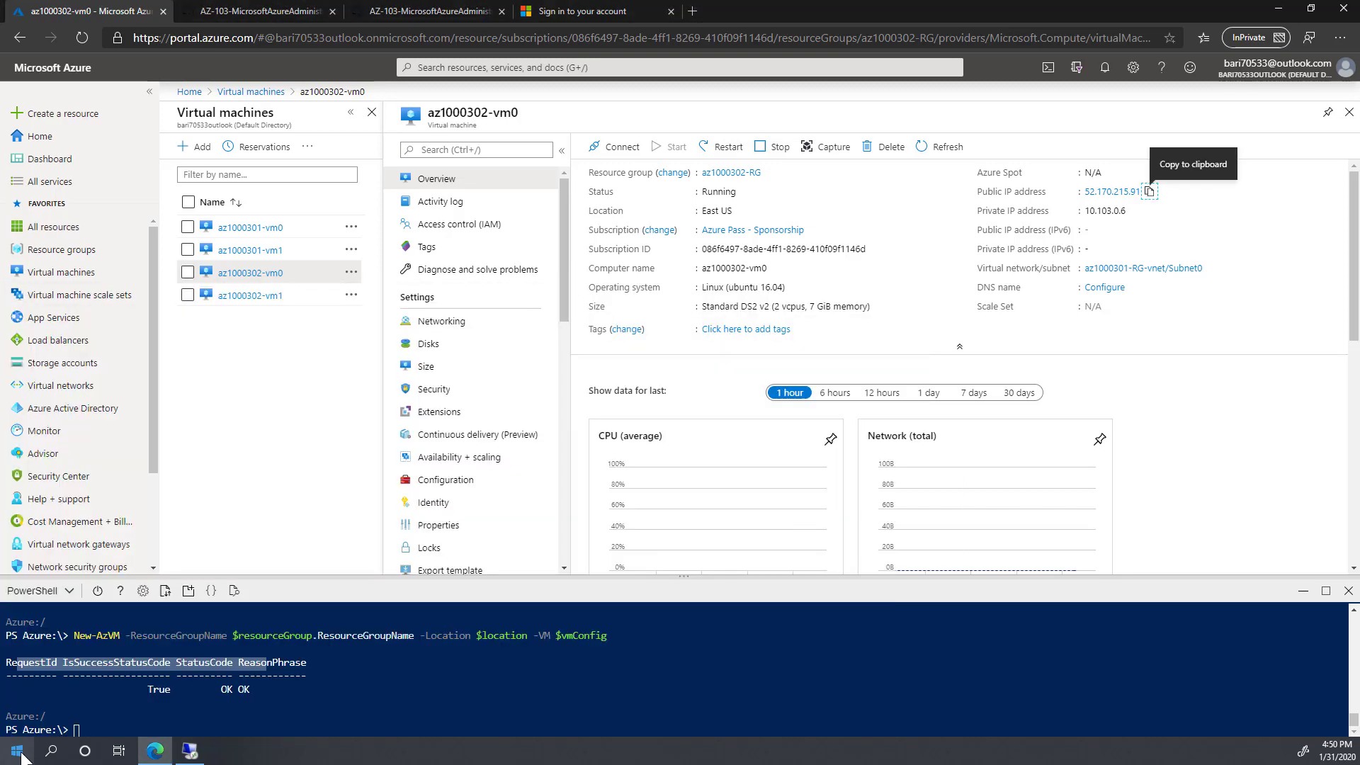
pyautogui.click(19, 751)
pyautogui.click(492, 542)
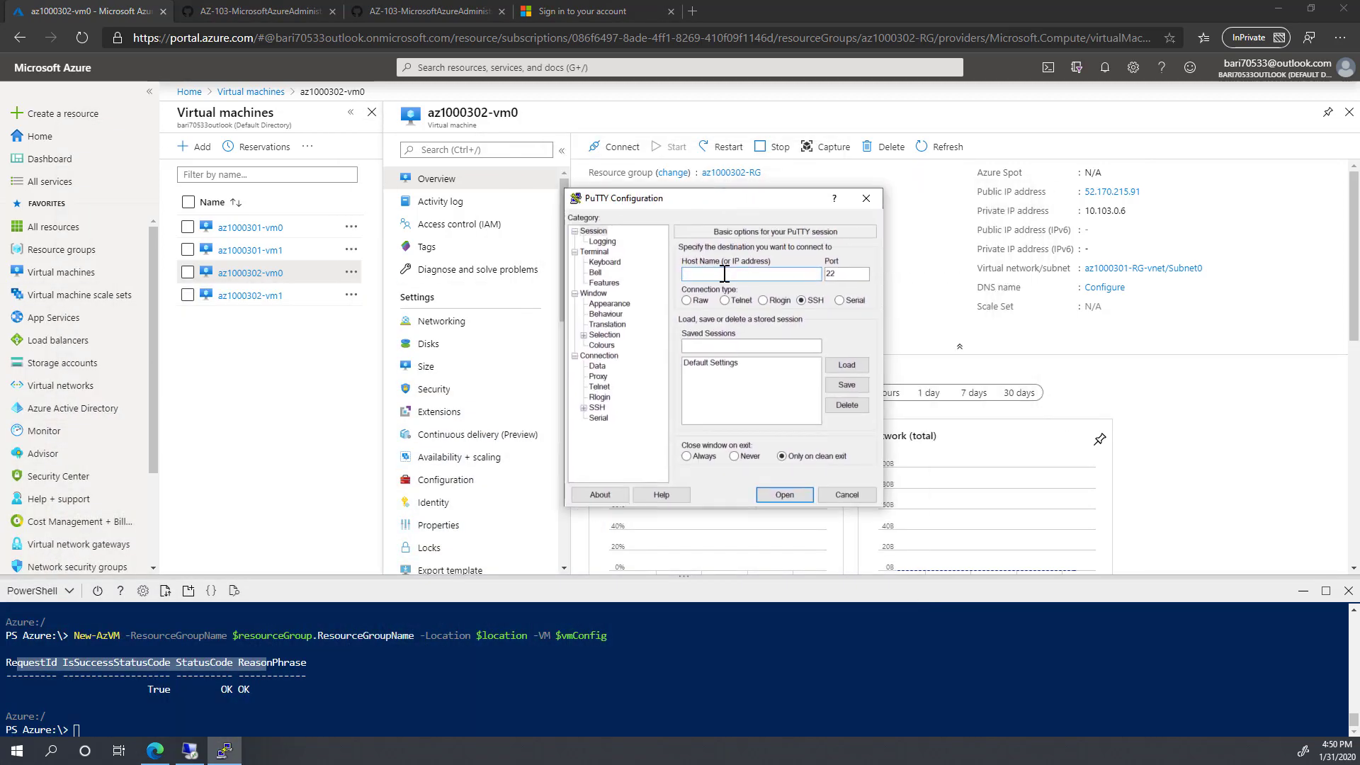
# Step: Attempt an SSH connection to 52.170.215.91, dismiss the timeout error, and minimise PuTTY
pyautogui.hotkey('ctrl', 'v')
pyautogui.click(784, 494)
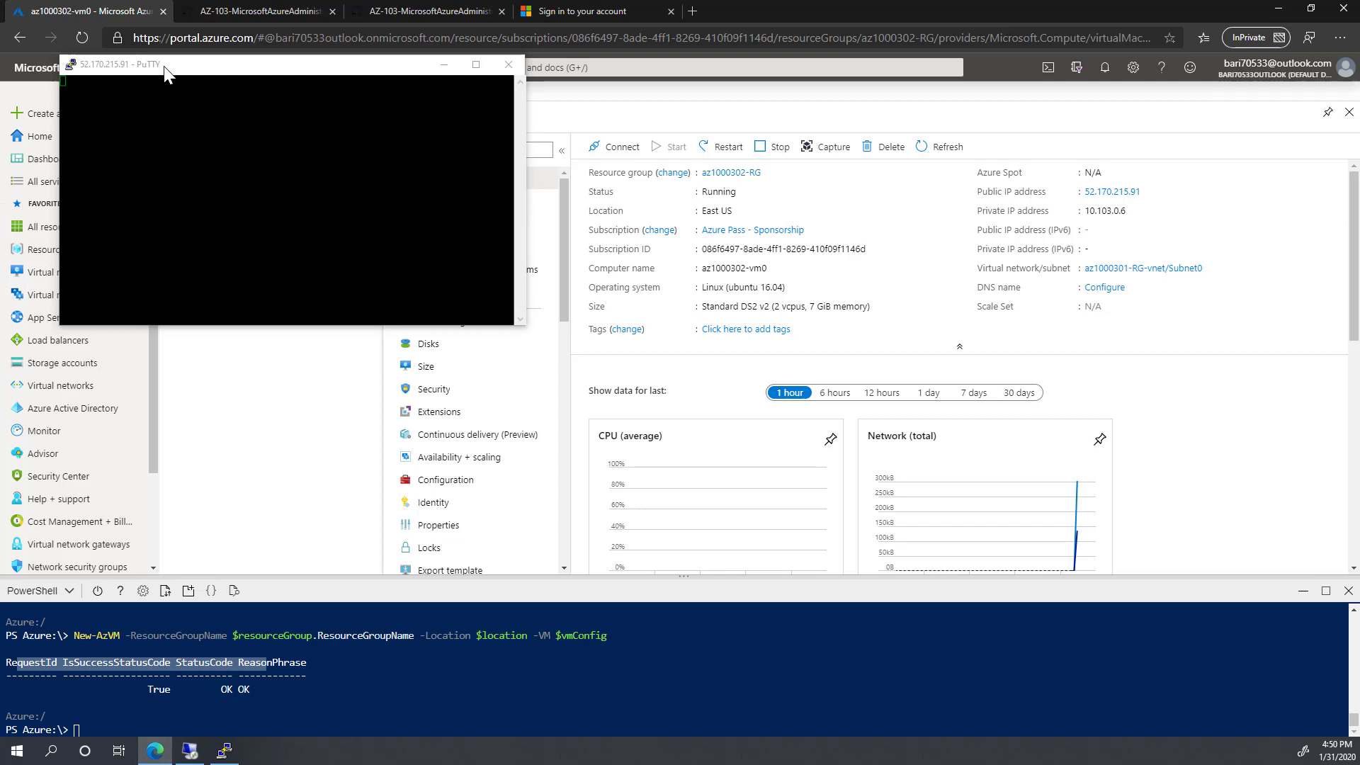
pyautogui.click(220, 66)
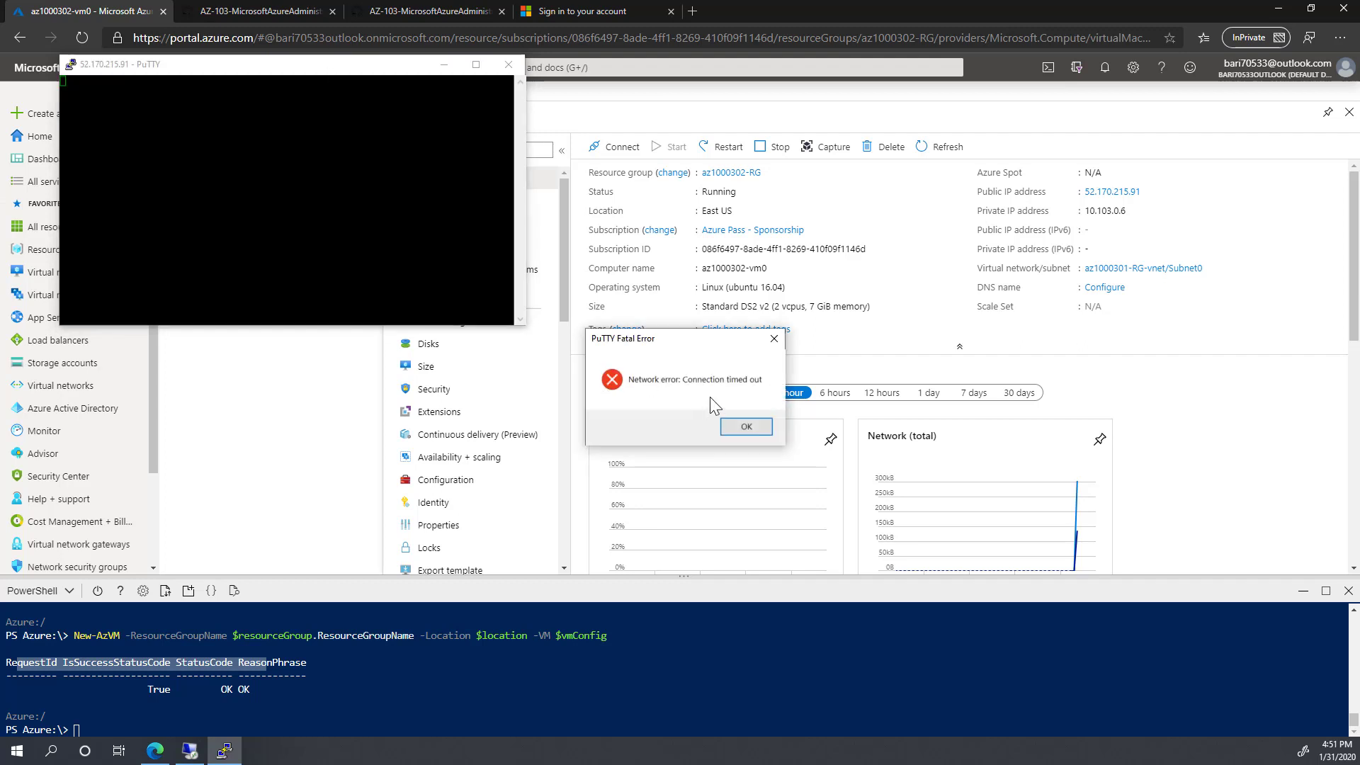
pyautogui.click(745, 426)
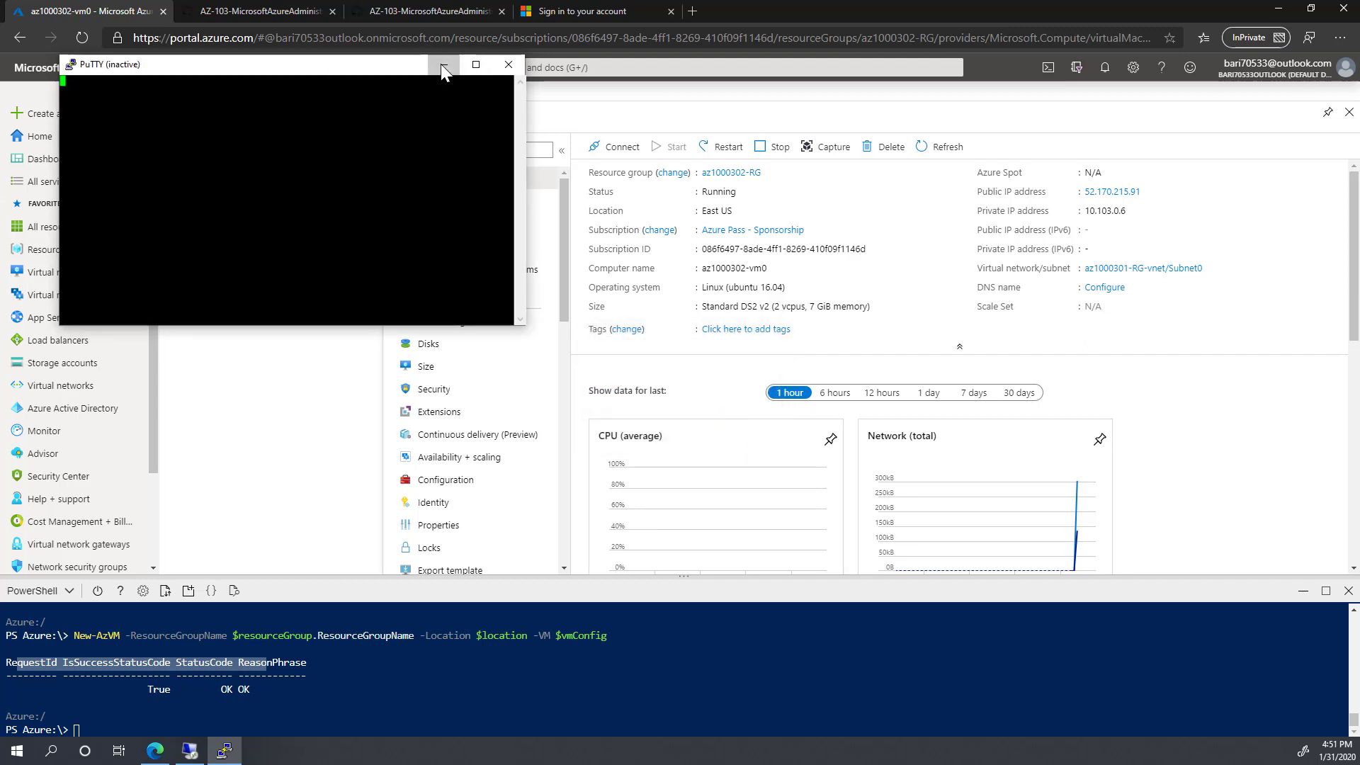
pyautogui.click(444, 65)
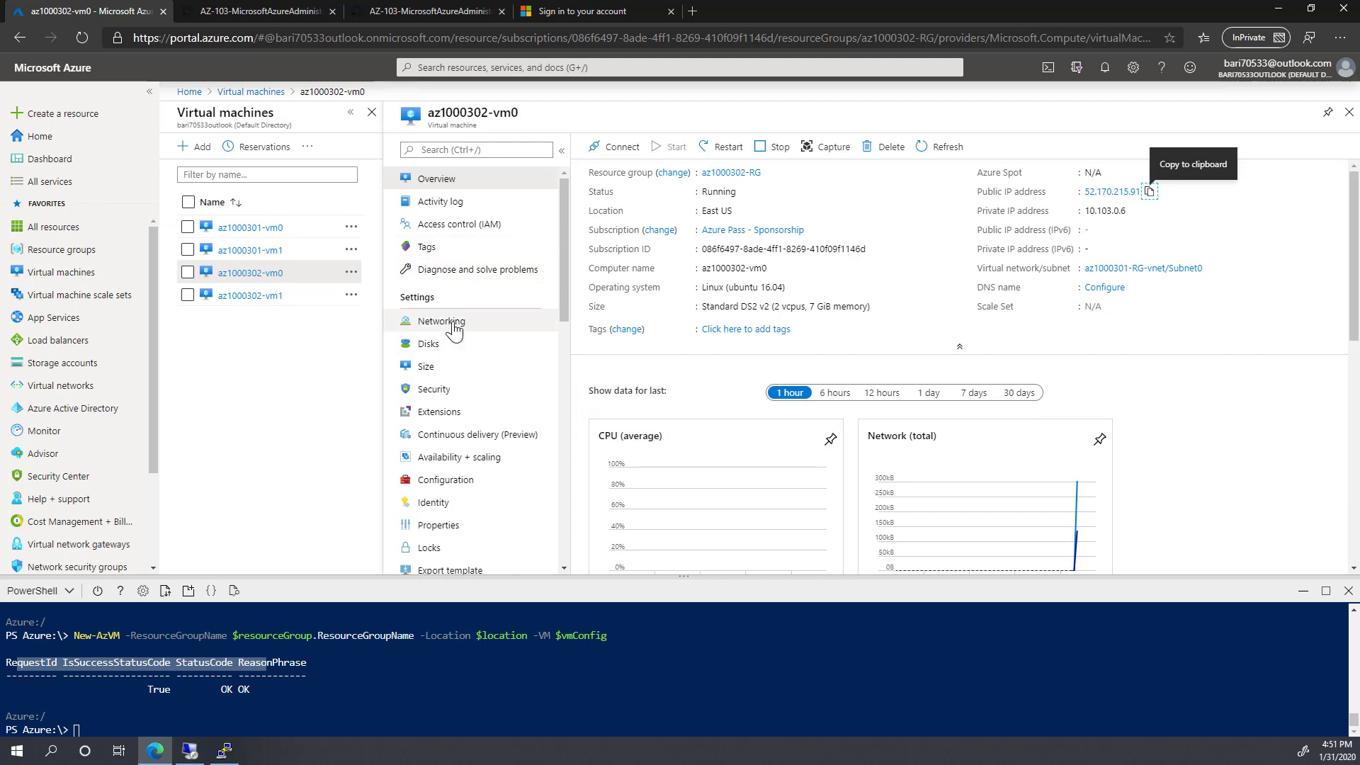
# Step: Add inbound rule Port_22 allowing destination port 22 at priority 100 on az1000302-vm0
pyautogui.click(469, 326)
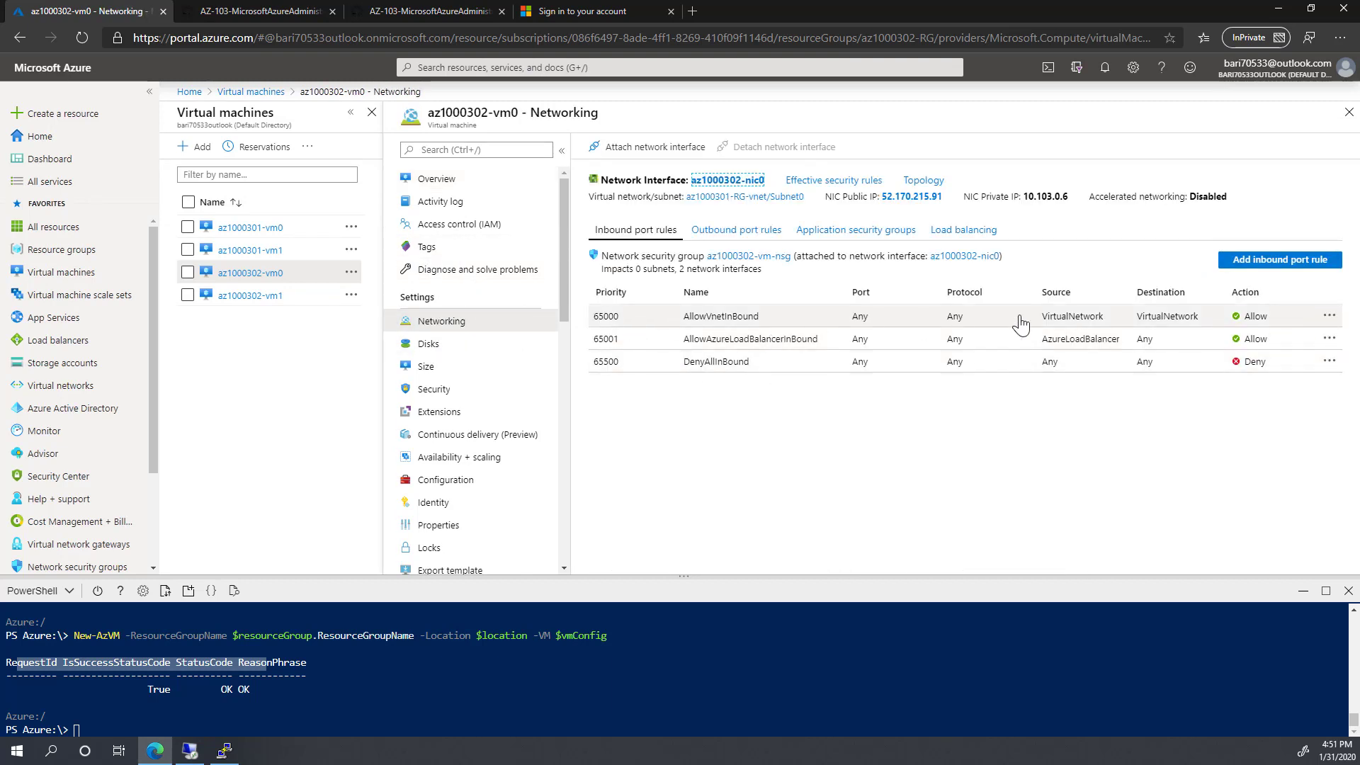
pyautogui.click(1286, 261)
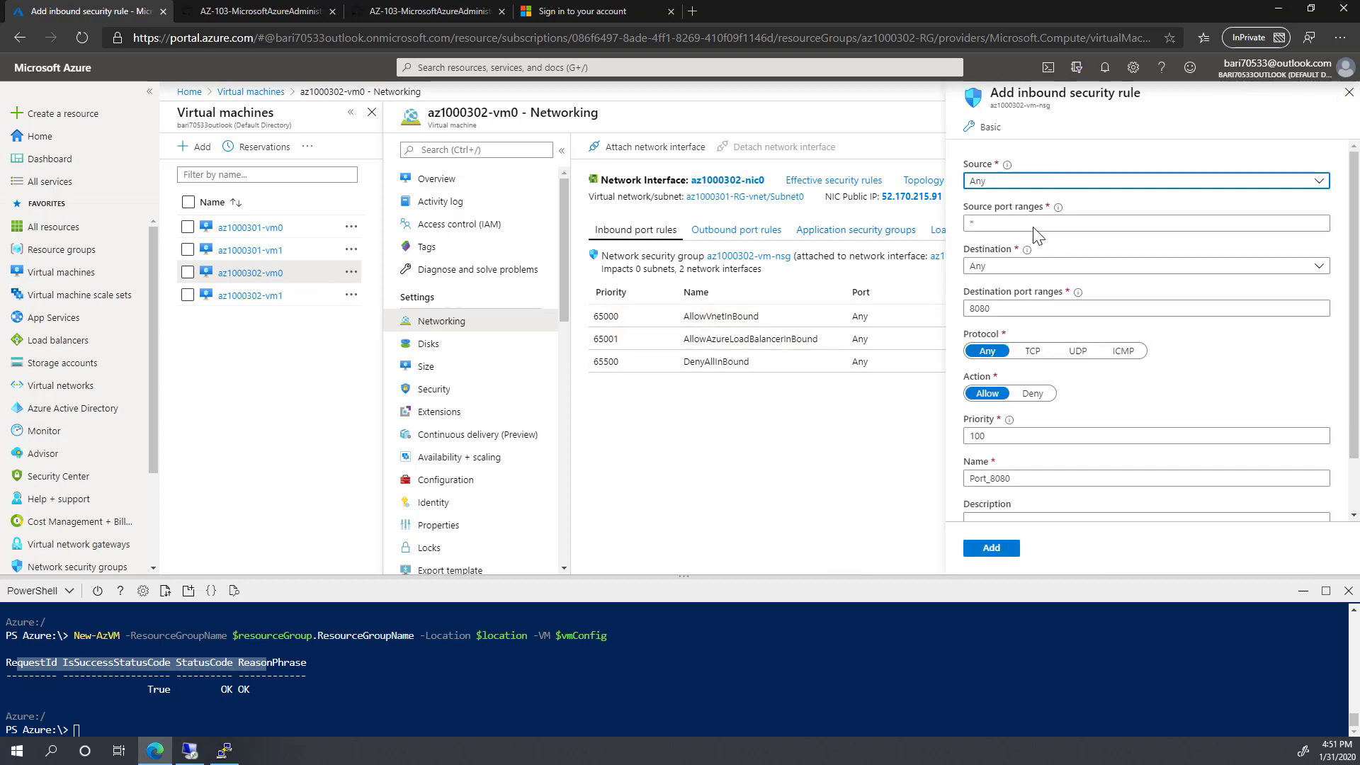
pyautogui.click(1002, 309)
pyautogui.doubleClick(1003, 308)
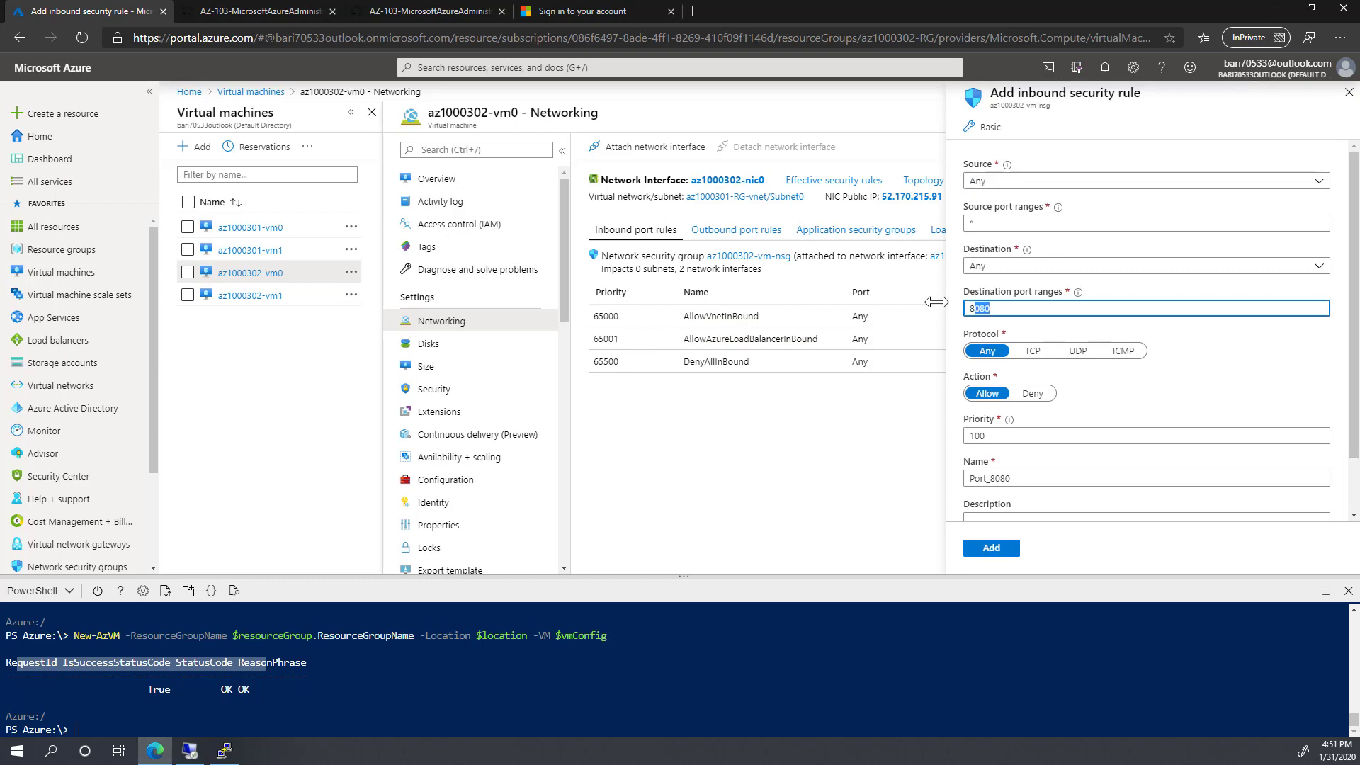
pyautogui.write('22')
pyautogui.moveTo(1001, 478); pyautogui.dragTo(1044, 479)
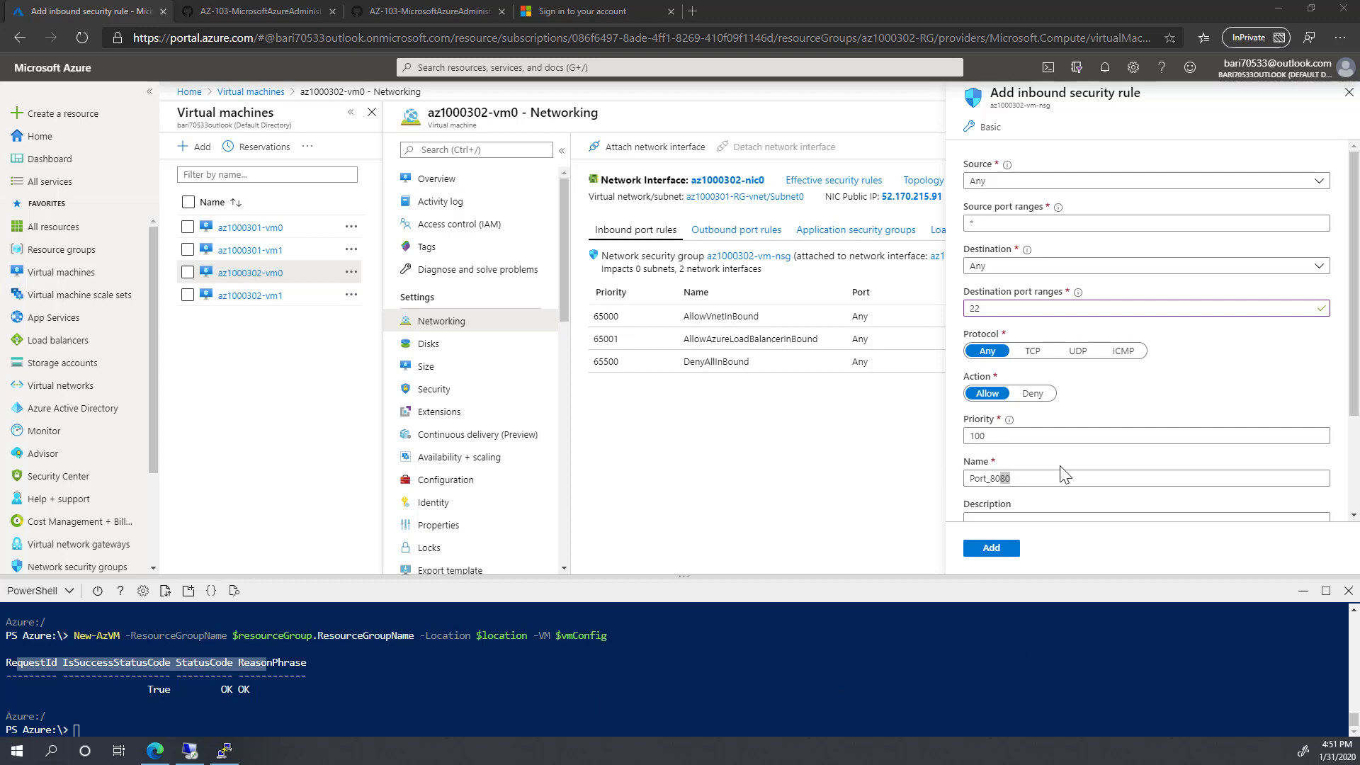
pyautogui.click(1029, 480)
pyautogui.press('BackSpace')
pyautogui.press('BackSpace')
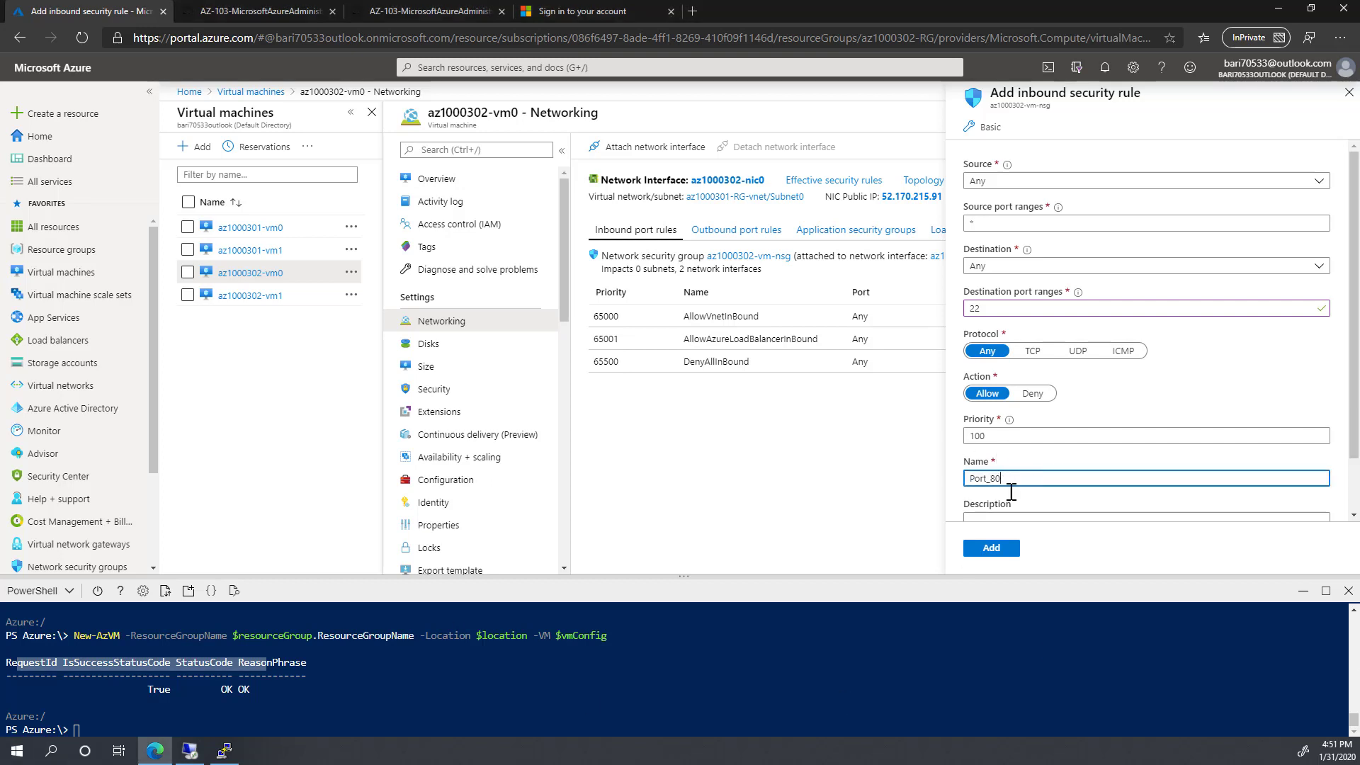
pyautogui.write('2')
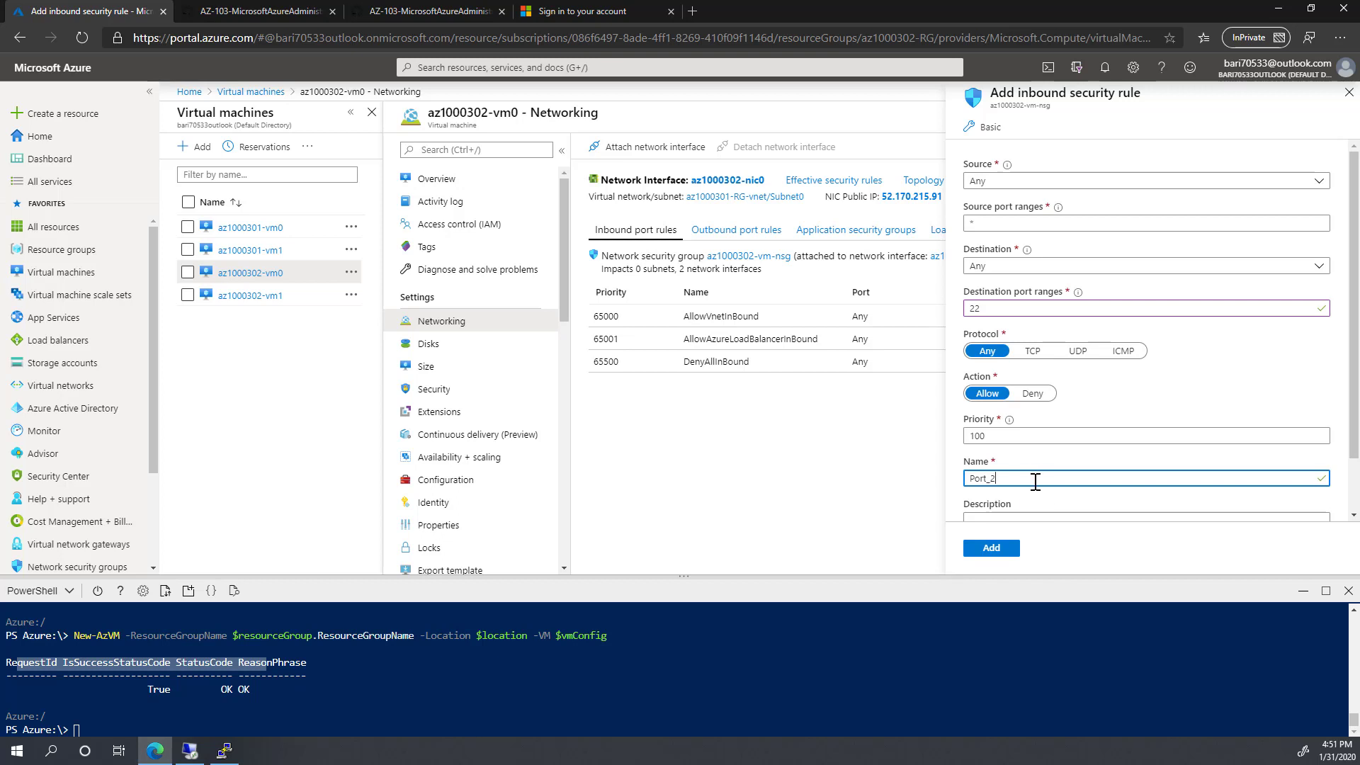
pyautogui.write('2')
pyautogui.scroll(-2, 1013, 474)
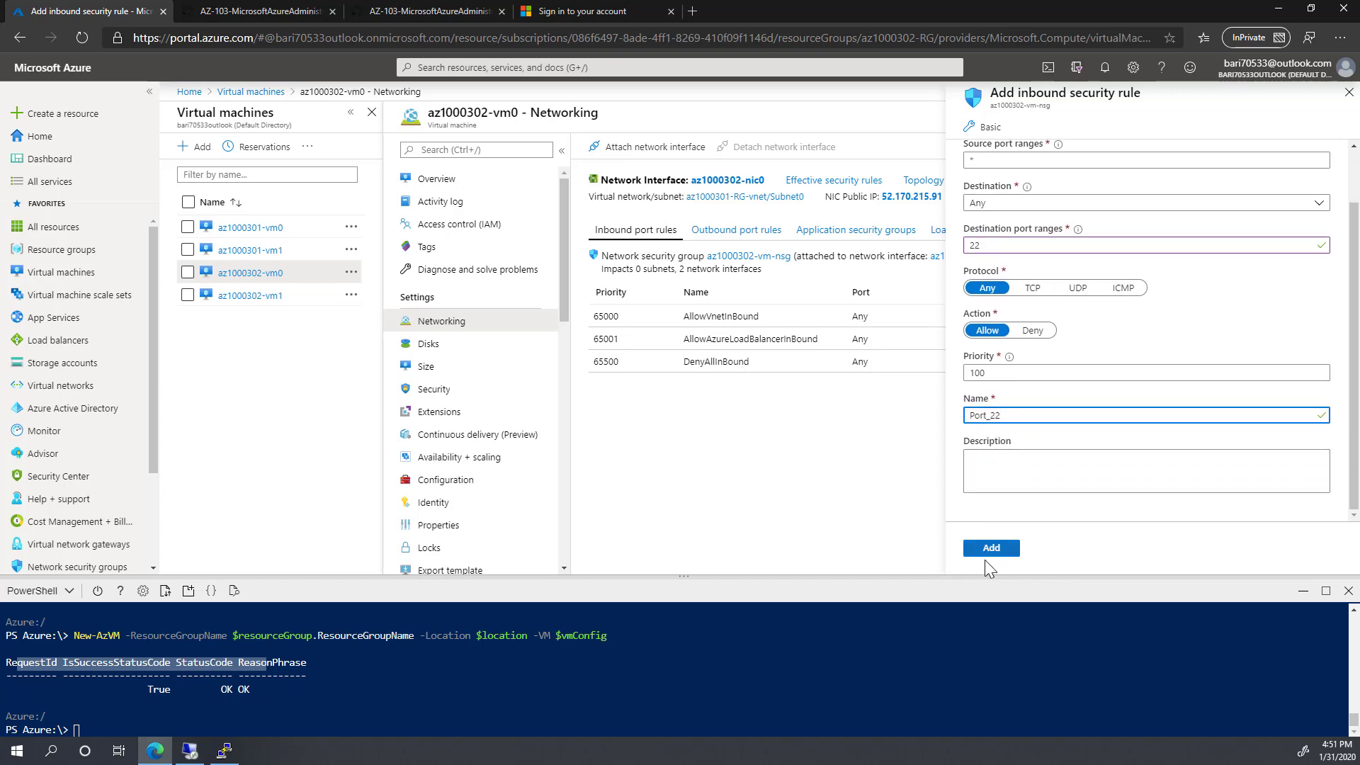
pyautogui.click(992, 549)
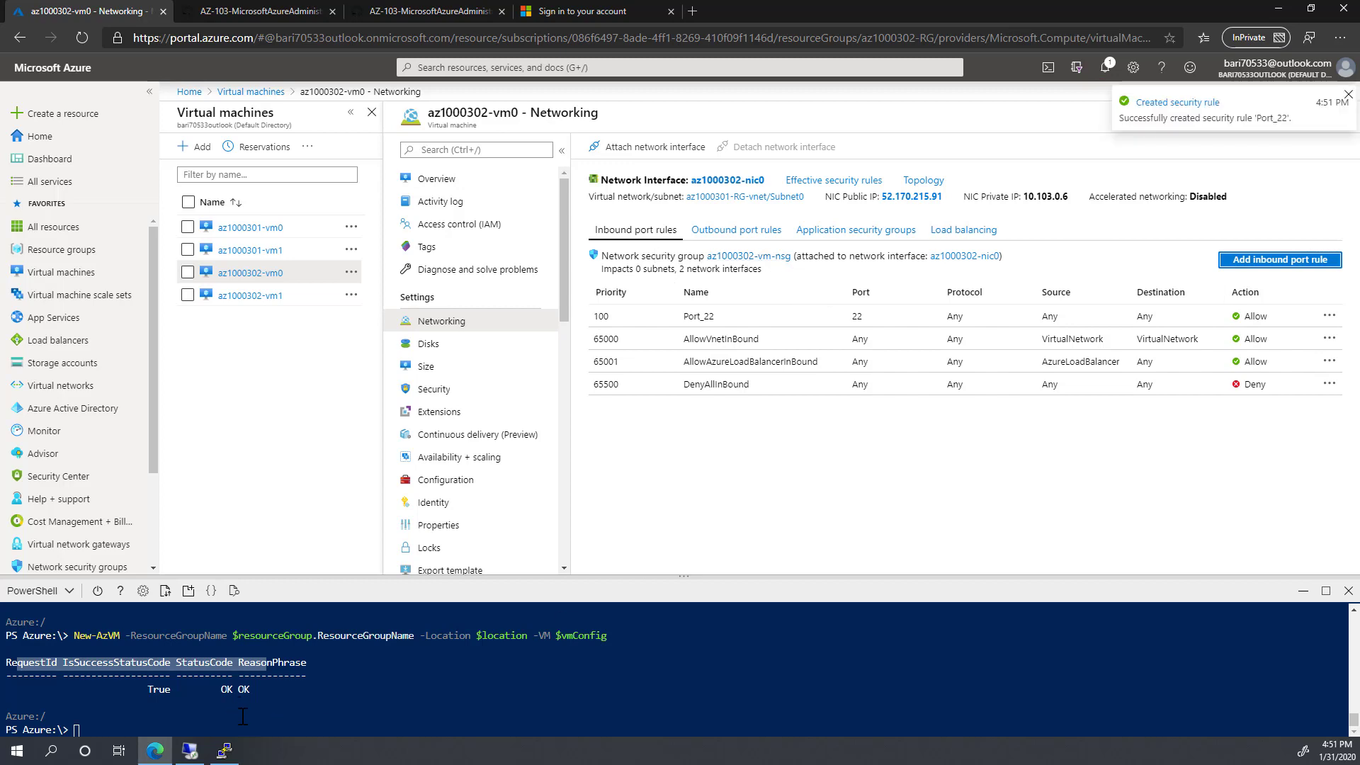
# Step: Close the failed PuTTY session and relaunch PuTTY from the Start menu for a new connection
pyautogui.click(225, 750)
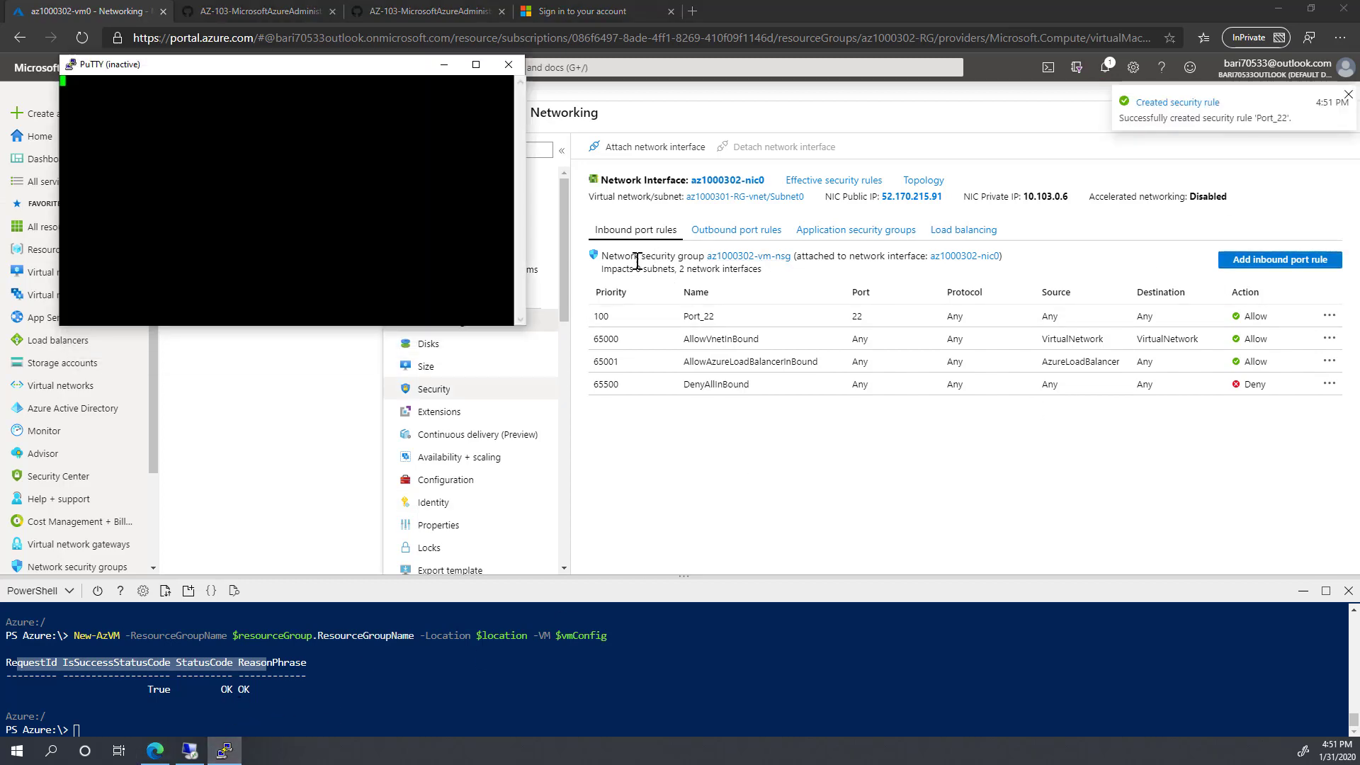
pyautogui.click(509, 66)
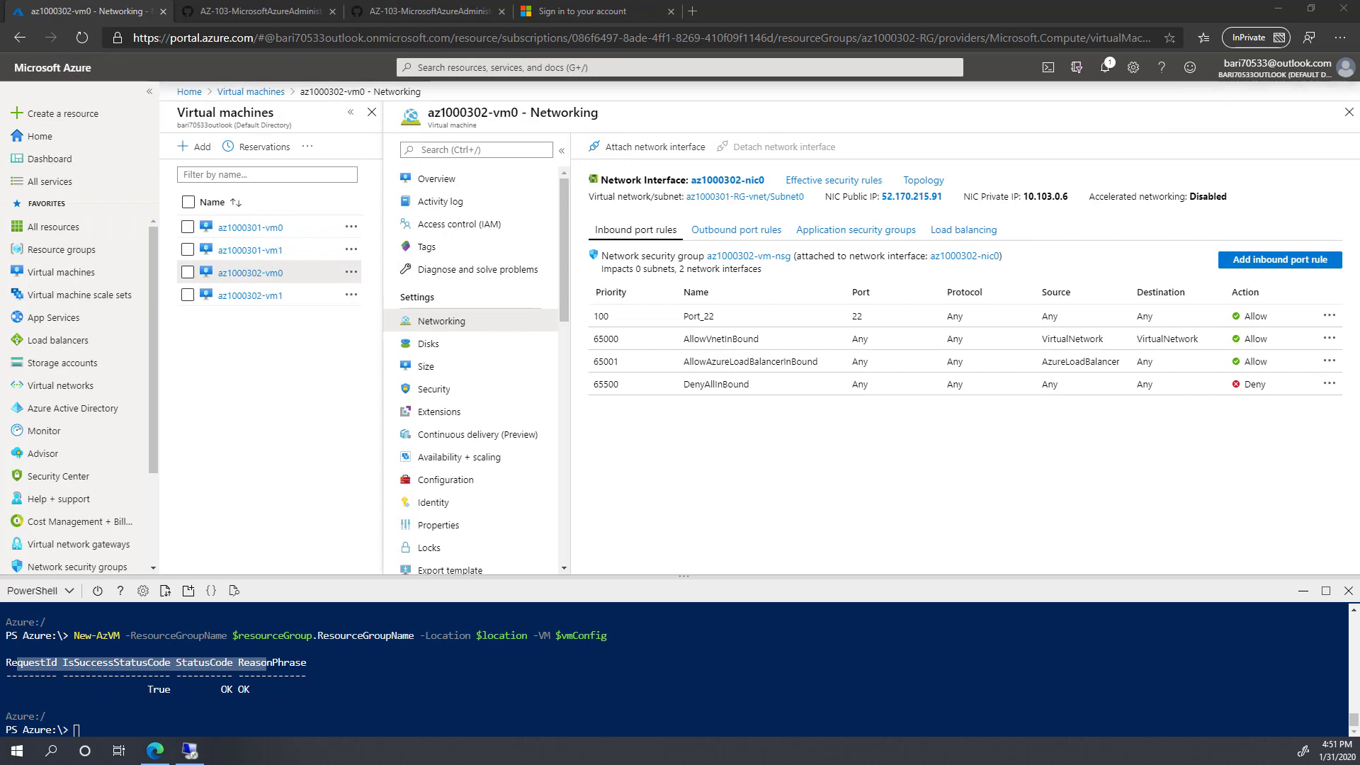
pyautogui.click(17, 750)
pyautogui.click(478, 537)
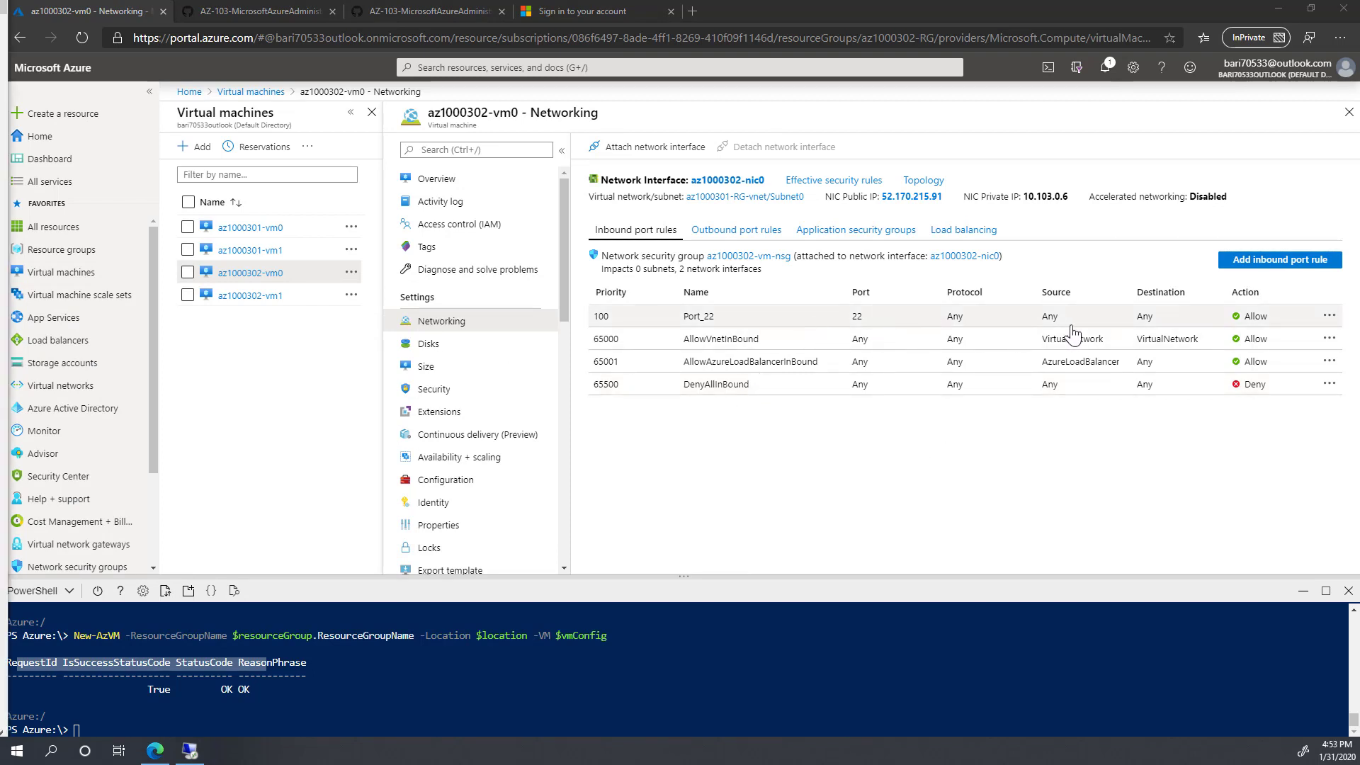
pyautogui.click(16, 750)
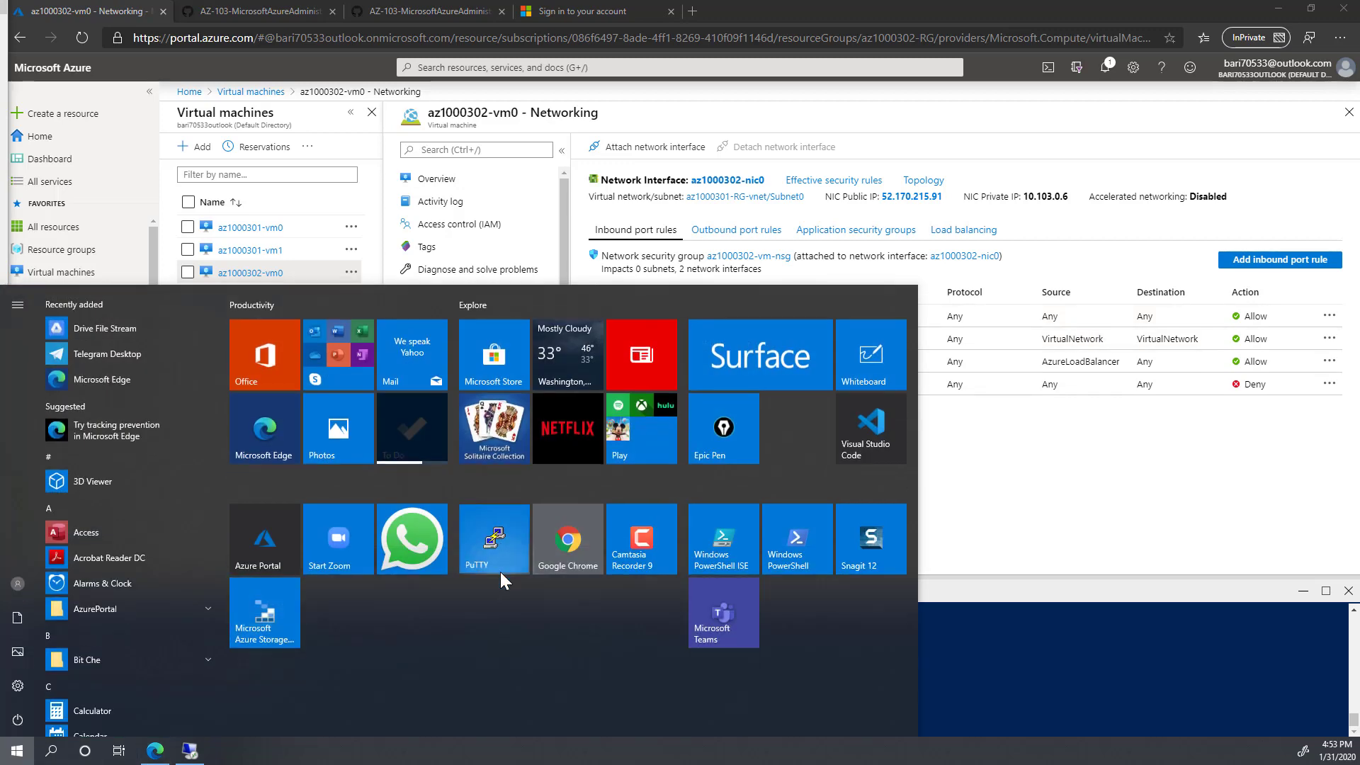
pyautogui.click(500, 571)
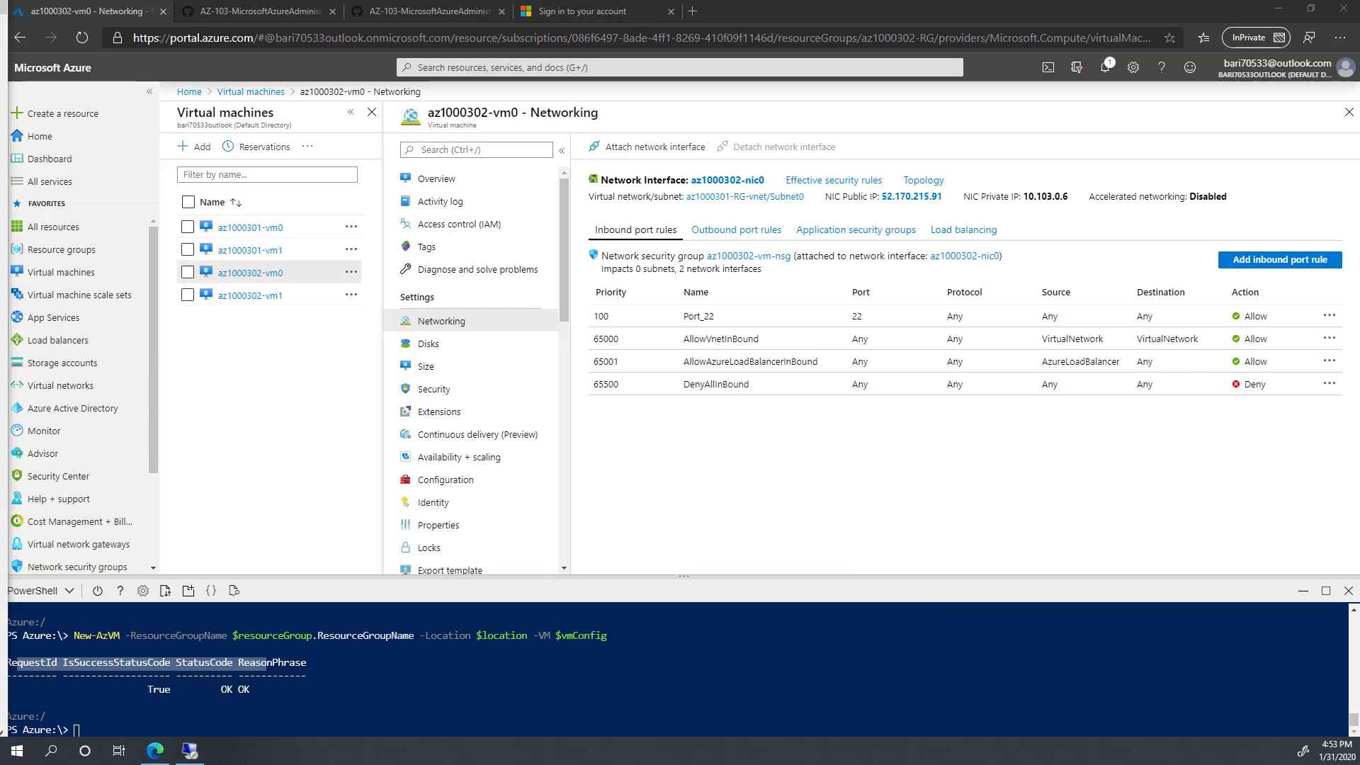
# Step: SSH into az1000302-vm0 at its pasted public IP, trusting the host key and logging in with the VM user's credentials
pyautogui.moveTo(0, 126); pyautogui.dragTo(584, 254)
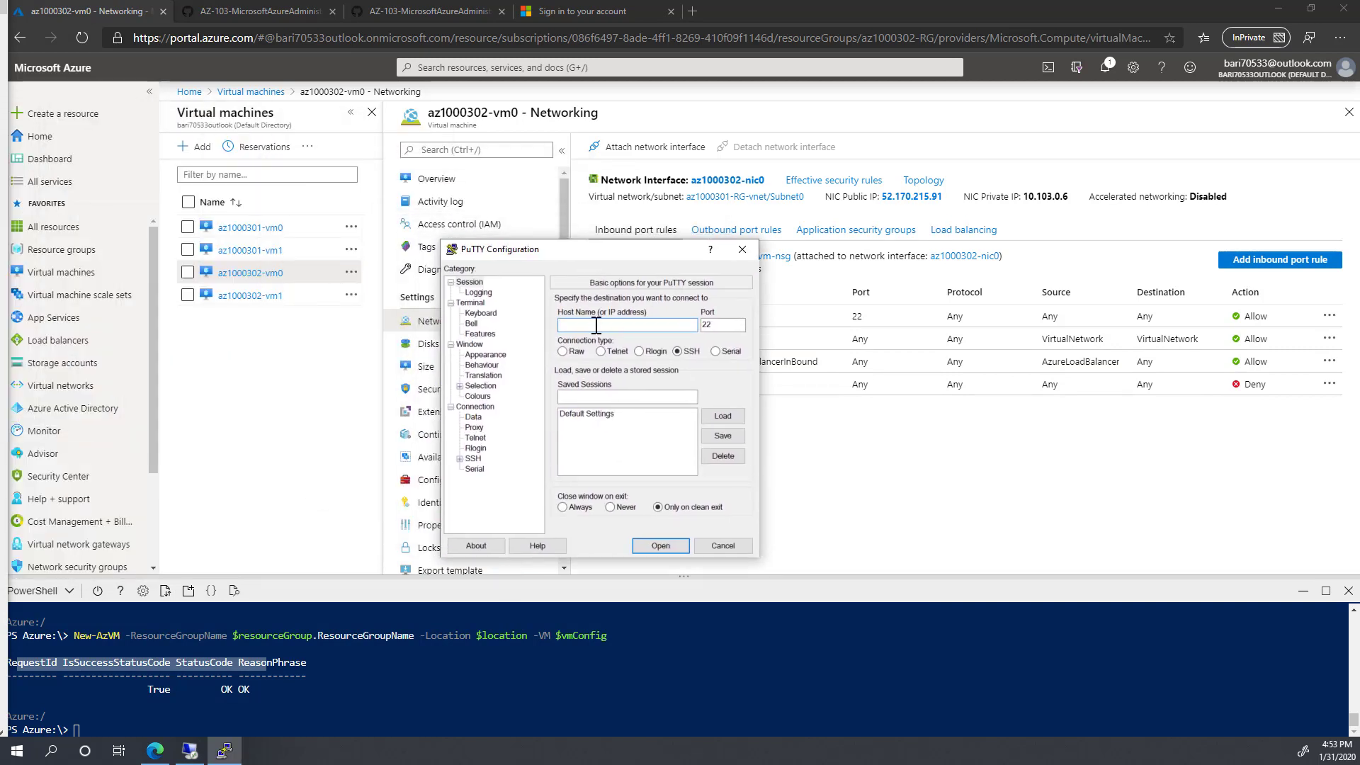
pyautogui.hotkey('ctrl', 'v')
pyautogui.click(668, 547)
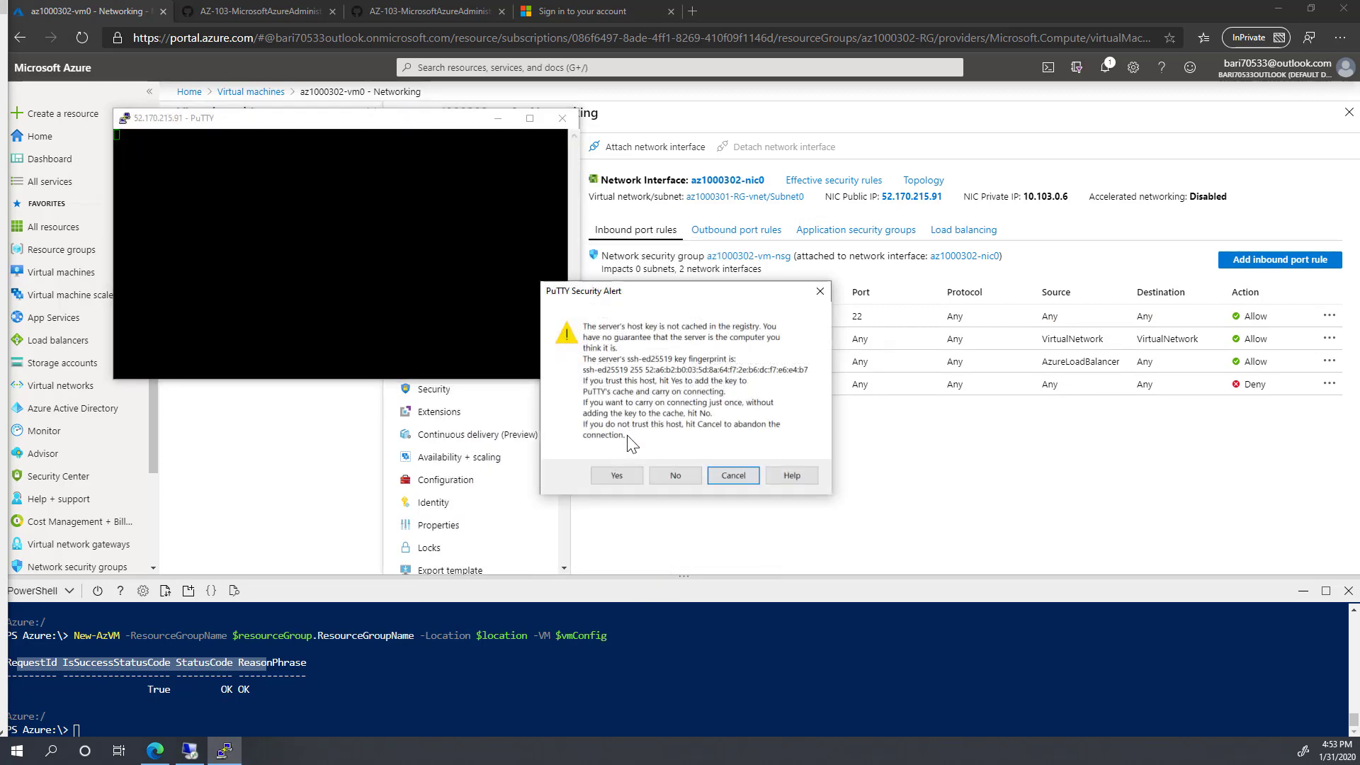
pyautogui.click(616, 476)
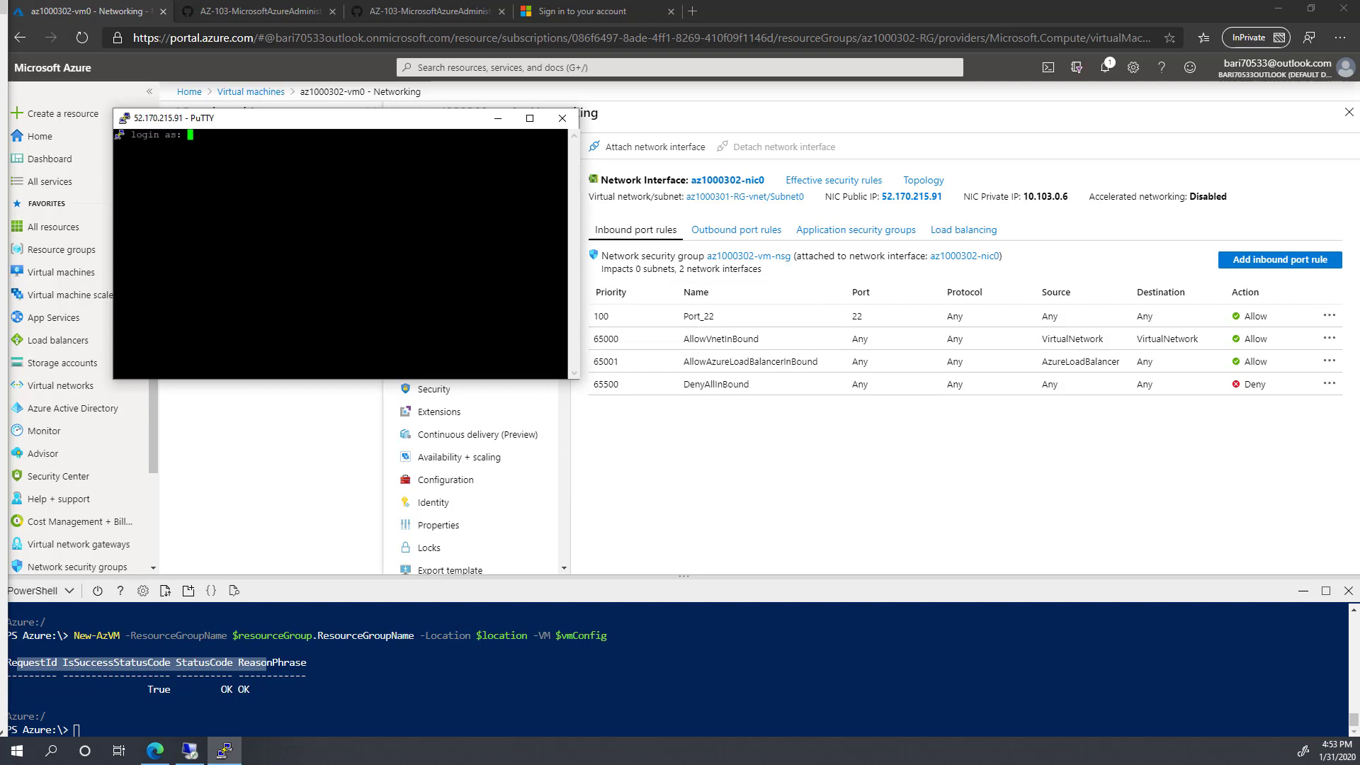
pyautogui.write('bari')
pyautogui.press('Return')
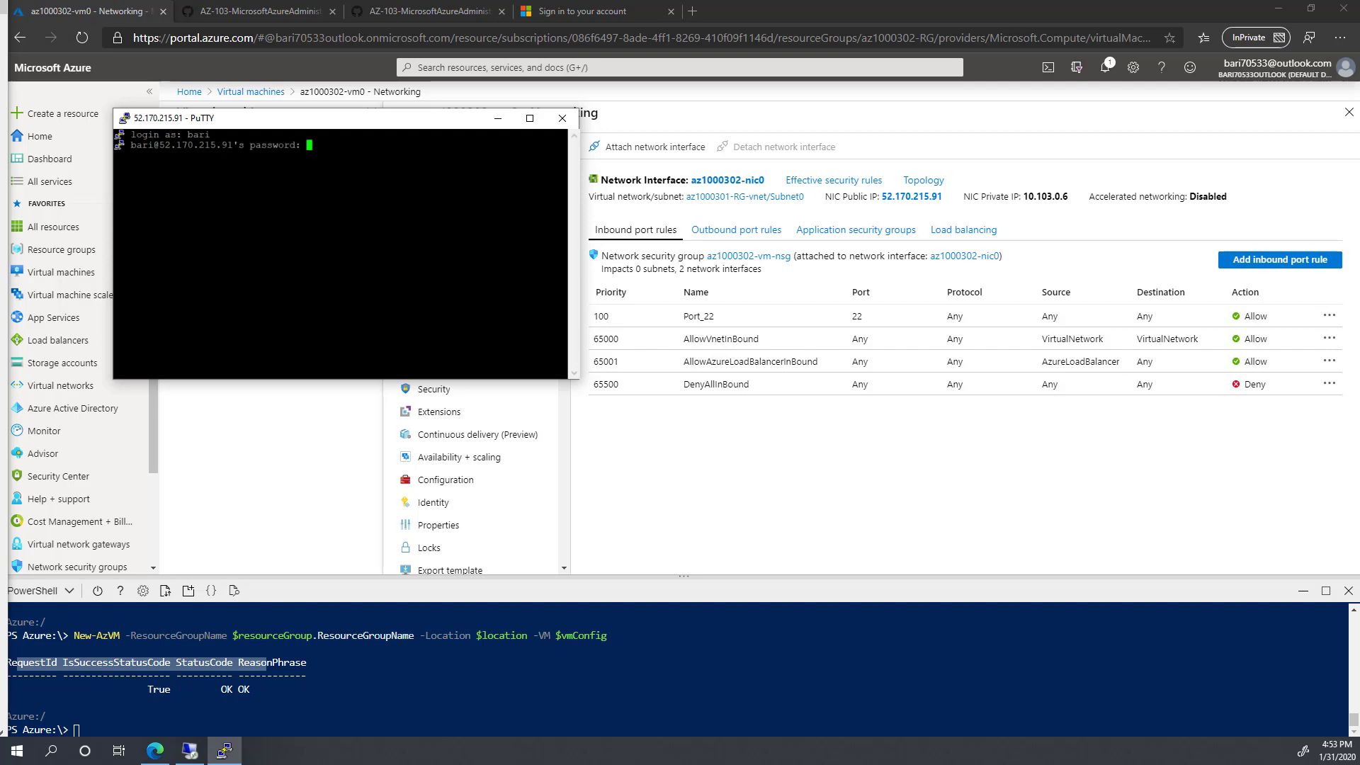
pyautogui.press('Return')
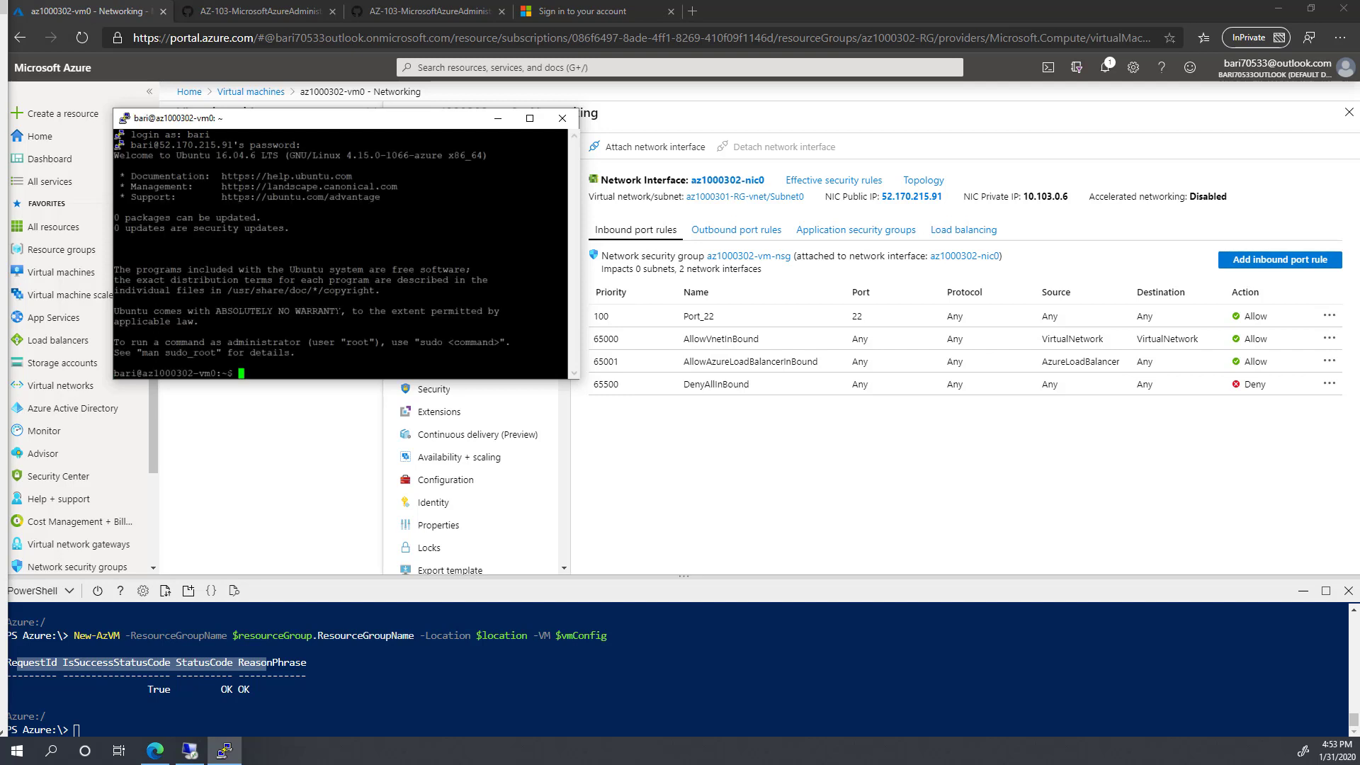
# Step: Run ifconfig to confirm eth0's private IP 10.103.0.6, then end the PuTTY session
pyautogui.write('ifconfig')
pyautogui.press('Return')
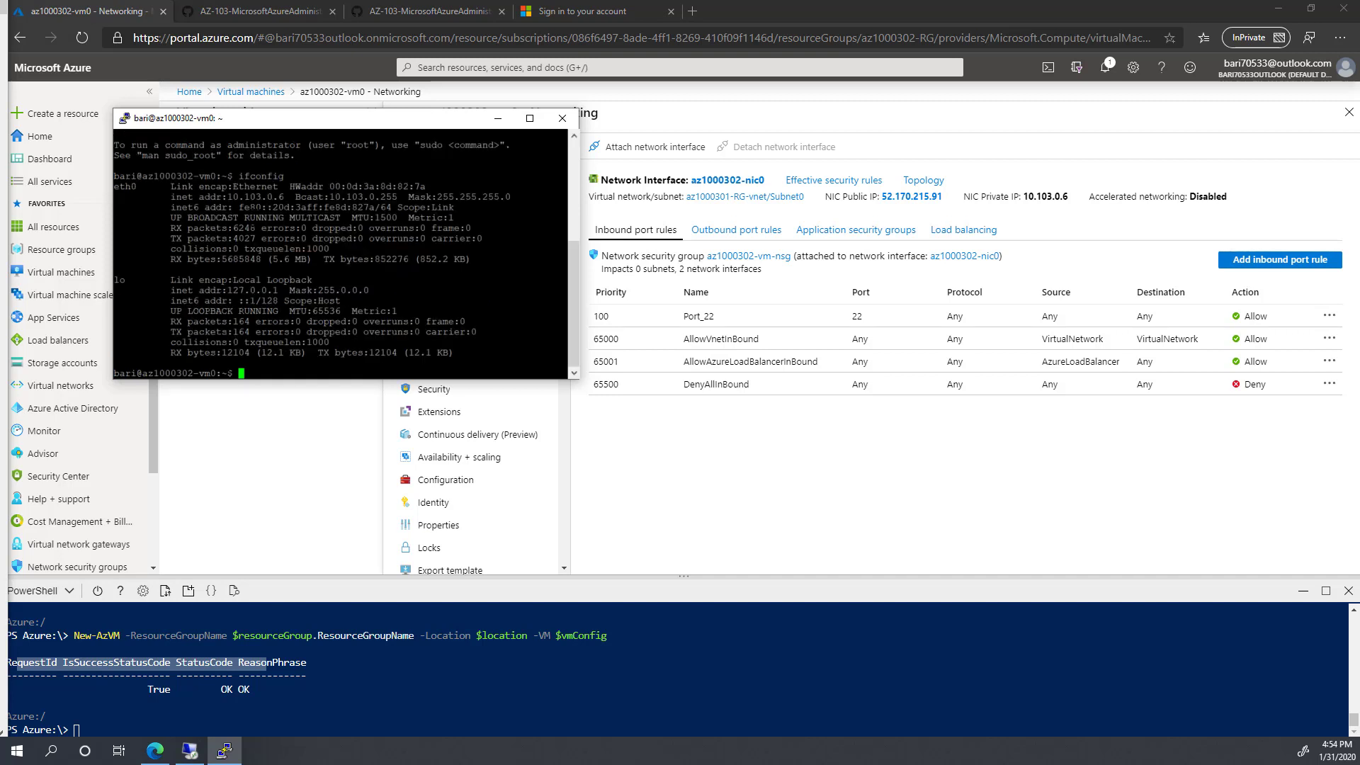
pyautogui.moveTo(229, 197); pyautogui.dragTo(282, 197)
pyautogui.click(561, 119)
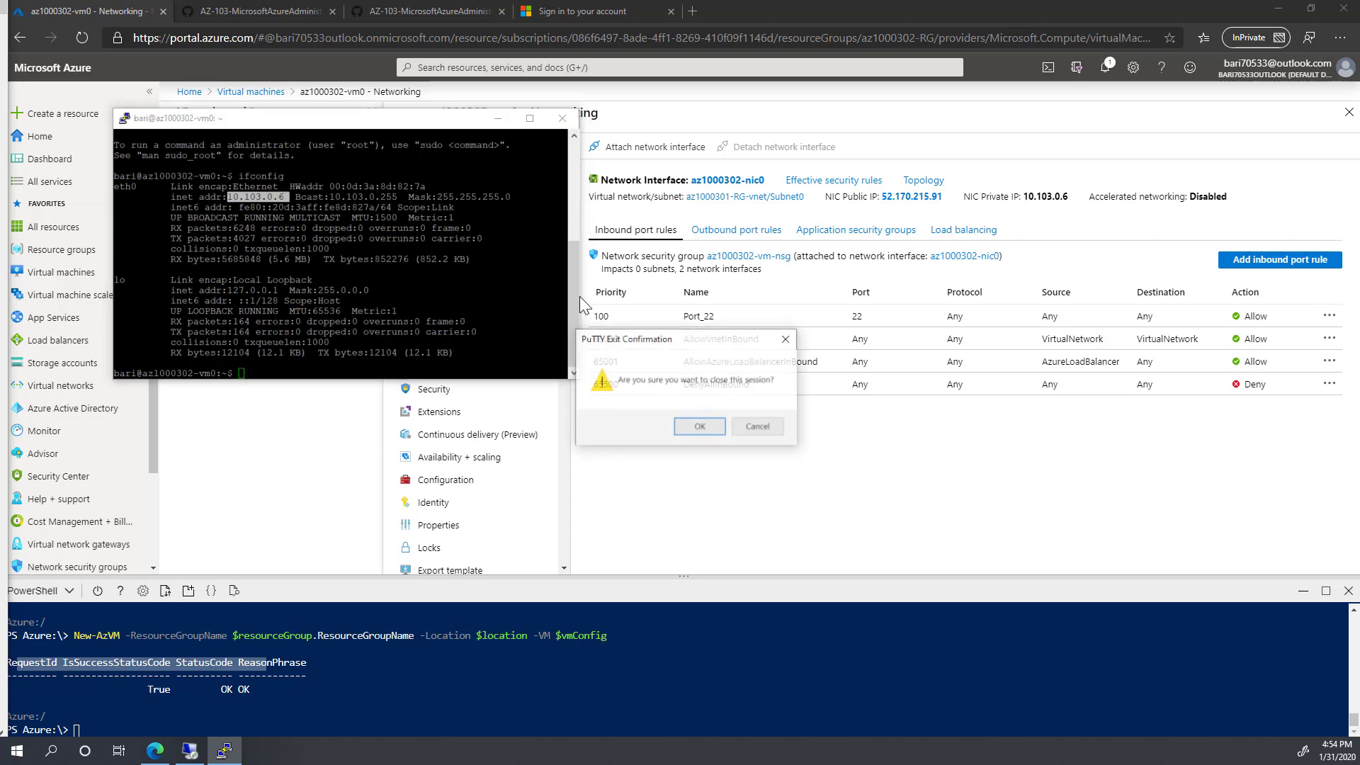
pyautogui.click(712, 425)
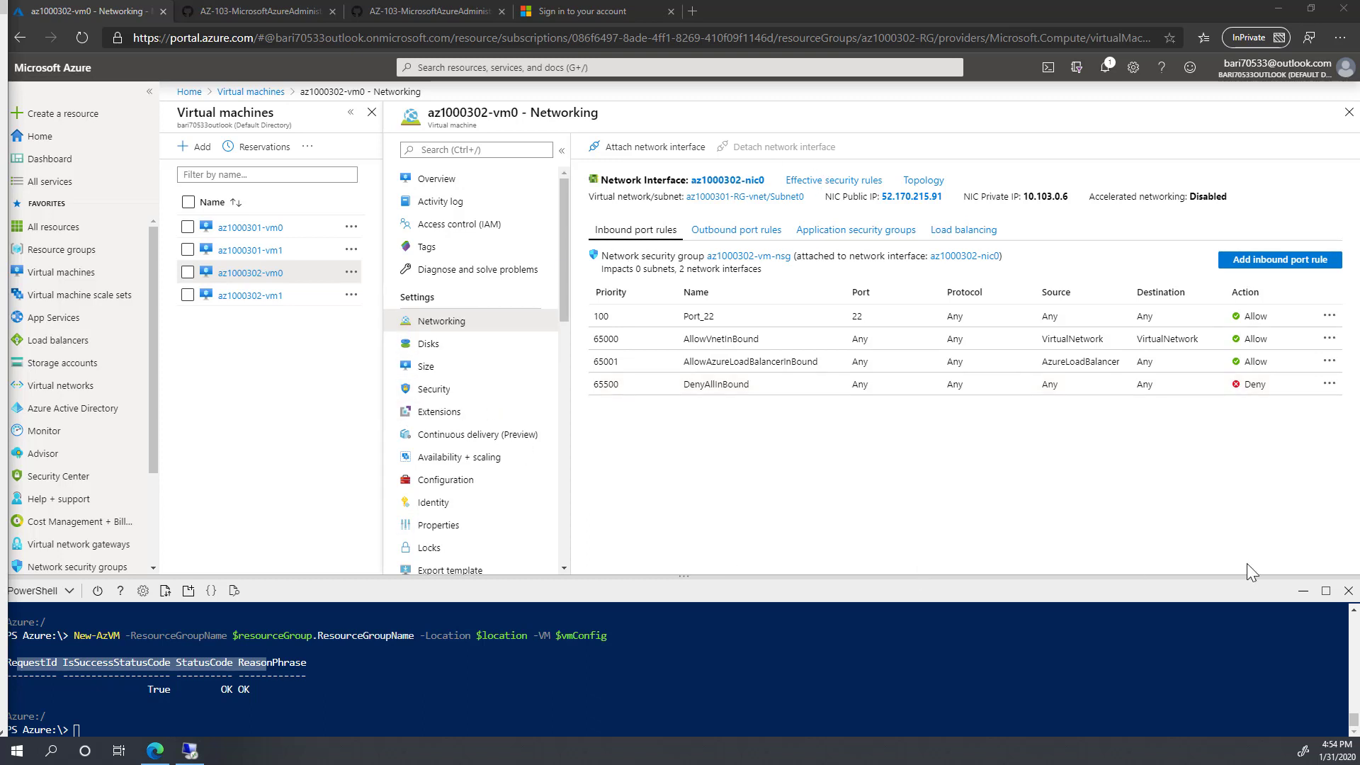
# Step: Close Cloud Shell, browse All resources, then list the four VMs az1000301-vm0/vm1 and az1000302-vm0/vm1
pyautogui.click(1348, 590)
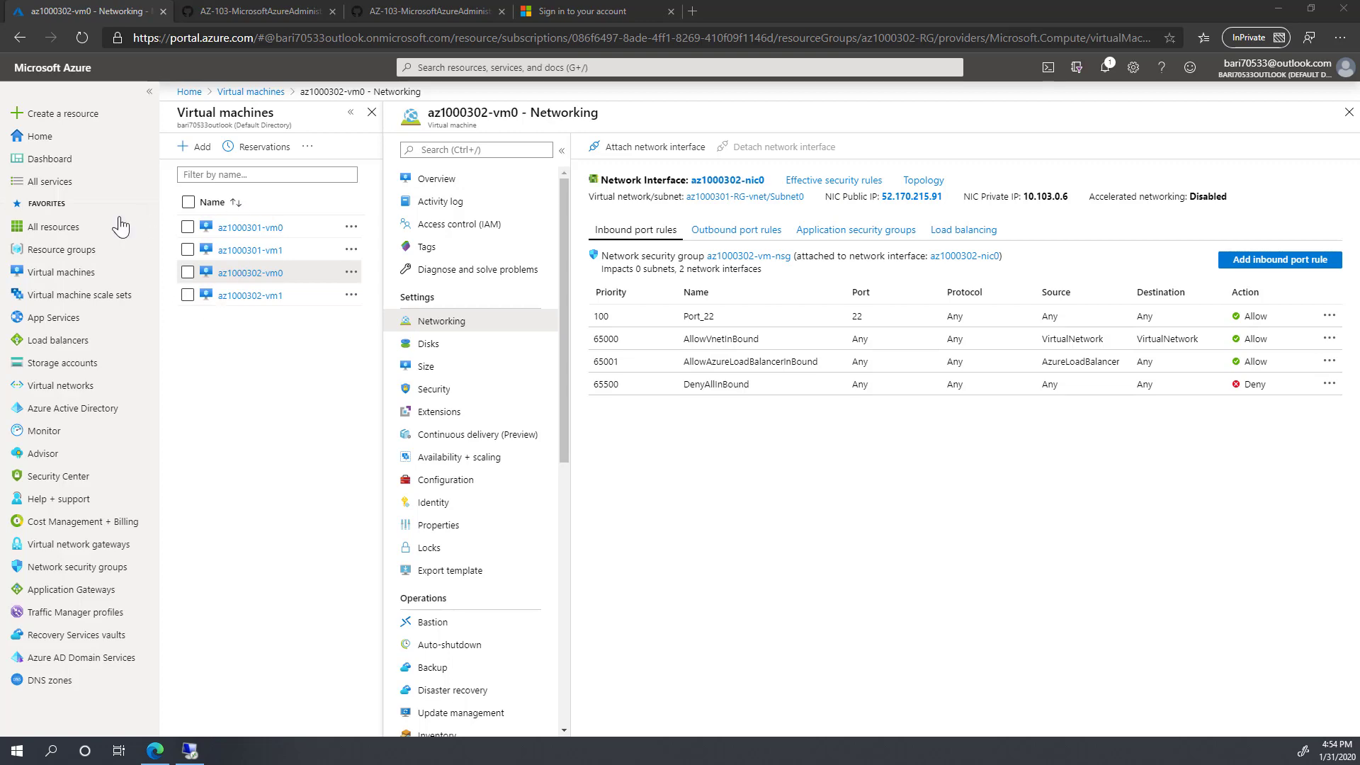
pyautogui.click(66, 227)
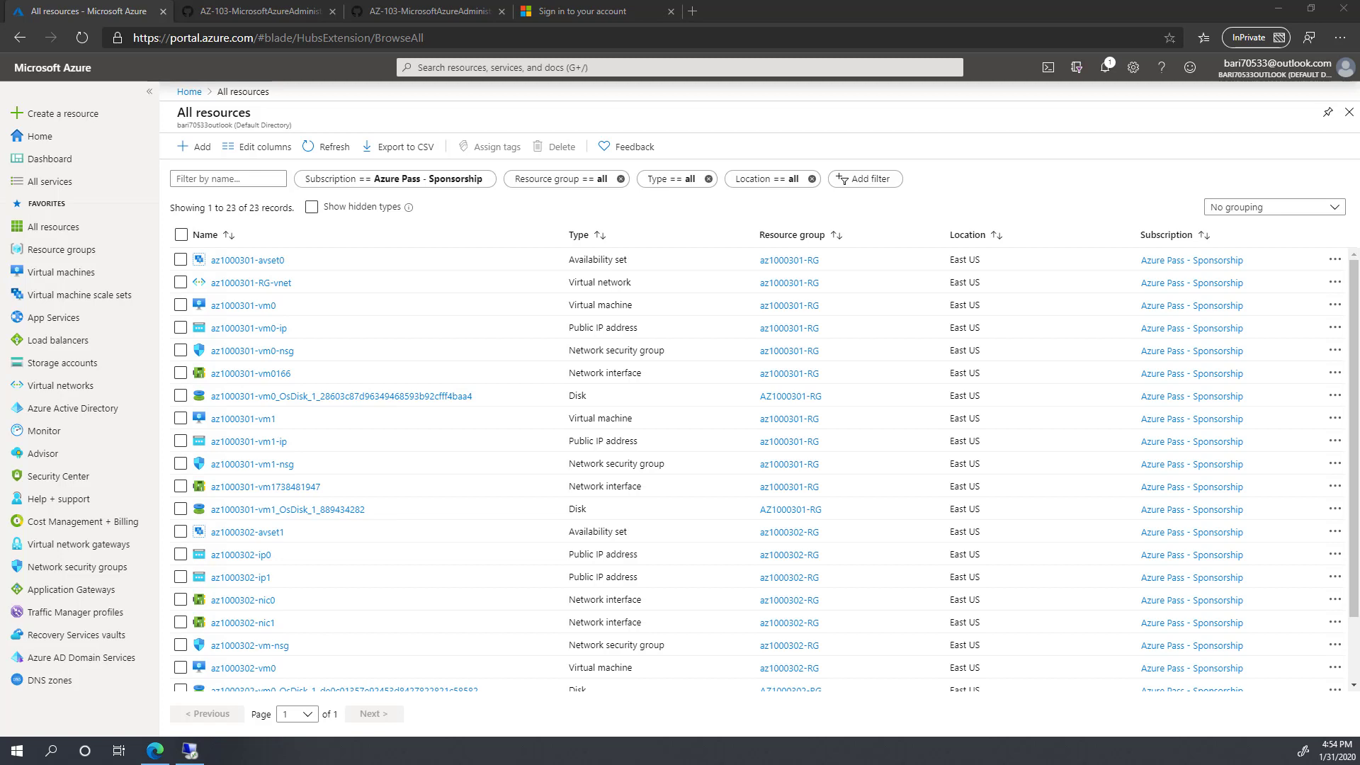
pyautogui.scroll(-2, 431, 479)
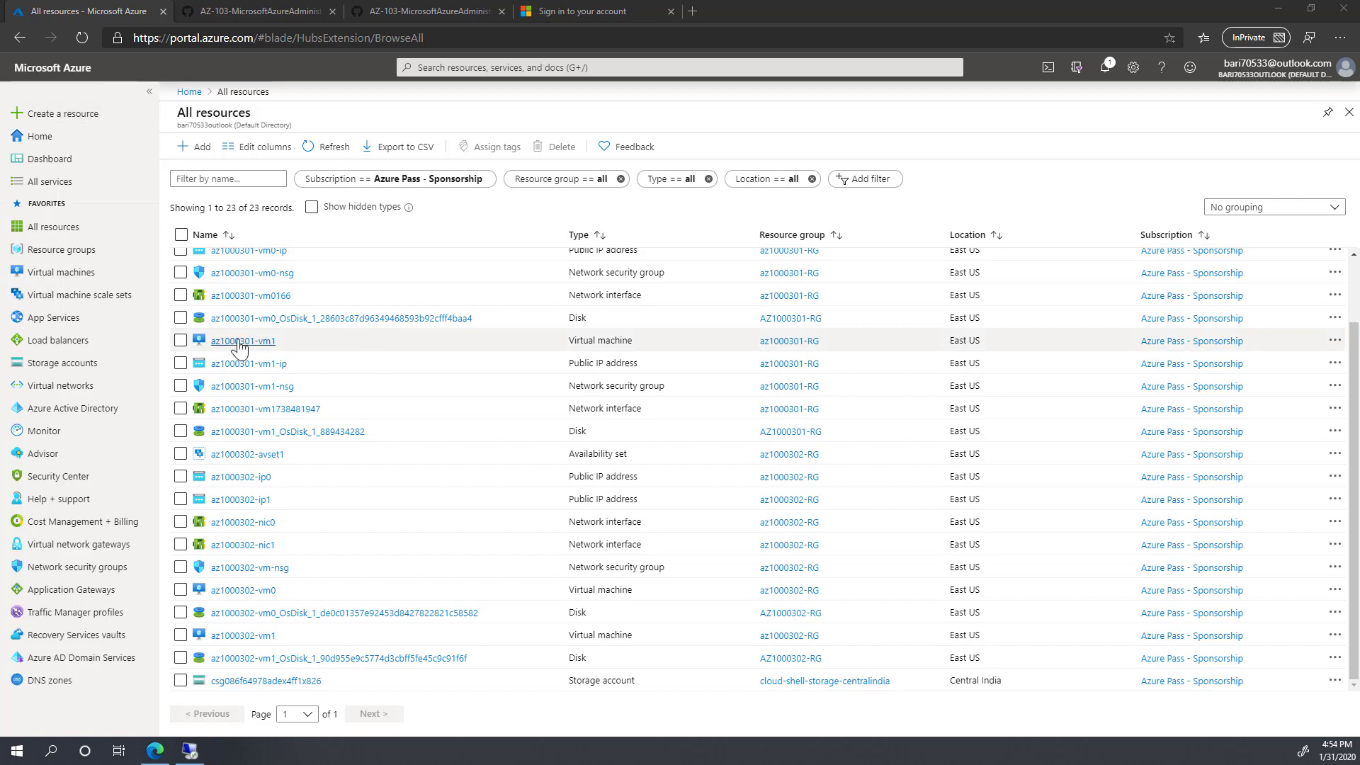
pyautogui.click(73, 278)
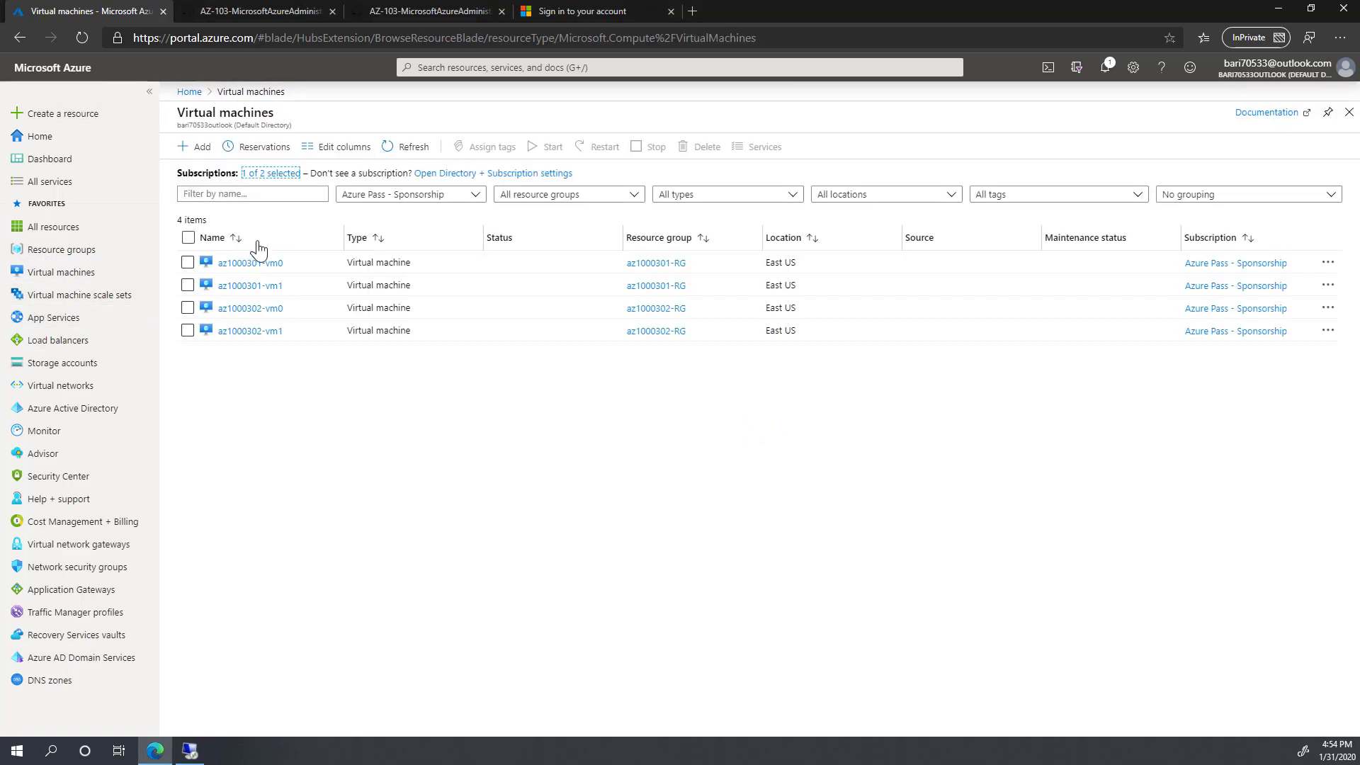
# Step: Set ipconfig1 on NIC az1000301-vm0166 to Static at 10.103.0.4, save, and return to Virtual machines
pyautogui.click(268, 266)
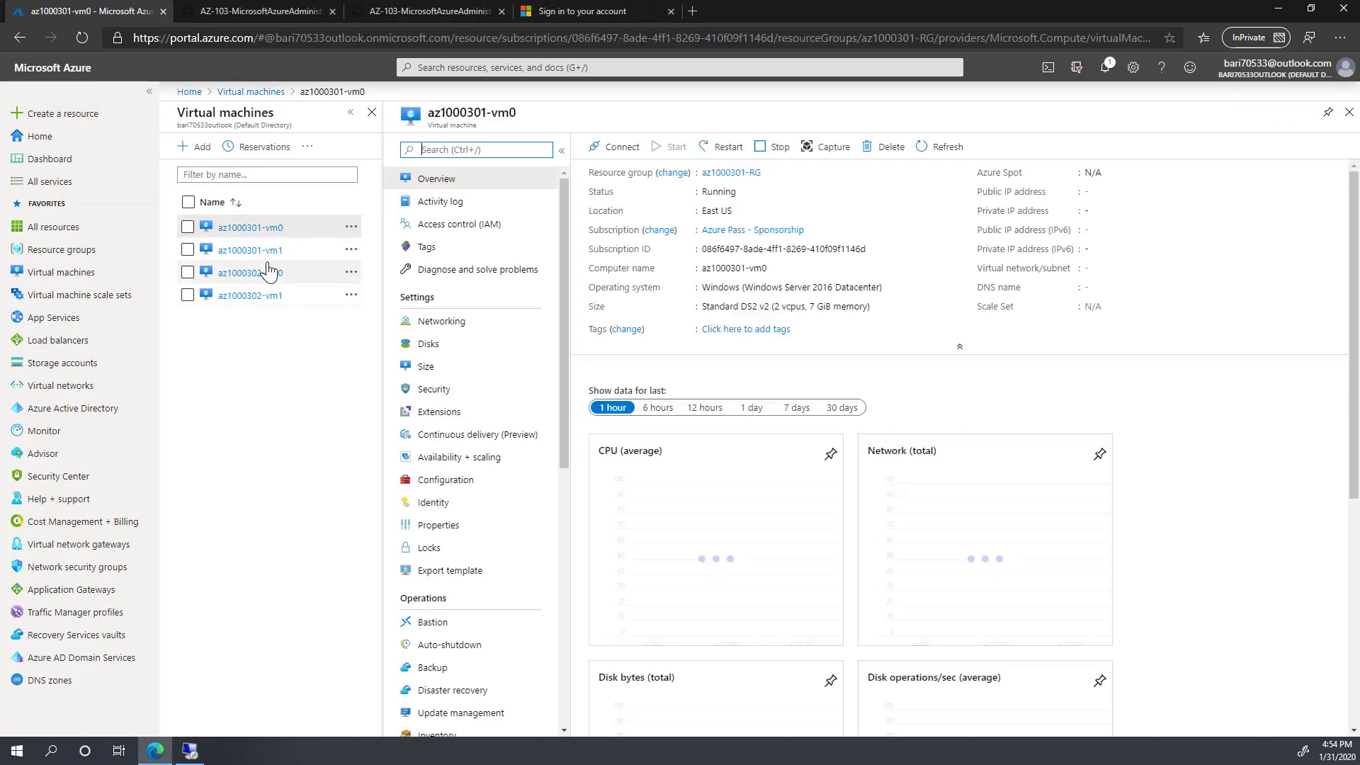
pyautogui.click(438, 329)
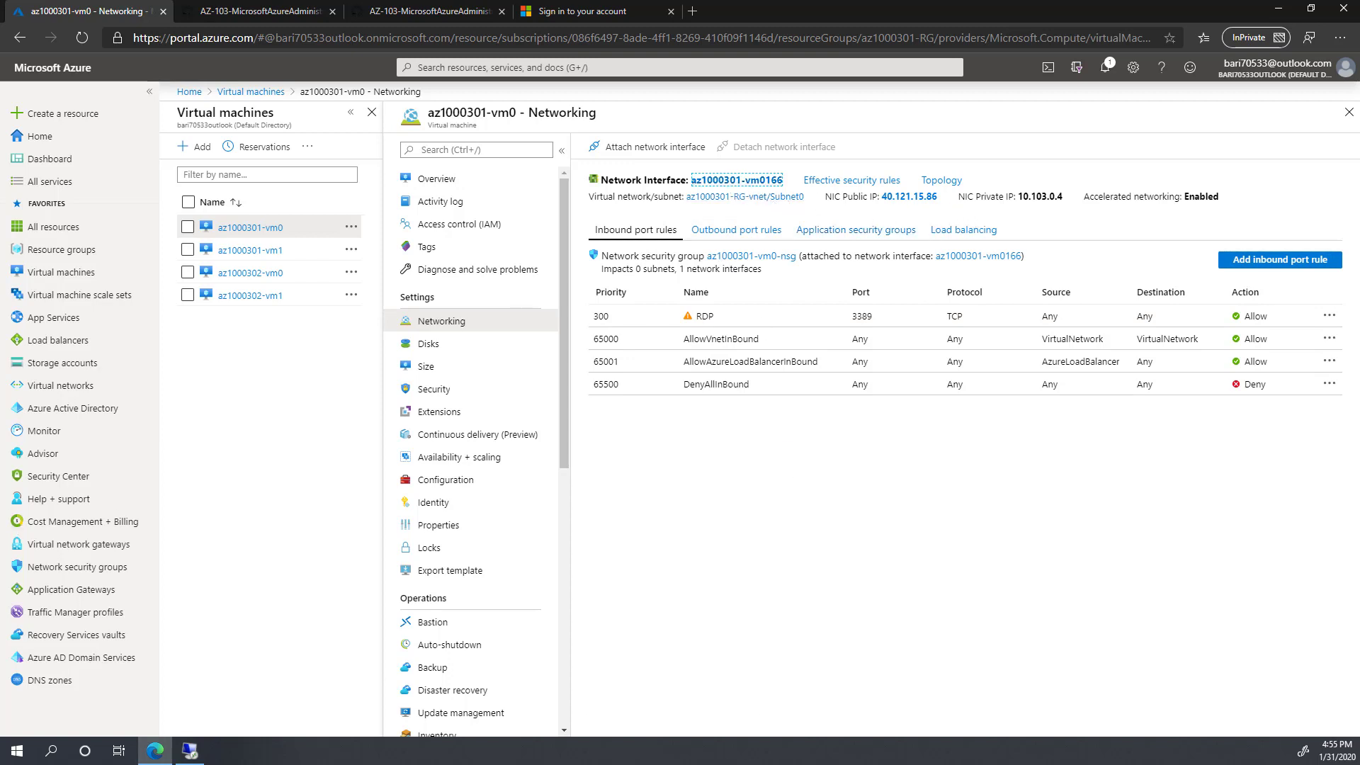
pyautogui.click(742, 183)
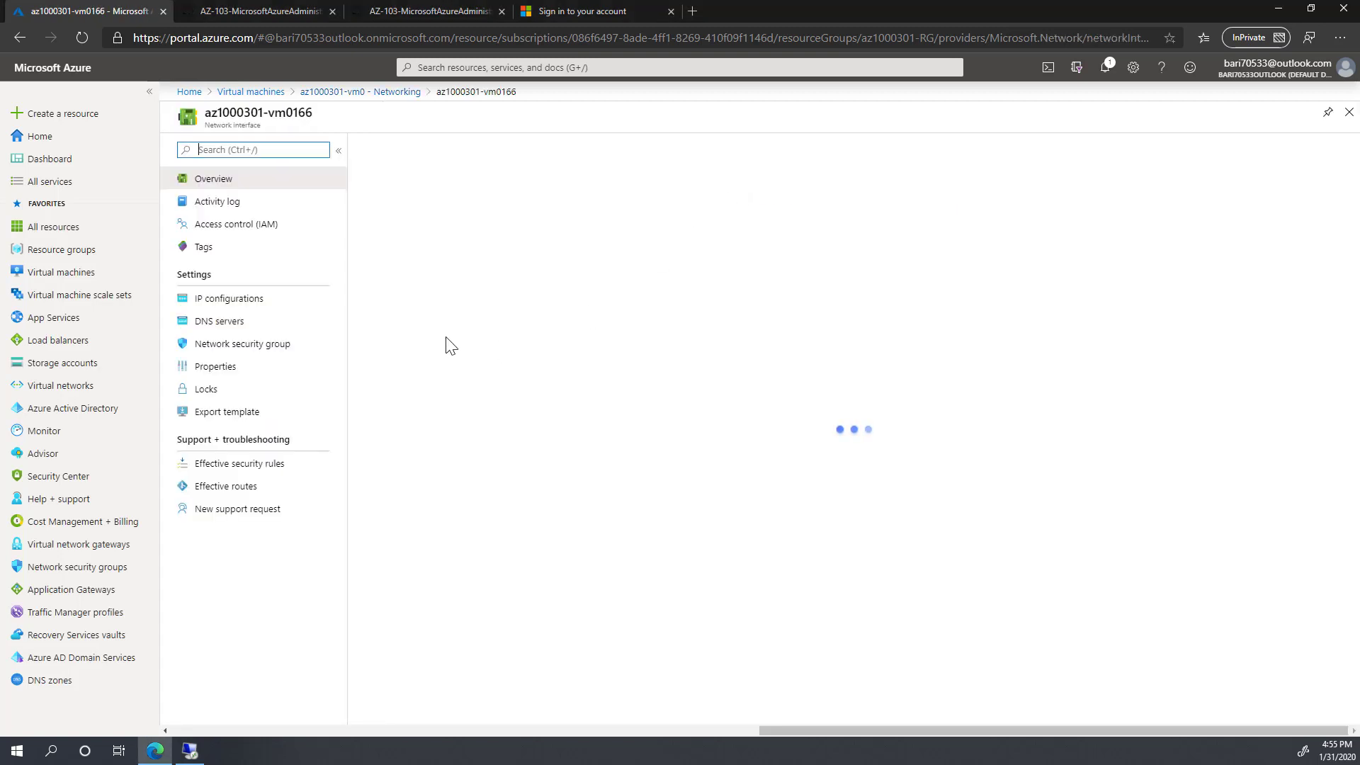
pyautogui.click(225, 306)
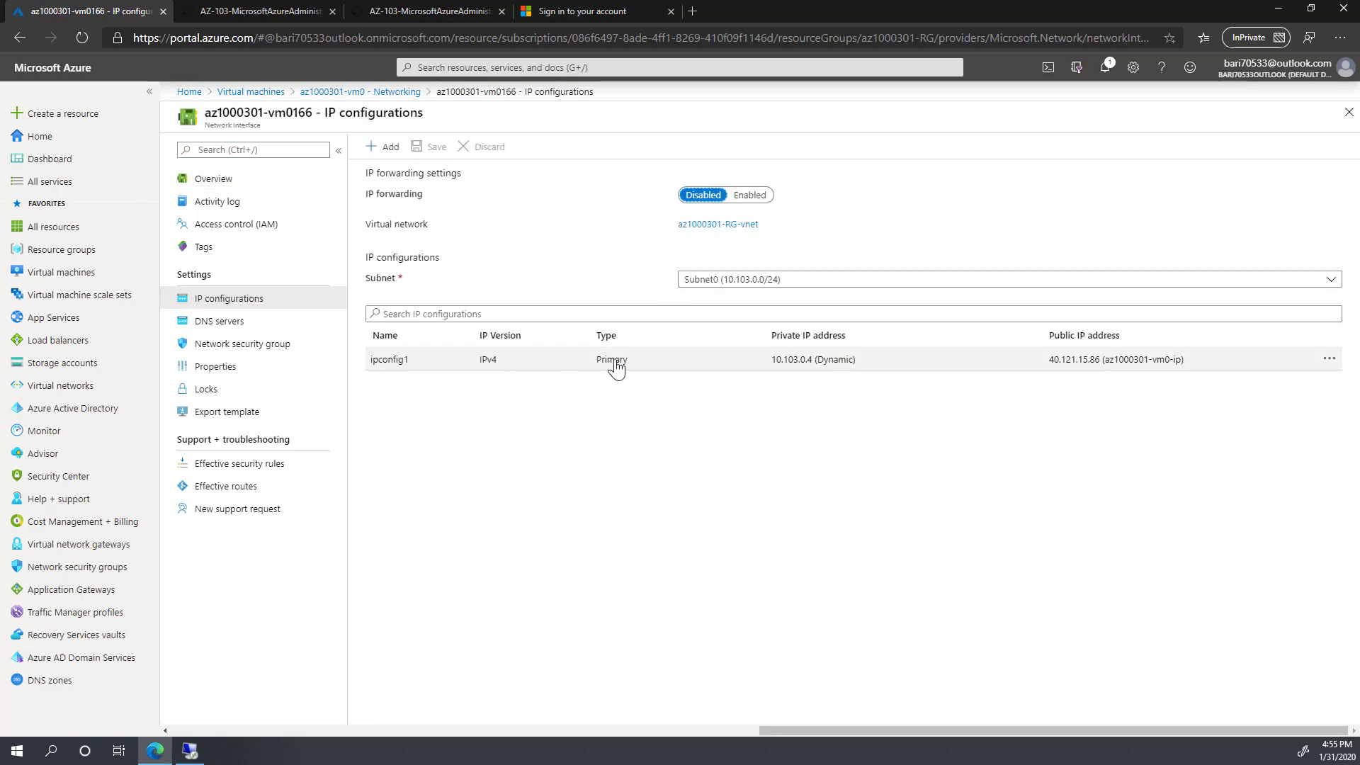
pyautogui.click(765, 361)
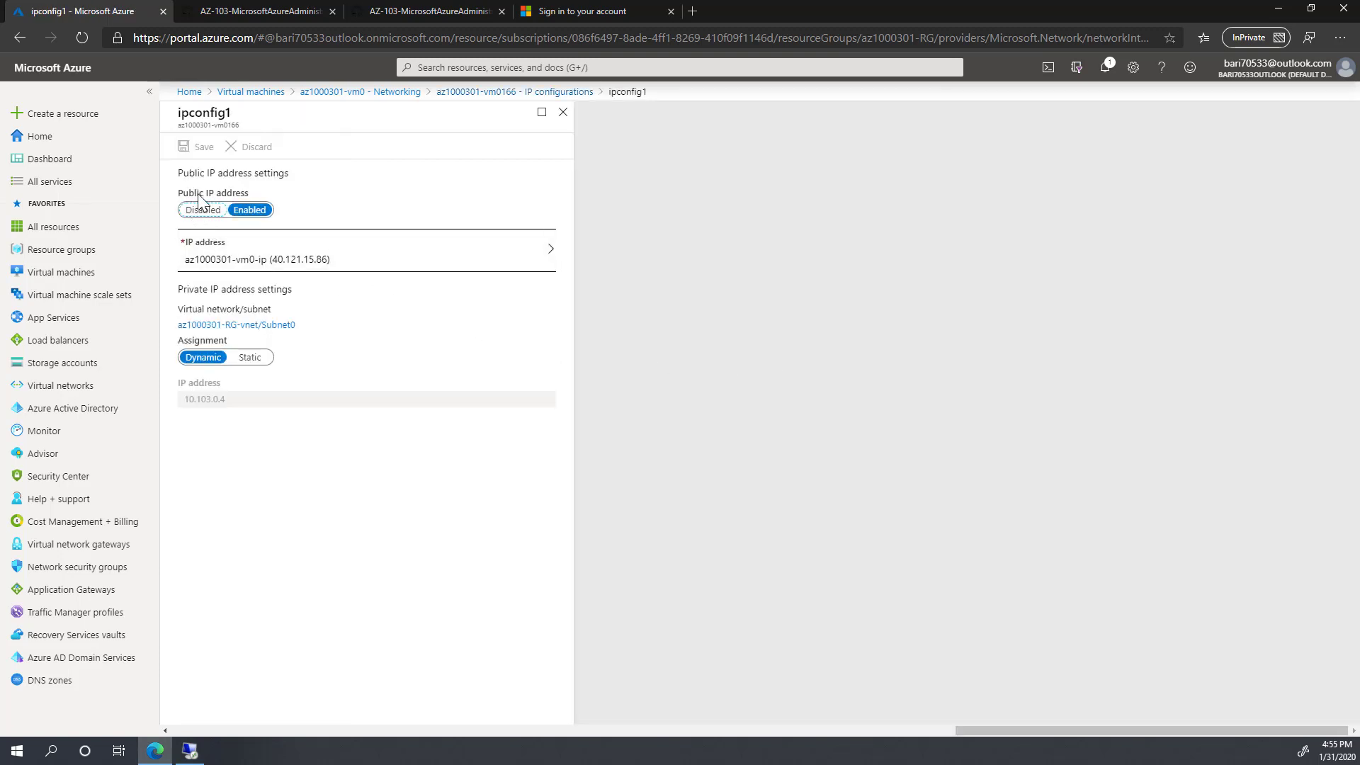
pyautogui.click(251, 359)
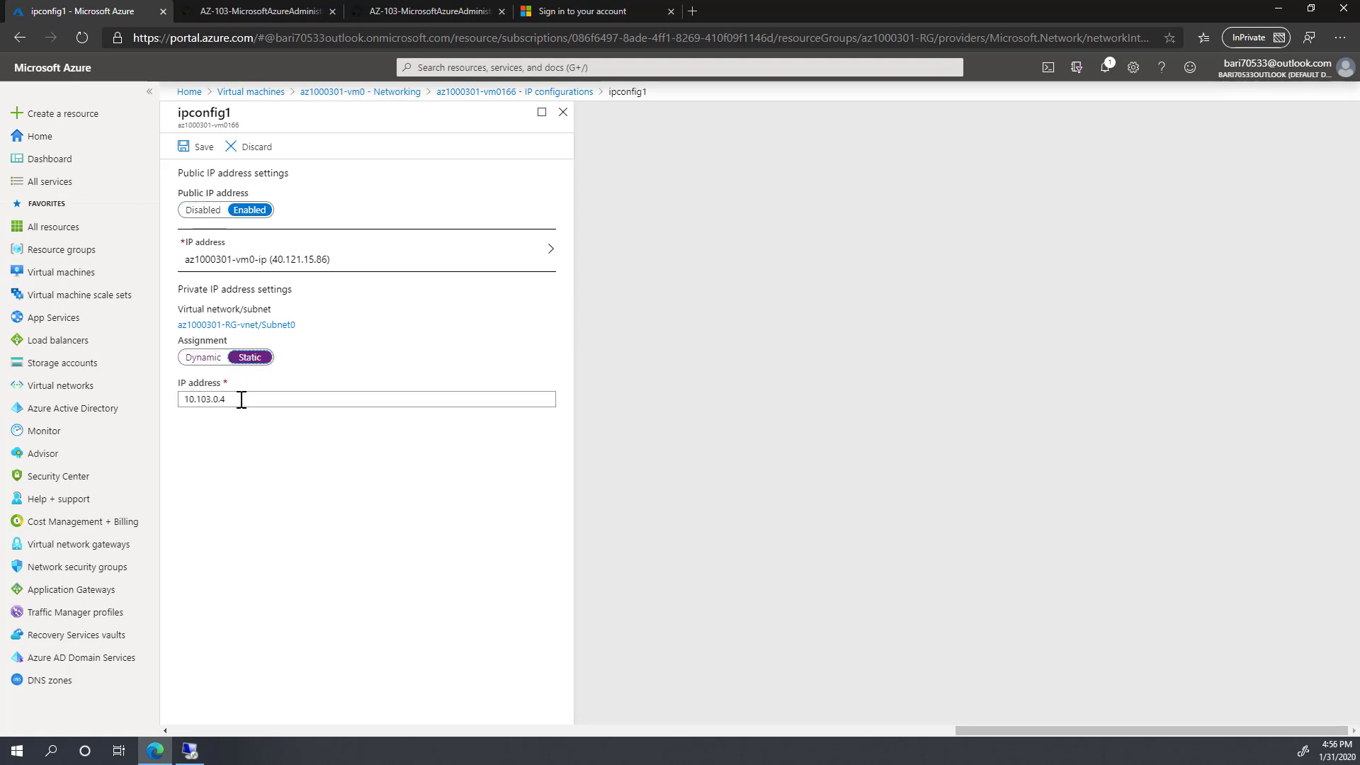
pyautogui.click(202, 152)
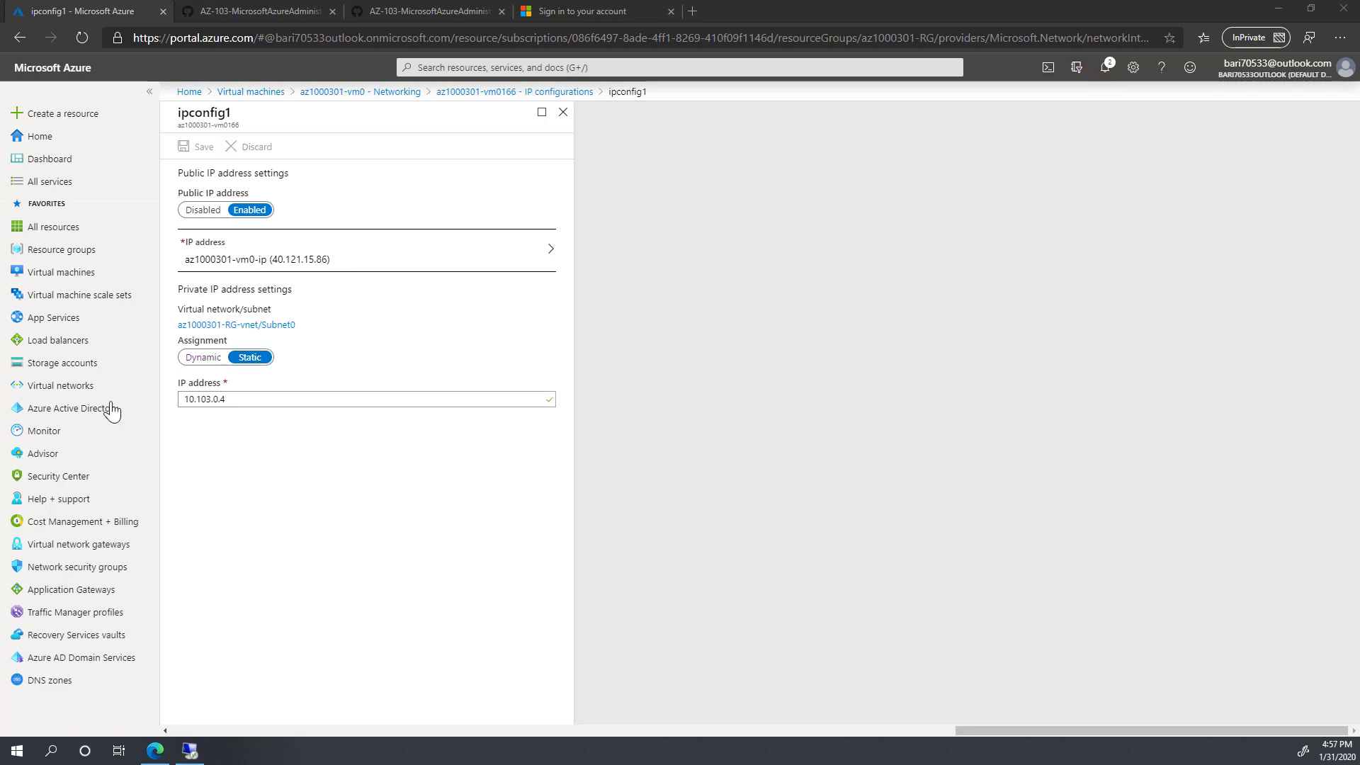
pyautogui.click(253, 93)
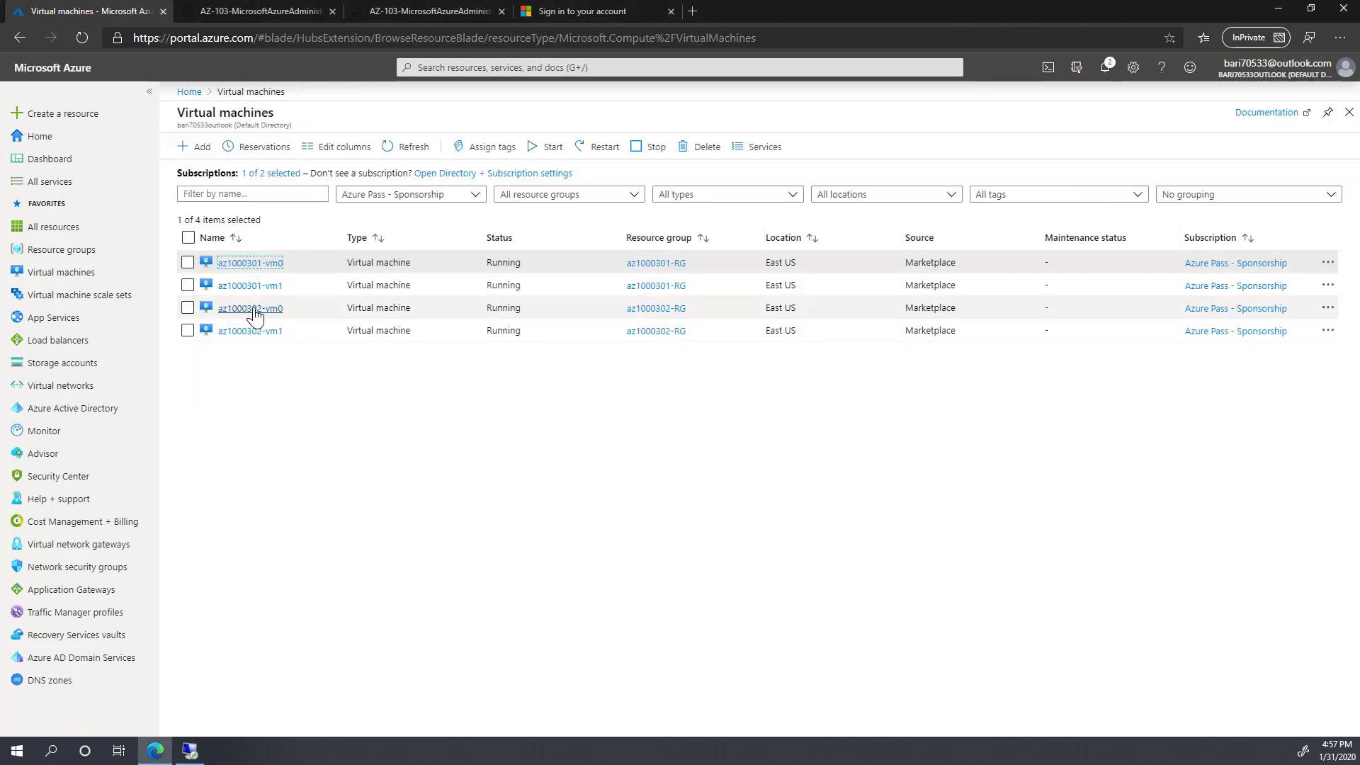
# Step: Set az1000302-nic0's ipconfig1 to Static with private IP 10.103.0.100 and save
pyautogui.click(259, 312)
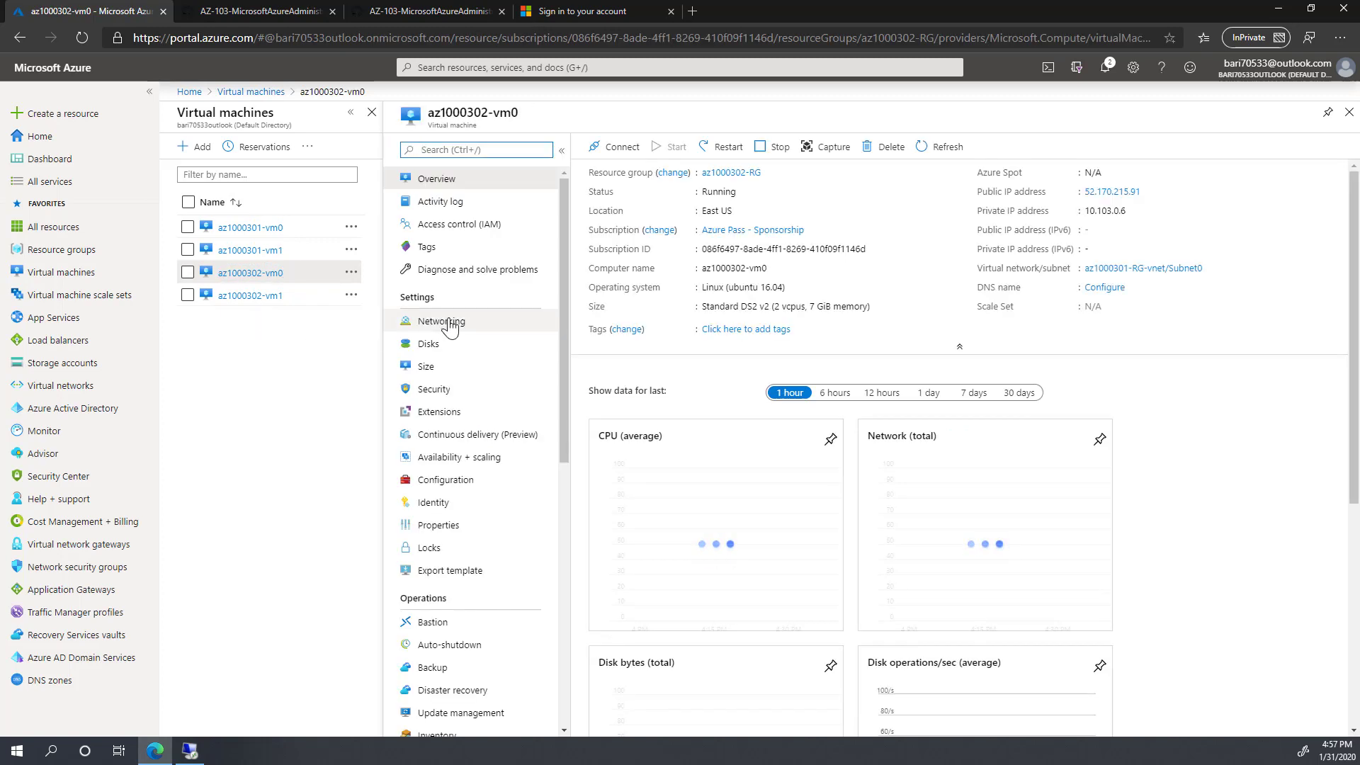
pyautogui.click(447, 324)
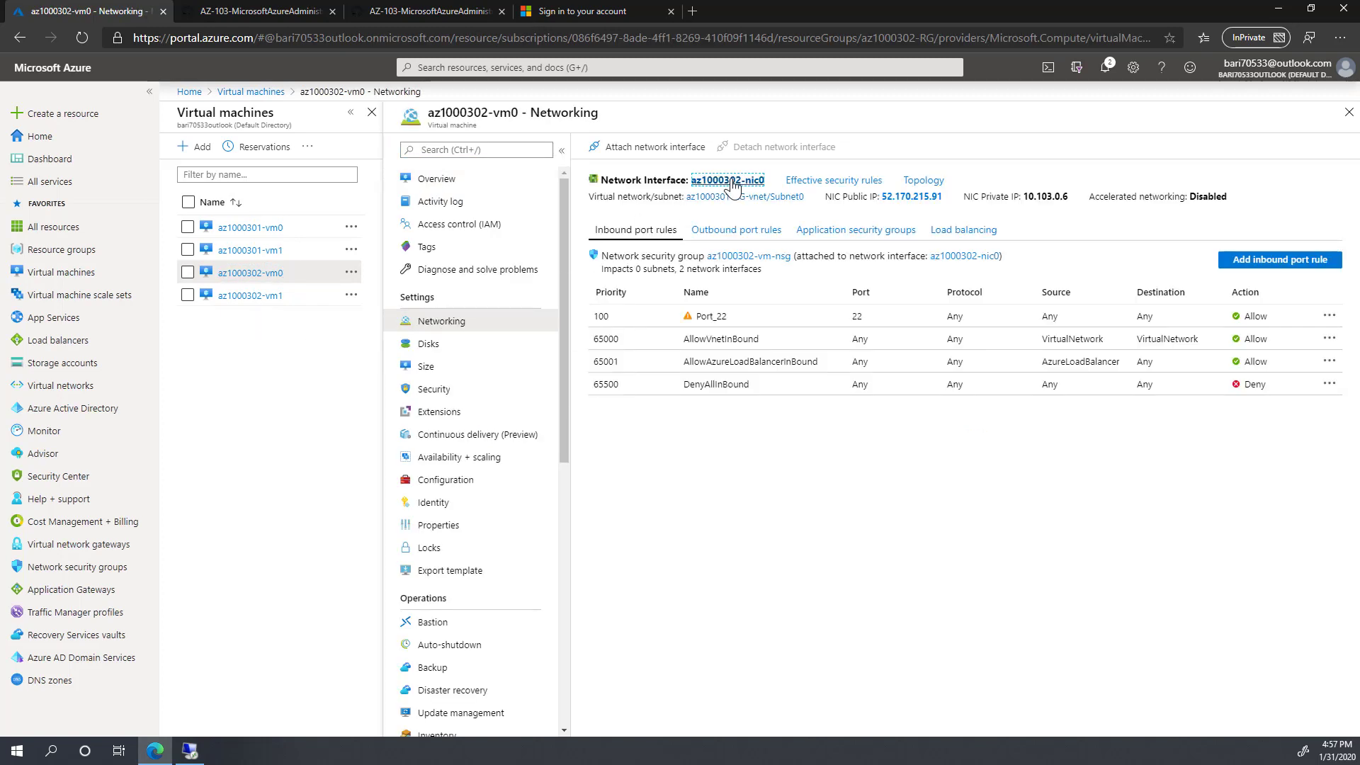
pyautogui.click(740, 182)
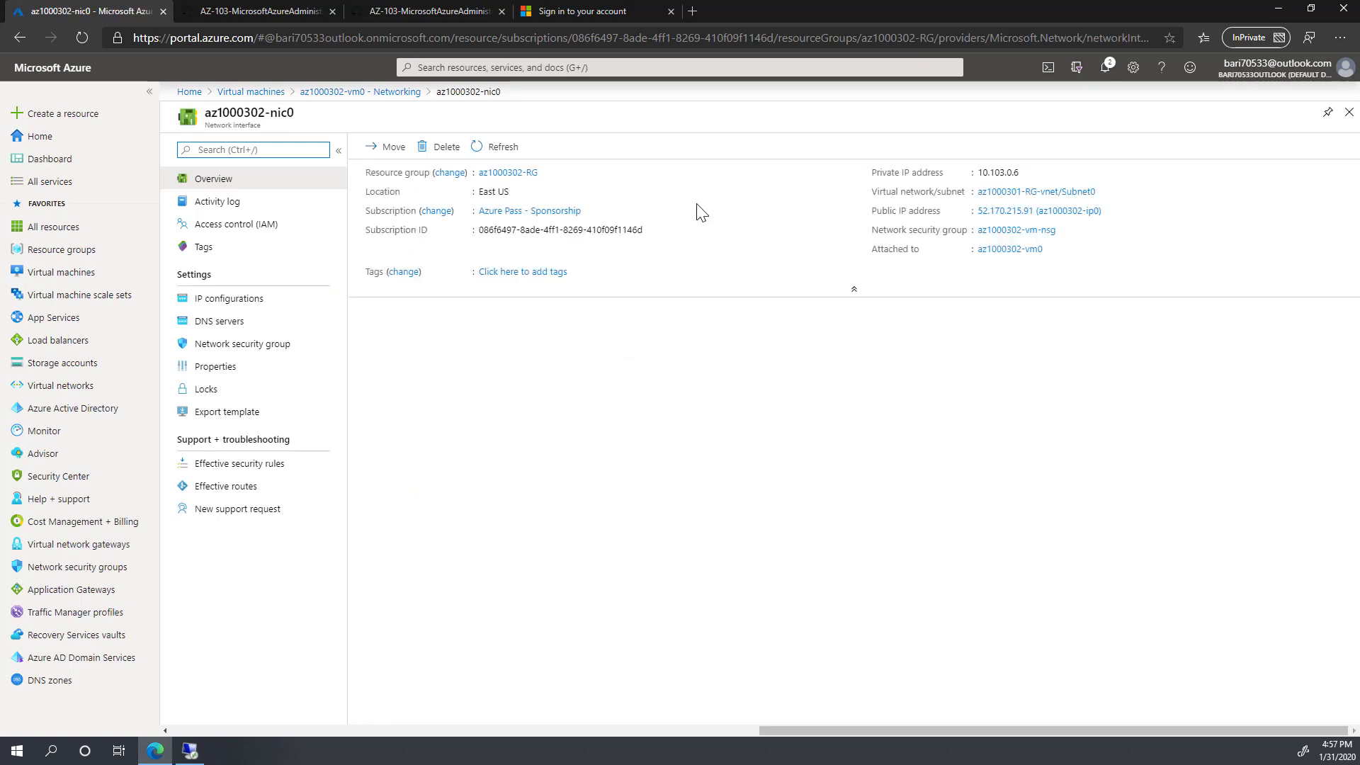
pyautogui.click(248, 305)
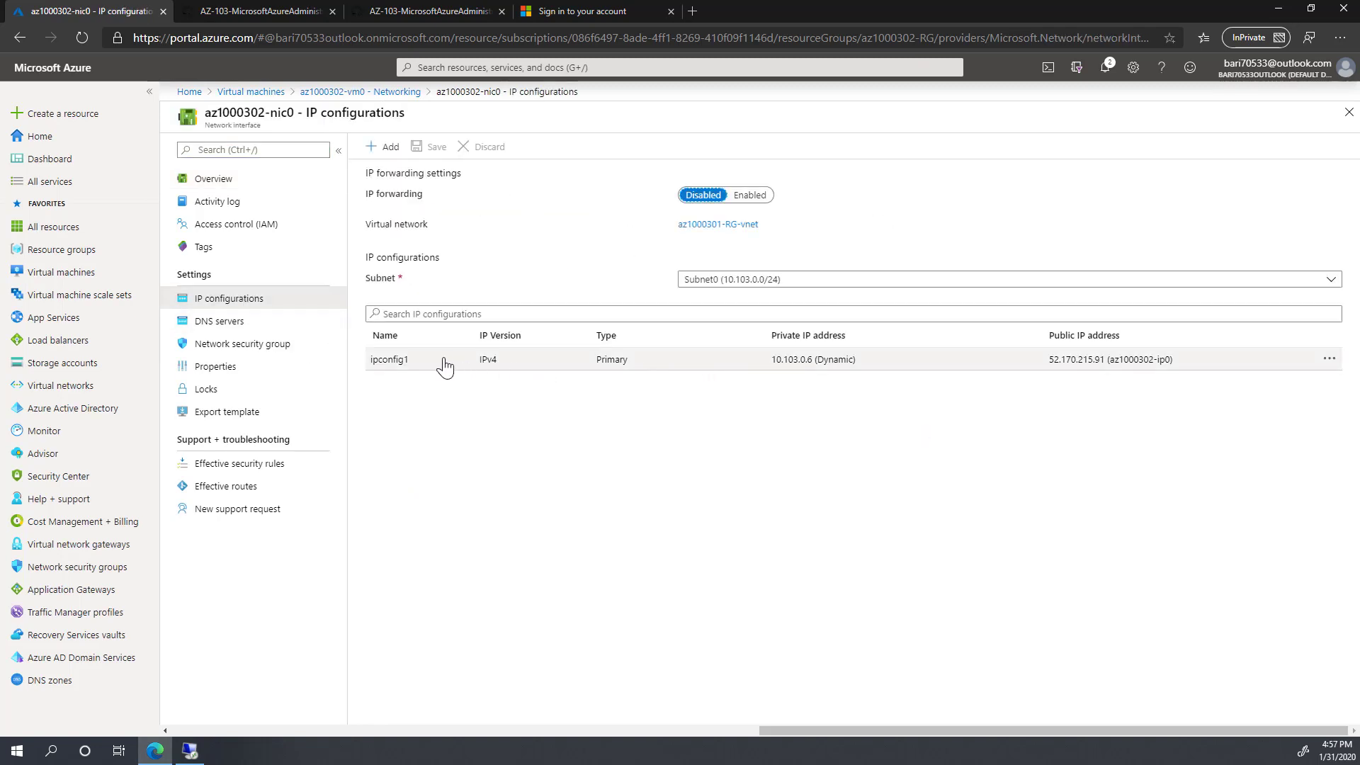
pyautogui.click(406, 362)
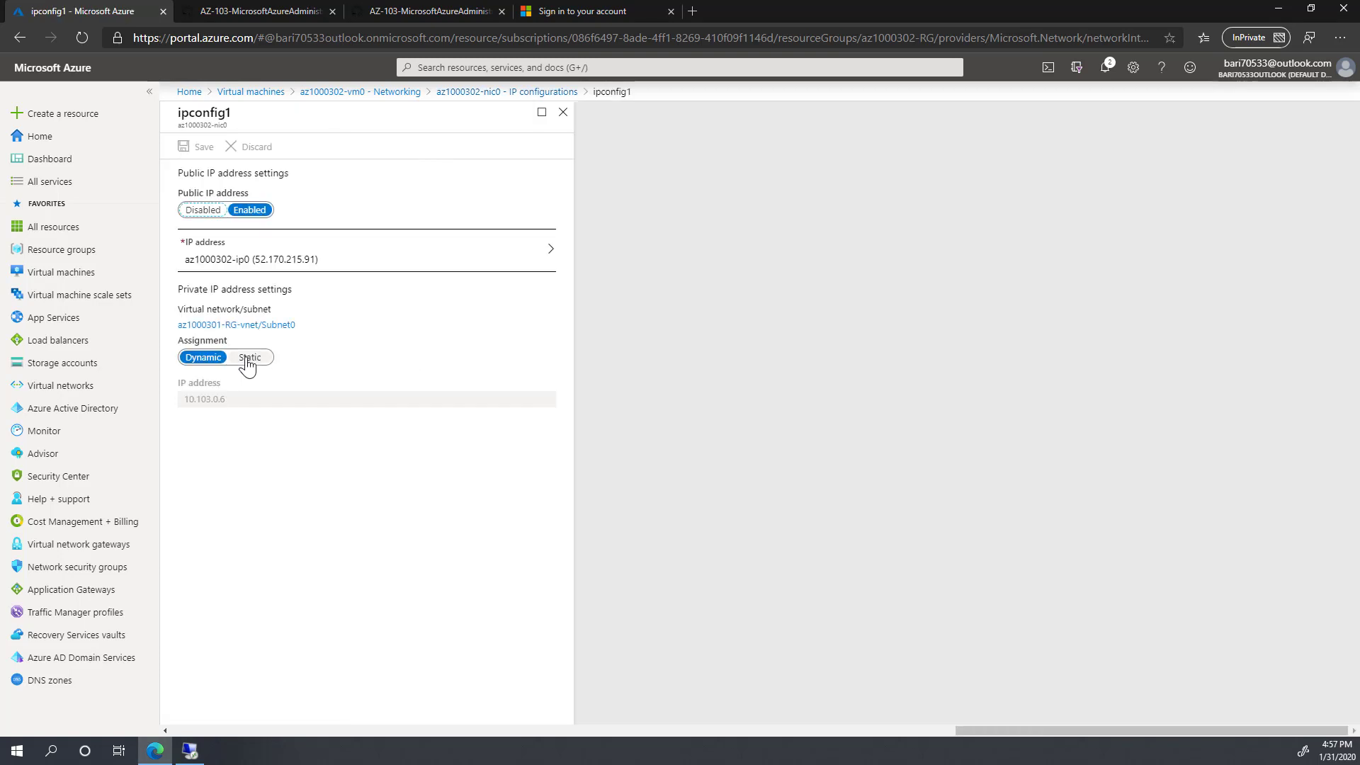
pyautogui.click(245, 359)
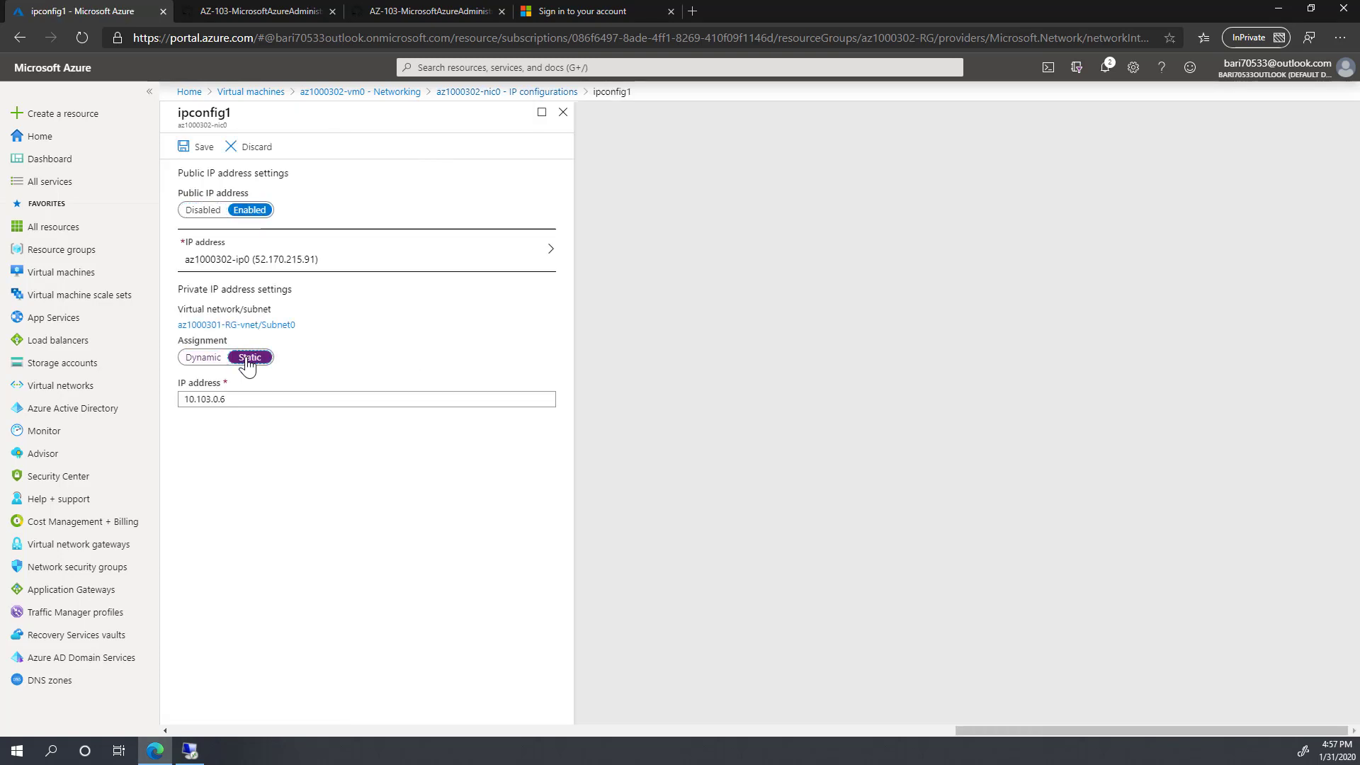
pyautogui.click(246, 398)
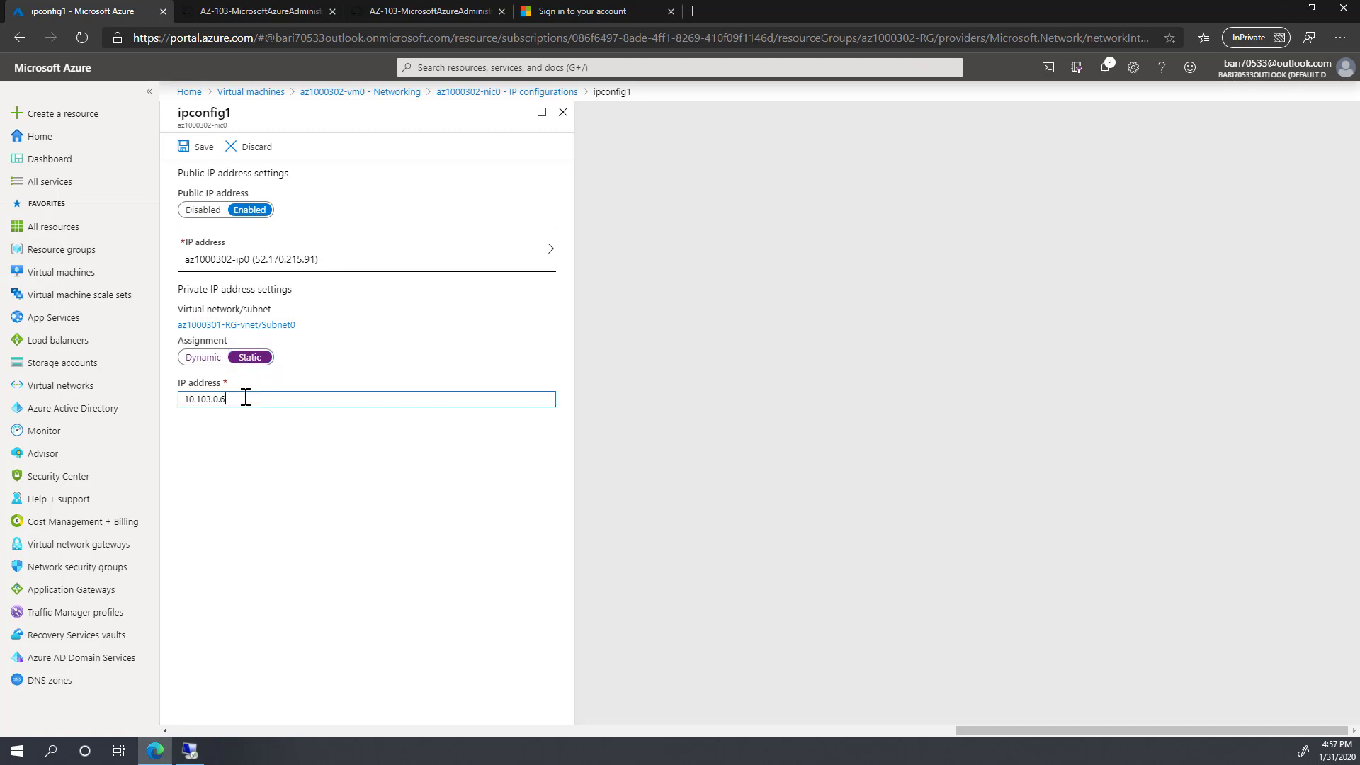
pyautogui.write('100')
pyautogui.click(196, 150)
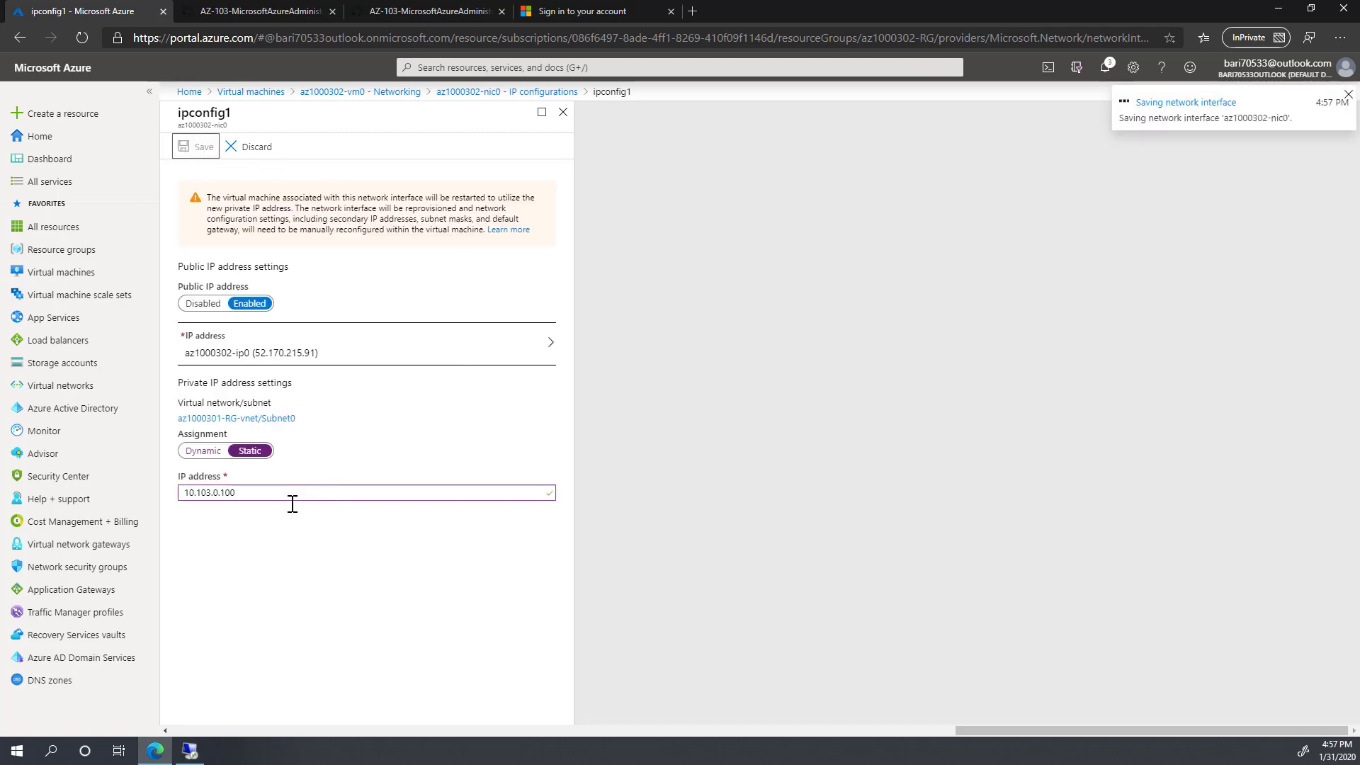
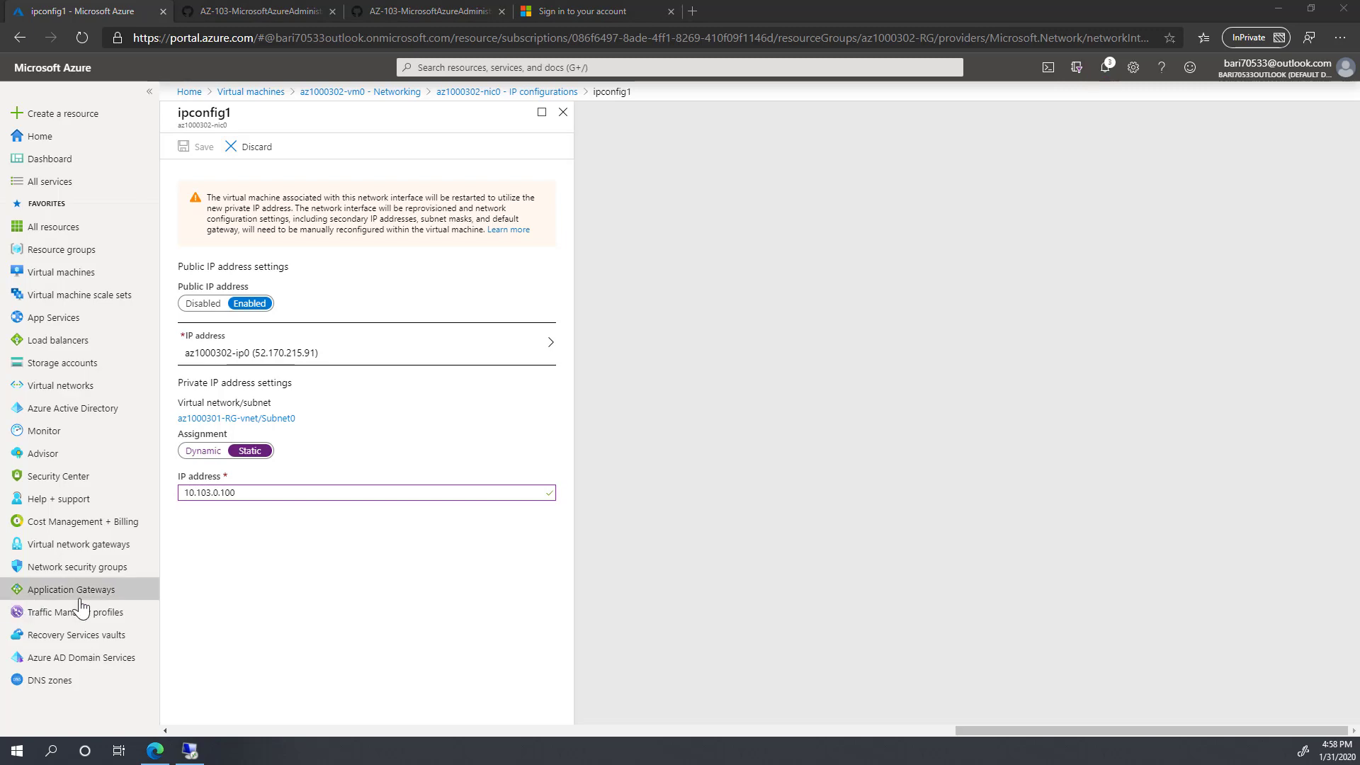
# Step: Switch to the remote desktop session, where ipconfig shows the VM's address 10.103.0.4
pyautogui.click(190, 751)
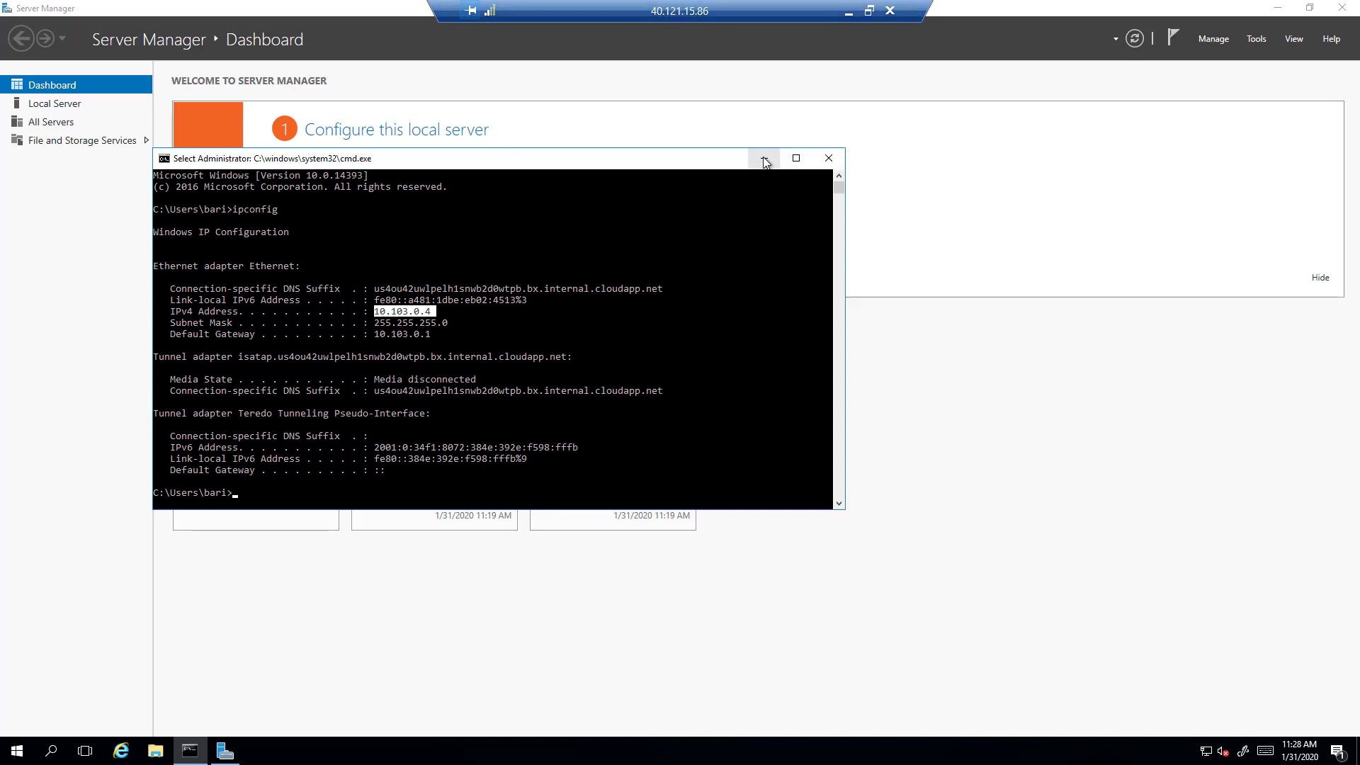
# Step: Run hostname in Command Prompt to confirm the VM is az1000301-vm0
pyautogui.click(945, 83)
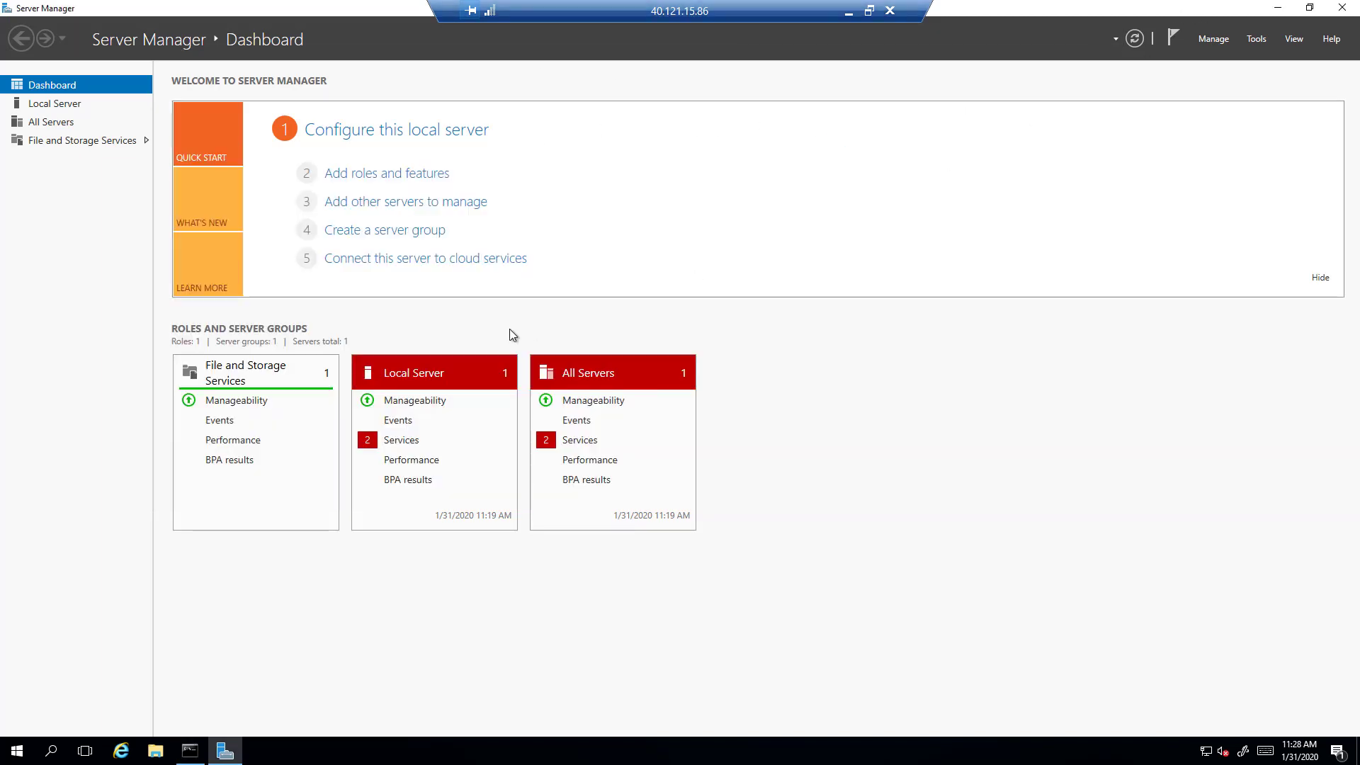
pyautogui.click(190, 751)
pyautogui.click(269, 449)
pyautogui.press('Escape')
pyautogui.write('hostname')
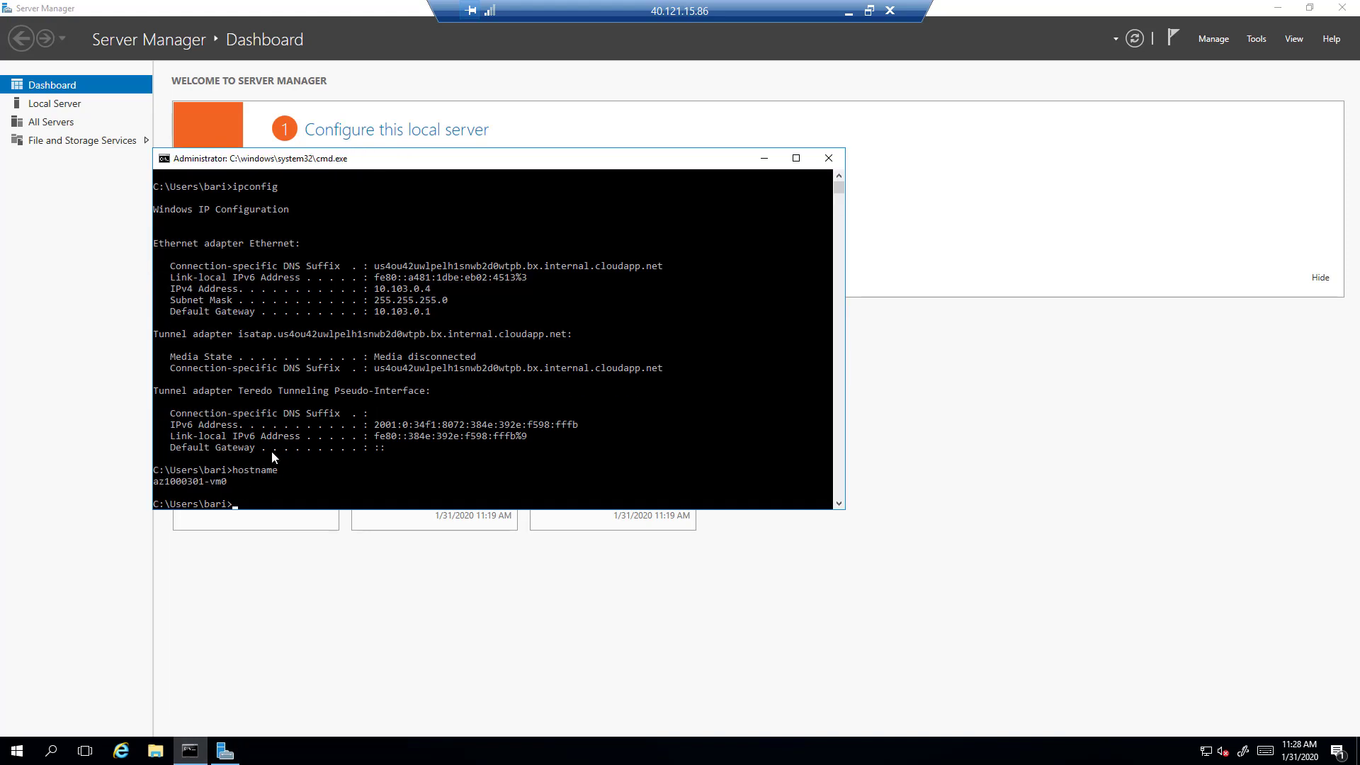
pyautogui.press('Return')
# Step: Run nslookup az1000302-vm0 and highlight the resolved address 10.103.0.100
pyautogui.click(417, 458)
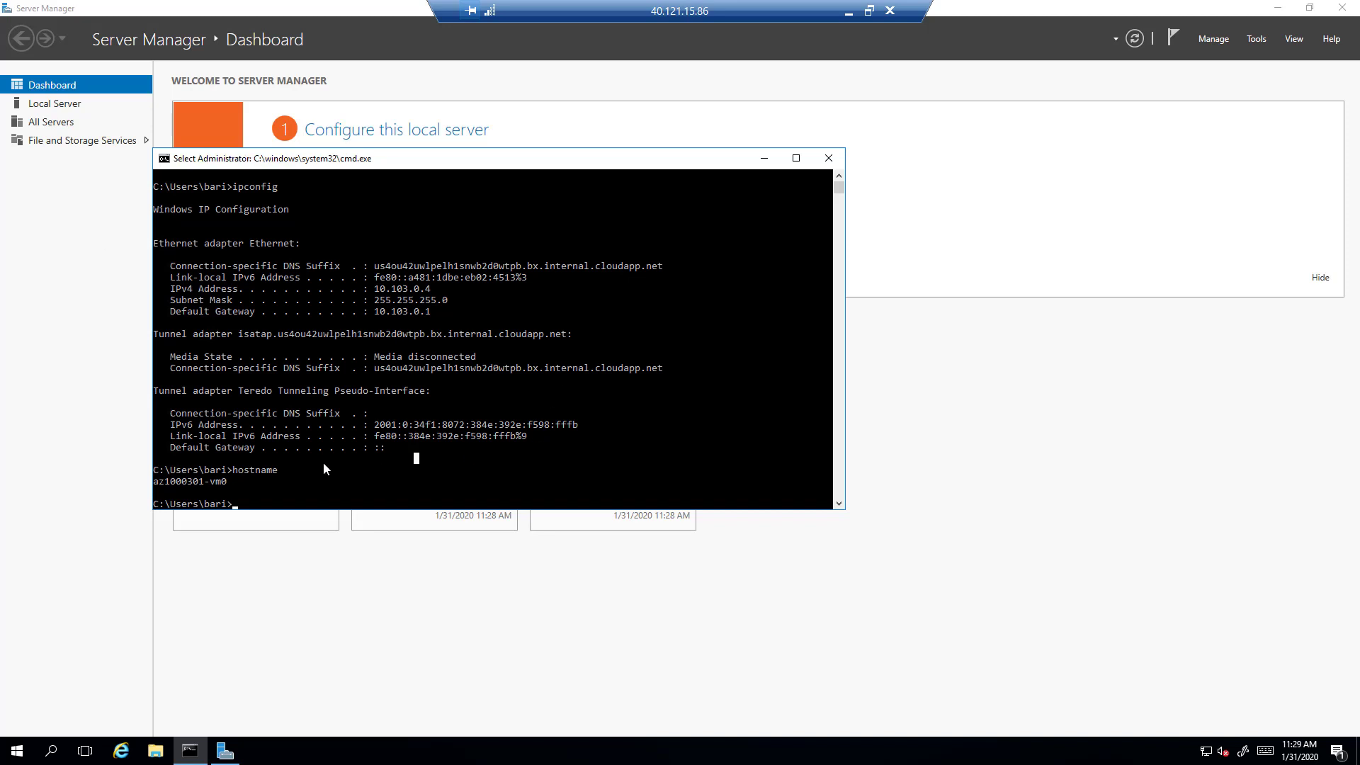
pyautogui.rightClick(339, 477)
pyautogui.click(333, 490)
pyautogui.write('nslookup')
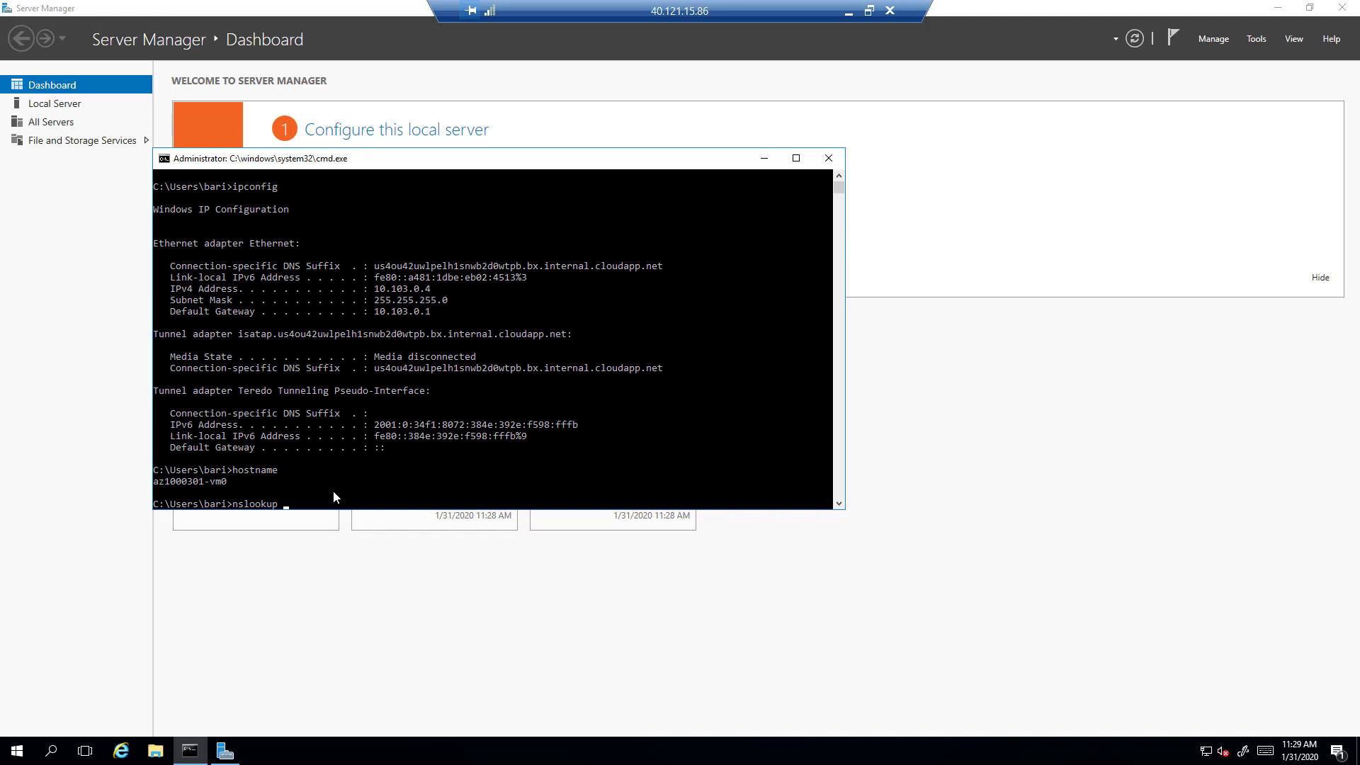
pyautogui.write('az1000302-vm0')
pyautogui.press('Return')
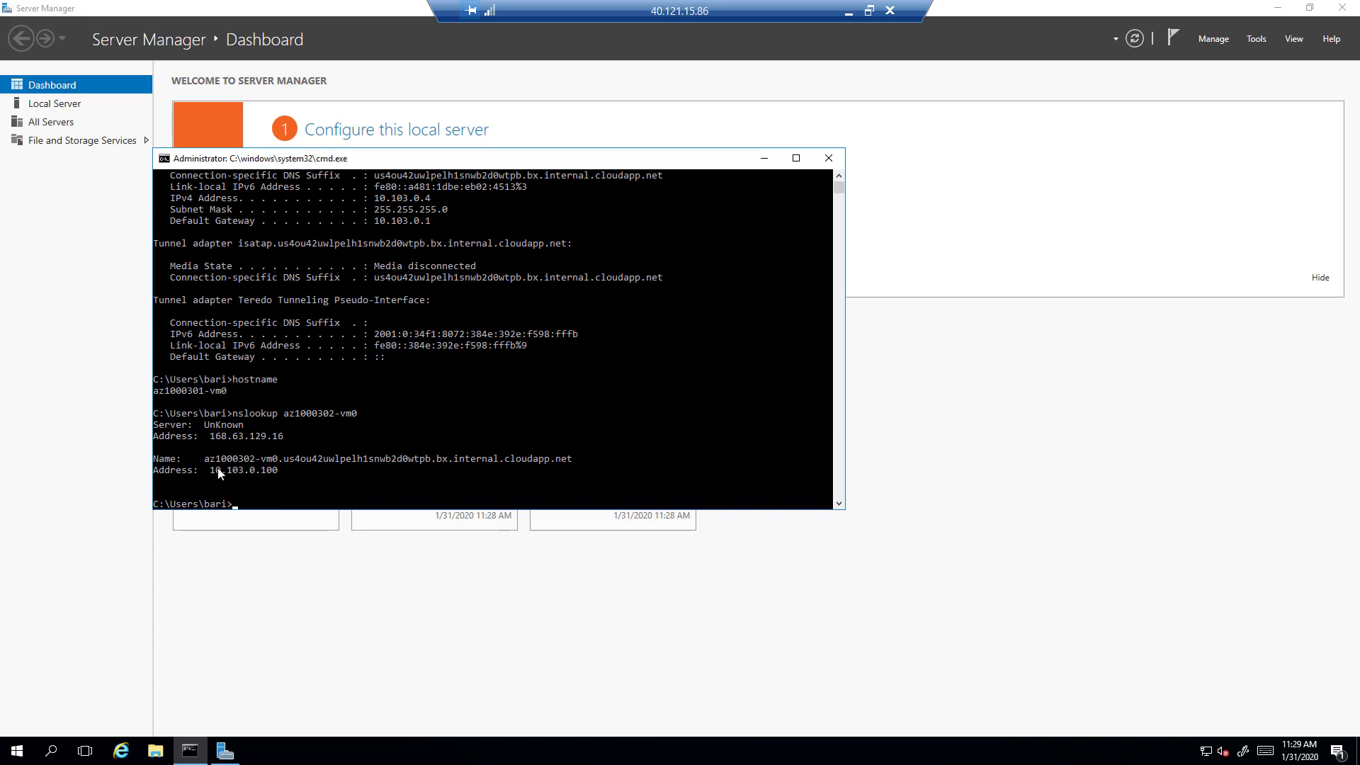
pyautogui.moveTo(210, 471); pyautogui.dragTo(276, 475)
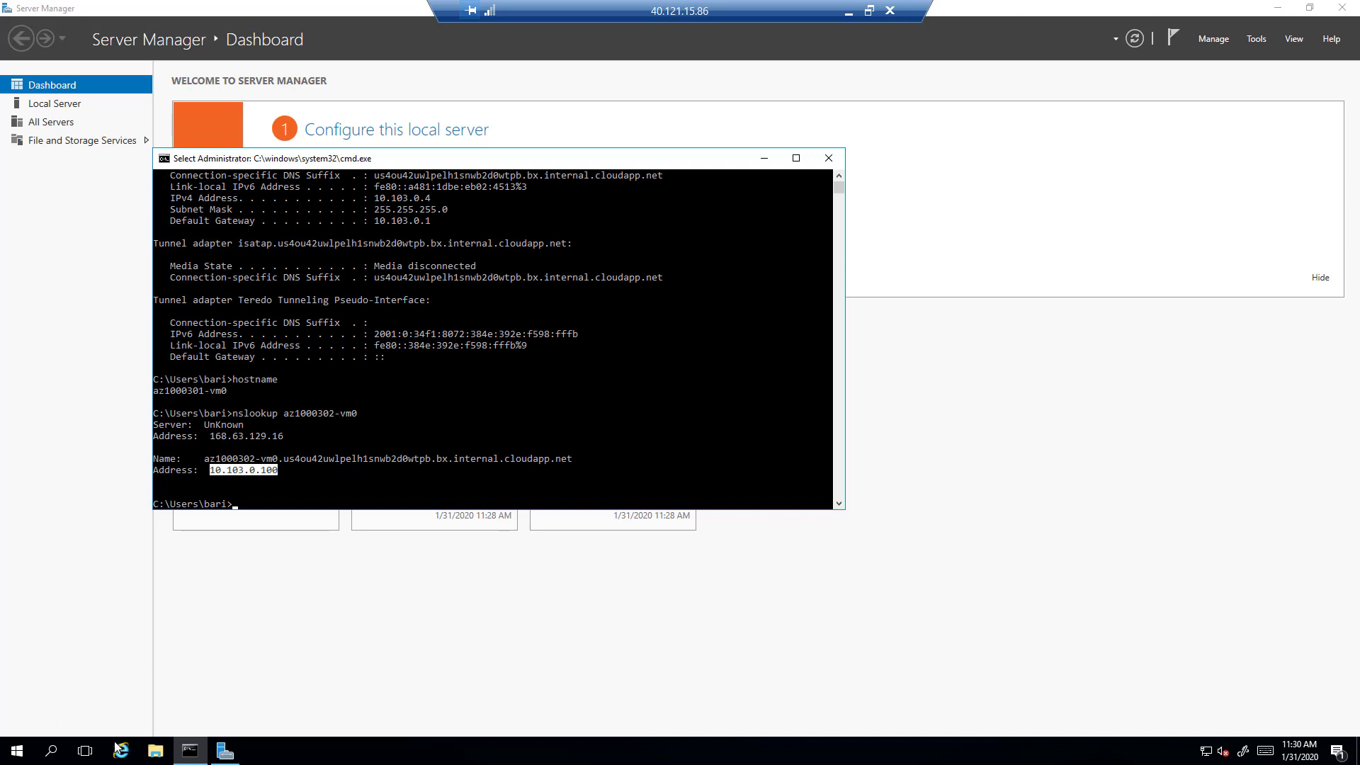
# Step: On Local Server, set IE Enhanced Security Configuration Off for Administrators and Users, then launch Internet Explorer
pyautogui.click(228, 756)
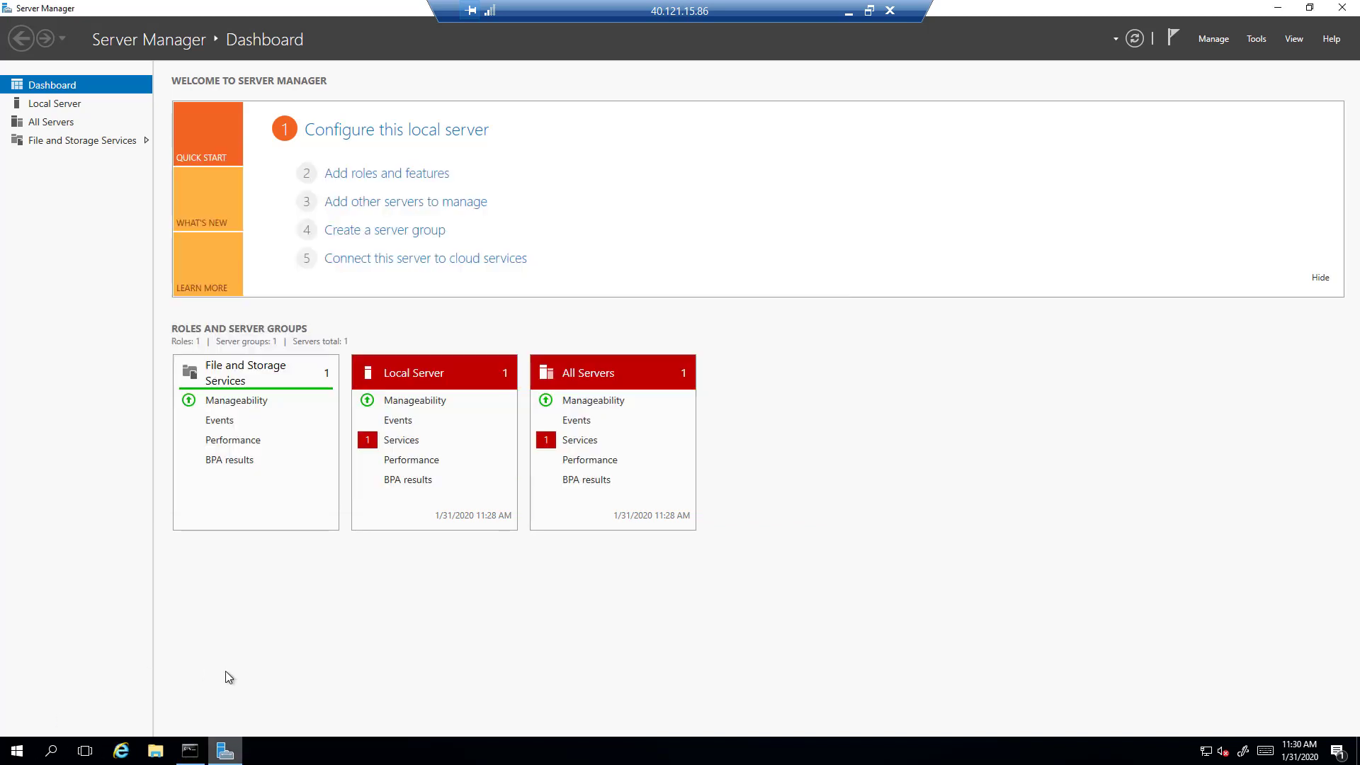
pyautogui.click(47, 99)
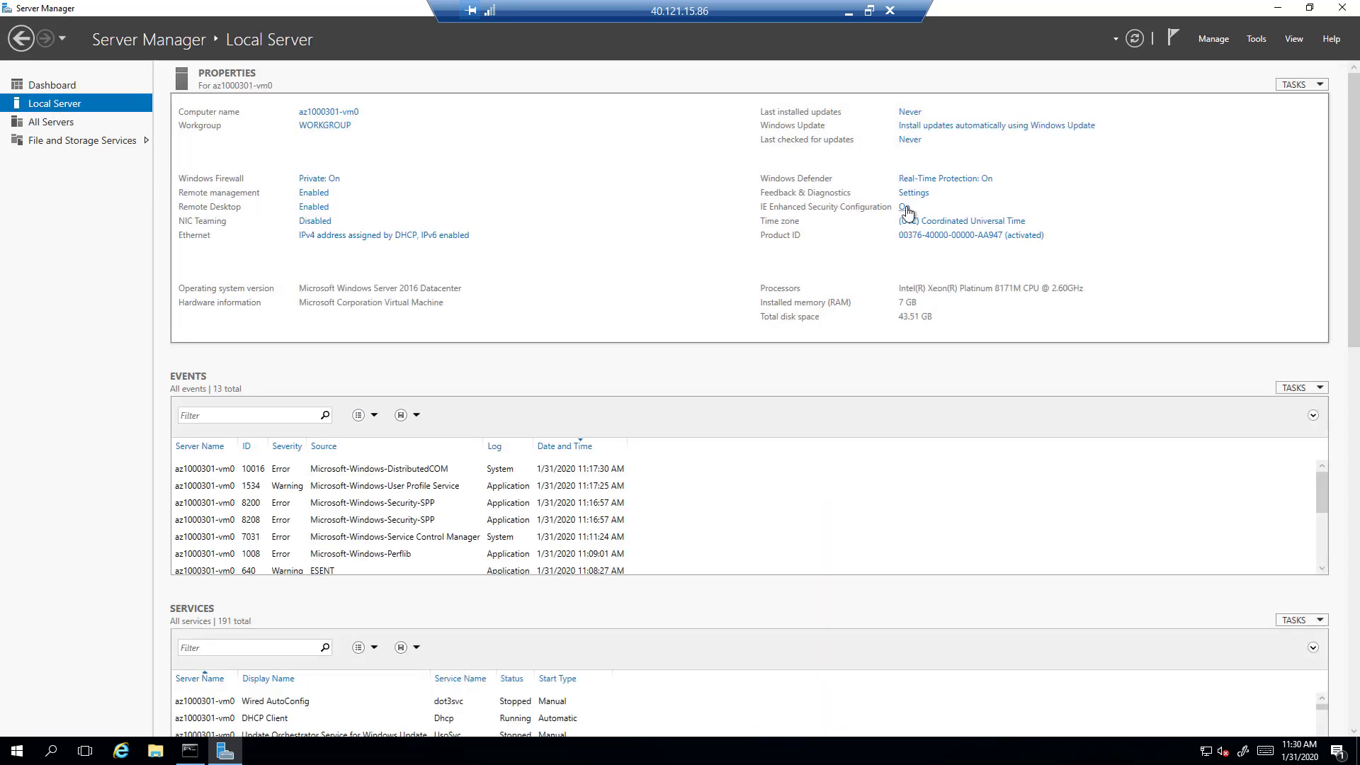
pyautogui.click(905, 207)
pyautogui.click(588, 440)
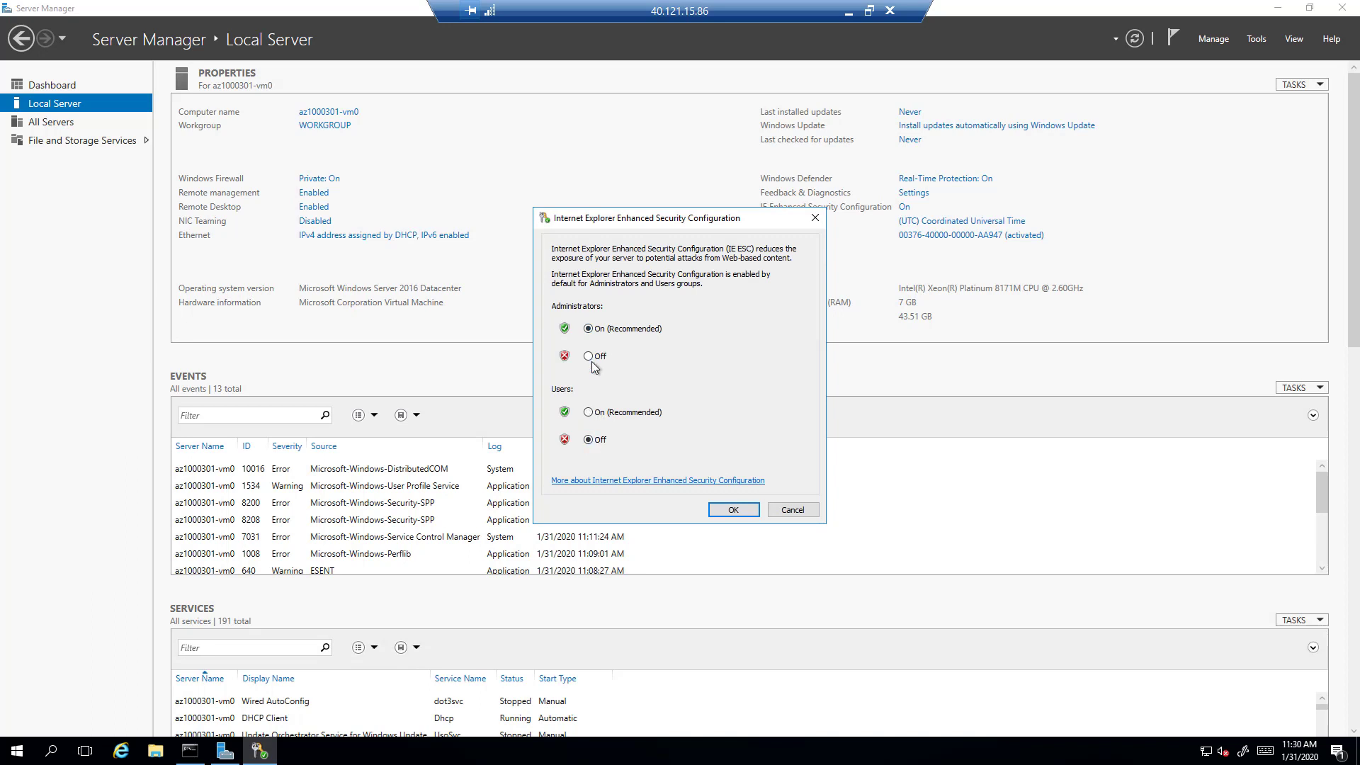
pyautogui.click(591, 357)
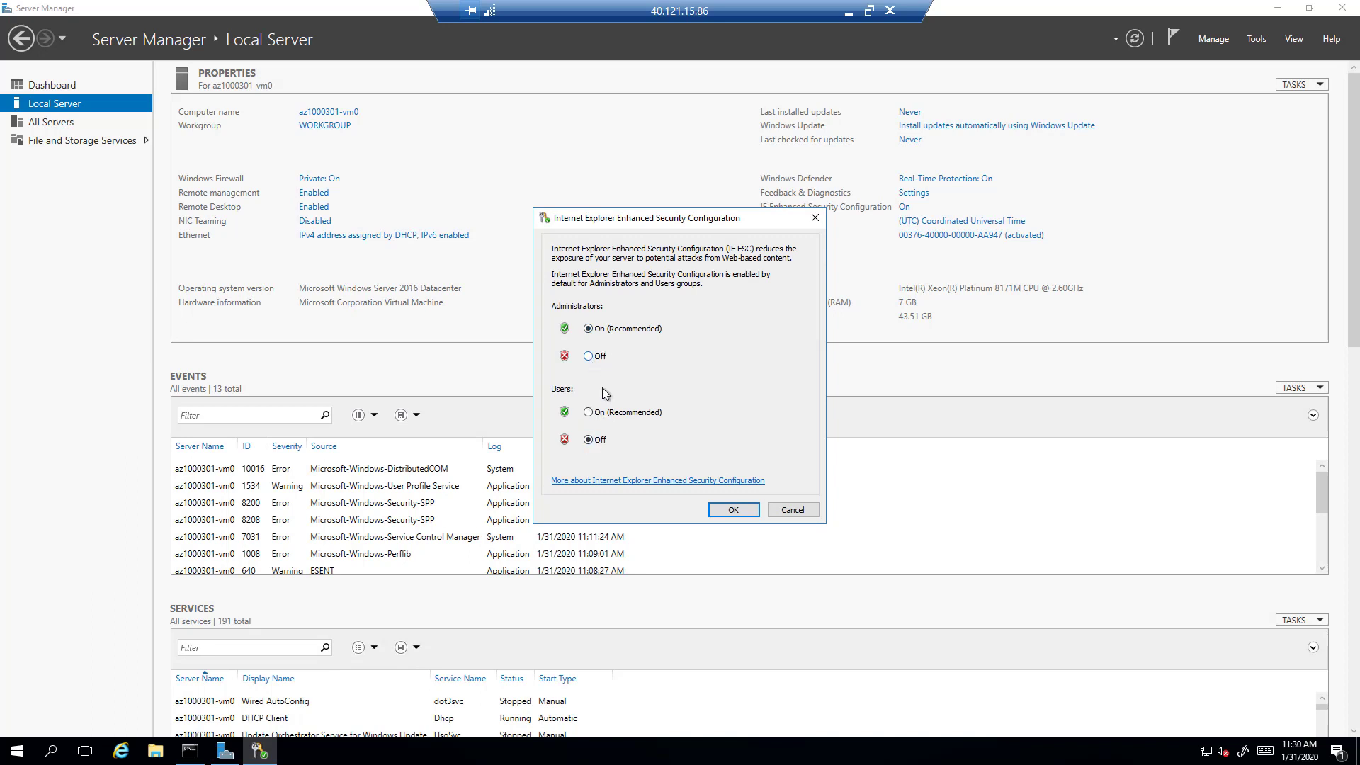
pyautogui.click(732, 510)
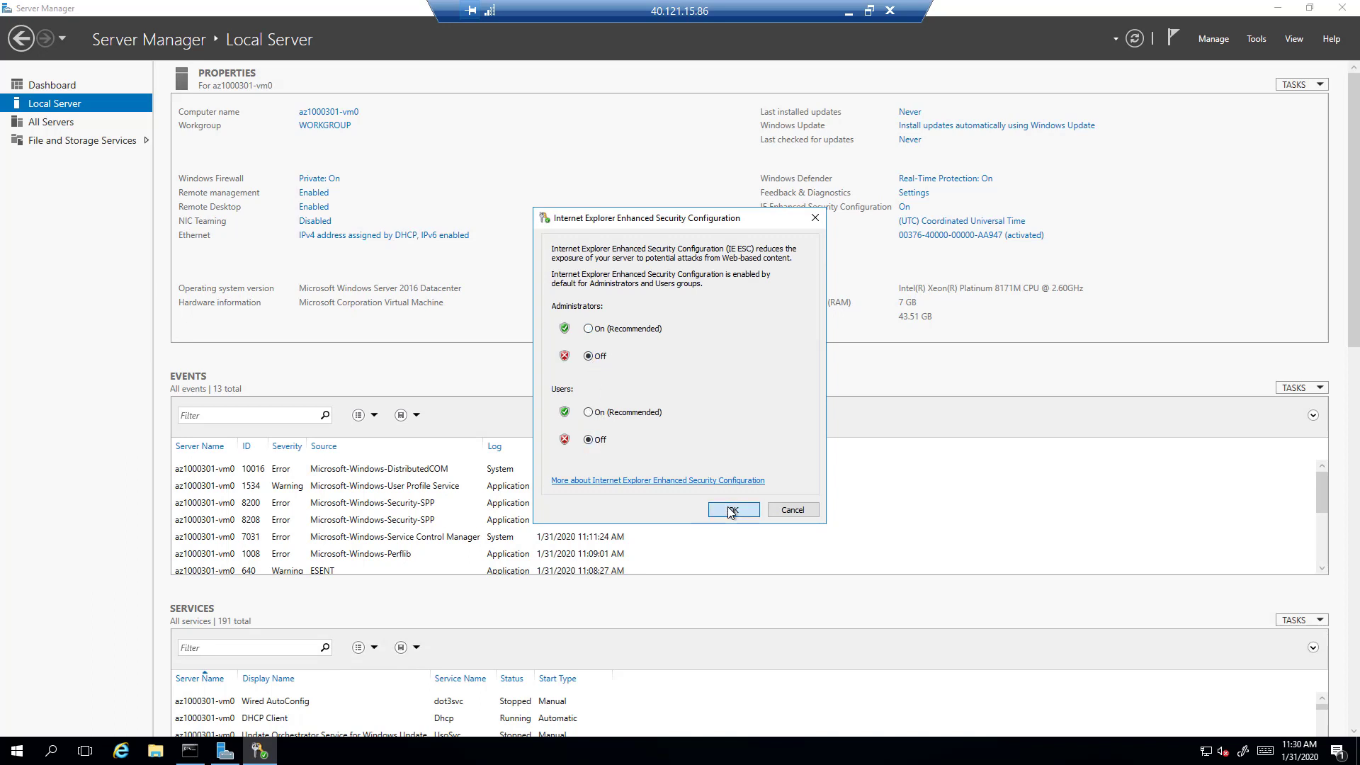
pyautogui.click(117, 755)
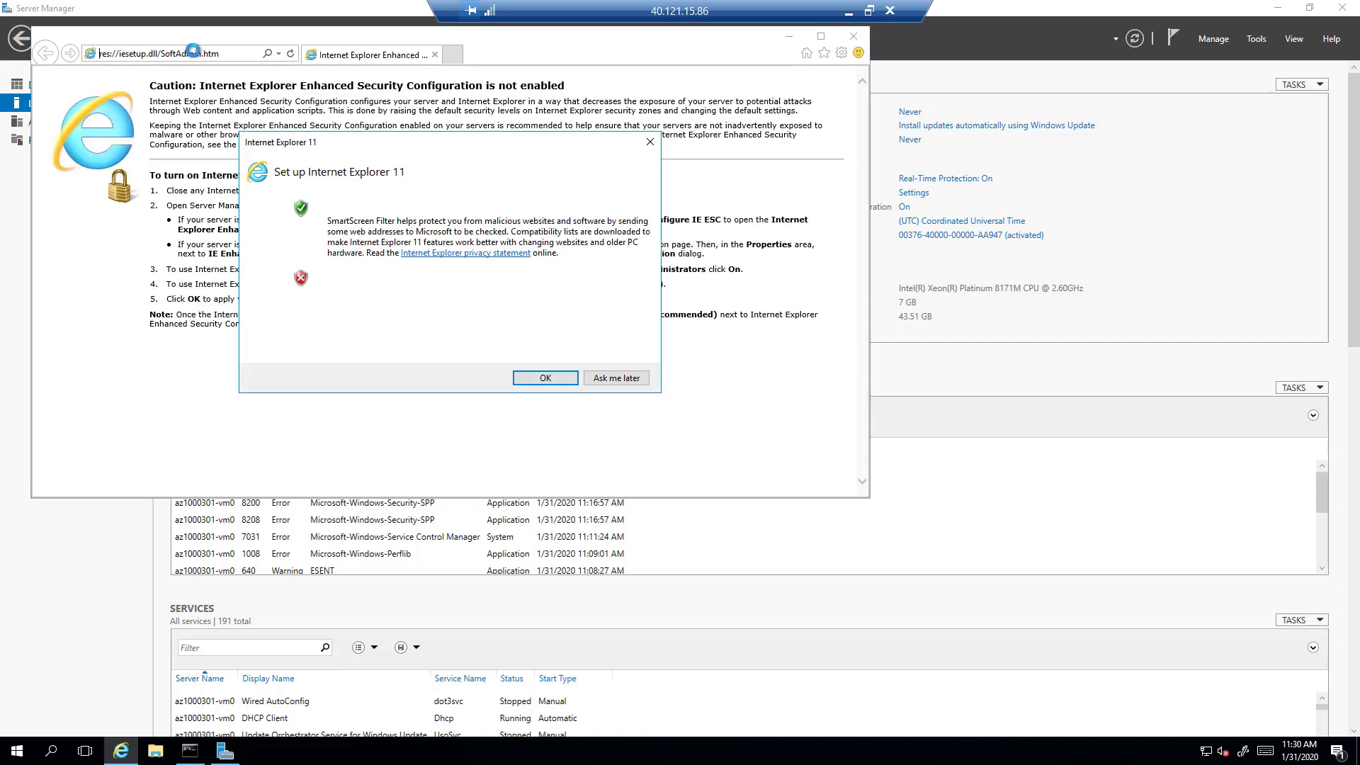
# Step: Decline Internet Explorer's recommended settings and go to the PuTTY latest.html download page
pyautogui.click(318, 279)
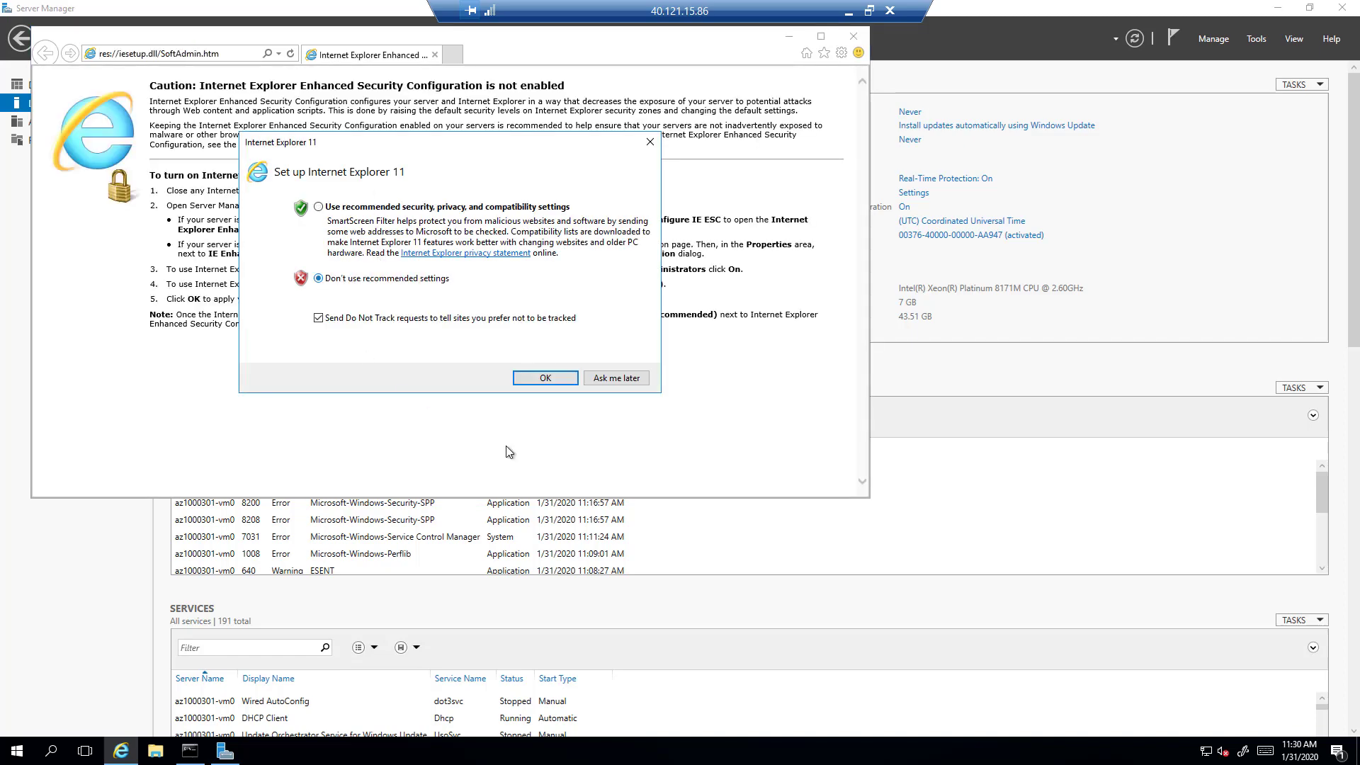
pyautogui.click(546, 379)
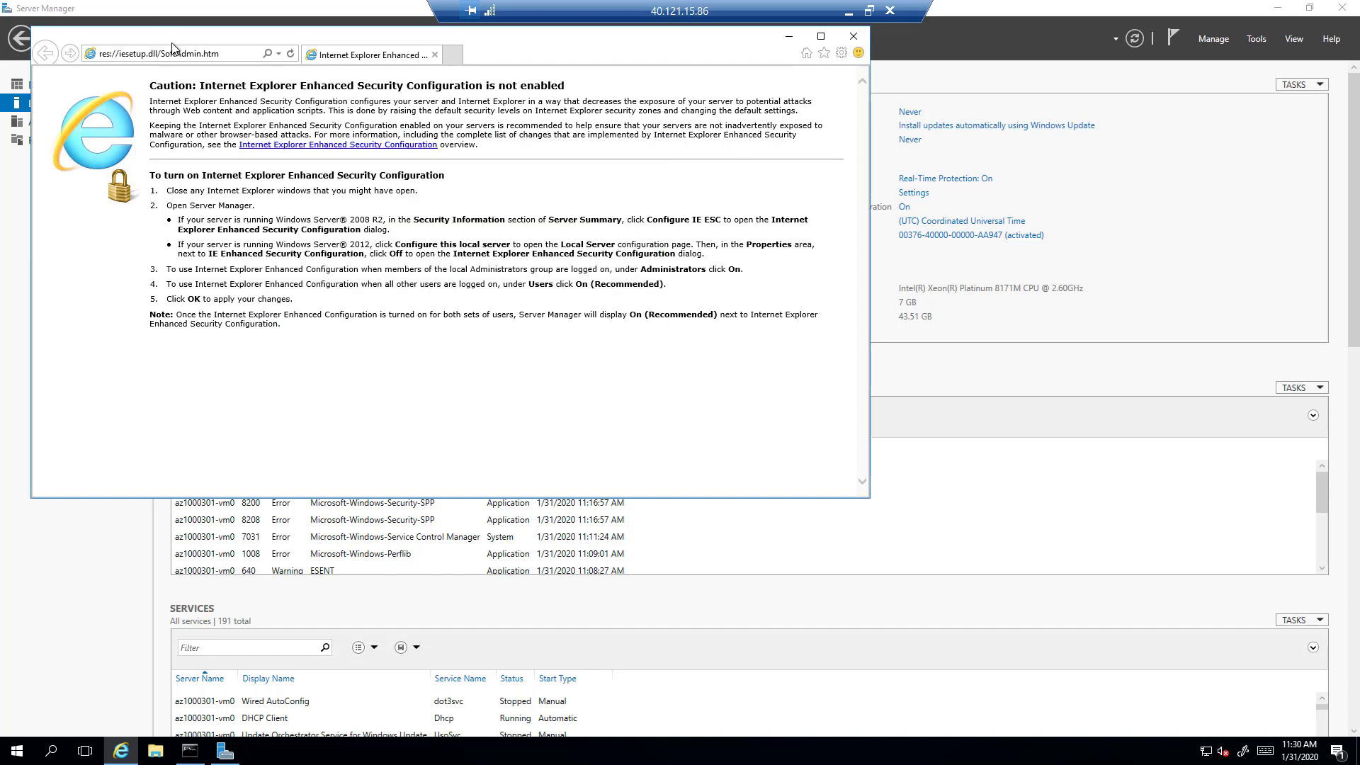
pyautogui.click(227, 58)
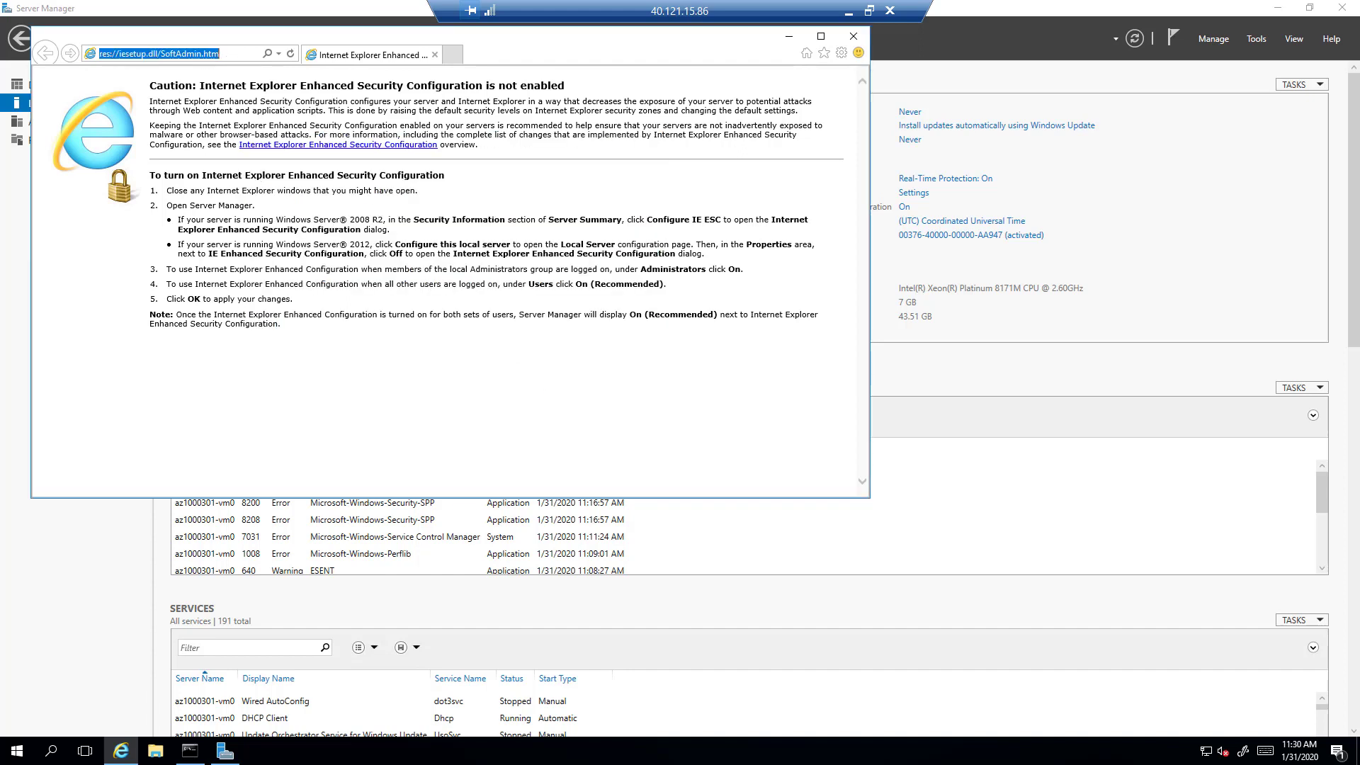
pyautogui.write('https://www.chiark.greenend.org.uk/~sgtatham/putty/latest.html')
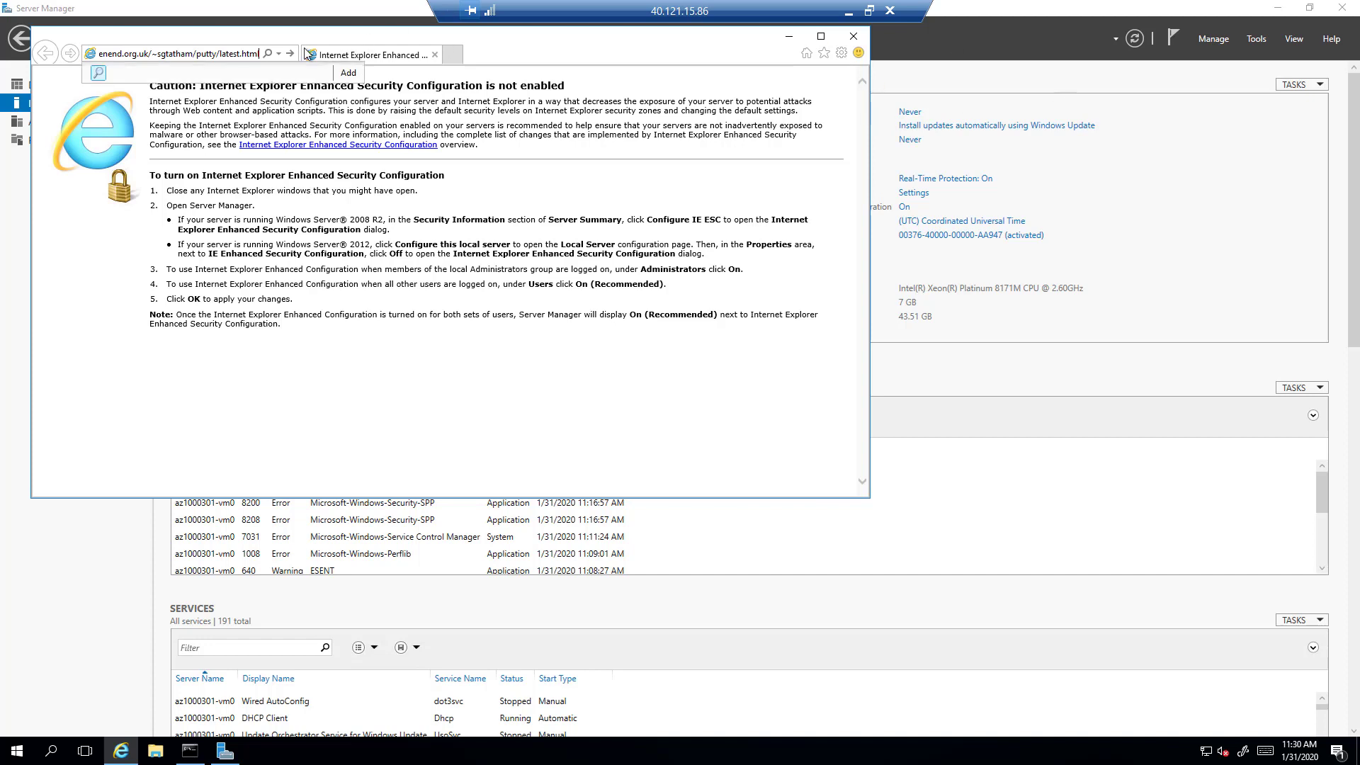
pyautogui.click(288, 51)
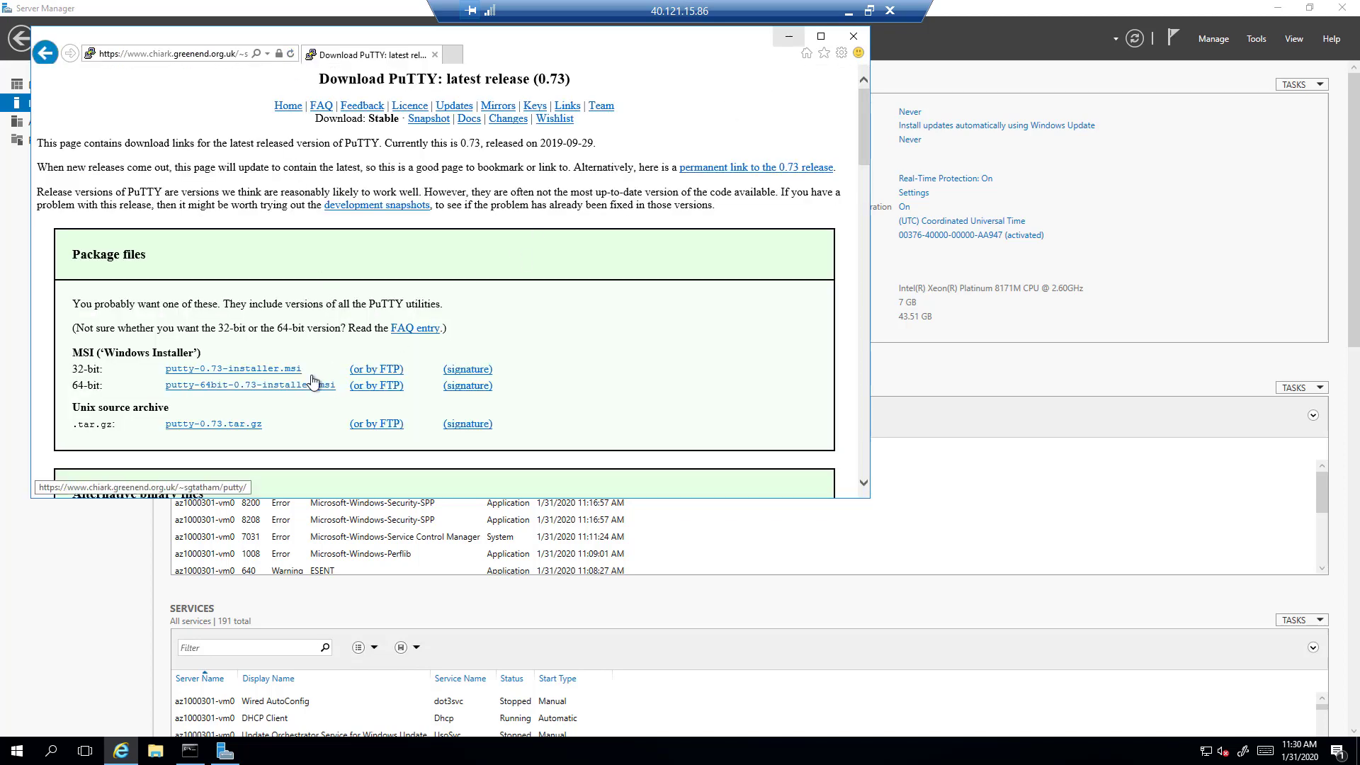
pyautogui.click(821, 37)
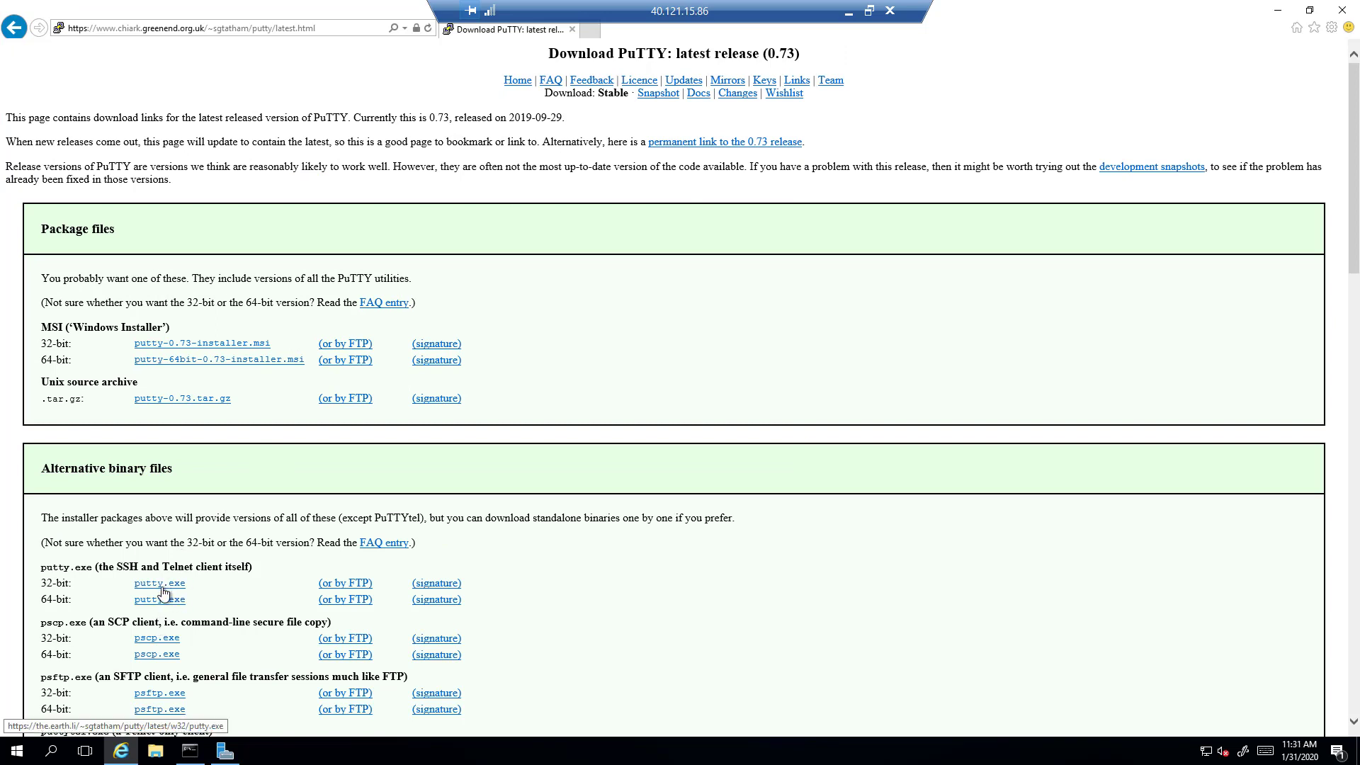
# Step: Download and install the 64-bit PuTTY 0.73 MSI with default options, then close the README
pyautogui.click(211, 359)
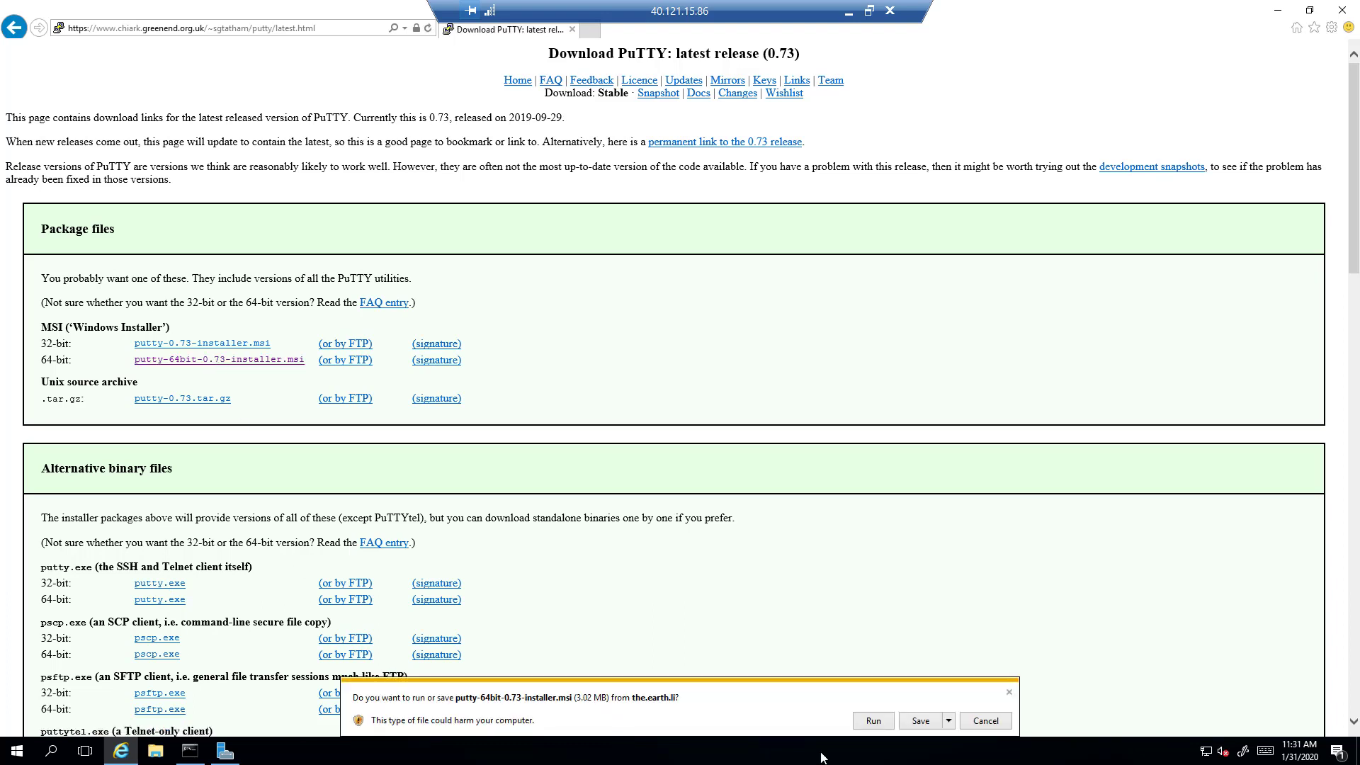
pyautogui.click(924, 721)
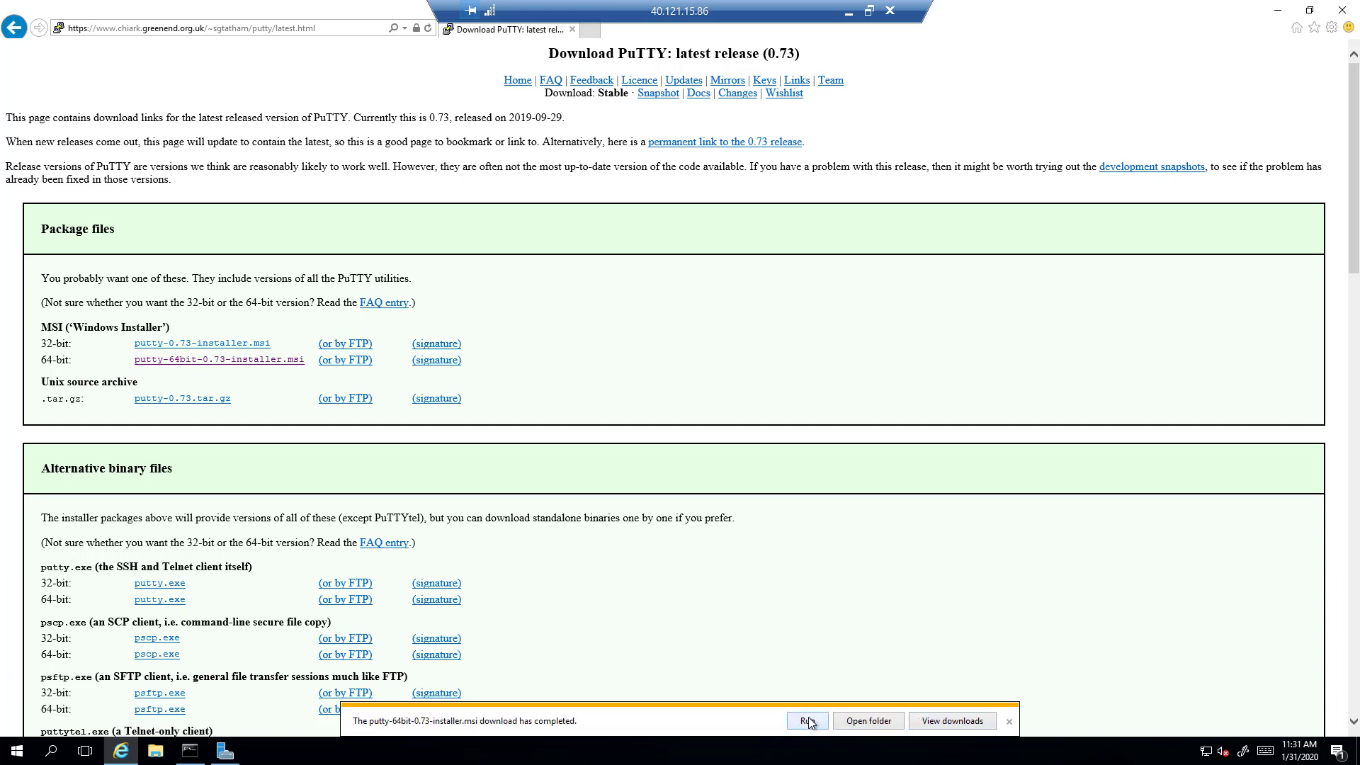
pyautogui.click(814, 720)
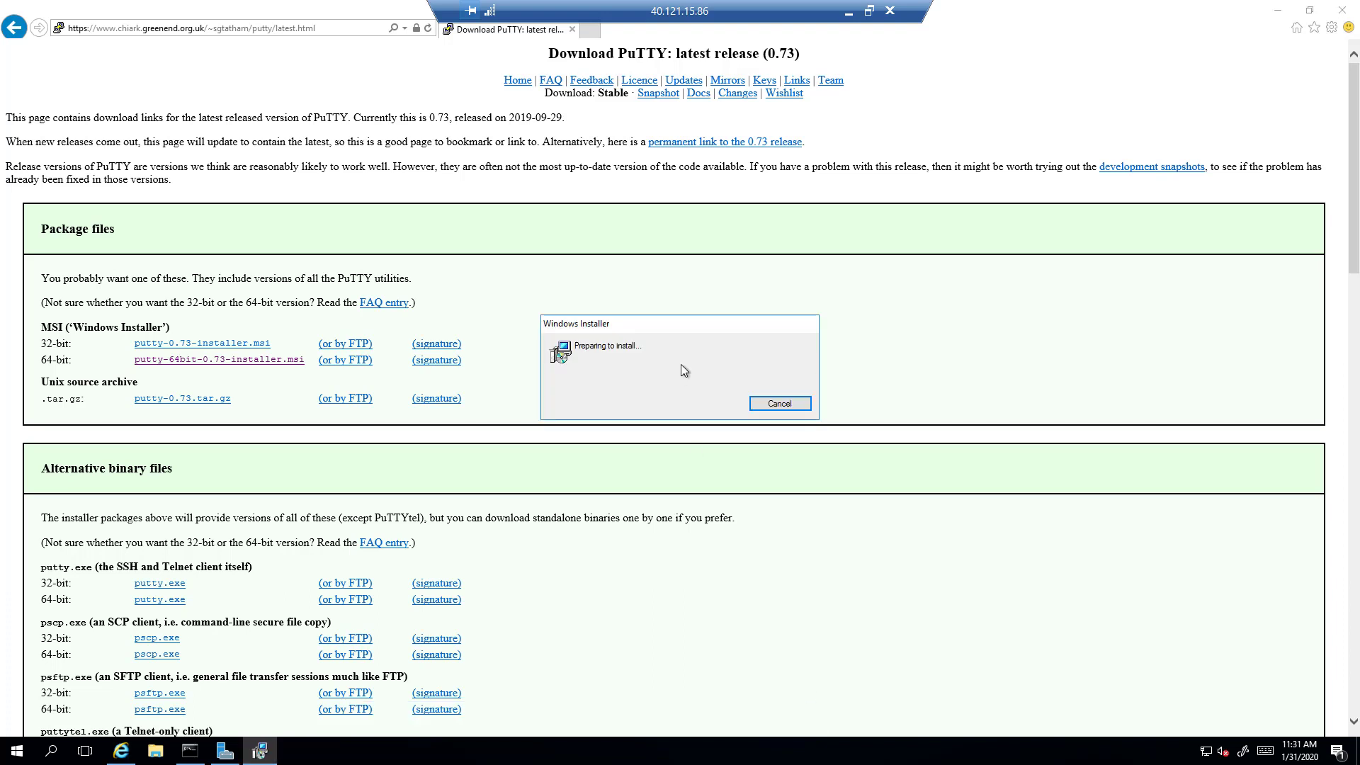
pyautogui.click(756, 485)
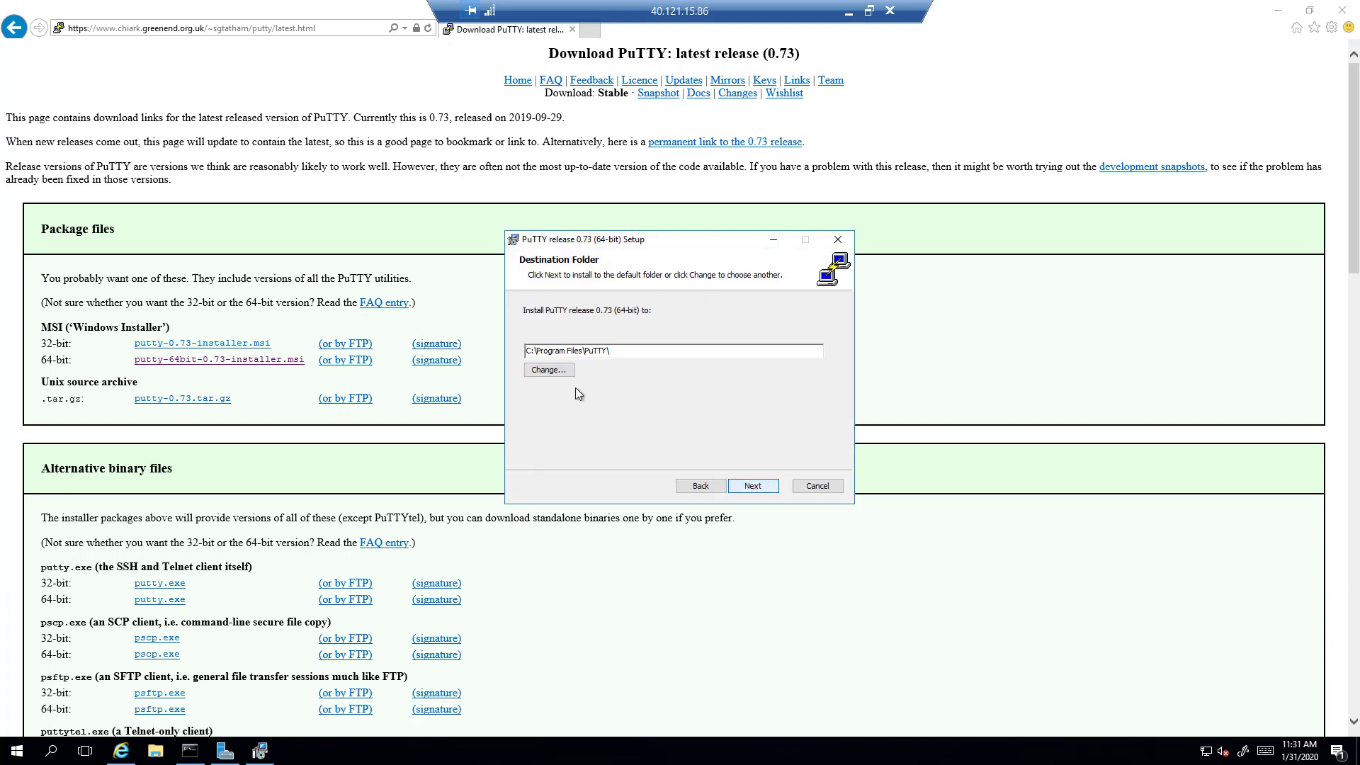
pyautogui.click(748, 494)
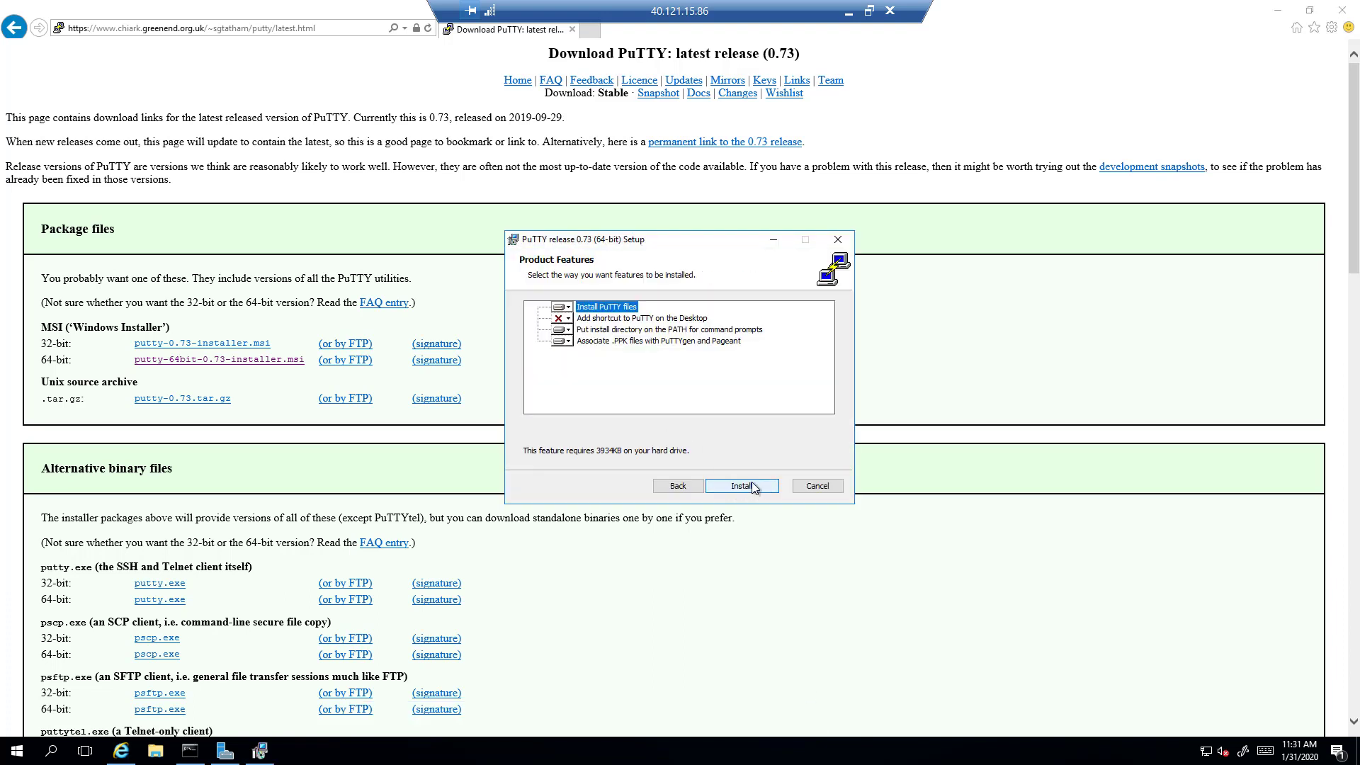
pyautogui.click(751, 488)
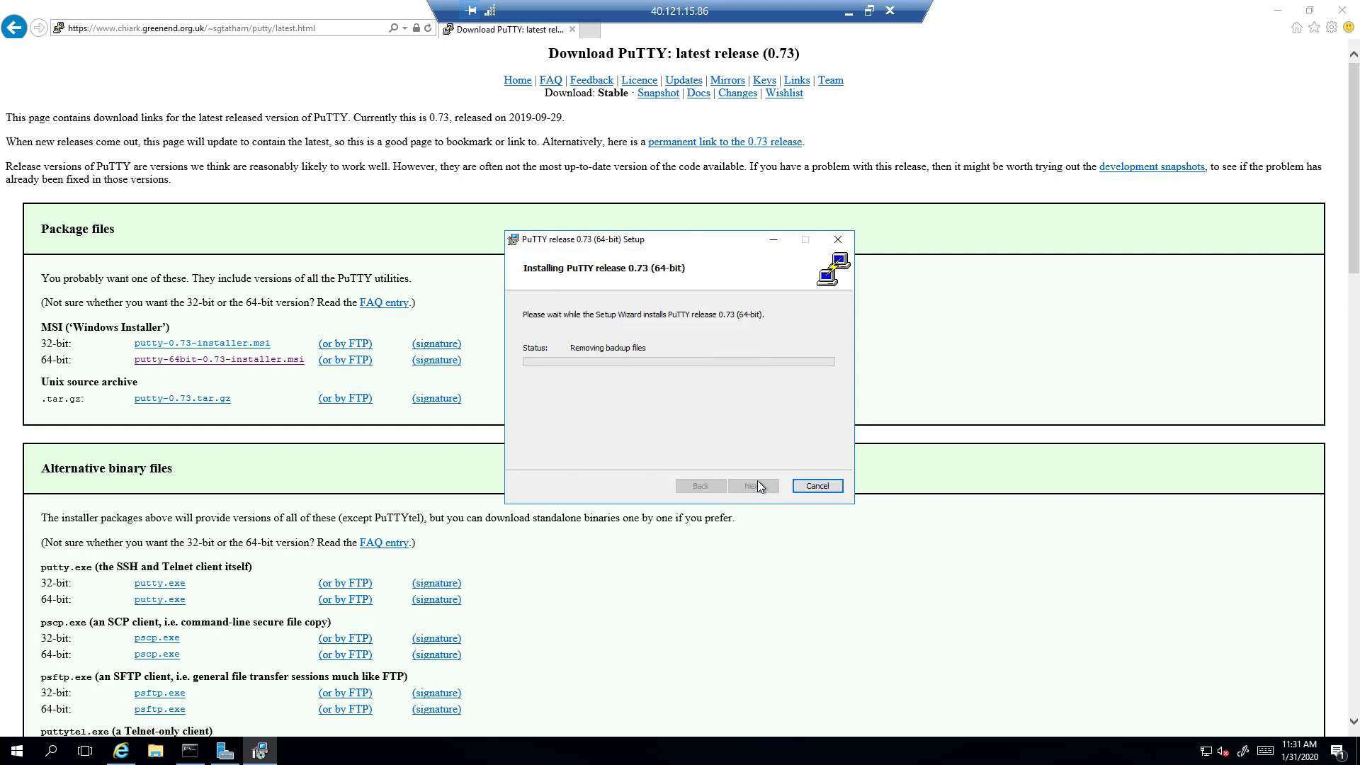
pyautogui.click(753, 486)
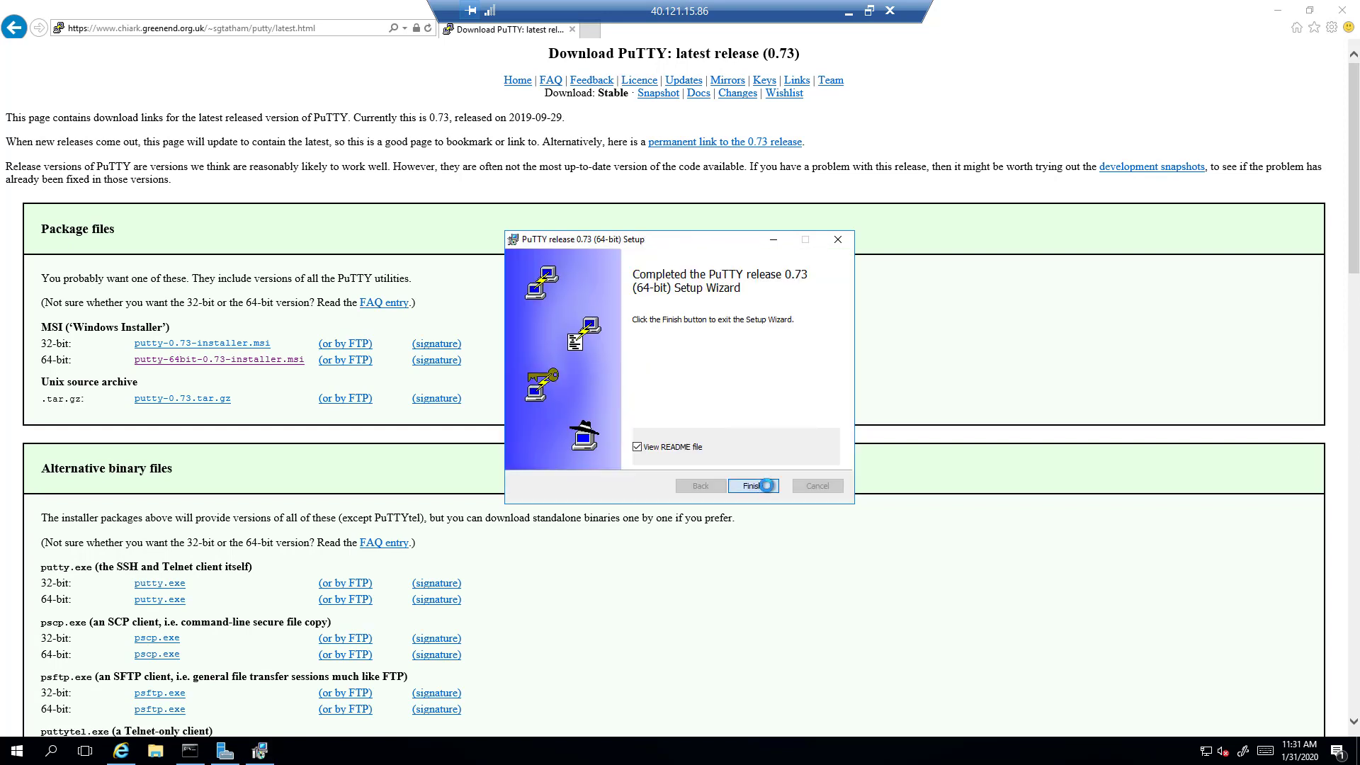
pyautogui.click(1280, 11)
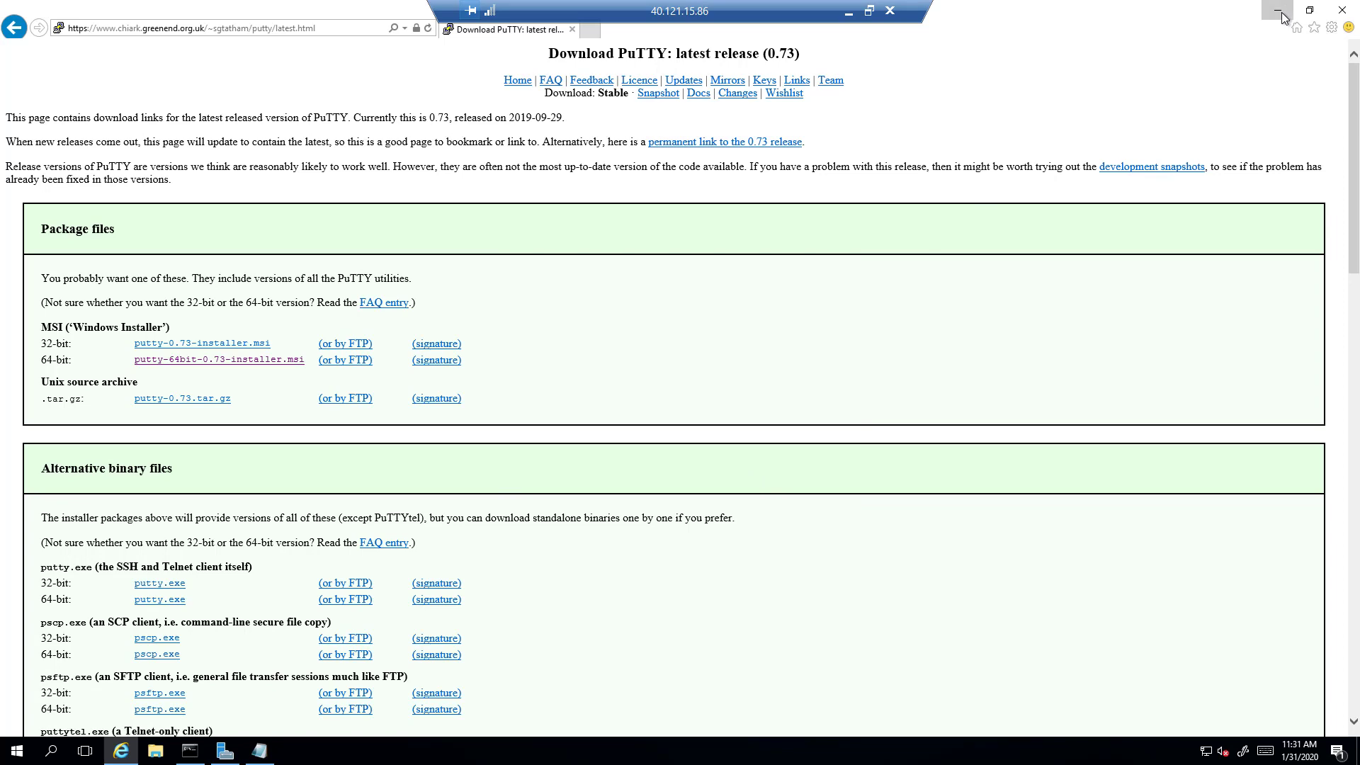
pyautogui.click(1073, 85)
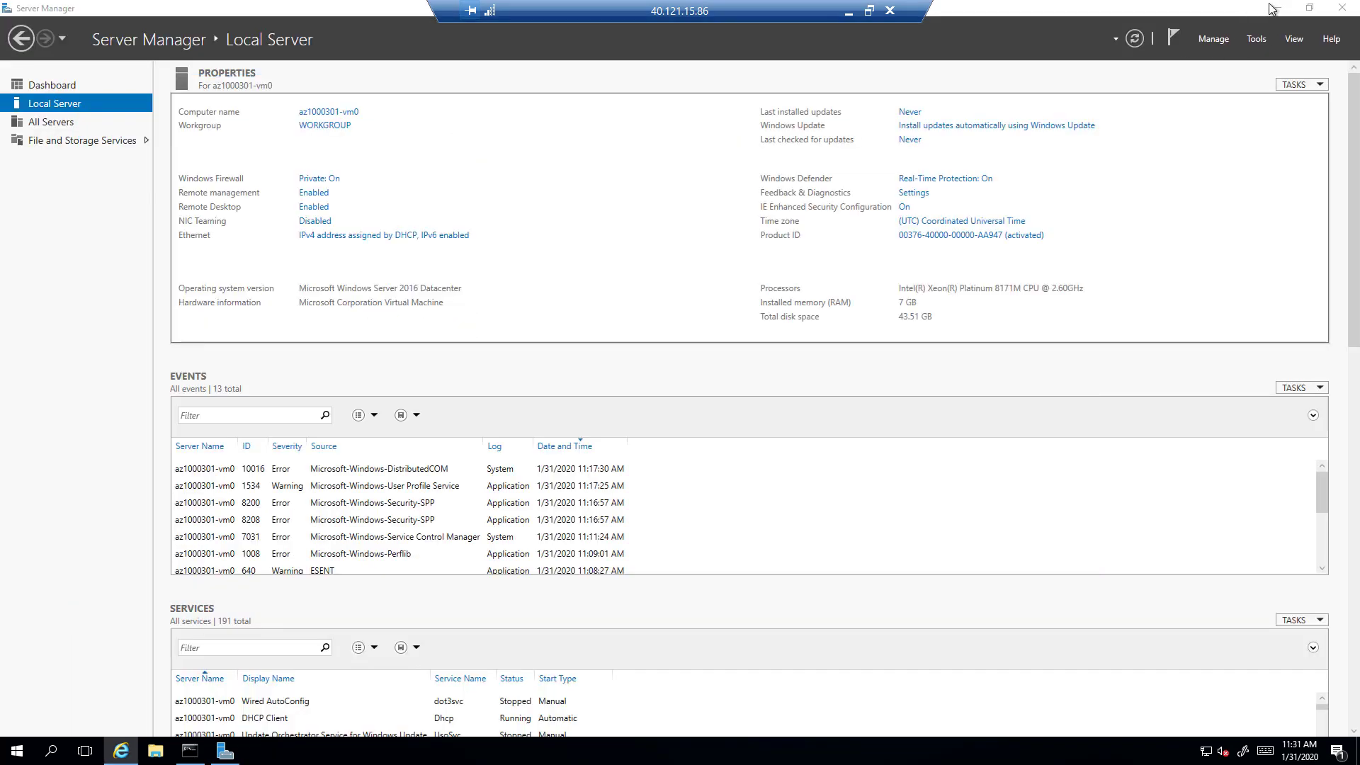
# Step: Launch PuTTY (64-bit) from the Start menu and connect to host 10.103.0.100
pyautogui.click(1278, 8)
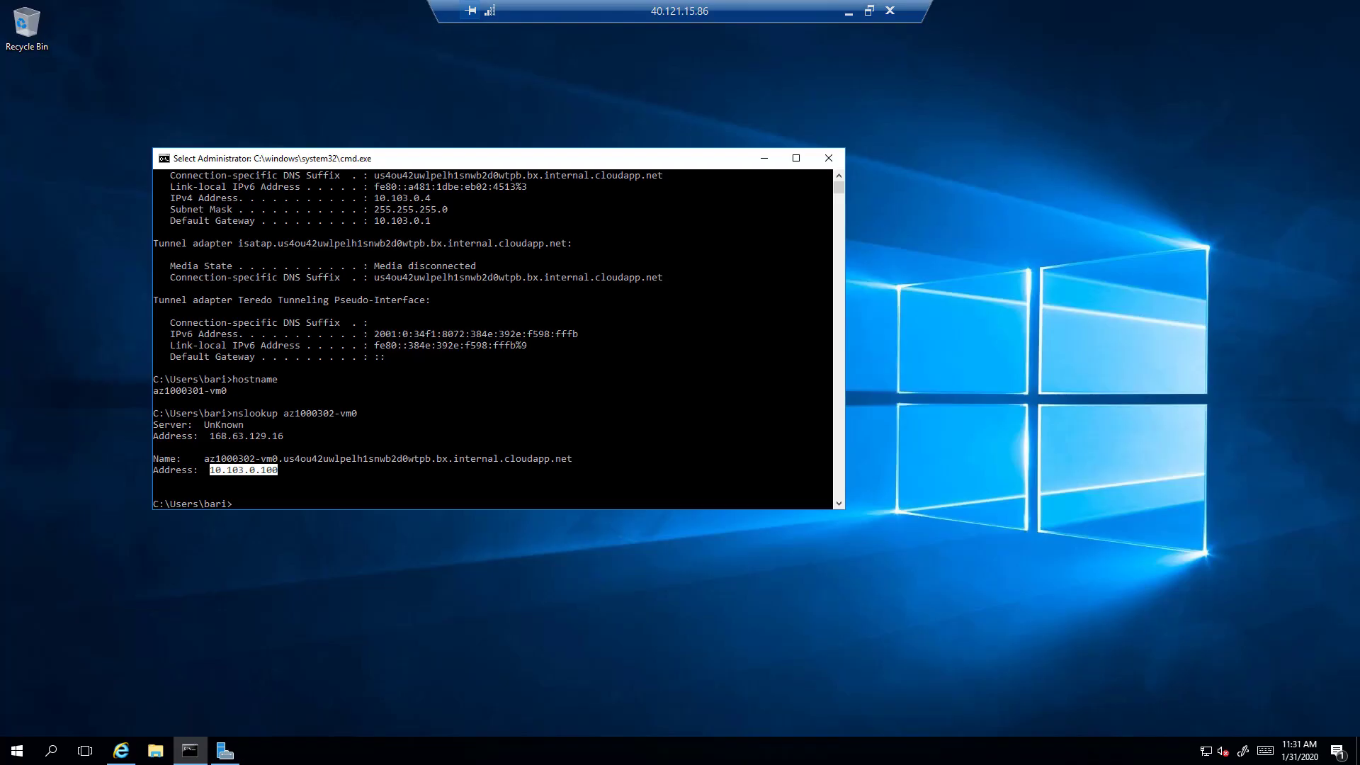
pyautogui.click(15, 752)
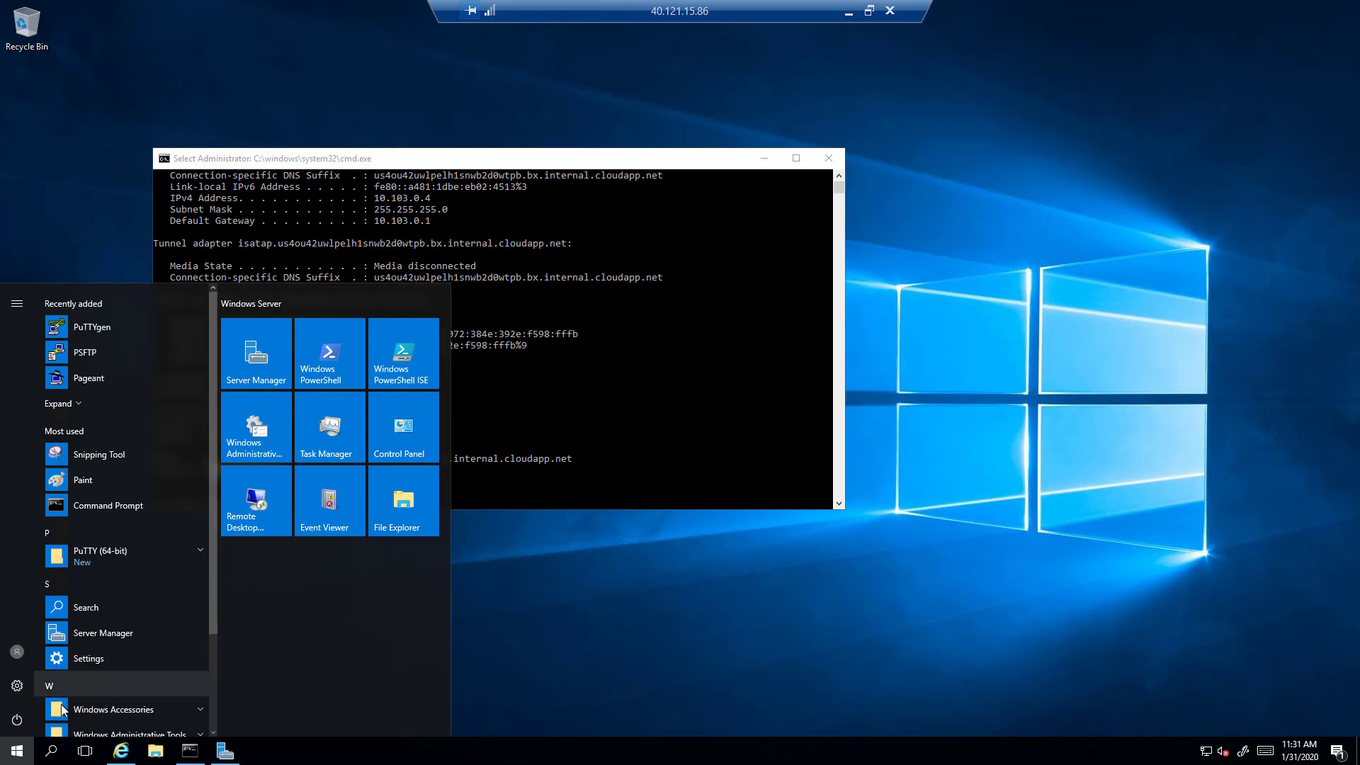
pyautogui.click(117, 552)
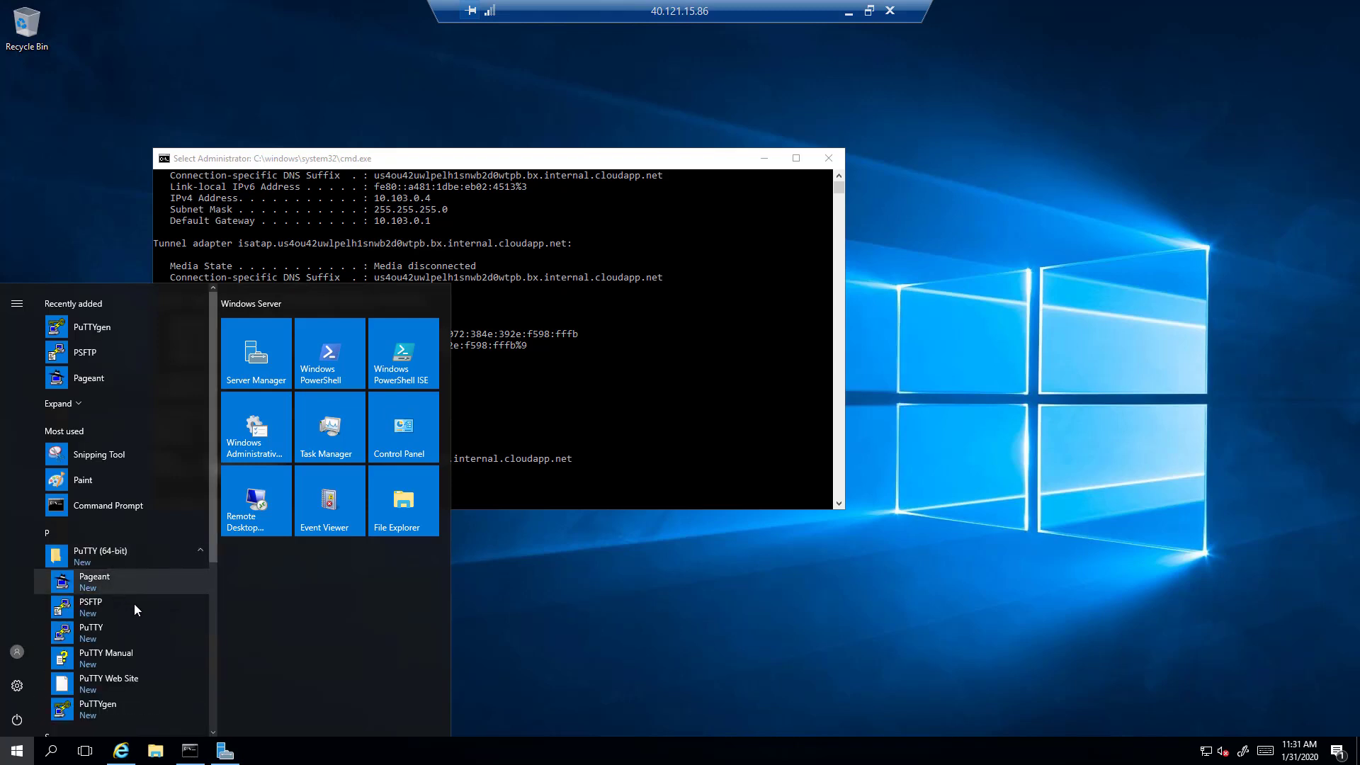
pyautogui.click(116, 632)
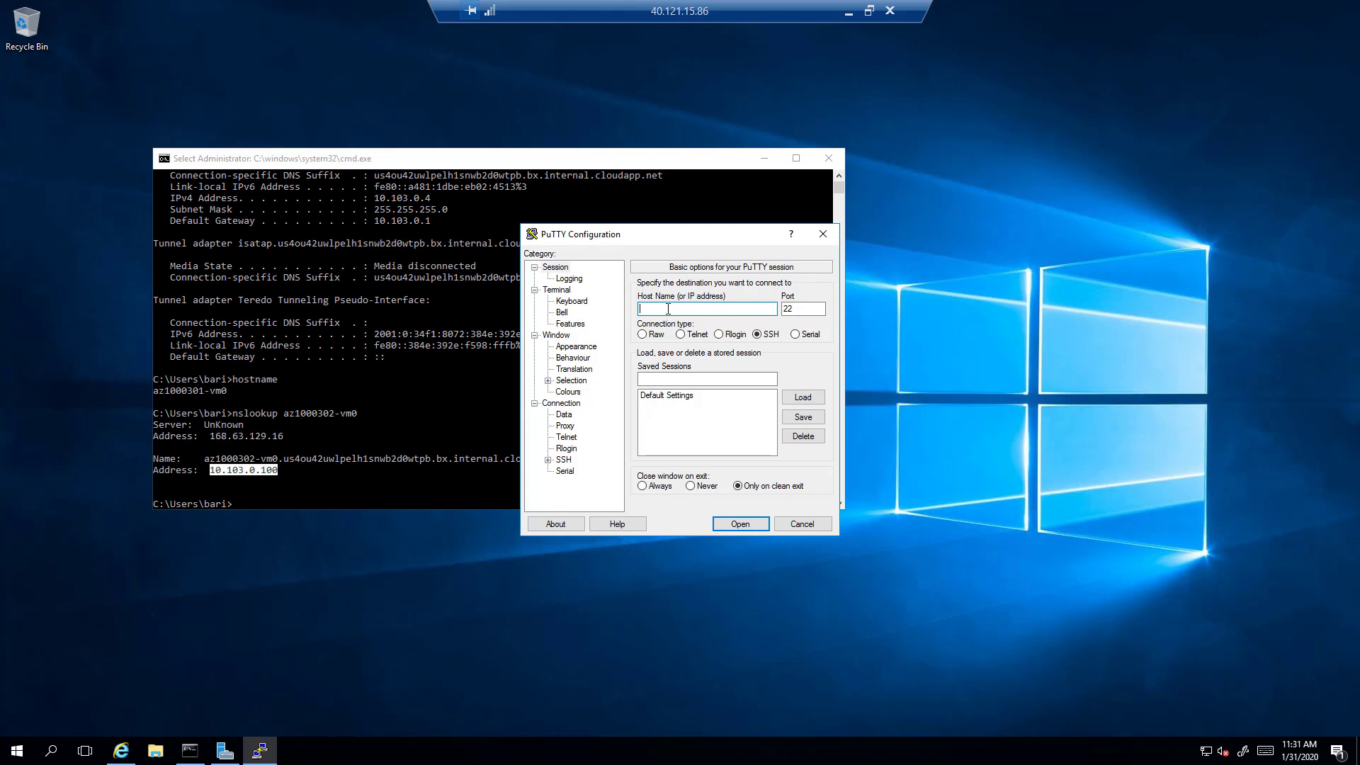
pyautogui.write('10.103.0.100')
pyautogui.click(744, 522)
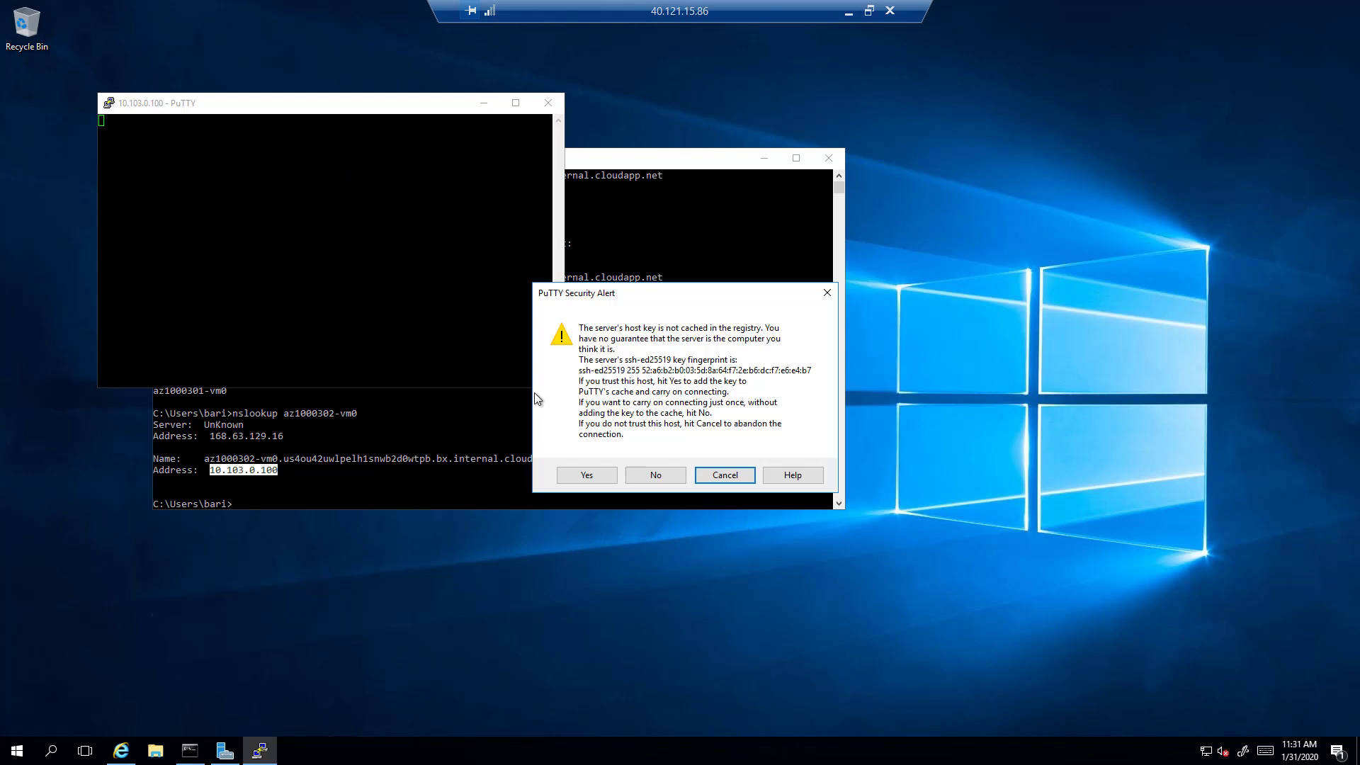
# Step: Accept the server's host key and log in with the admin user name and password
pyautogui.click(585, 476)
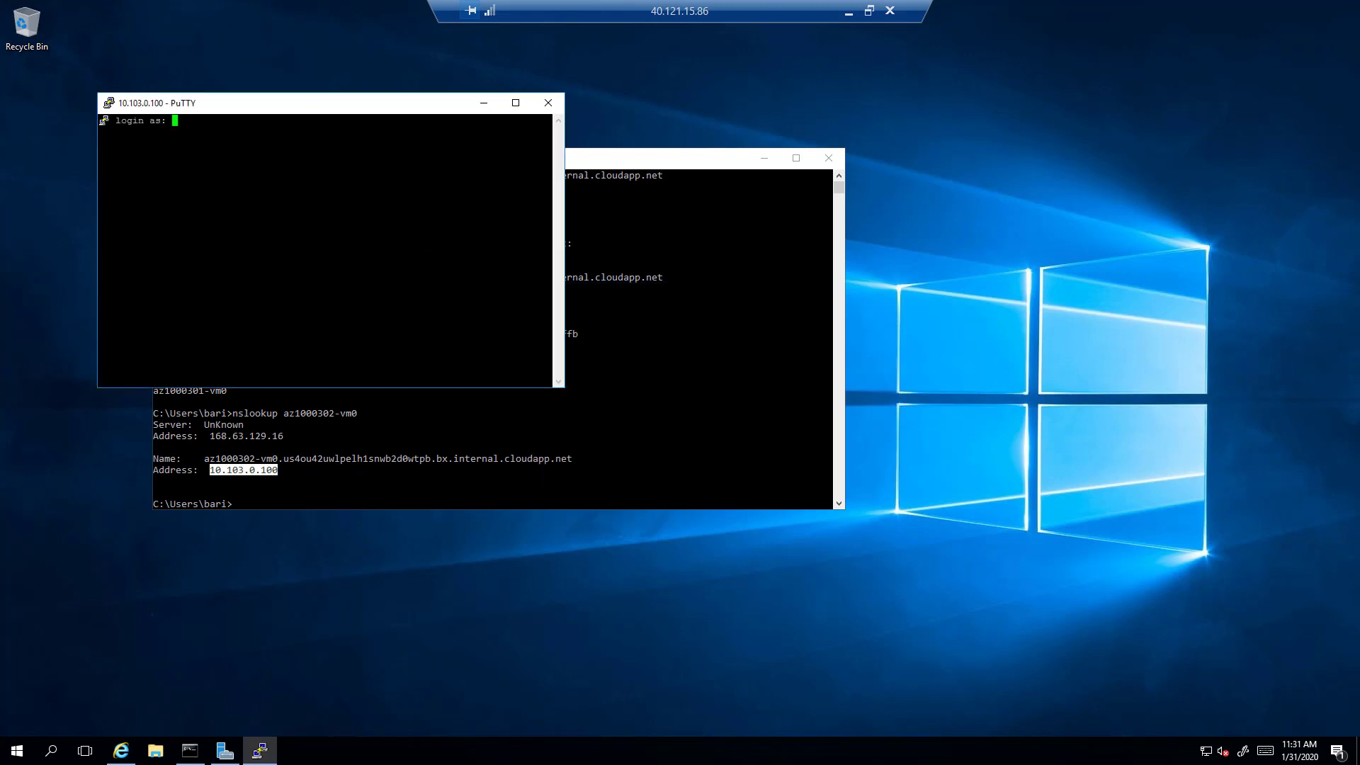
pyautogui.write('bari')
pyautogui.press('Return')
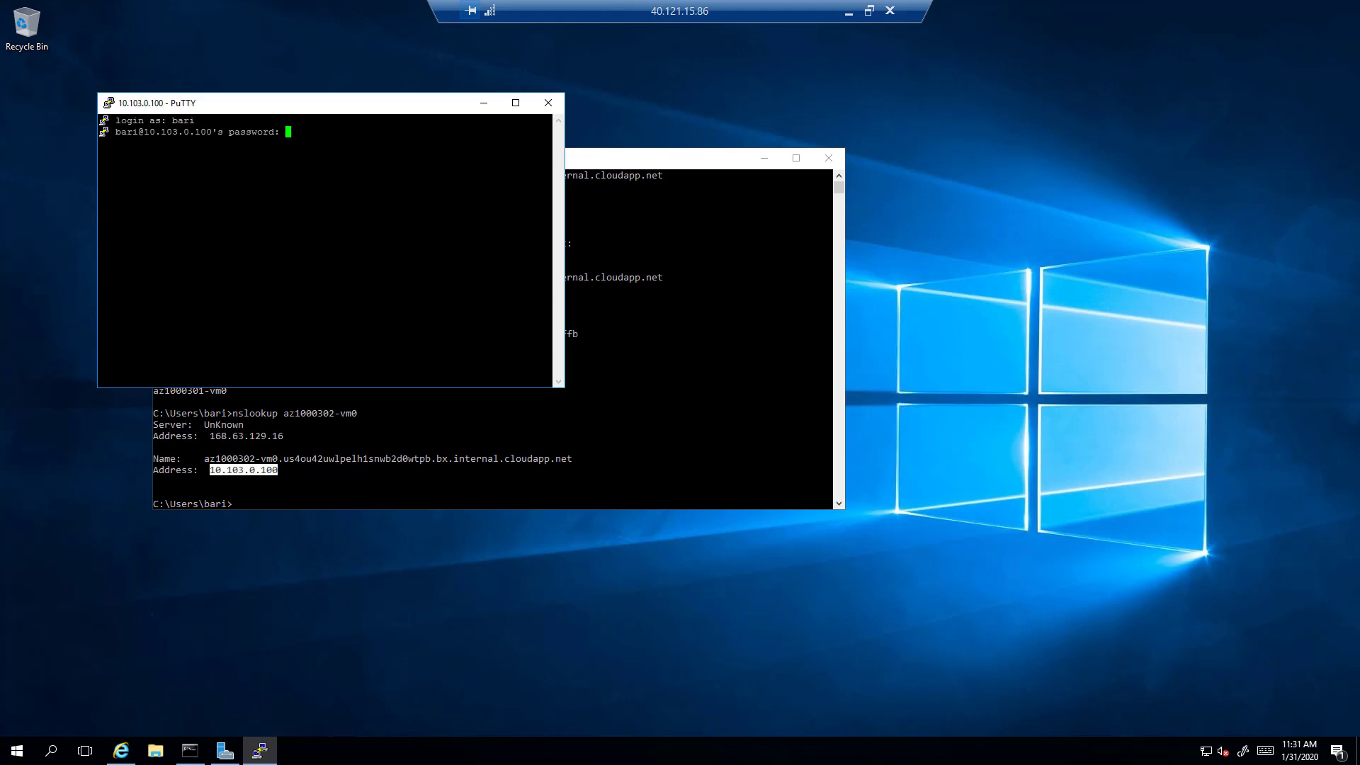
pyautogui.press('Return')
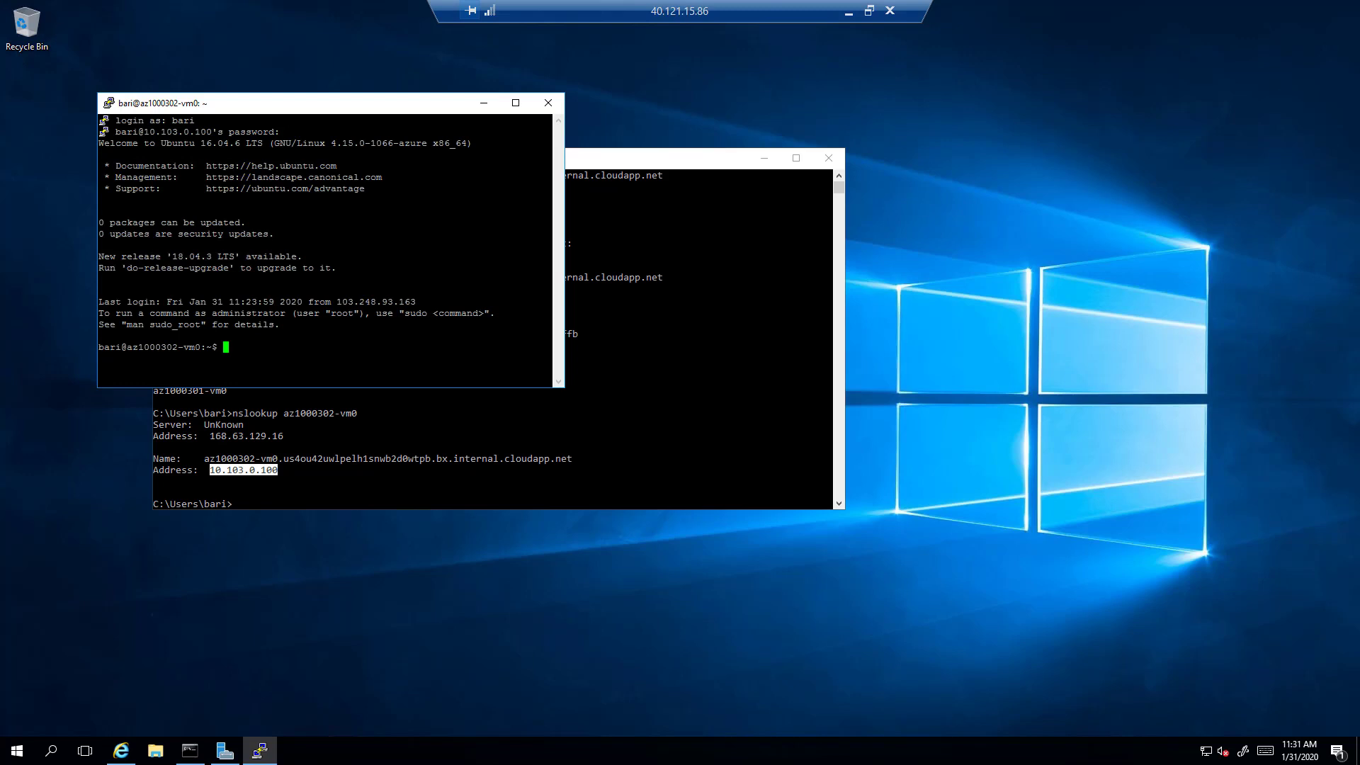
# Step: Run ifconfig and mark the Linux VM's private address 10.103.0.100
pyautogui.write('ifconfig')
pyautogui.press('Return')
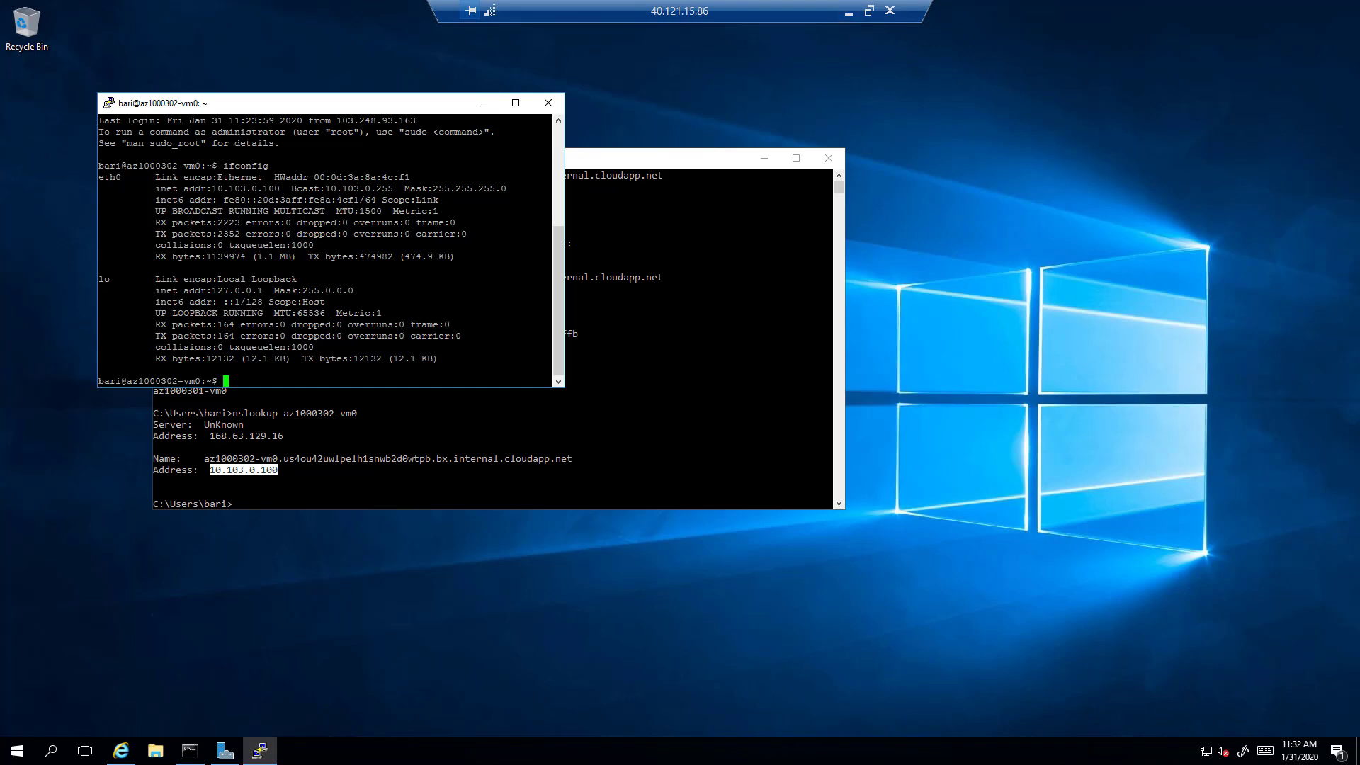
pyautogui.moveTo(207, 189); pyautogui.dragTo(279, 188)
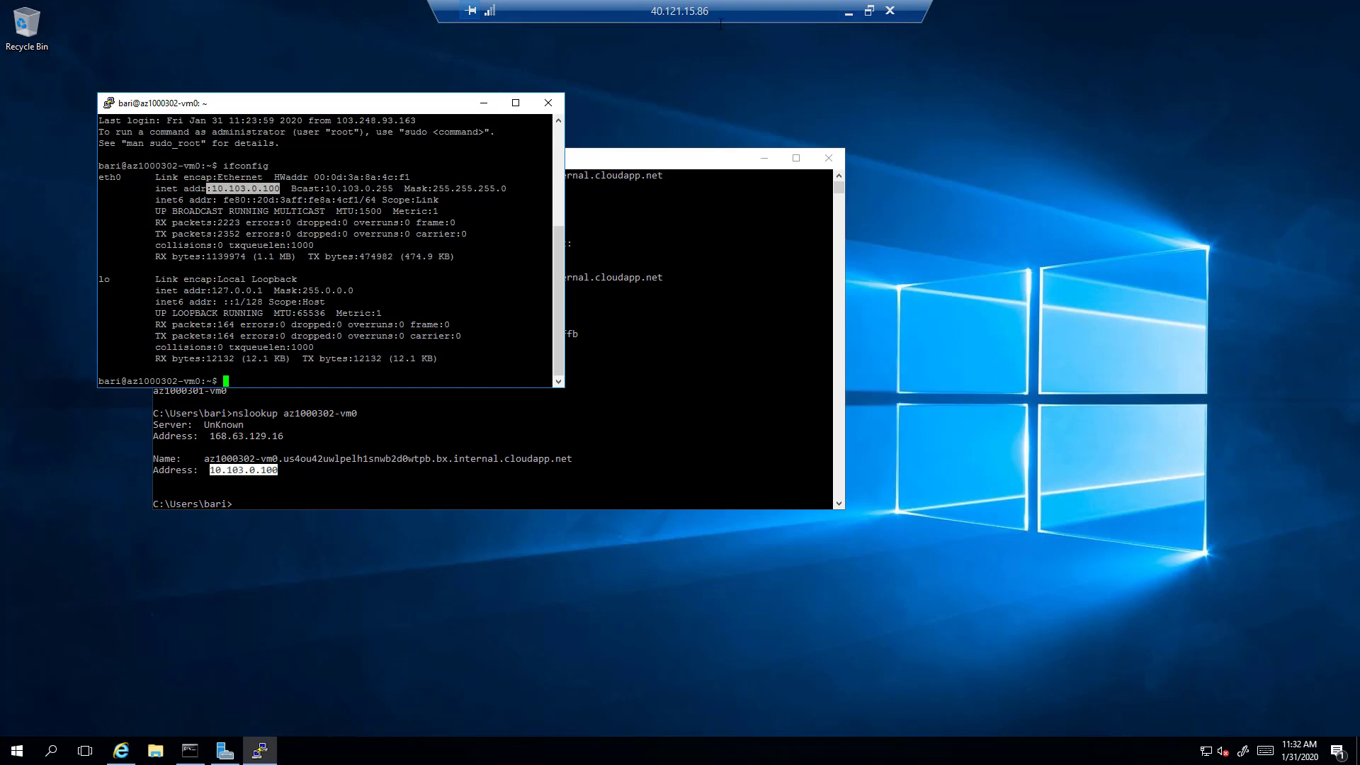
pyautogui.click(848, 11)
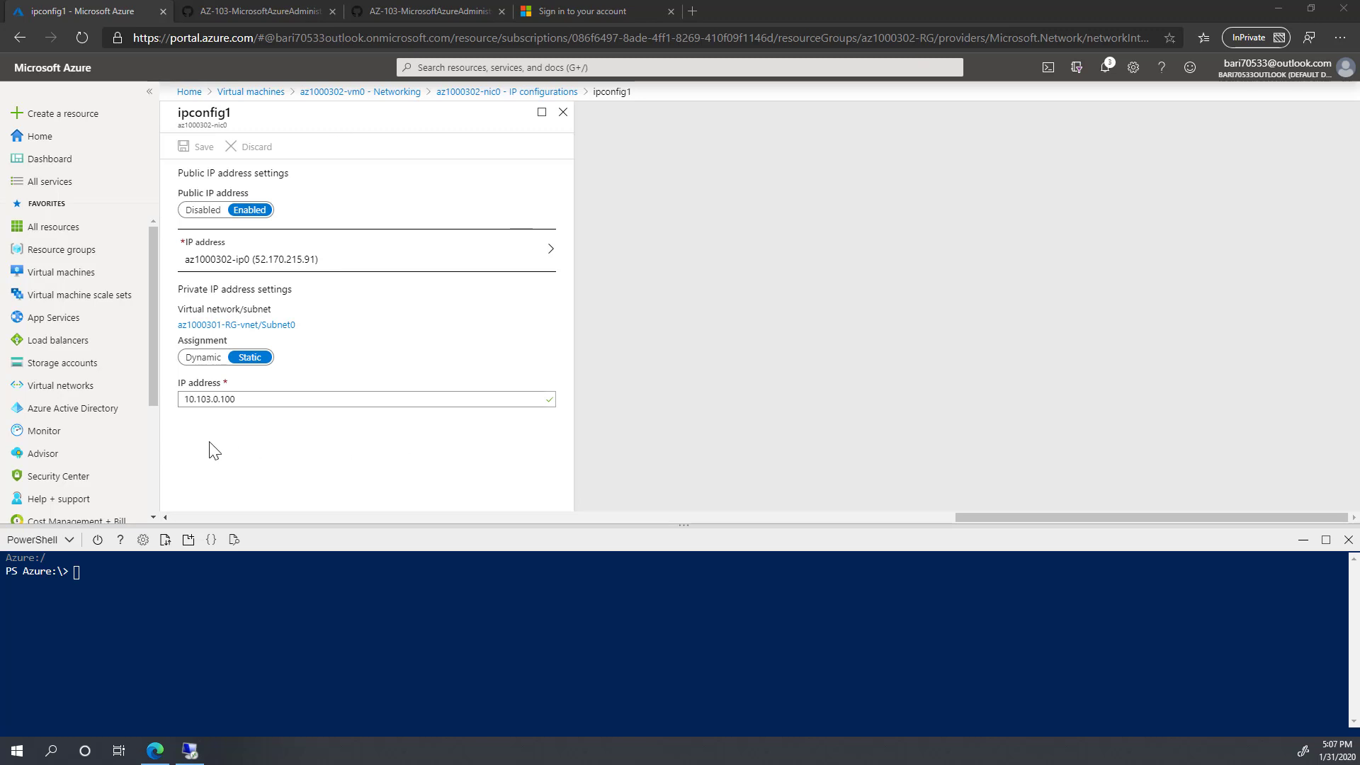
# Step: Store az1000301-RG in $rg with Get-AzResourceGroup and check its location is eastus
pyautogui.rightClick(124, 576)
pyautogui.click(185, 444)
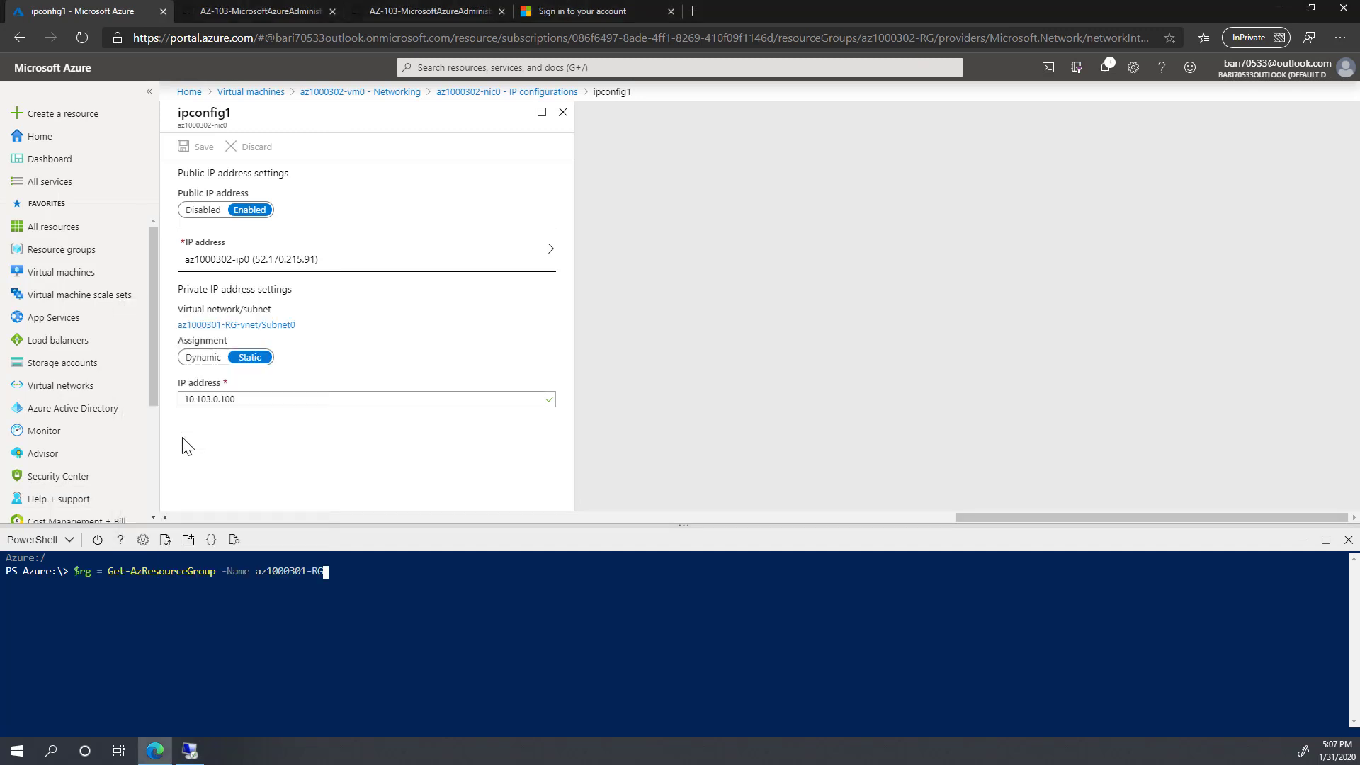
pyautogui.press('Return')
pyautogui.write('$rg')
pyautogui.press('Return')
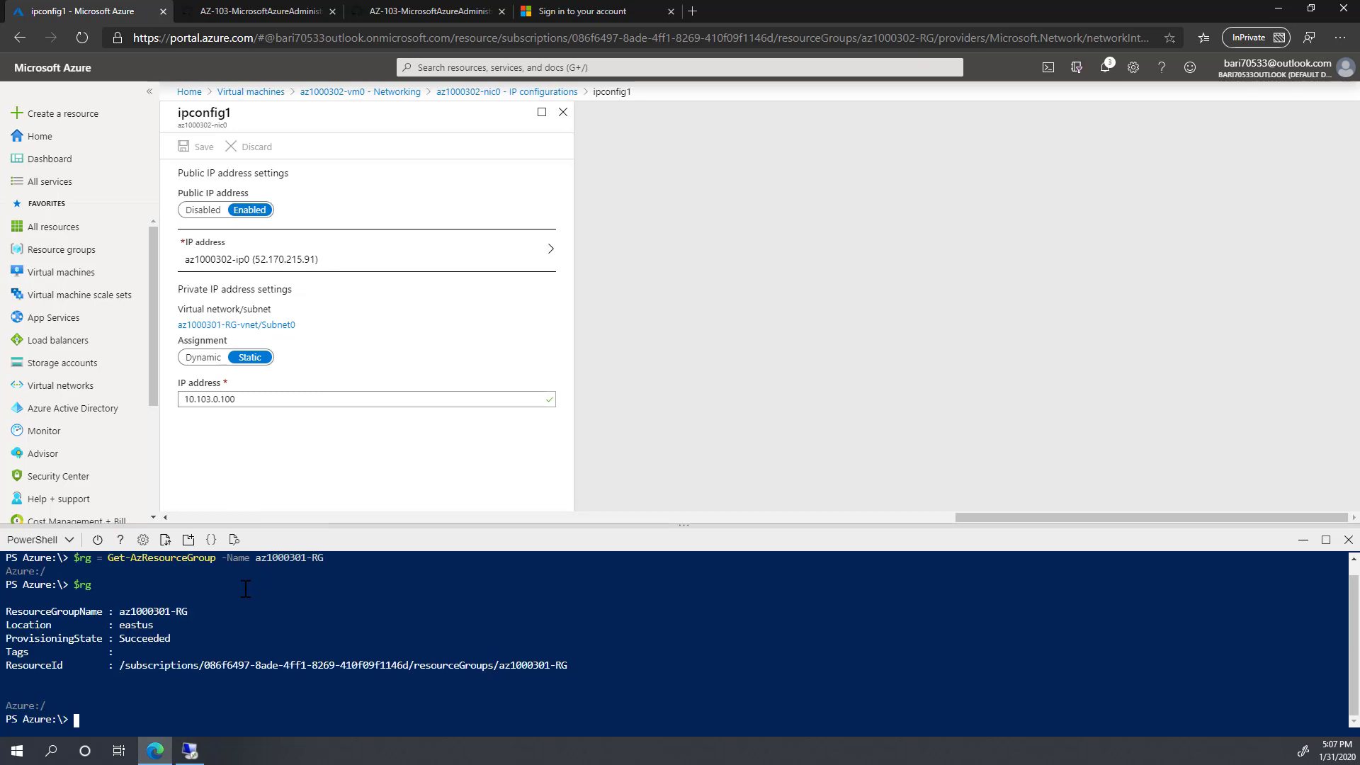
pyautogui.moveTo(119, 612); pyautogui.dragTo(188, 612)
pyautogui.click(132, 628)
pyautogui.doubleClick(132, 627)
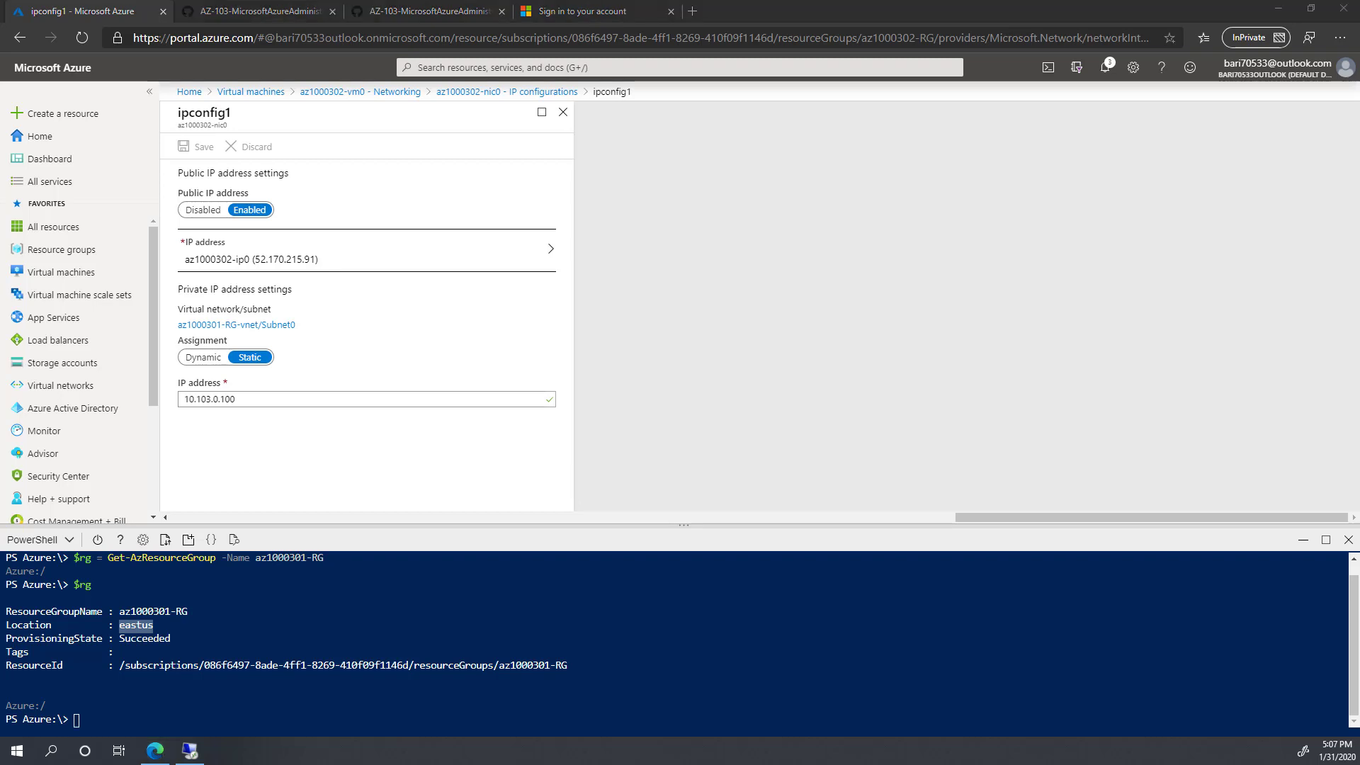
# Step: Run Test-AzDnsAvailability for the barivms label in $rg.Location and confirm it returns True
pyautogui.rightClick(223, 708)
pyautogui.click(281, 516)
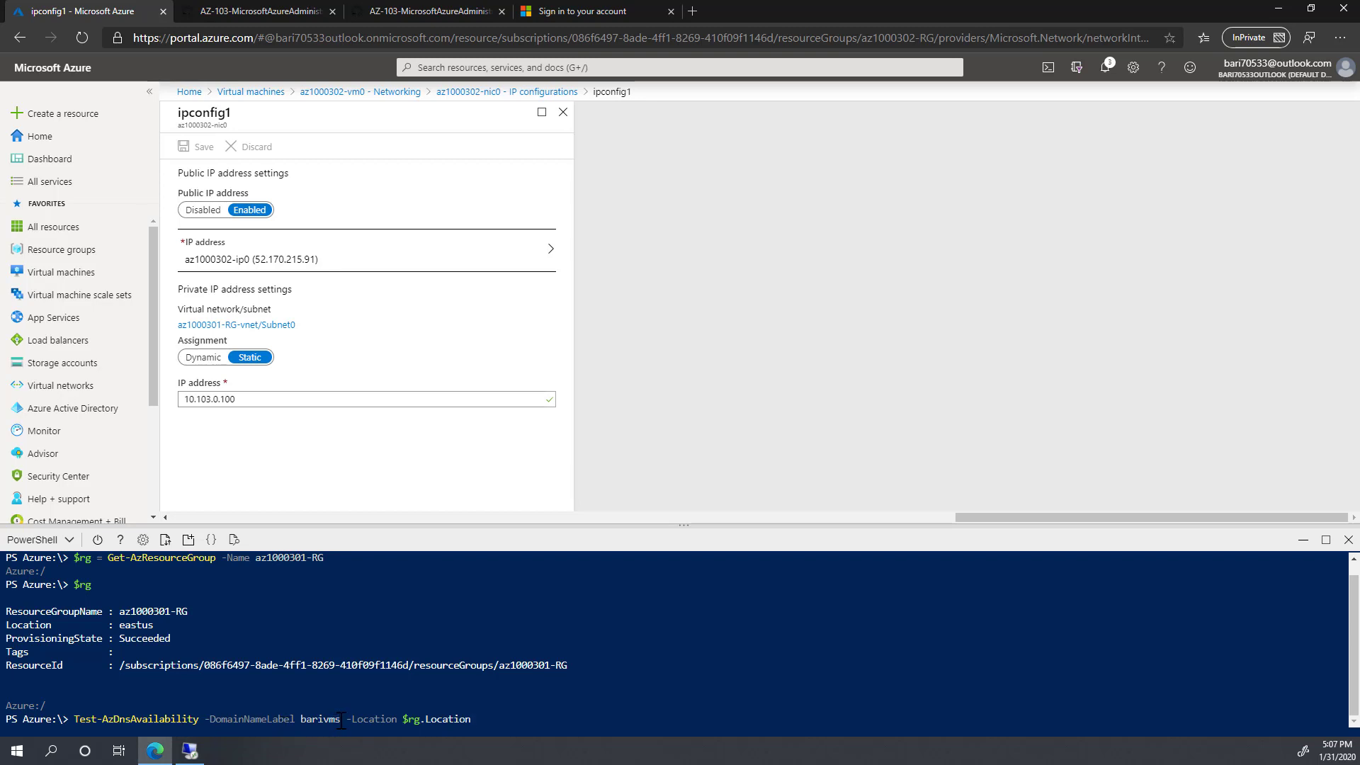
pyautogui.moveTo(342, 721); pyautogui.dragTo(303, 718)
pyautogui.click(492, 718)
pyautogui.press('Return')
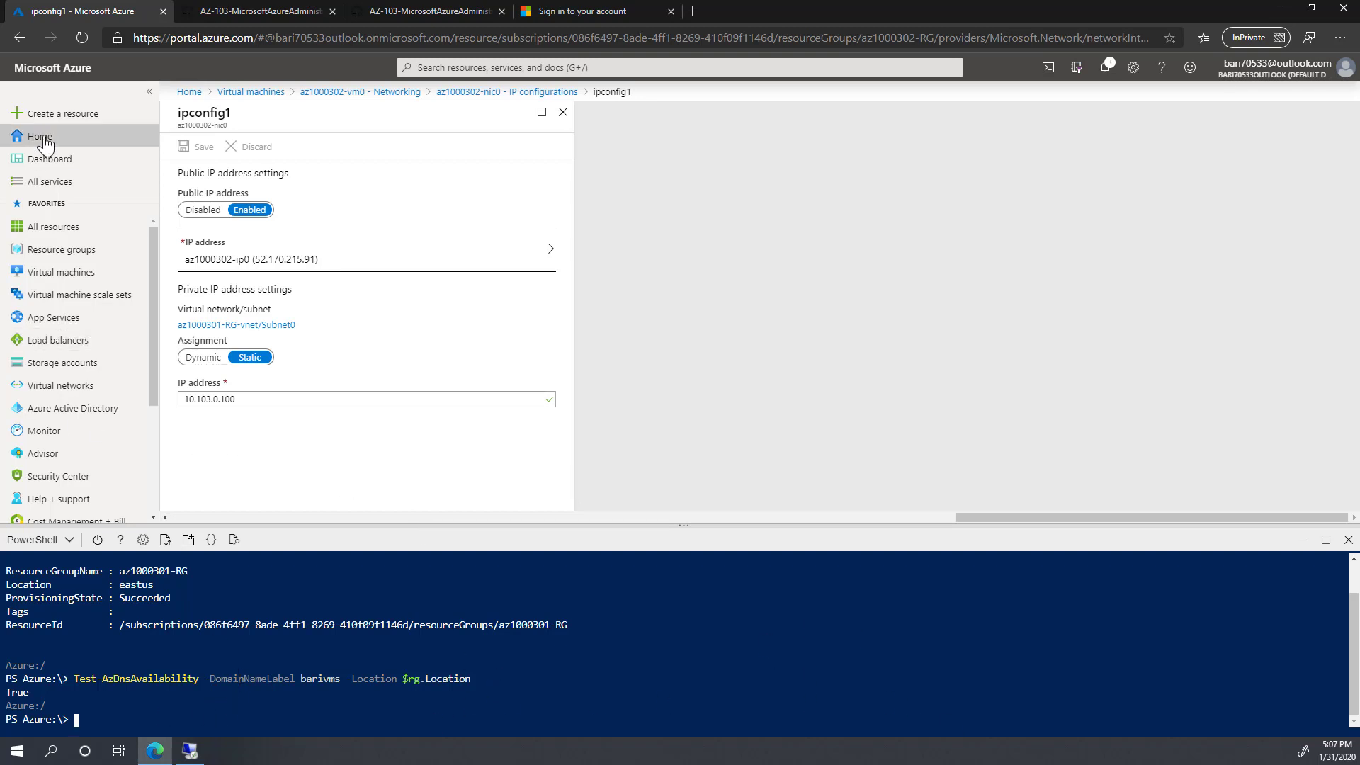
# Step: Search the Marketplace for Virtual machine scale set and start creating one
pyautogui.click(57, 113)
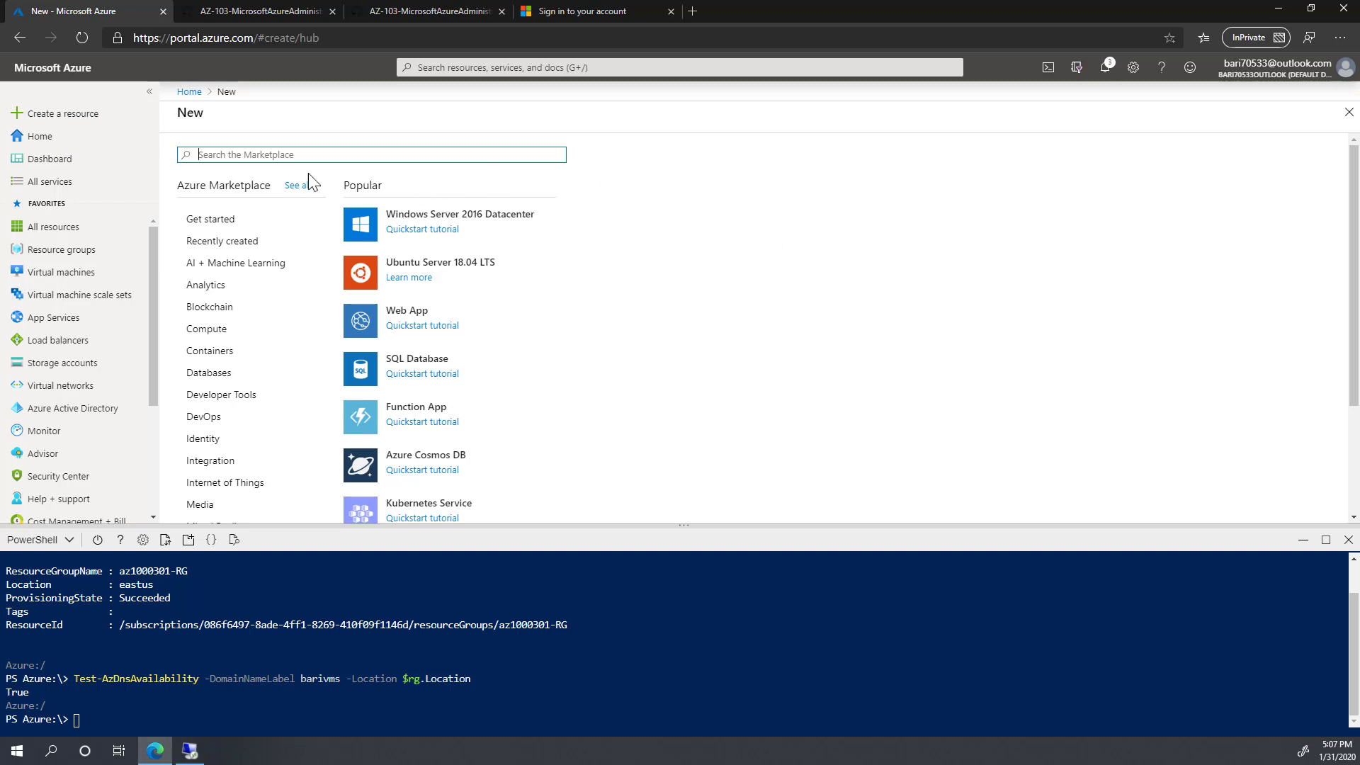
pyautogui.write('virtual machine s')
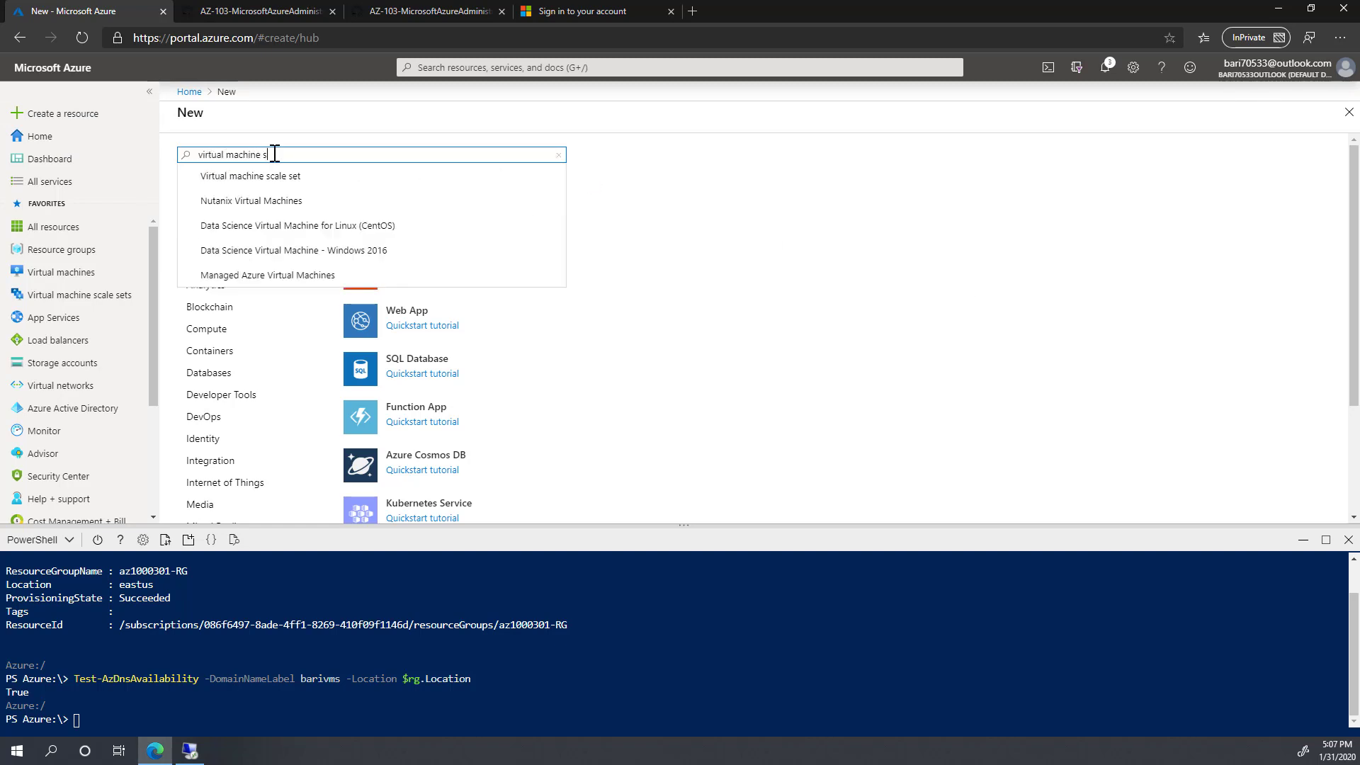
pyautogui.write('ca')
pyautogui.click(280, 177)
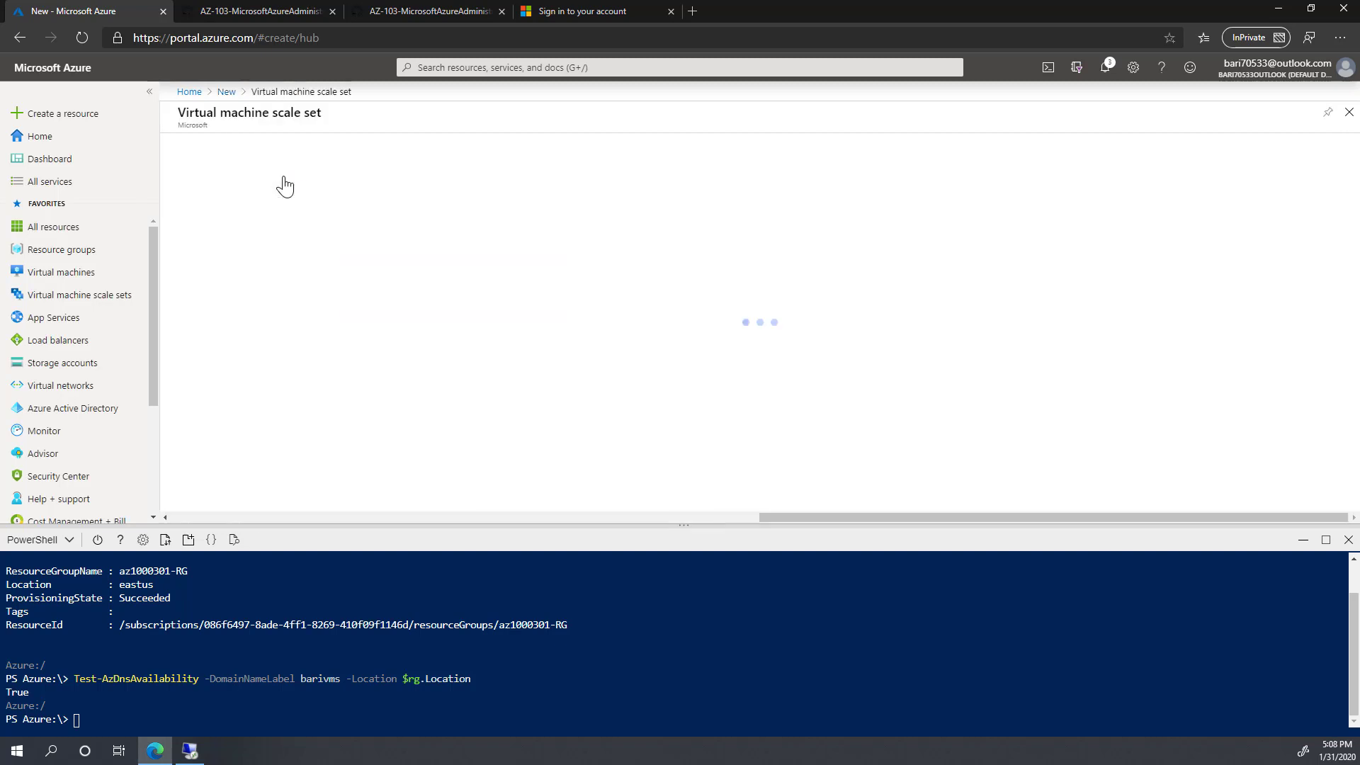
pyautogui.click(297, 205)
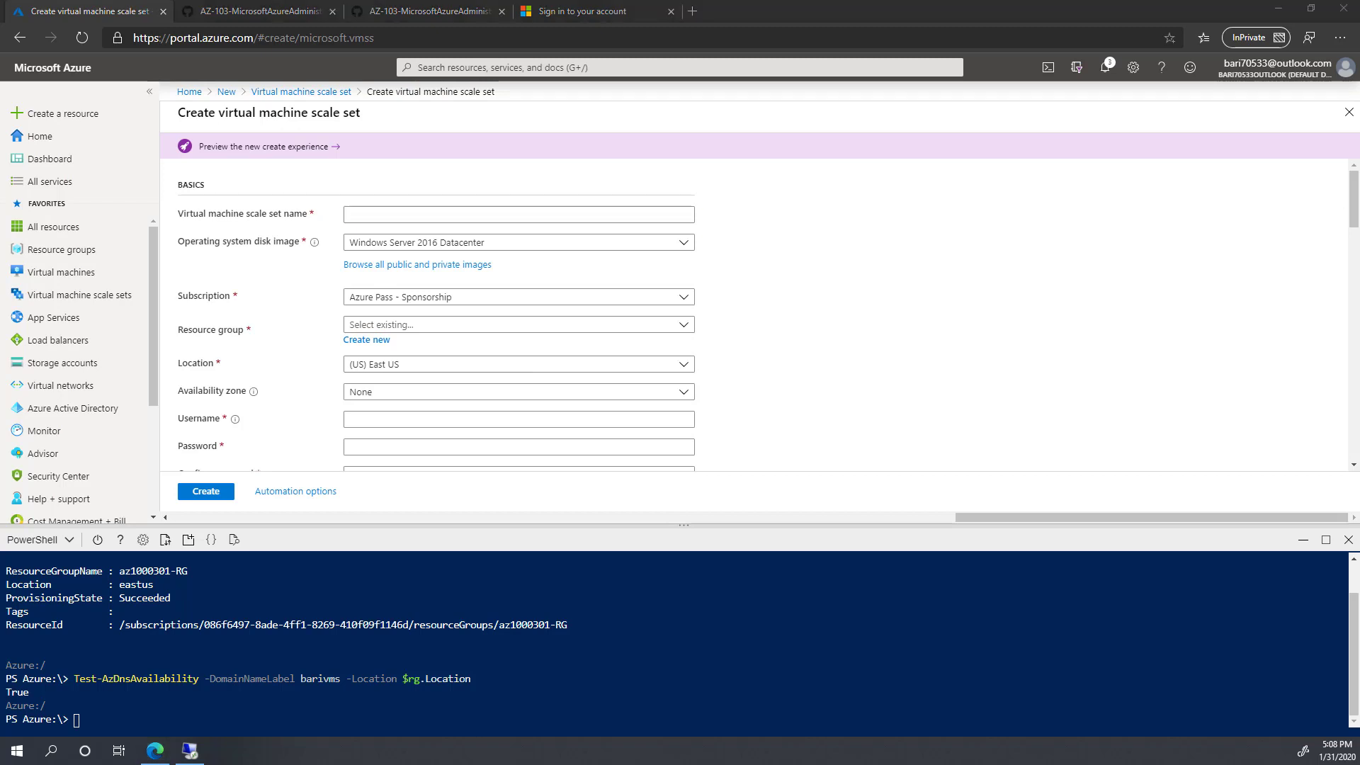
# Step: Name the scale set az1000303vmss0 and create the new resource group az1000303-RG
pyautogui.click(380, 214)
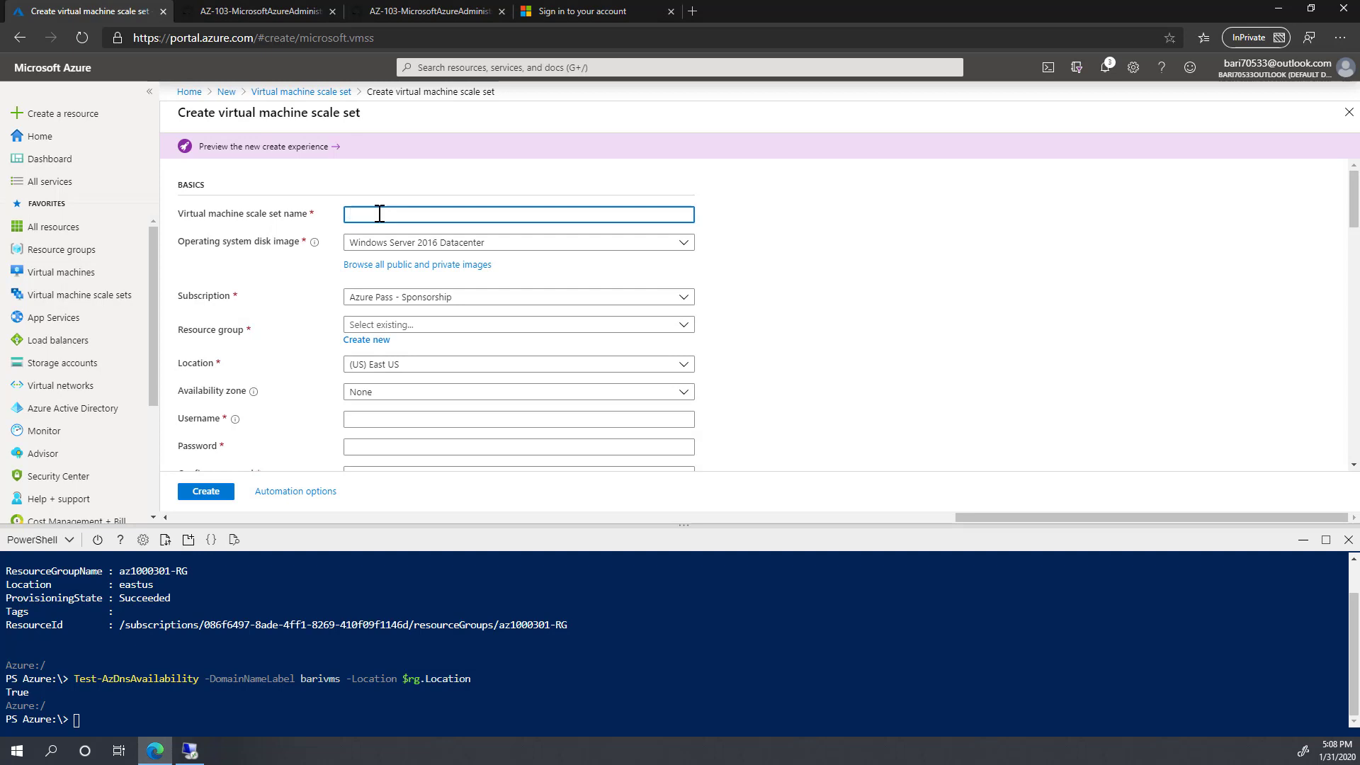
pyautogui.write('az1000303vmss0')
pyautogui.click(419, 326)
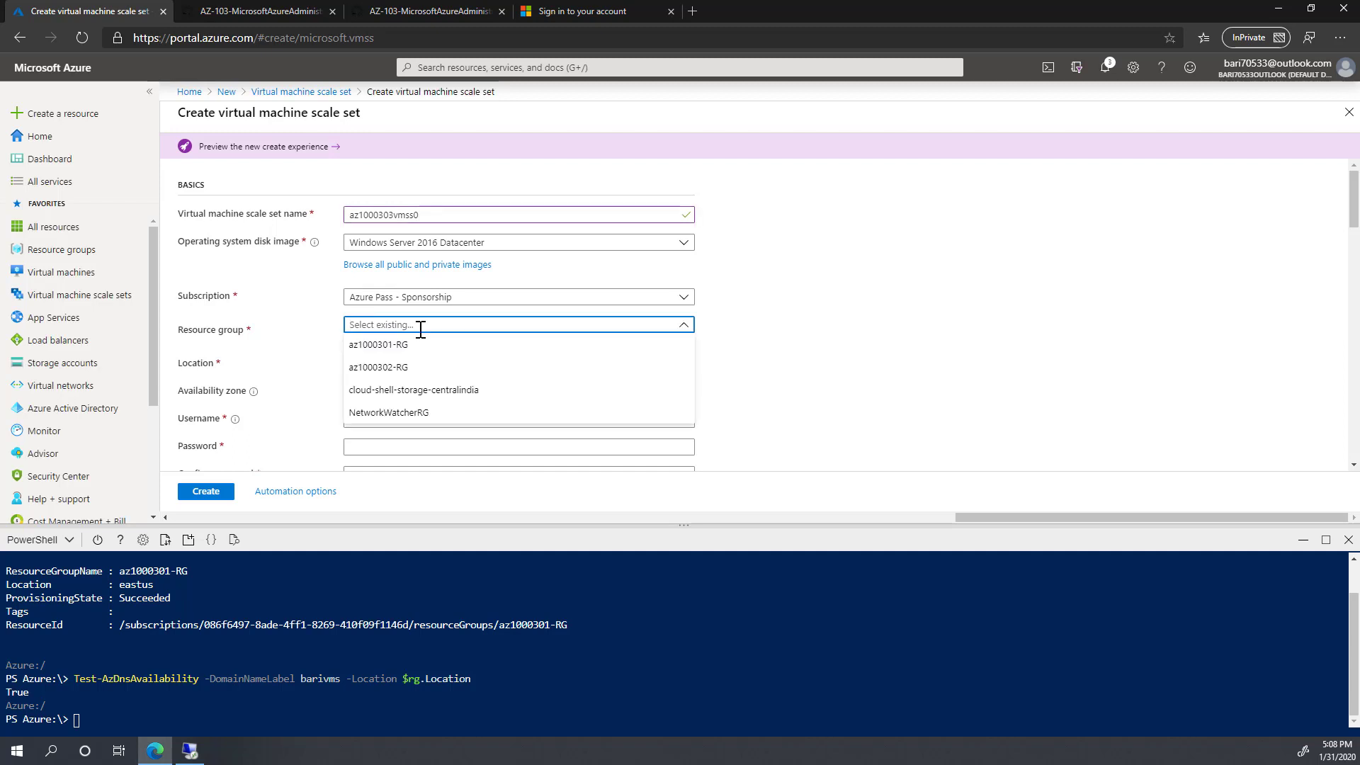
pyautogui.click(330, 337)
pyautogui.click(366, 340)
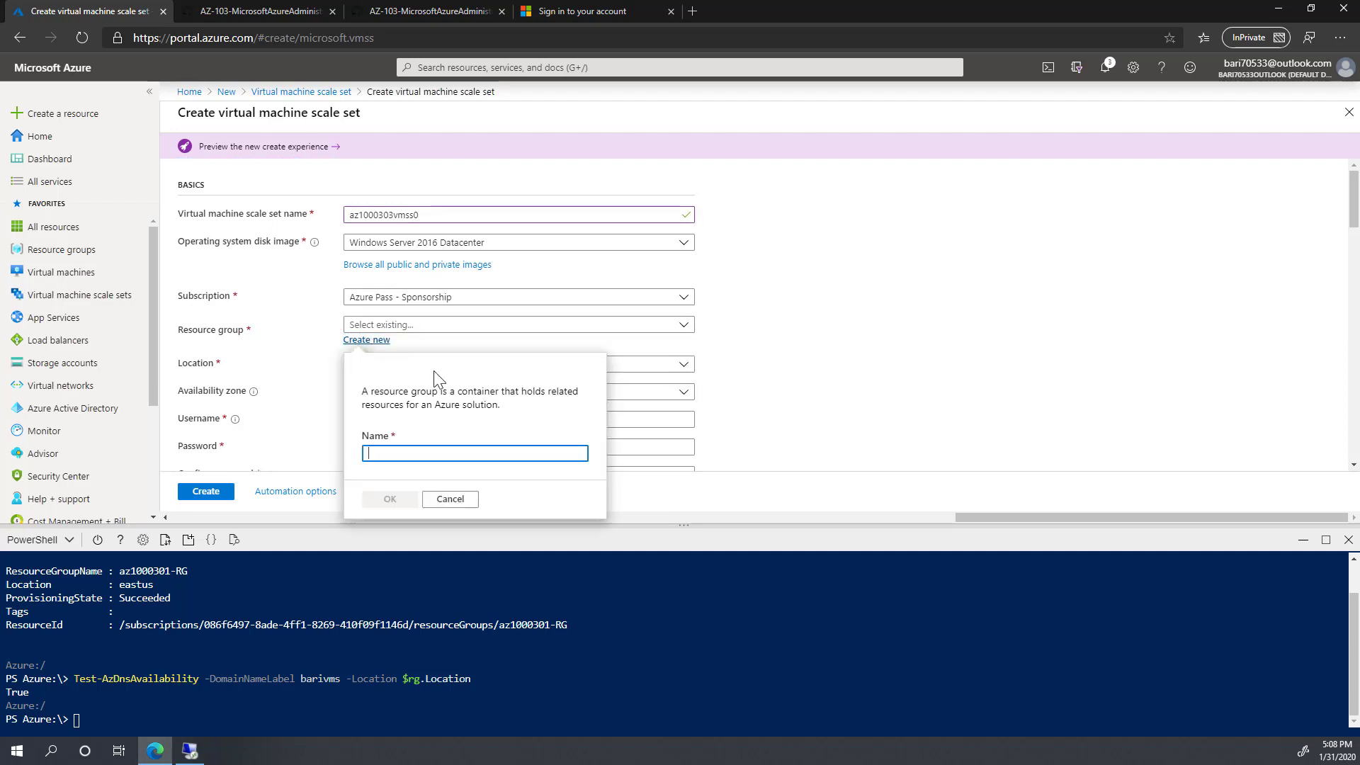
pyautogui.hotkey('alt', 'Tab')
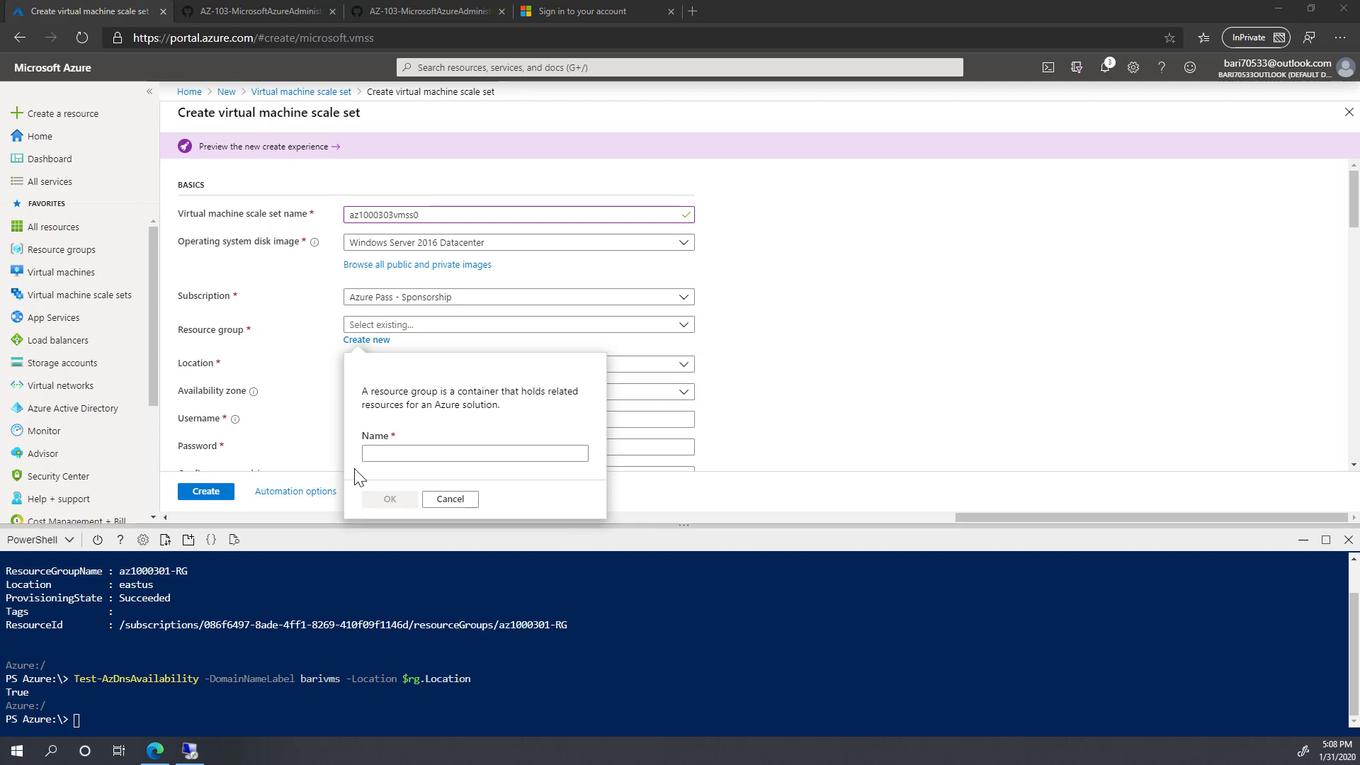
pyautogui.click(369, 455)
pyautogui.write('az1000303-RG')
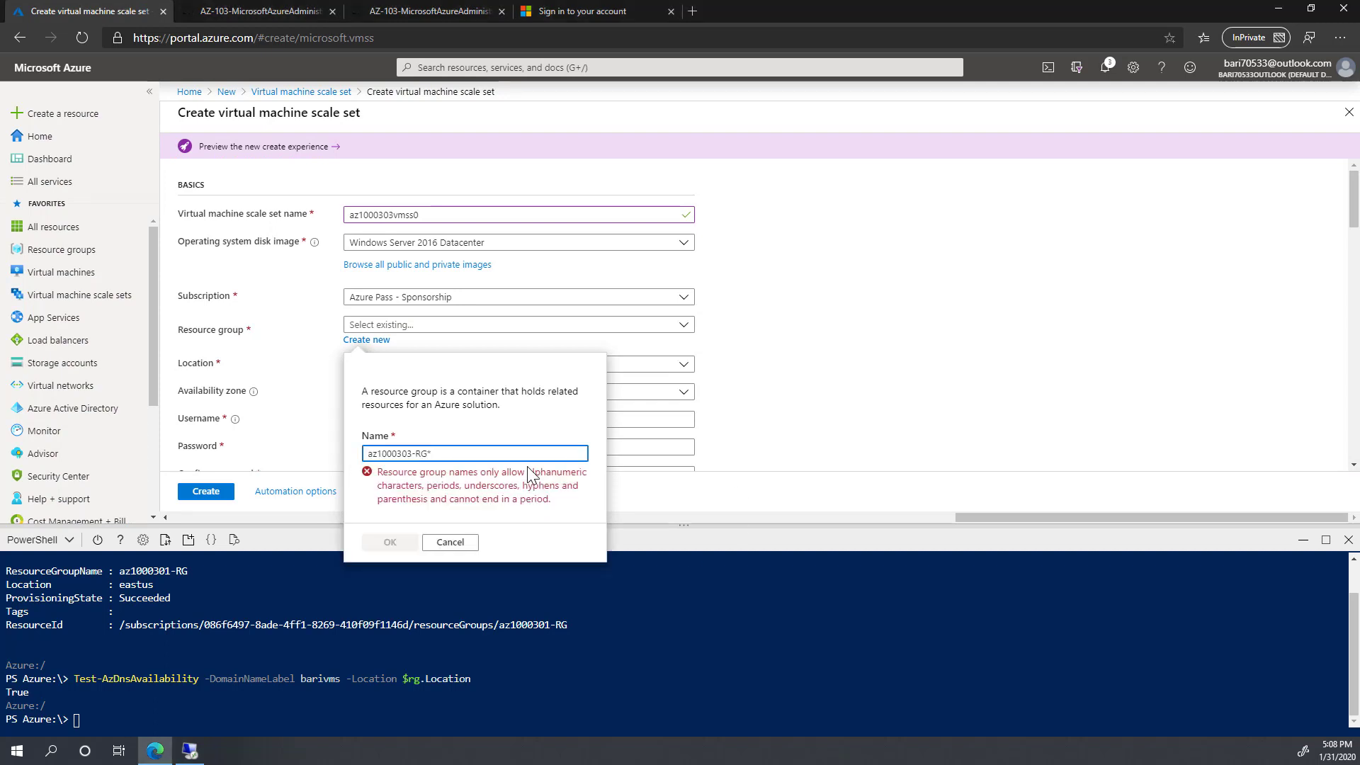
pyautogui.press('BackSpace')
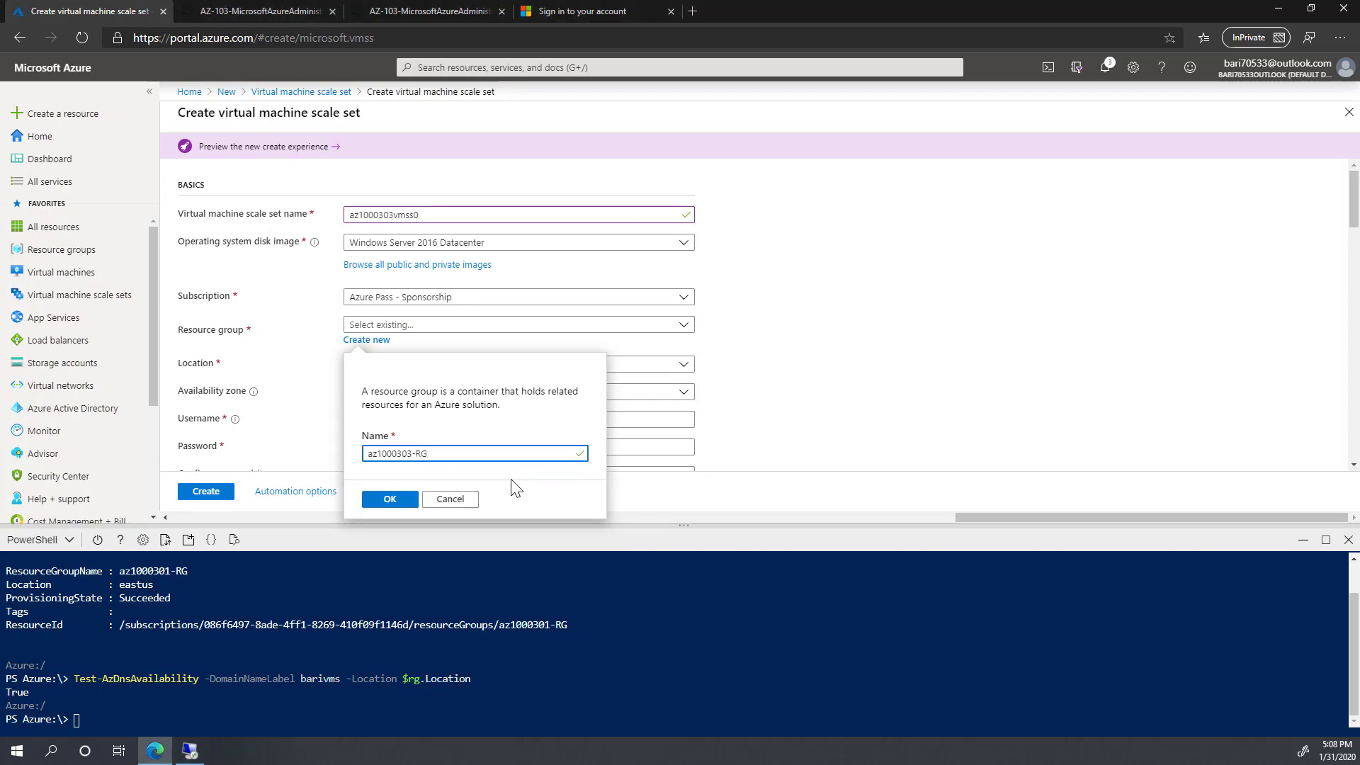
pyautogui.click(389, 501)
# Step: Enter the admin username and password, and set the instance count to 1
pyautogui.scroll(-1, 392, 416)
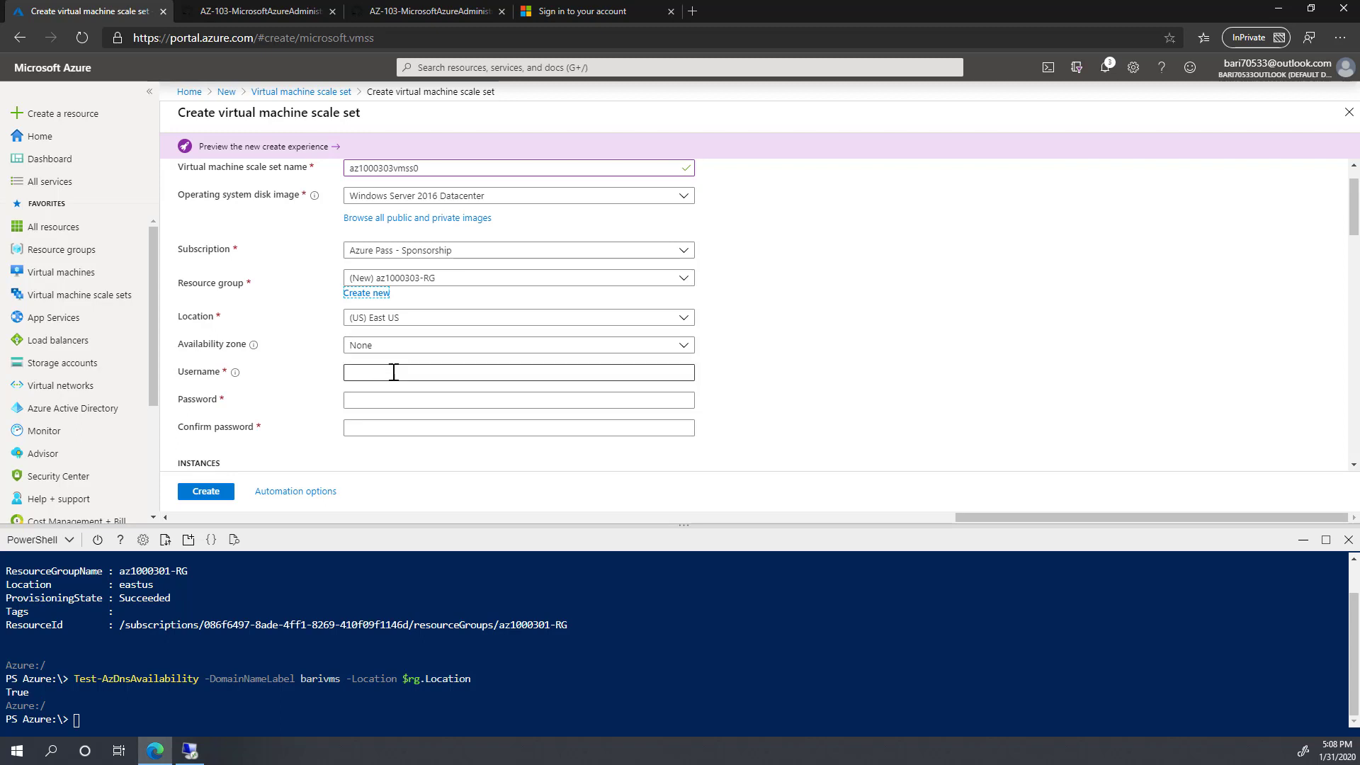
pyautogui.click(364, 377)
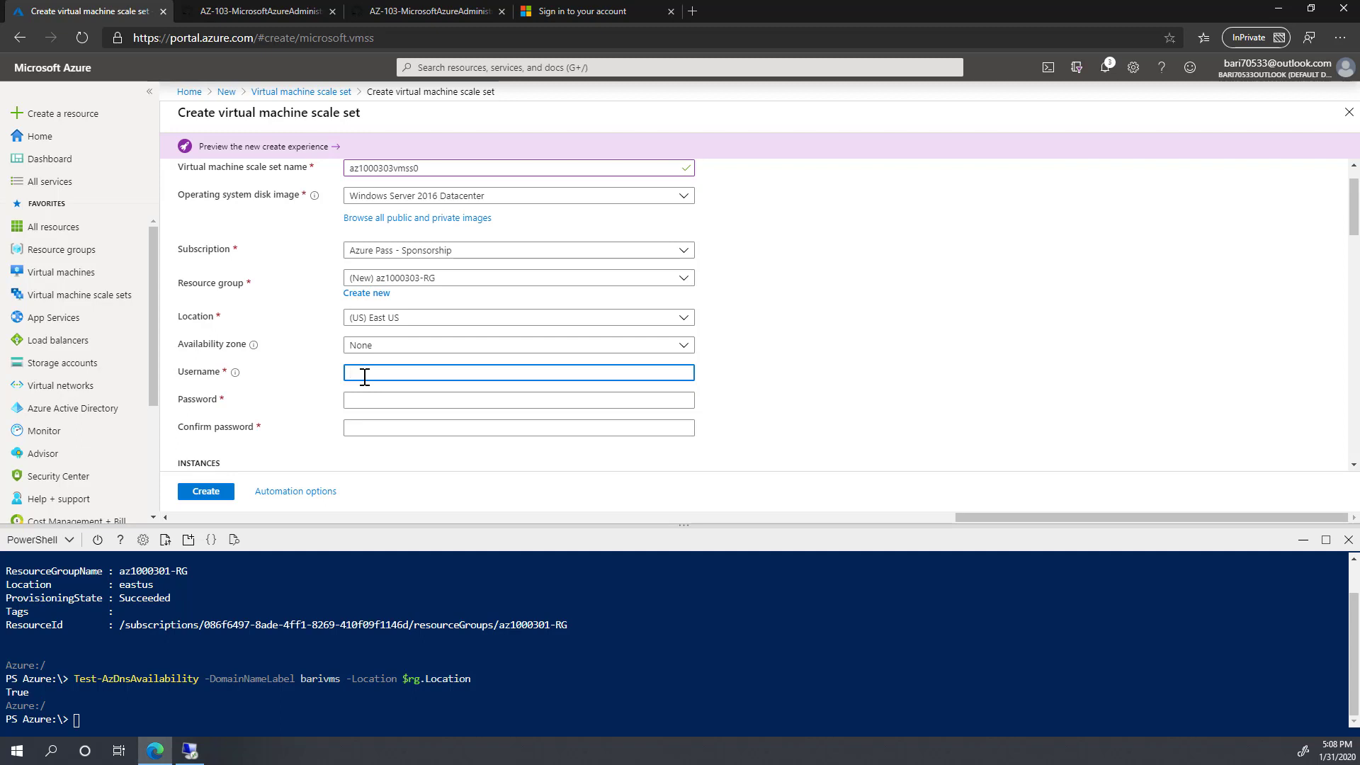
pyautogui.press('Tab')
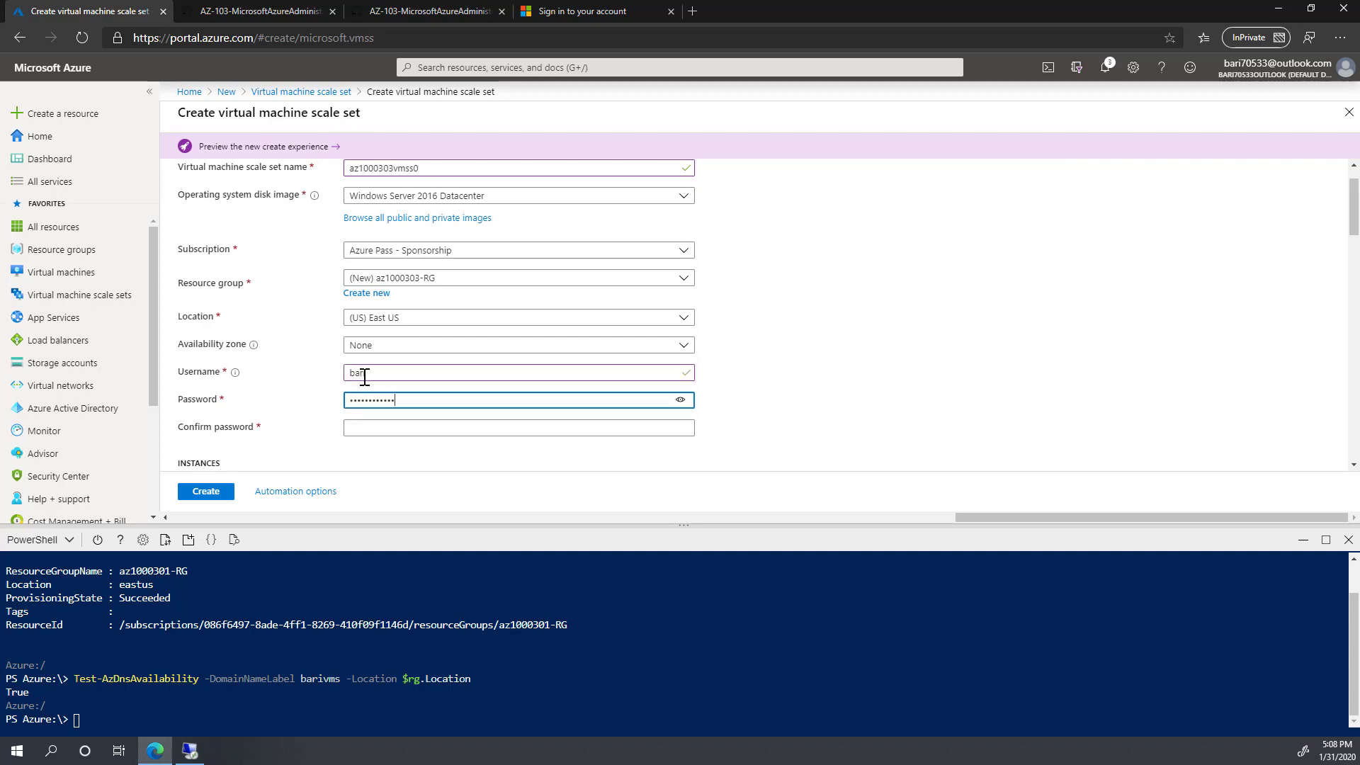
pyautogui.press('Tab')
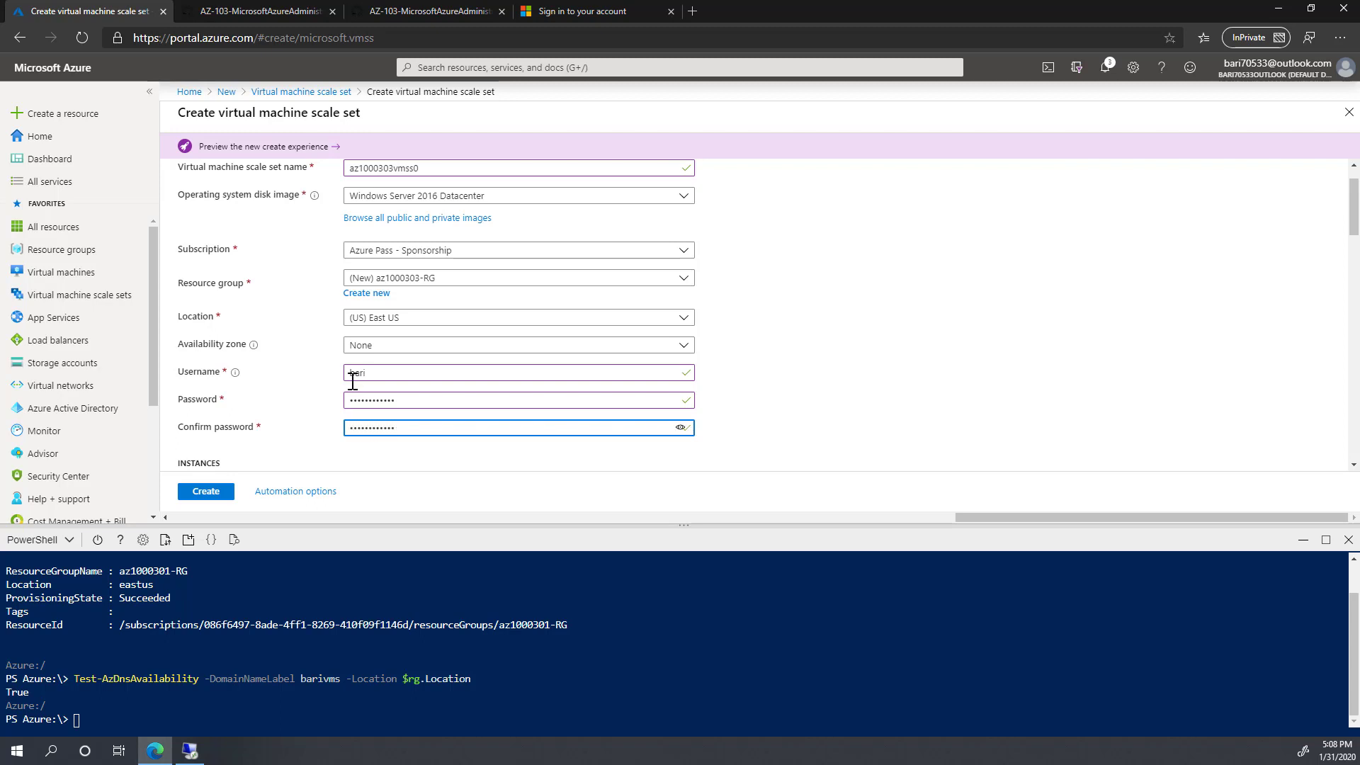
pyautogui.scroll(-3, 388, 376)
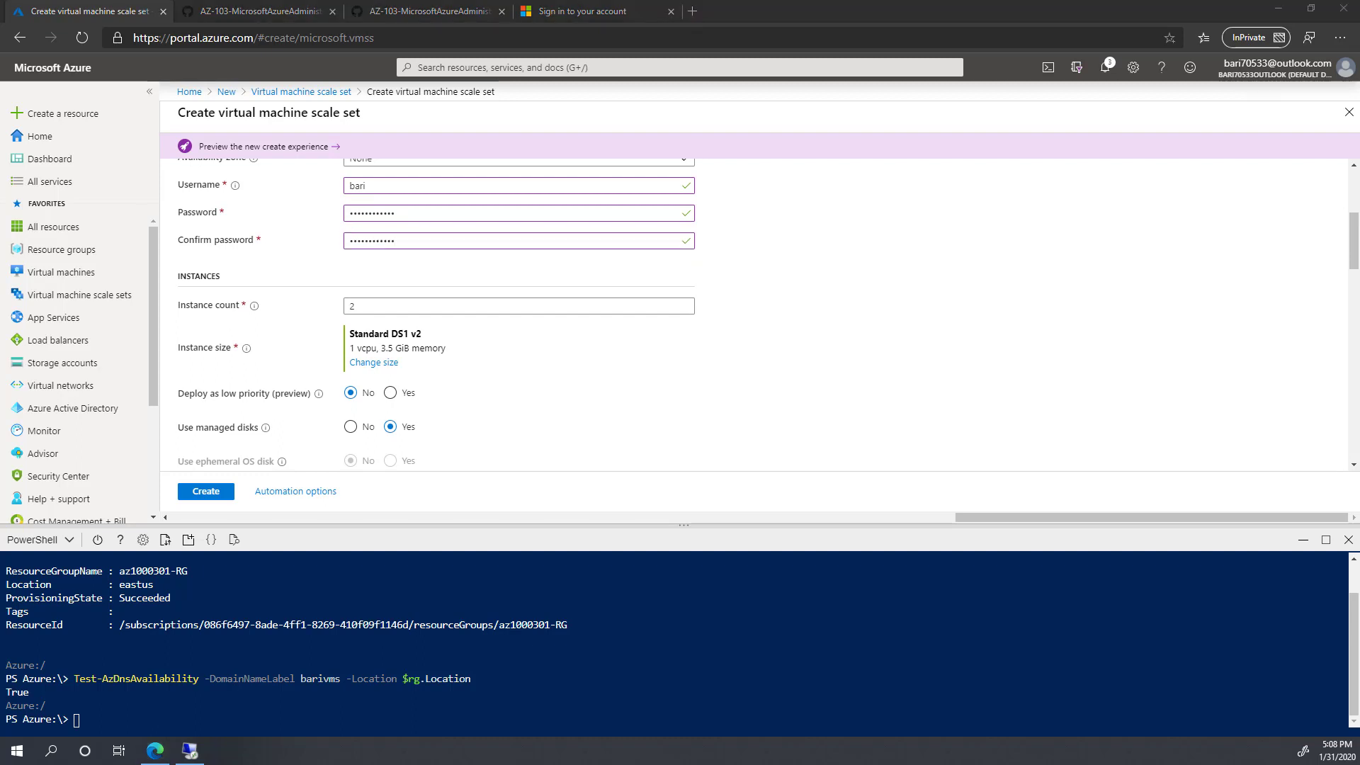
pyautogui.moveTo(361, 306); pyautogui.dragTo(335, 310)
pyautogui.write('1')
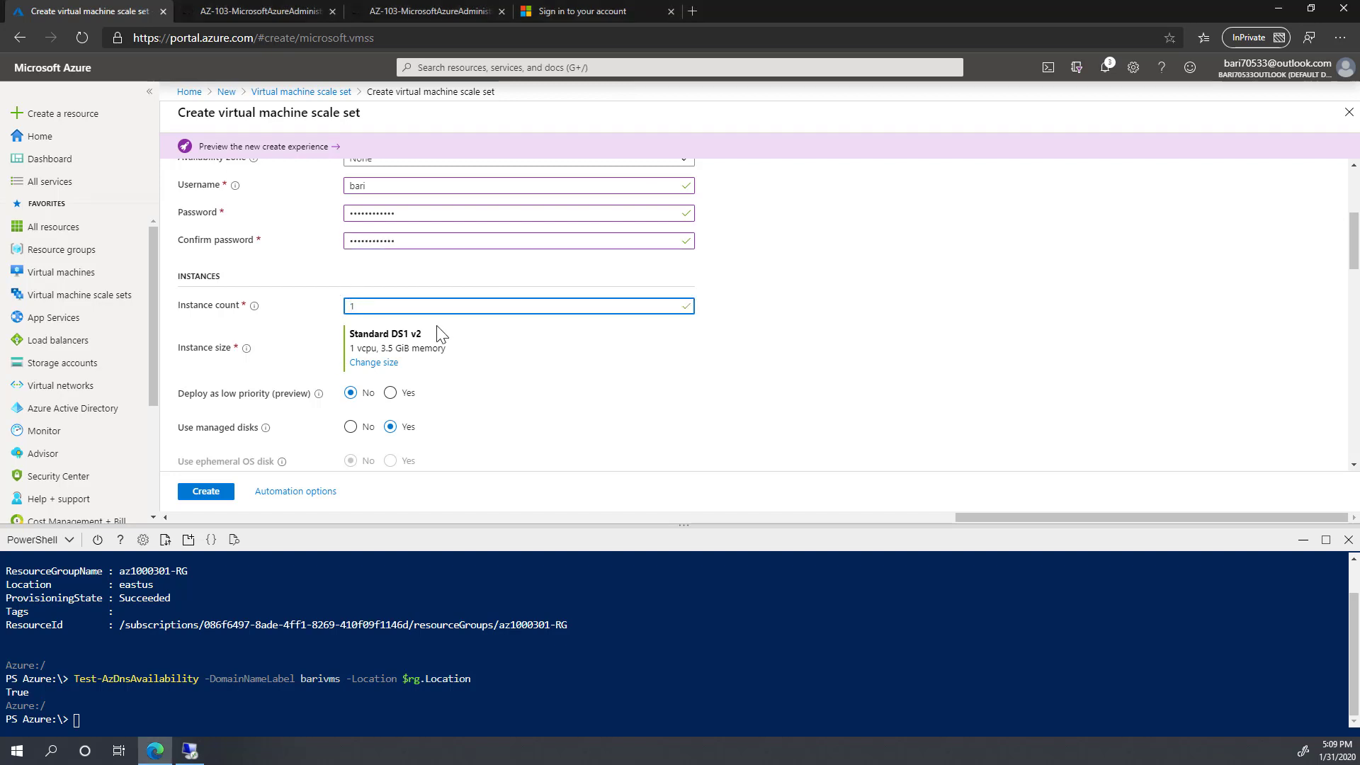
# Step: Pick DS2_v2 (2 vcpus, 7 GiB memory) in the VM size list as the instance size
pyautogui.click(374, 362)
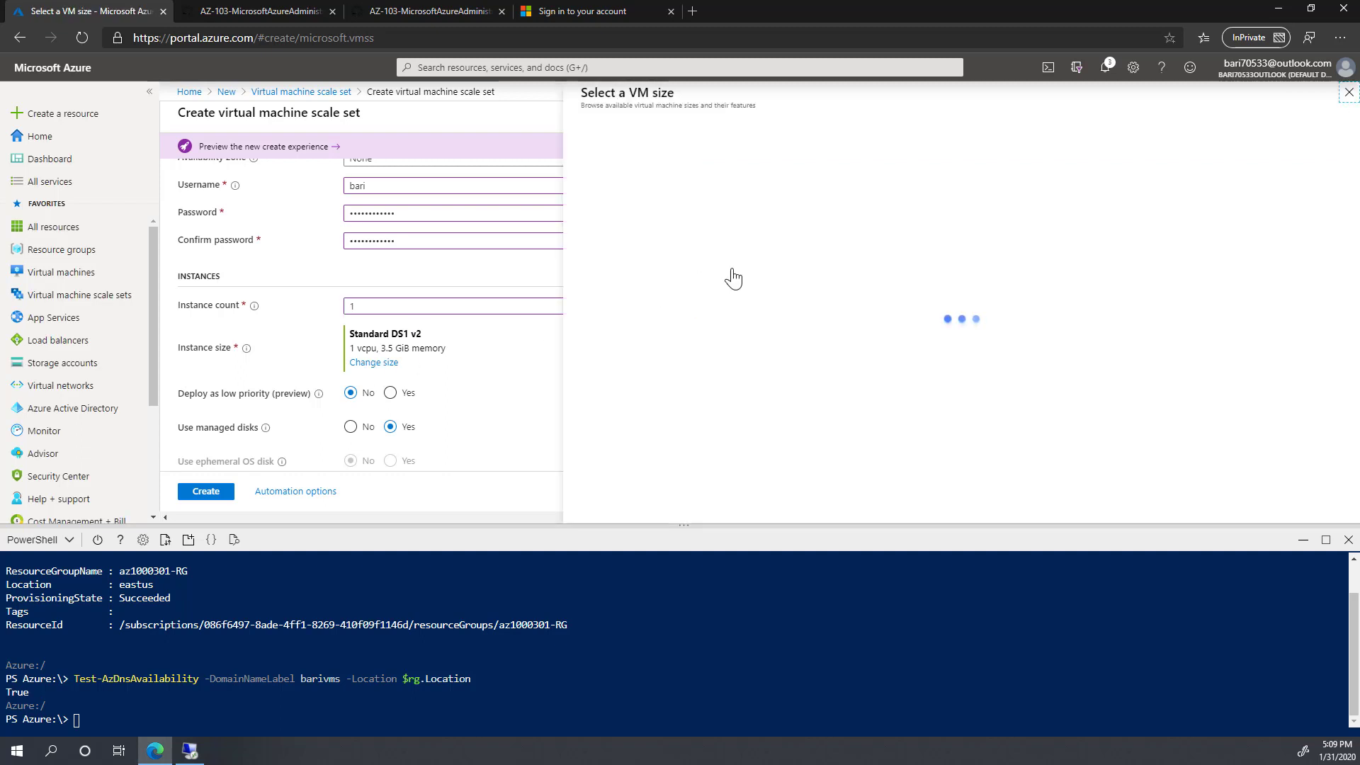
pyautogui.scroll(-1, 680, 383)
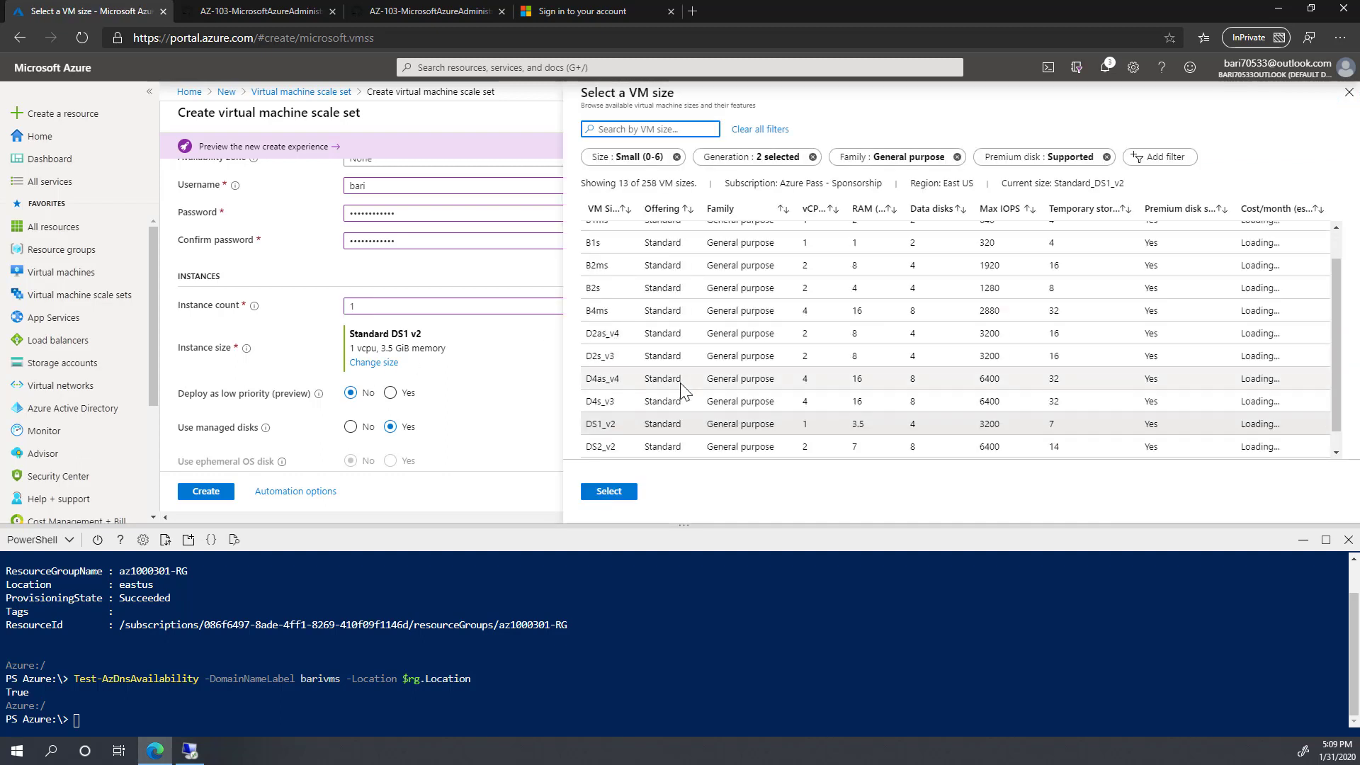
pyautogui.click(627, 443)
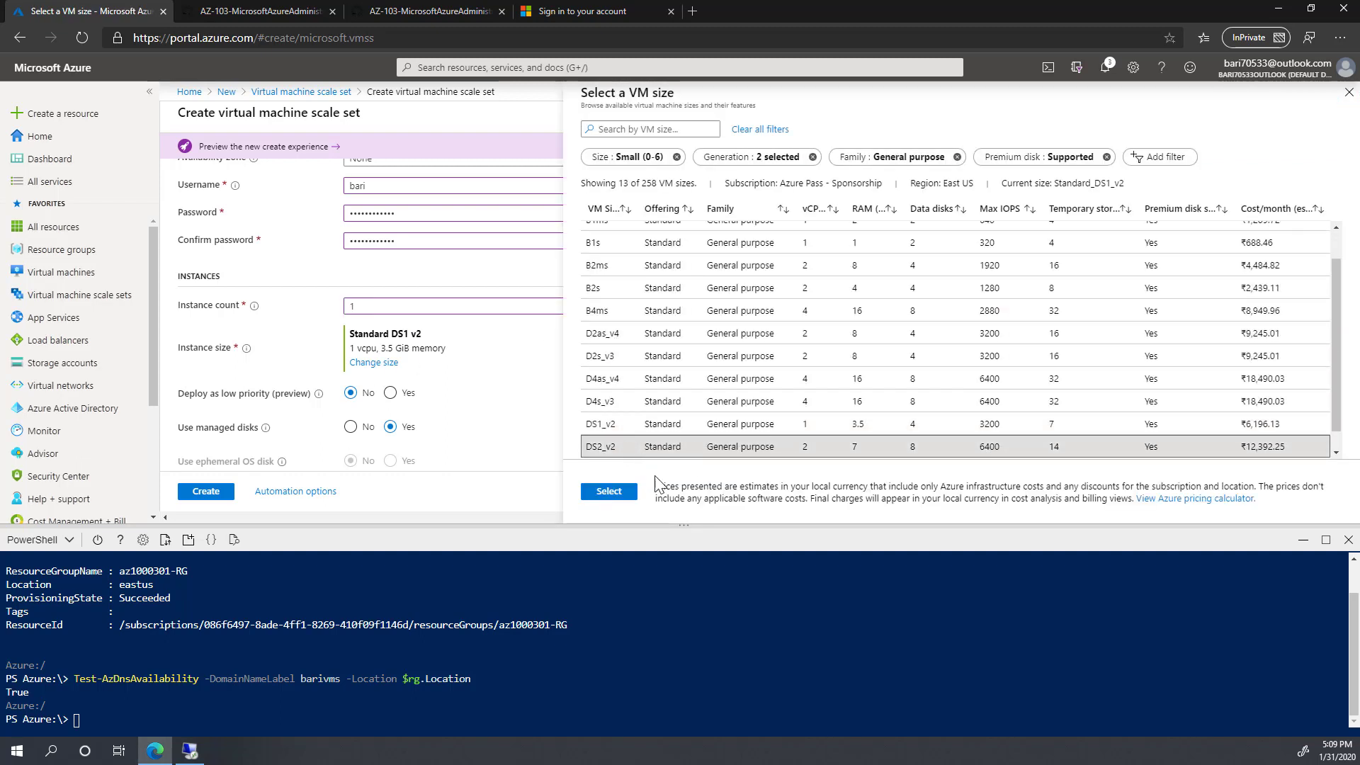
pyautogui.click(612, 496)
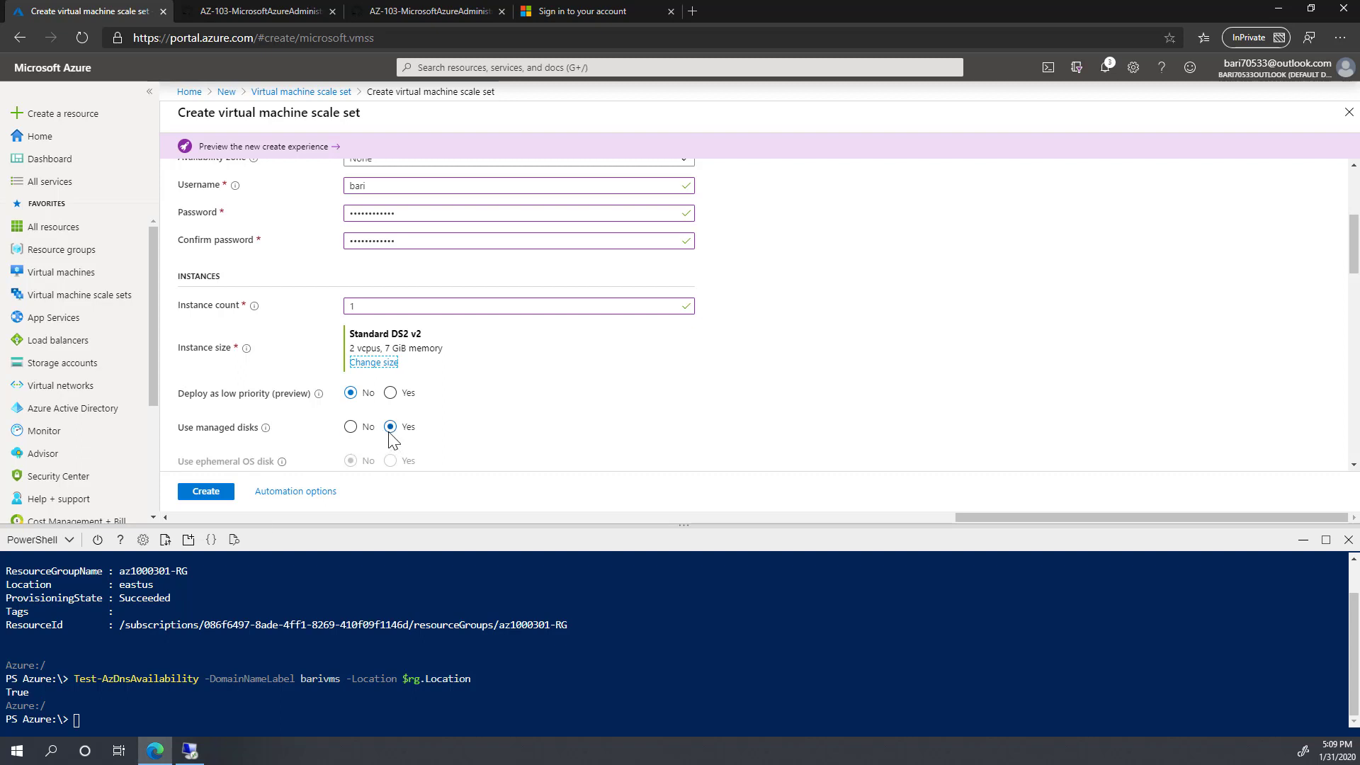
# Step: Choose a load balancer with public IP address name az1000303vmss0-ip
pyautogui.scroll(-2, 456, 441)
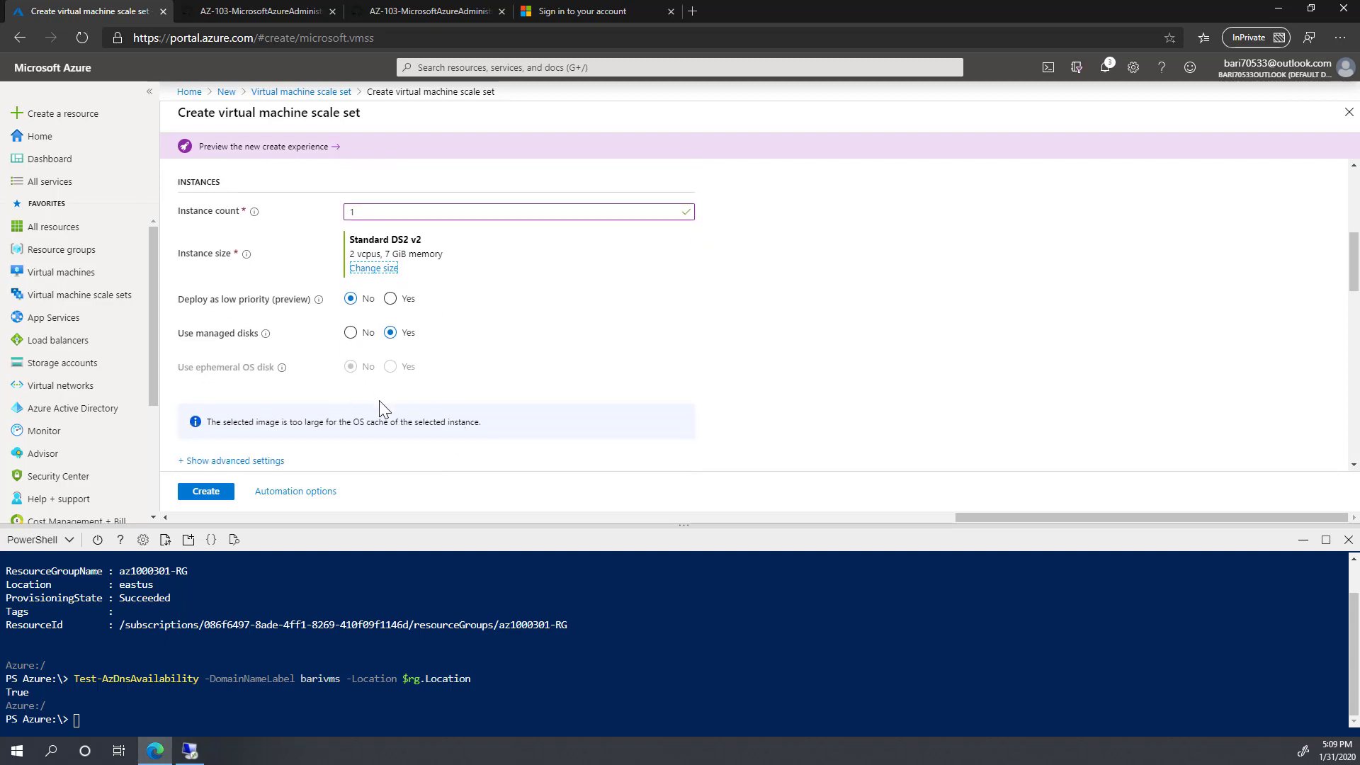
pyautogui.scroll(-2, 379, 406)
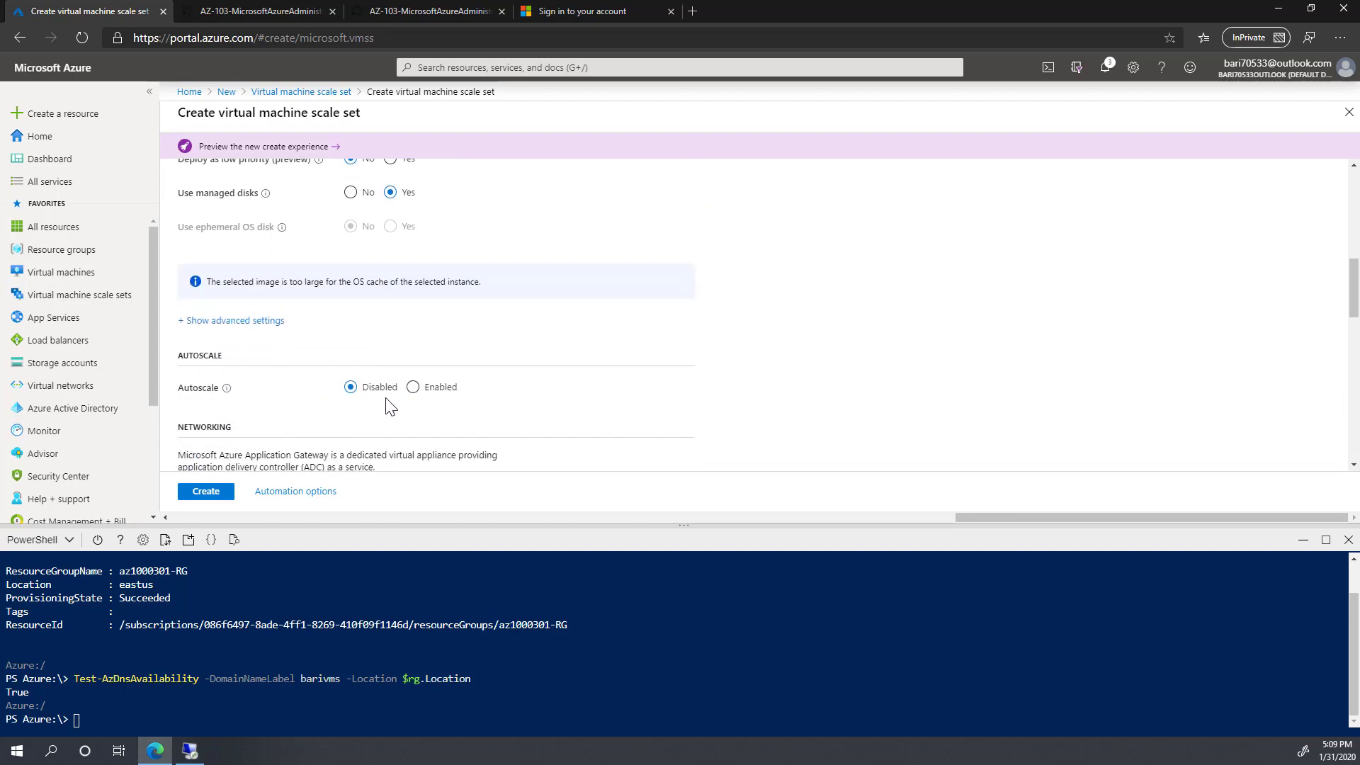
pyautogui.scroll(-3, 354, 425)
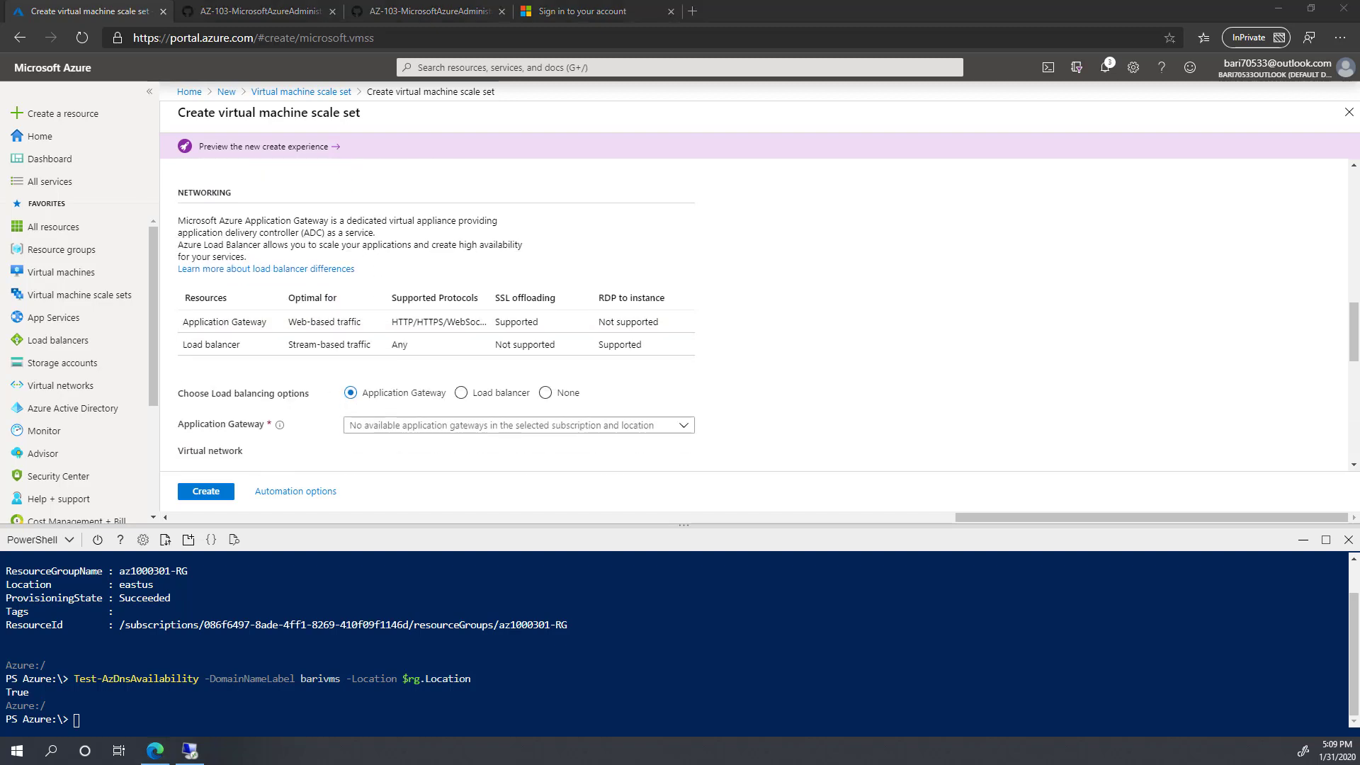
pyautogui.click(462, 393)
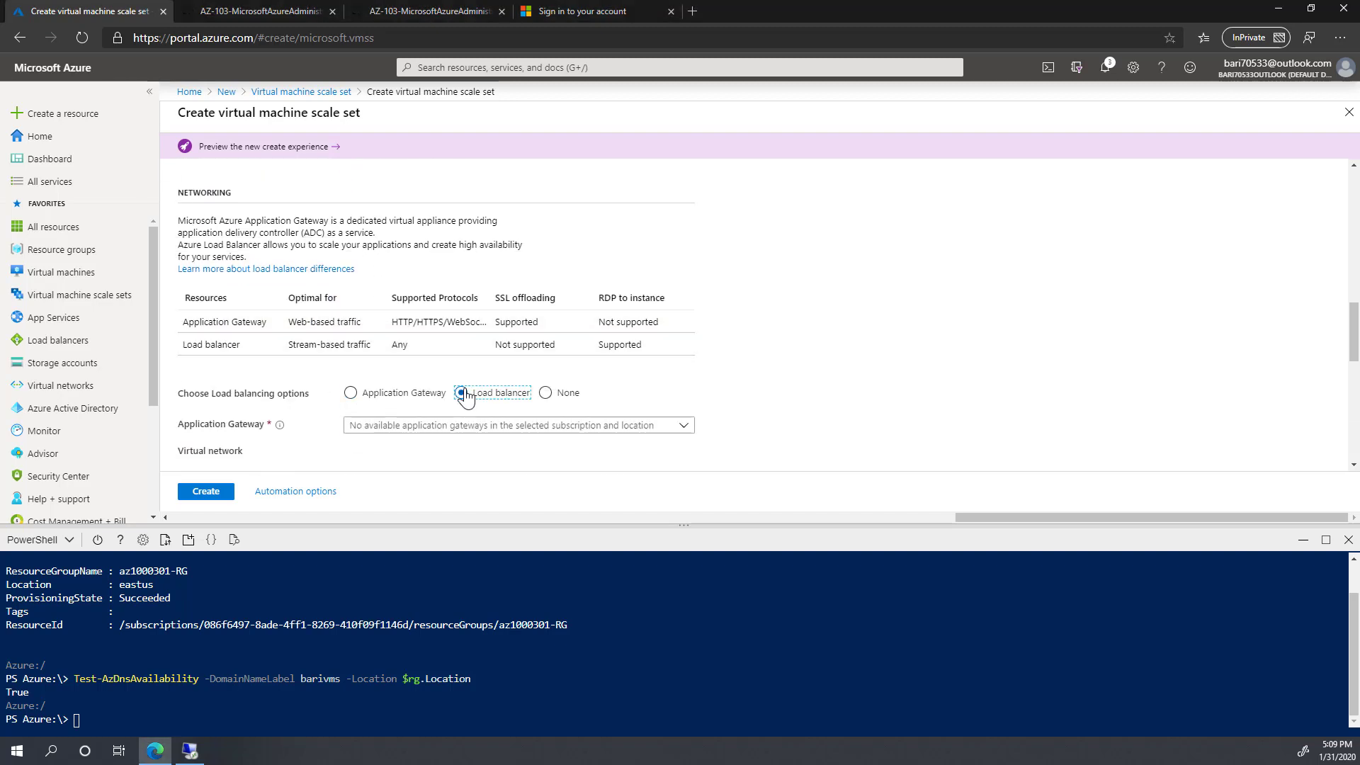
pyautogui.scroll(-1, 496, 389)
pyautogui.click(387, 330)
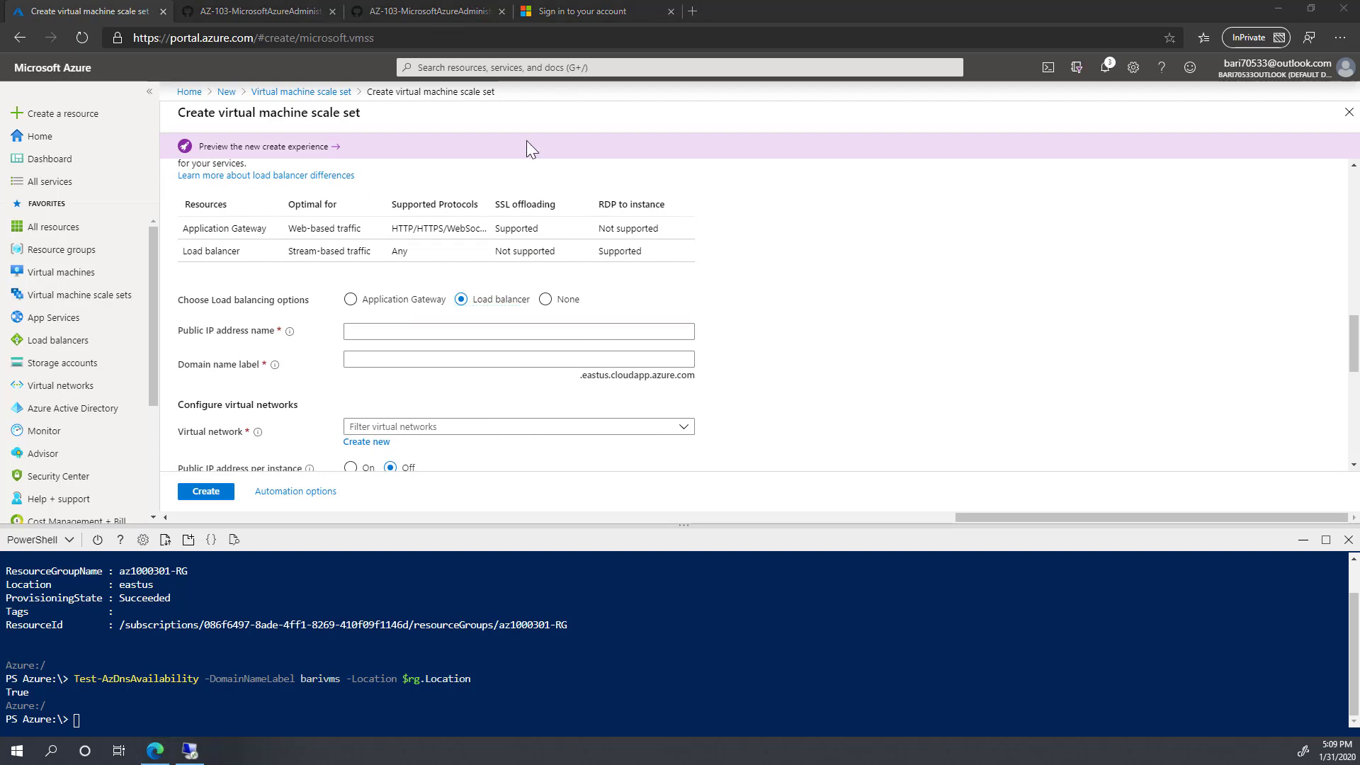
pyautogui.click(386, 333)
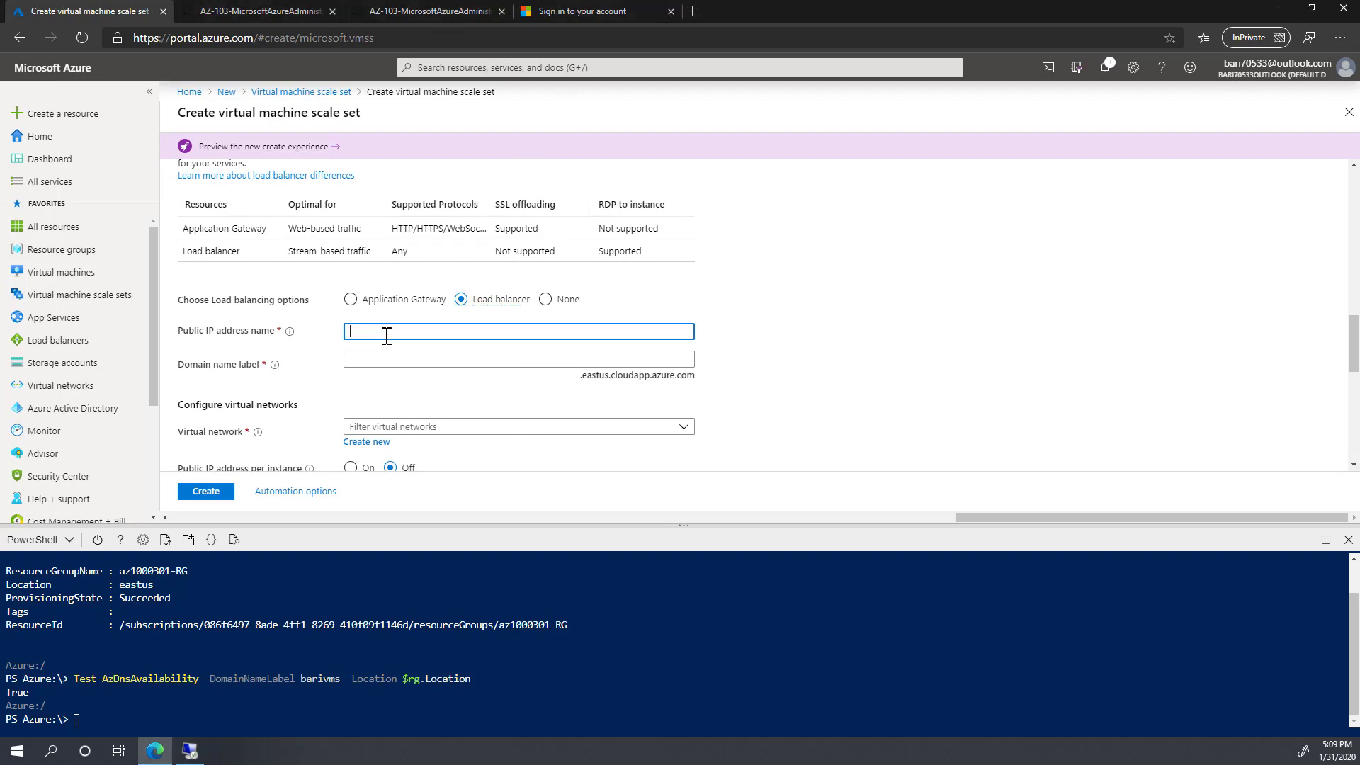
pyautogui.write('az1000303vmss0-ip')
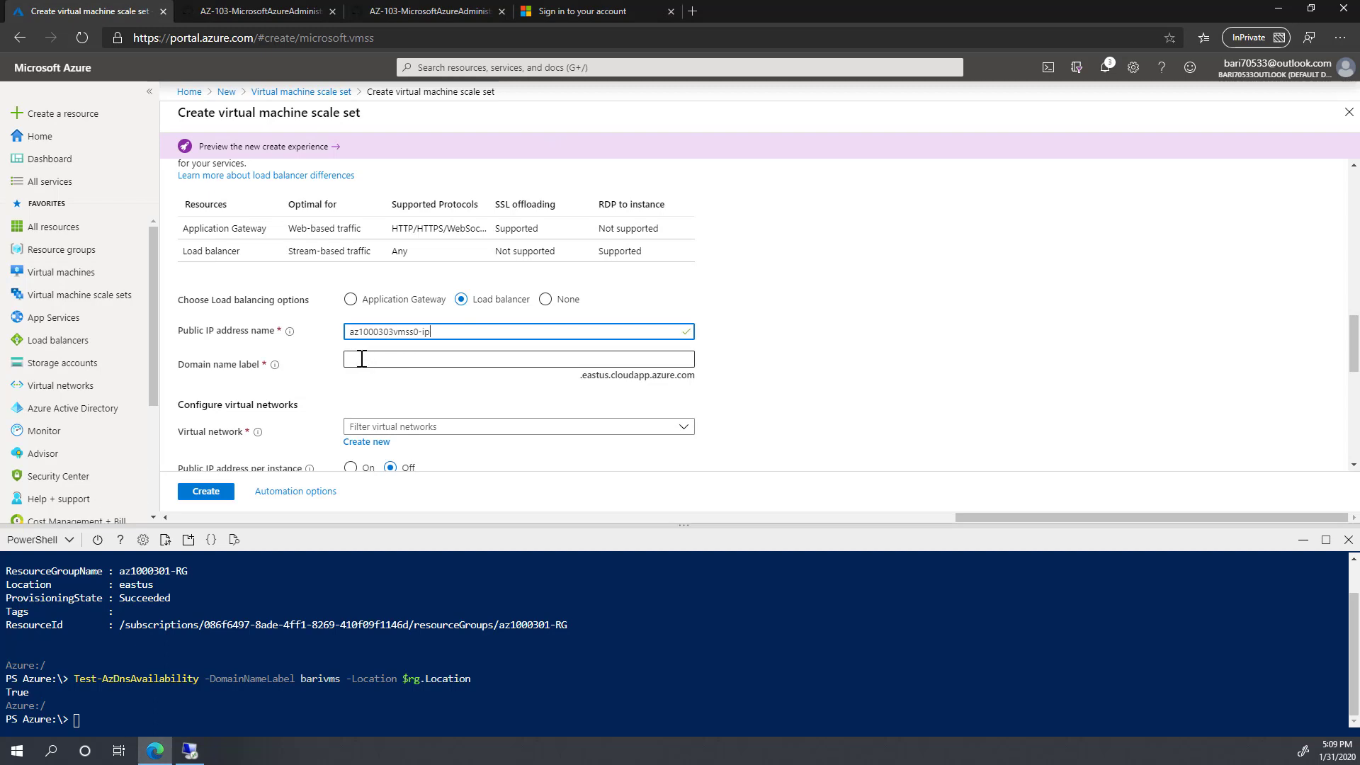
# Step: Set the domain name label to barivms and select virtual network az1000301-RG-vnet
pyautogui.click(362, 359)
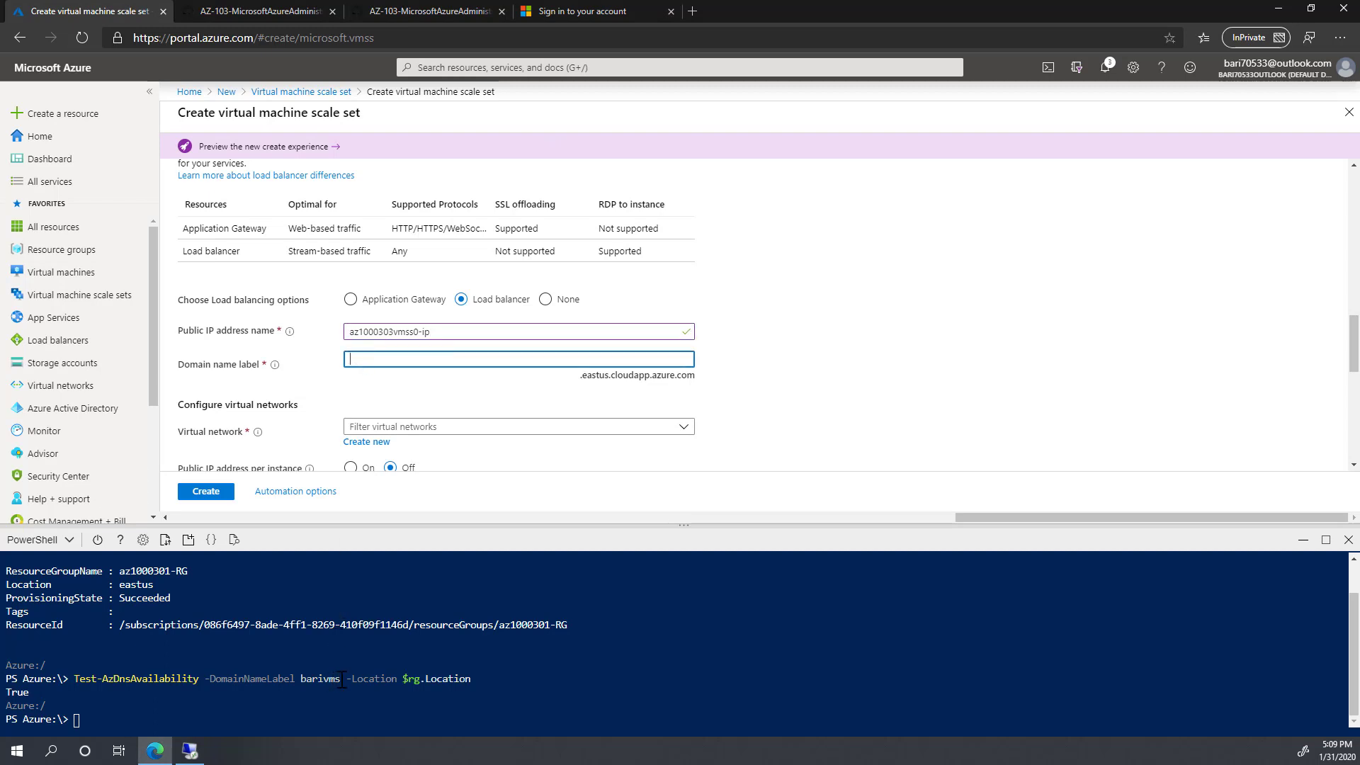
pyautogui.moveTo(341, 681); pyautogui.dragTo(301, 680)
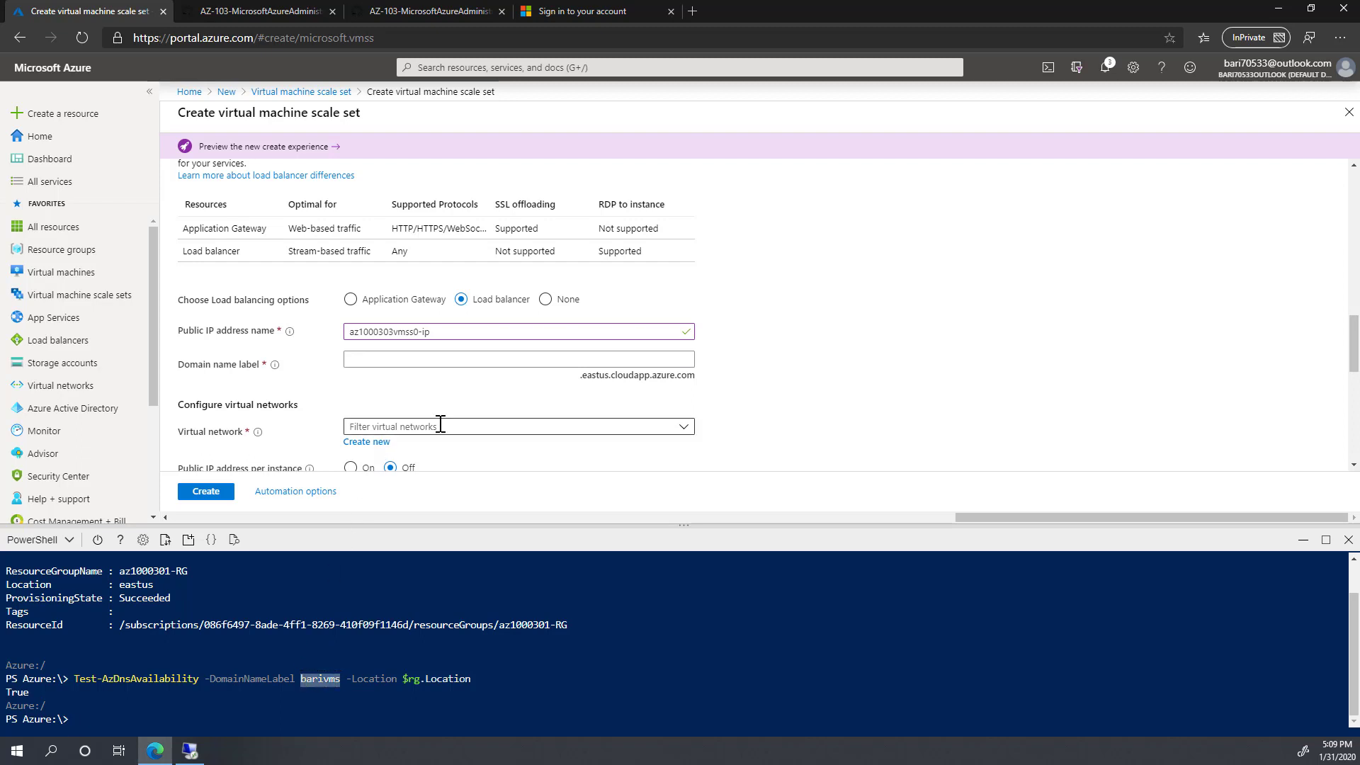
pyautogui.click(381, 361)
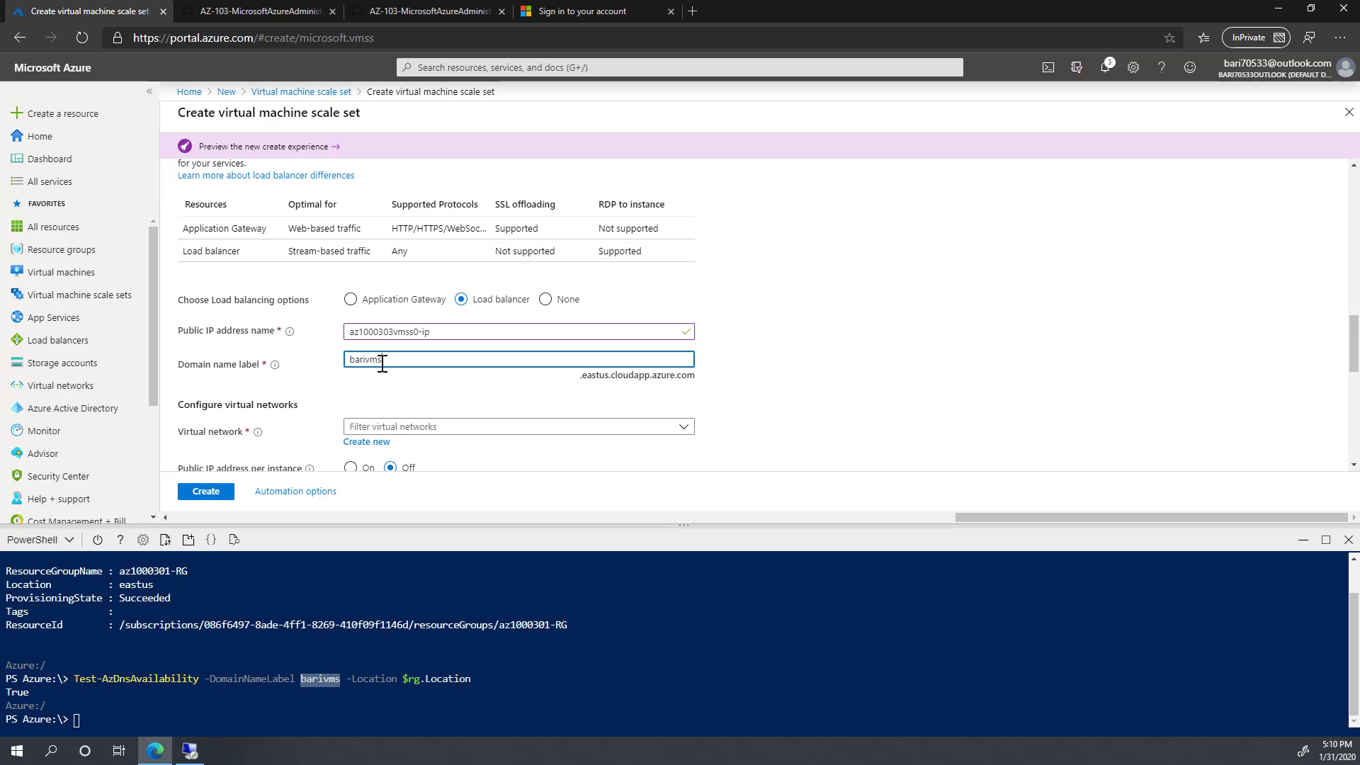
pyautogui.press('Tab')
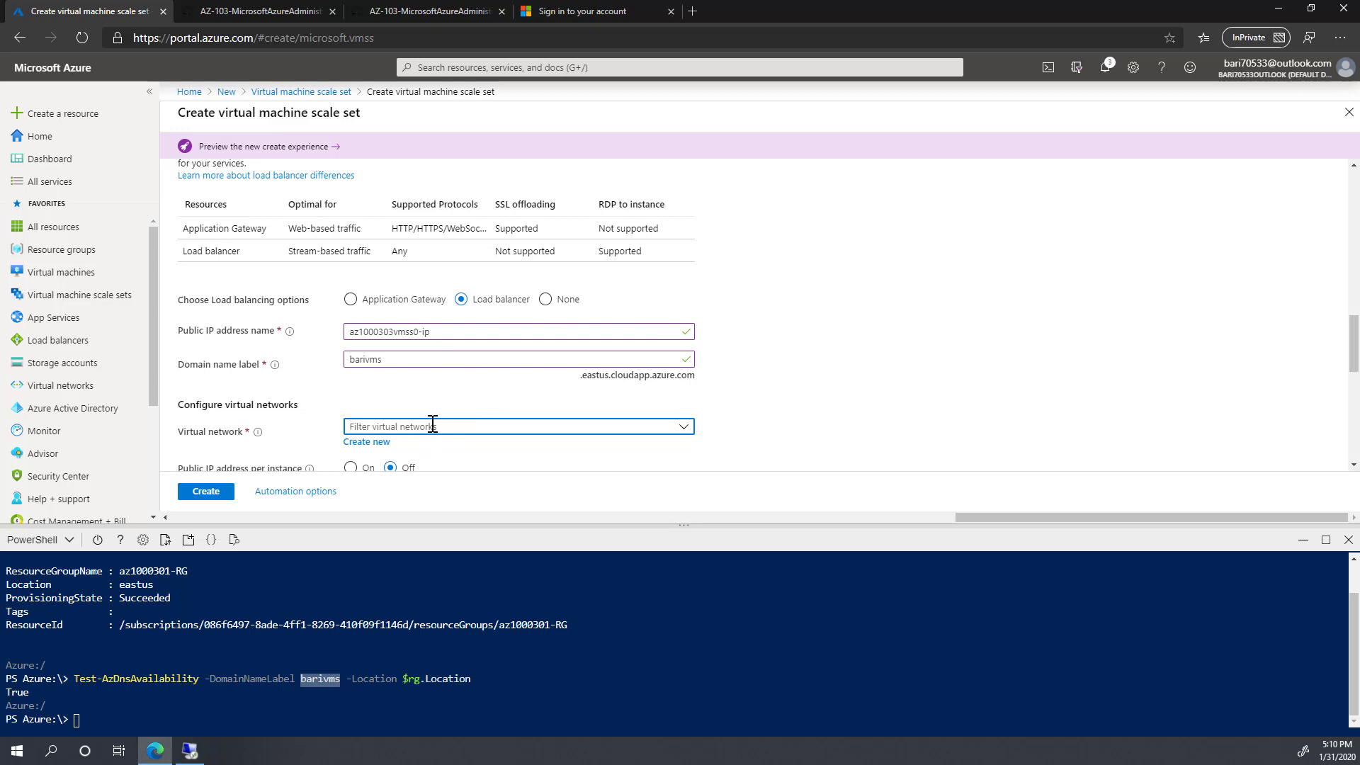
pyautogui.click(499, 426)
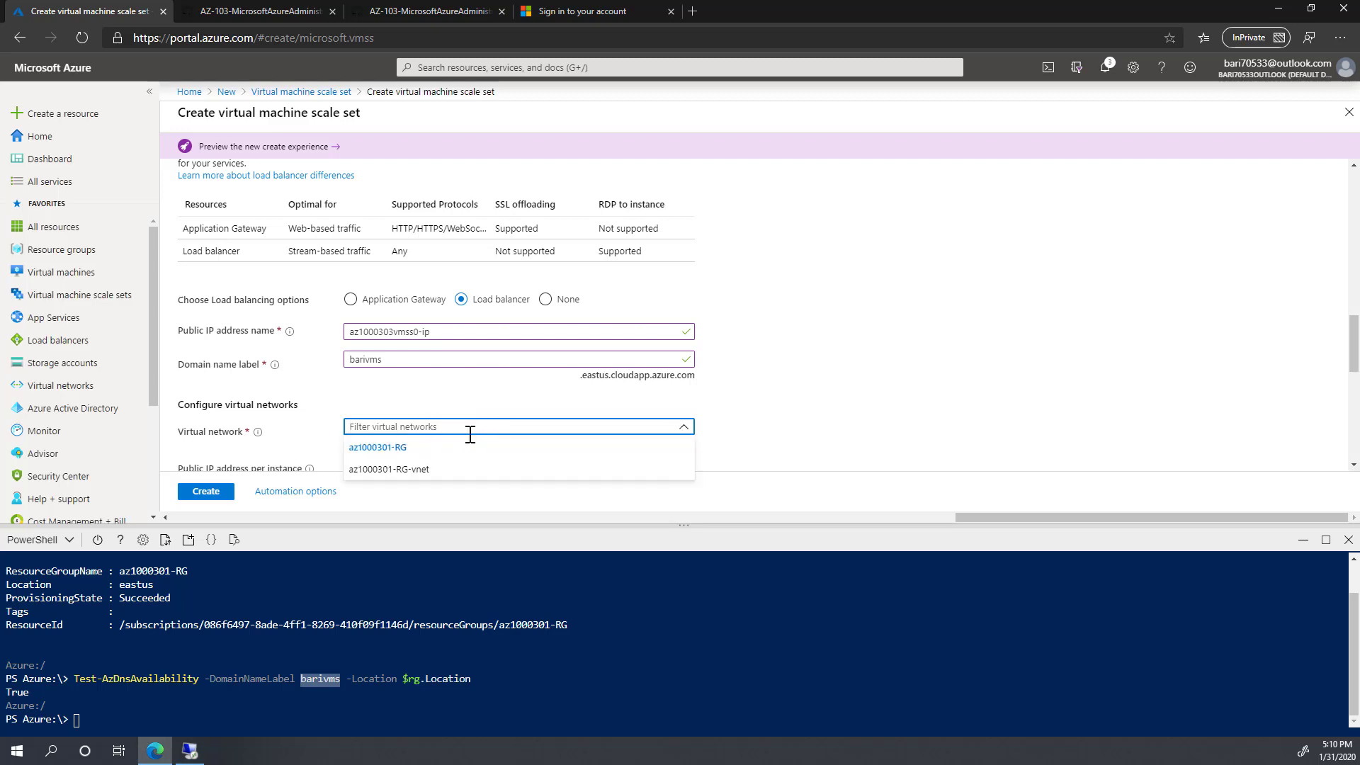
pyautogui.click(420, 472)
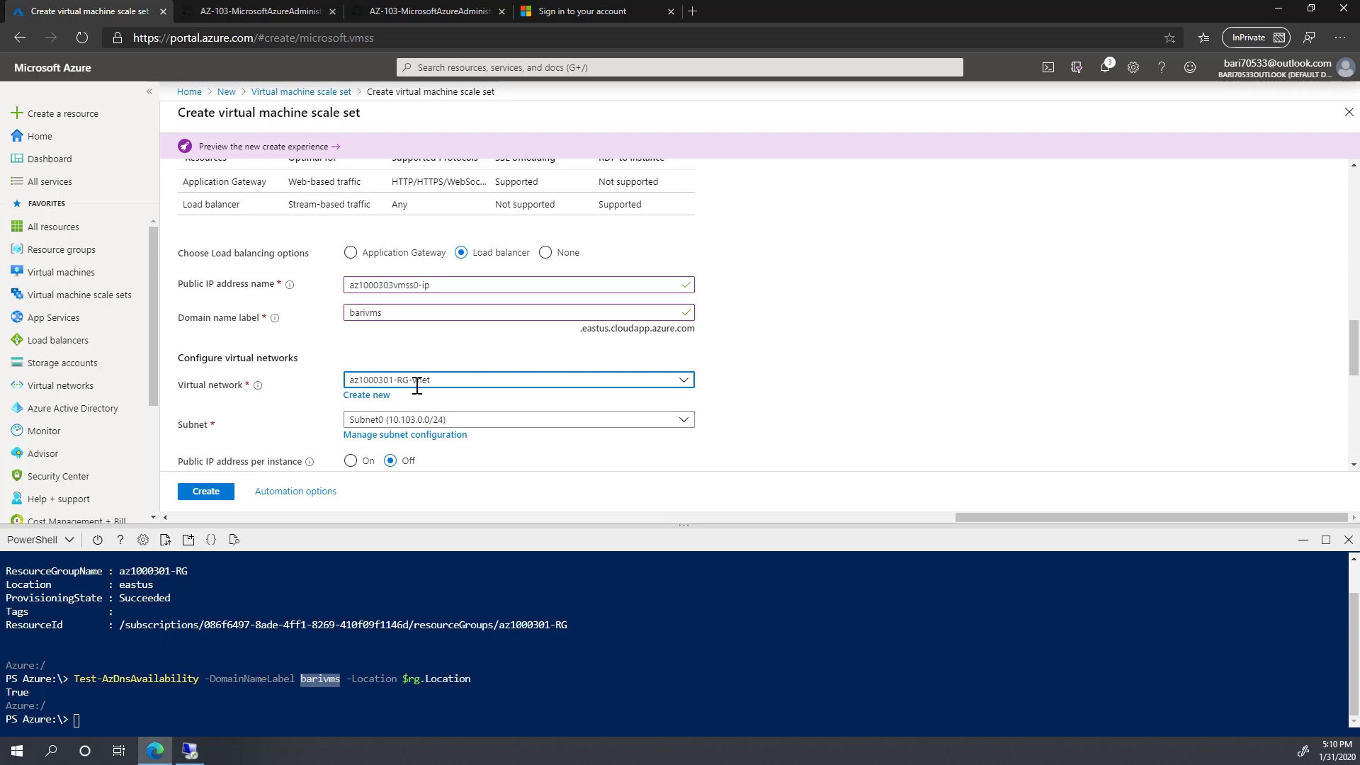
# Step: Create a new virtual network az1000303-vnet0 with address space 10.203.0.0/16
pyautogui.click(362, 396)
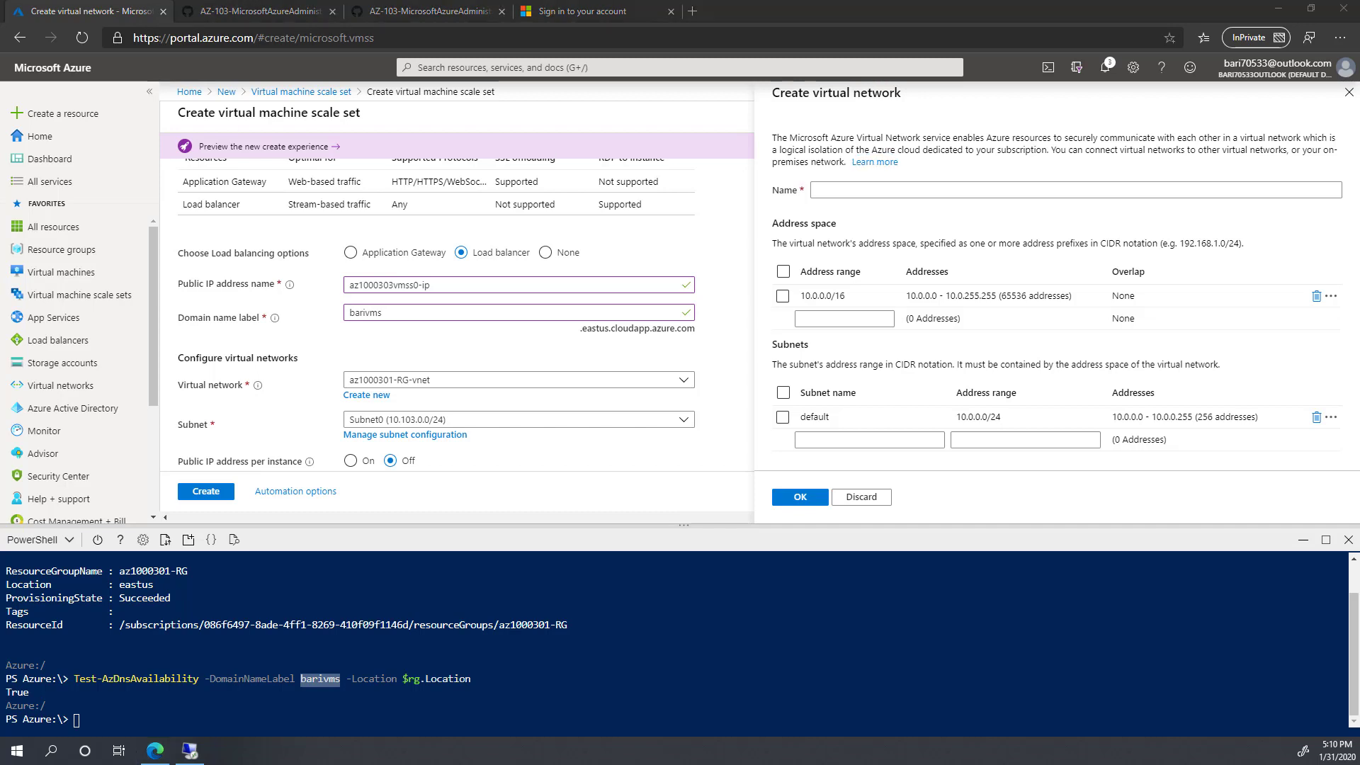
pyautogui.click(870, 189)
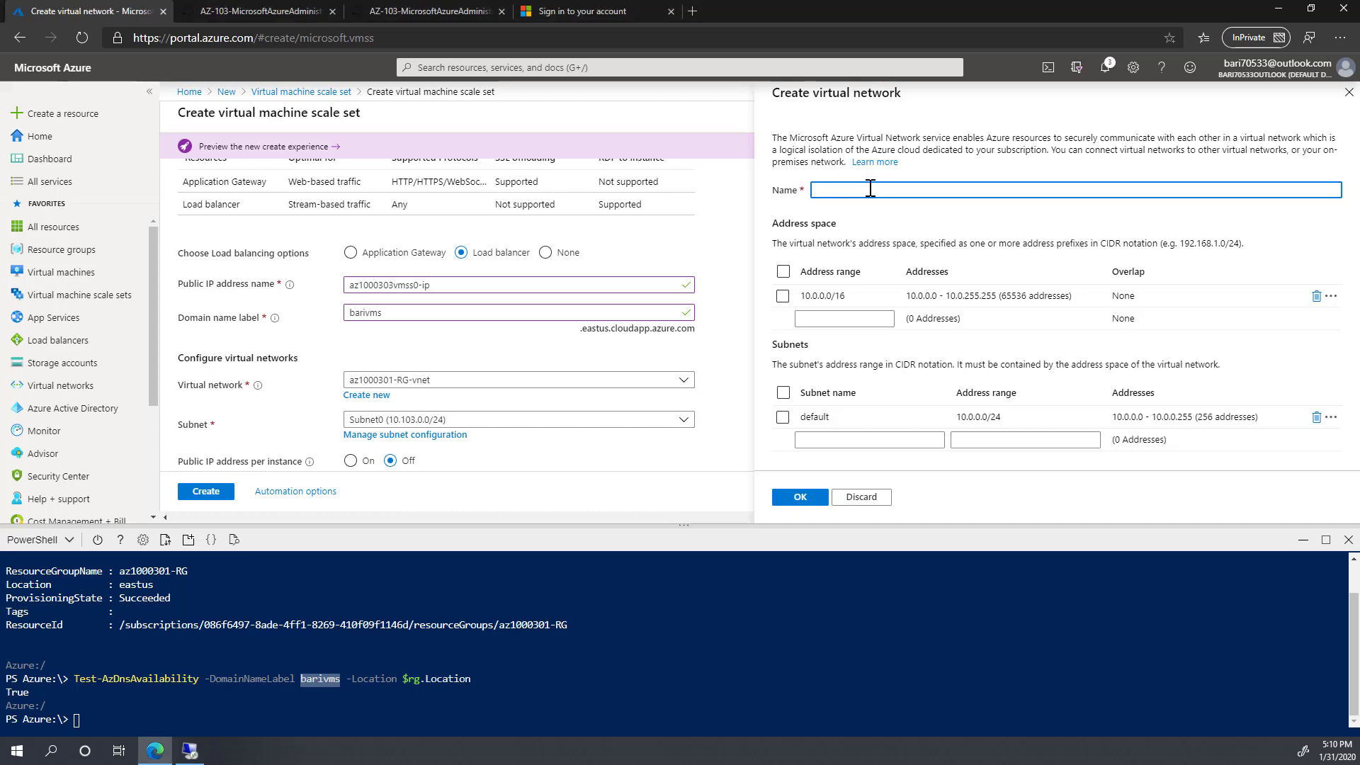
pyautogui.write('az1000303-vnet0')
pyautogui.press('Tab')
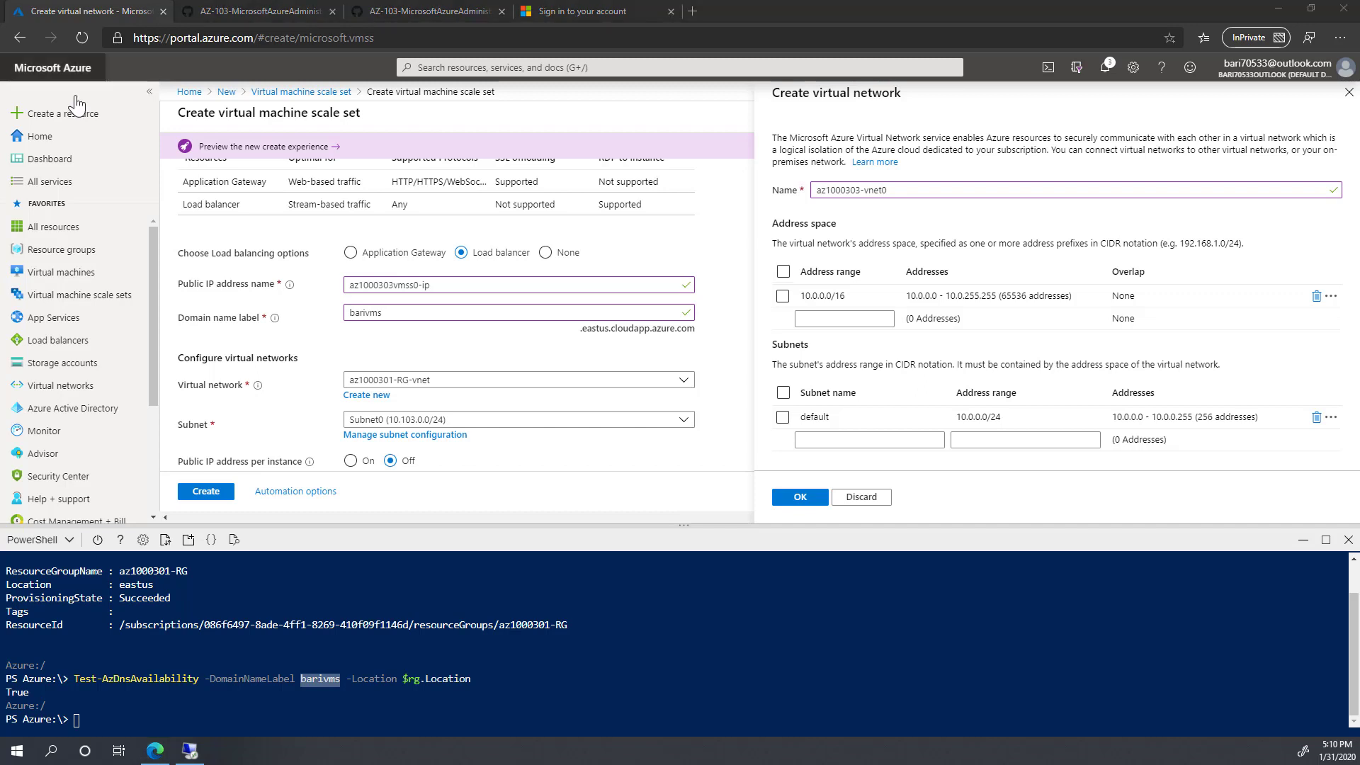
pyautogui.click(1317, 298)
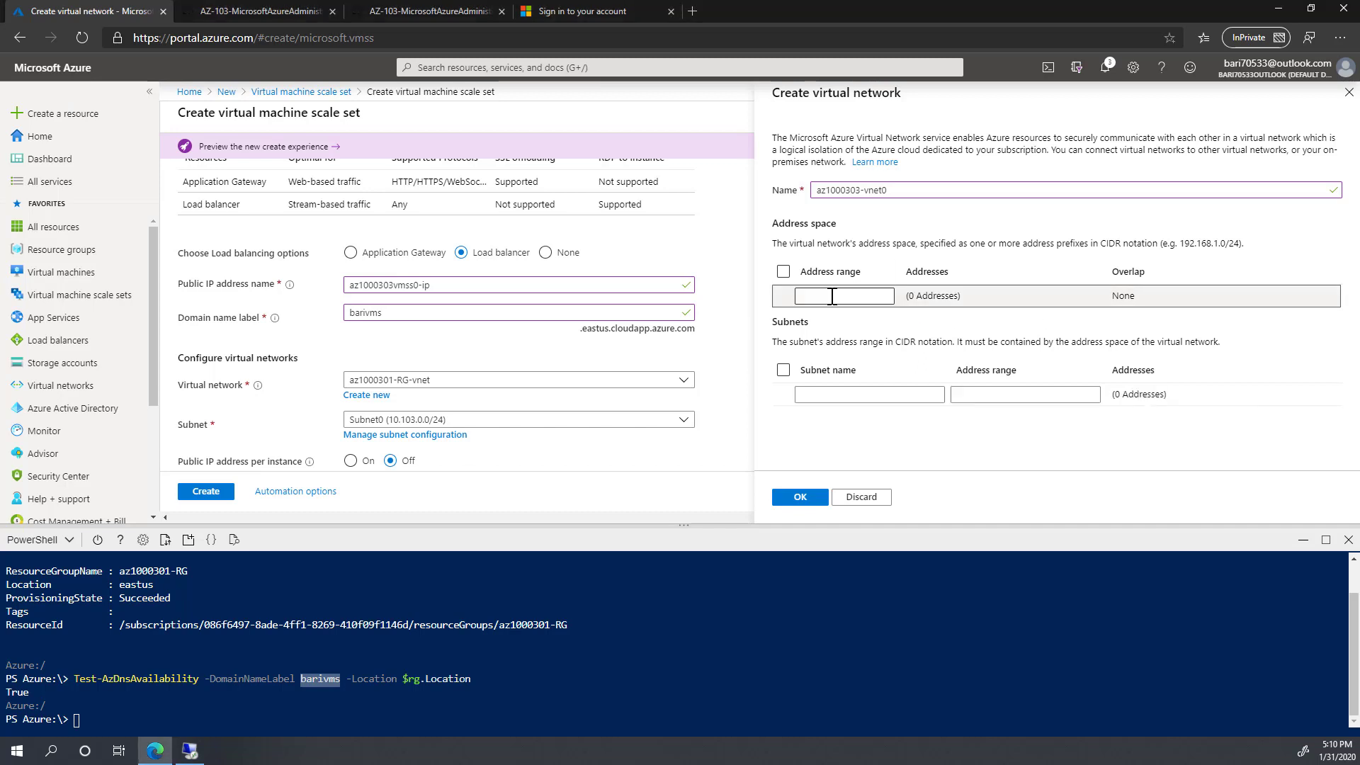
pyautogui.click(832, 296)
pyautogui.write('10.203.0.0/16')
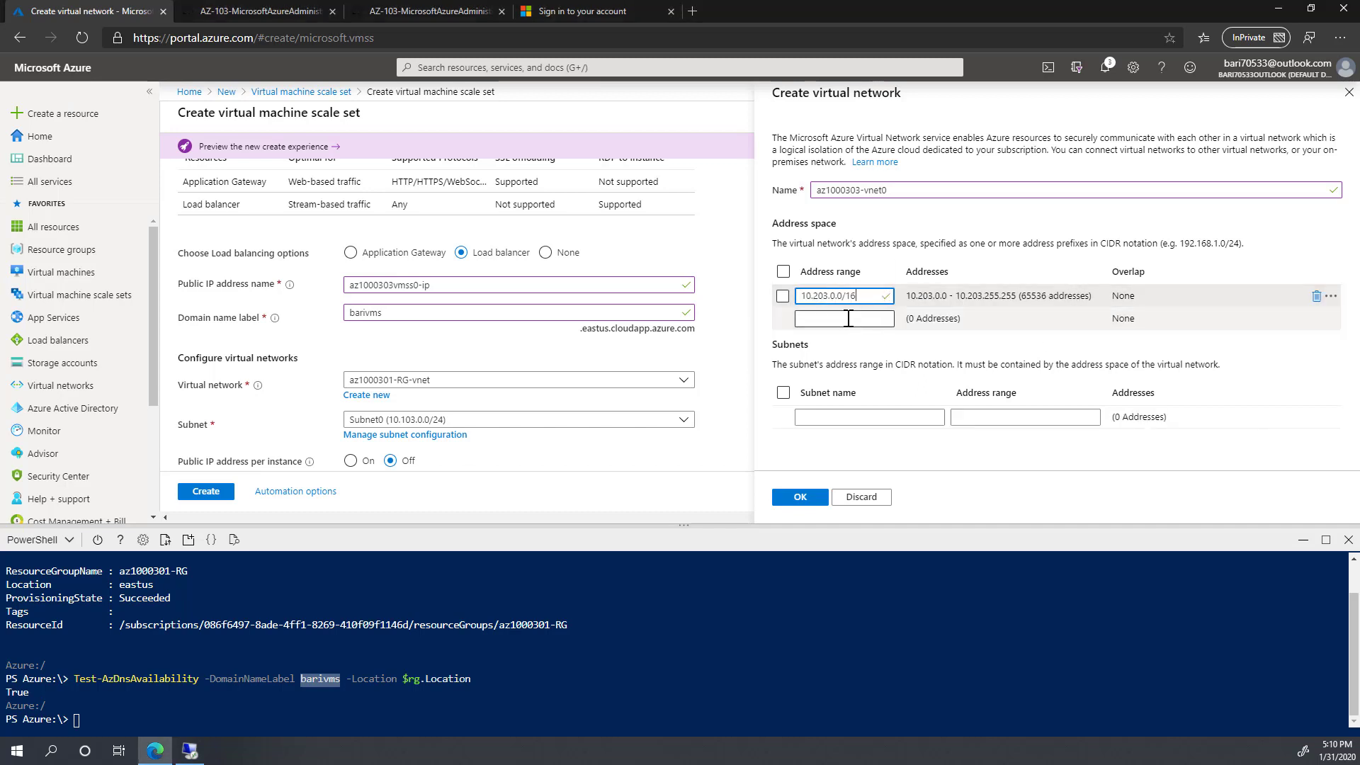
# Step: Add subnet0 with range 10.203.0.0/24 and confirm the new network
pyautogui.click(812, 418)
pyautogui.write('subnet')
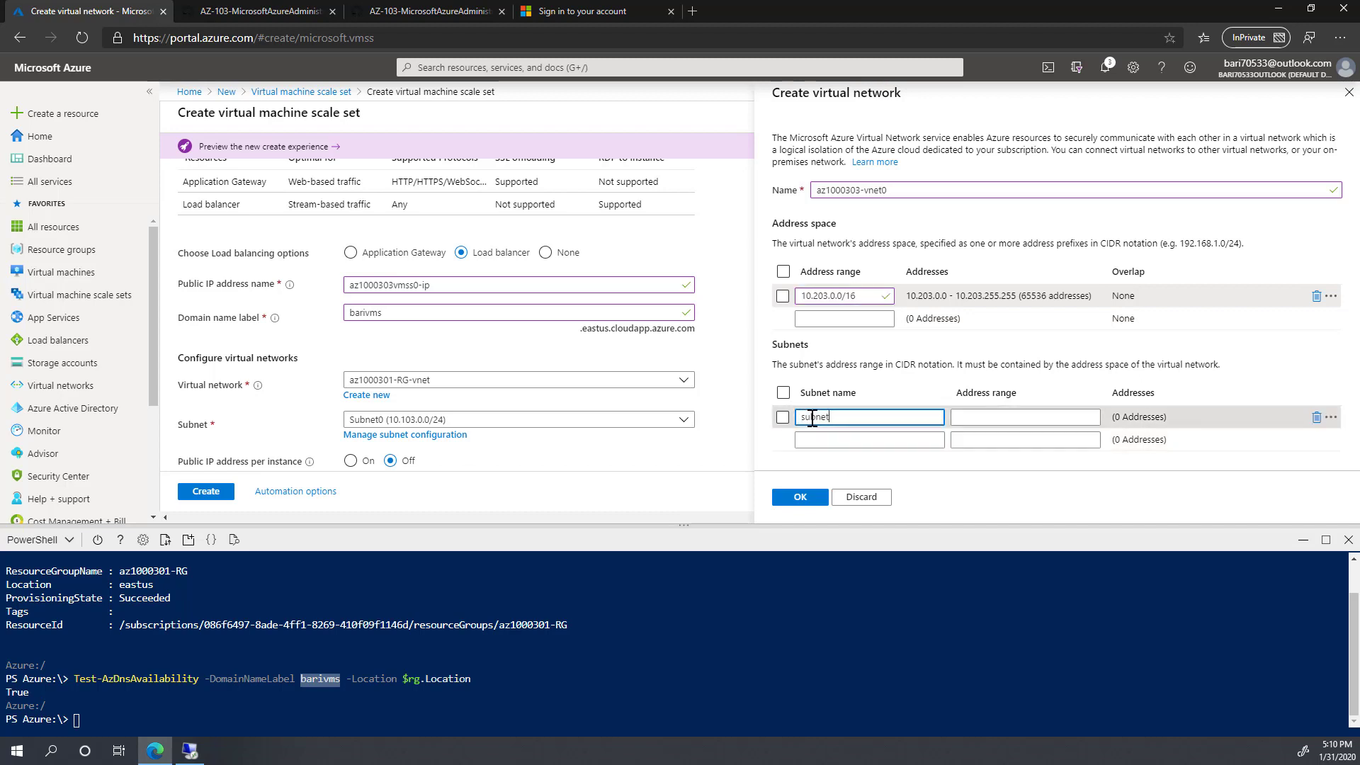
pyautogui.write('0')
pyautogui.press('Tab')
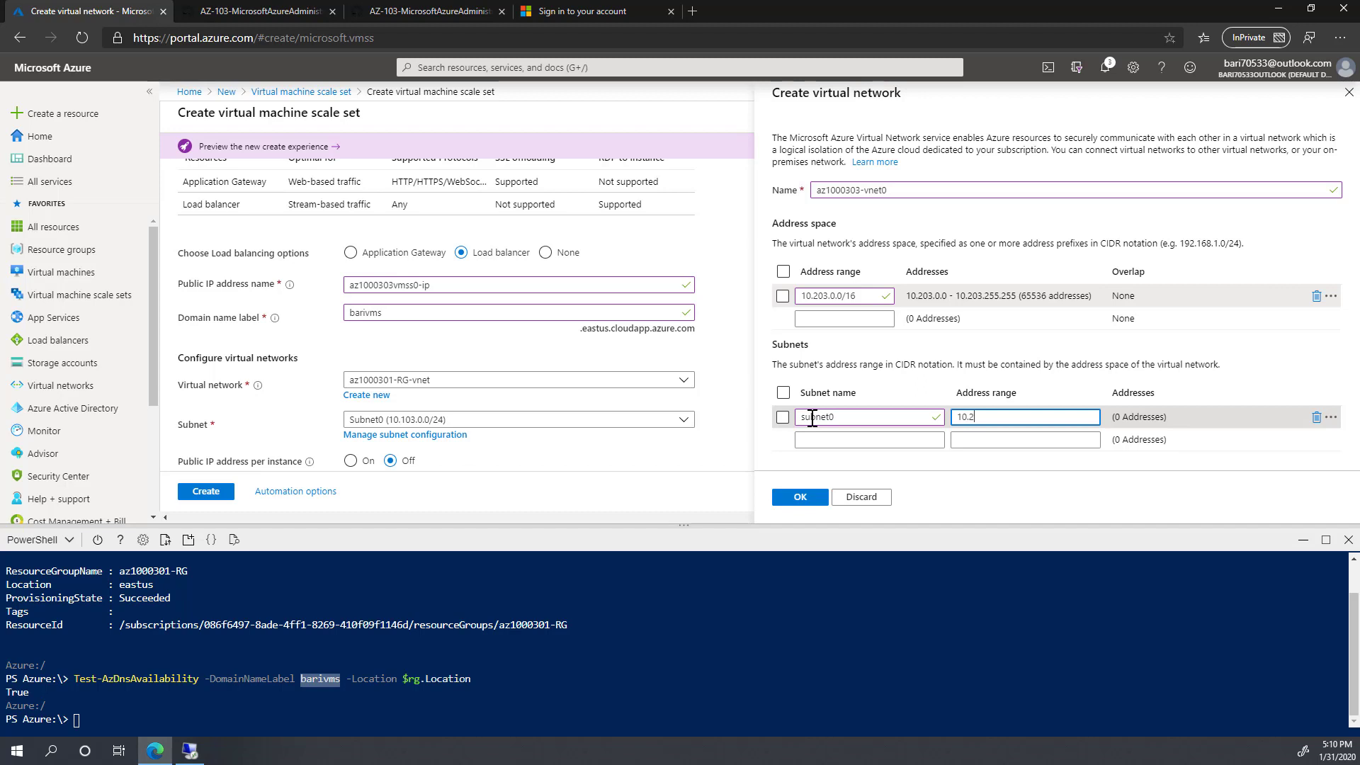
pyautogui.write('10.203.')
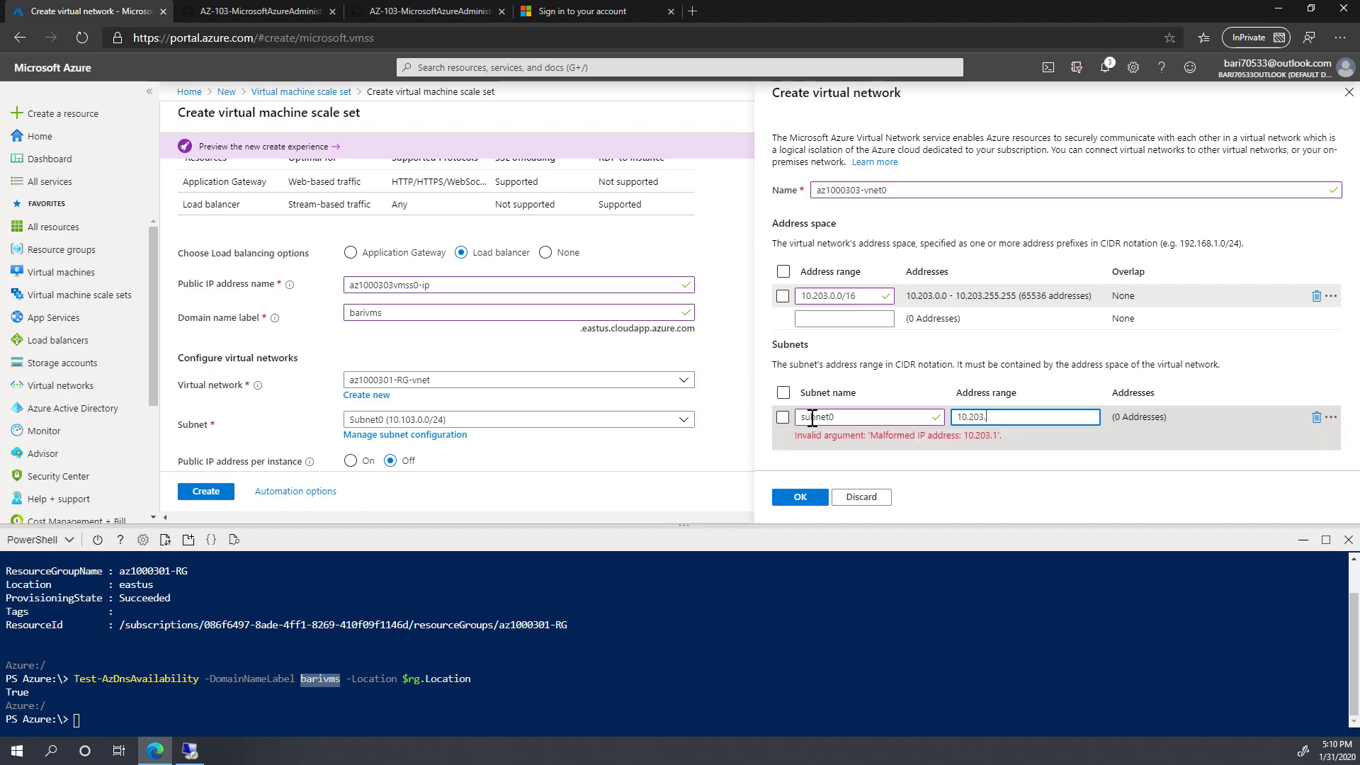
pyautogui.write('0.0/24')
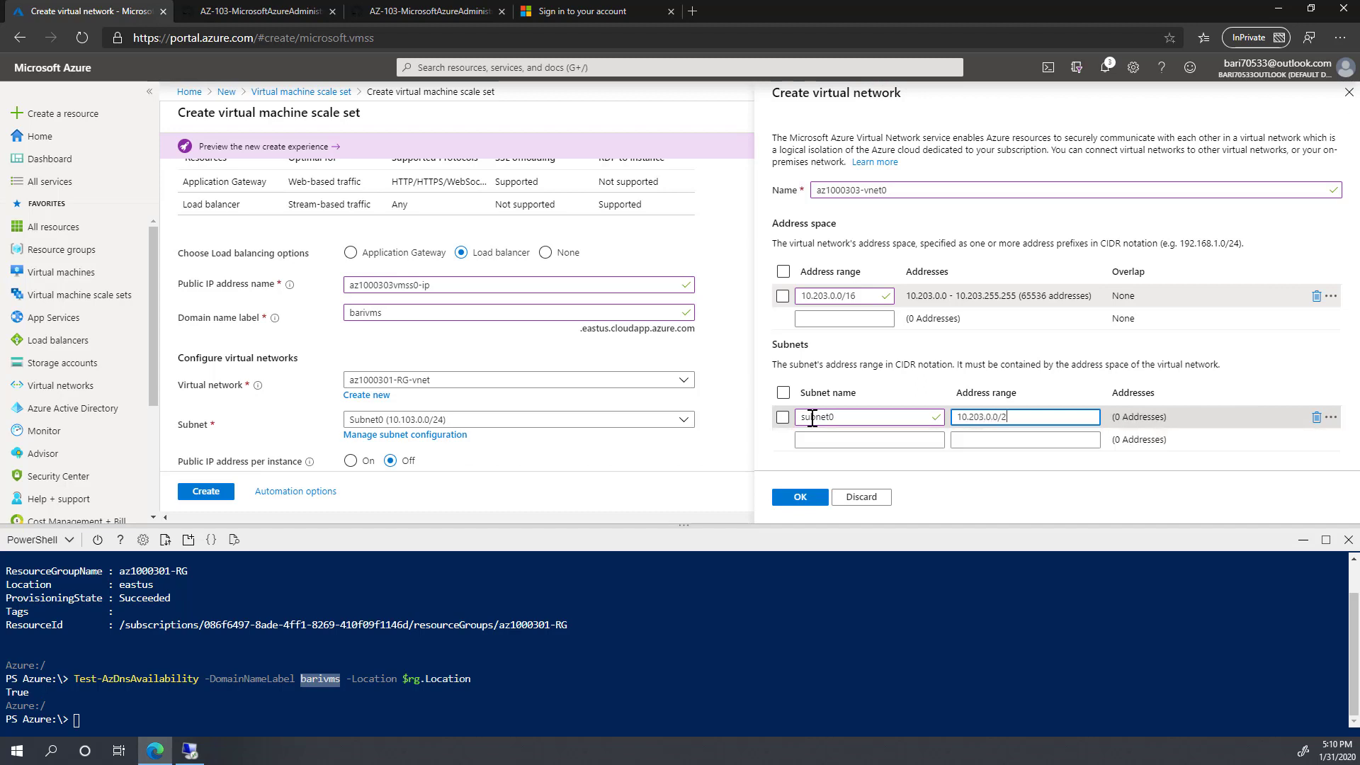
pyautogui.click(788, 503)
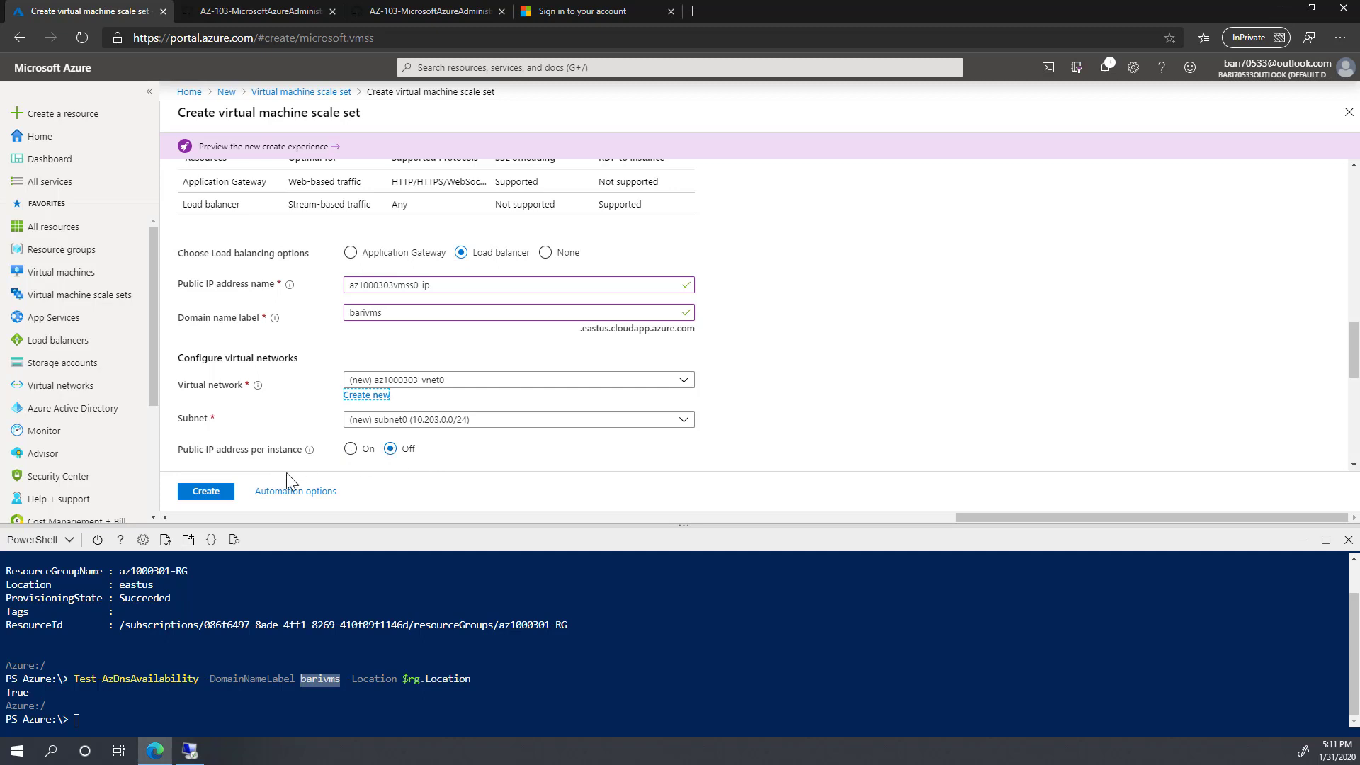
# Step: Turn accelerated networking off and use a Basic NIC network security group
pyautogui.scroll(-2, 435, 464)
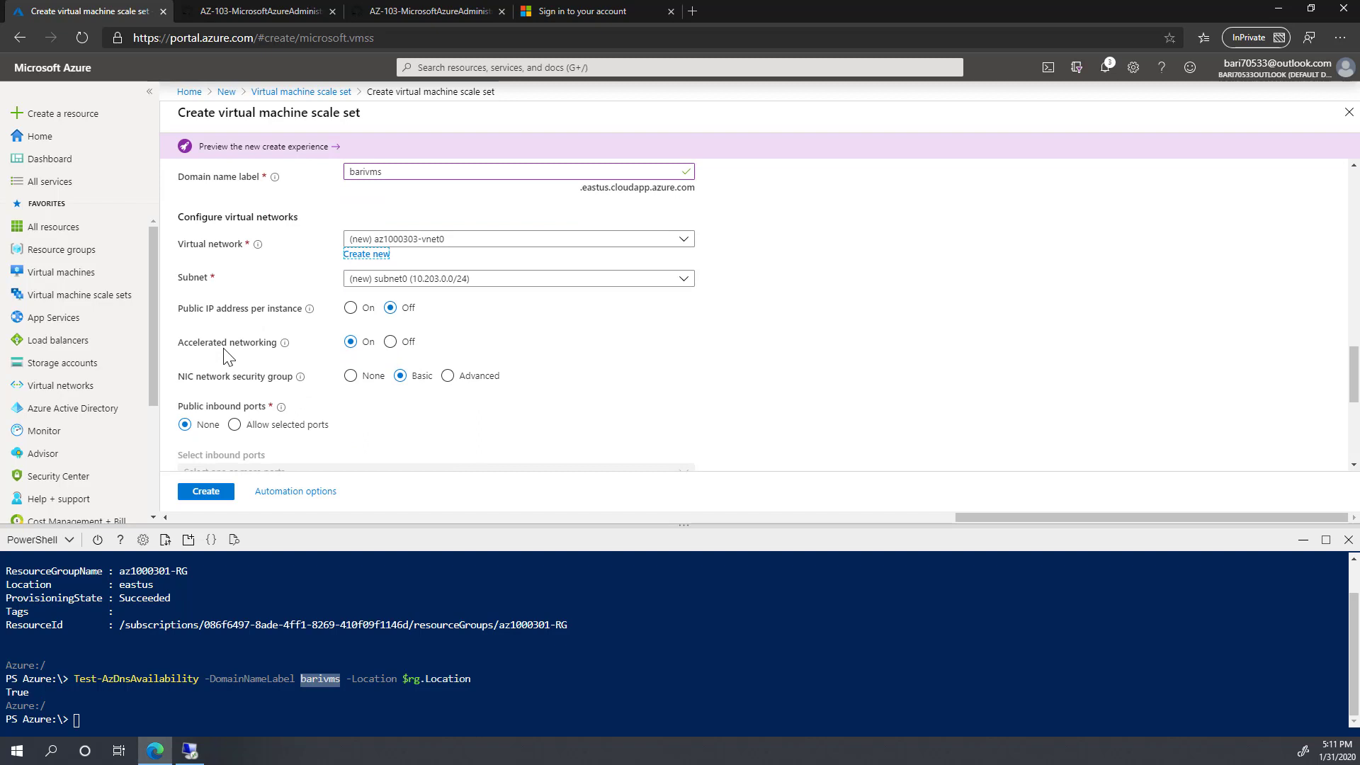
pyautogui.click(391, 342)
pyautogui.click(402, 376)
# Step: Allow public inbound traffic on the selected port HTTP (80) only
pyautogui.scroll(-2, 423, 395)
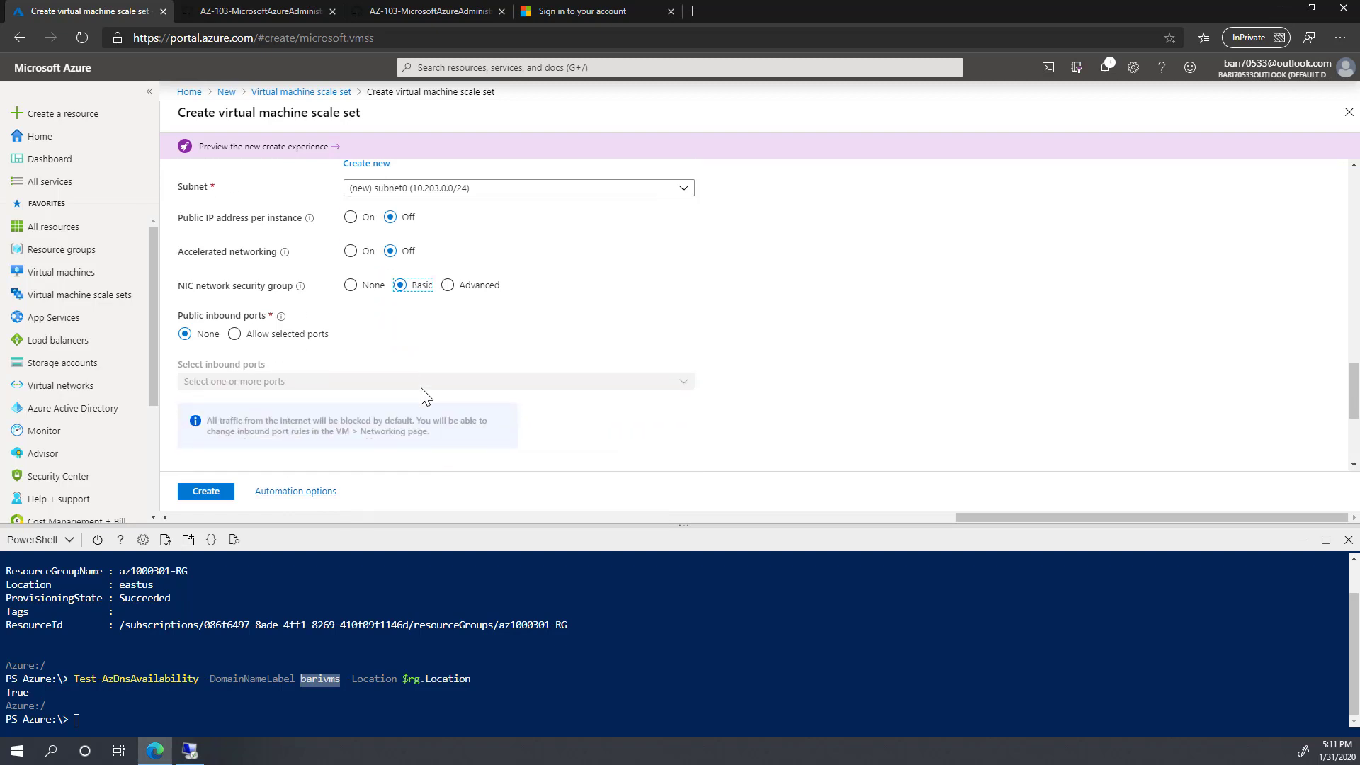
pyautogui.click(235, 332)
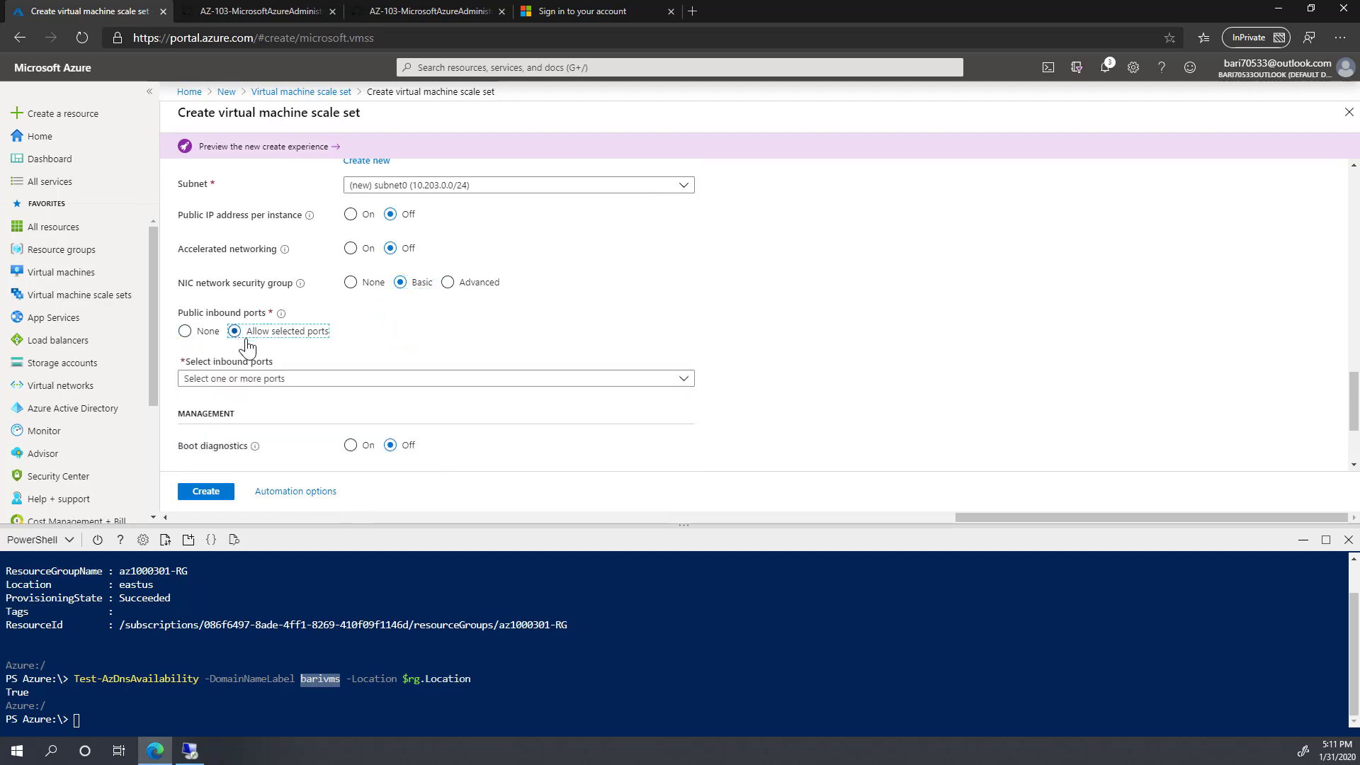
pyautogui.click(464, 380)
pyautogui.click(191, 398)
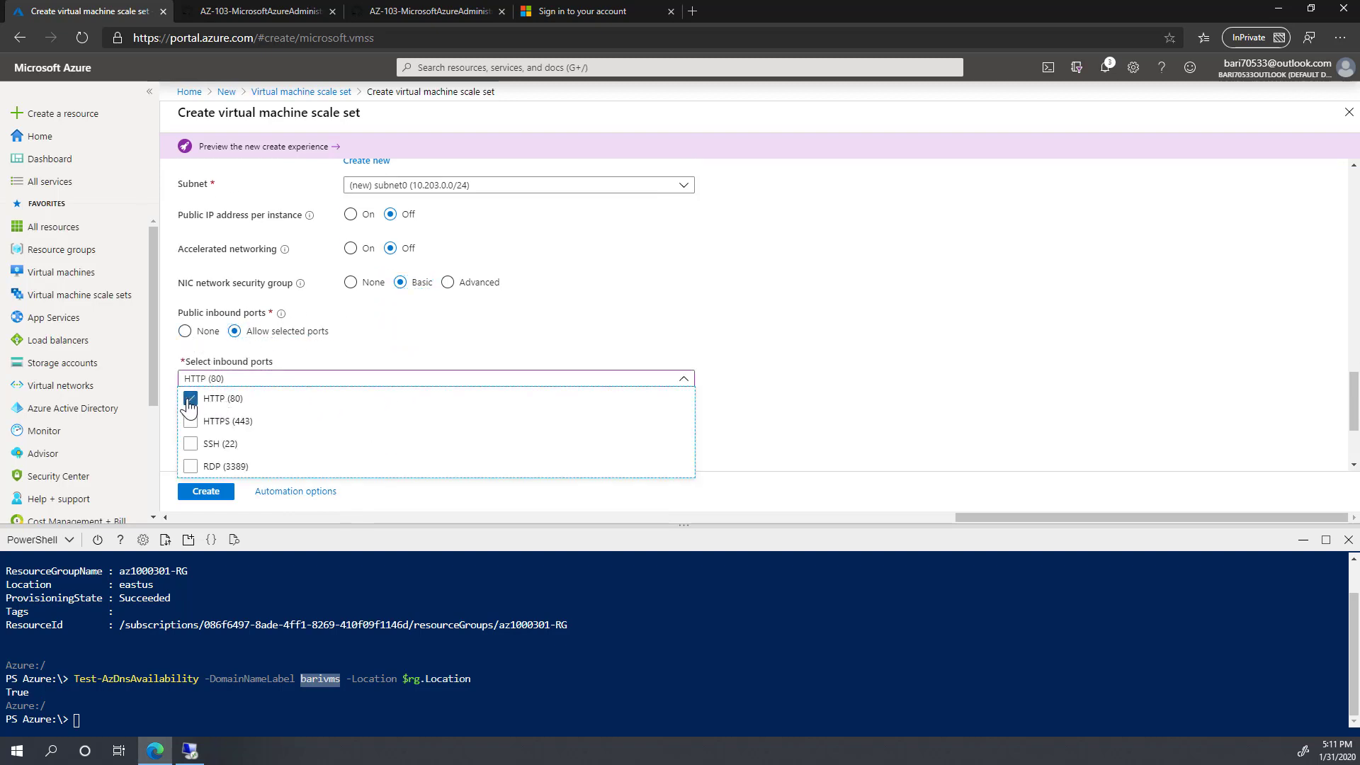
pyautogui.click(956, 415)
pyautogui.scroll(-2, 287, 461)
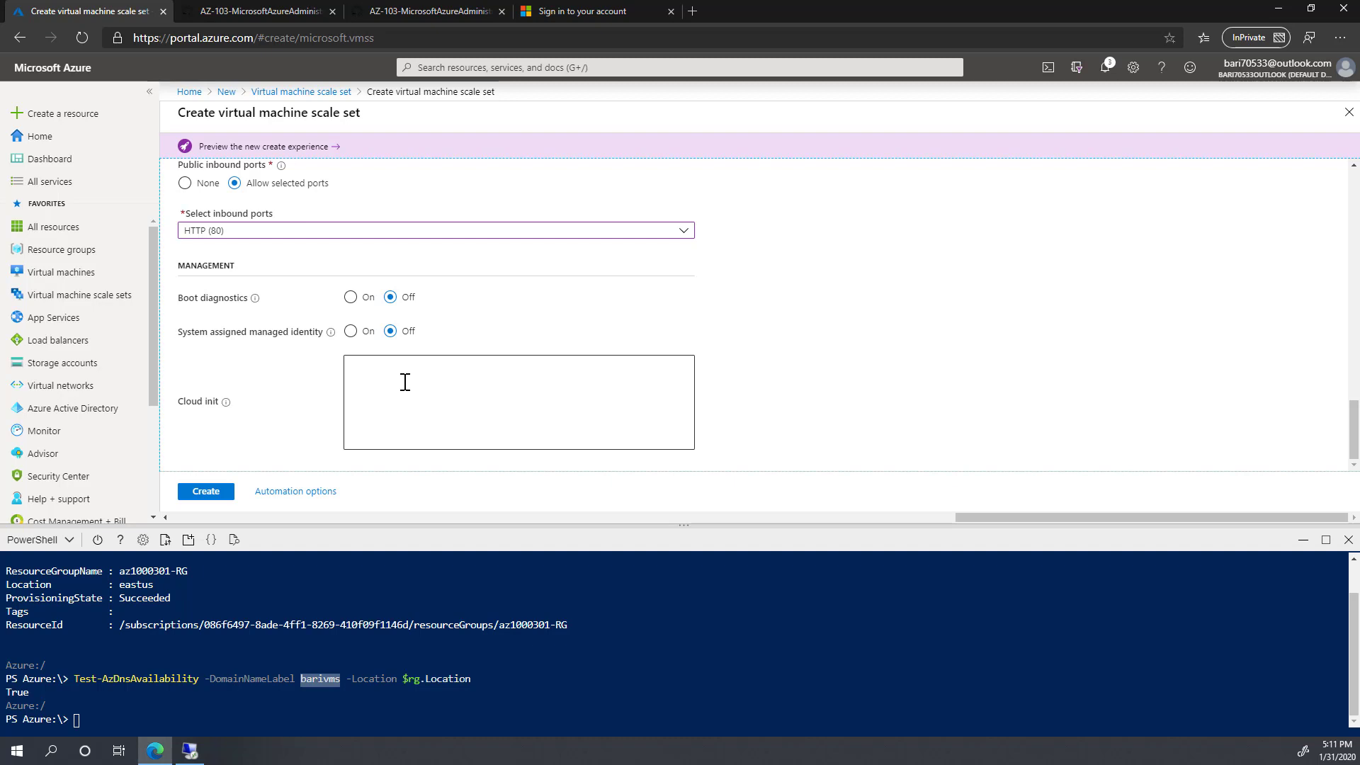
# Step: Create the scale set and check its deployment progress in Notifications
pyautogui.click(206, 491)
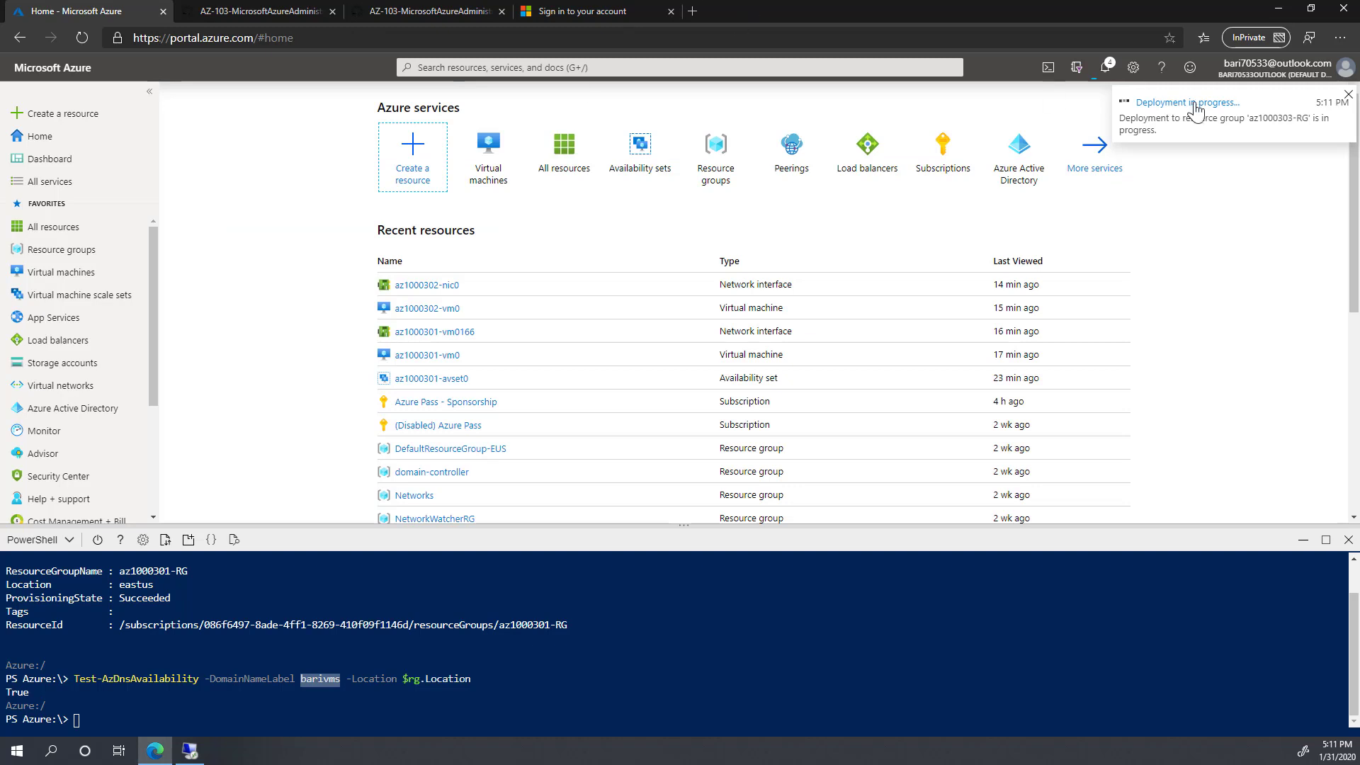
pyautogui.click(1107, 75)
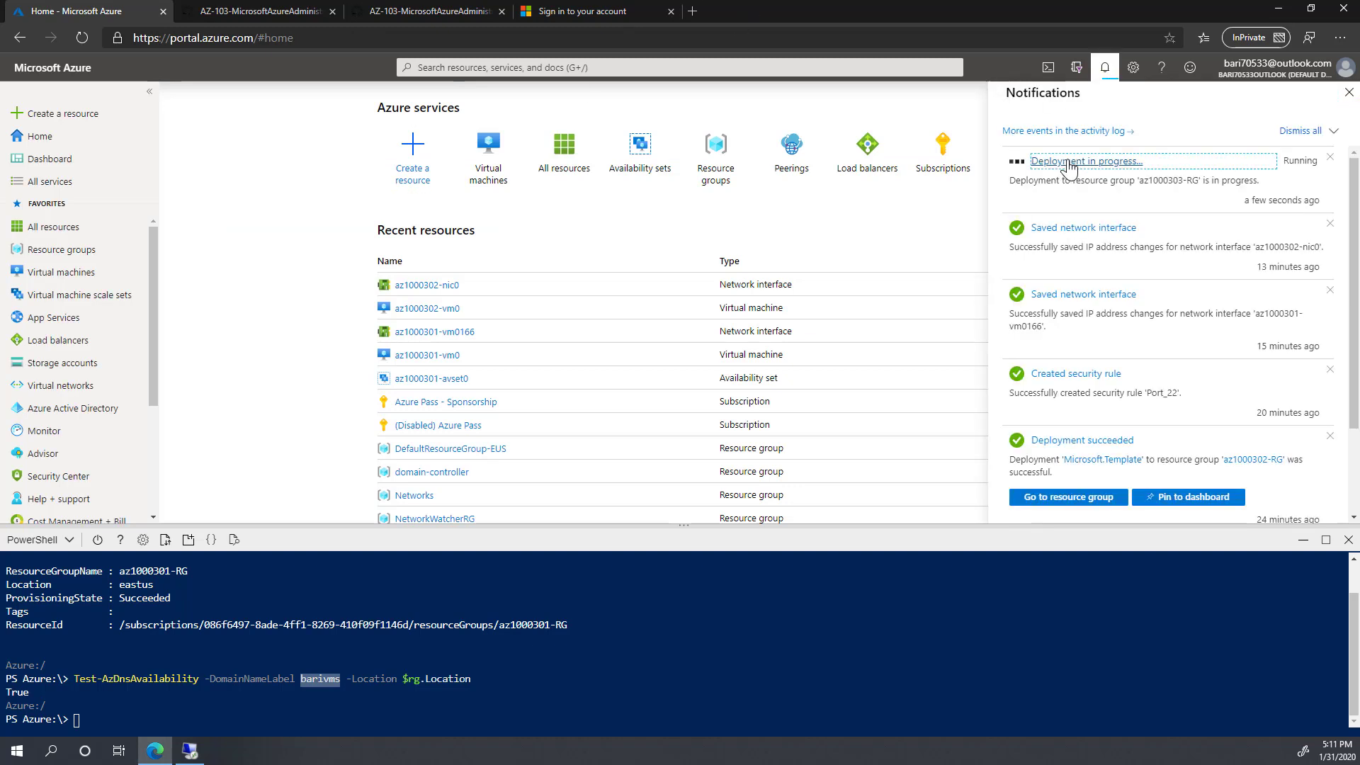
pyautogui.click(1065, 161)
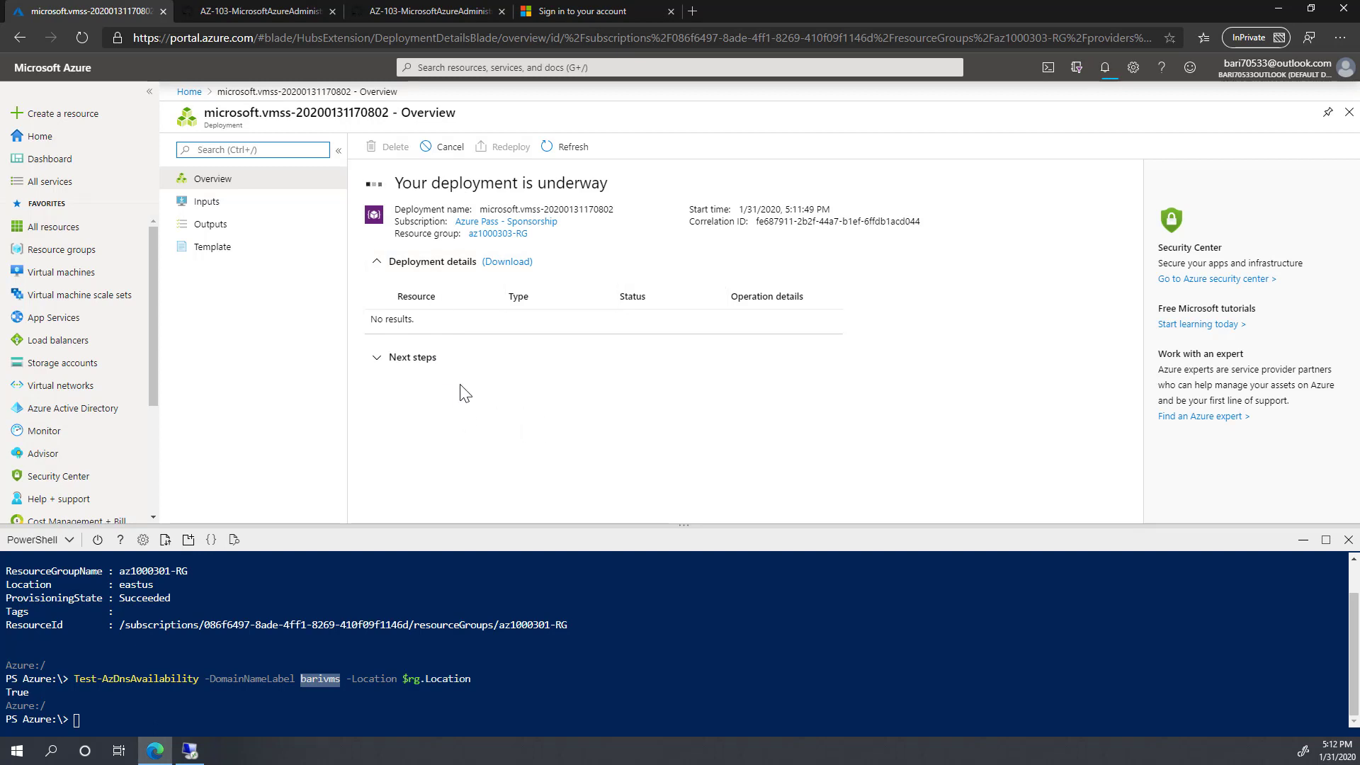
# Step: Refresh the scale sets list and open az1000303vmss0 once its deployment succeeds
pyautogui.click(97, 296)
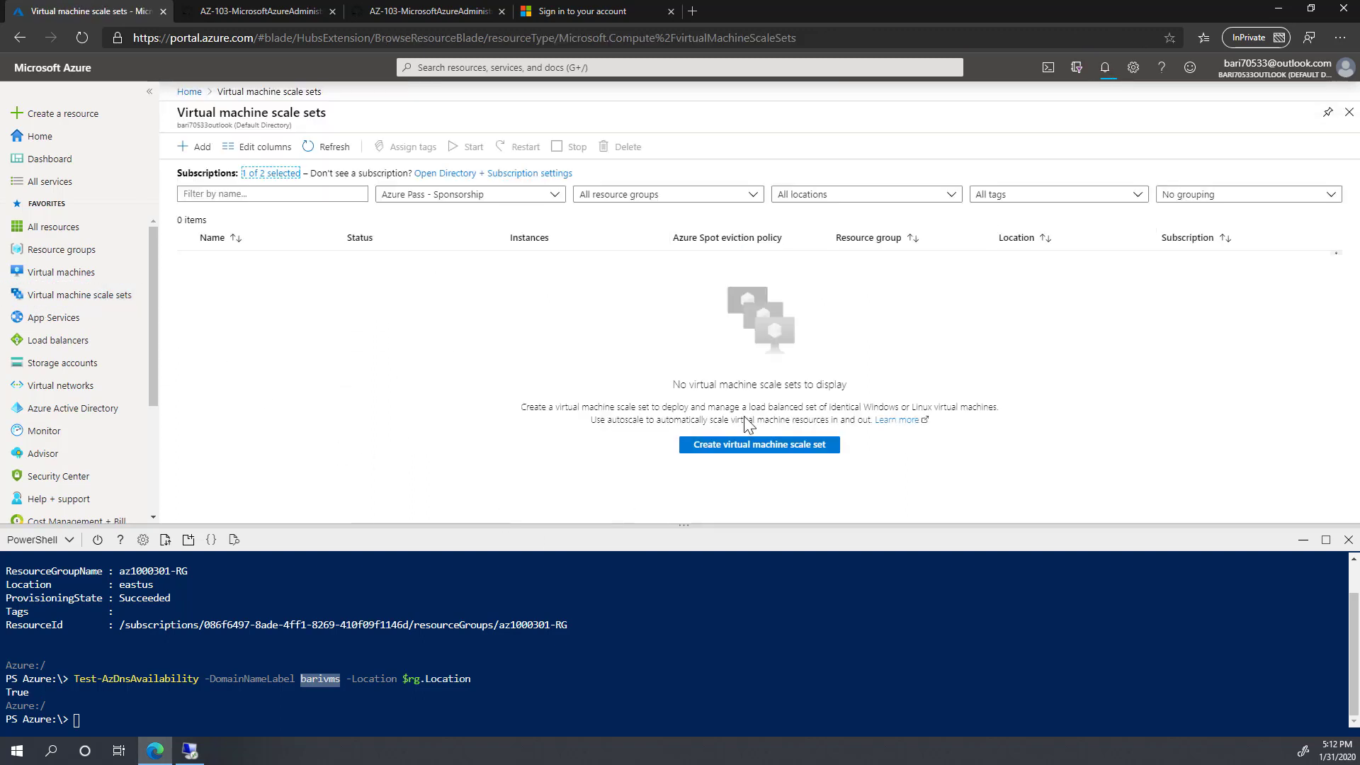
pyautogui.click(326, 151)
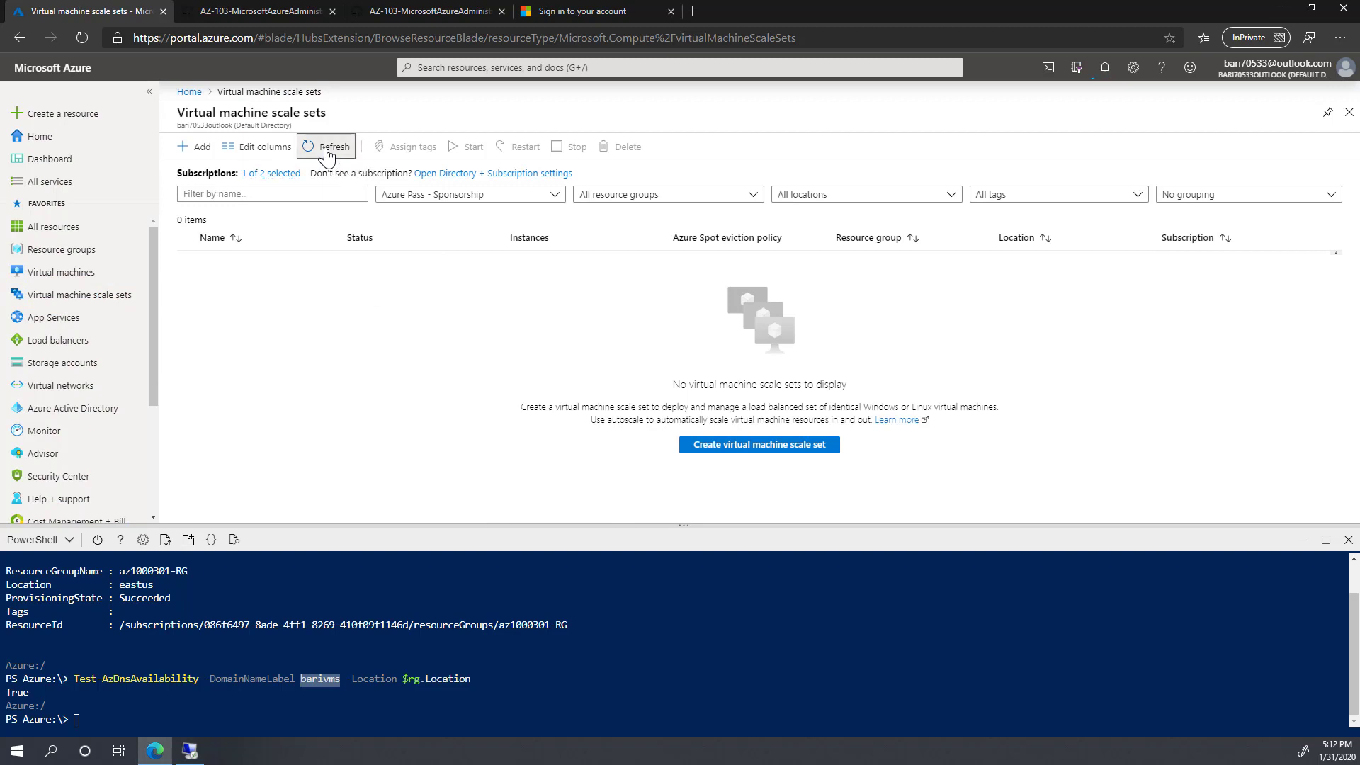
pyautogui.click(1108, 69)
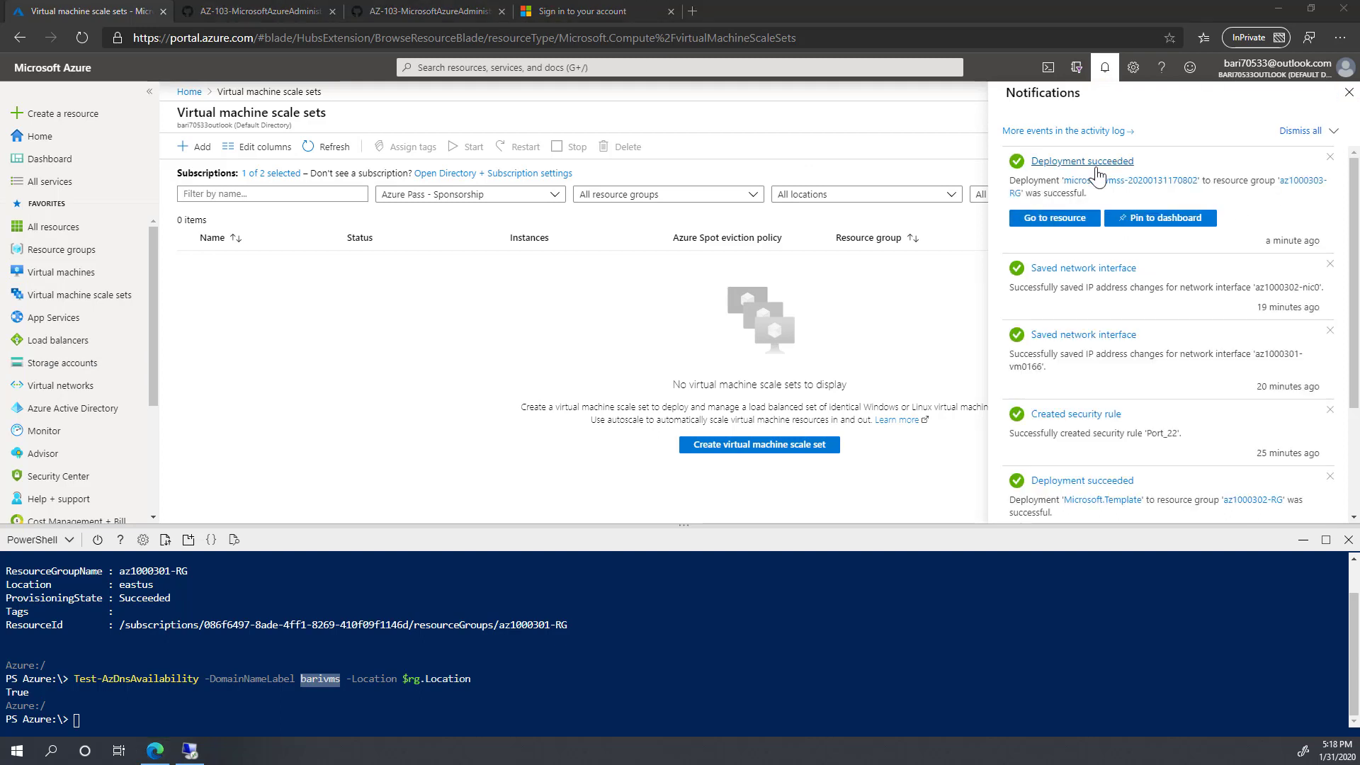
pyautogui.click(1062, 222)
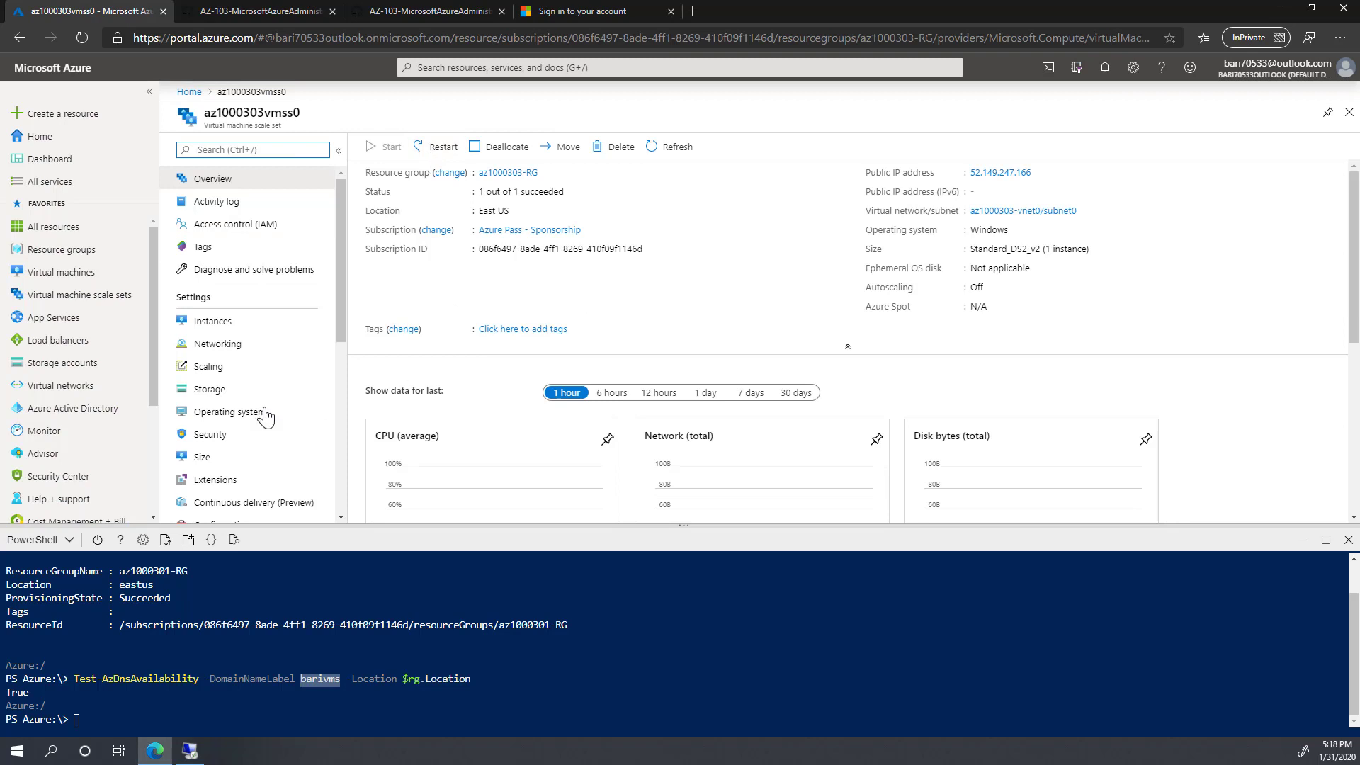
# Step: Copy the public IP 52.149.247.166 and load it in a new browser tab, then return
pyautogui.click(219, 327)
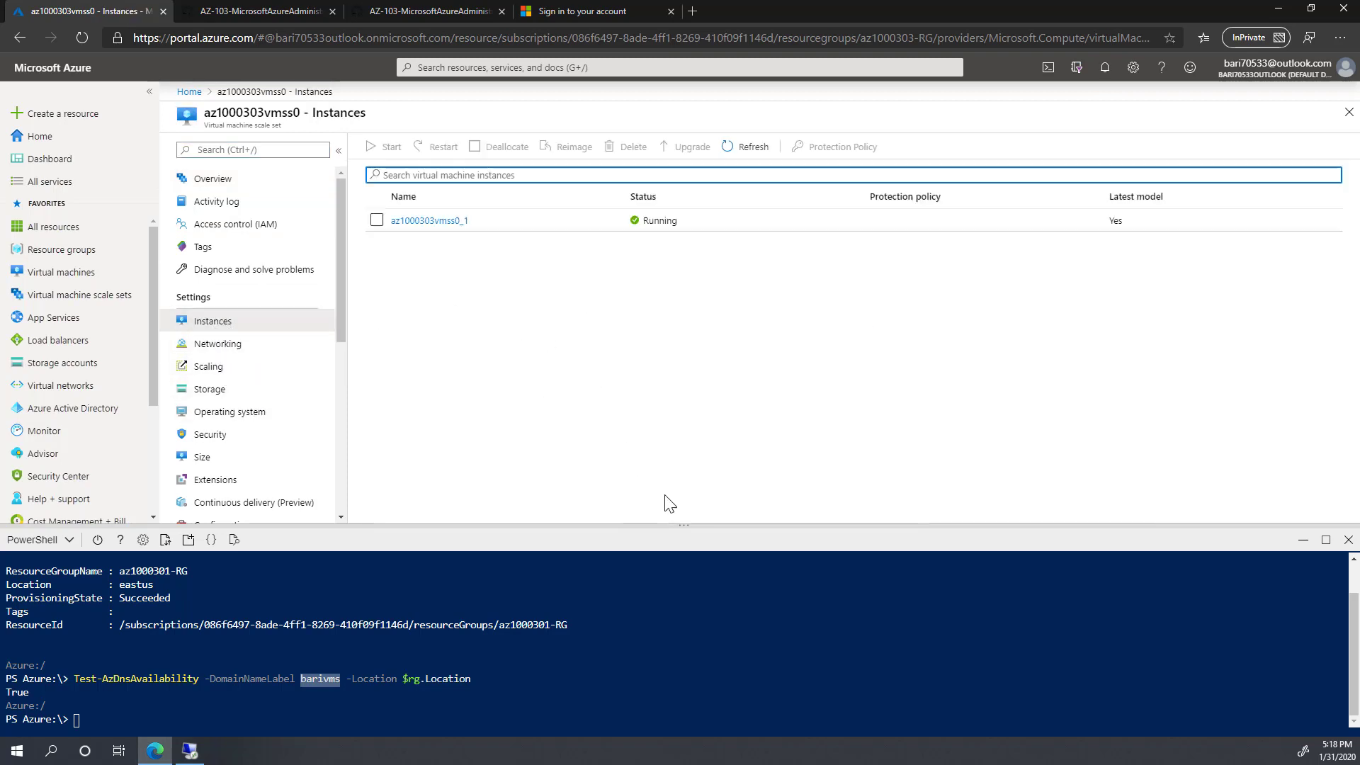
pyautogui.moveTo(685, 526); pyautogui.dragTo(678, 670)
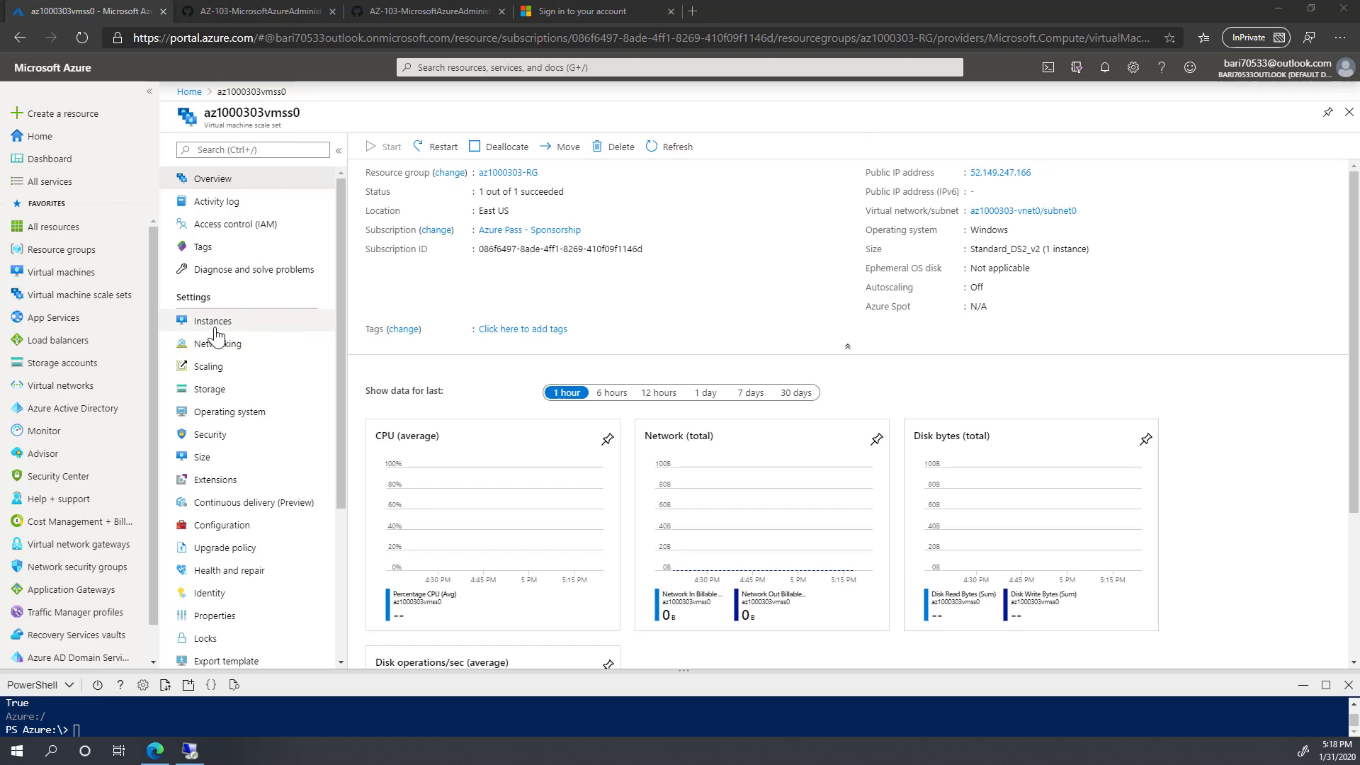
pyautogui.click(1040, 174)
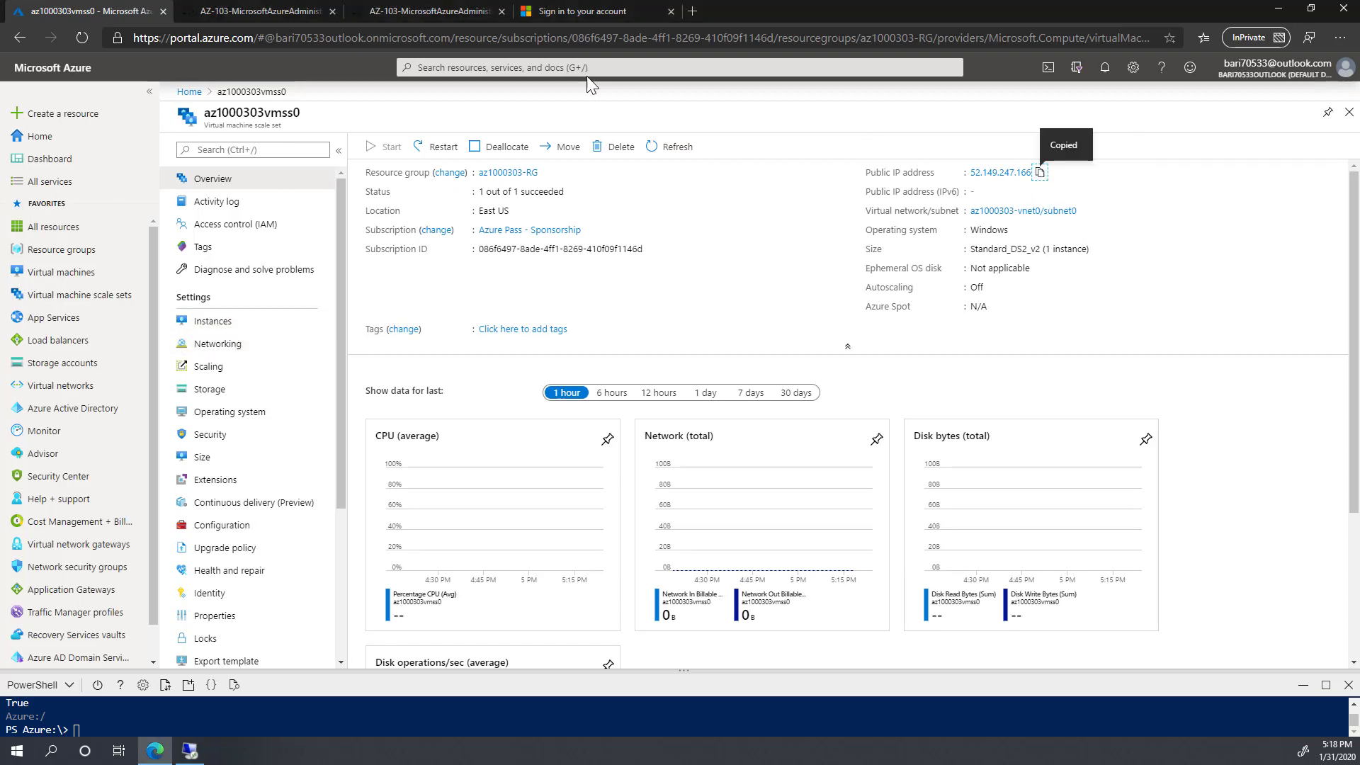
pyautogui.click(694, 10)
pyautogui.hotkey('ctrl', 'v')
pyautogui.press('Return')
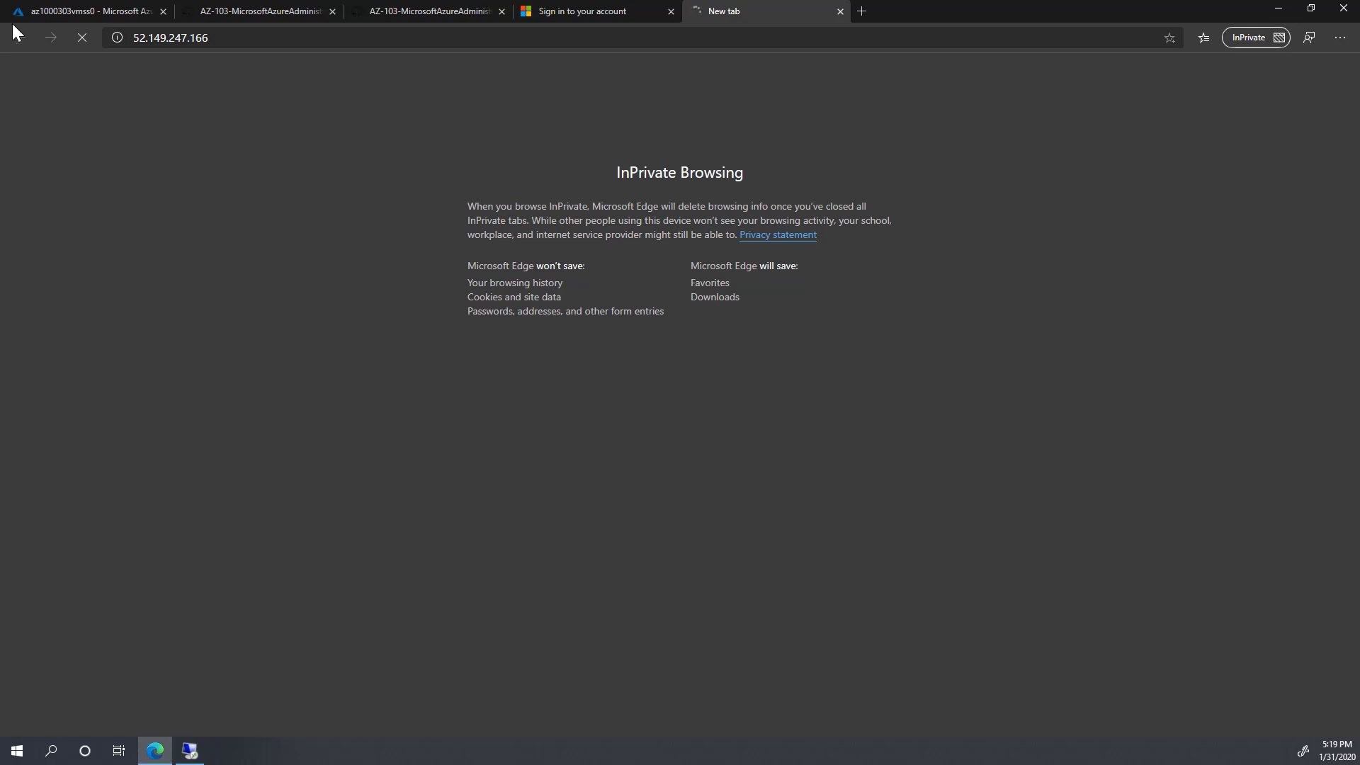
pyautogui.click(75, 12)
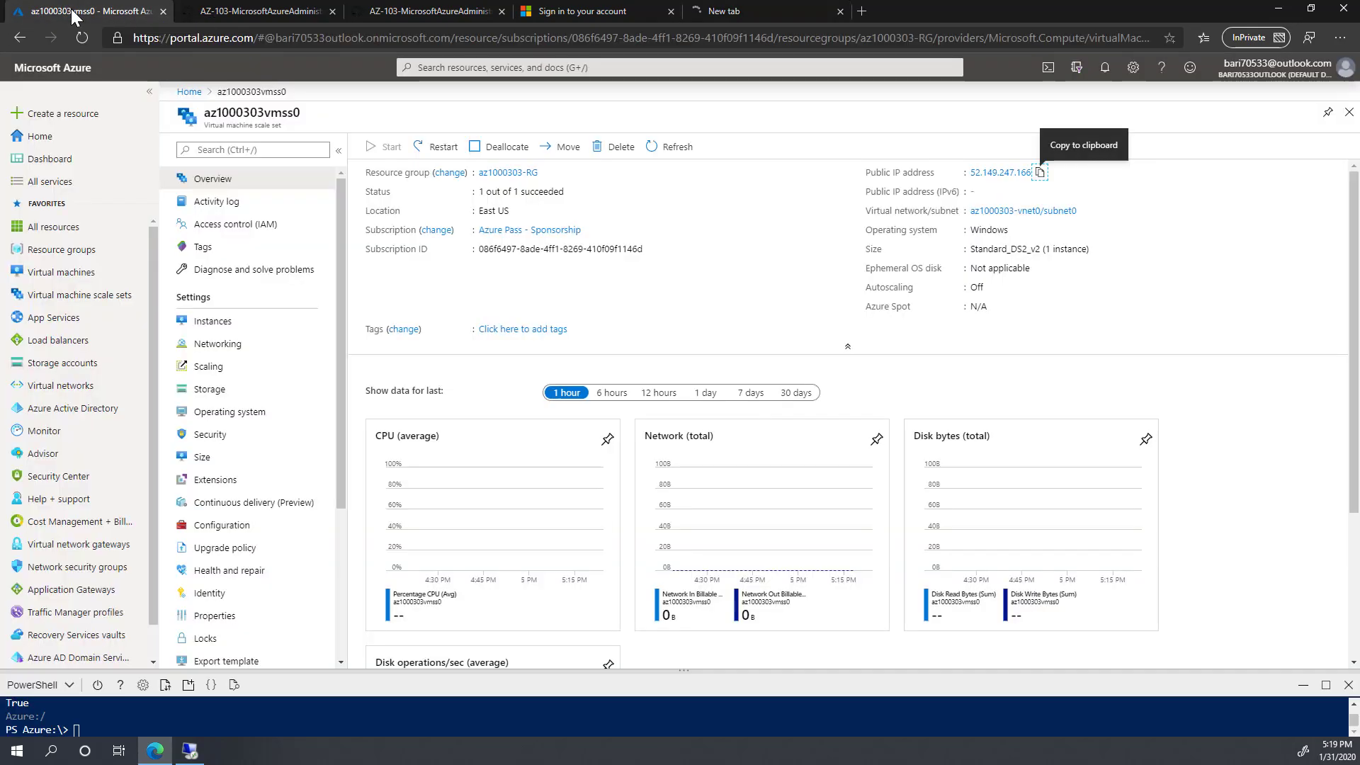
# Step: Start adding a PowerShell Desired State Configuration extension to az1000303vmss0
pyautogui.click(215, 482)
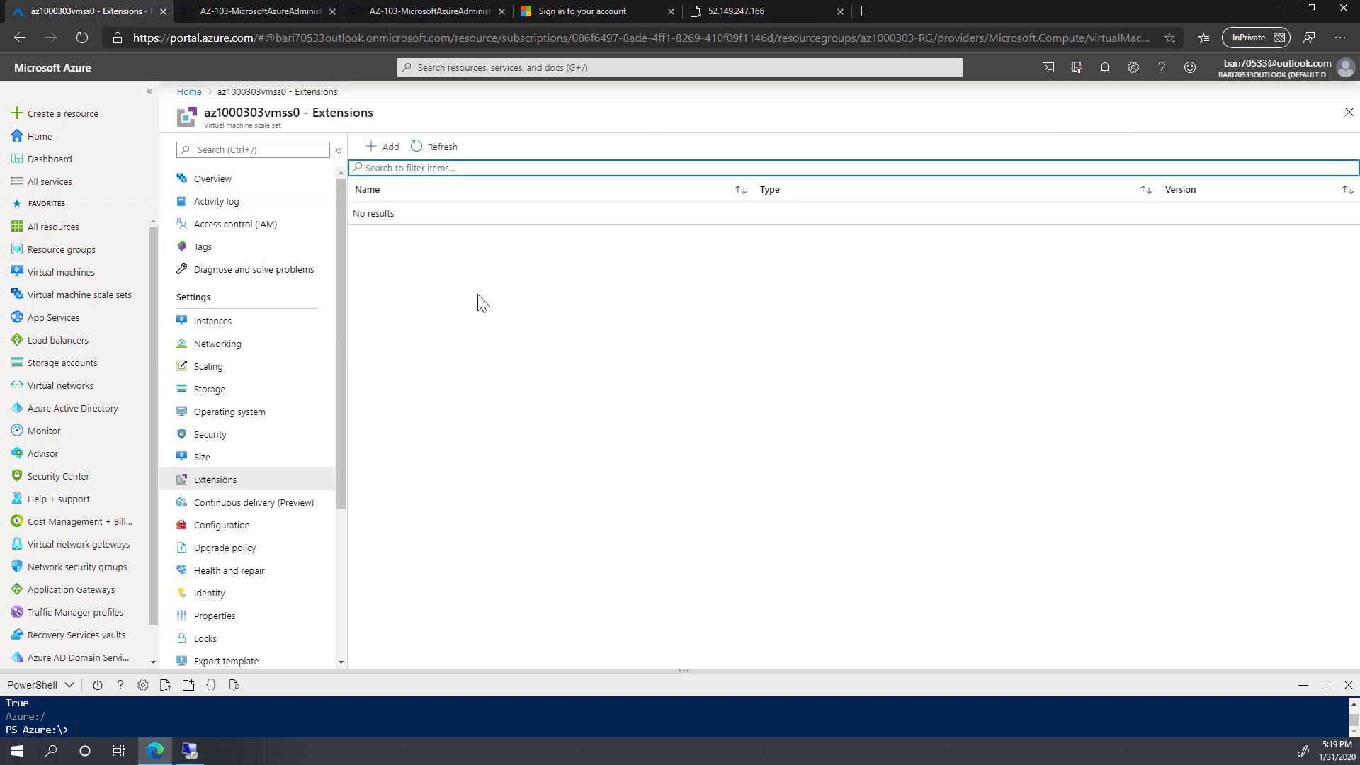
pyautogui.click(384, 146)
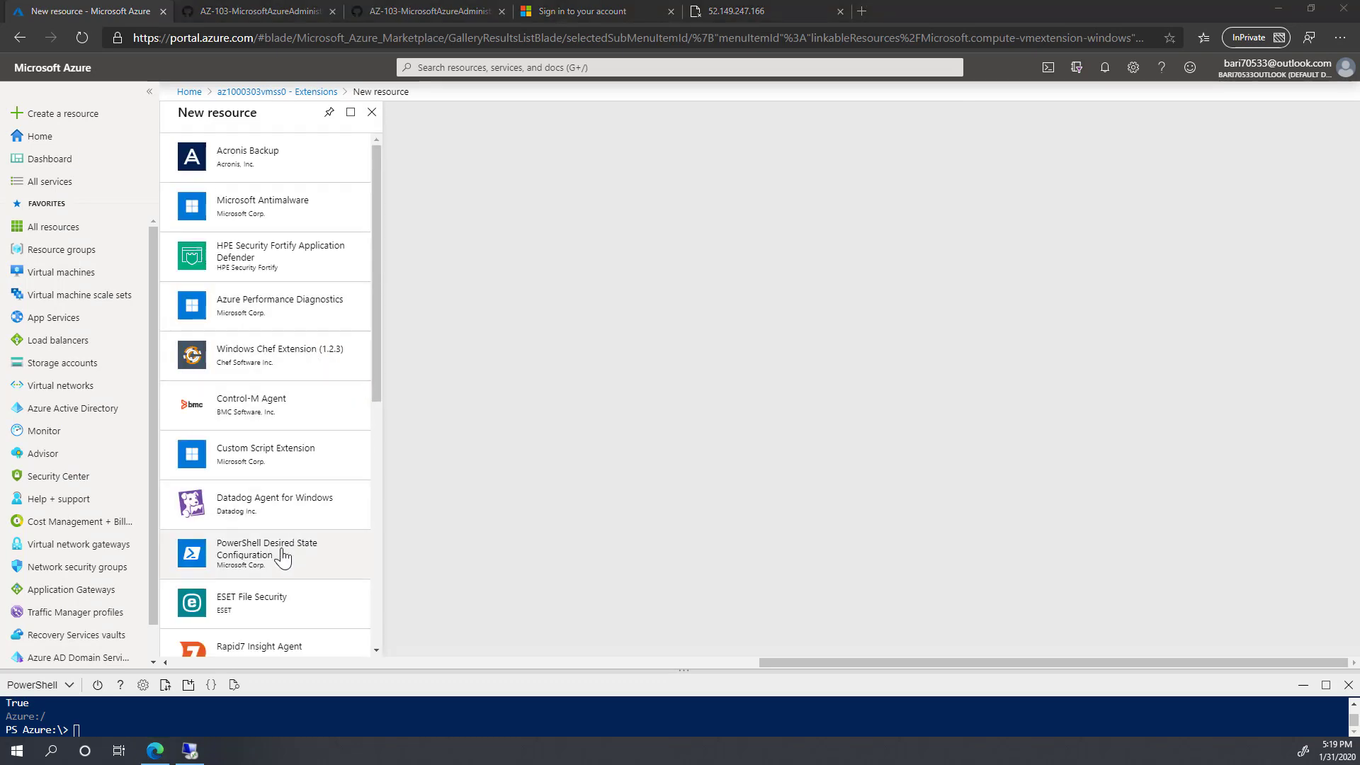
pyautogui.click(257, 556)
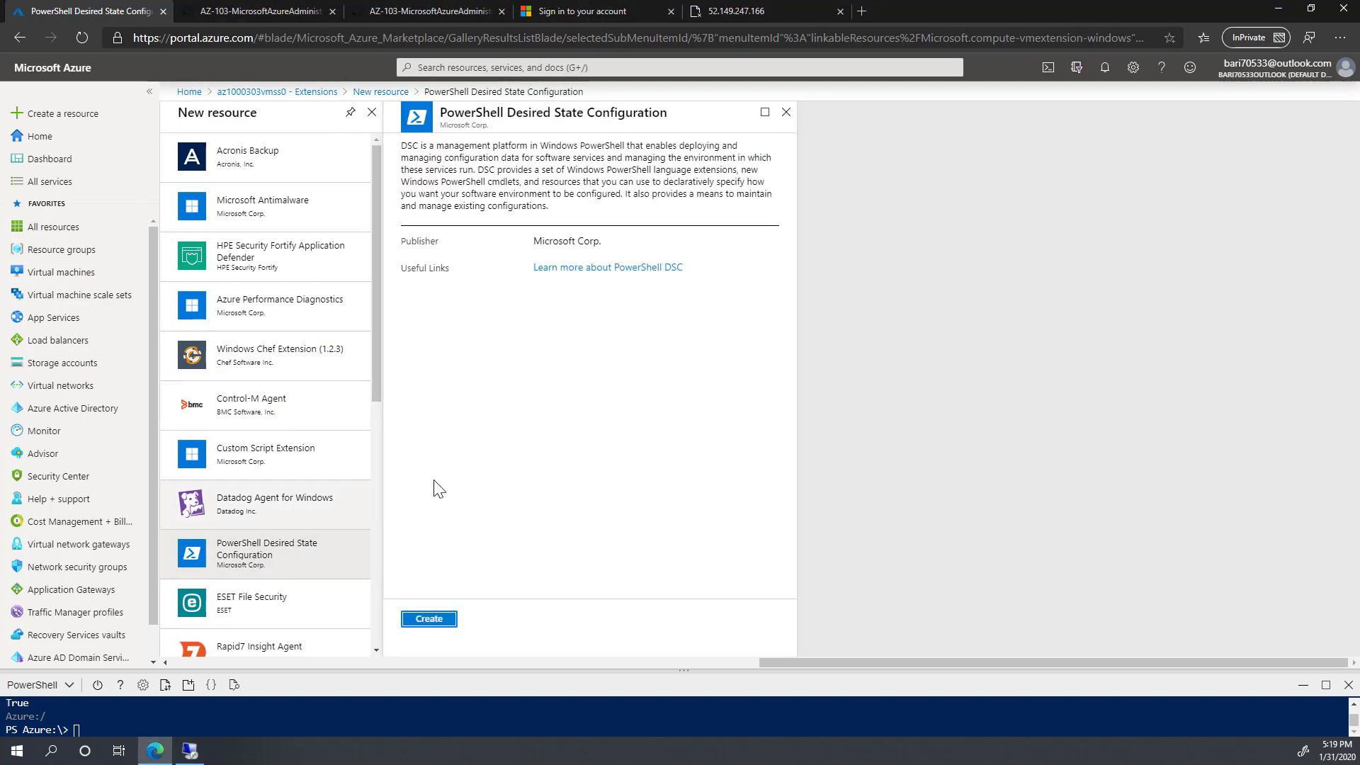
pyautogui.click(431, 620)
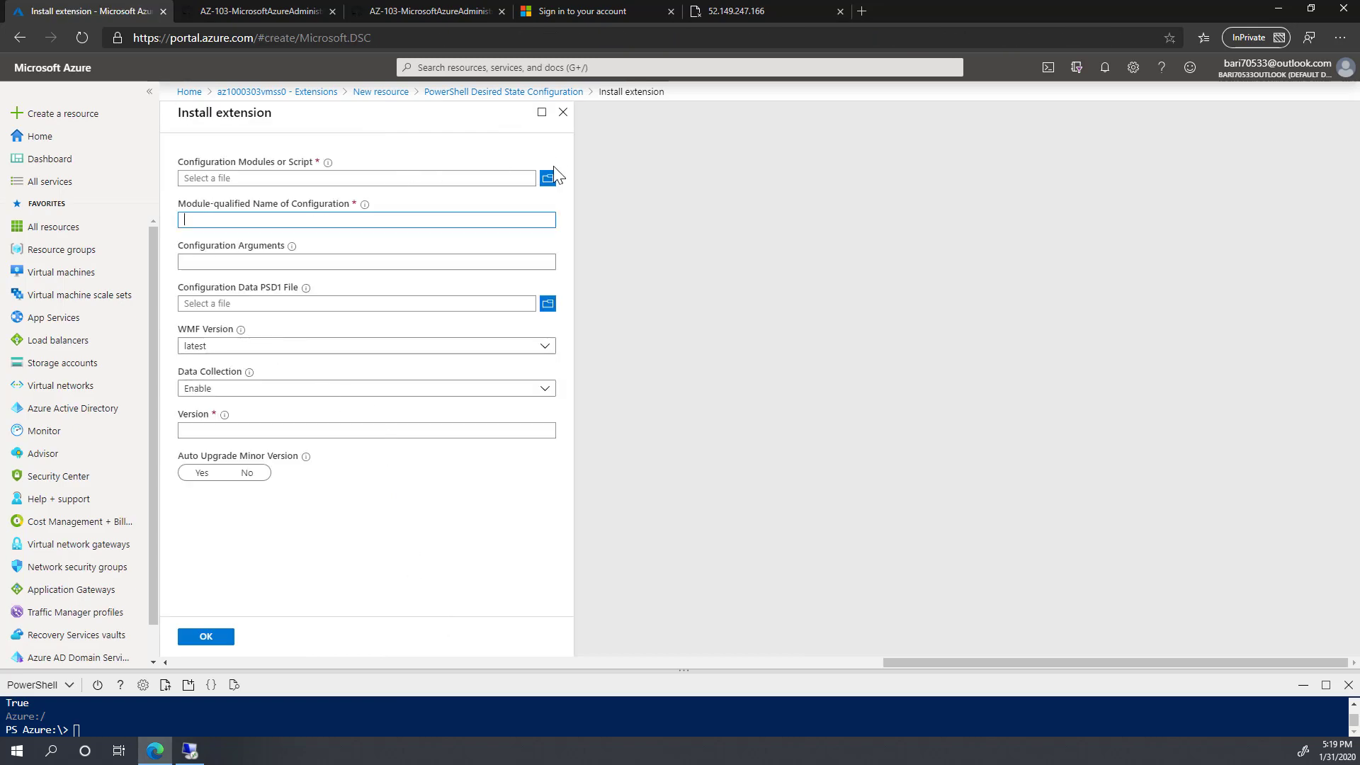
# Step: Upload az-100-03_install_iis_vmss.zip as the module and set the configuration name IISInstall
pyautogui.click(552, 178)
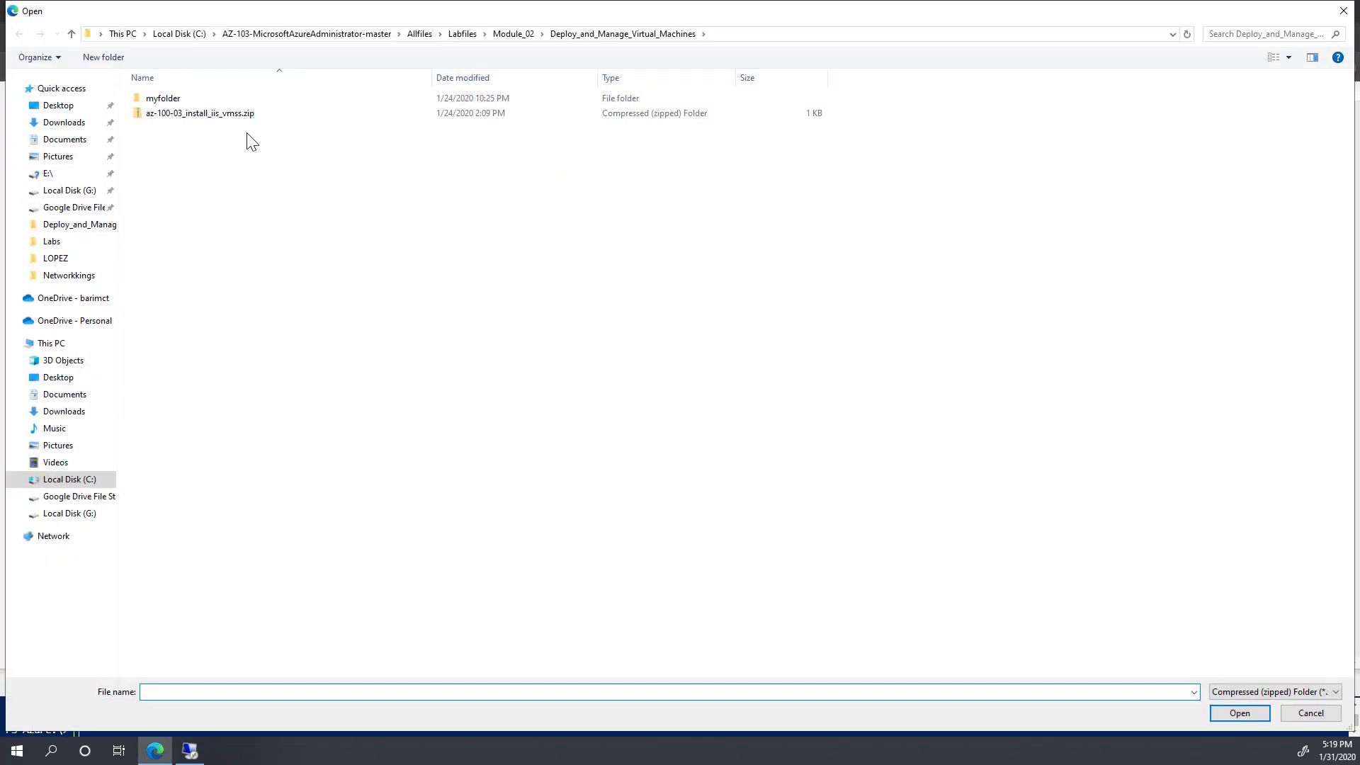
pyautogui.click(200, 119)
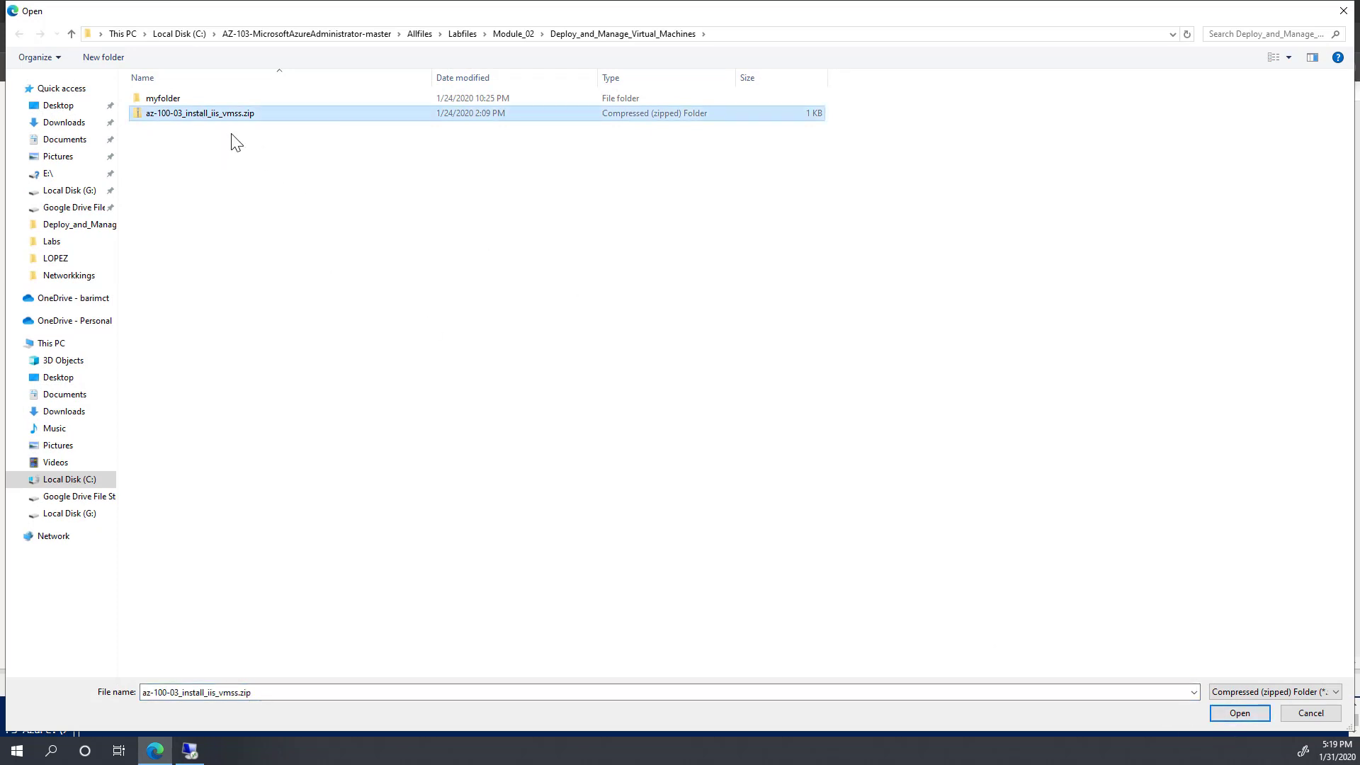
pyautogui.click(1240, 713)
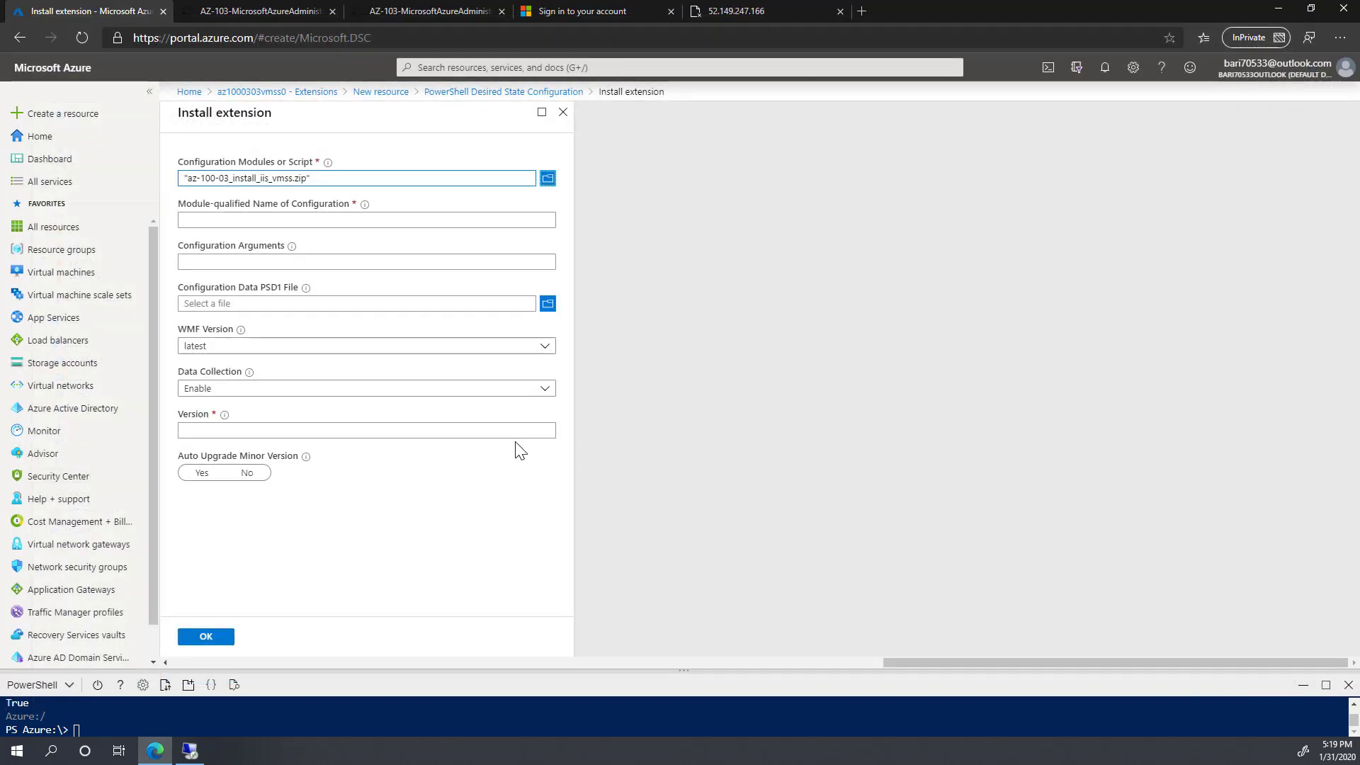
pyautogui.click(229, 223)
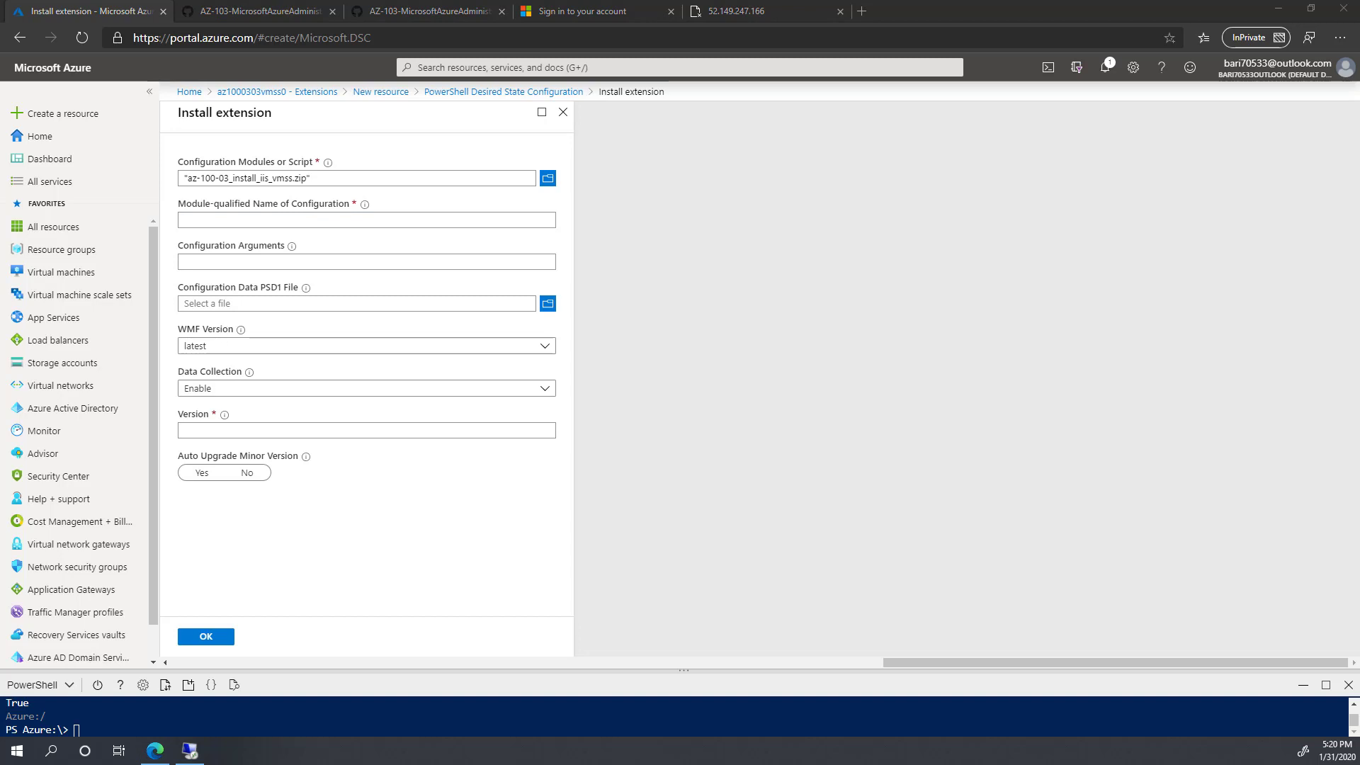
pyautogui.click(215, 222)
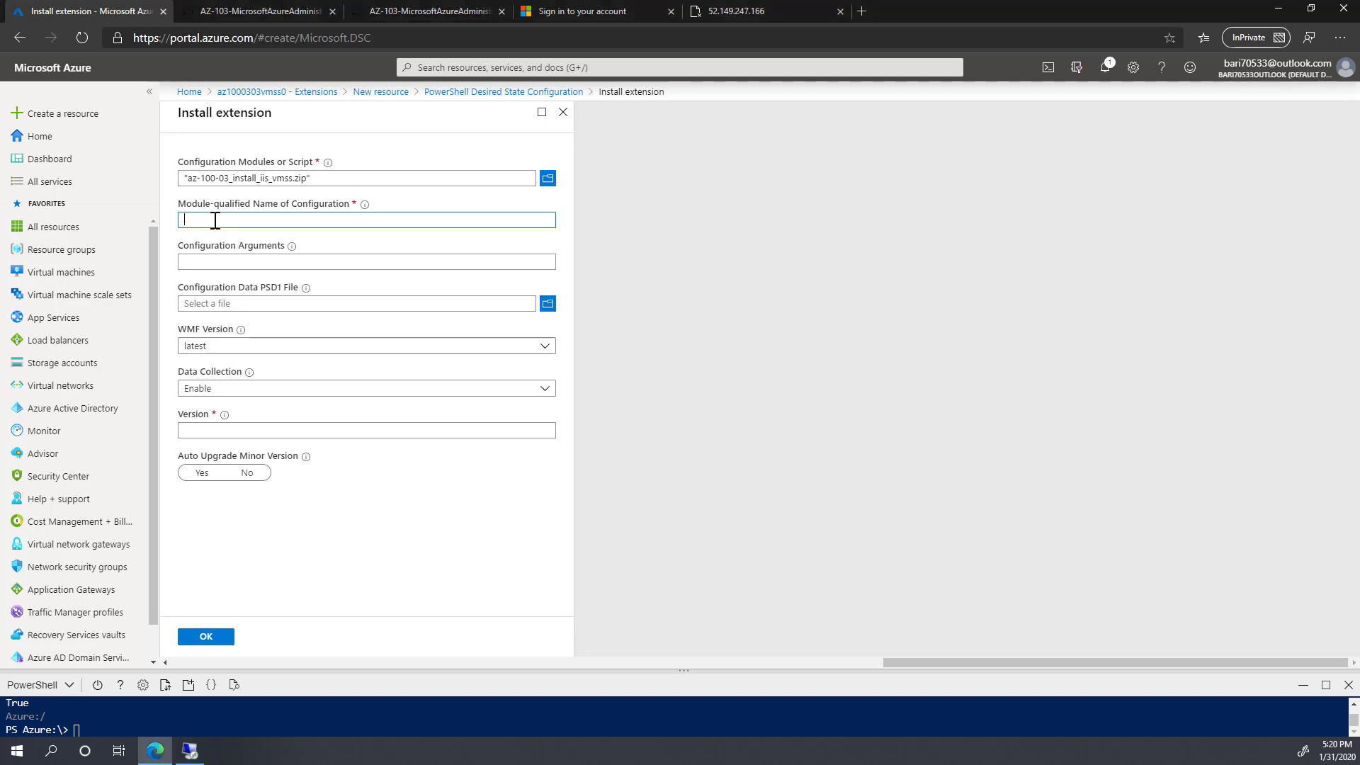
pyautogui.write('az-100-03_install_iis_vmss.ps1\\IISInstall')
pyautogui.click(241, 264)
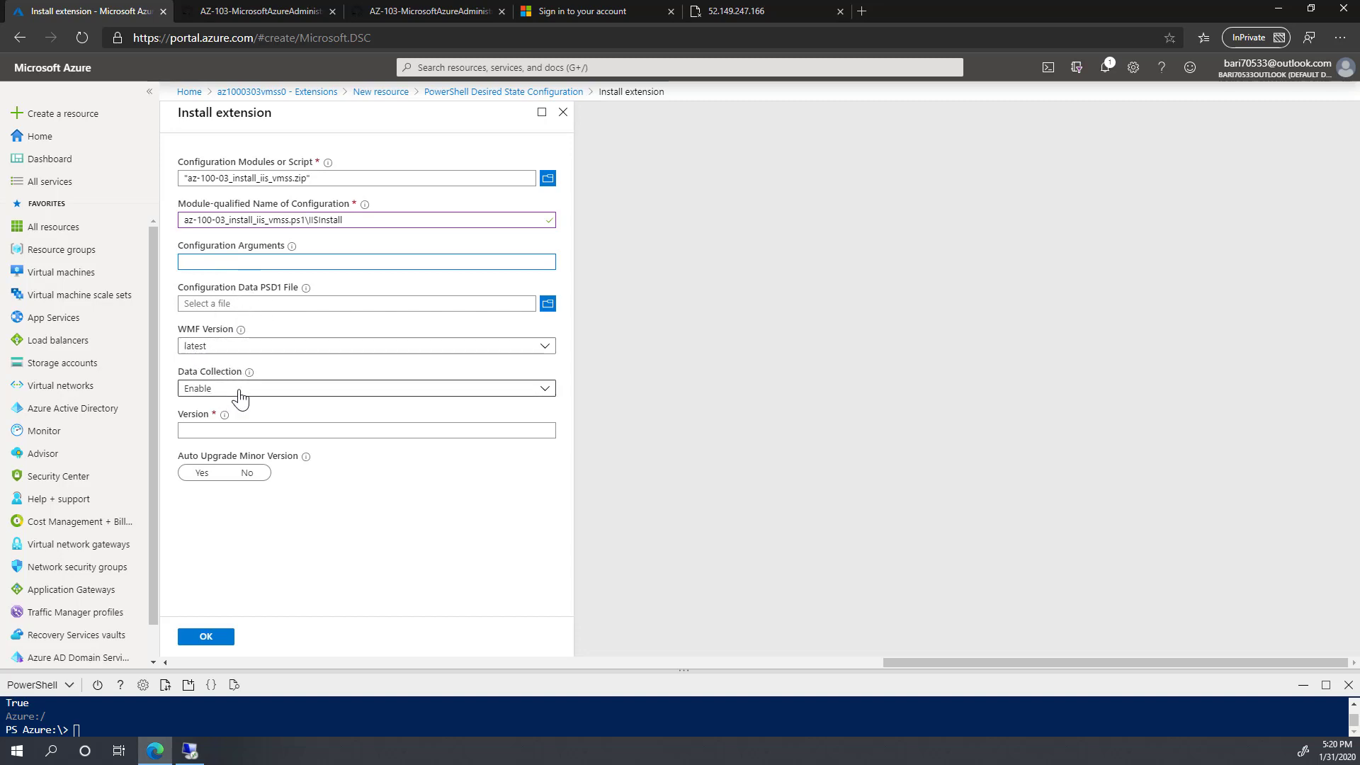
# Step: Set data collection Disable, version 2.76, auto minor upgrade Yes, and install the extension
pyautogui.click(213, 390)
pyautogui.click(203, 434)
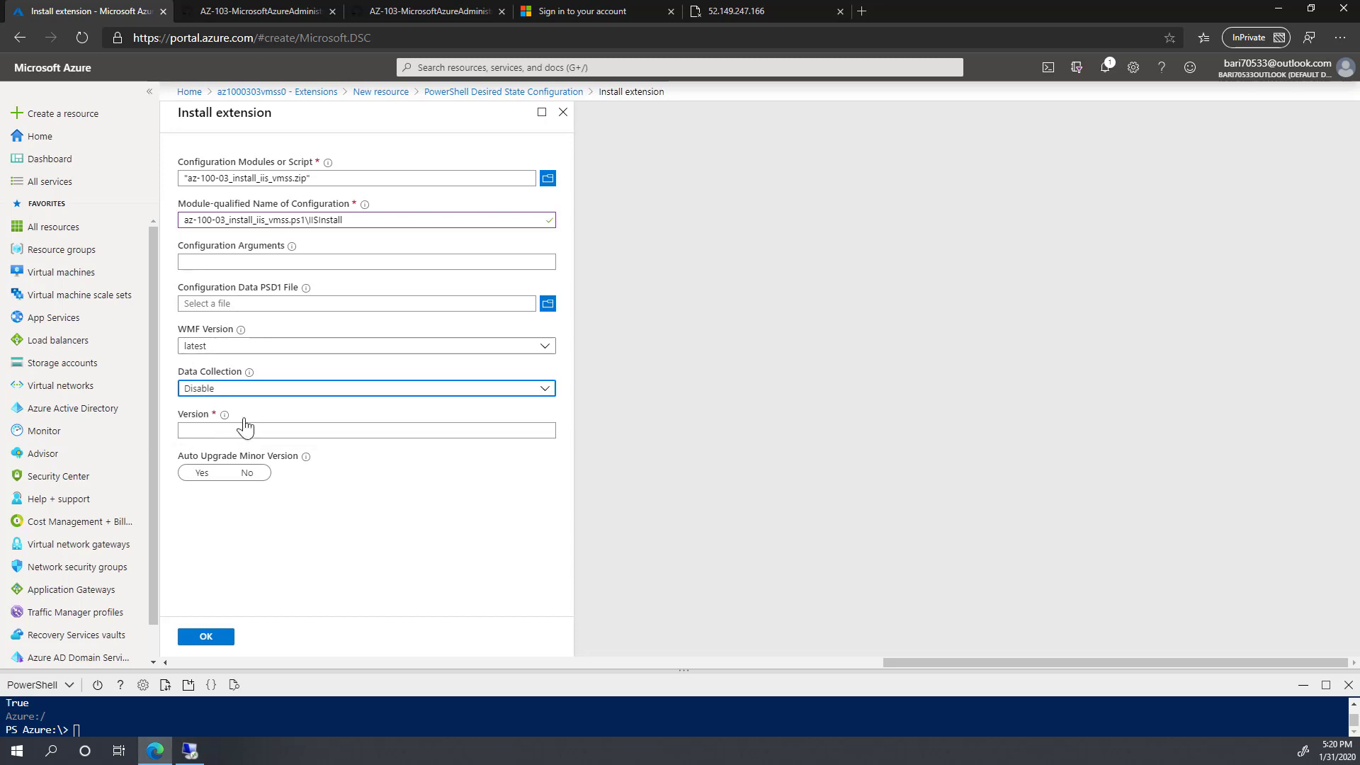
pyautogui.click(260, 429)
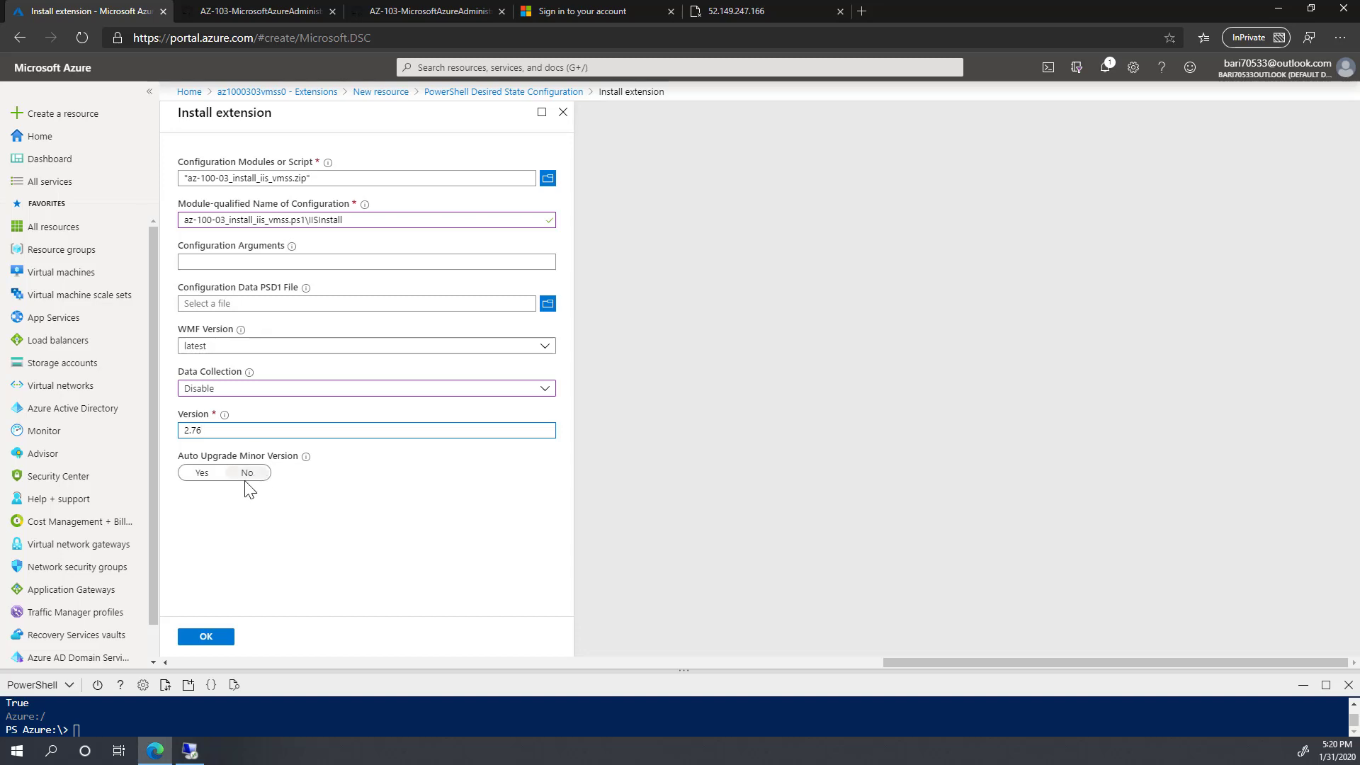
pyautogui.click(204, 475)
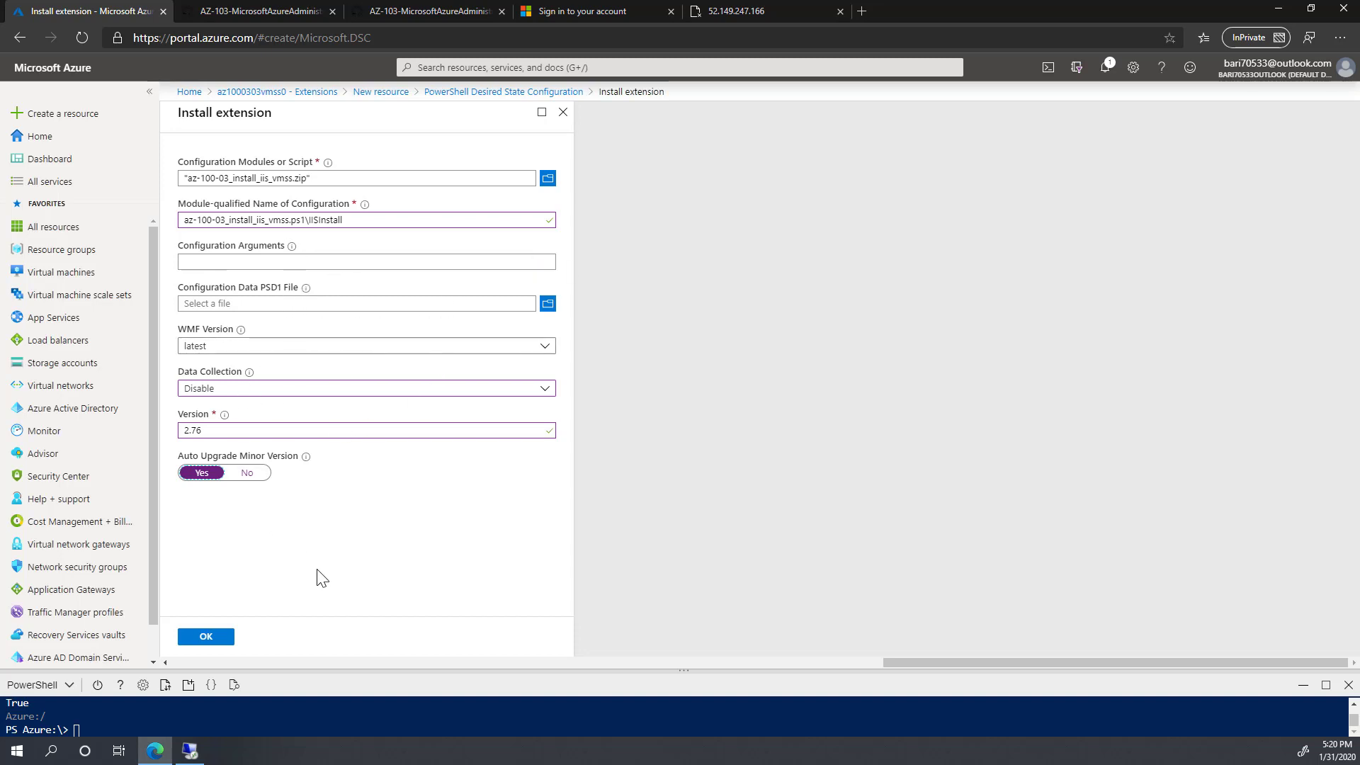
pyautogui.click(206, 638)
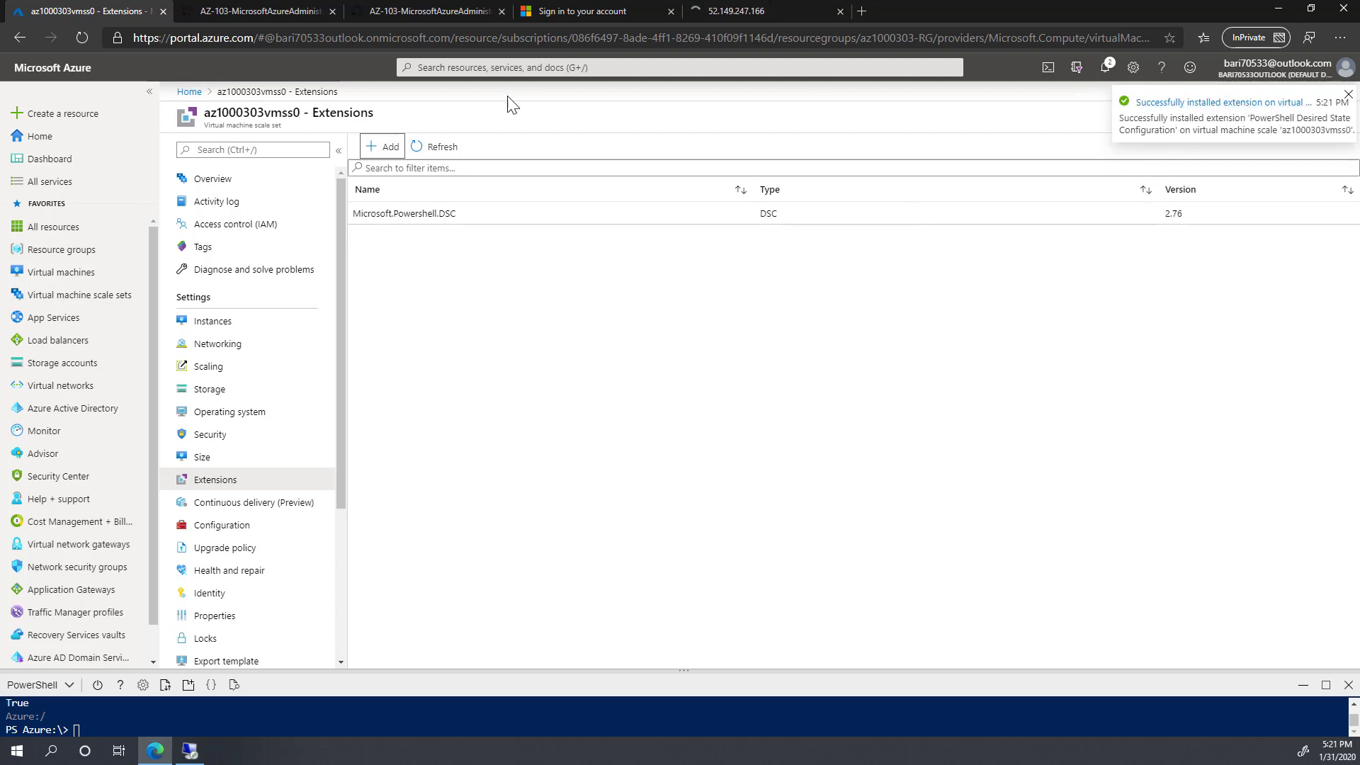
# Step: Refresh the extensions list, then reopen az1000303vmss0 and view its Instances page
pyautogui.click(435, 146)
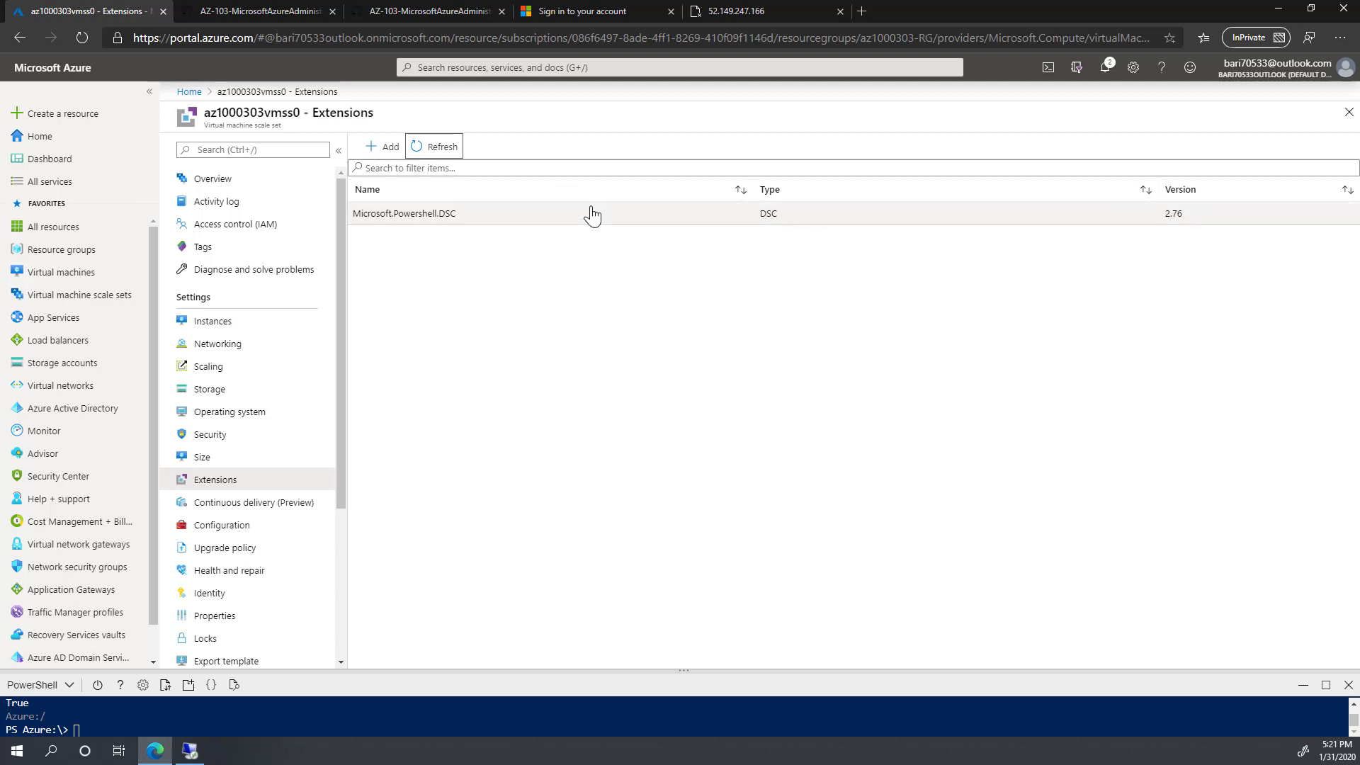
pyautogui.click(435, 149)
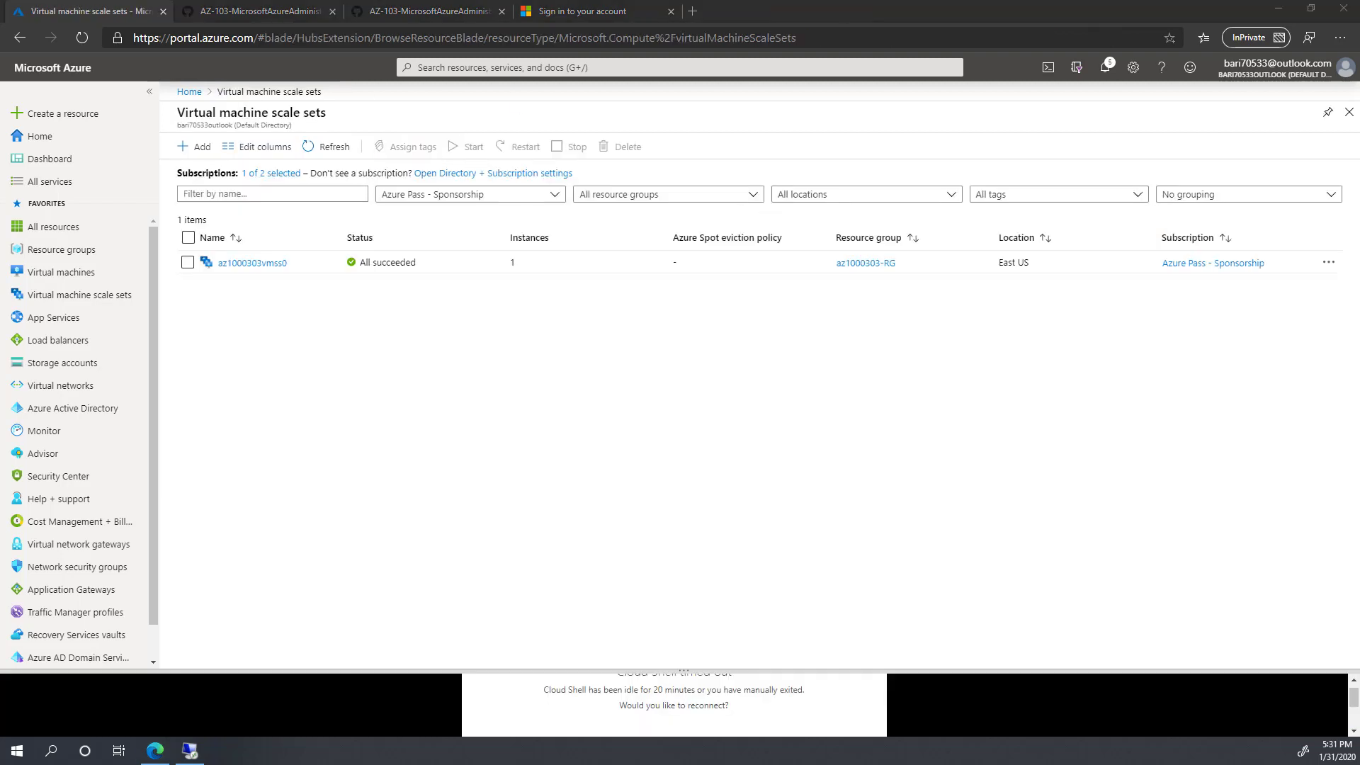
pyautogui.click(254, 264)
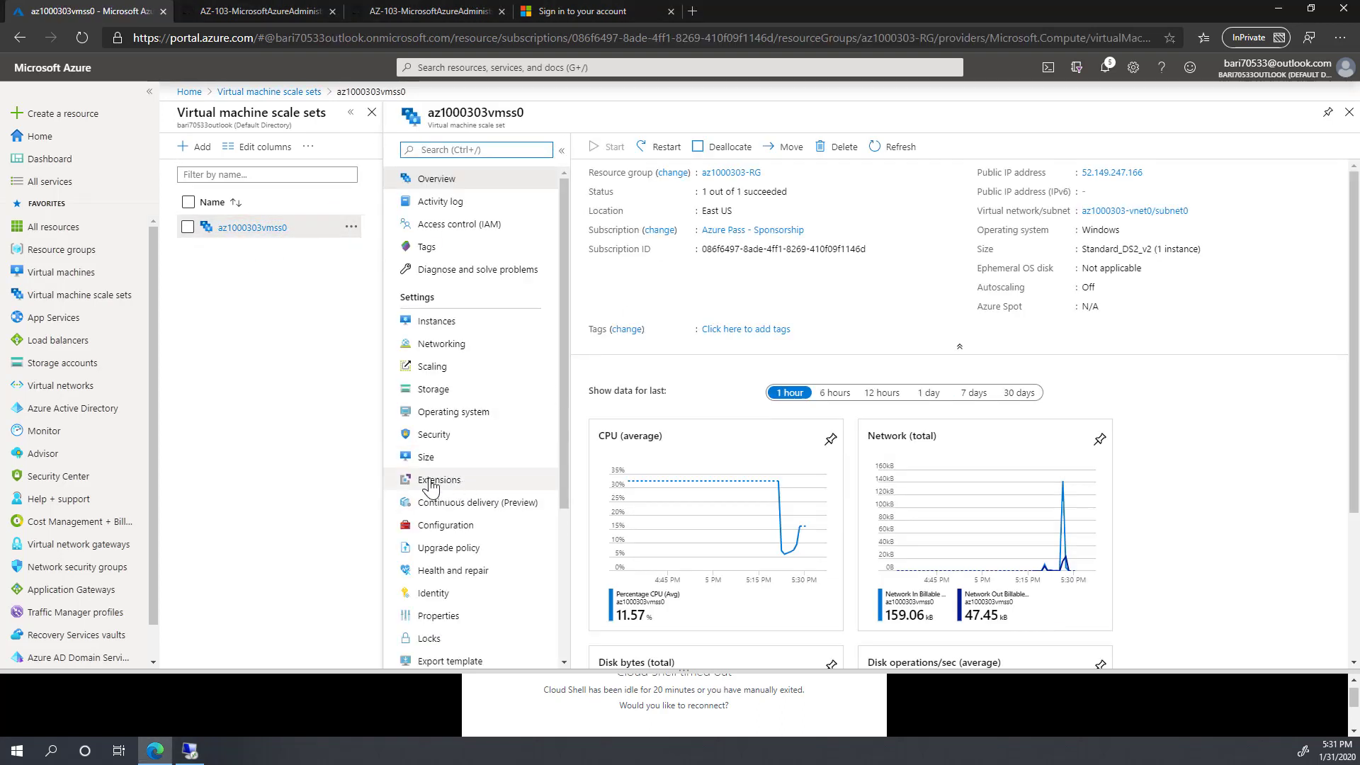
pyautogui.click(439, 480)
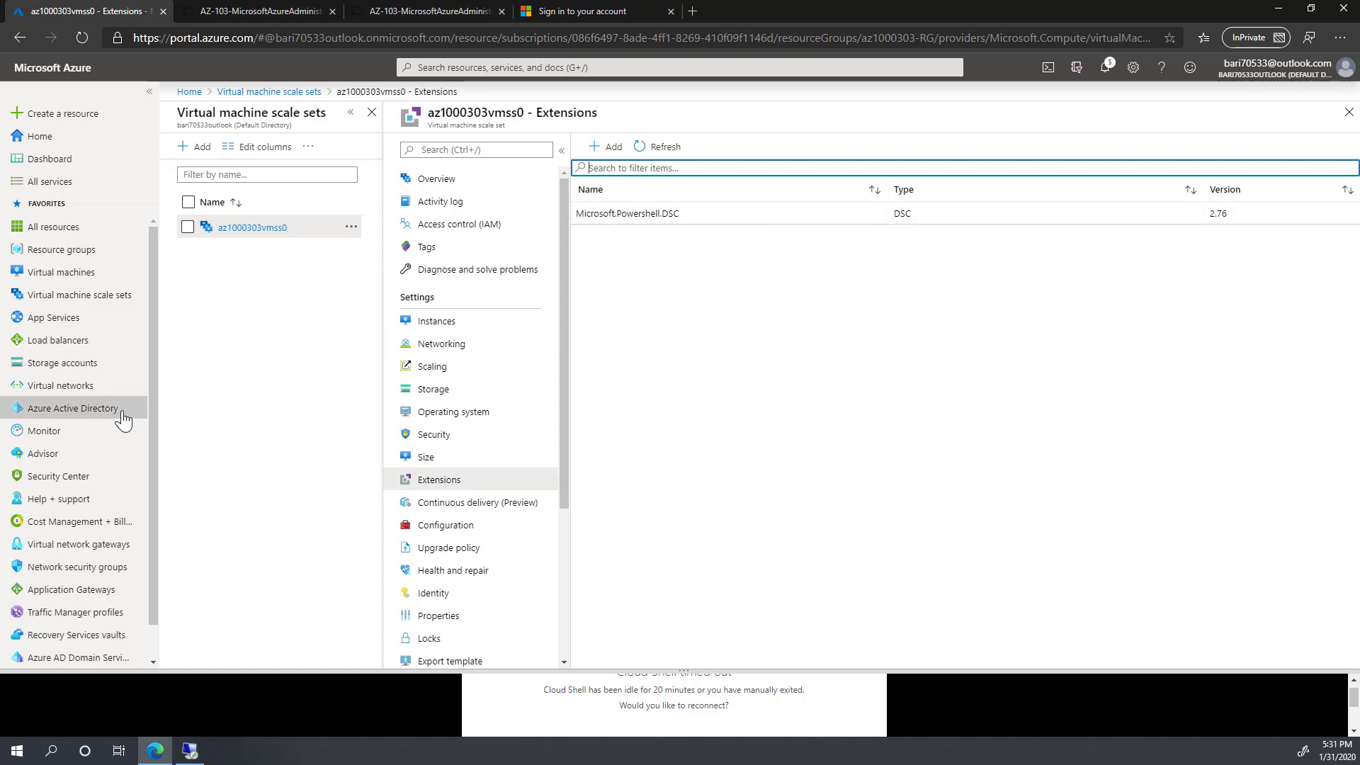
pyautogui.click(448, 325)
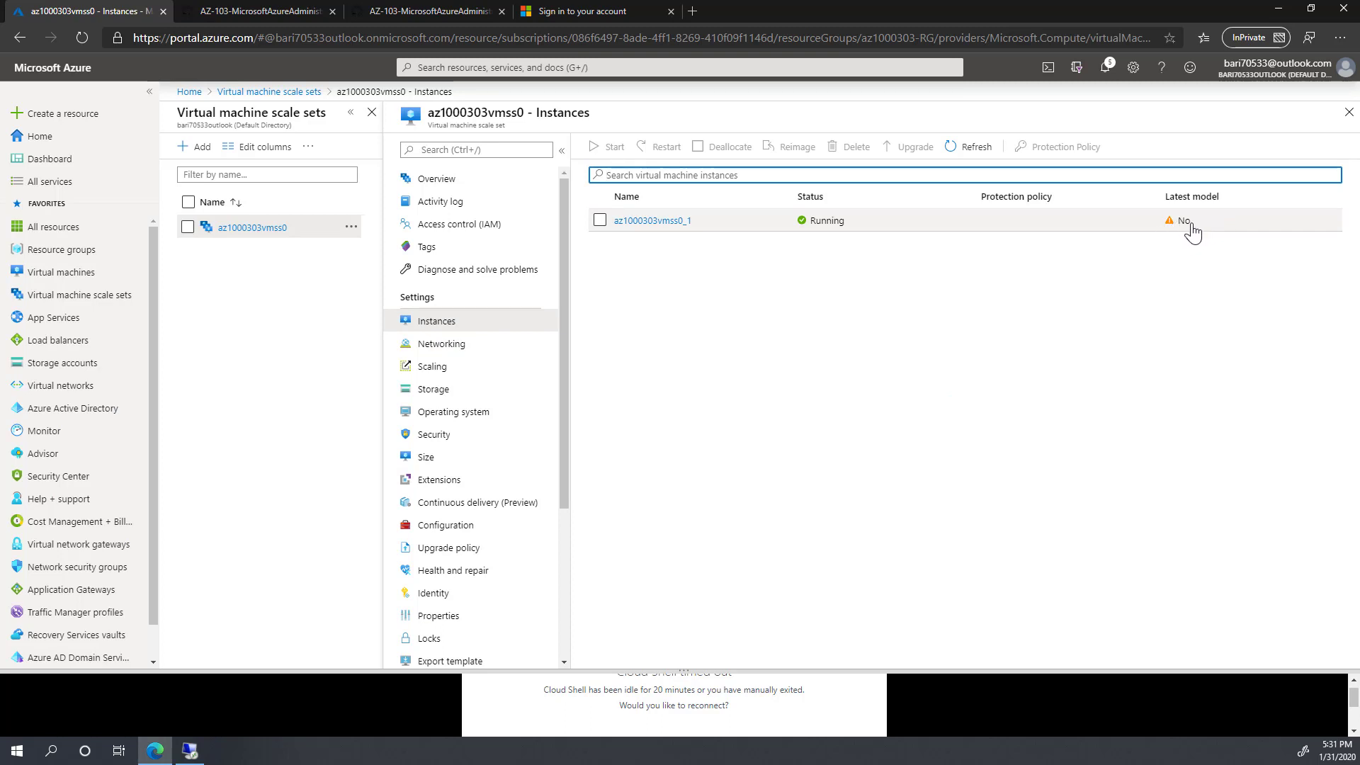
# Step: Select instance az1000303vmss0_1 and upgrade it to the latest model
pyautogui.click(600, 221)
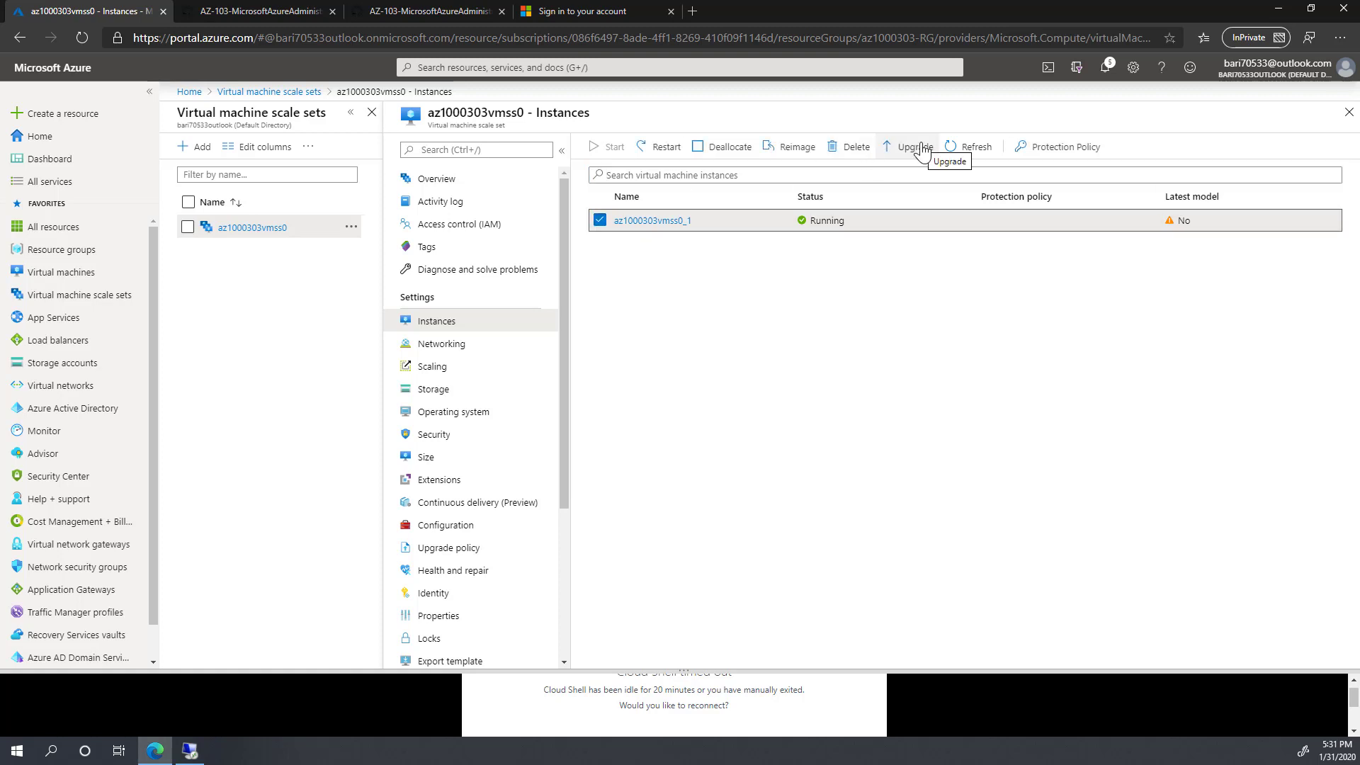
pyautogui.click(907, 148)
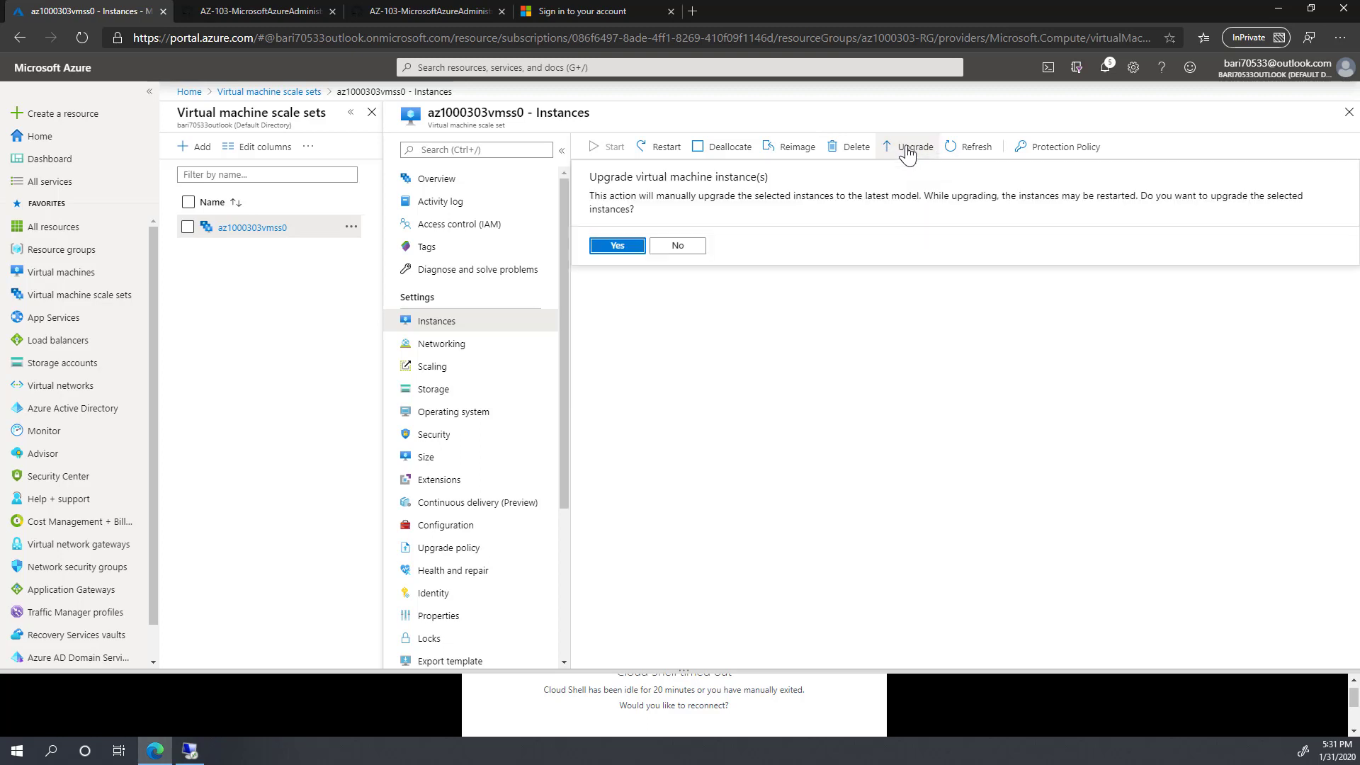
pyautogui.click(620, 247)
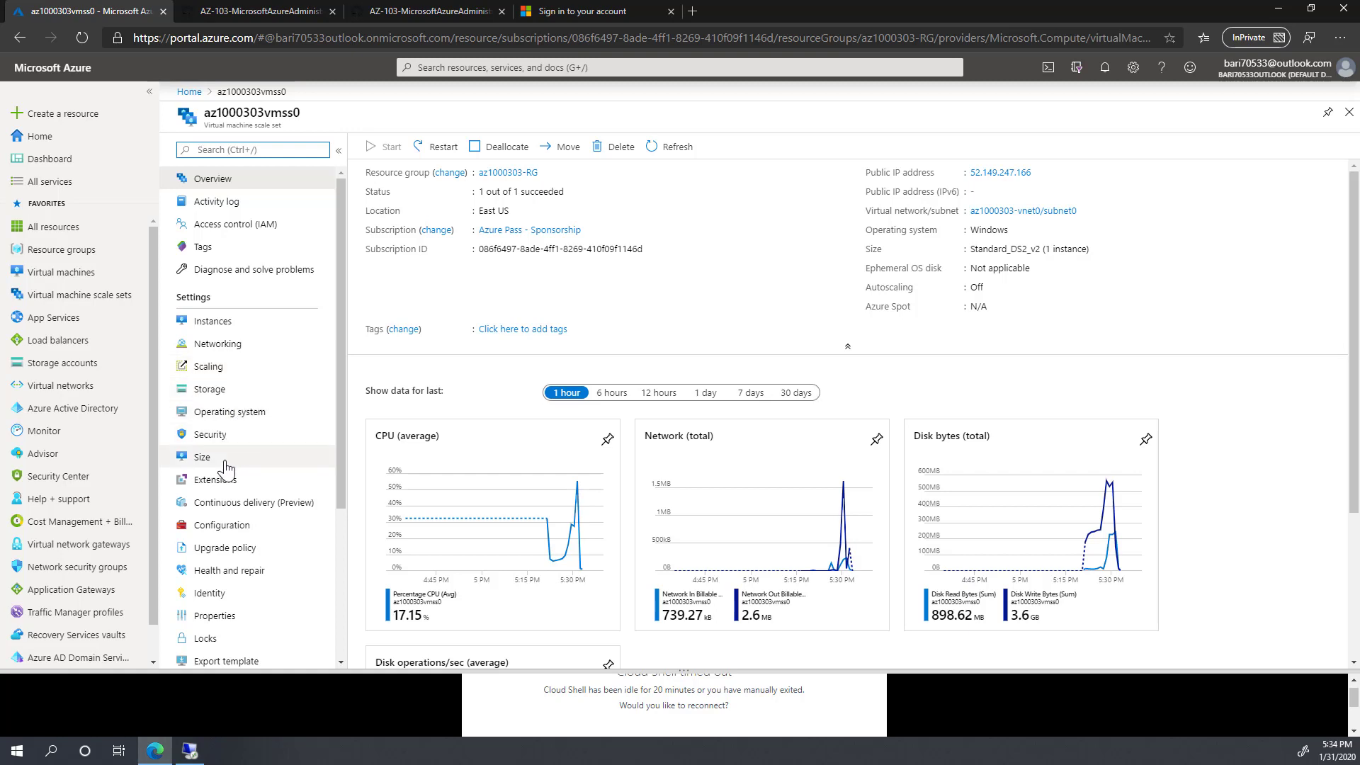
# Step: Review the az1000303vmss0_1 instance details, then copy public IP 52.149.247.166 from Overview
pyautogui.click(215, 321)
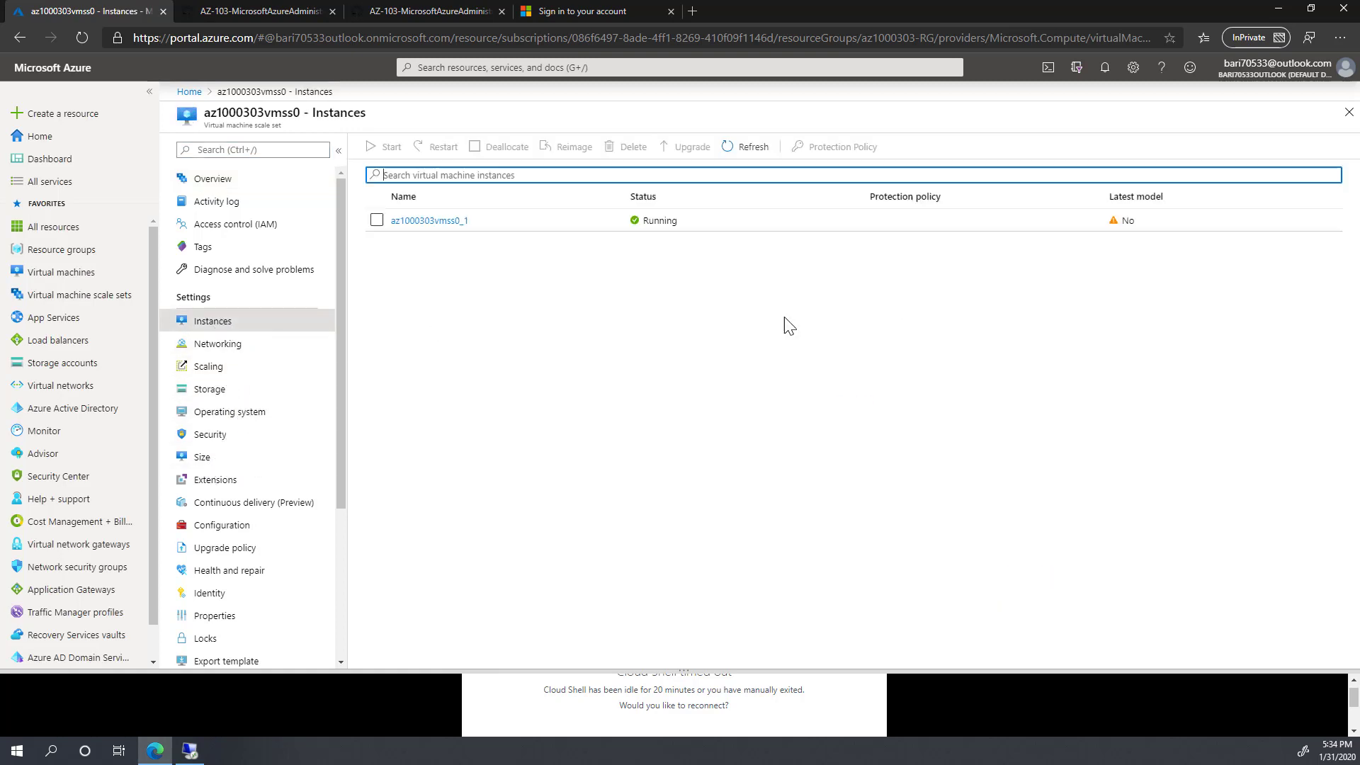
pyautogui.click(433, 221)
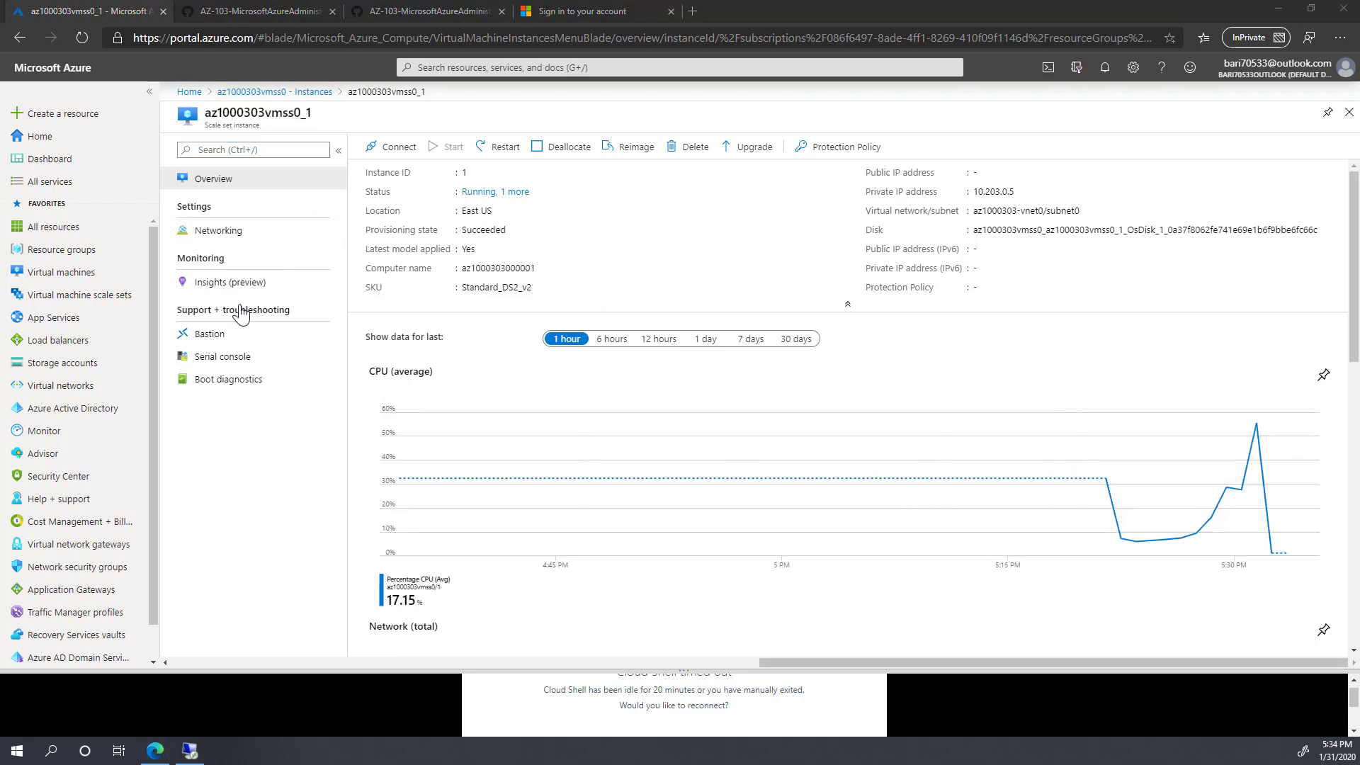
pyautogui.click(279, 92)
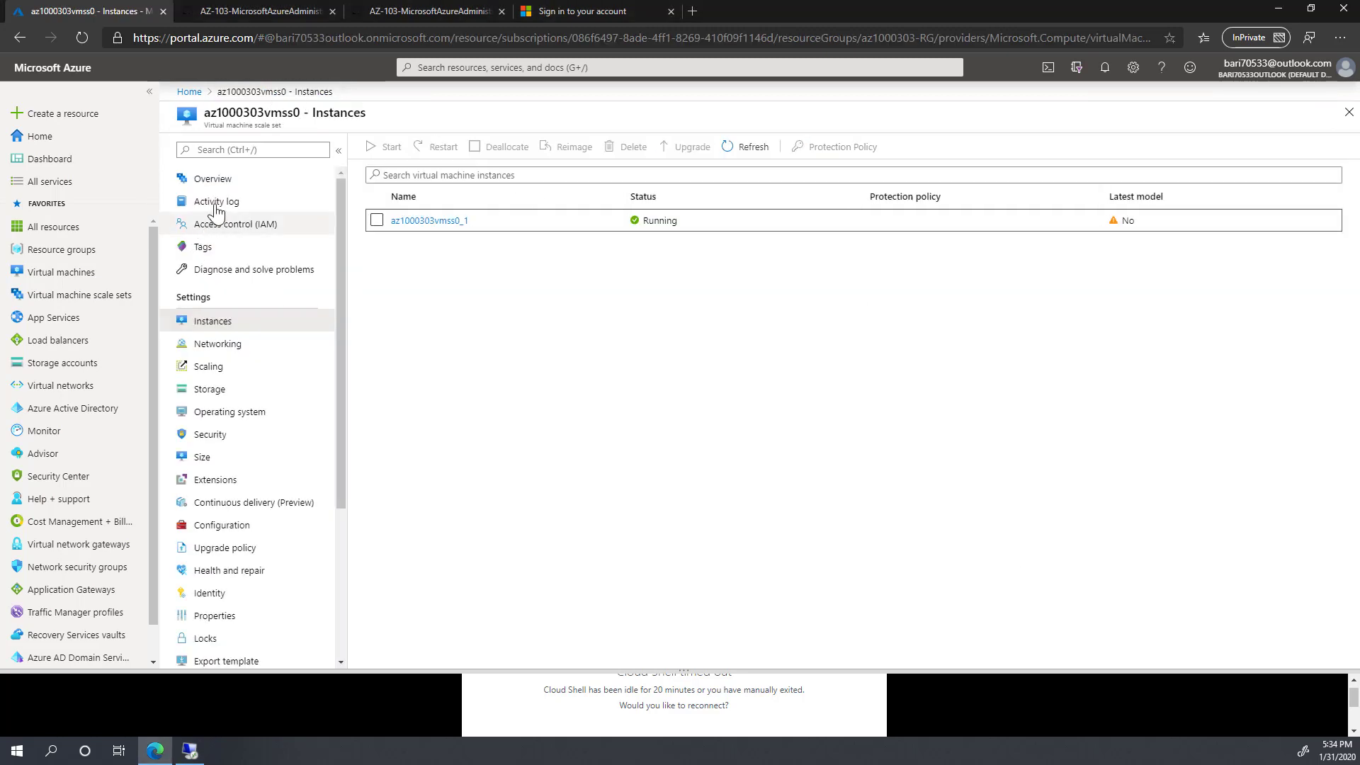
pyautogui.click(212, 178)
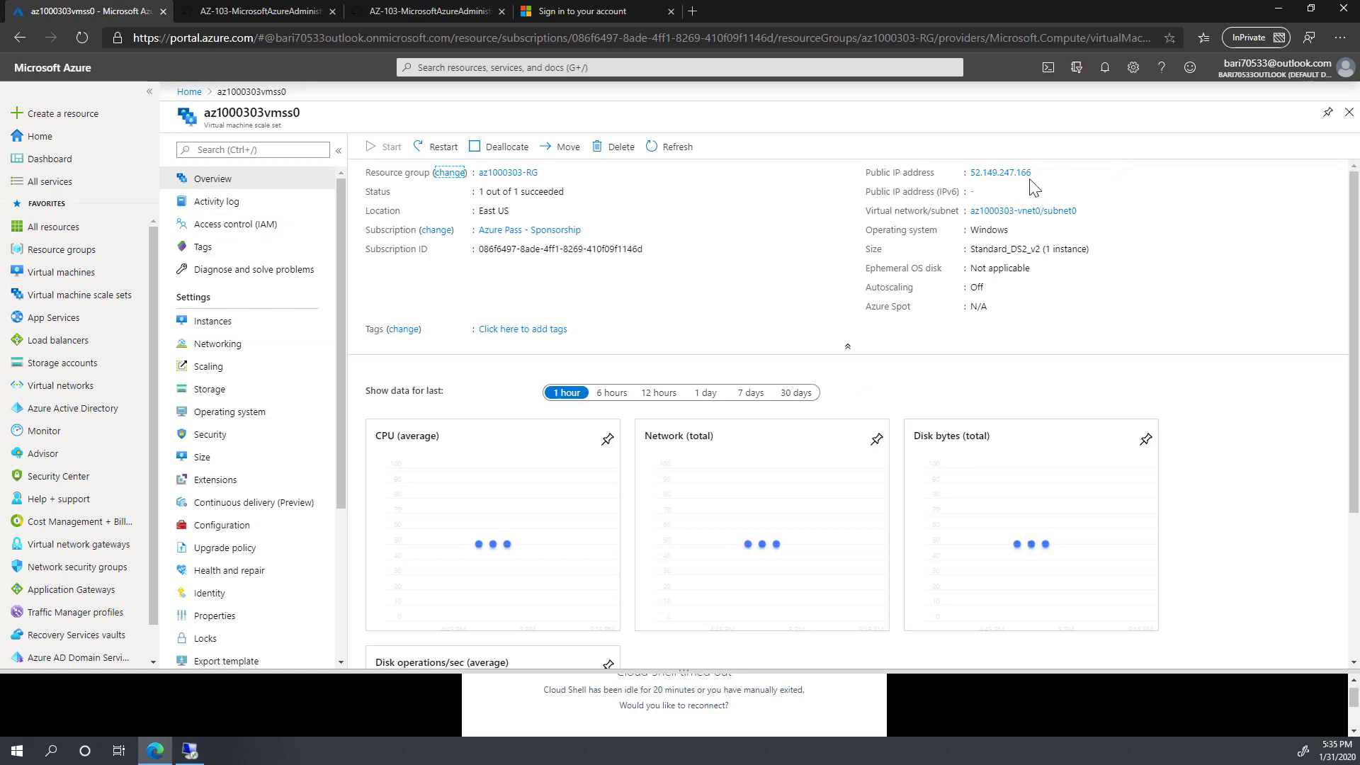
pyautogui.click(1040, 174)
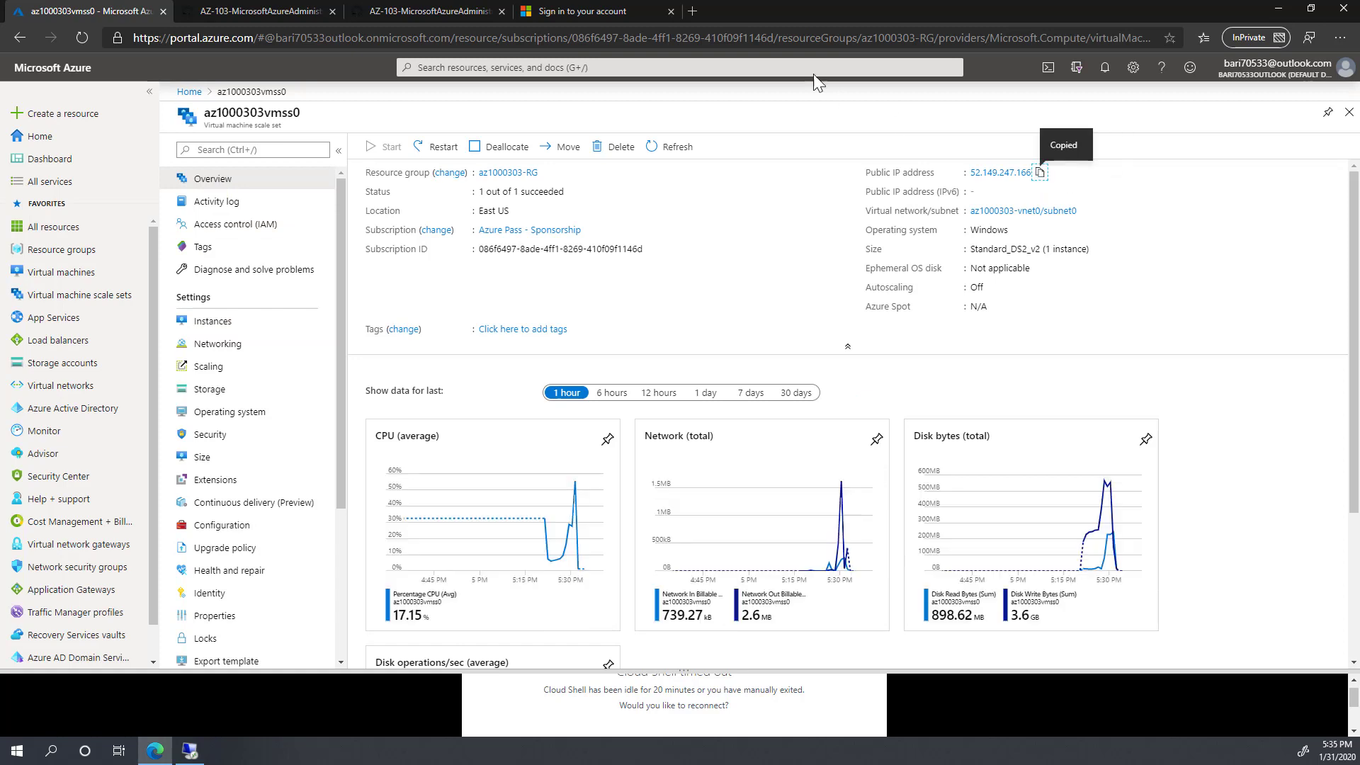
pyautogui.click(693, 11)
# Step: Paste 52.149.247.166 into the new tab to load the IIS welcome page, then return to the portal
pyautogui.rightClick(462, 37)
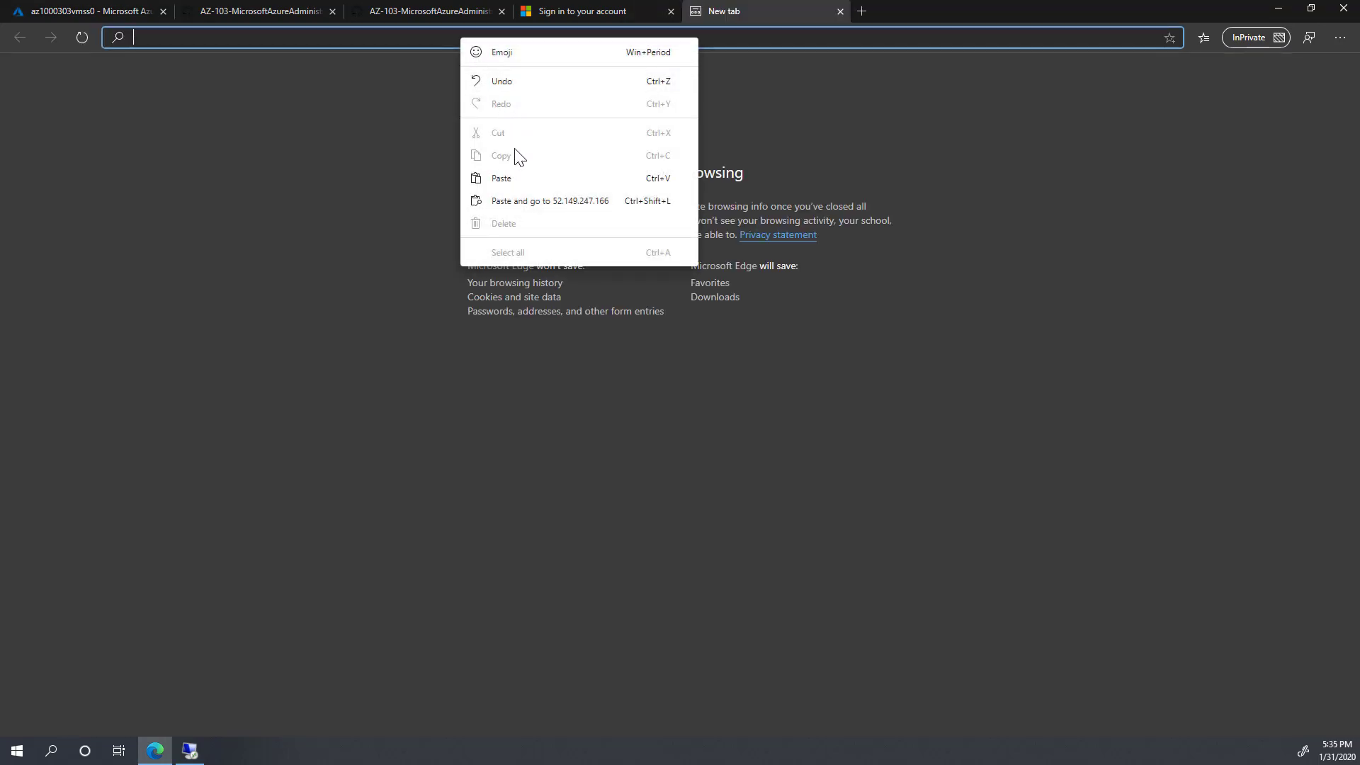
pyautogui.click(510, 178)
pyautogui.press('Return')
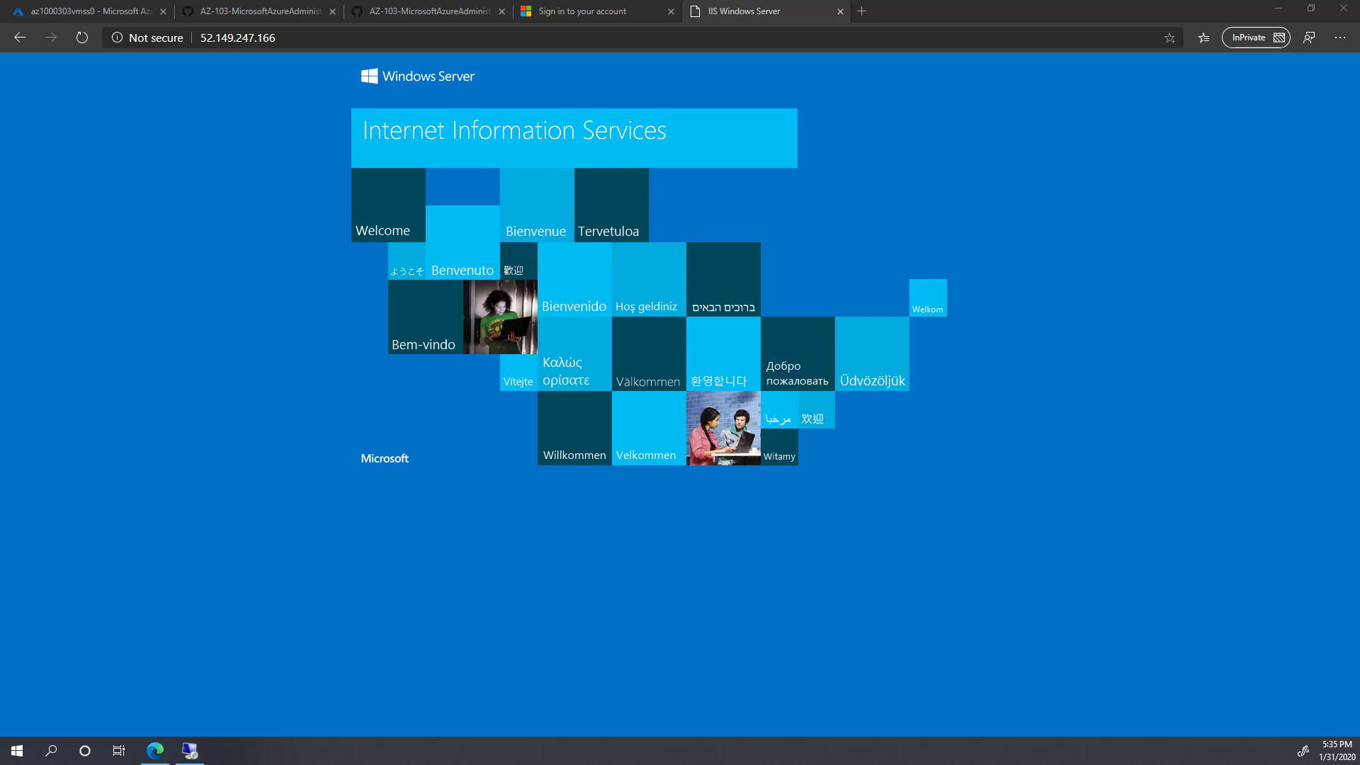
pyautogui.click(105, 9)
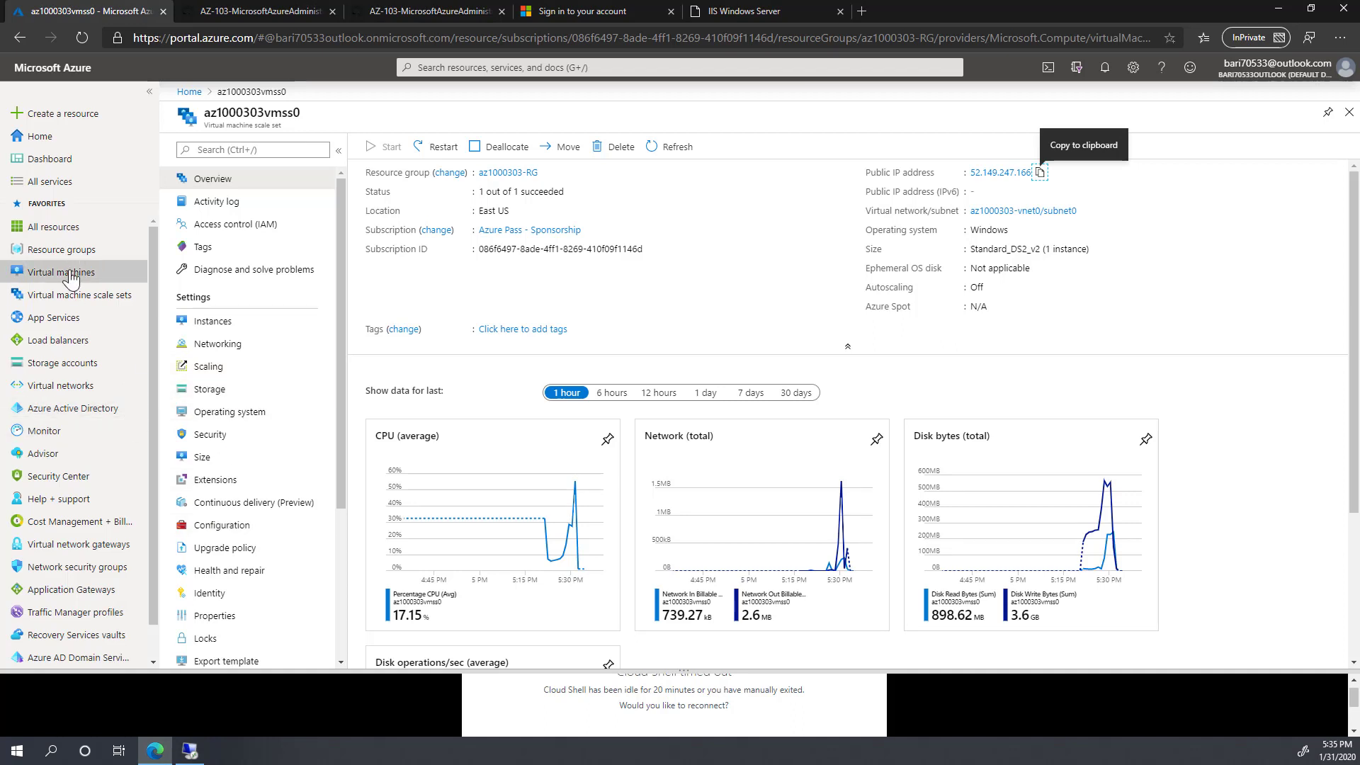
# Step: Inspect az1000301-RG, az1000302-RG and az1000303-RG from Resource groups, then enlarge Cloud Shell
pyautogui.click(59, 253)
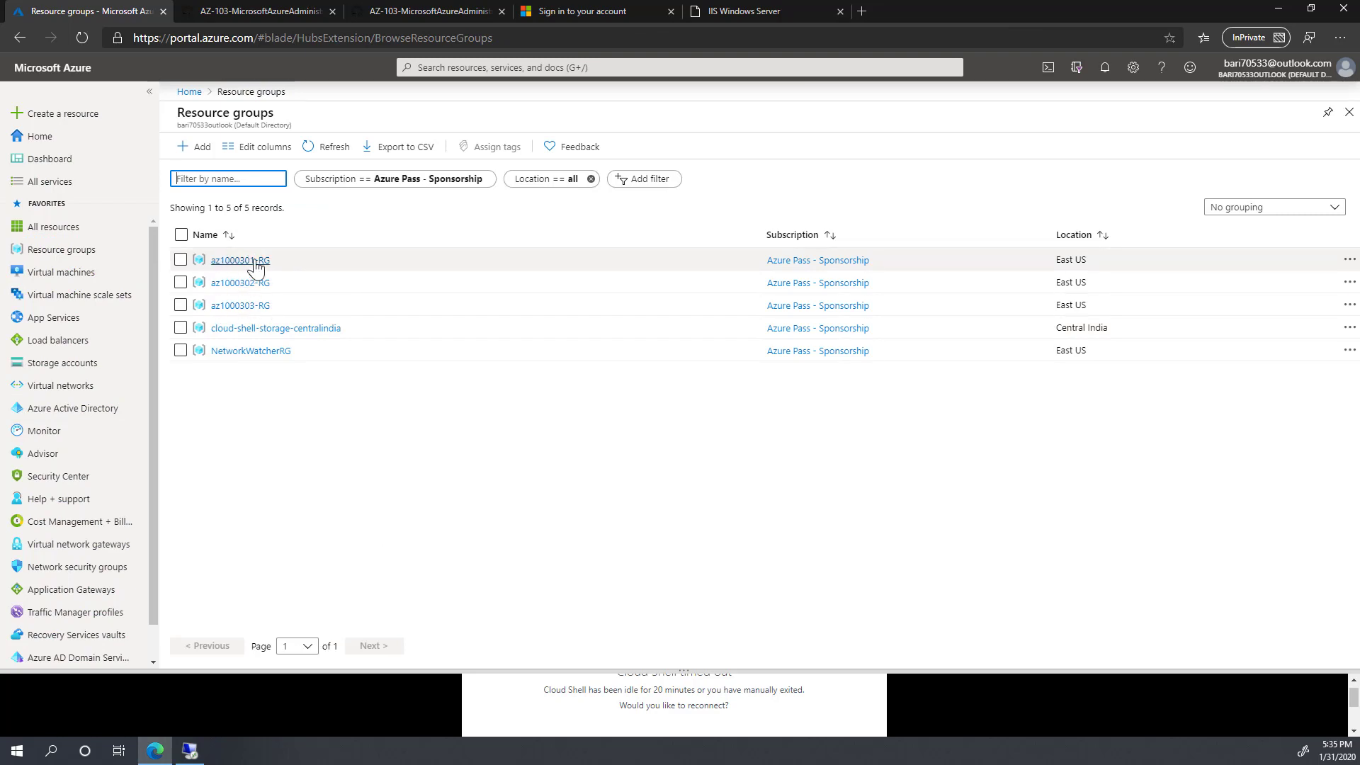
pyautogui.click(253, 263)
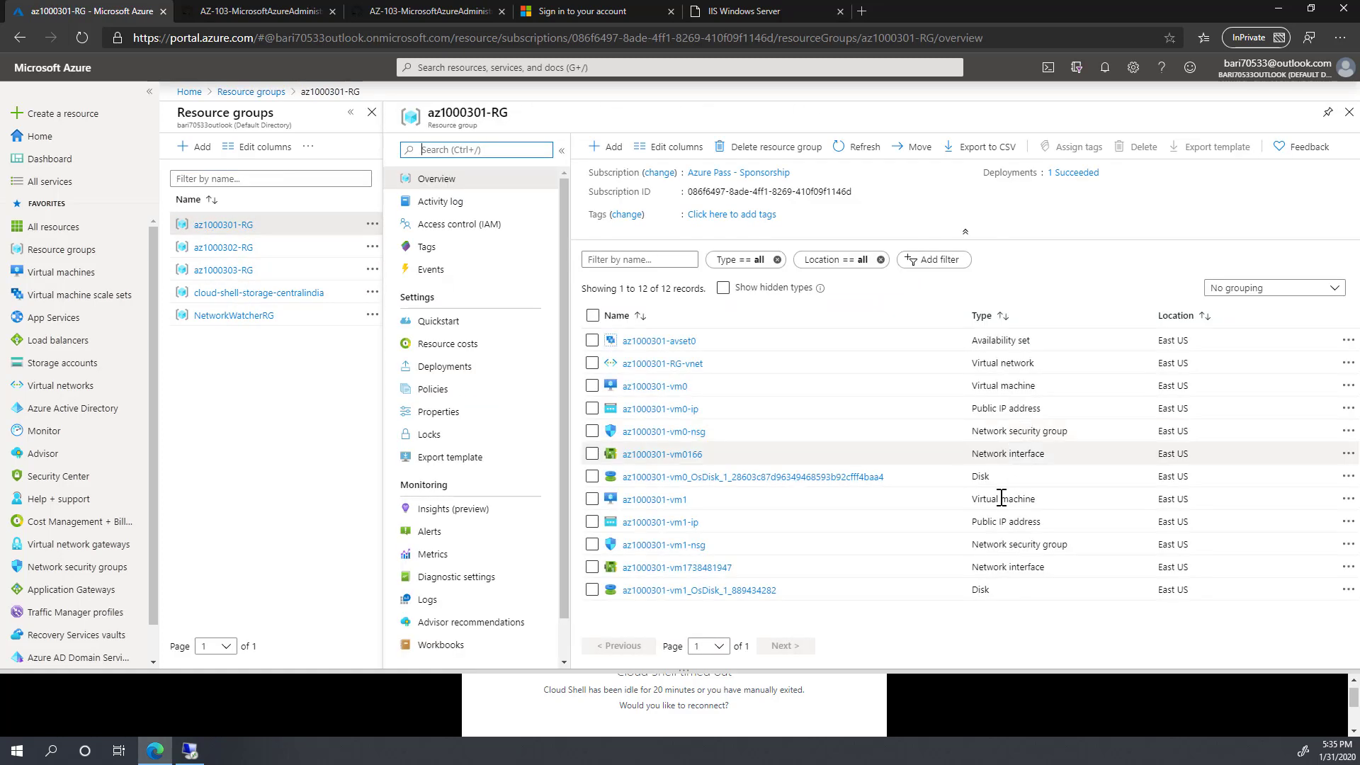
pyautogui.click(262, 92)
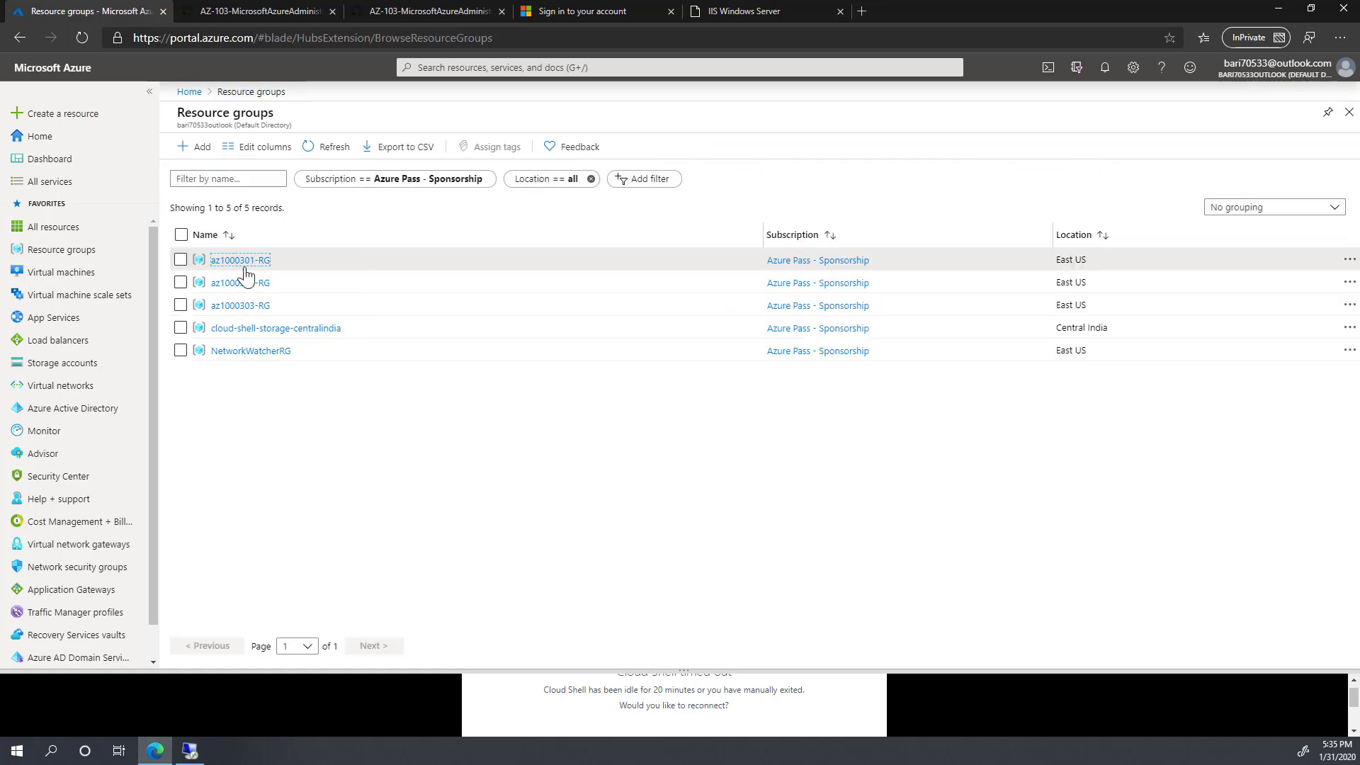
pyautogui.click(243, 284)
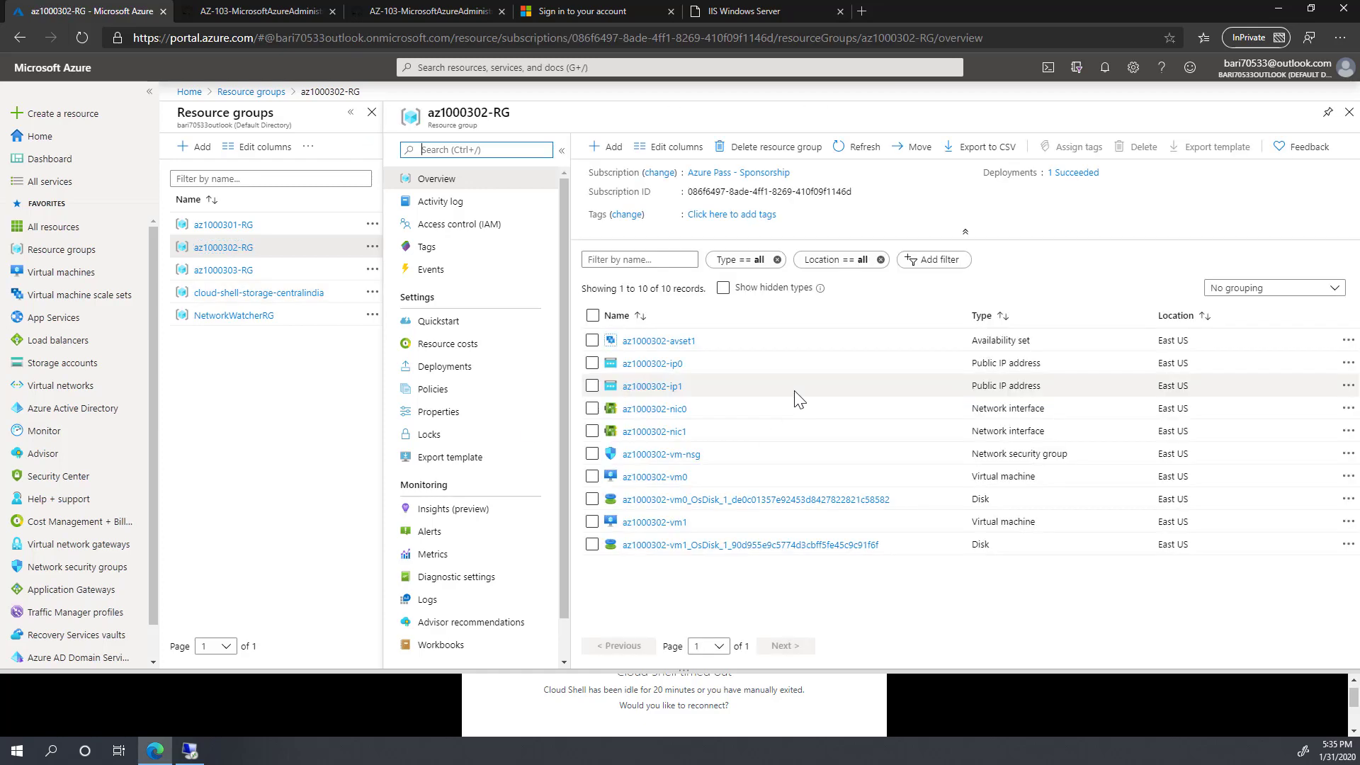
pyautogui.click(252, 92)
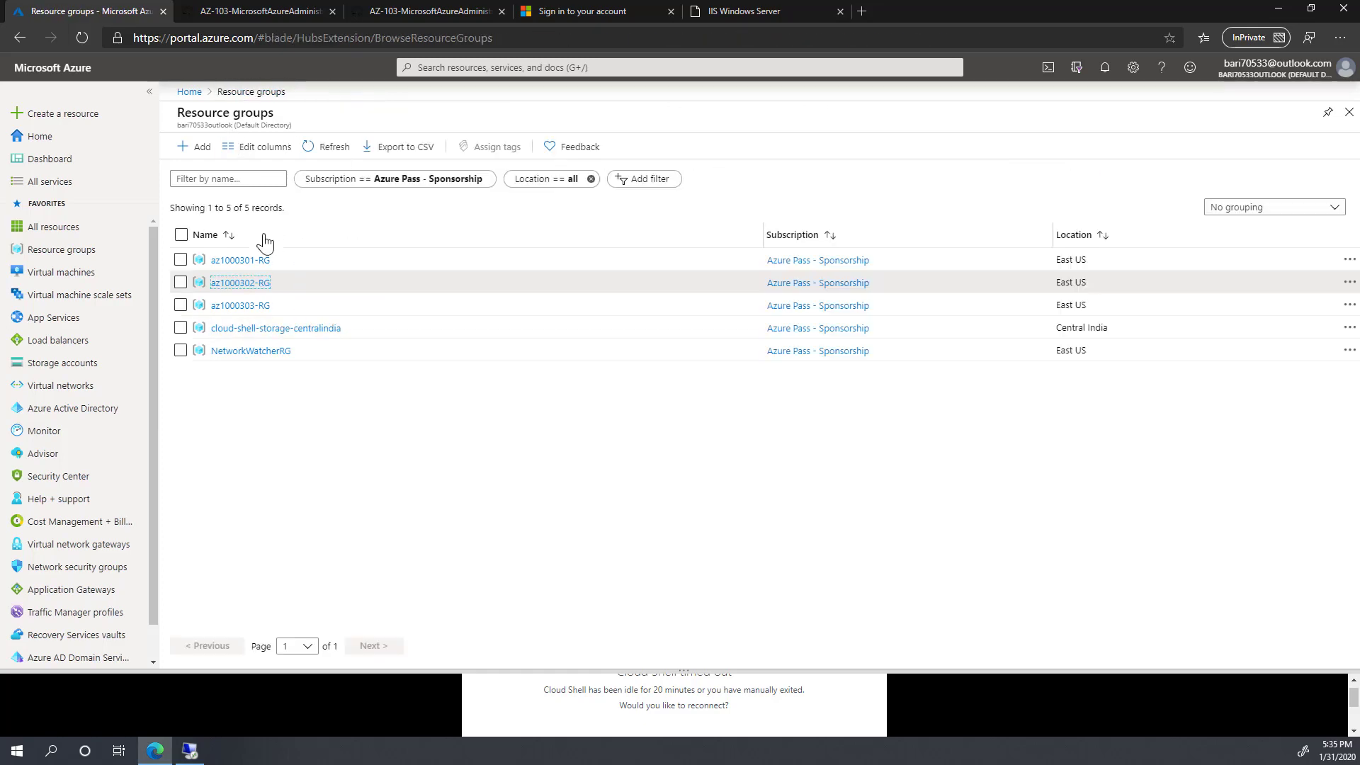
pyautogui.click(243, 309)
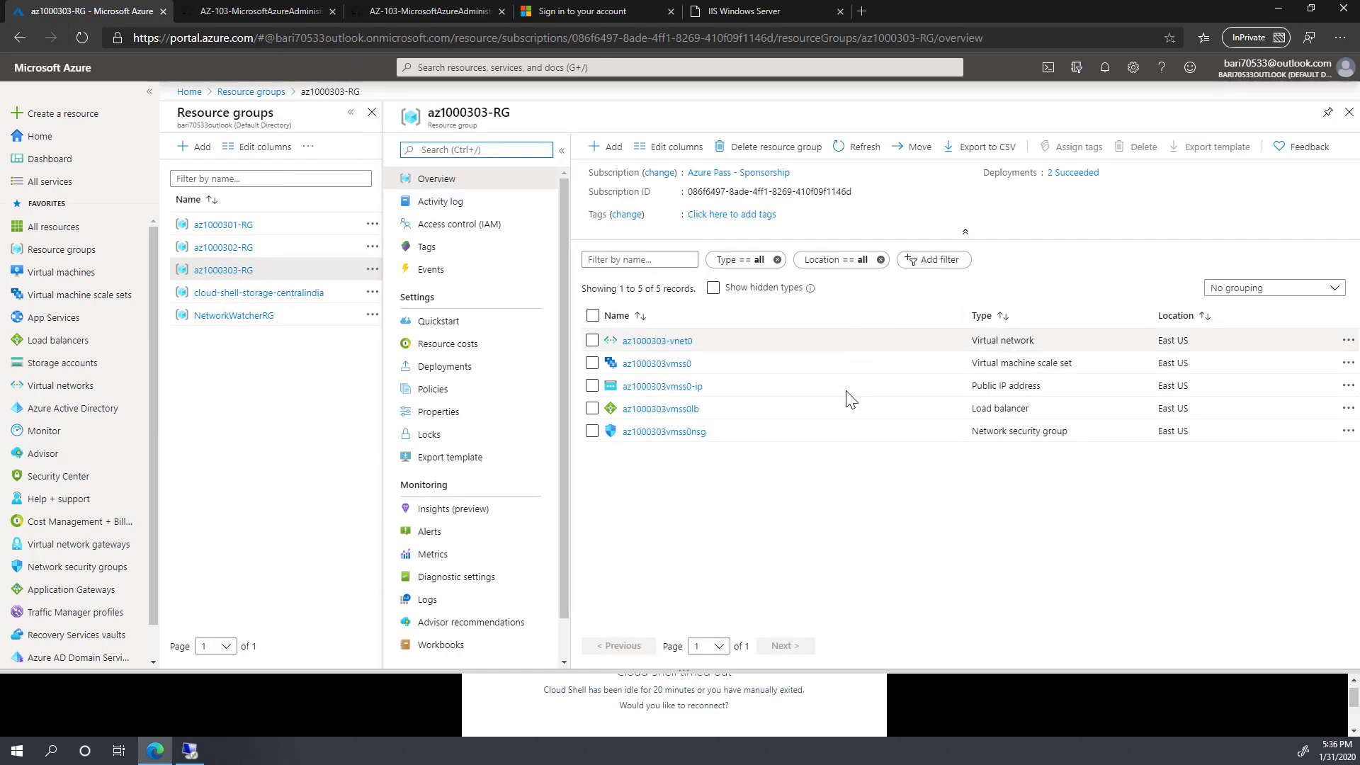
pyautogui.click(251, 92)
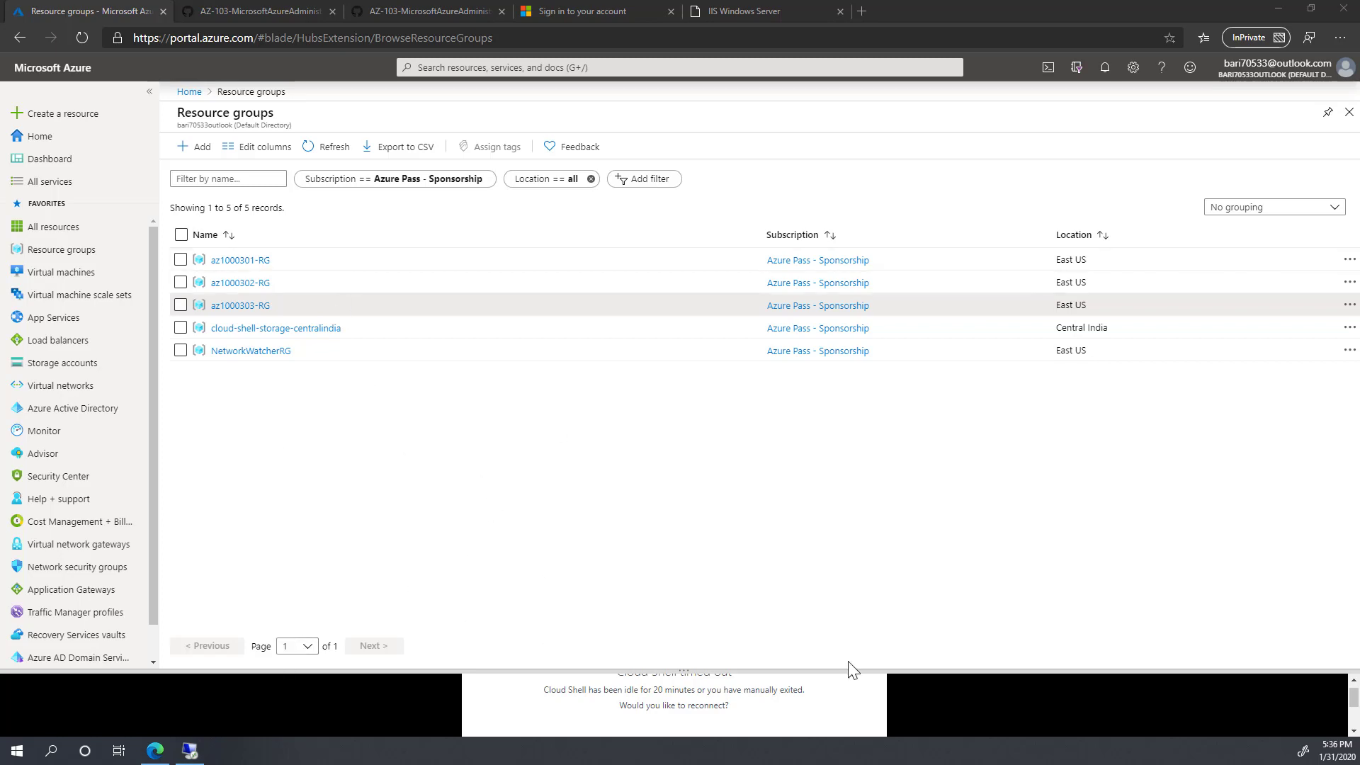
pyautogui.moveTo(723, 668); pyautogui.dragTo(726, 521)
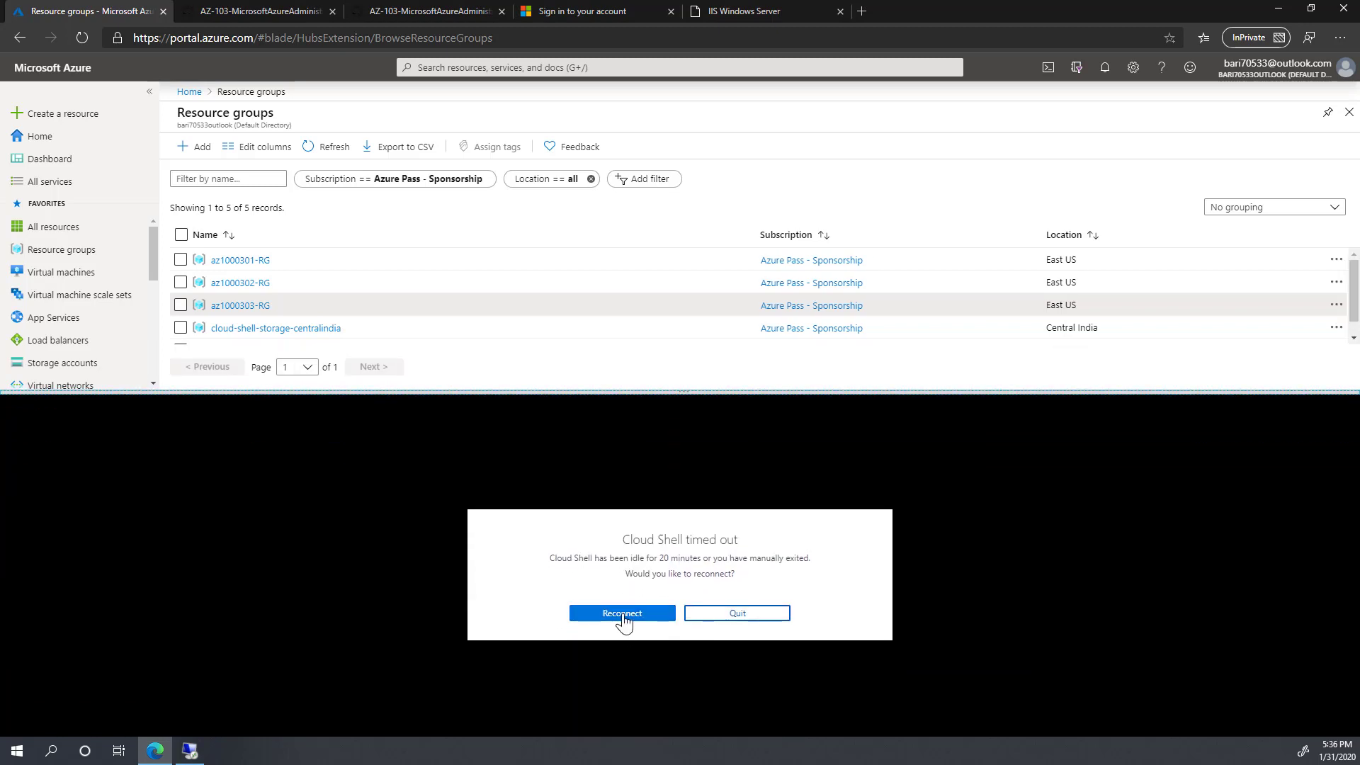
# Step: Reconnect the timed-out Cloud Shell and switch it to Bash
pyautogui.click(622, 628)
pyautogui.click(40, 406)
pyautogui.click(25, 435)
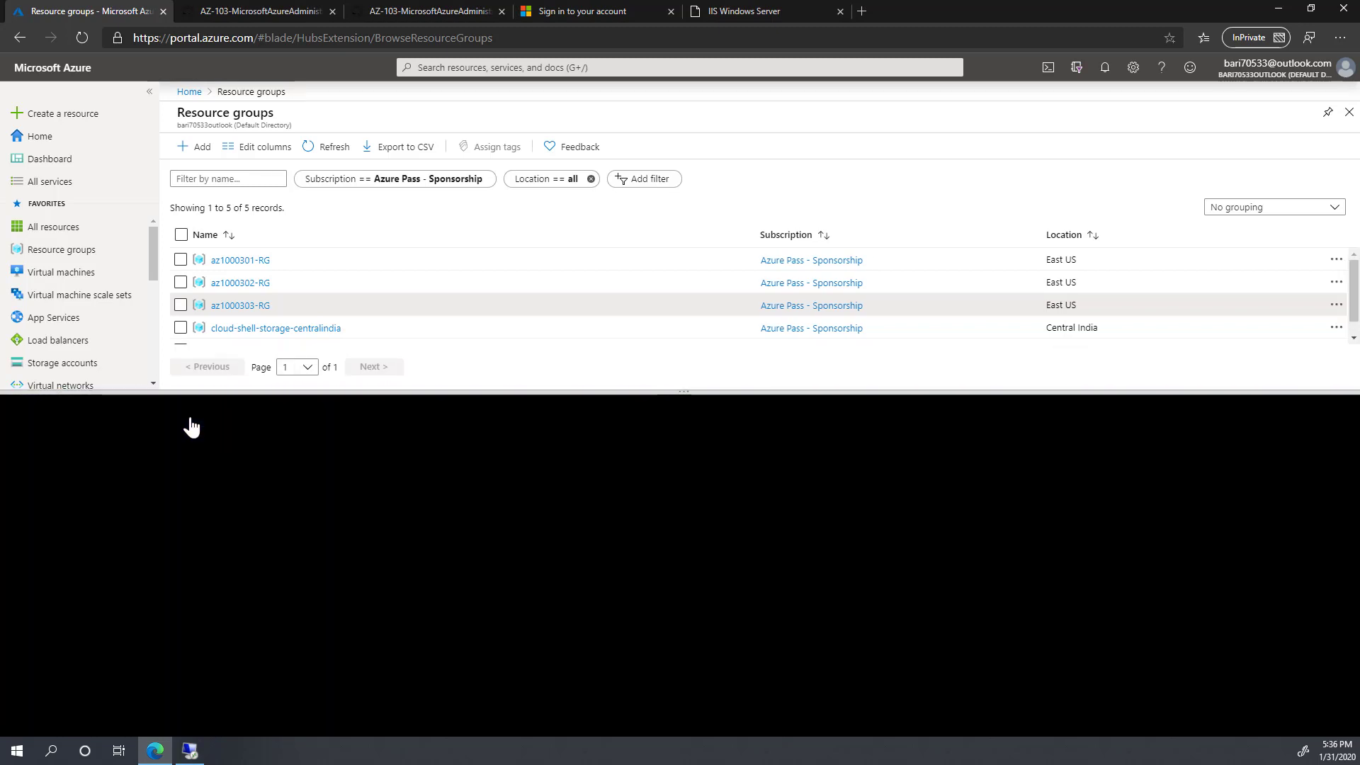
pyautogui.click(622, 614)
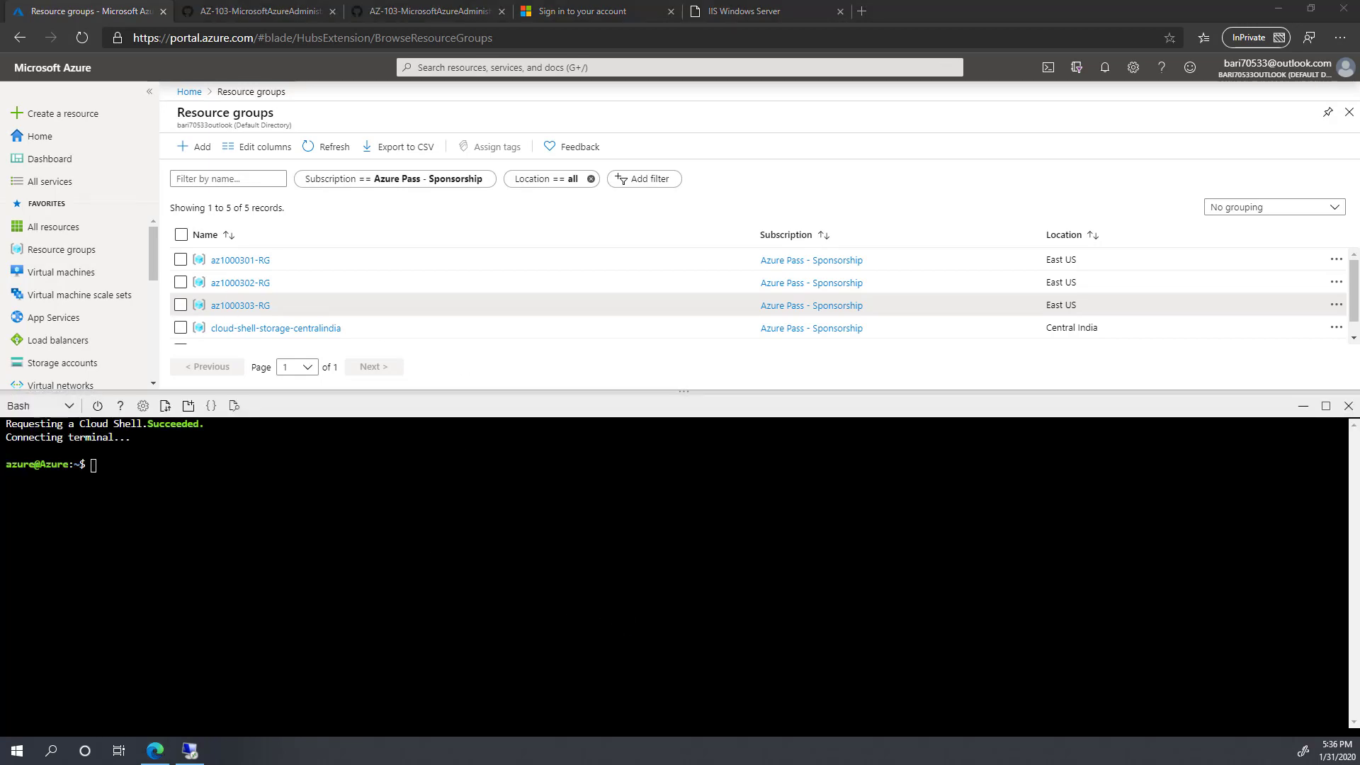
# Step: Run az group list to show the az1000301-RG, az1000302-RG and az1000303-RG resource groups
pyautogui.rightClick(153, 473)
pyautogui.click(211, 355)
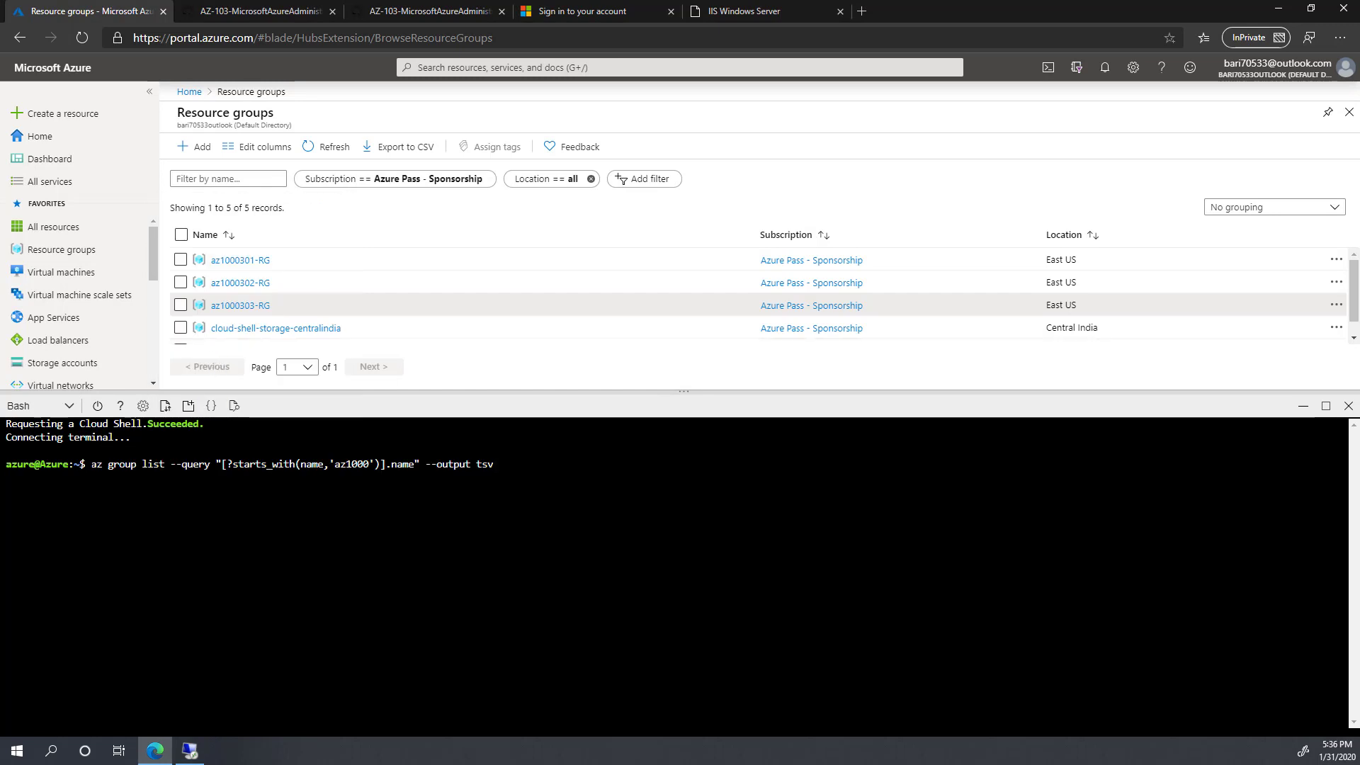
pyautogui.moveTo(334, 465); pyautogui.dragTo(364, 465)
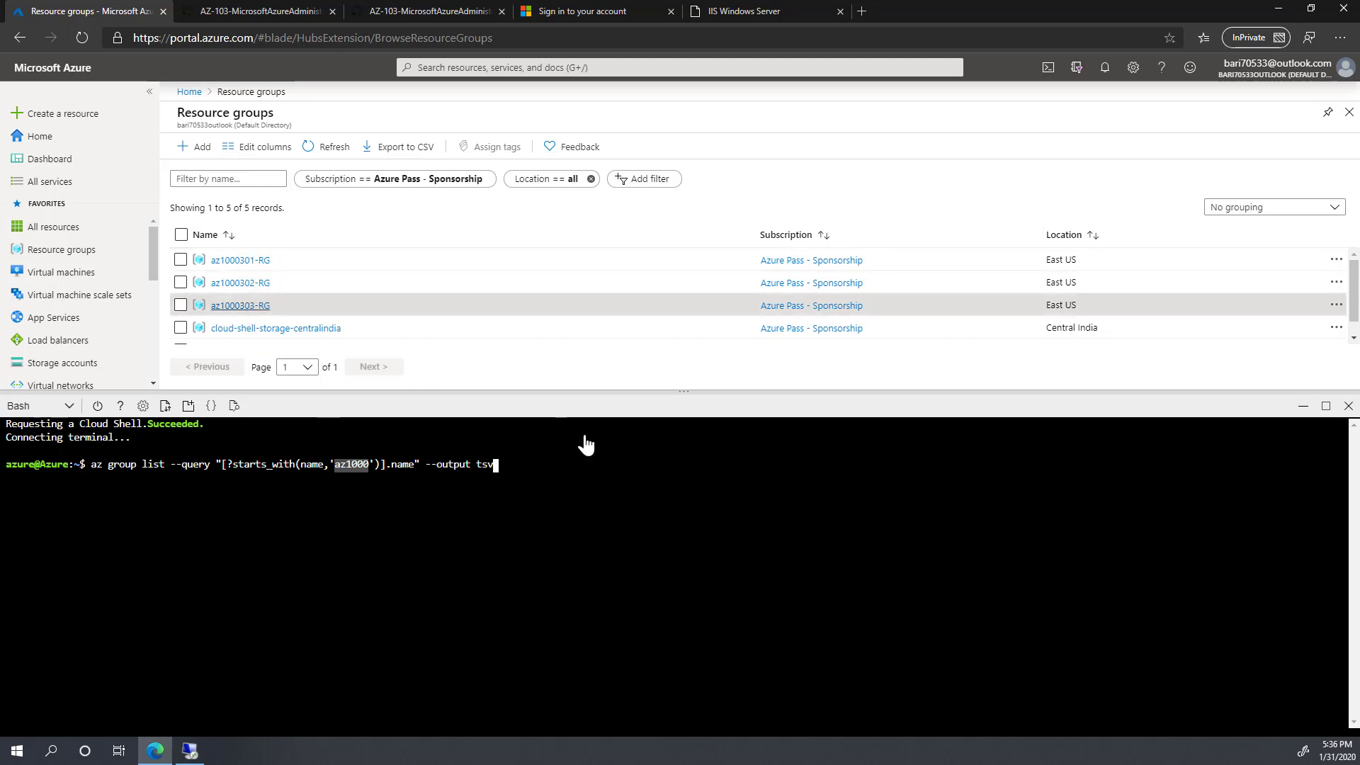
pyautogui.press('Return')
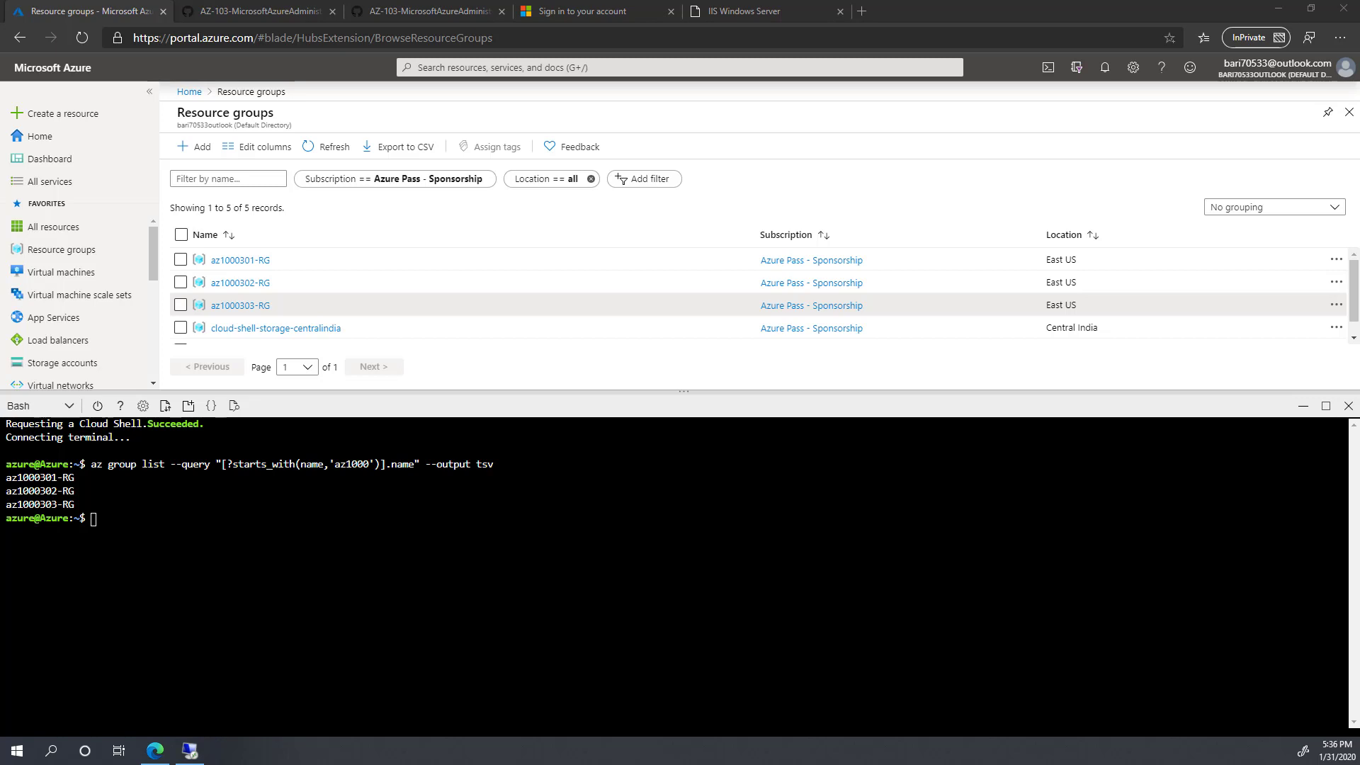
# Step: Run the az group delete xargs pipeline to remove all az1000 resource groups
pyautogui.rightClick(162, 526)
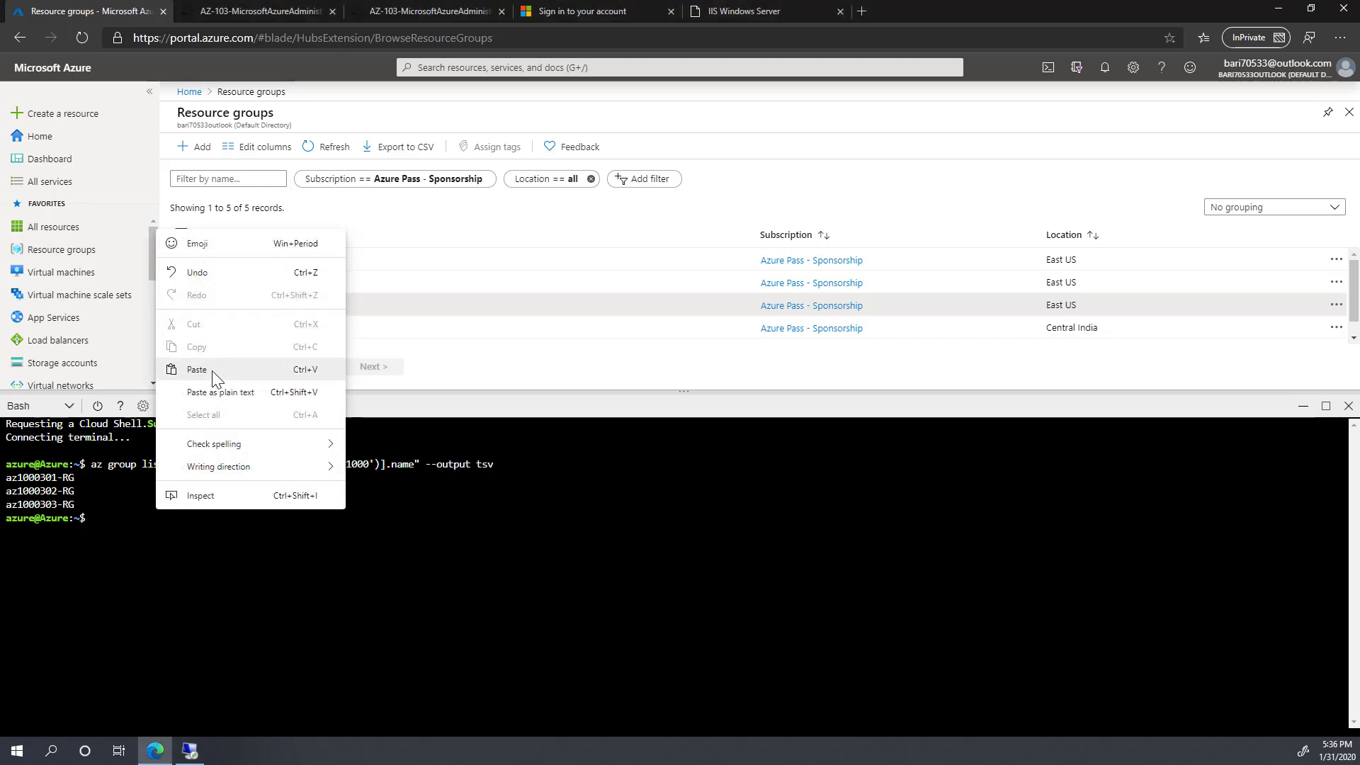
pyautogui.click(213, 373)
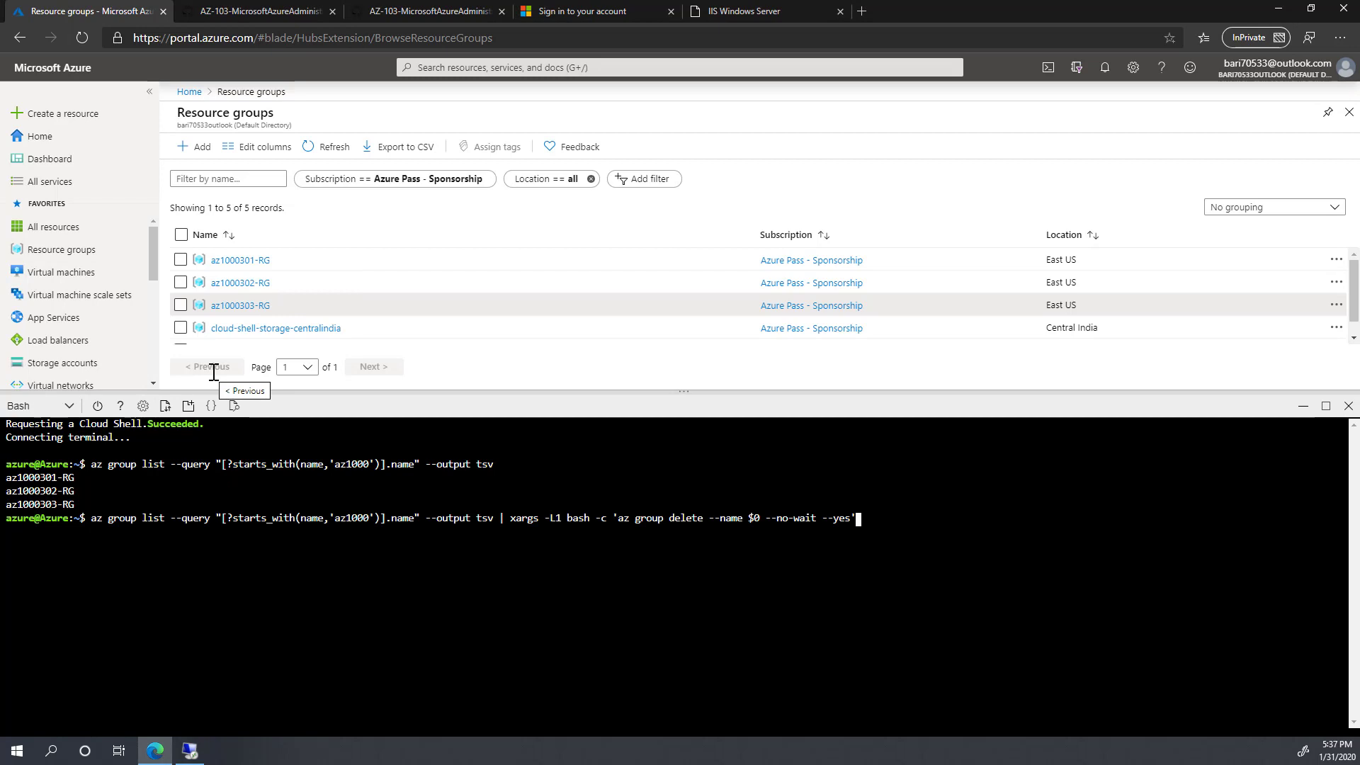
pyautogui.press('Return')
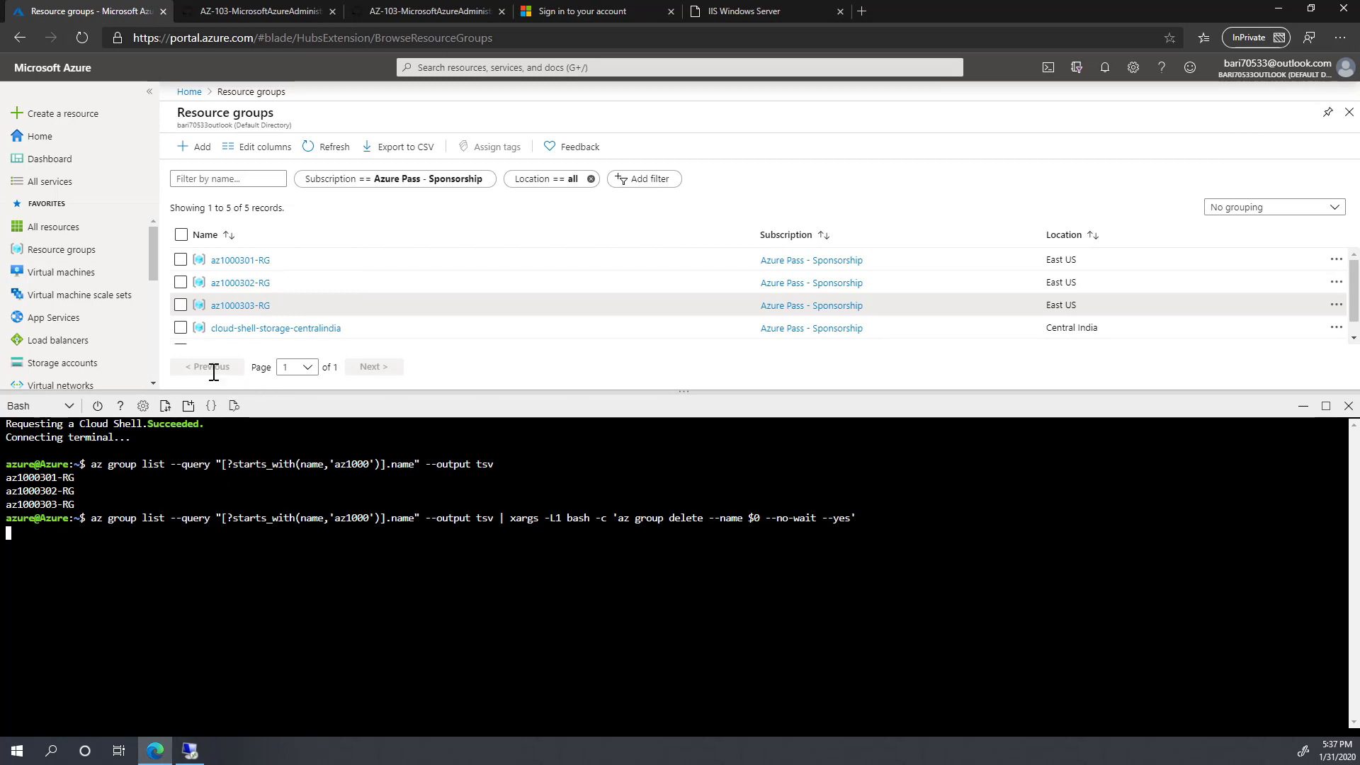